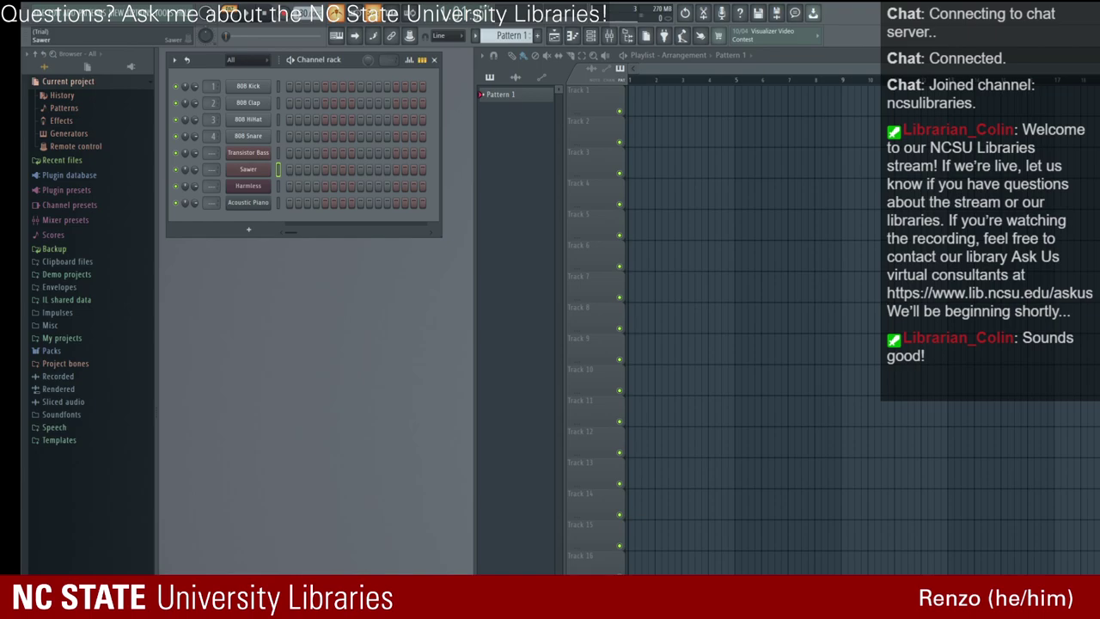
# Step: Open the Sawer channel's synth window to view its controls, and close it
pyautogui.click(247, 169)
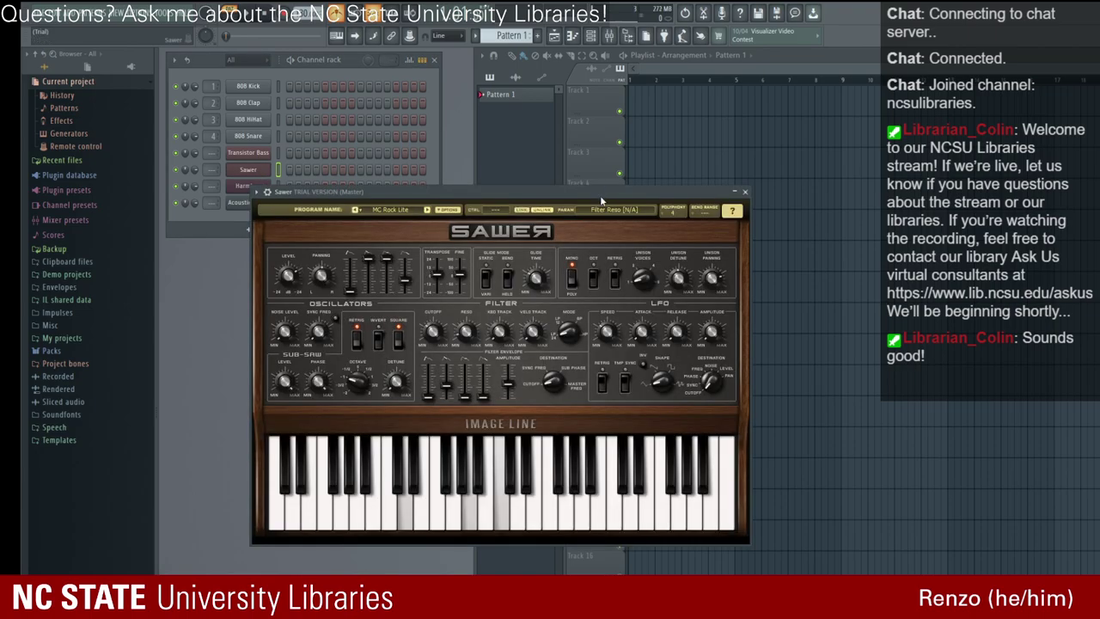
pyautogui.moveTo(600, 195); pyautogui.dragTo(901, 182)
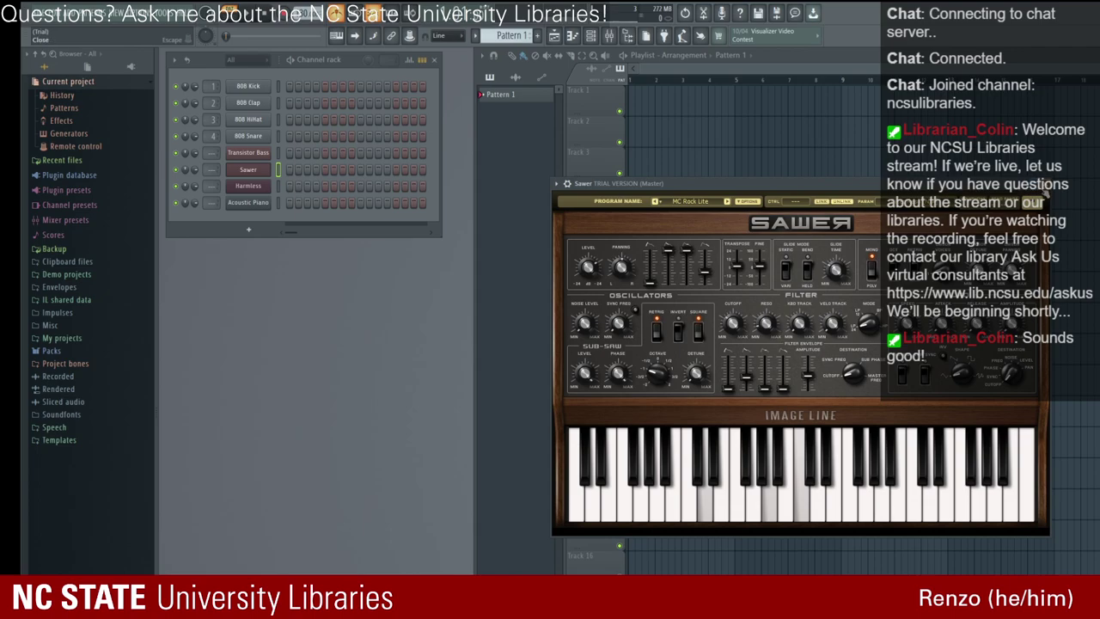
pyautogui.click(1042, 183)
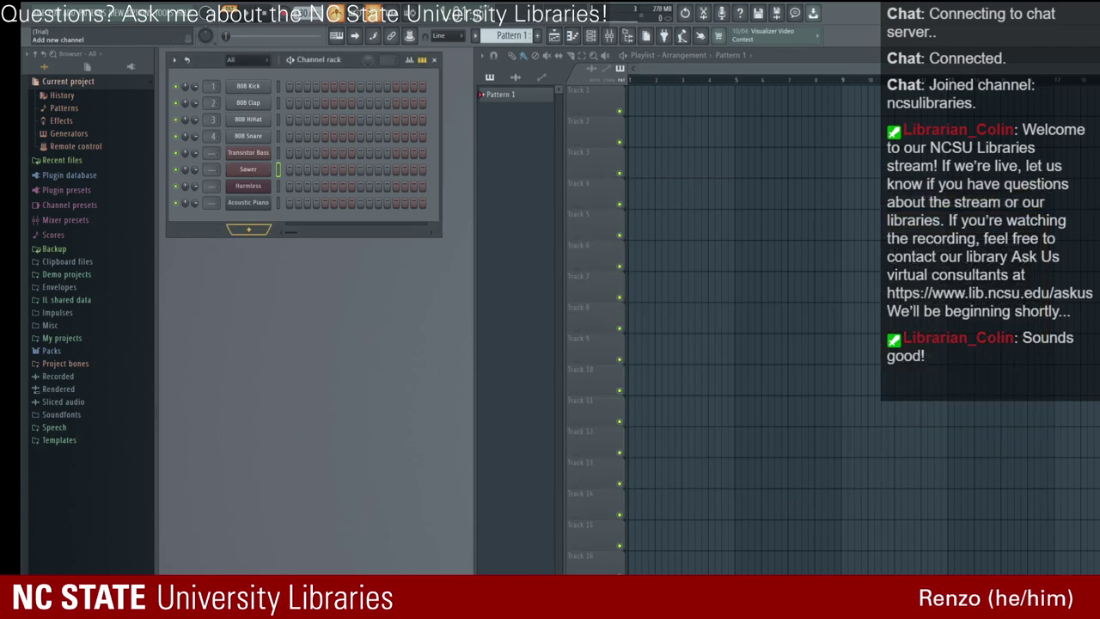
# Step: Add a second Sawer channel and load the MC Cthulhu preset from its Ambient bank
pyautogui.click(247, 168)
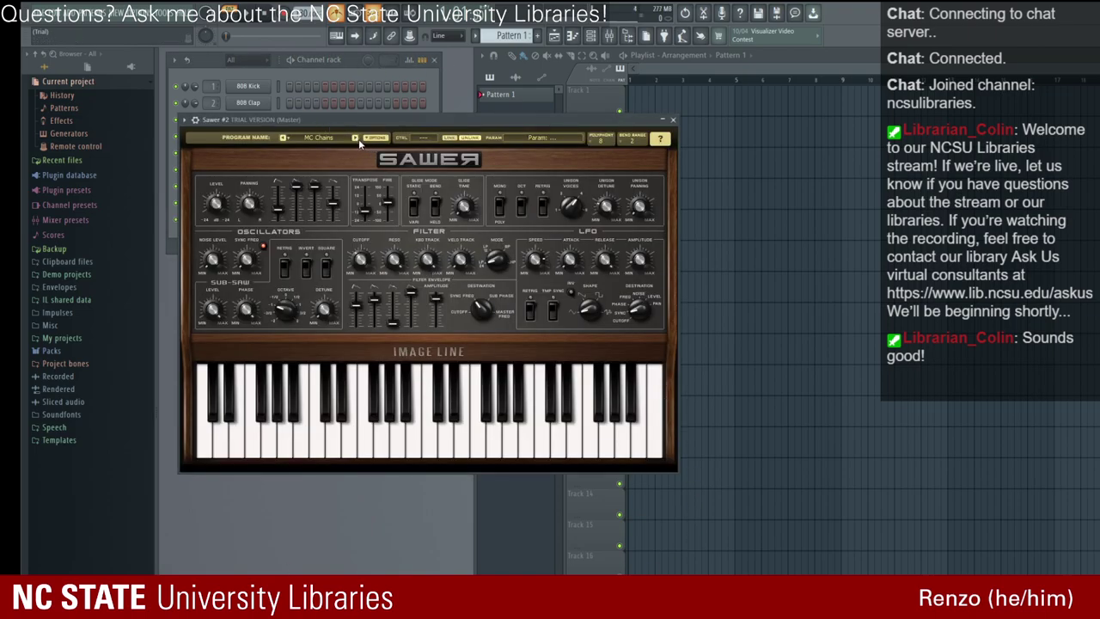
pyautogui.click(284, 139)
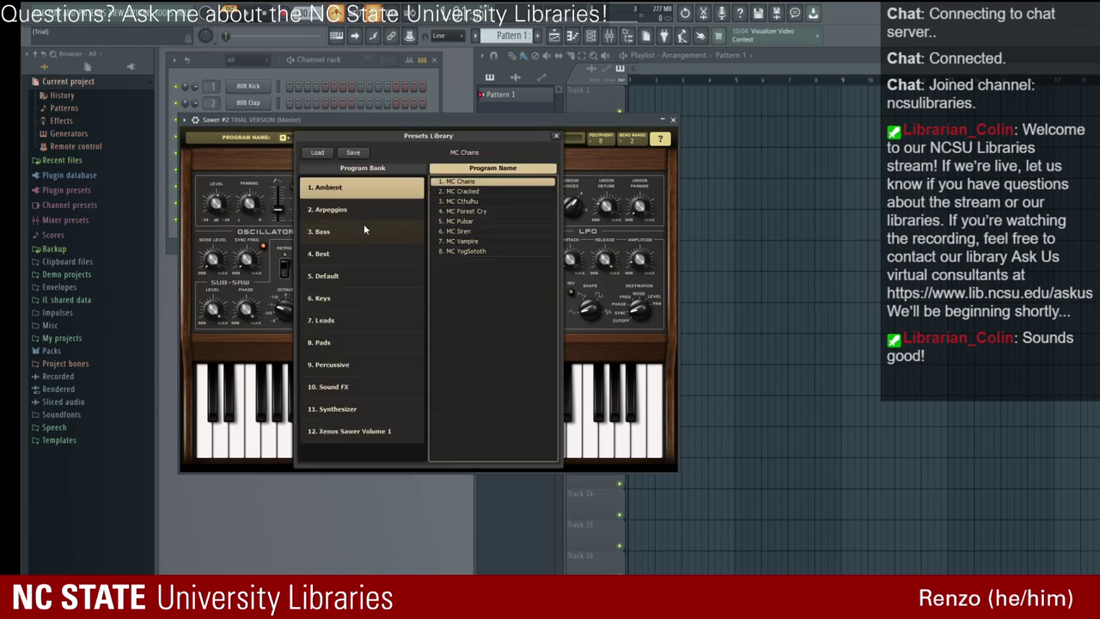
pyautogui.press('Down')
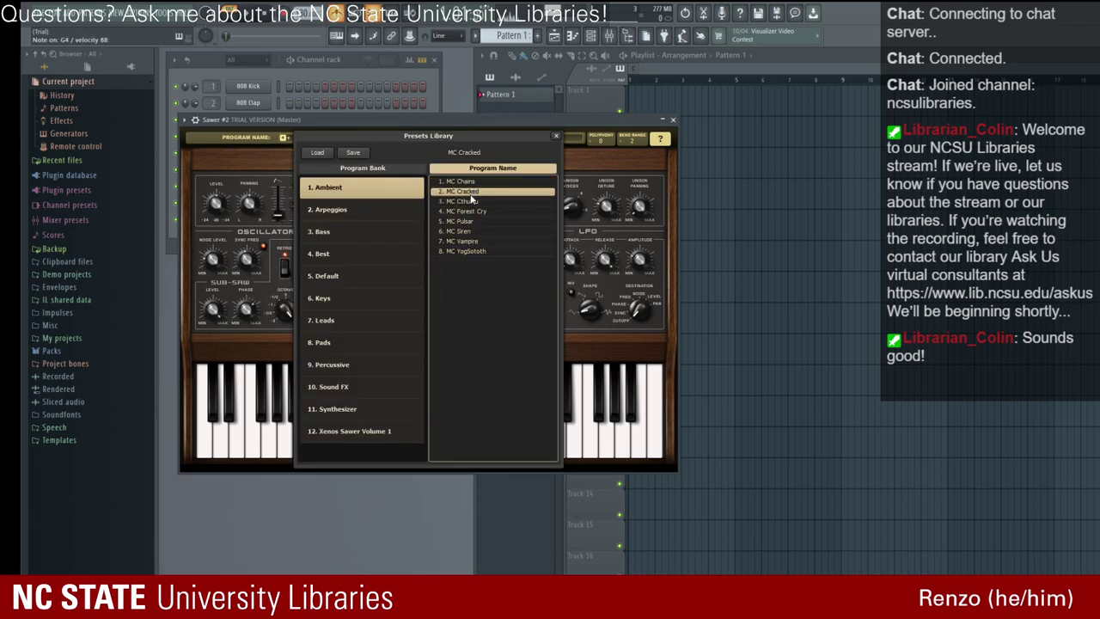
pyautogui.click(466, 200)
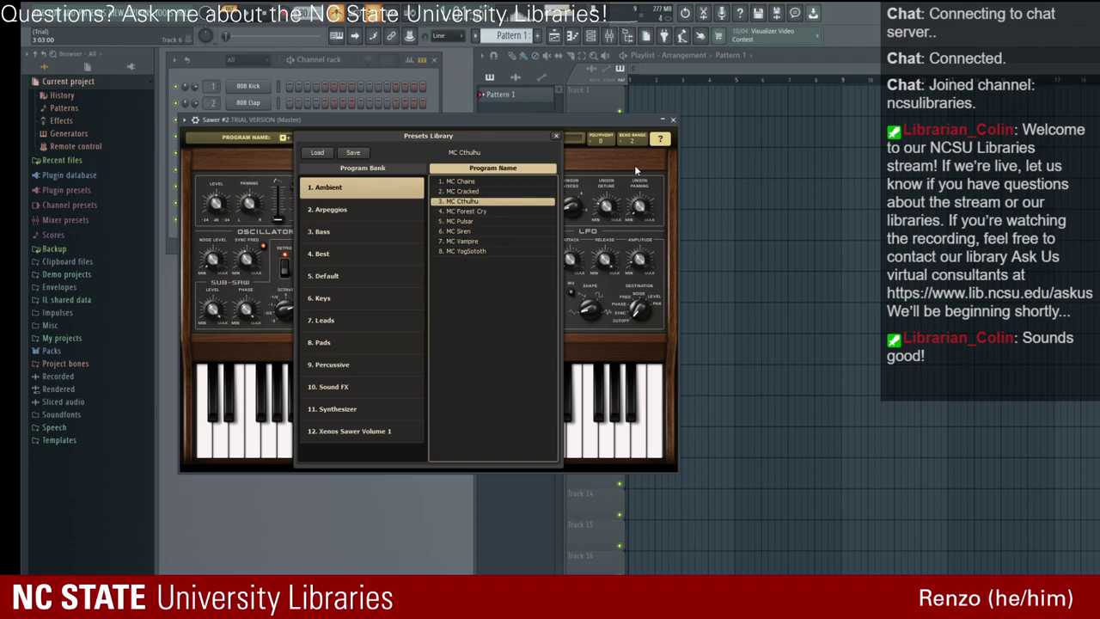
pyautogui.click(674, 120)
# Step: Select the Harmless channel as the instrument to play, closing its synth window
pyautogui.click(263, 186)
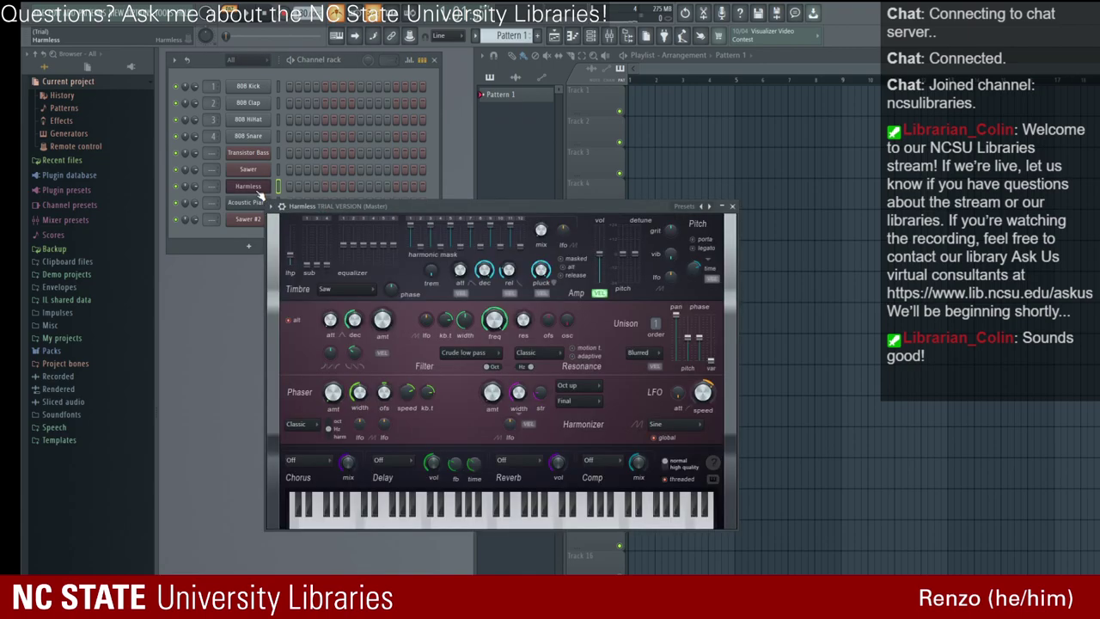
pyautogui.click(732, 208)
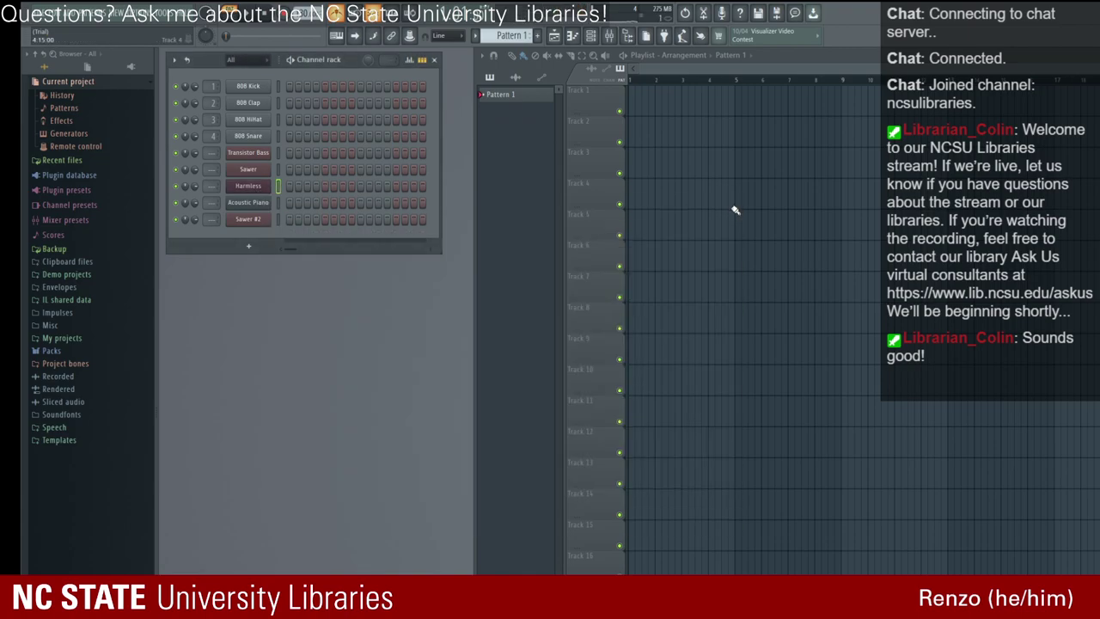
pyautogui.click(260, 191)
pyautogui.click(732, 208)
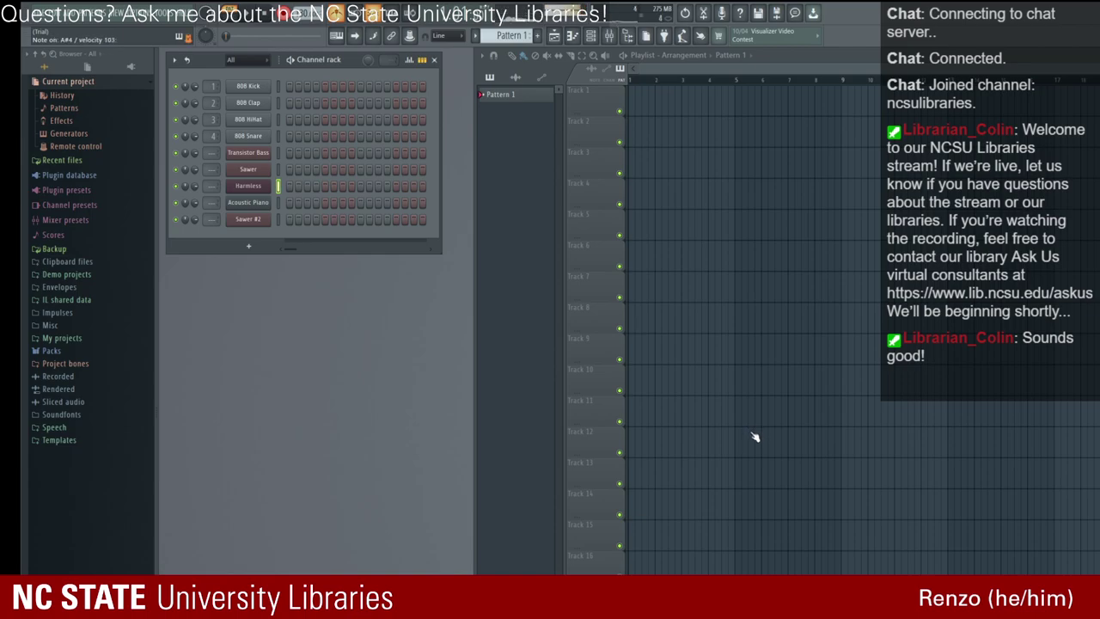
# Step: Record a short Harmless performance as an audio clip on the playlist's first track
pyautogui.press('F9')
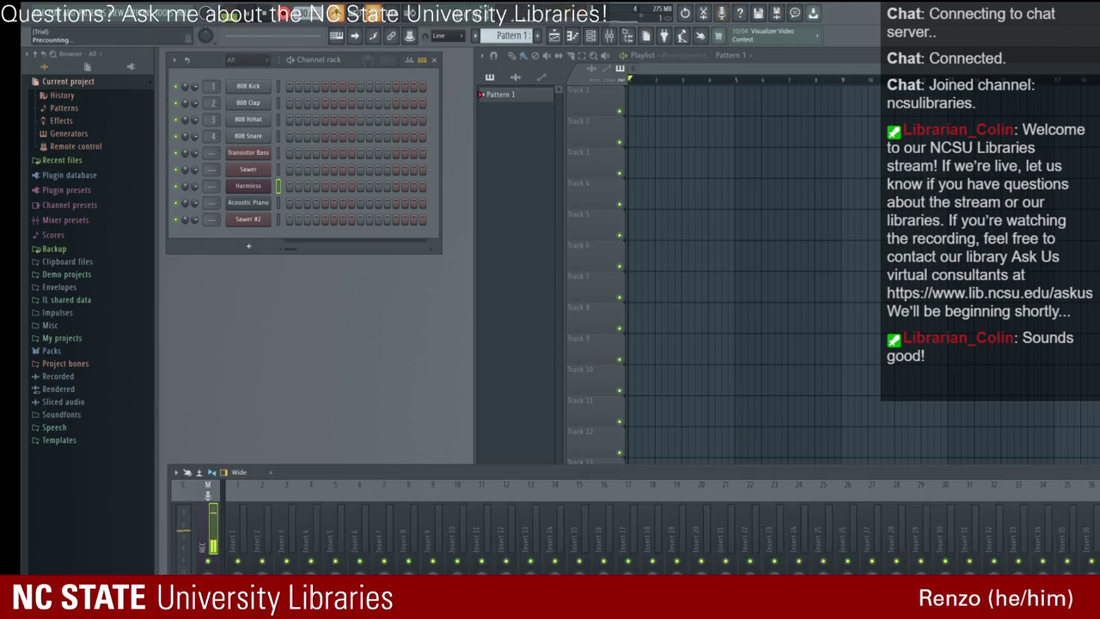
pyautogui.press('space')
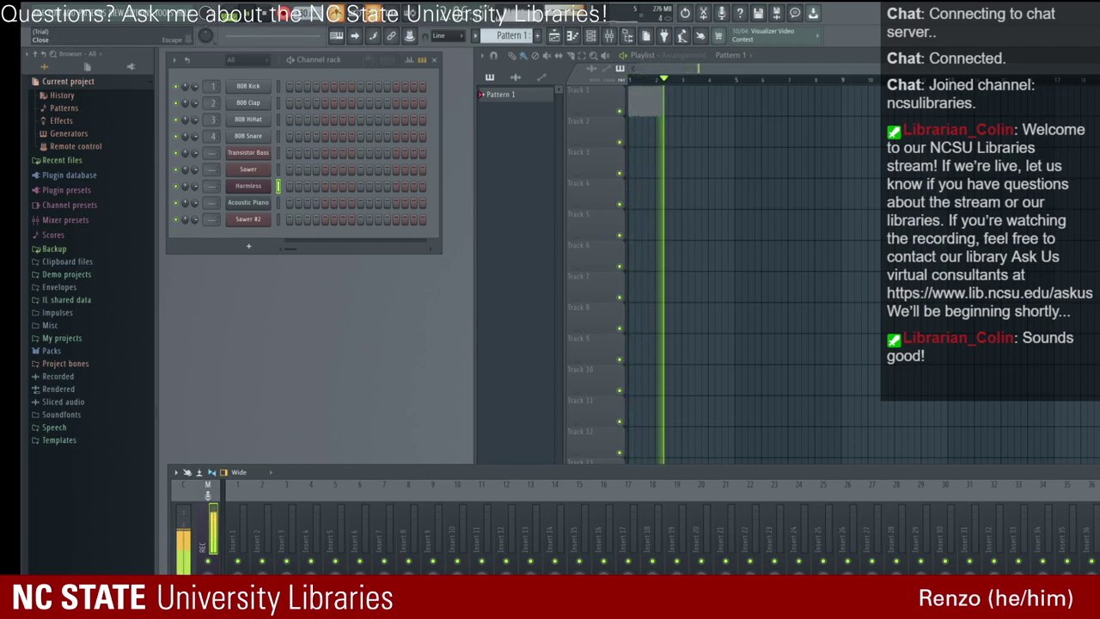
pyautogui.press('F9')
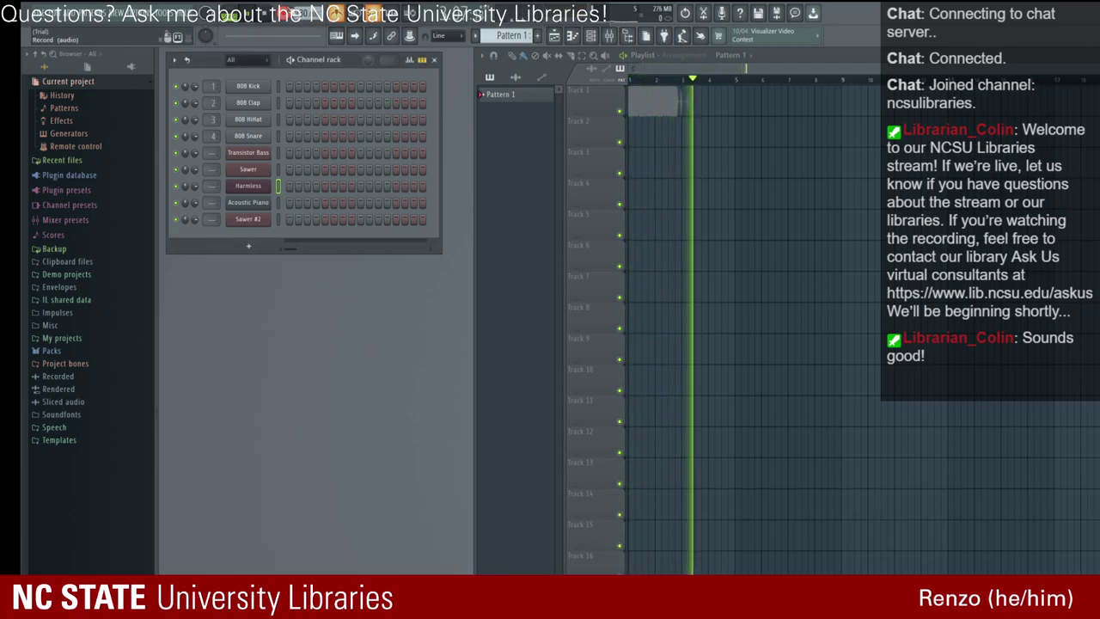
pyautogui.press('space')
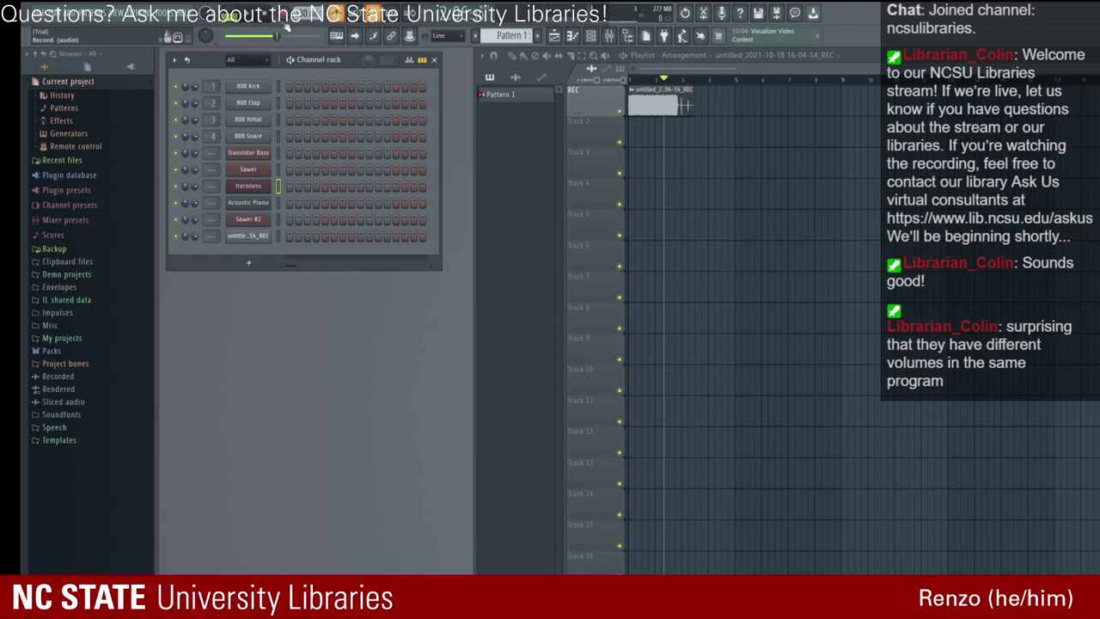
# Step: Play back the recorded audio clip on the first playlist track
pyautogui.click(354, 35)
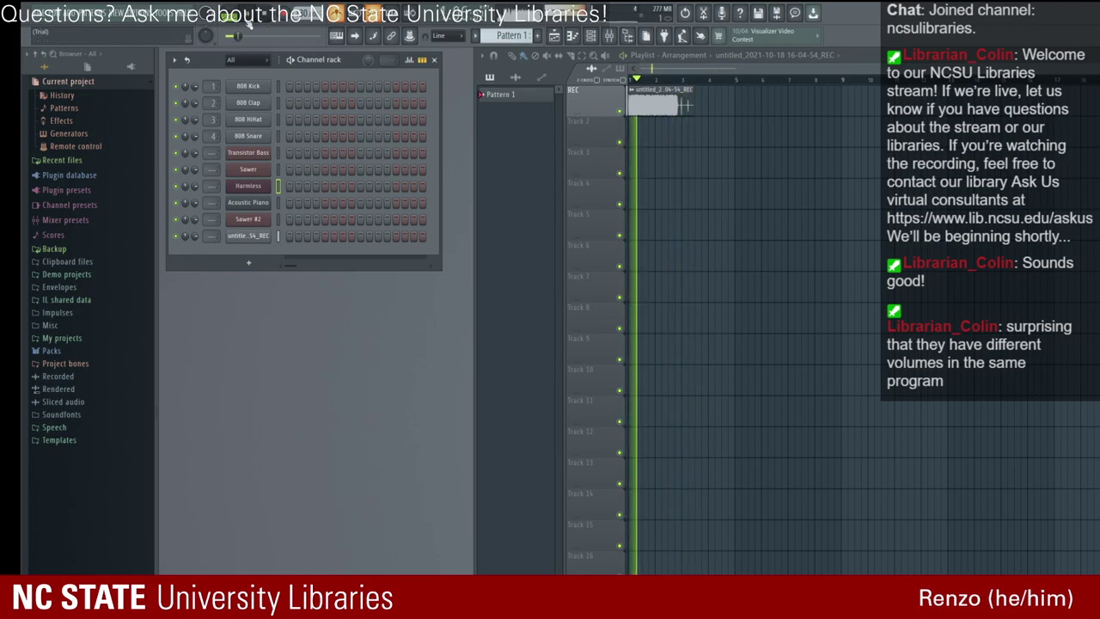
pyautogui.press('space')
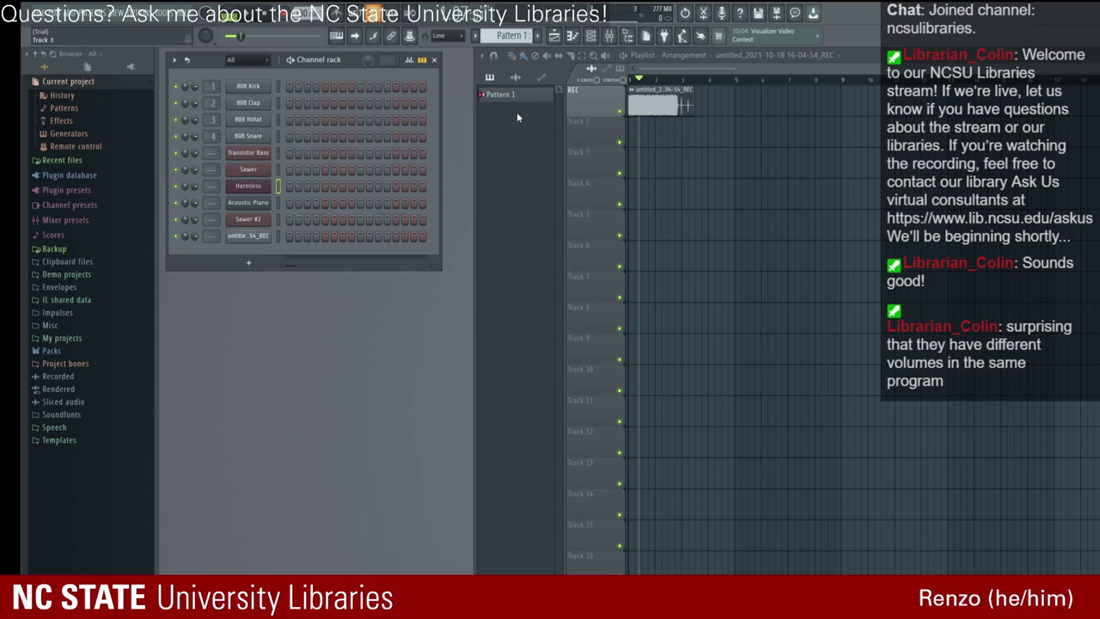
pyautogui.press('space')
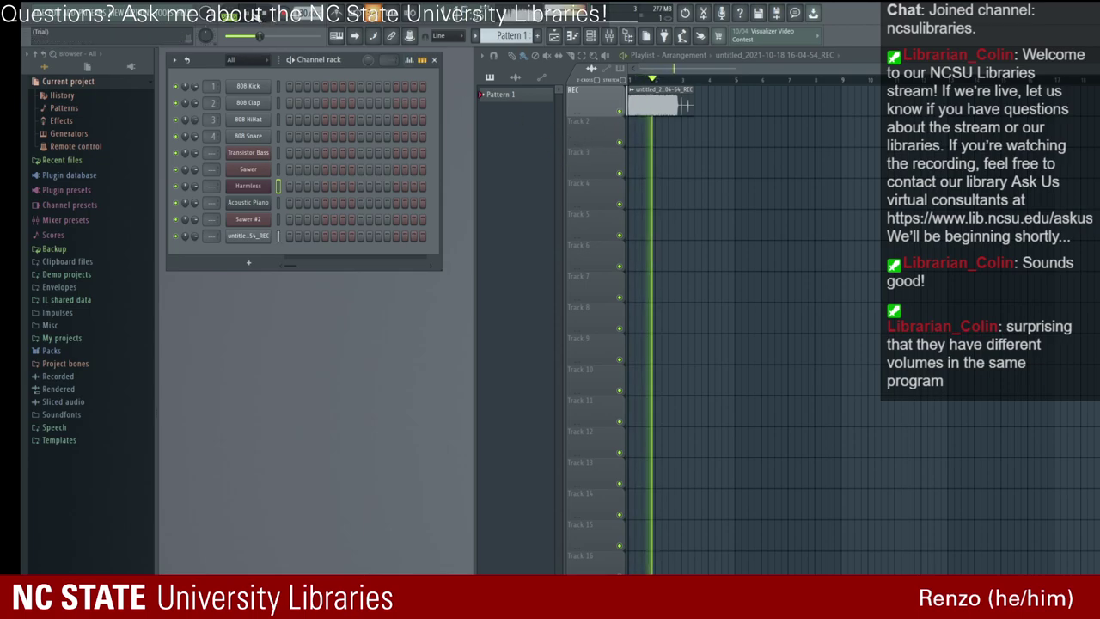
pyautogui.press('space')
# Step: Replace the clip on the first playlist track with a new Harmless recording, and record another take
pyautogui.rightClick(657, 107)
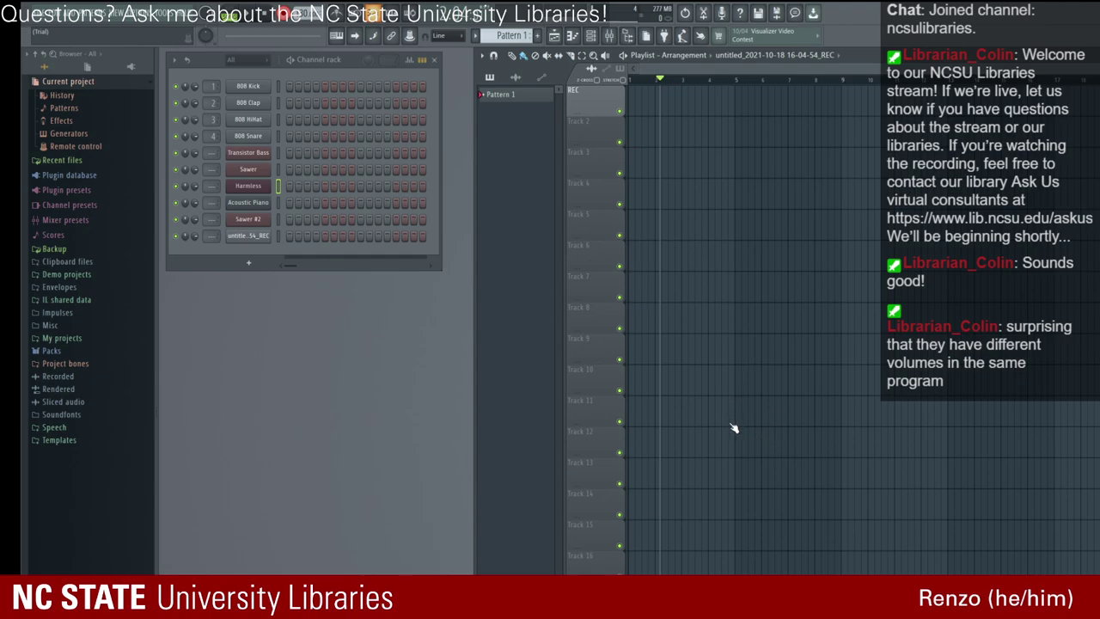
pyautogui.press('space')
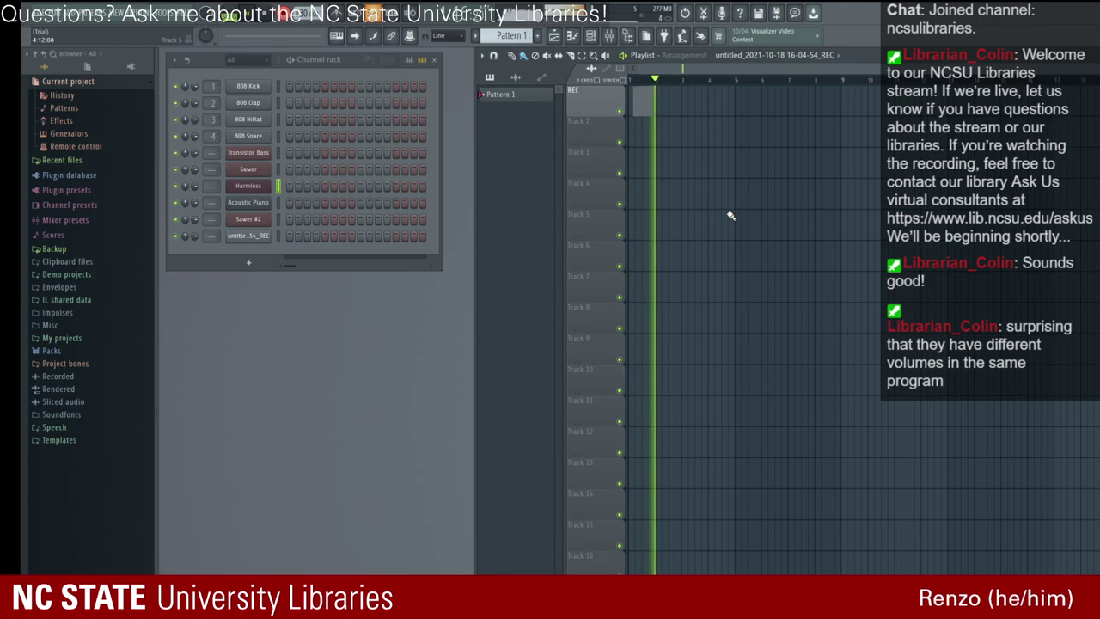
pyautogui.press('space')
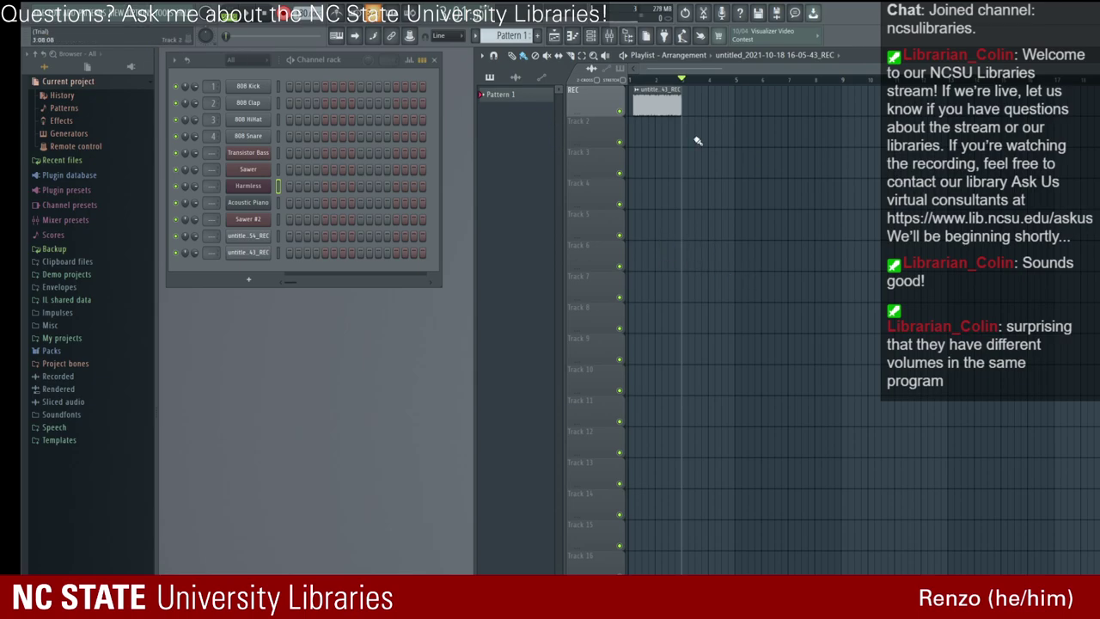
pyautogui.click(278, 252)
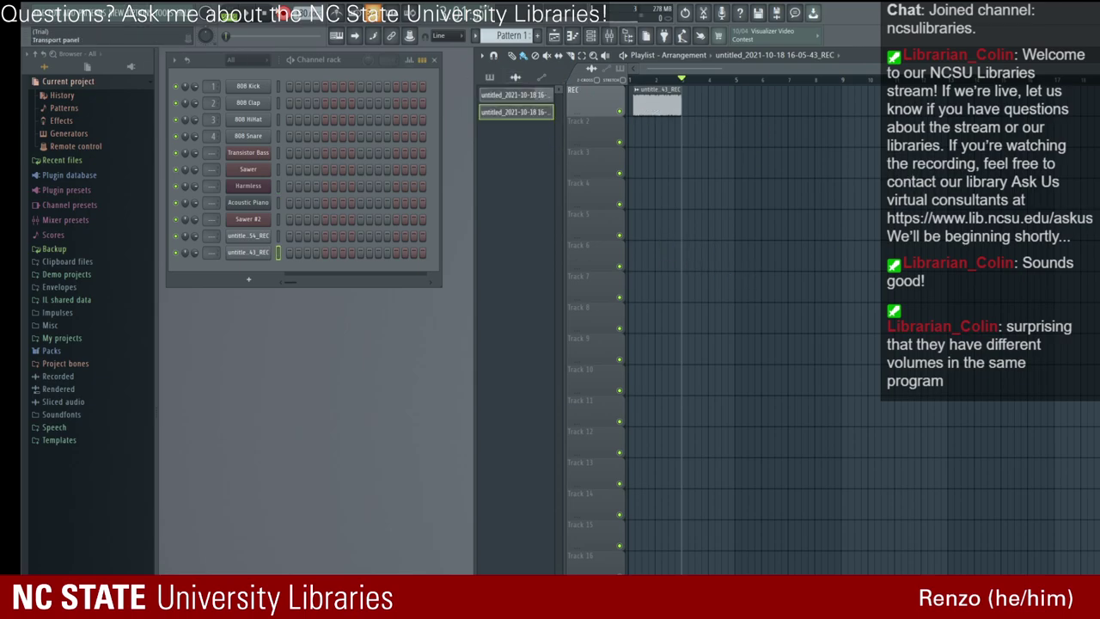
pyautogui.click(255, 17)
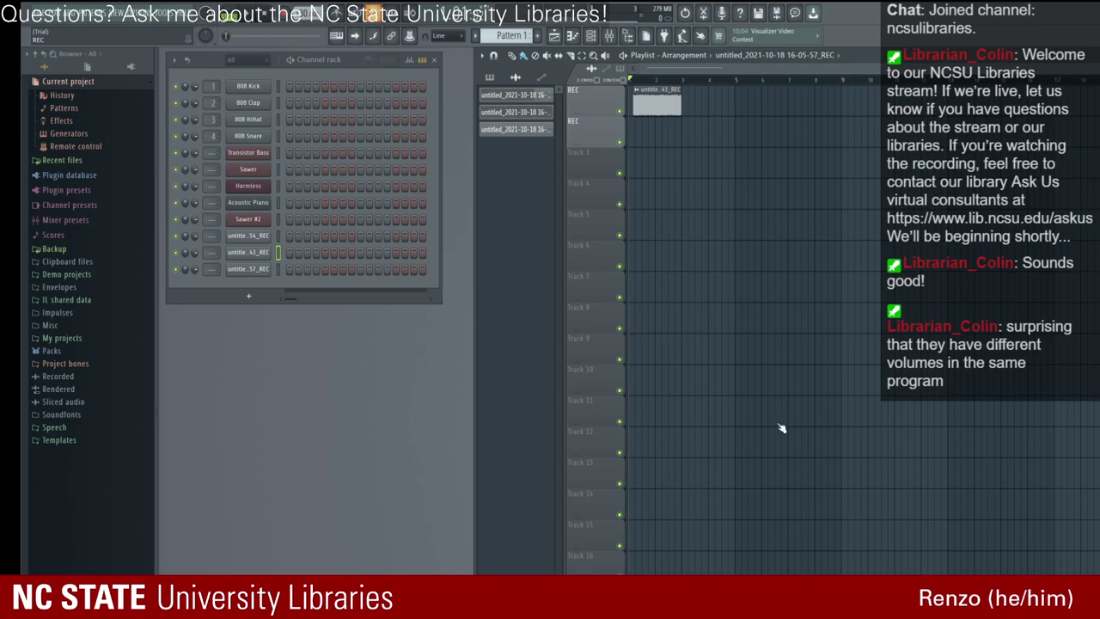
# Step: Remove all the recorded audio clips from the project one by one, starting with the latest take
pyautogui.click(516, 133)
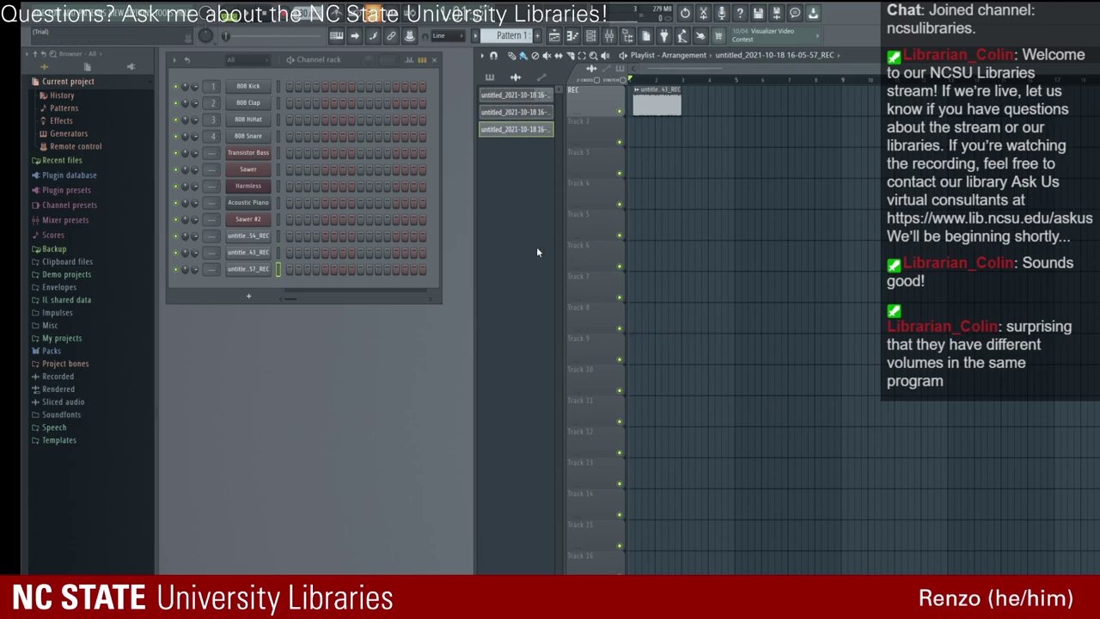
pyautogui.hotkey('ctrl', 'z')
pyautogui.click(521, 112)
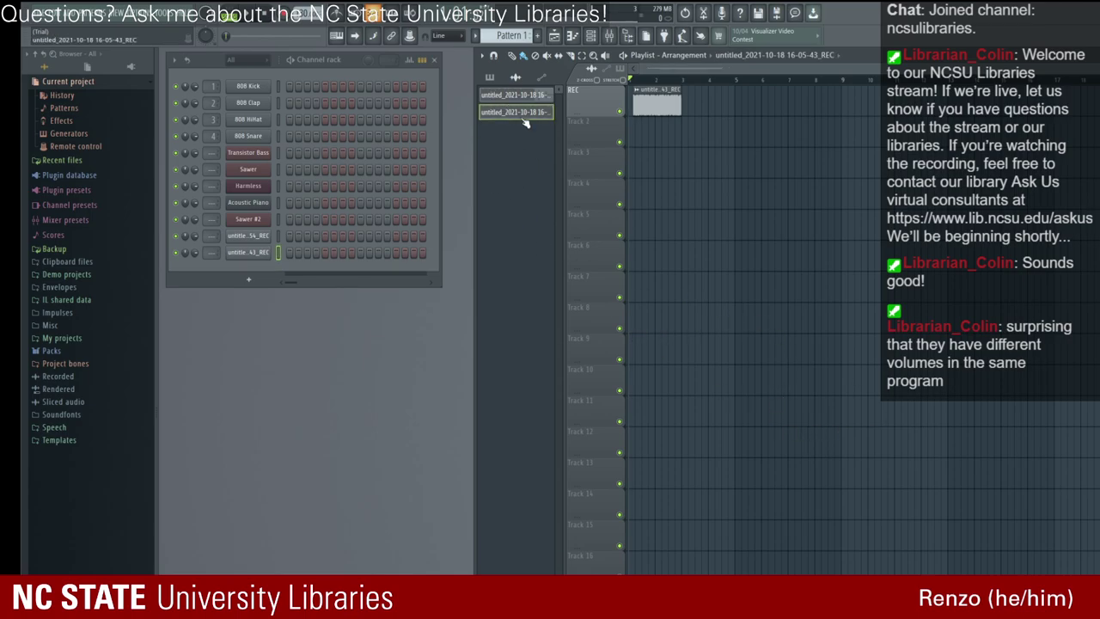
pyautogui.hotkey('ctrl', 'z')
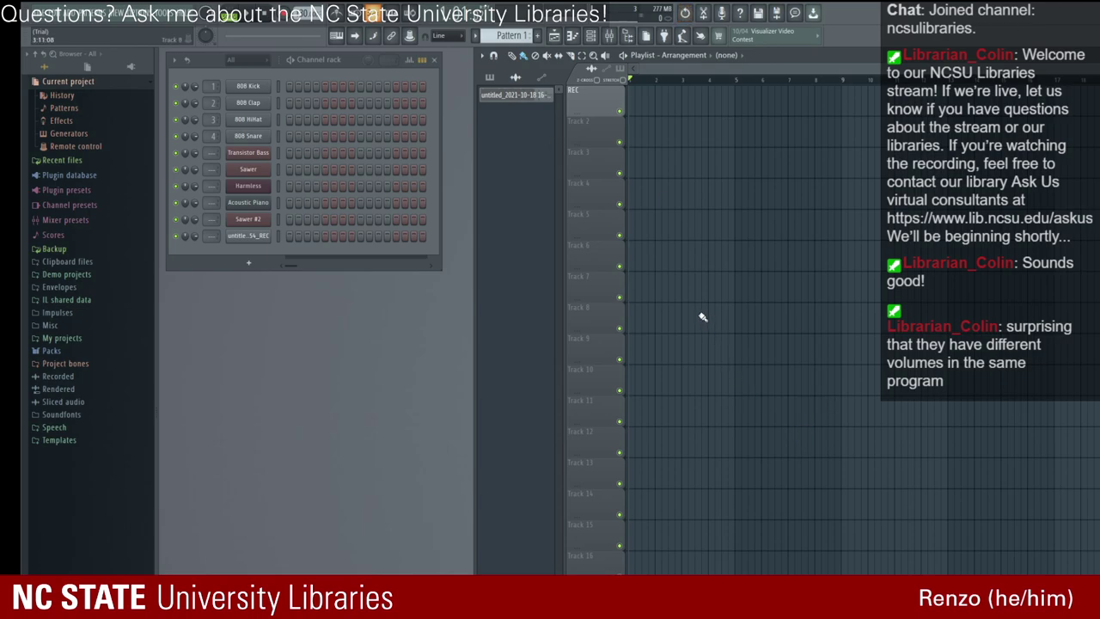
pyautogui.click(545, 95)
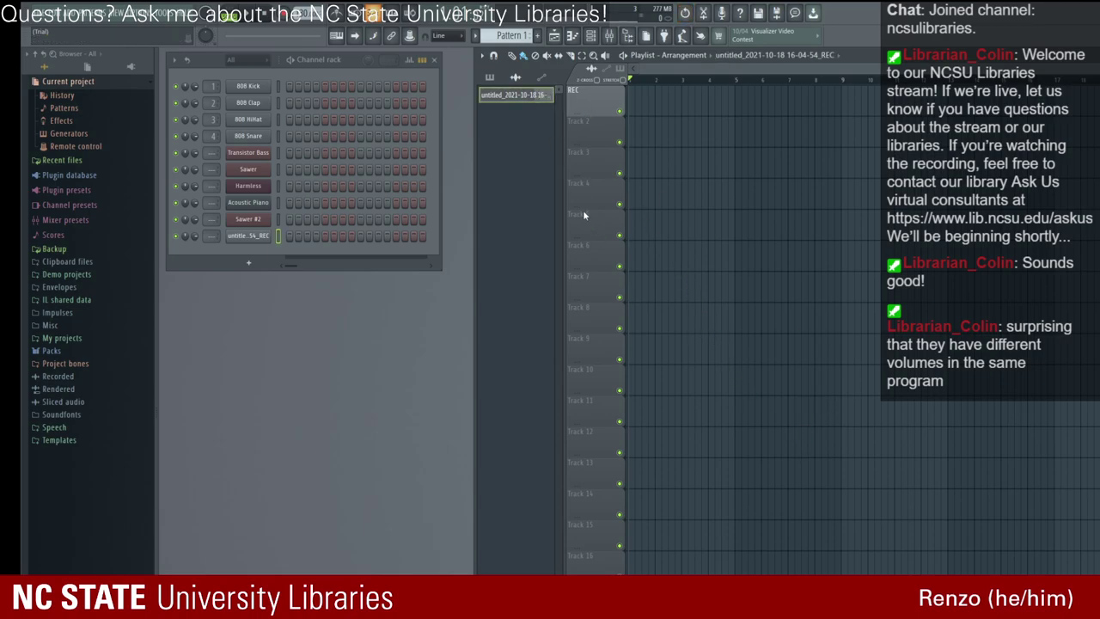
pyautogui.hotkey('ctrl', 'z')
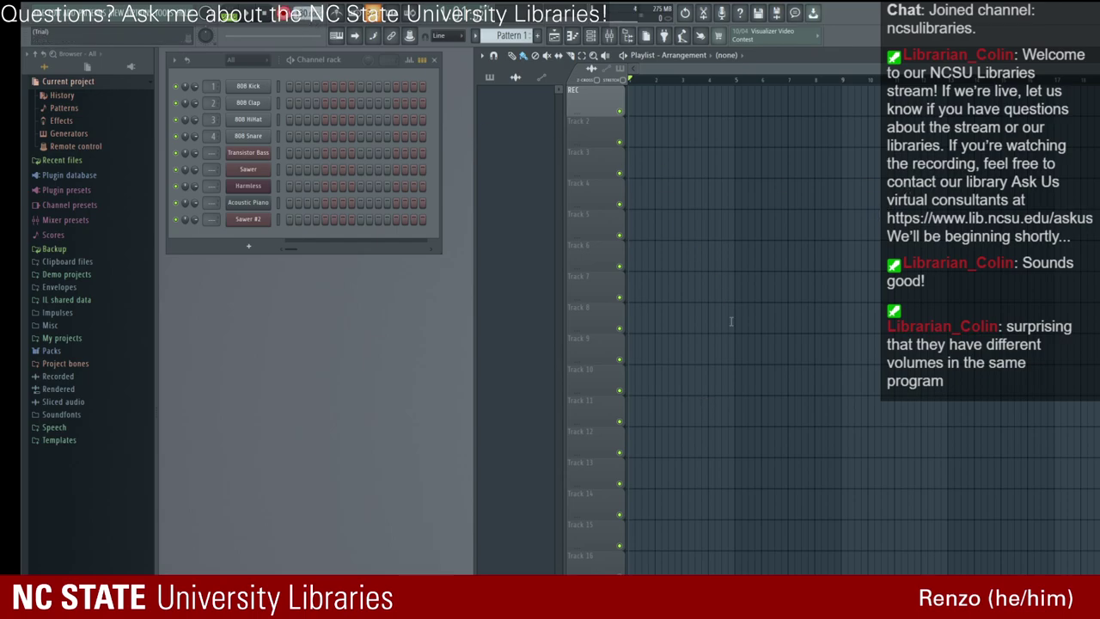
# Step: Record another short take on the first playlist track, and delete its clip from the playlist
pyautogui.press('space')
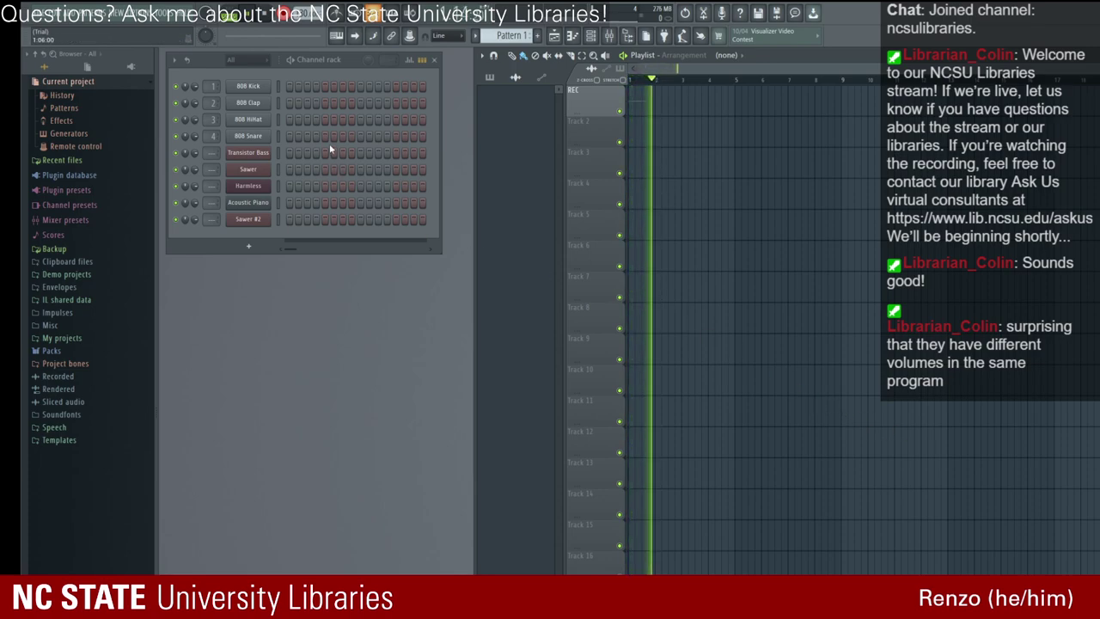
pyautogui.press('space')
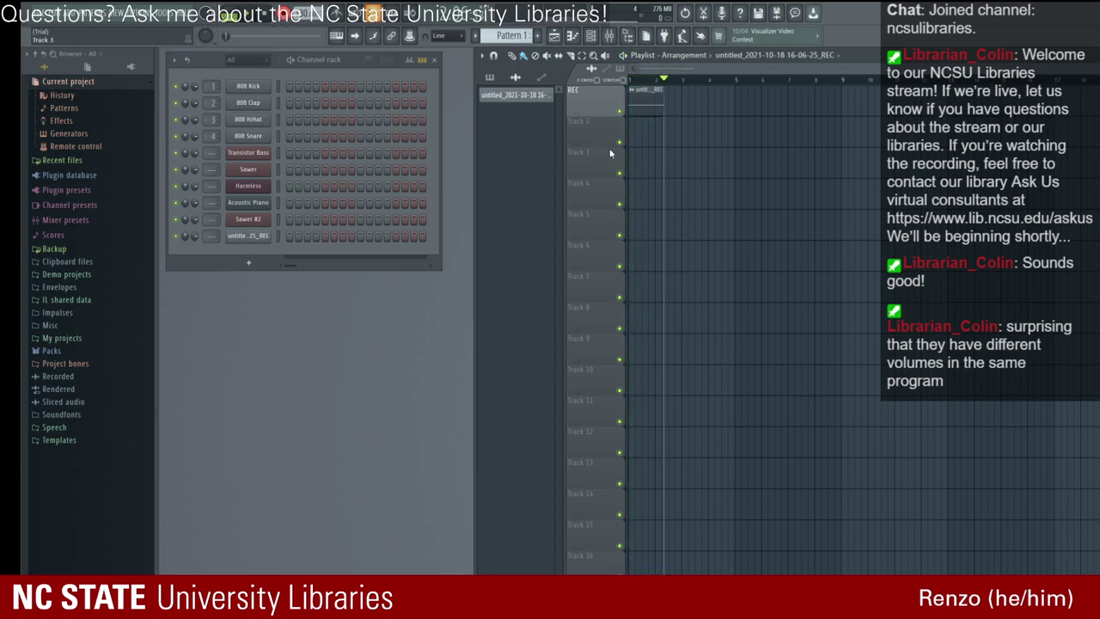
pyautogui.rightClick(642, 104)
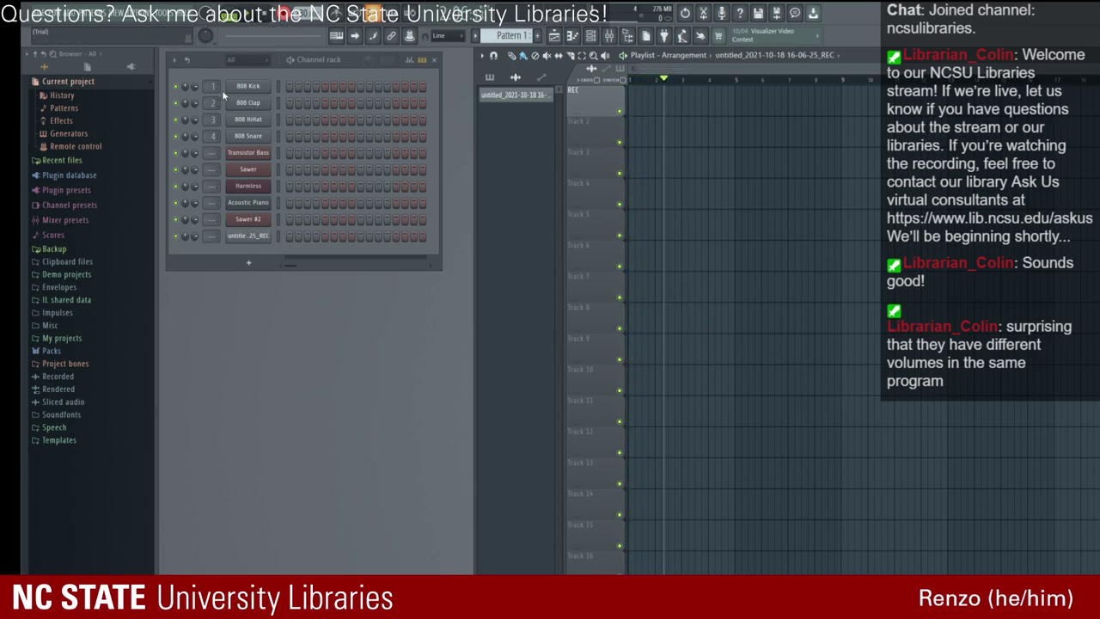
# Step: Select the Harmless channel, record its performance as audio on the first playlist track, and play the clip back
pyautogui.click(258, 202)
pyautogui.press('Escape')
pyautogui.press('space')
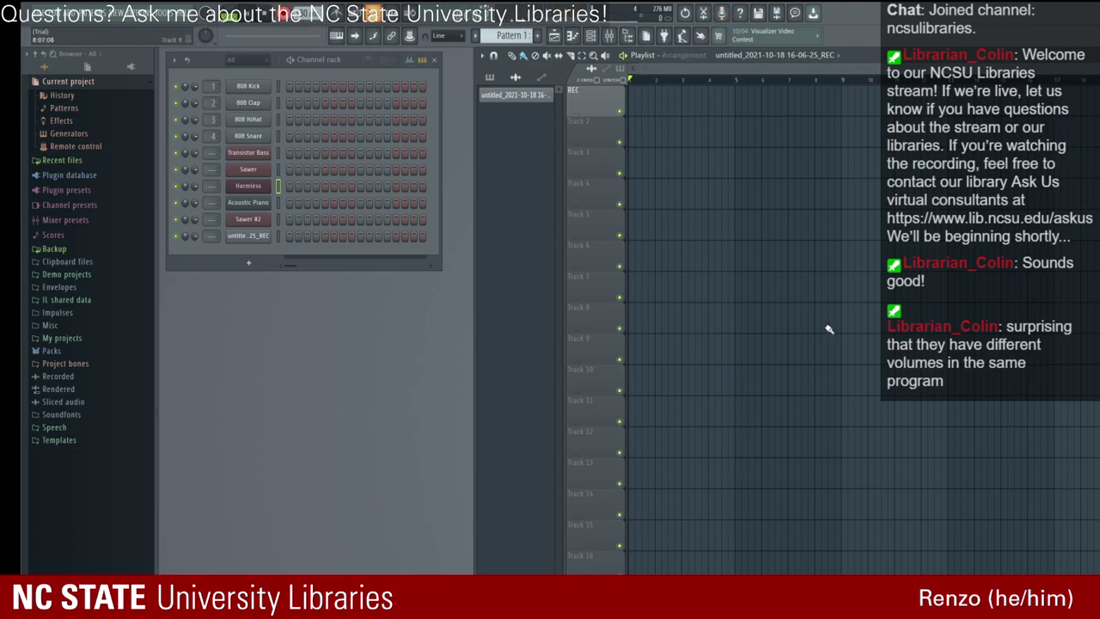
pyautogui.press('space')
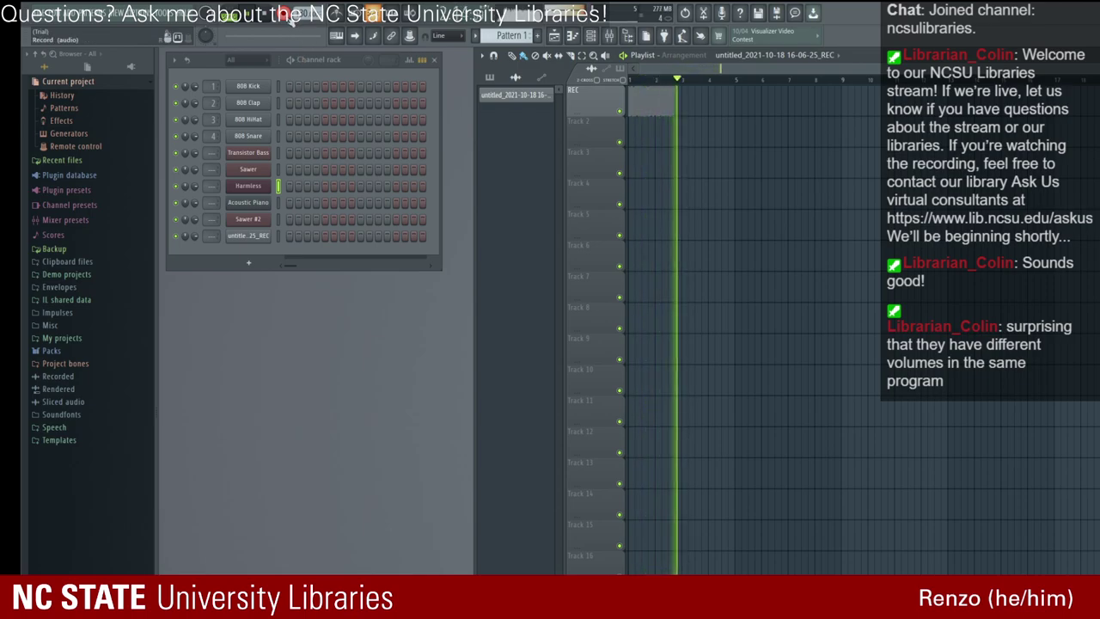
pyautogui.press('space')
pyautogui.press('space')
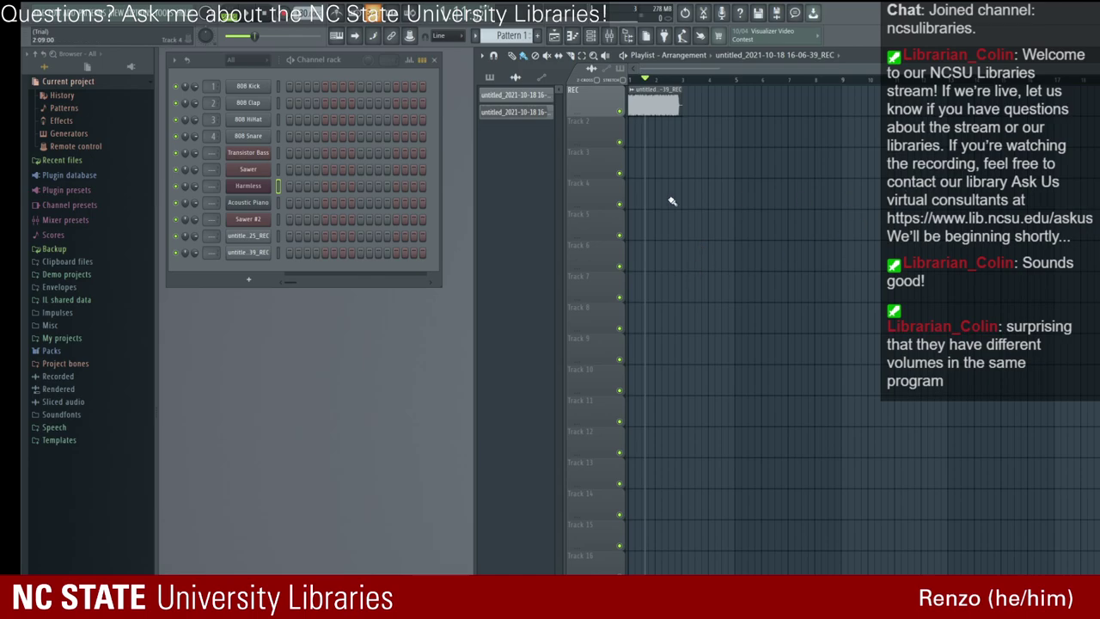
# Step: Open the preset library of Sawer #2 and audition the MC Siren preset from the Ambient bank
pyautogui.click(253, 223)
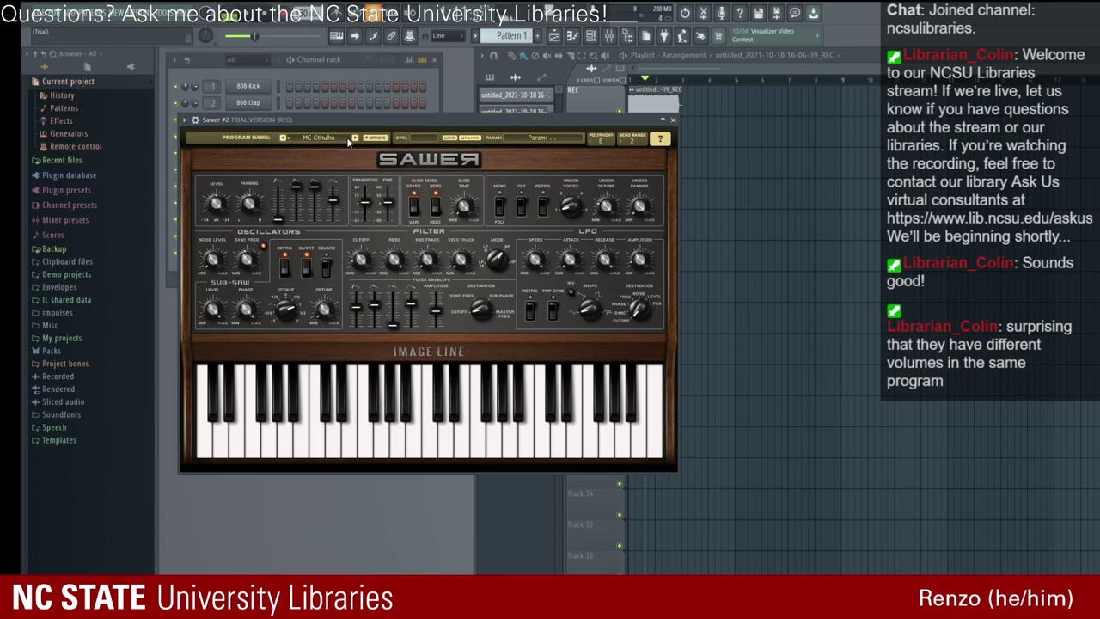
pyautogui.click(292, 138)
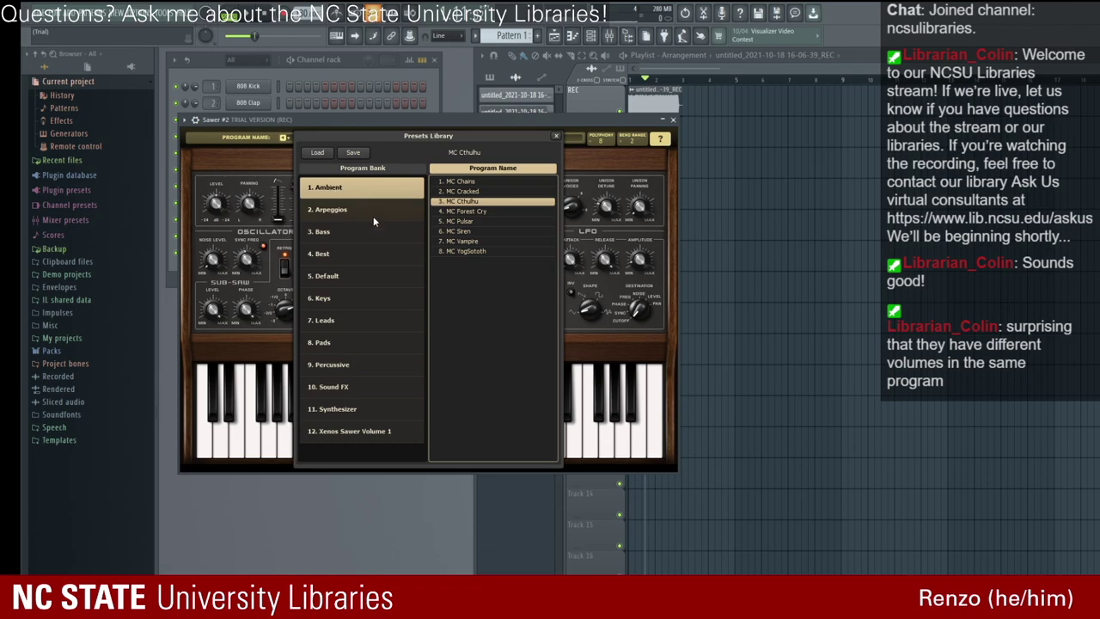
pyautogui.click(468, 213)
pyautogui.click(472, 230)
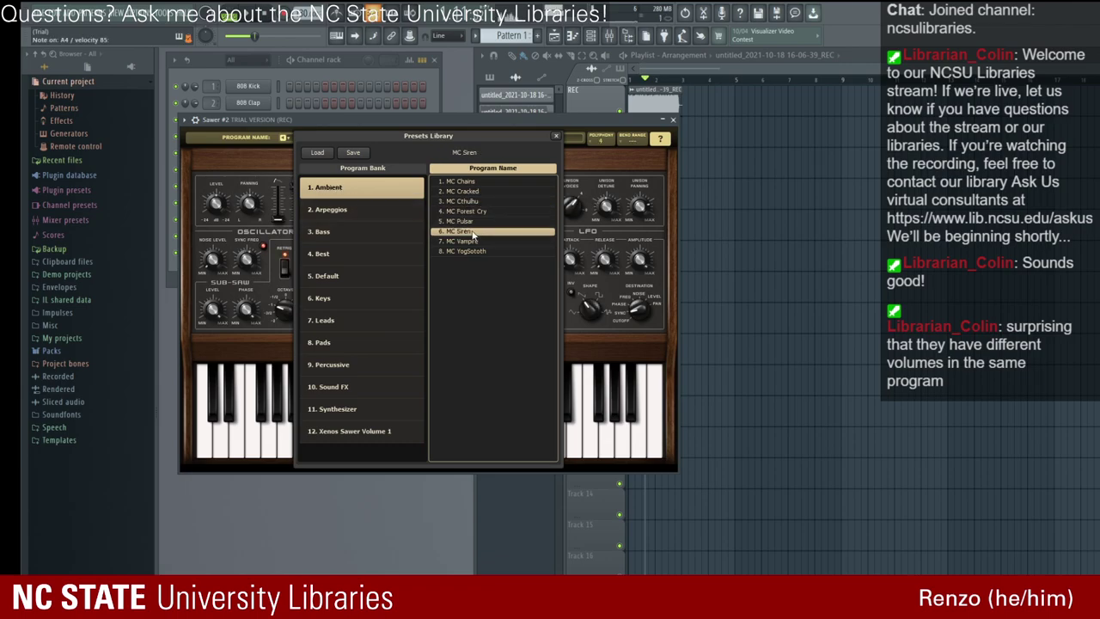
# Step: Audition several Bass bank presets on Sawer #2, load FG Hum & Bass, and close the preset library
pyautogui.click(333, 232)
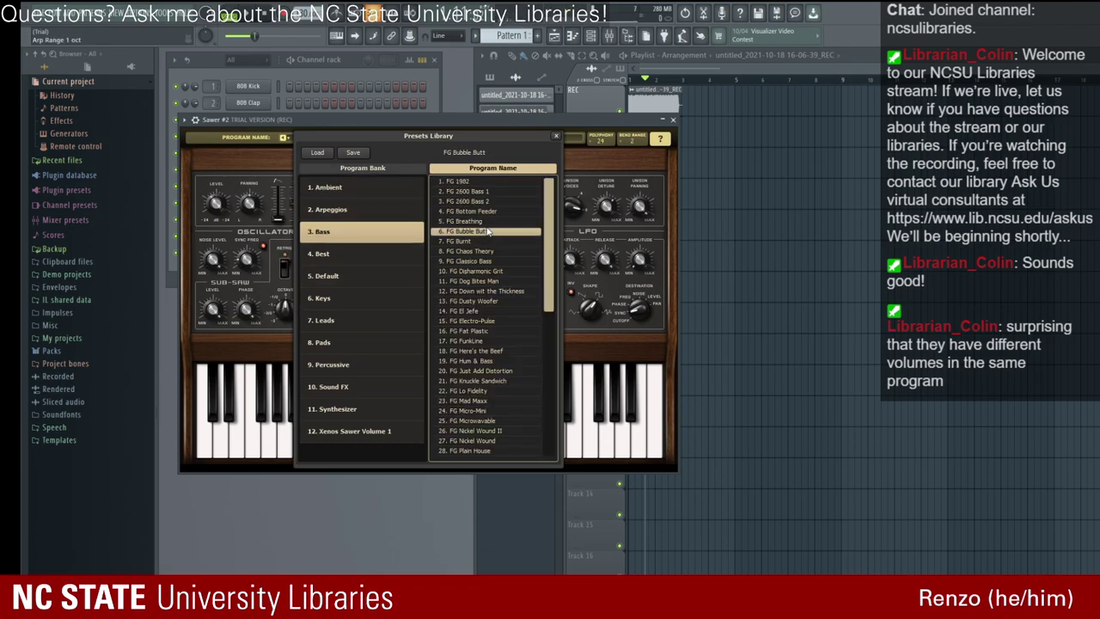
pyautogui.scroll(-2, 499, 290)
pyautogui.click(477, 282)
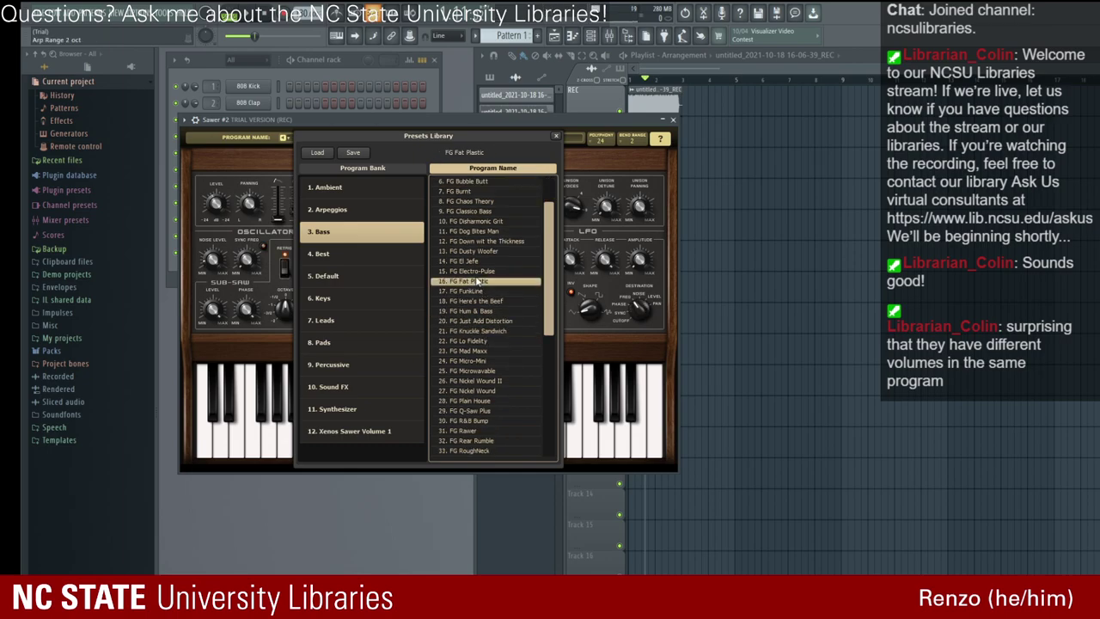
pyautogui.click(481, 292)
pyautogui.click(482, 285)
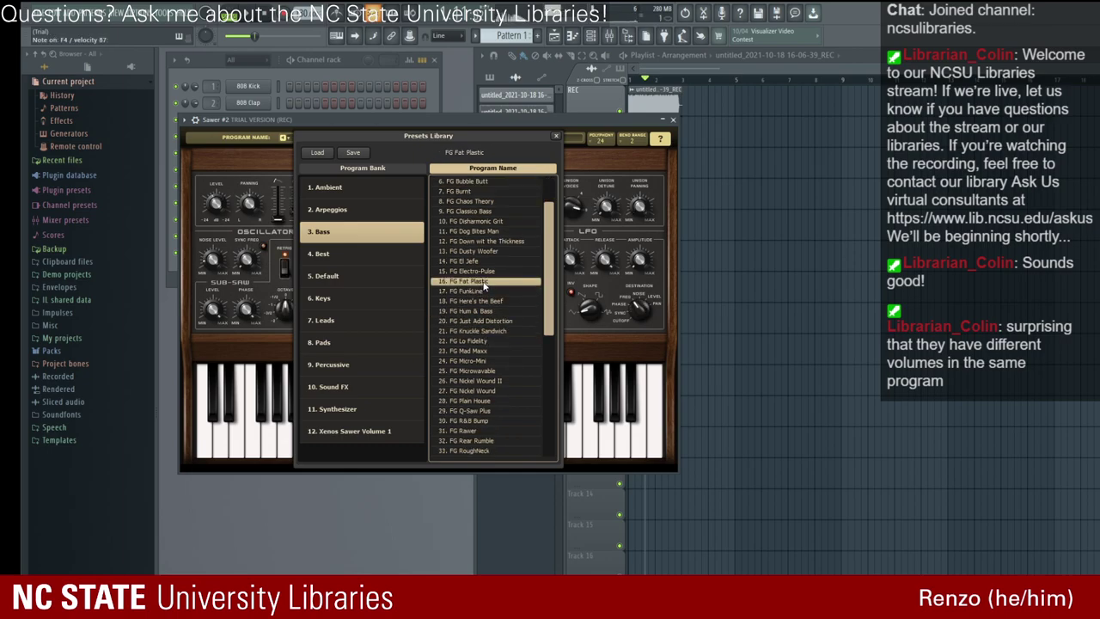
pyautogui.click(498, 331)
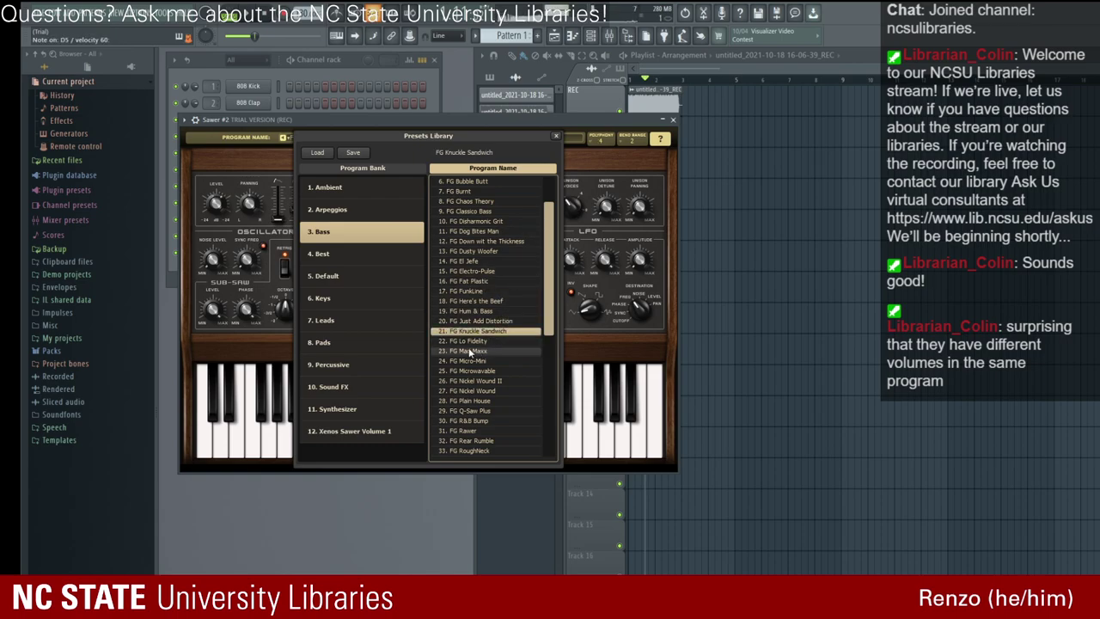
pyautogui.click(481, 312)
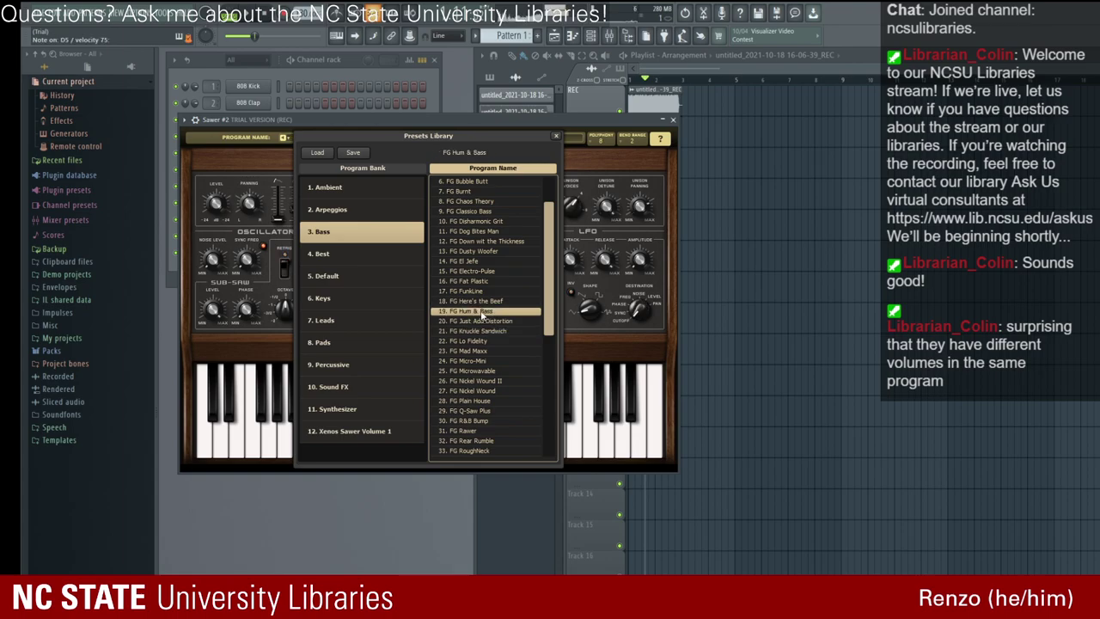
pyautogui.click(555, 137)
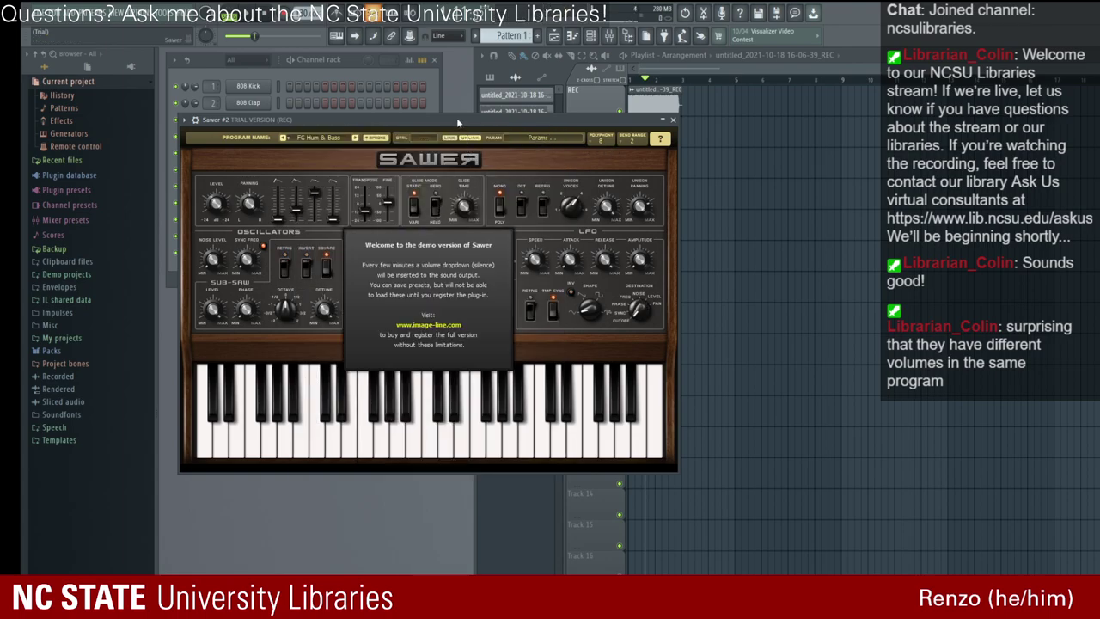
# Step: Dismiss the Sawer #2 demo notice and adjust the synth's master level
pyautogui.moveTo(456, 119); pyautogui.dragTo(557, 151)
pyautogui.click(571, 391)
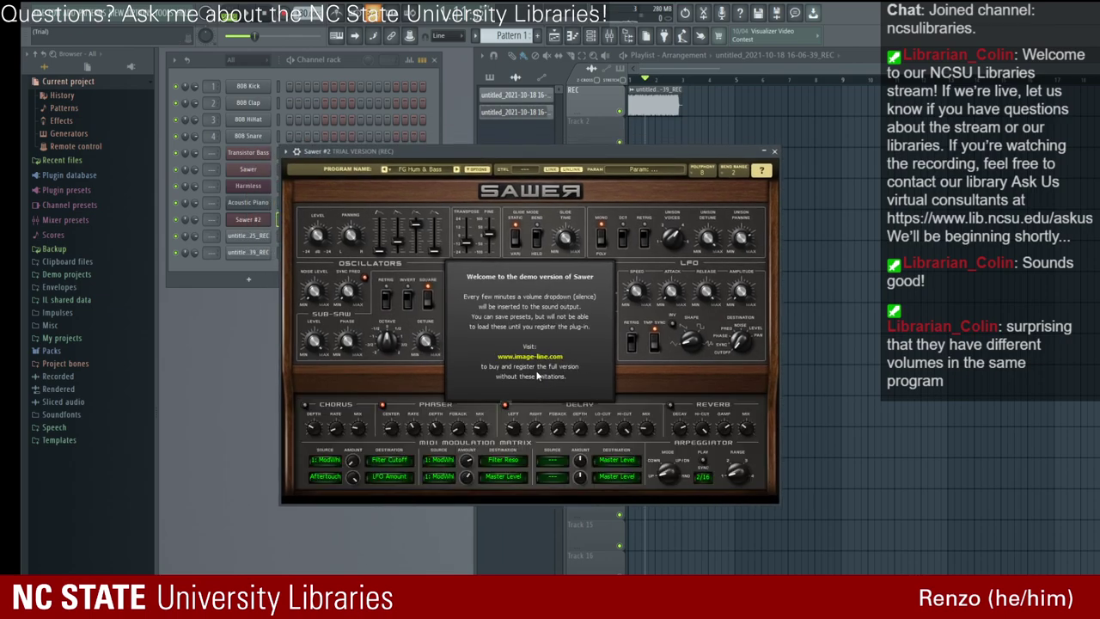
pyautogui.click(538, 376)
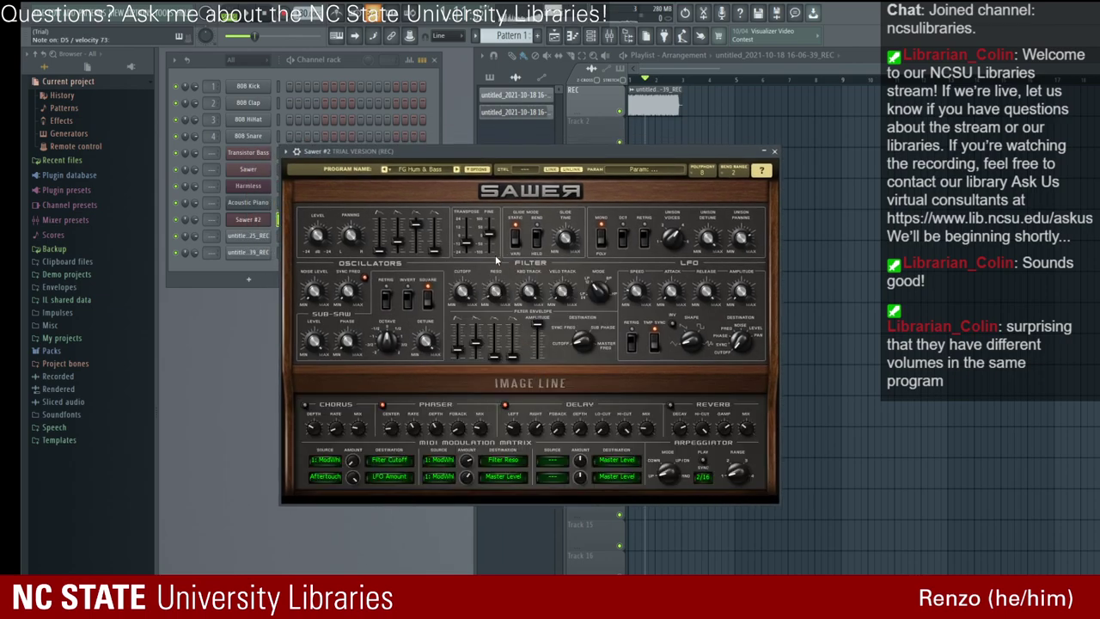
pyautogui.moveTo(316, 235); pyautogui.dragTo(316, 244)
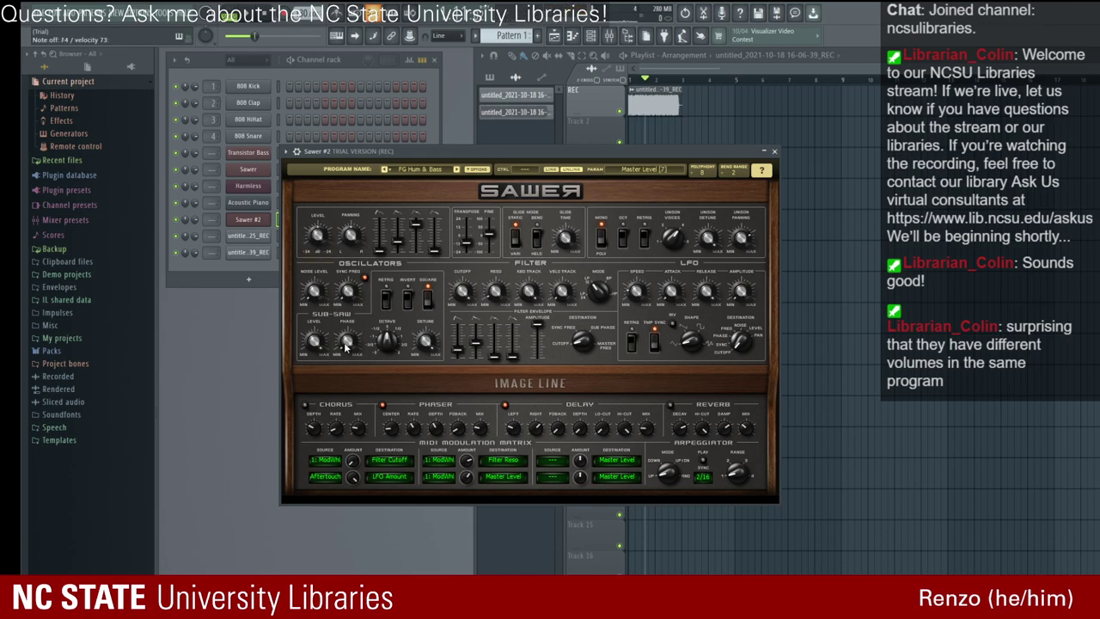
pyautogui.moveTo(316, 235); pyautogui.dragTo(317, 241)
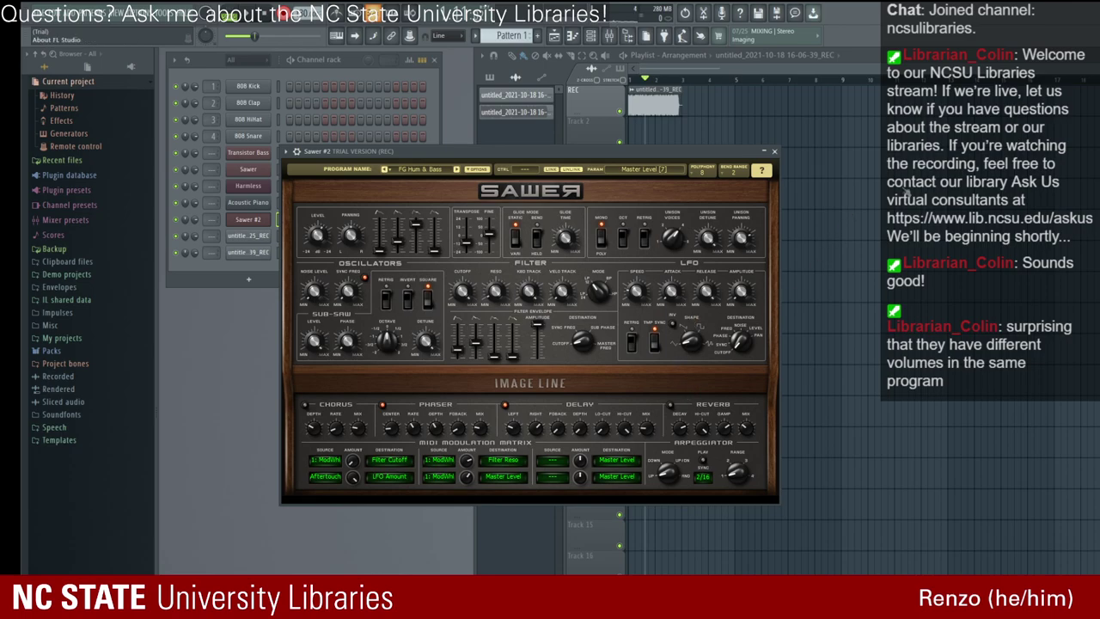
pyautogui.click(323, 245)
pyautogui.moveTo(323, 245)
pyautogui.mouseDown()
pyautogui.moveTo(323, 231)
pyautogui.moveTo(323, 252)
pyautogui.mouseUp()
# Step: Record a Sawer #2 performance as audio on the second playlist track and readjust the synth's master level
pyautogui.press('space')
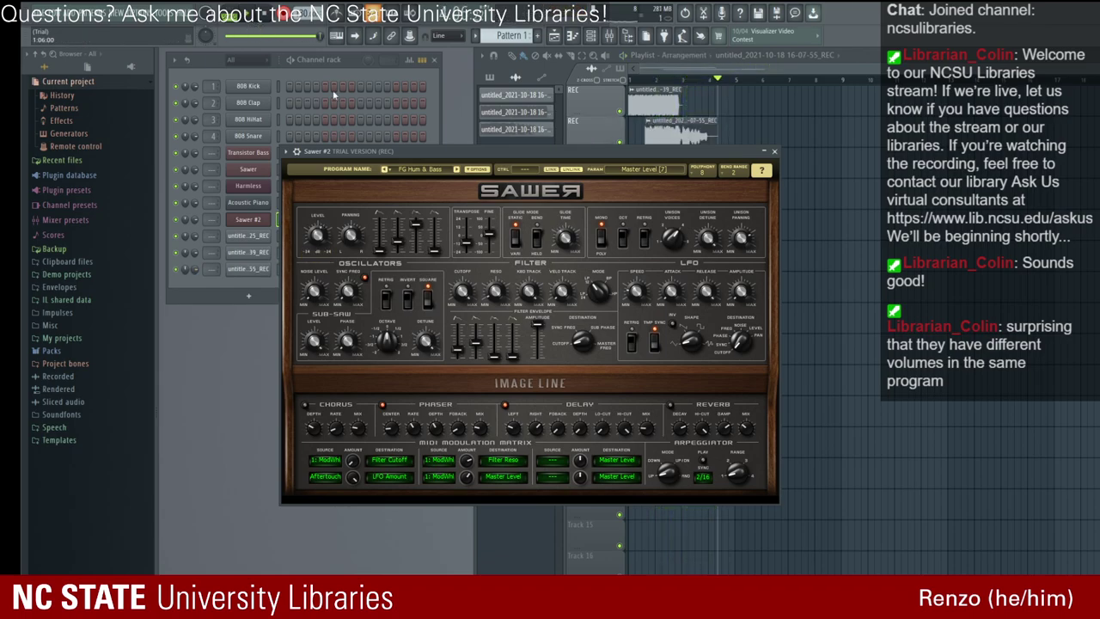
pyautogui.moveTo(564, 150); pyautogui.dragTo(552, 207)
pyautogui.click(307, 290)
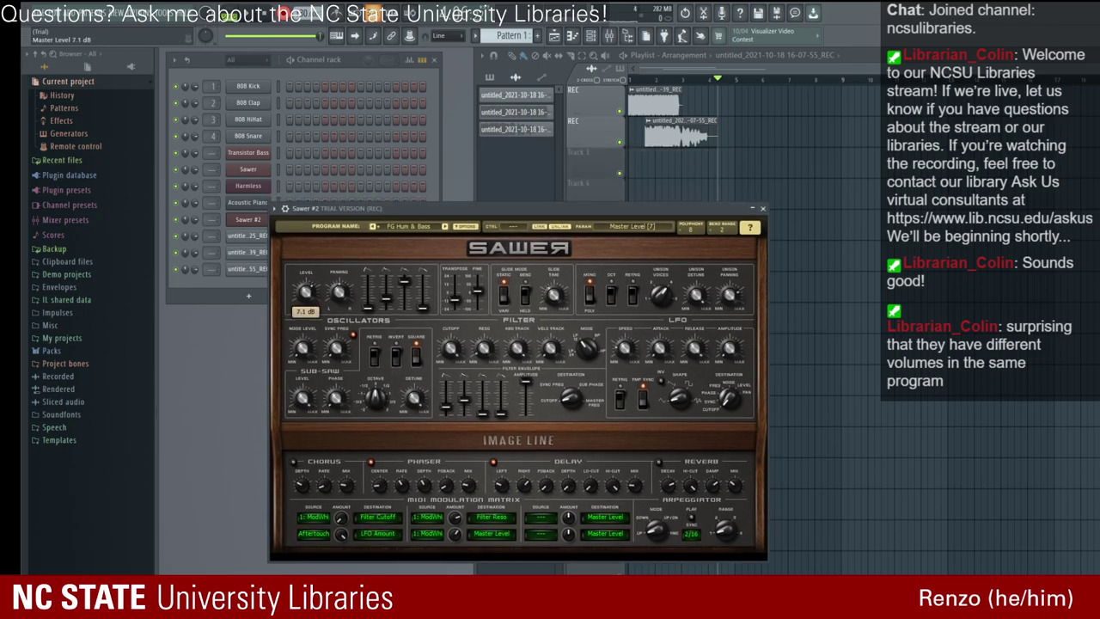
pyautogui.moveTo(308, 291); pyautogui.dragTo(308, 289)
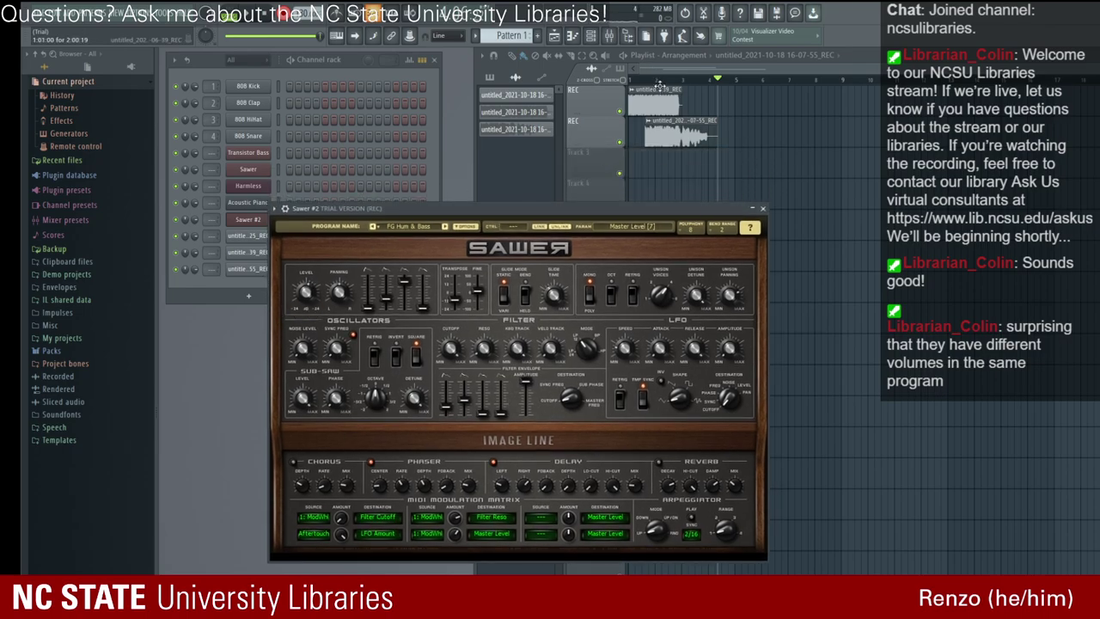
# Step: Play back the recorded clips on the first two playlist tracks together
pyautogui.click(733, 80)
pyautogui.press('space')
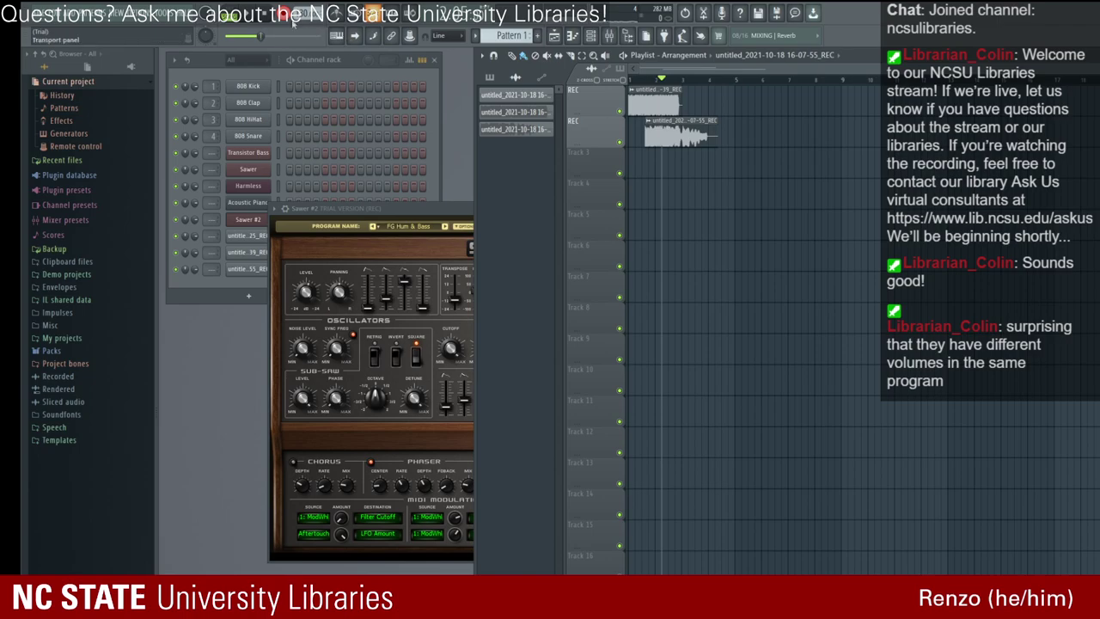
pyautogui.press('space')
pyautogui.press('space')
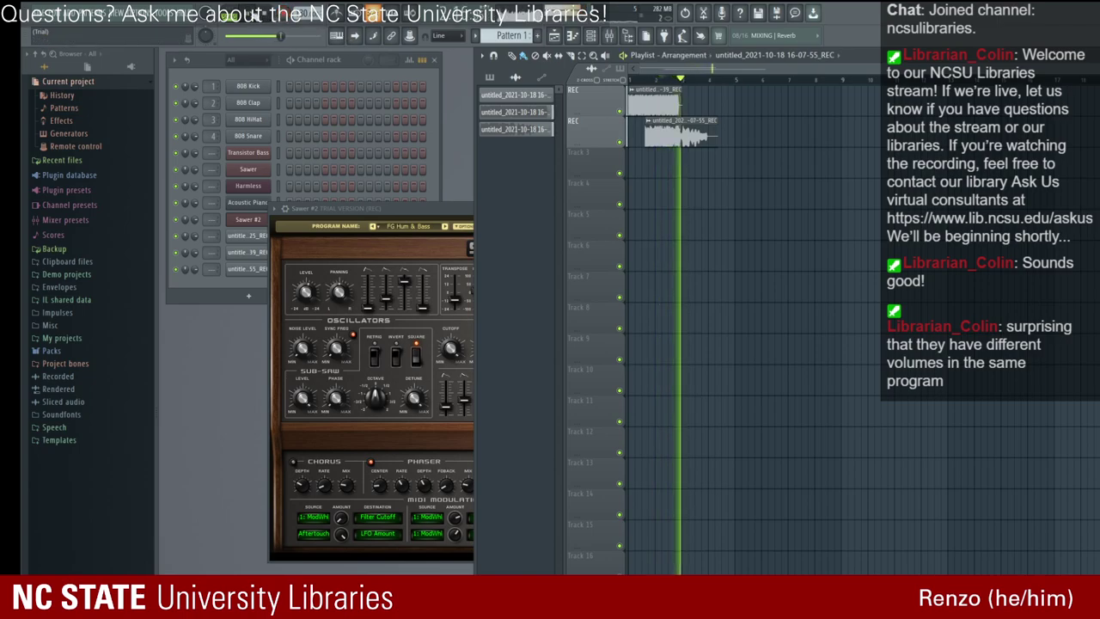
pyautogui.click(644, 76)
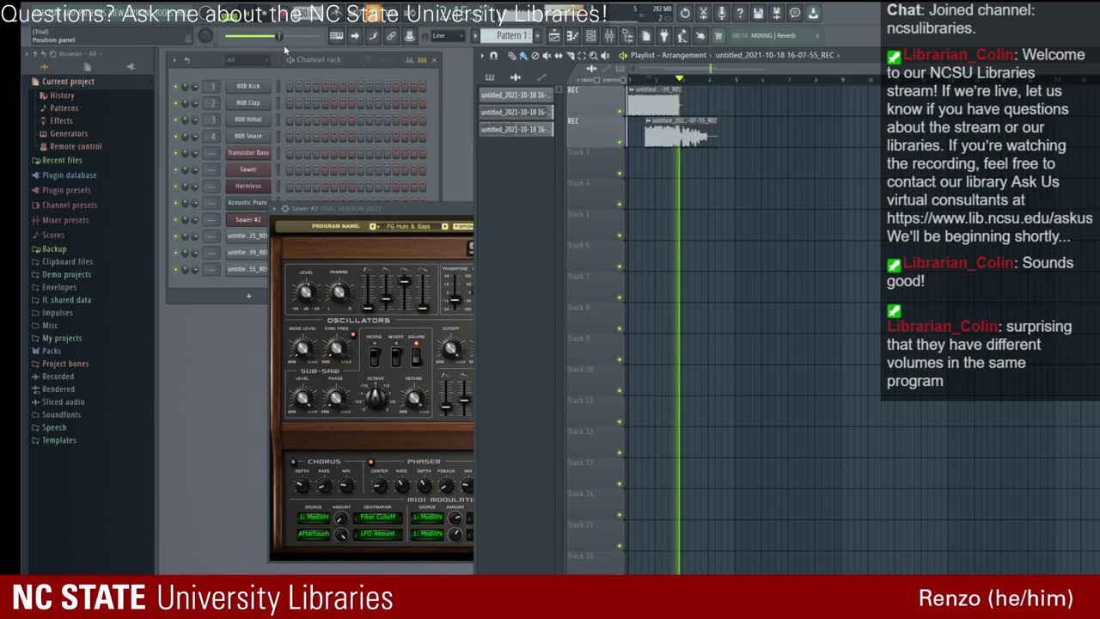
pyautogui.press('space')
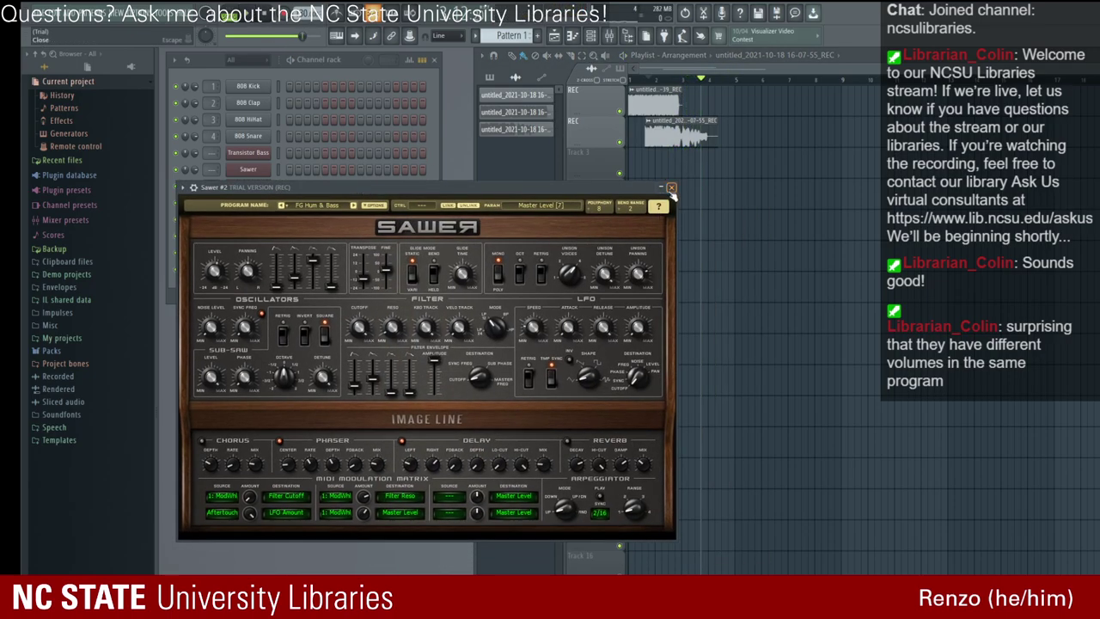
# Step: Close the Sawer #2 window and delete its recorded take from both the playlist and the channel rack
pyautogui.click(662, 188)
pyautogui.rightClick(653, 133)
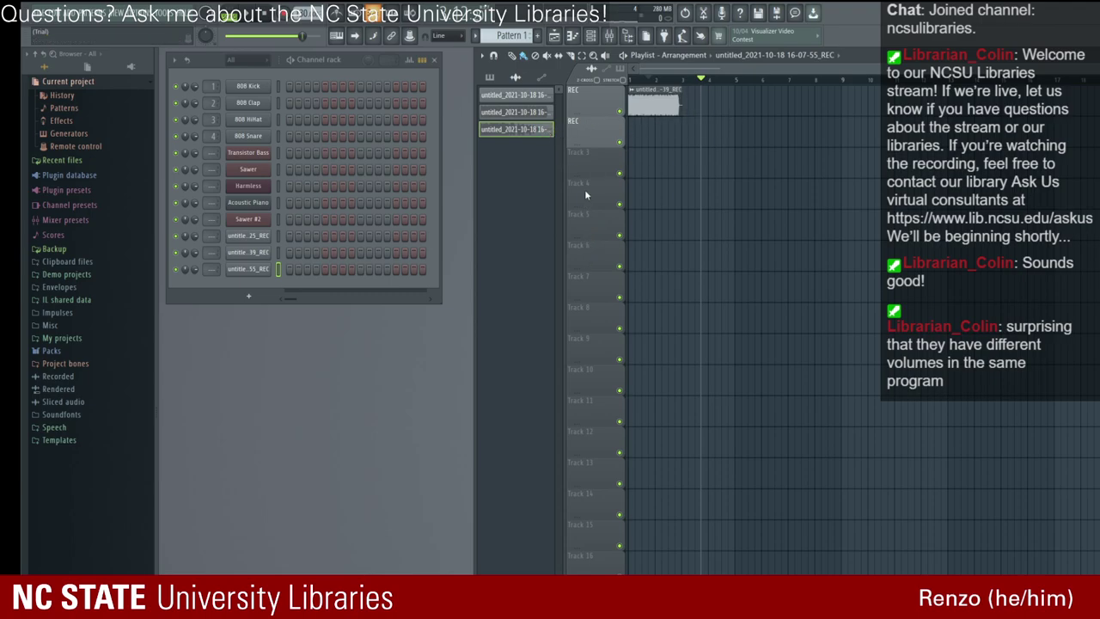
pyautogui.hotkey('alt', 'Delete')
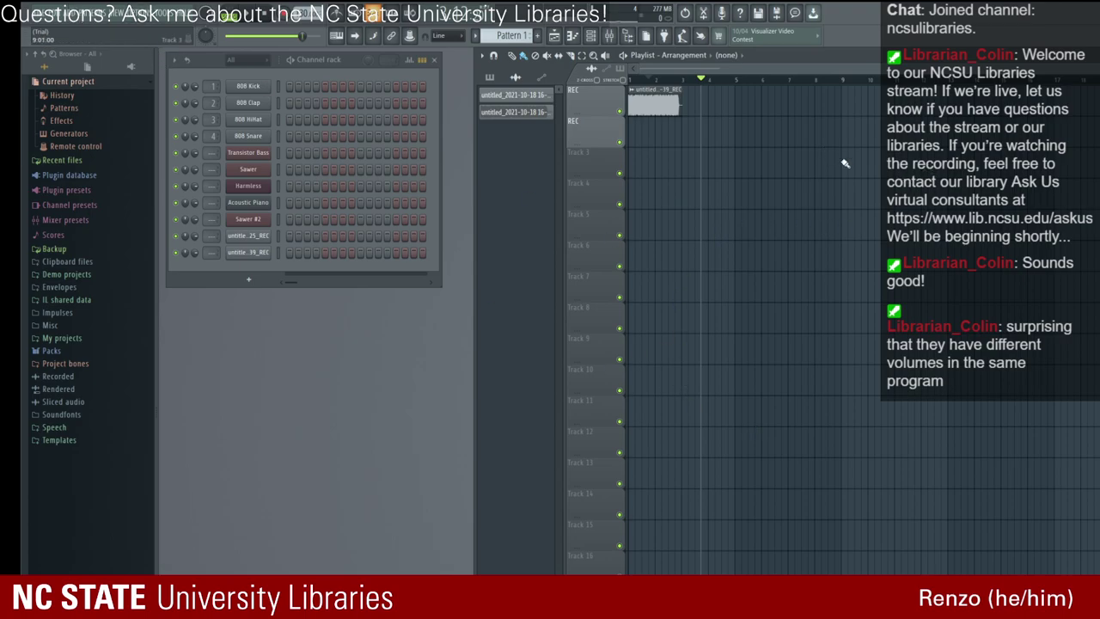
pyautogui.press('space')
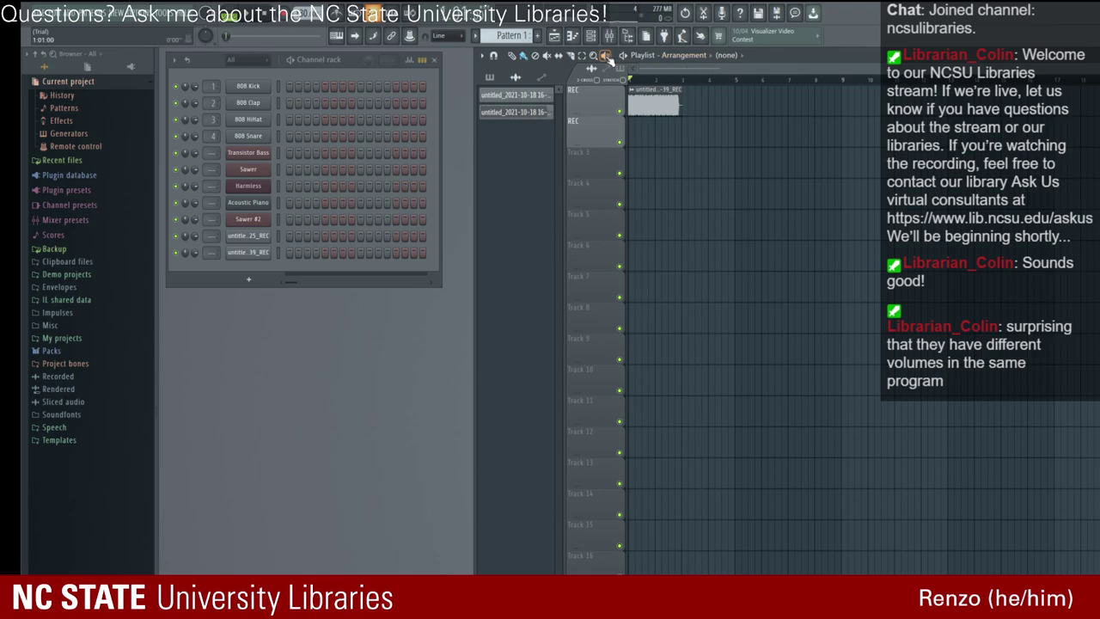
# Step: Select the Sawer #2 channel and rehearse it along with the Harmless clip from the start of the playlist
pyautogui.click(255, 219)
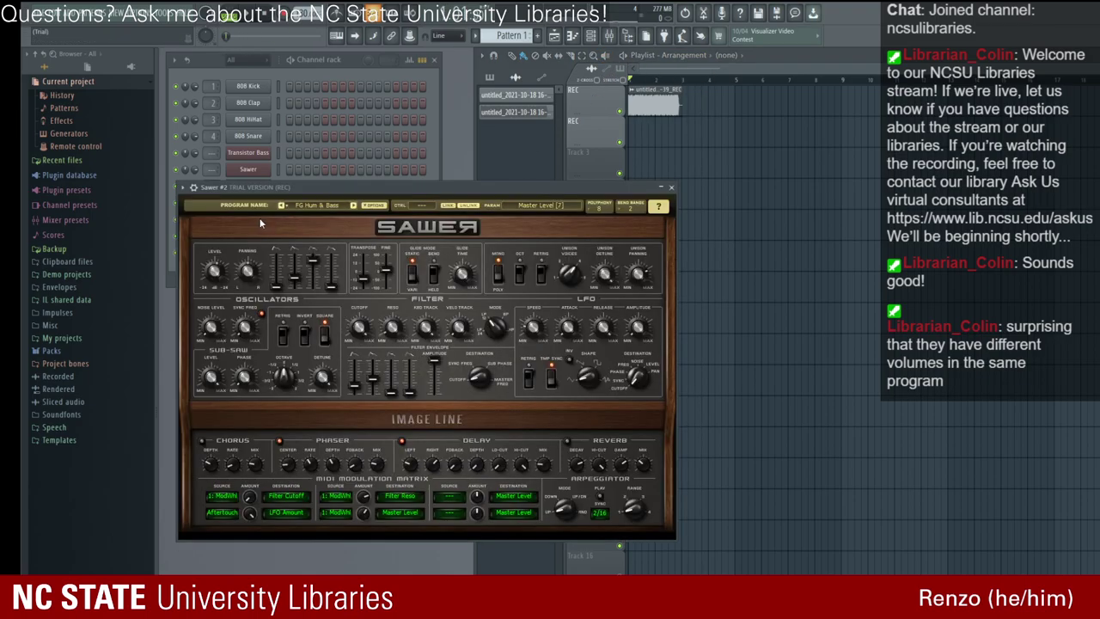
pyautogui.click(661, 187)
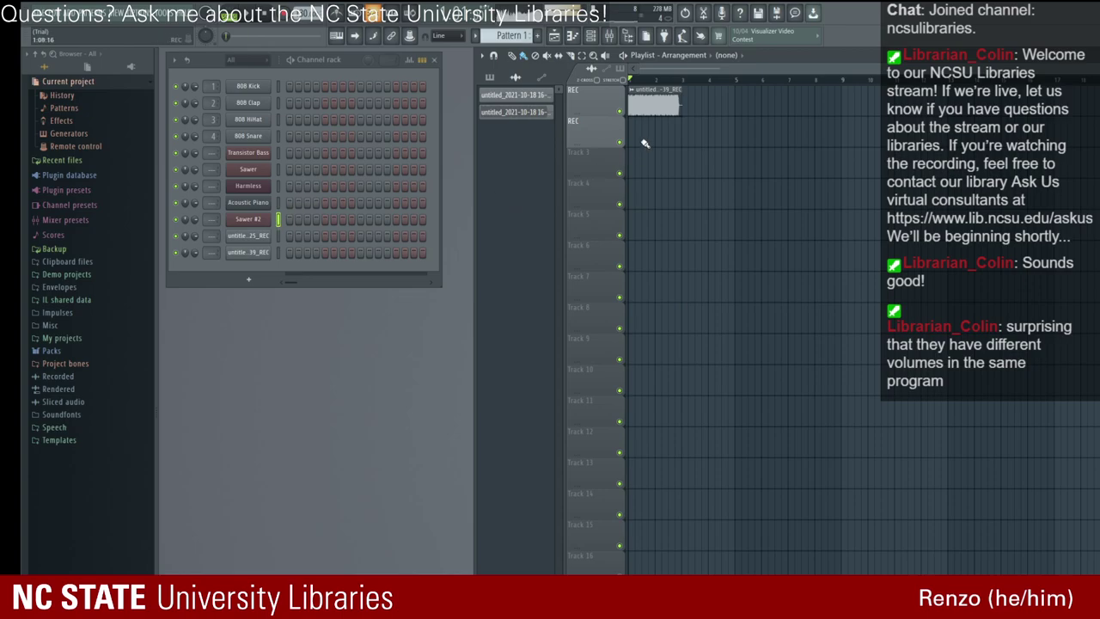
pyautogui.press('space')
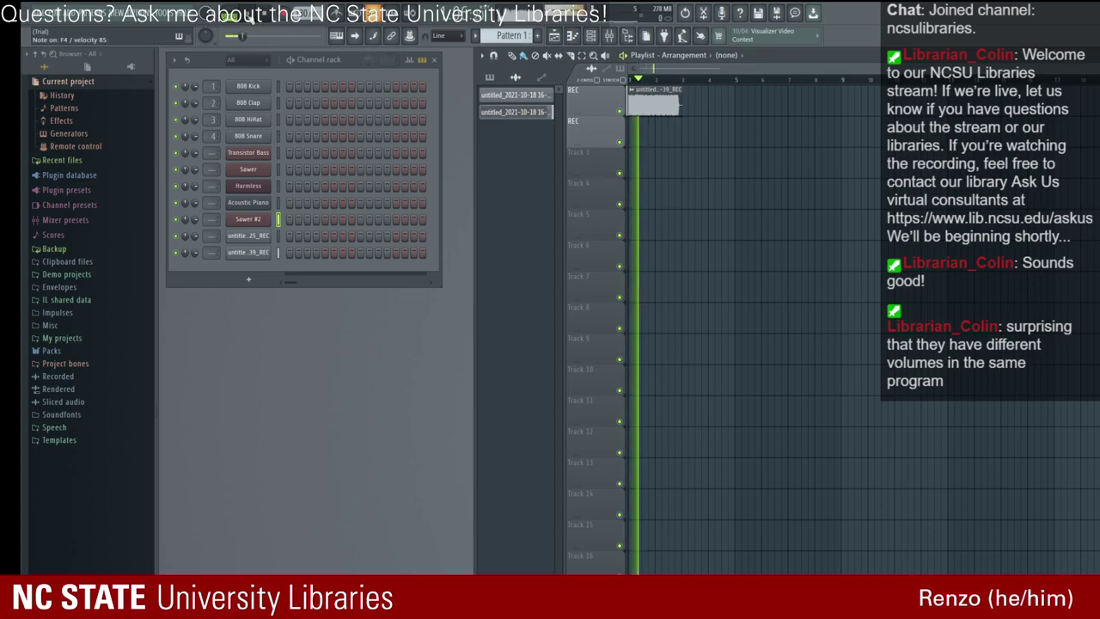
pyautogui.press('space')
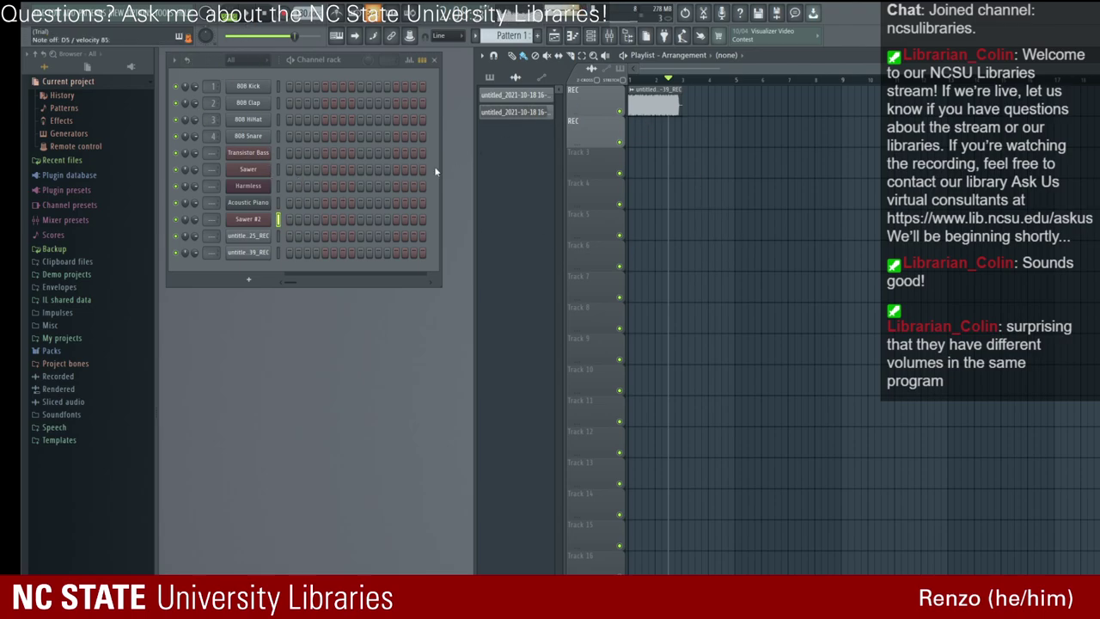
# Step: Audition the Acoustic Piano, Sawer and Harmless channels one after another, closing each instrument window
pyautogui.click(251, 204)
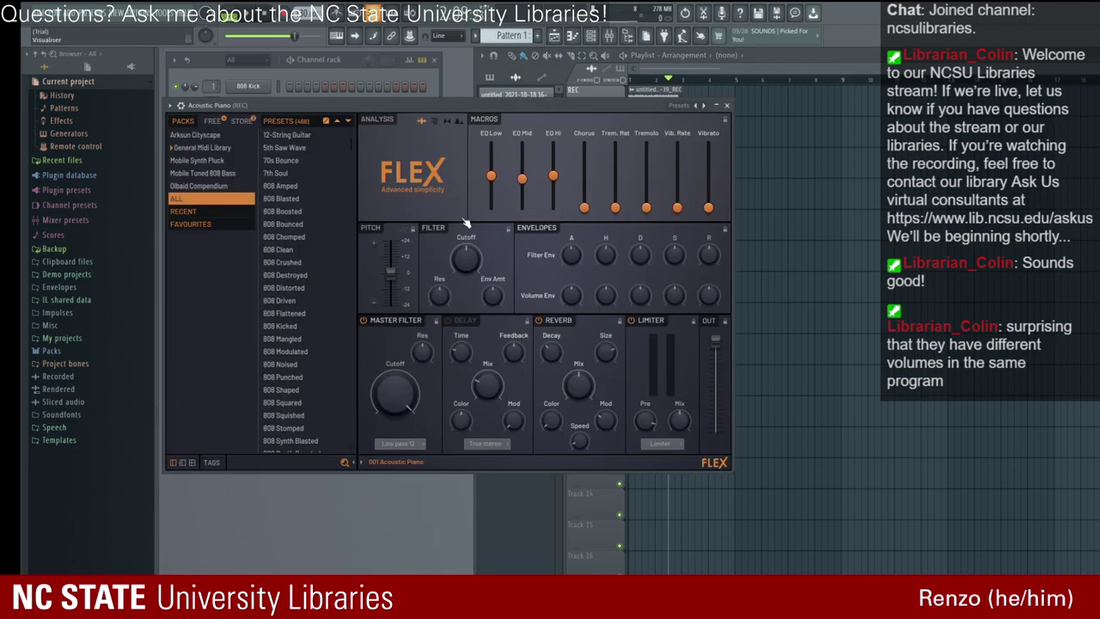
pyautogui.click(726, 104)
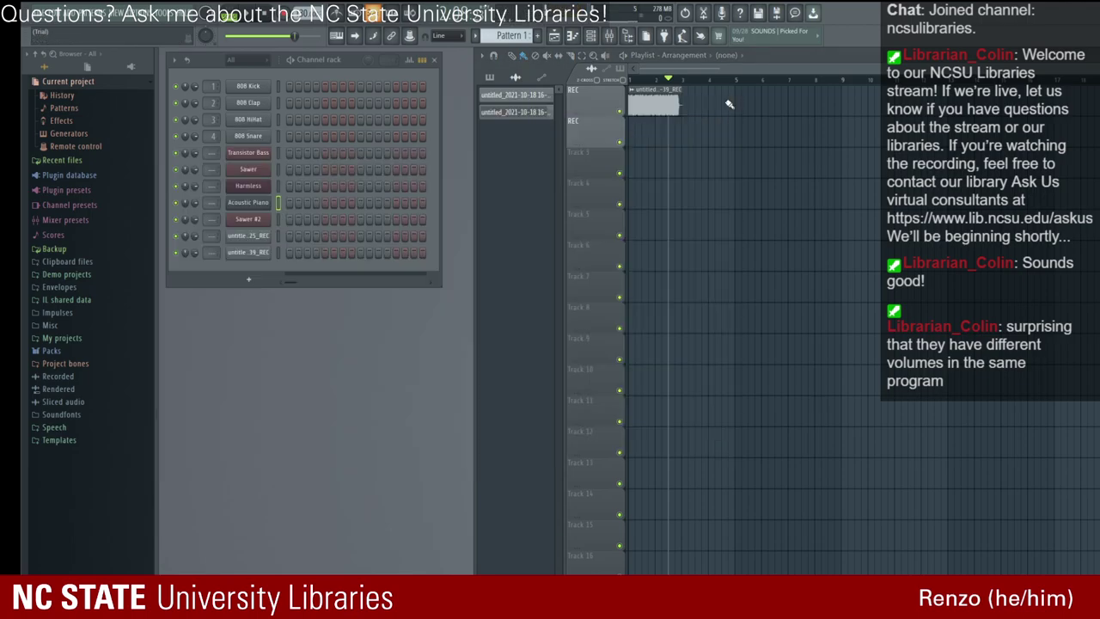
pyautogui.click(247, 172)
pyautogui.click(1044, 186)
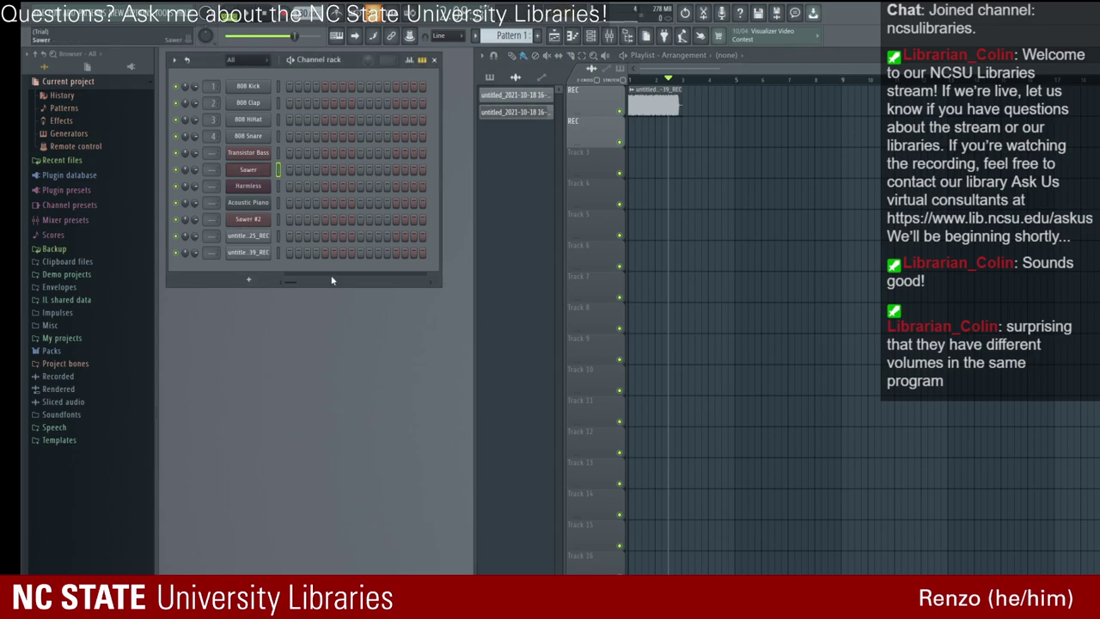
pyautogui.click(251, 187)
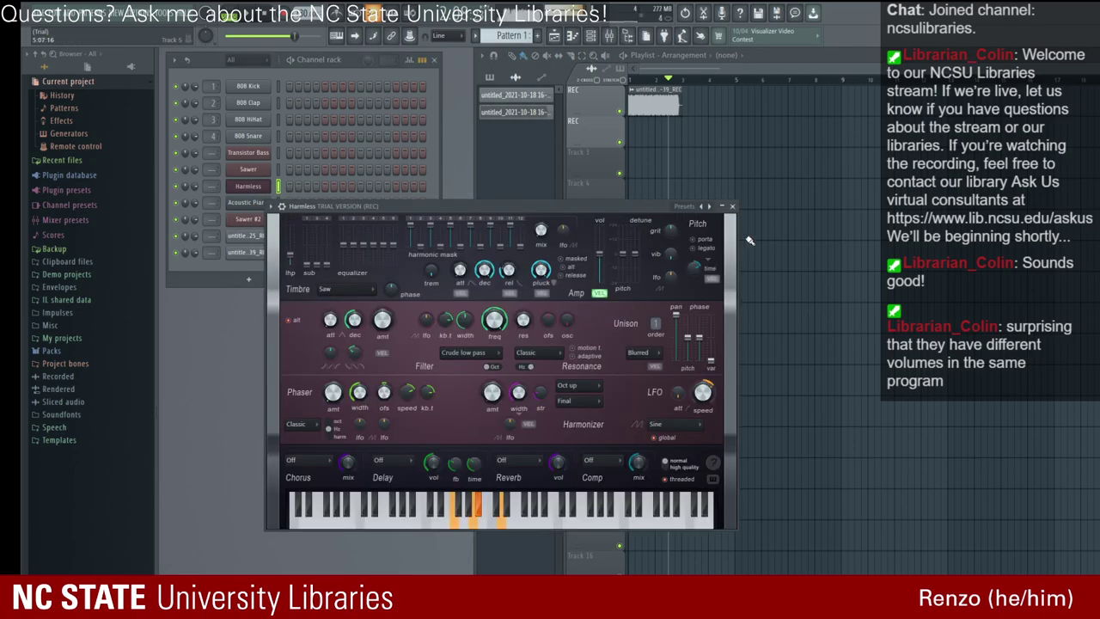
pyautogui.click(733, 206)
# Step: Open Sawer #2 and move its window over the playlist, and select the Harmless channel with its window closed
pyautogui.click(248, 218)
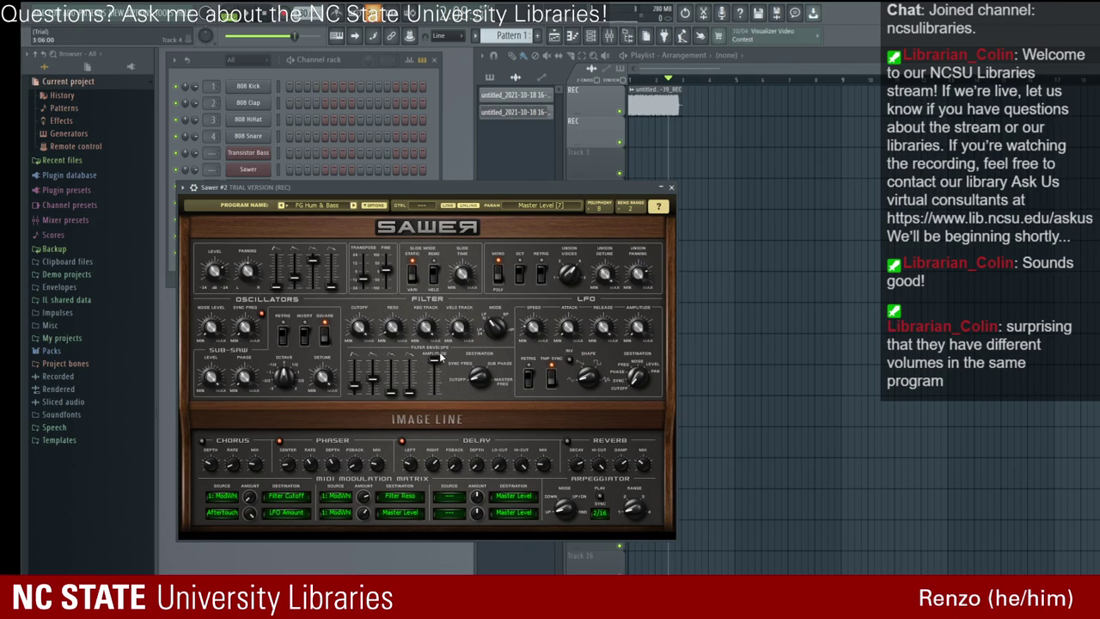
pyautogui.moveTo(378, 193); pyautogui.dragTo(751, 176)
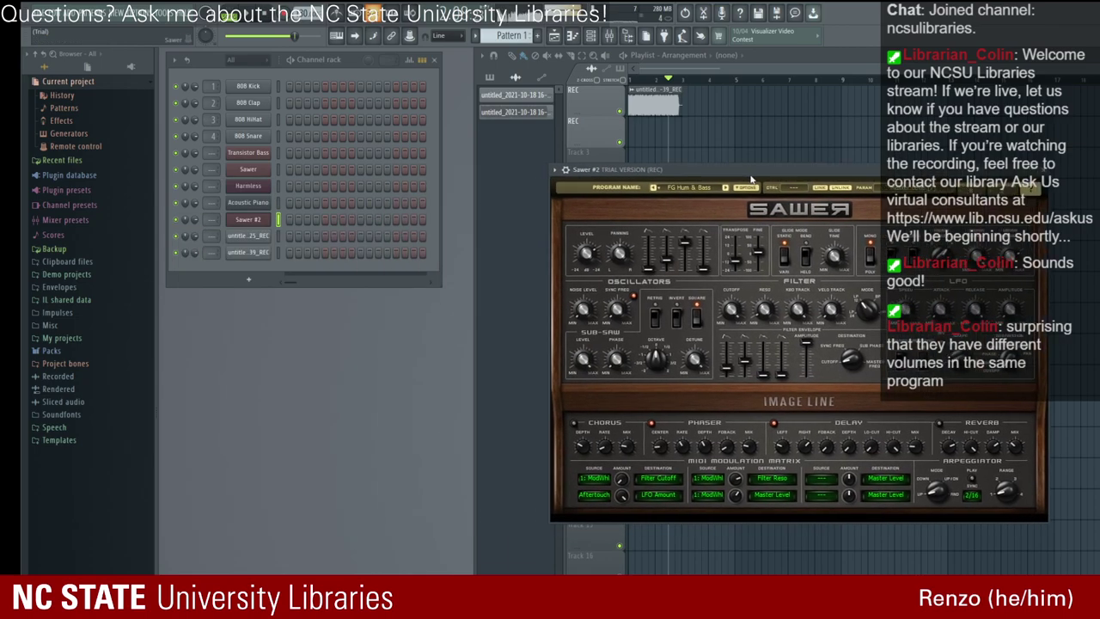
pyautogui.hotkey('ctrl', 's')
pyautogui.press('Escape')
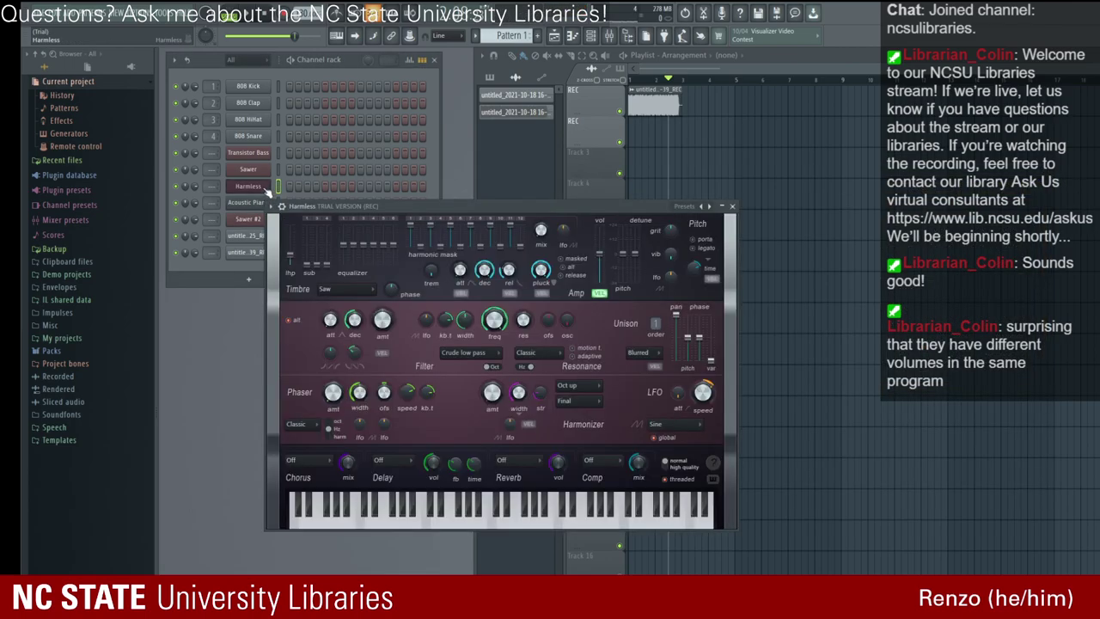
pyautogui.click(248, 186)
pyautogui.click(731, 206)
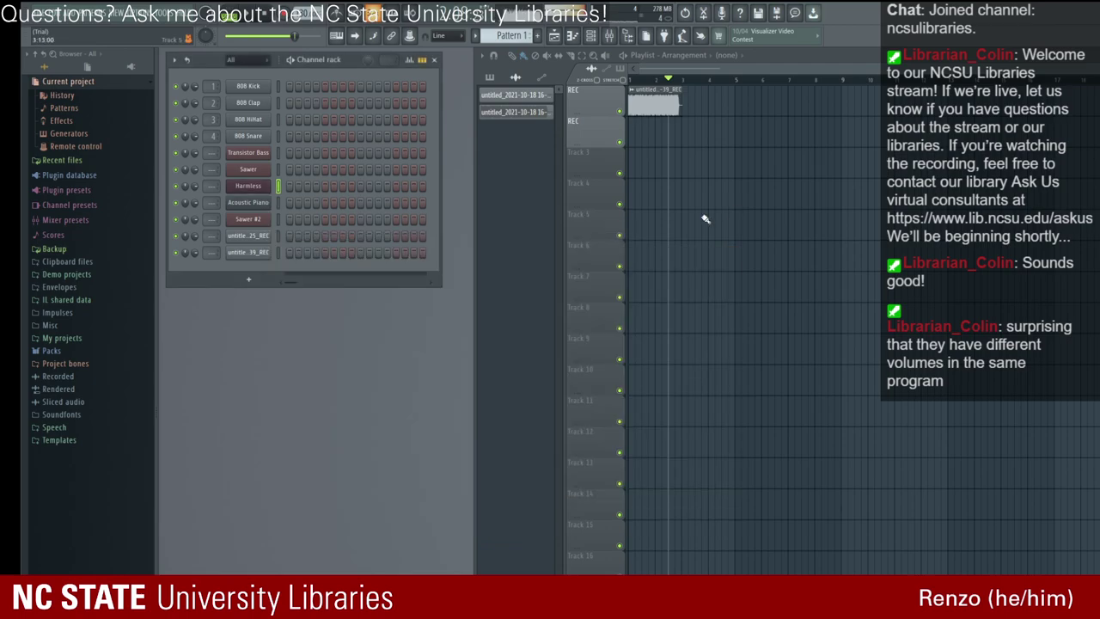
# Step: Record a Sawer #2 take alongside the Harmless clip from the start of the playlist and play both clips back
pyautogui.click(247, 219)
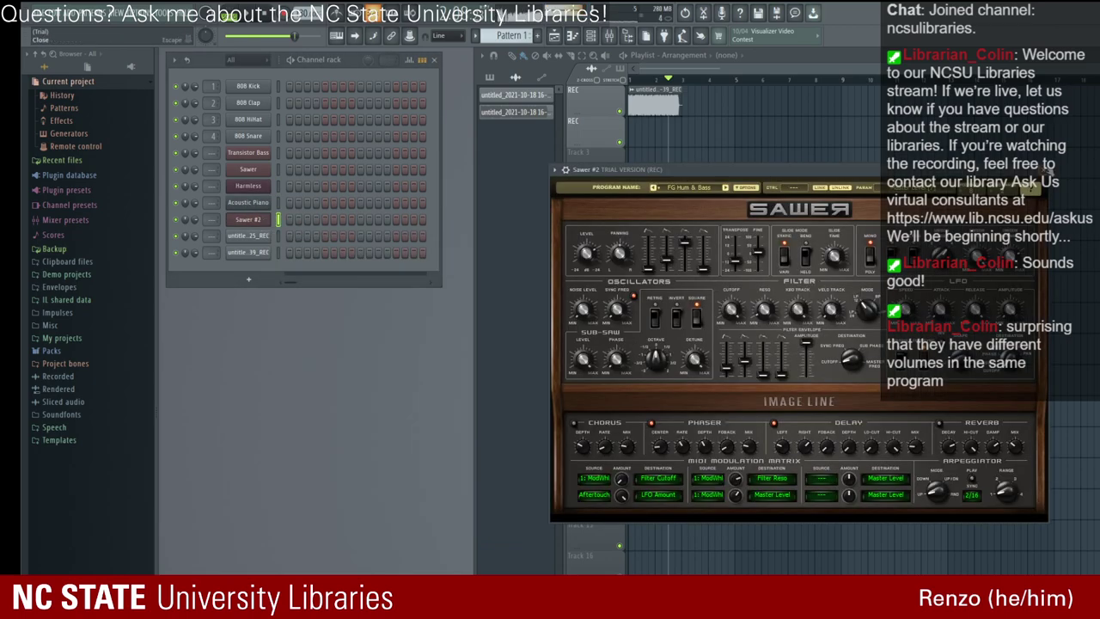
pyautogui.click(1042, 170)
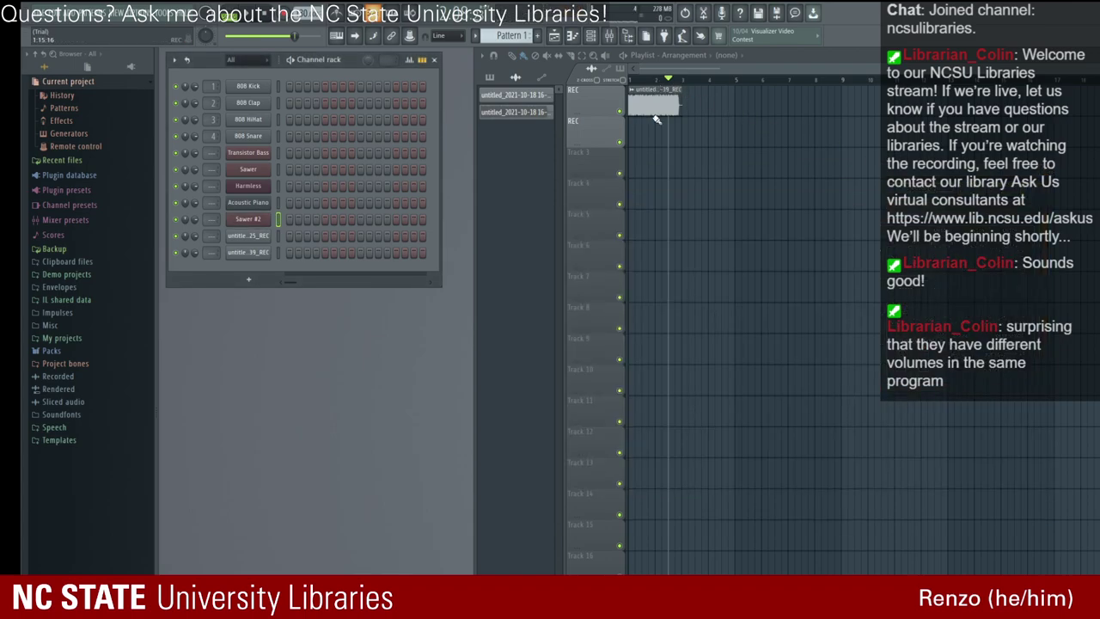
pyautogui.press('space')
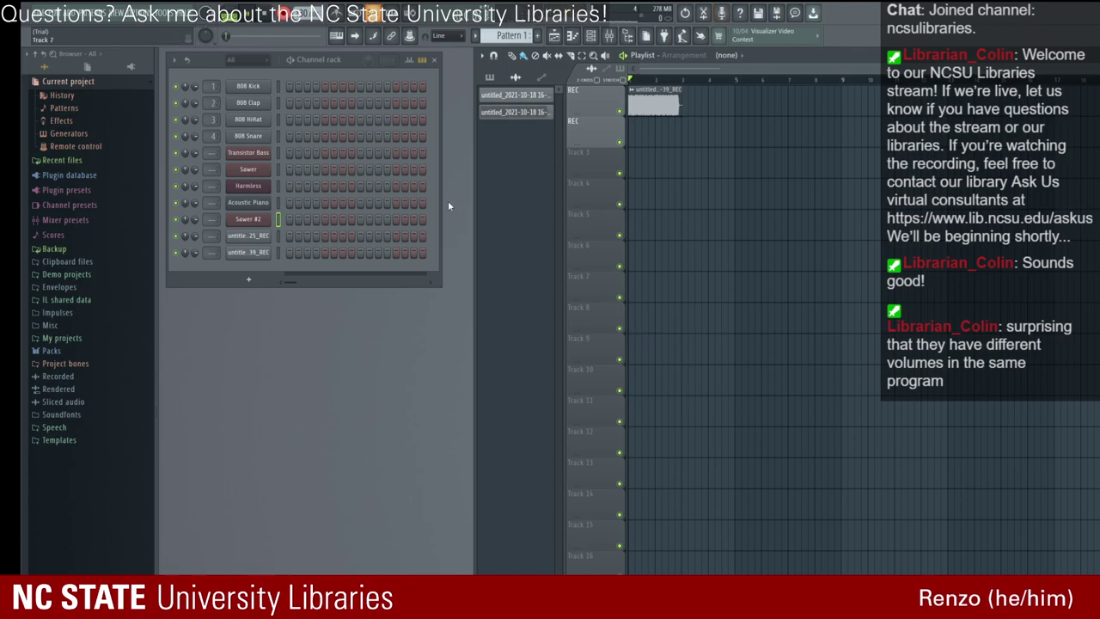
pyautogui.press('space')
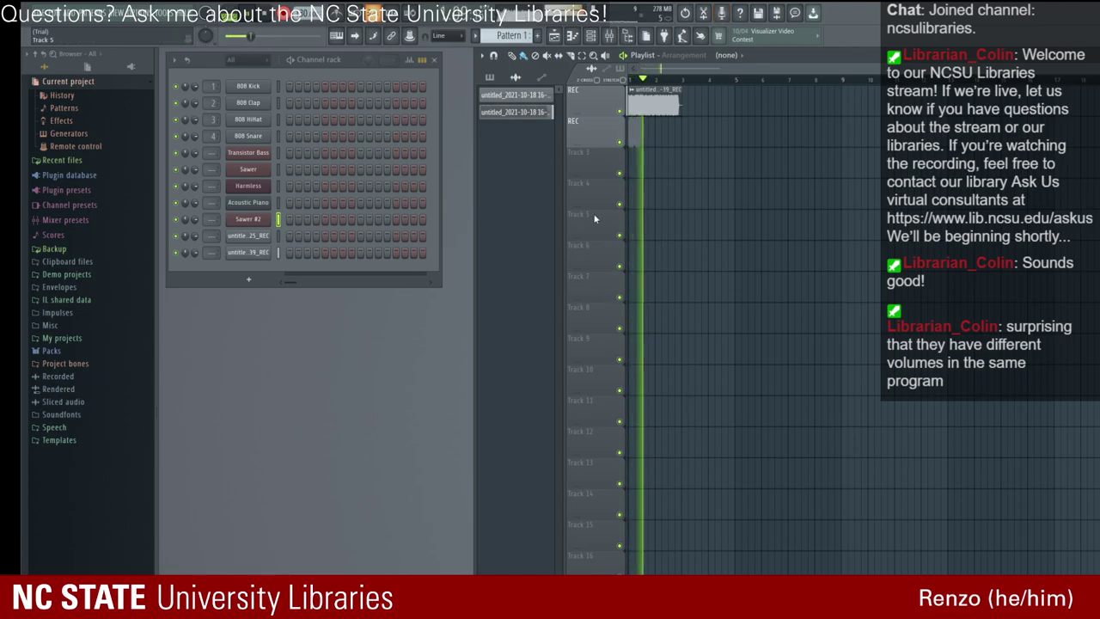
pyautogui.click(256, 23)
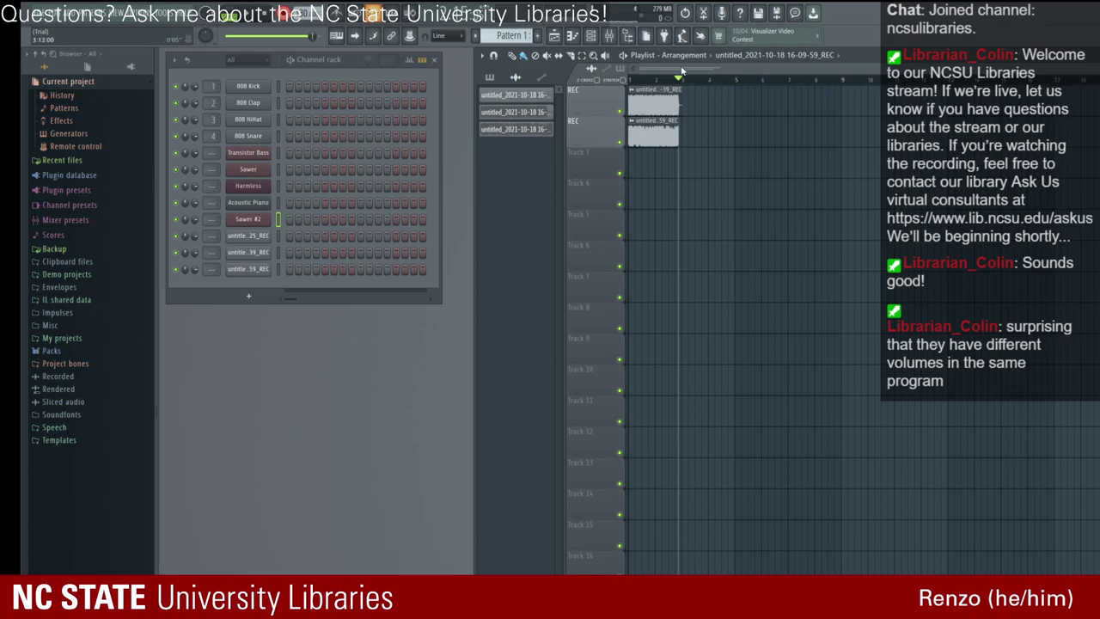
pyautogui.press('space')
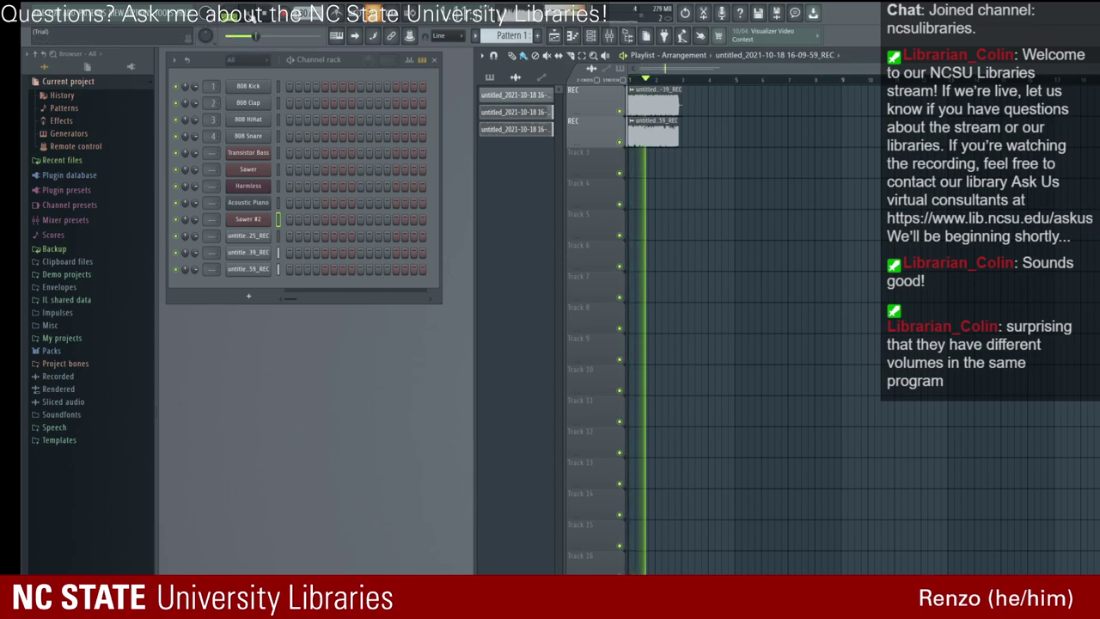
pyautogui.press('space')
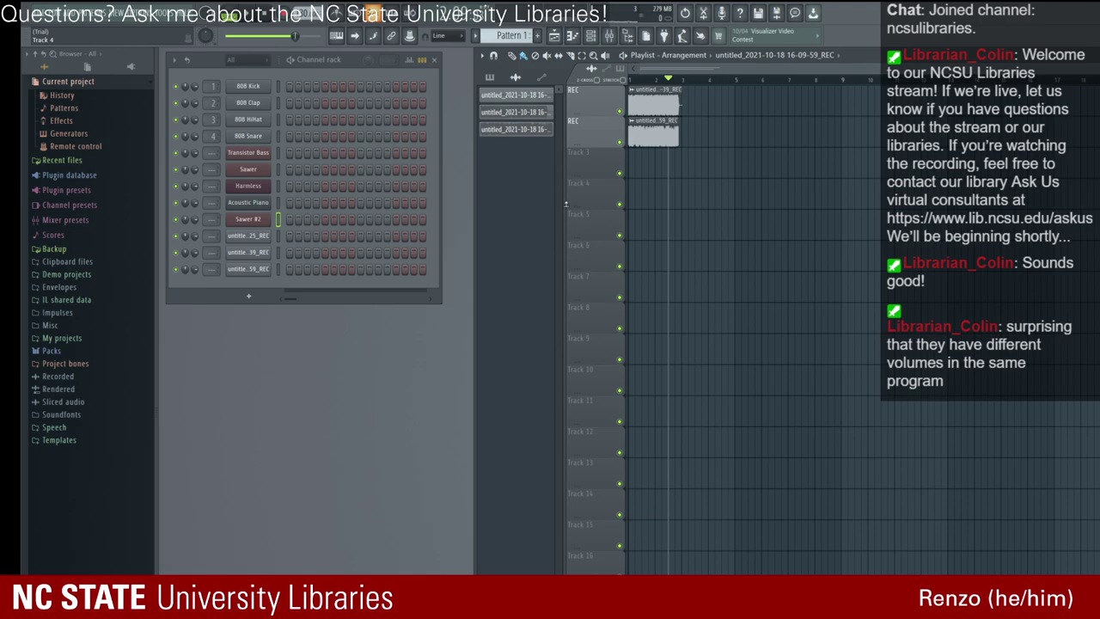
# Step: Audition the Sawer #2, Sawer and Harmless channels one after another, closing each instrument window
pyautogui.click(254, 219)
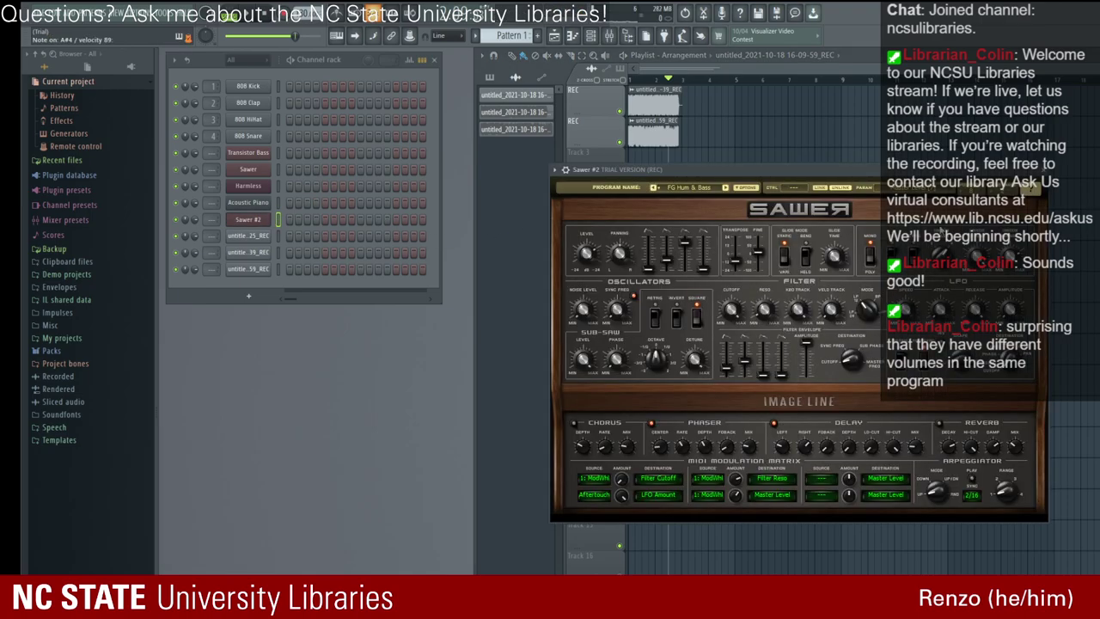
pyautogui.click(1039, 170)
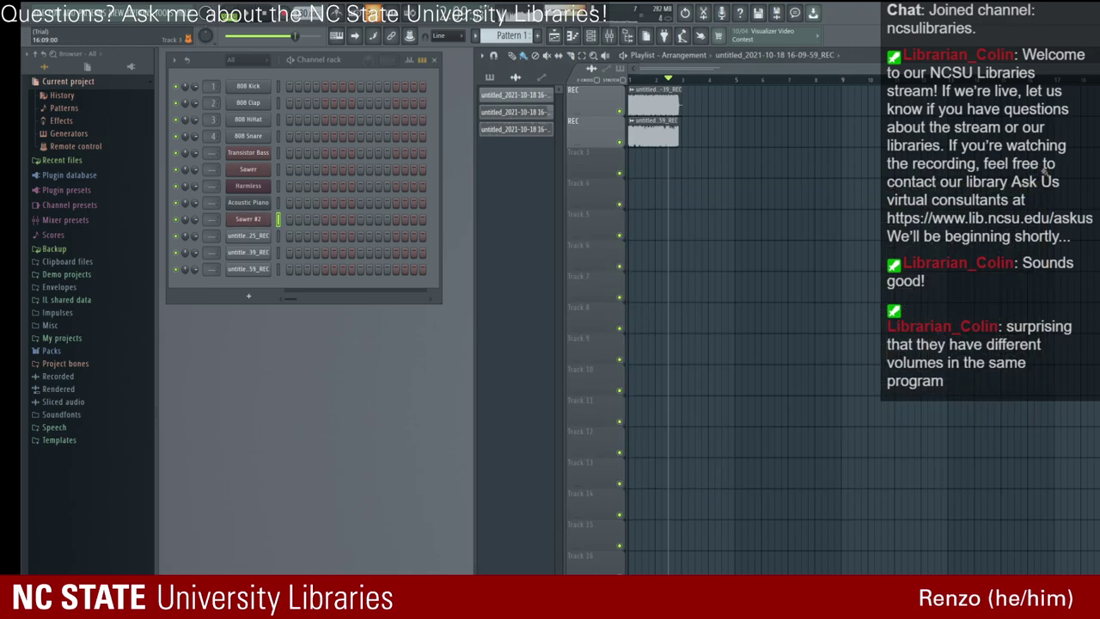
pyautogui.click(249, 170)
pyautogui.press('Escape')
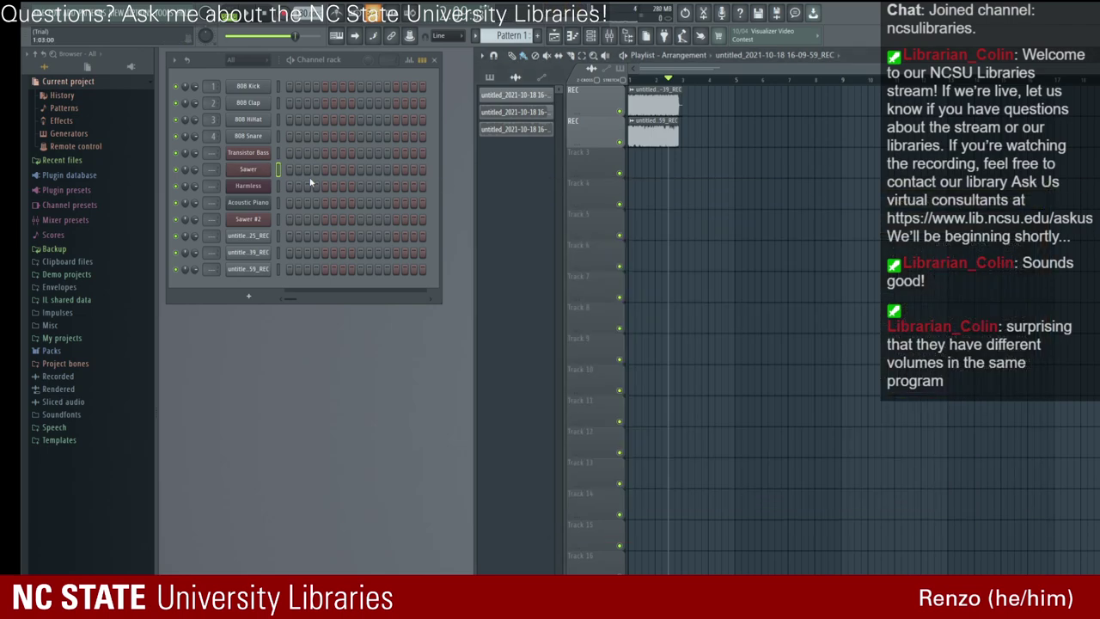
pyautogui.click(248, 186)
pyautogui.click(797, 206)
# Step: Open the recorded Sawer #2 clip in Edison and select its whole waveform
pyautogui.moveTo(645, 129)
pyautogui.mouseDown()
pyautogui.moveTo(754, 228)
pyautogui.moveTo(654, 133)
pyautogui.mouseUp()
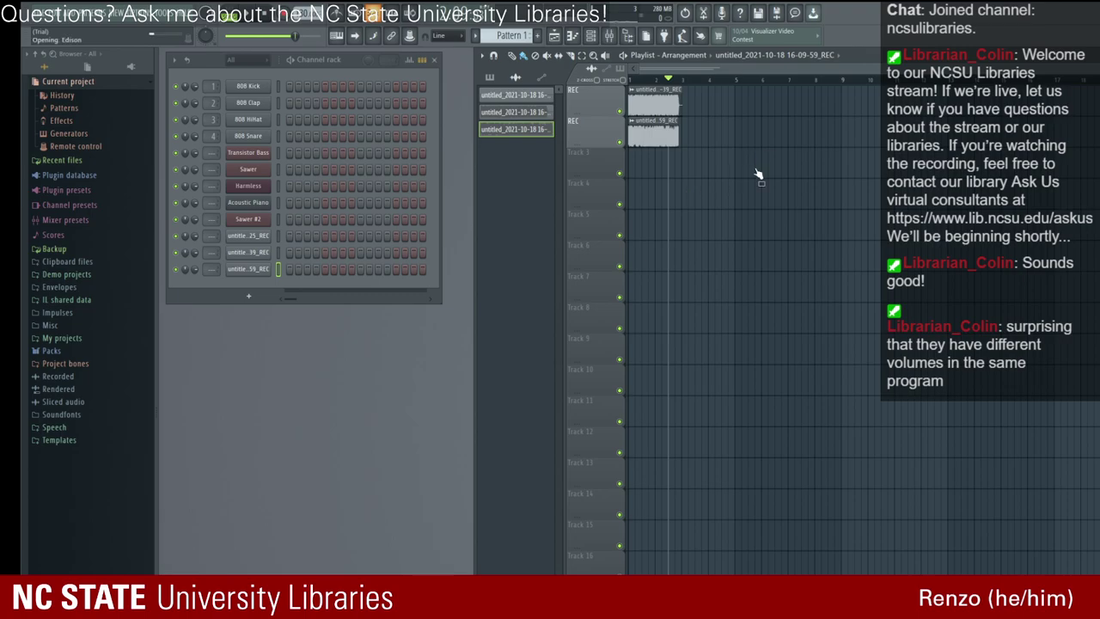
pyautogui.hotkey('ctrl', 'e')
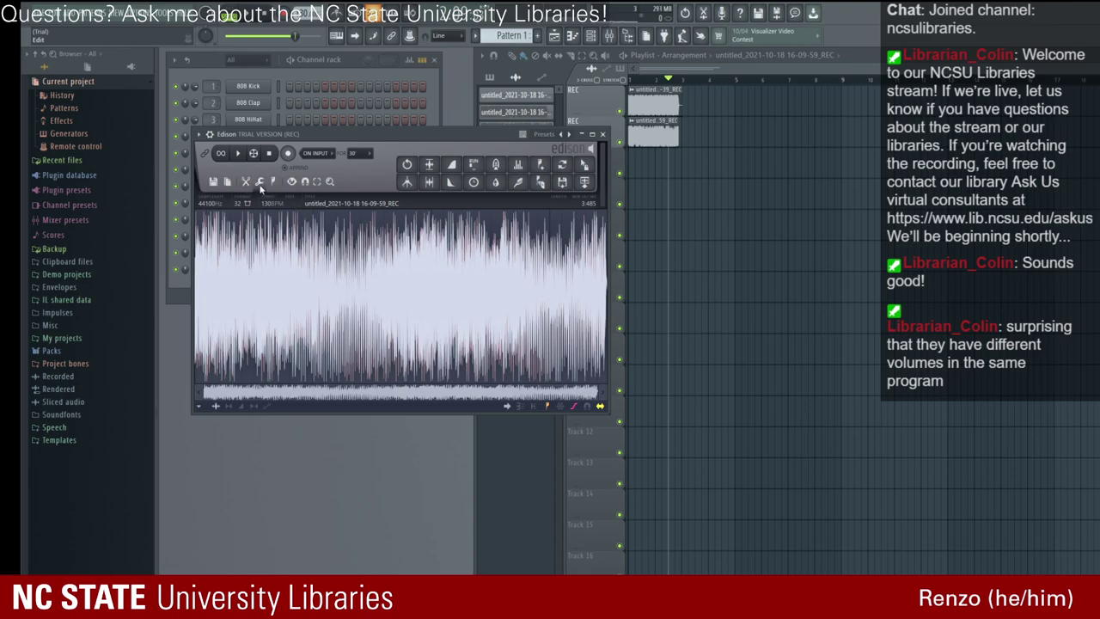
pyautogui.moveTo(579, 267); pyautogui.dragTo(200, 255)
pyautogui.hotkey('ctrl', 'a')
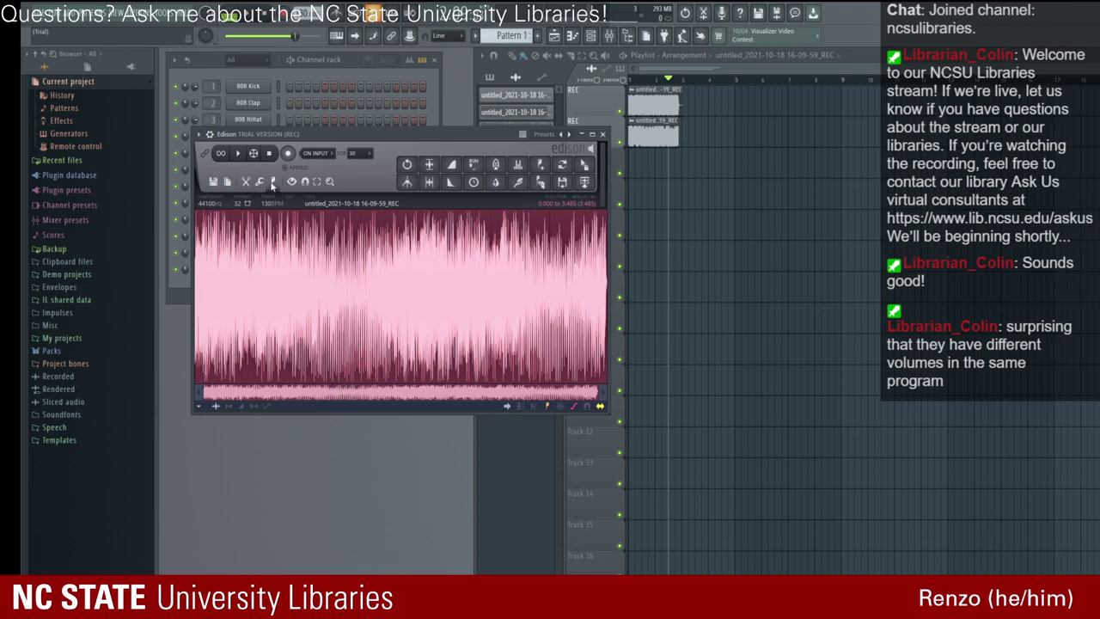
# Step: Try several selection ranges across the Sawer #2 waveform, including its first 0.182 seconds, and close Edison
pyautogui.click(206, 248)
pyautogui.moveTo(211, 255); pyautogui.dragTo(538, 298)
pyautogui.moveTo(344, 229); pyautogui.dragTo(602, 245)
pyautogui.click(612, 235)
pyautogui.moveTo(471, 249)
pyautogui.mouseDown()
pyautogui.moveTo(479, 258)
pyautogui.moveTo(468, 251)
pyautogui.mouseUp()
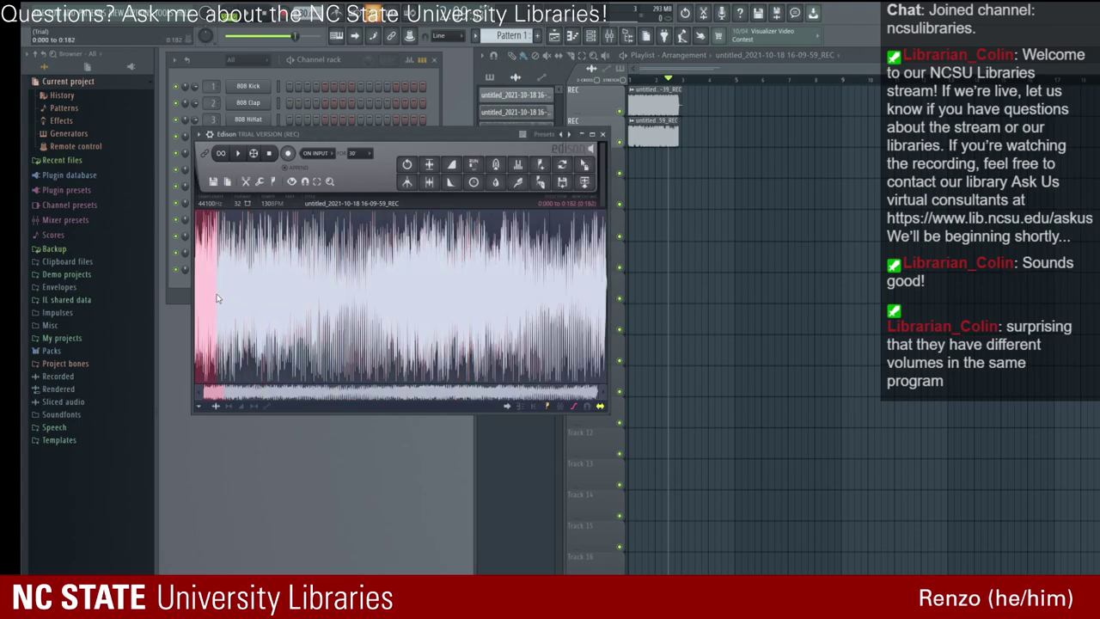
pyautogui.click(603, 134)
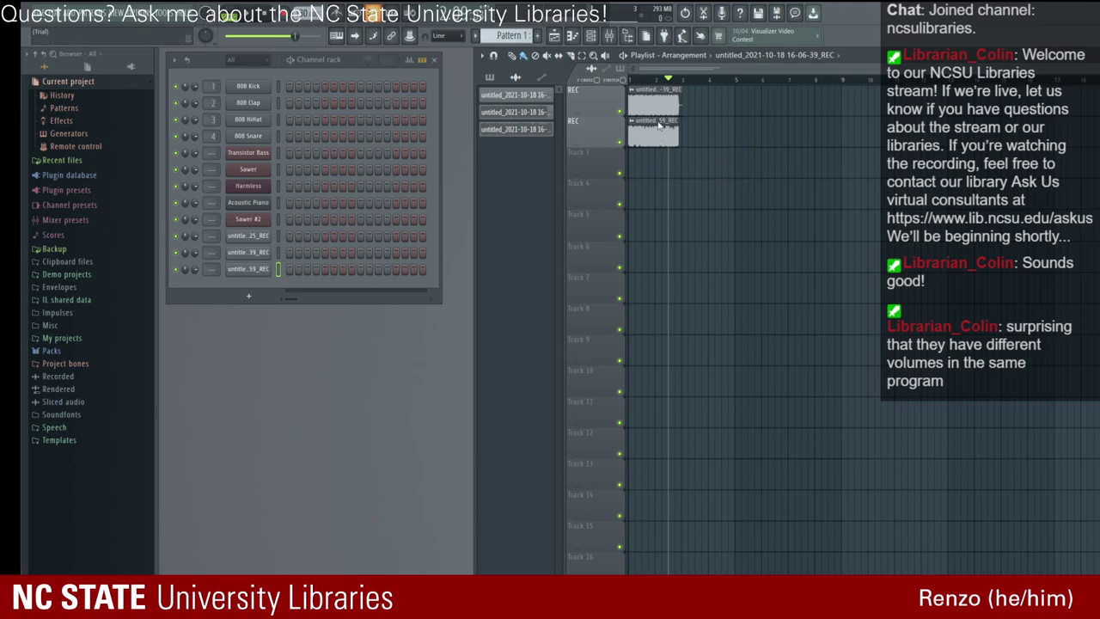
# Step: Try to cut the silent tail of the Harmless recording in Edison, from 3.412 to 3.783, and close the editor
pyautogui.hotkey('ctrl', 'e')
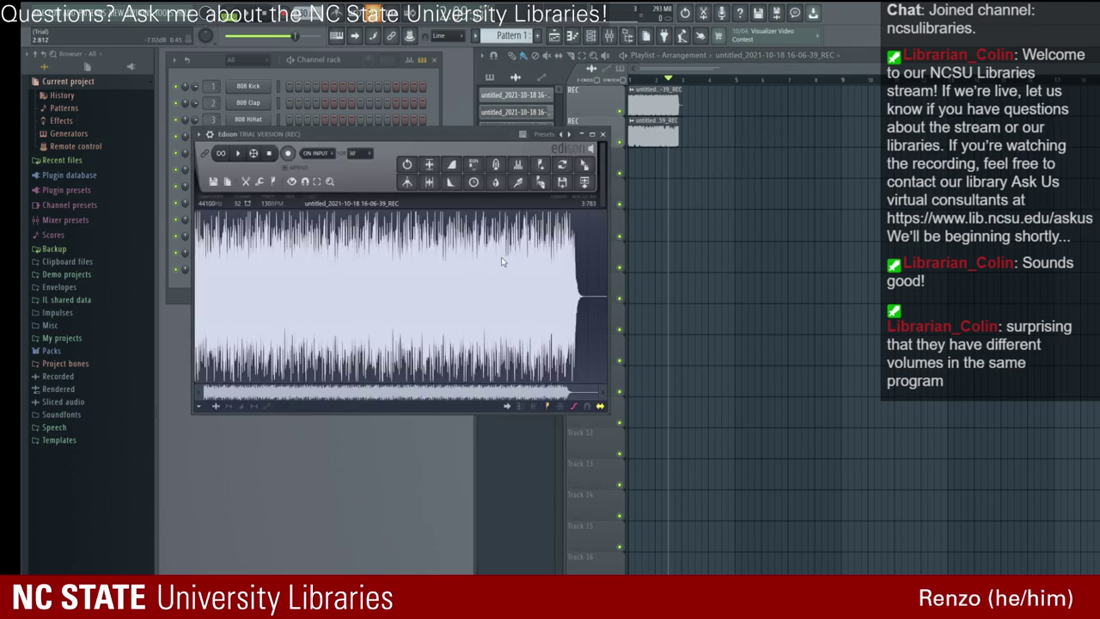
pyautogui.moveTo(579, 293); pyautogui.dragTo(606, 294)
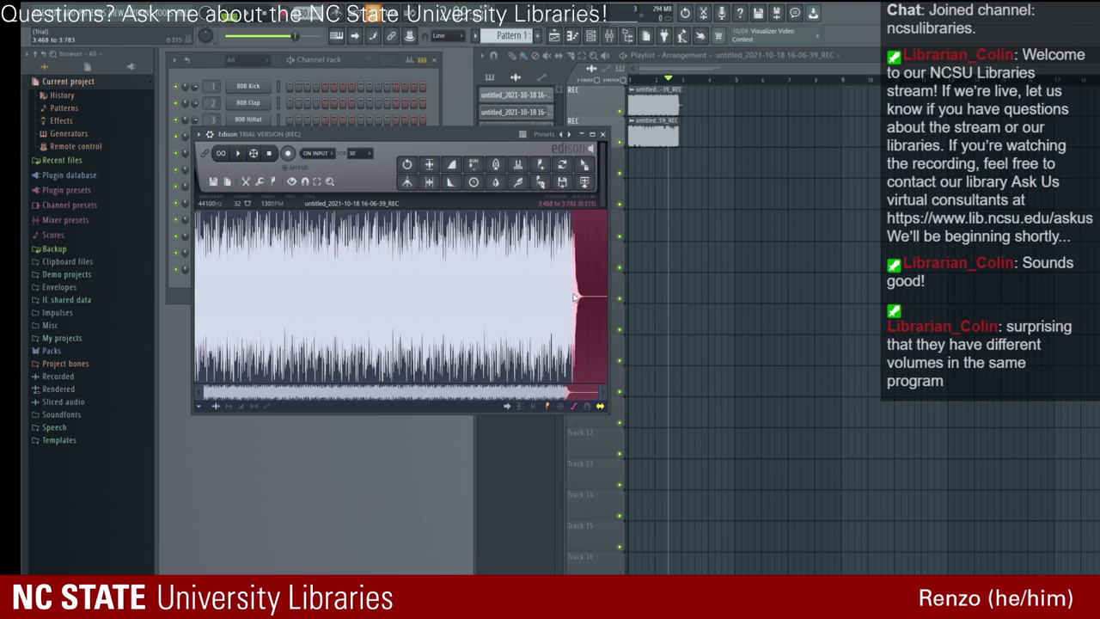
pyautogui.moveTo(567, 296); pyautogui.dragTo(566, 296)
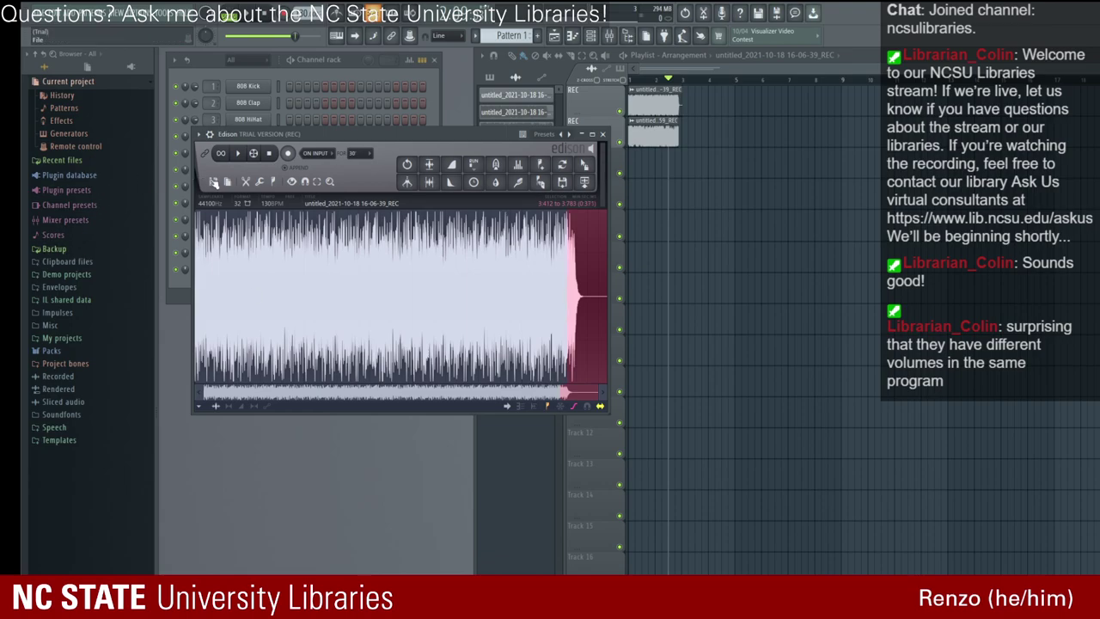
pyautogui.click(278, 261)
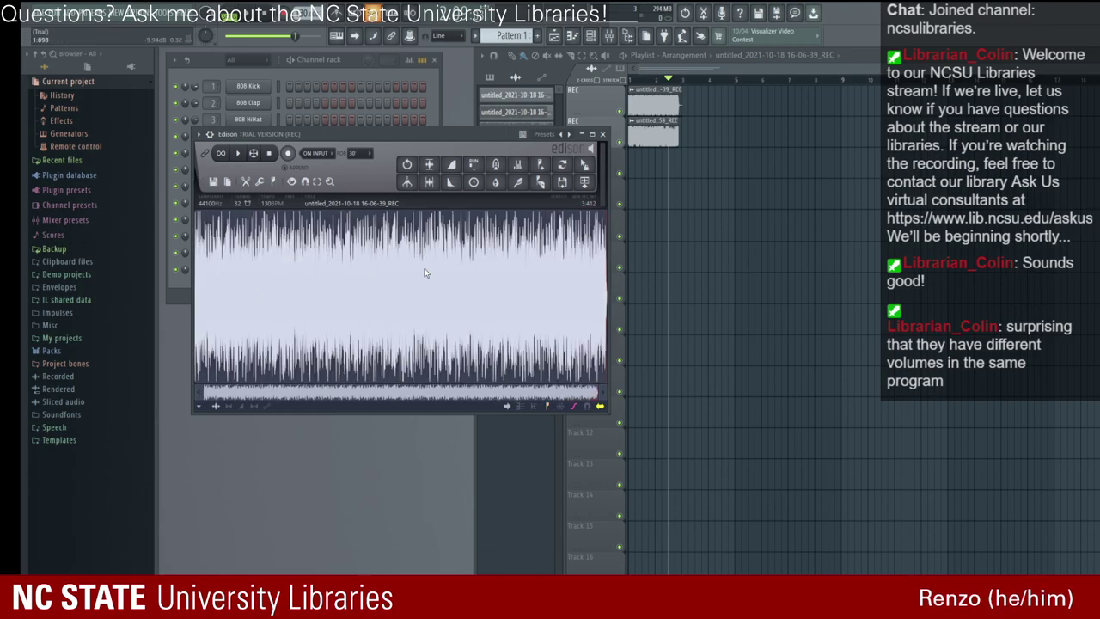
pyautogui.click(603, 134)
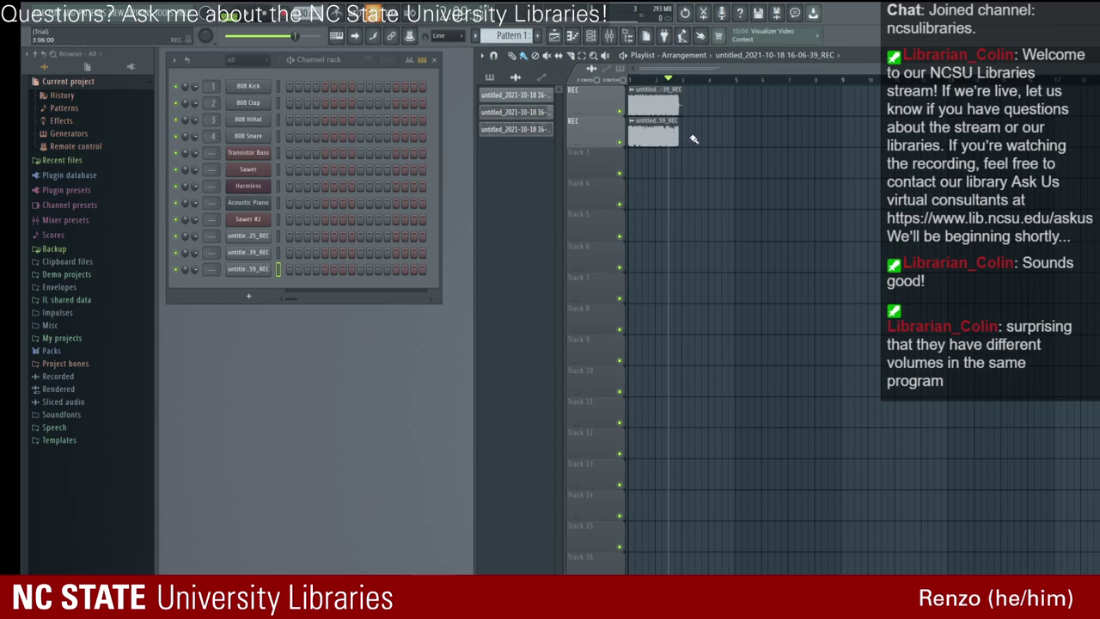
# Step: Cut the Harmless recording's tail from 3.402 to 3.783 in Edison and send the trimmed audio to the start of Track 3
pyautogui.click(663, 171)
pyautogui.rightClick(664, 170)
pyautogui.click(652, 105)
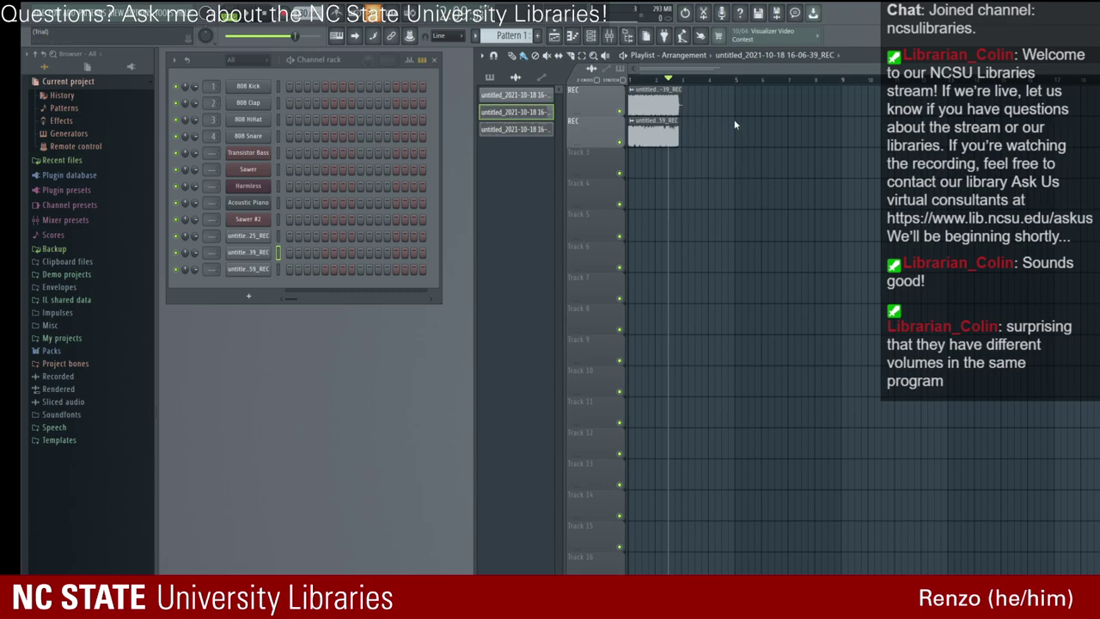
pyautogui.hotkey('ctrl', 'e')
pyautogui.moveTo(572, 274); pyautogui.dragTo(607, 276)
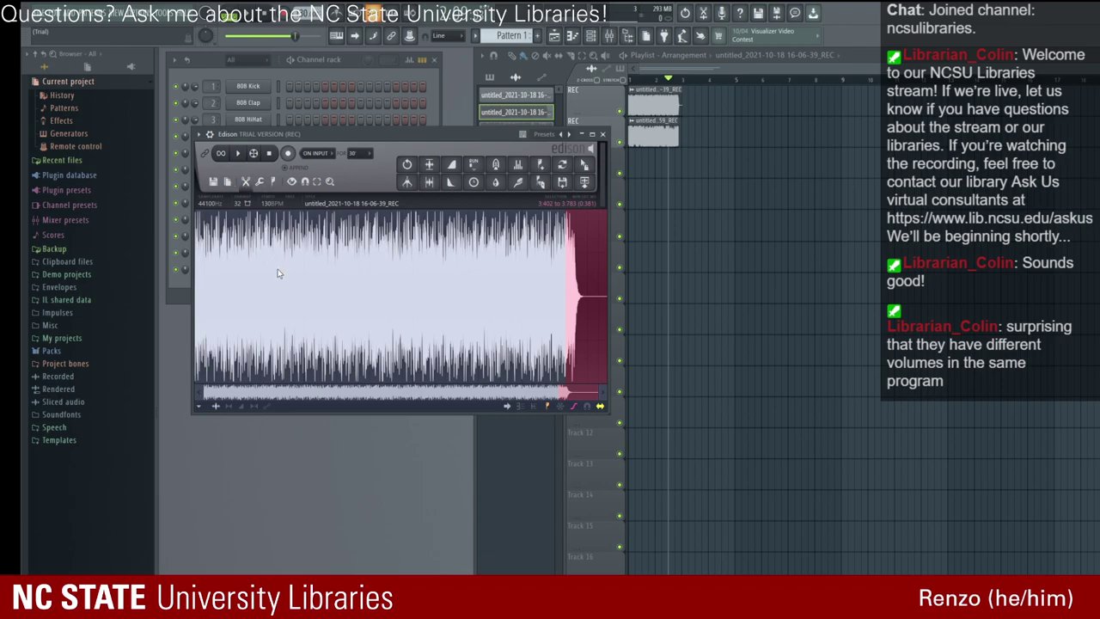
pyautogui.press('Delete')
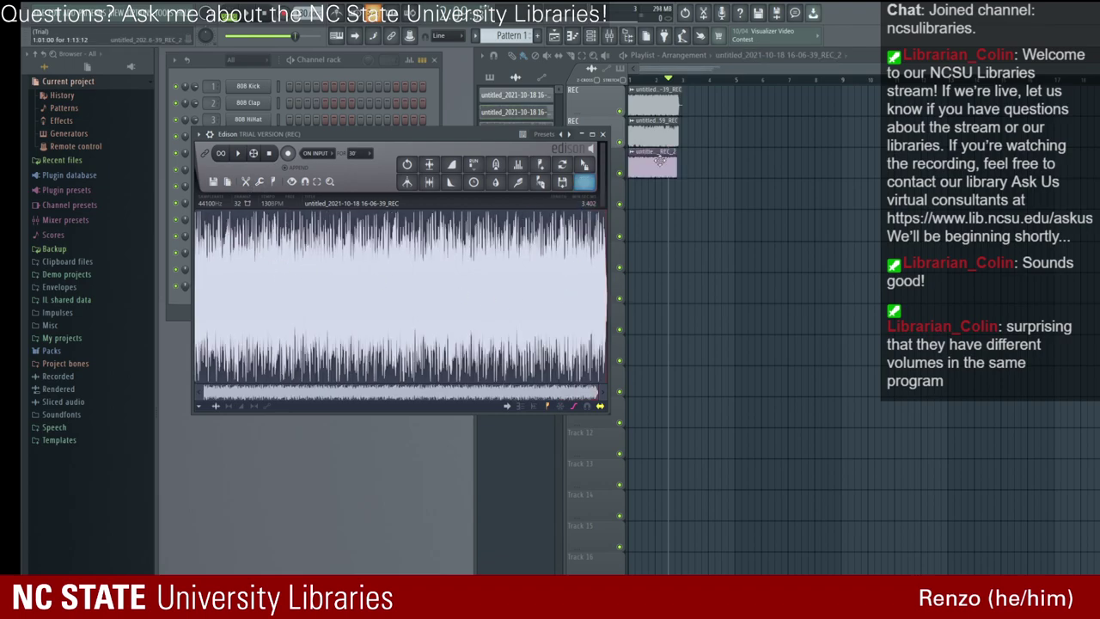
# Step: Close Edison, delete the untrimmed Harmless clip from the first playlist track, and return the playhead to the start
pyautogui.click(592, 134)
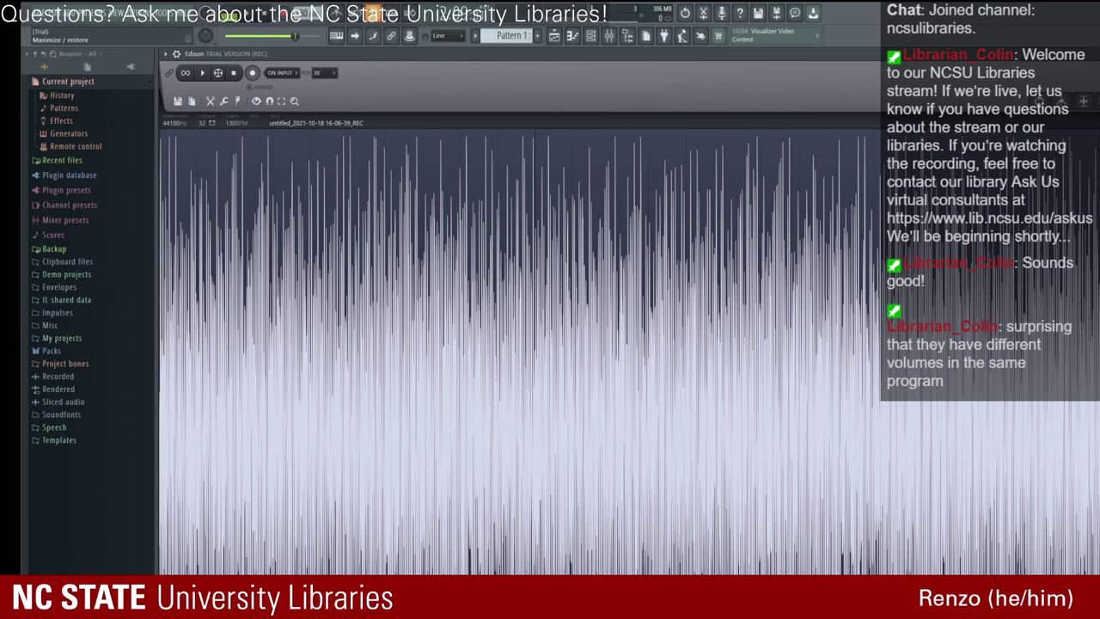
pyautogui.click(1079, 53)
pyautogui.click(606, 135)
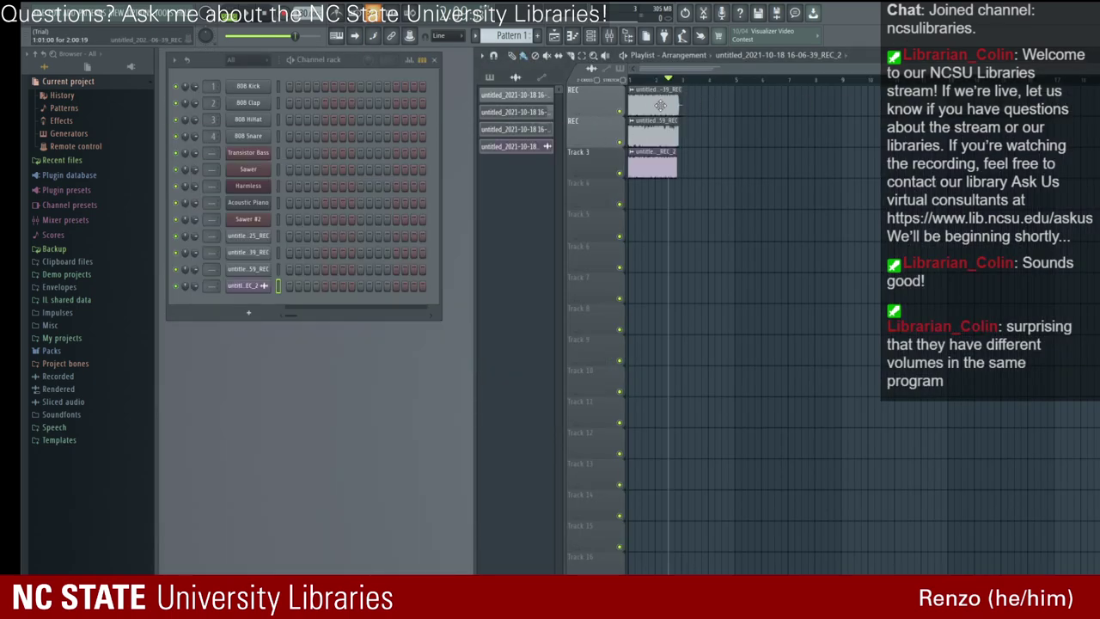
pyautogui.rightClick(666, 105)
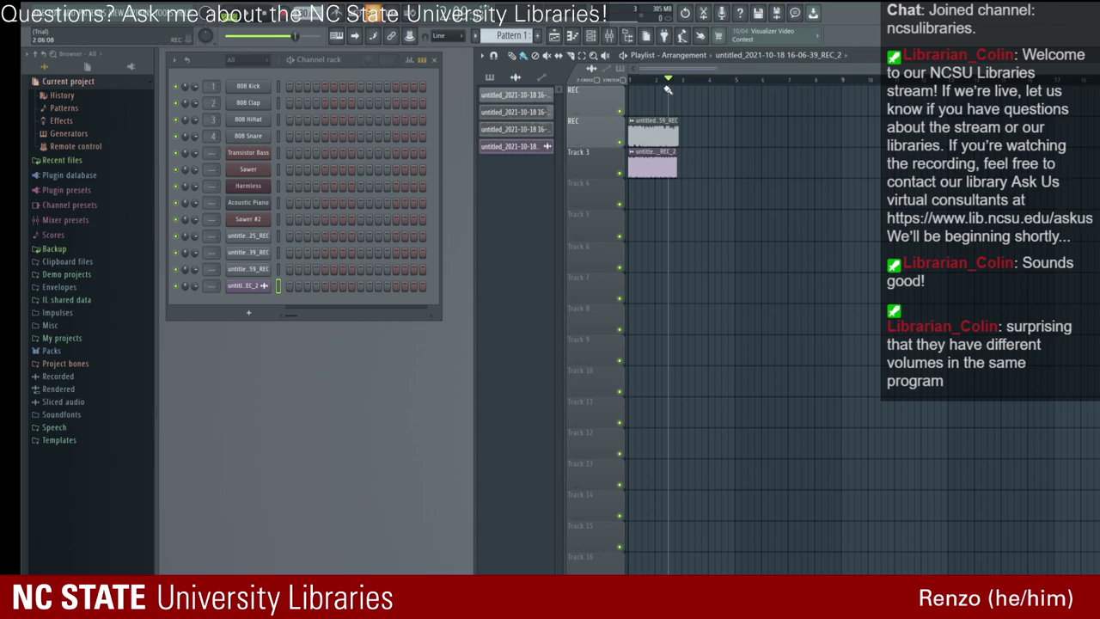
pyautogui.moveTo(669, 79); pyautogui.dragTo(630, 79)
# Step: Place a copy of the Sawer #2 clip at bar 3 of its track and delete that copy
pyautogui.click(666, 127)
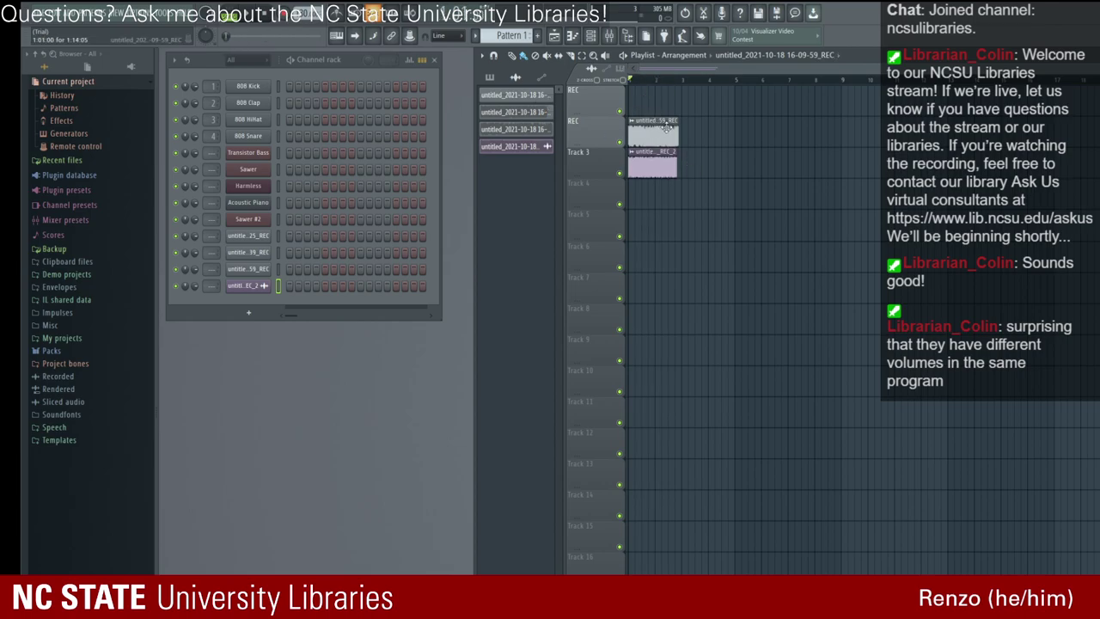
pyautogui.click(697, 125)
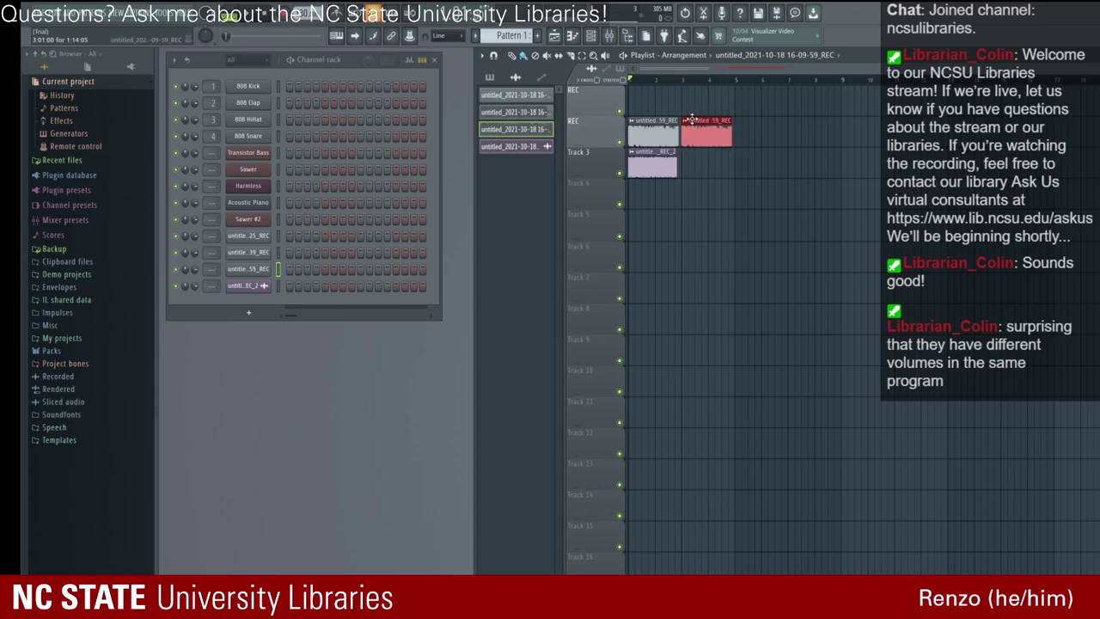
pyautogui.rightClick(697, 125)
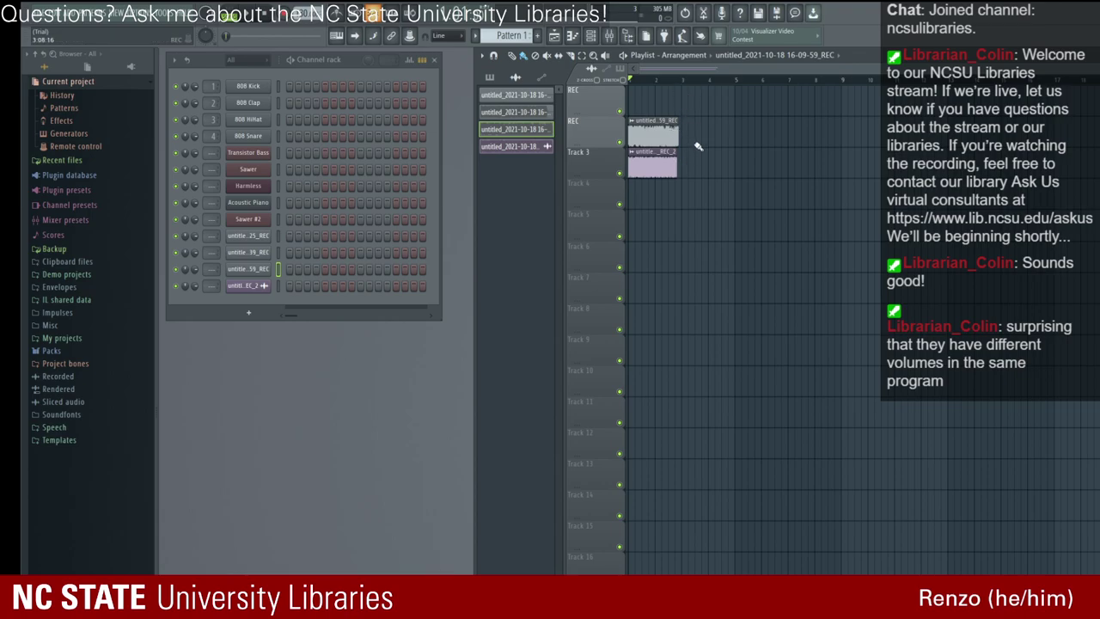
# Step: Delete the two remaining audio clips from the playlist and remove all recorded takes from the channel rack
pyautogui.rightClick(663, 138)
pyautogui.rightClick(662, 167)
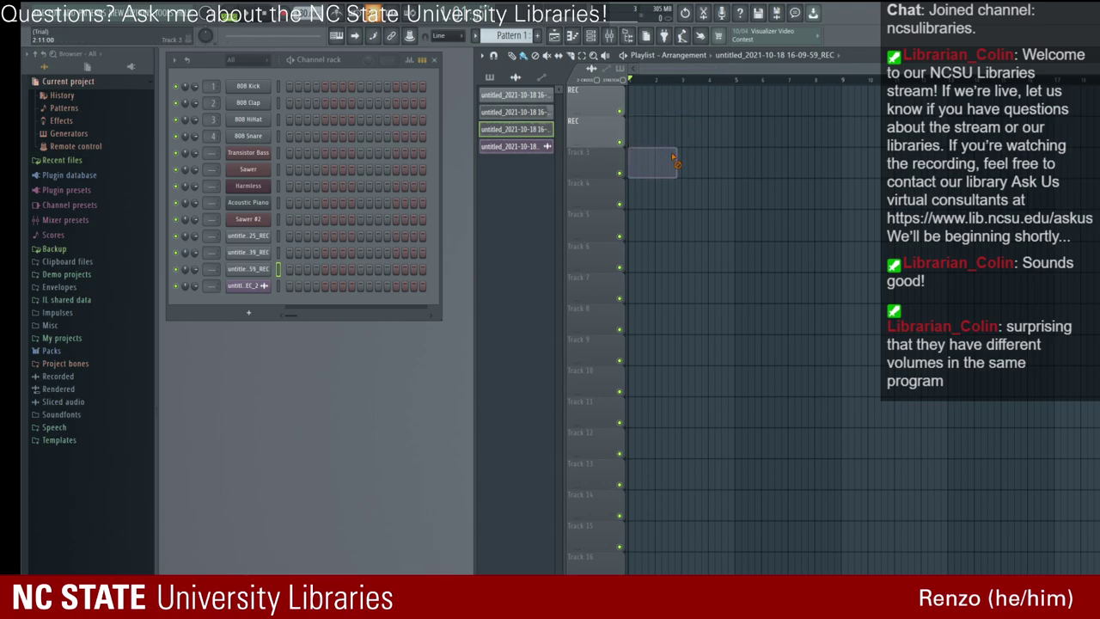
pyautogui.click(537, 149)
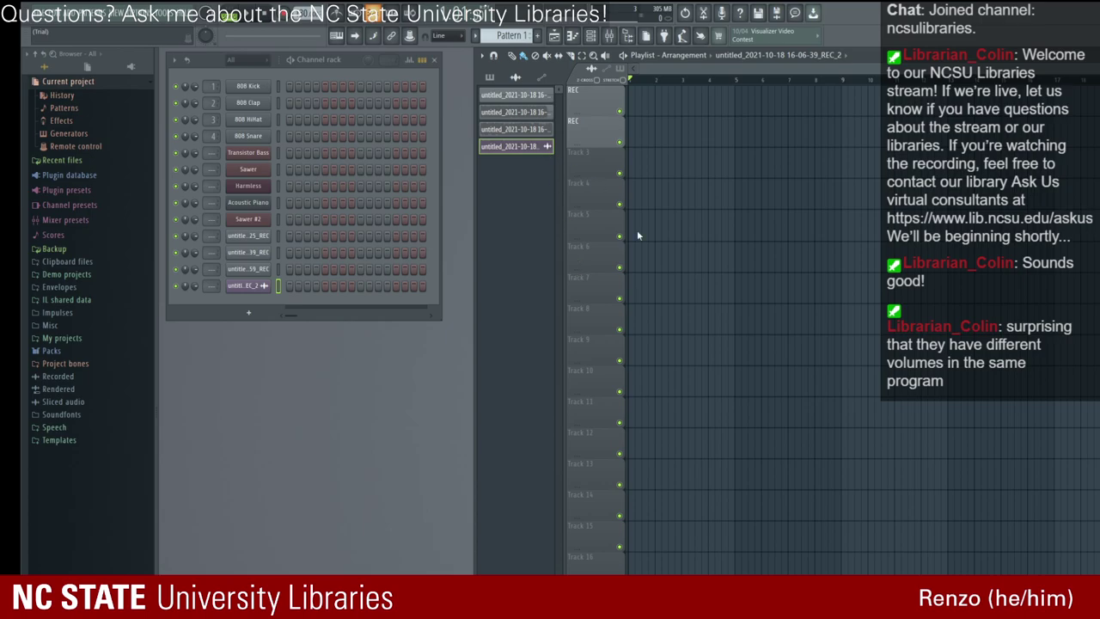
pyautogui.hotkey('ctrl', 'z')
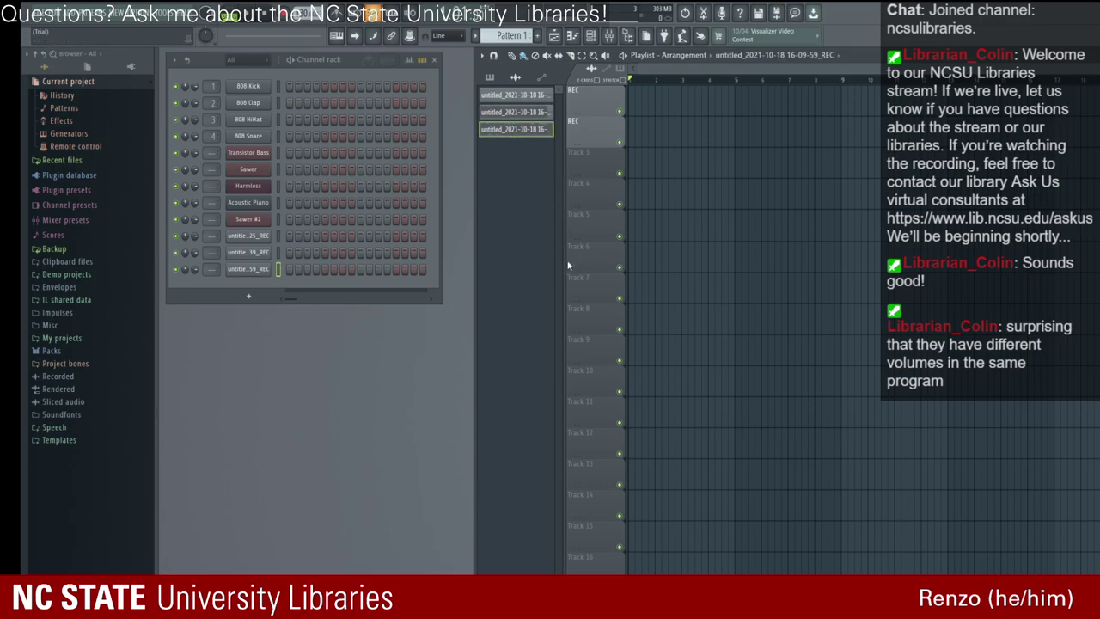
pyautogui.hotkey('ctrl', 'z')
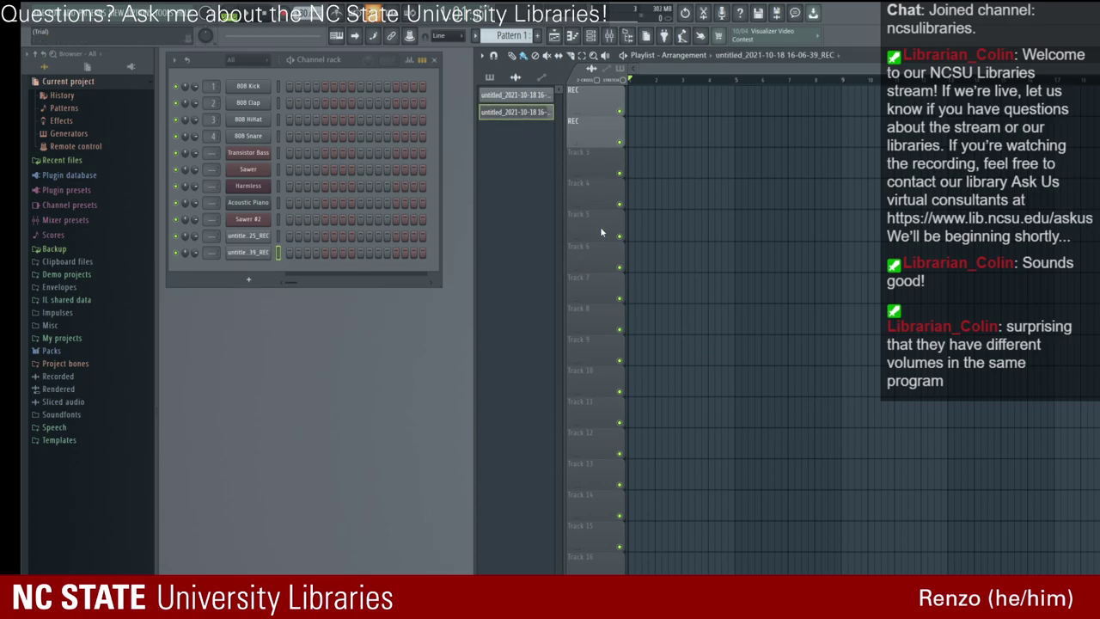
pyautogui.hotkey('ctrl', 'z')
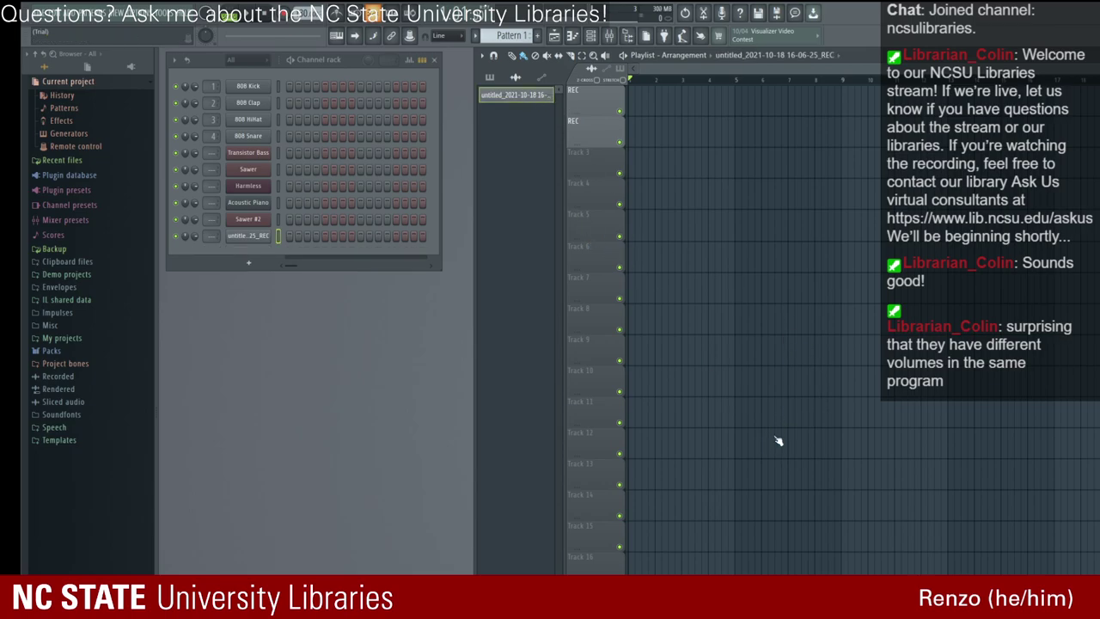
pyautogui.hotkey('ctrl', 'z')
# Step: Open Harmless and try out its harmonic mask and filter frequency, bringing the frequency down to 54%
pyautogui.click(264, 171)
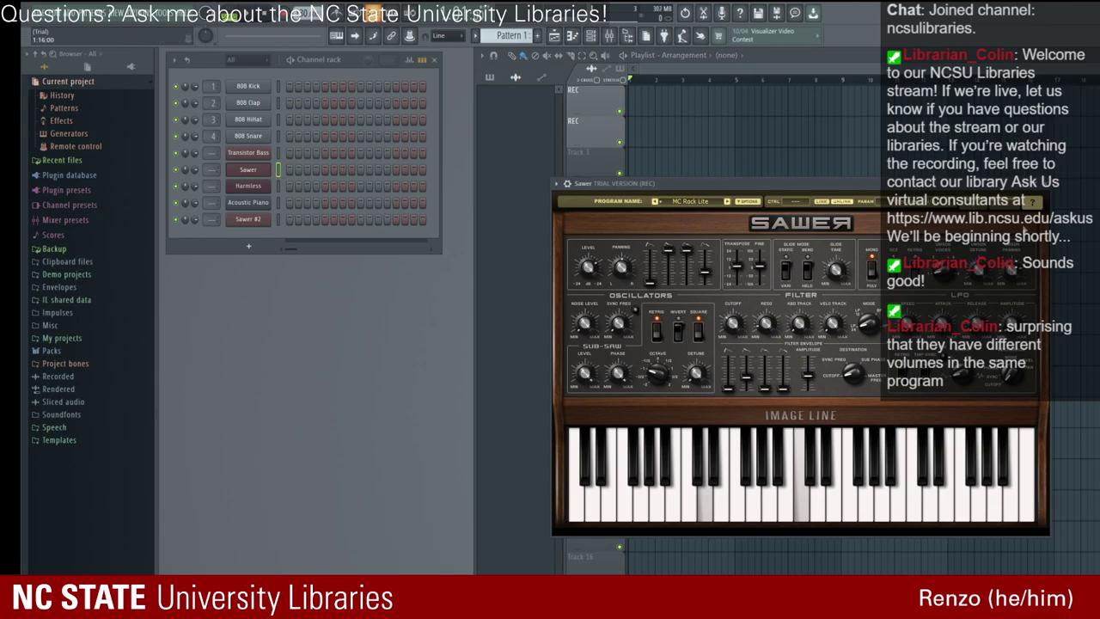
pyautogui.click(1043, 184)
pyautogui.click(248, 186)
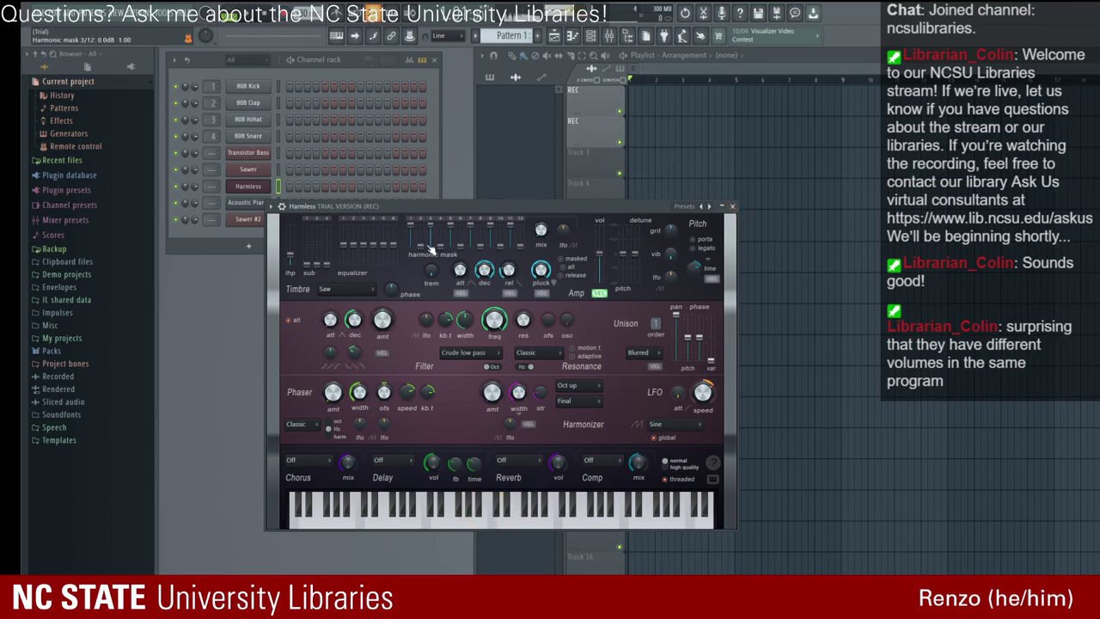
pyautogui.moveTo(411, 232); pyautogui.dragTo(411, 242)
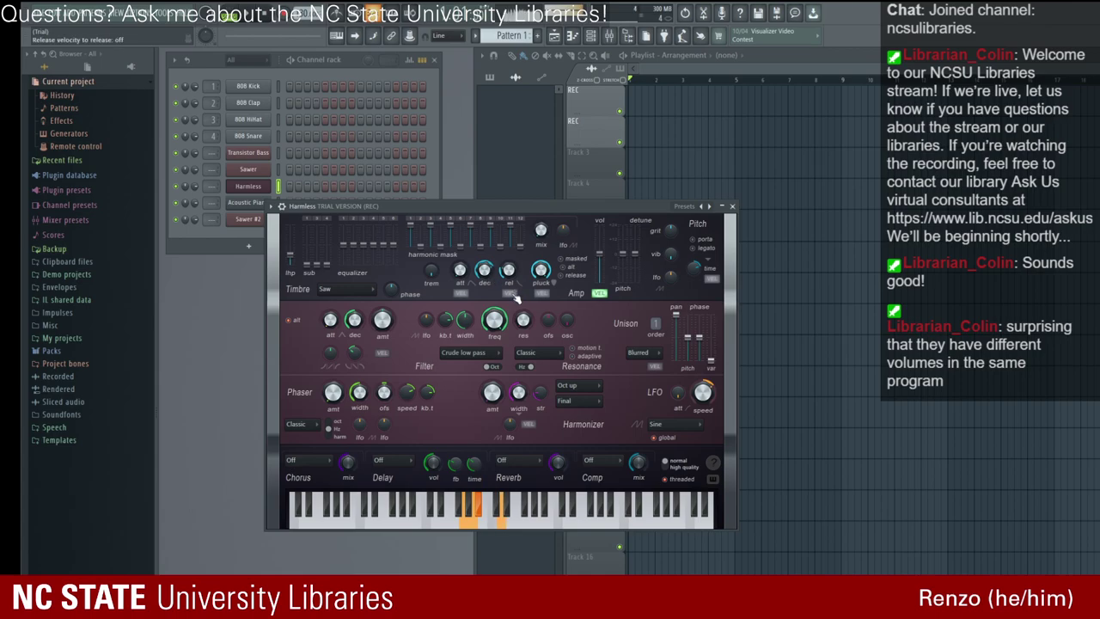
pyautogui.moveTo(495, 320); pyautogui.dragTo(495, 350)
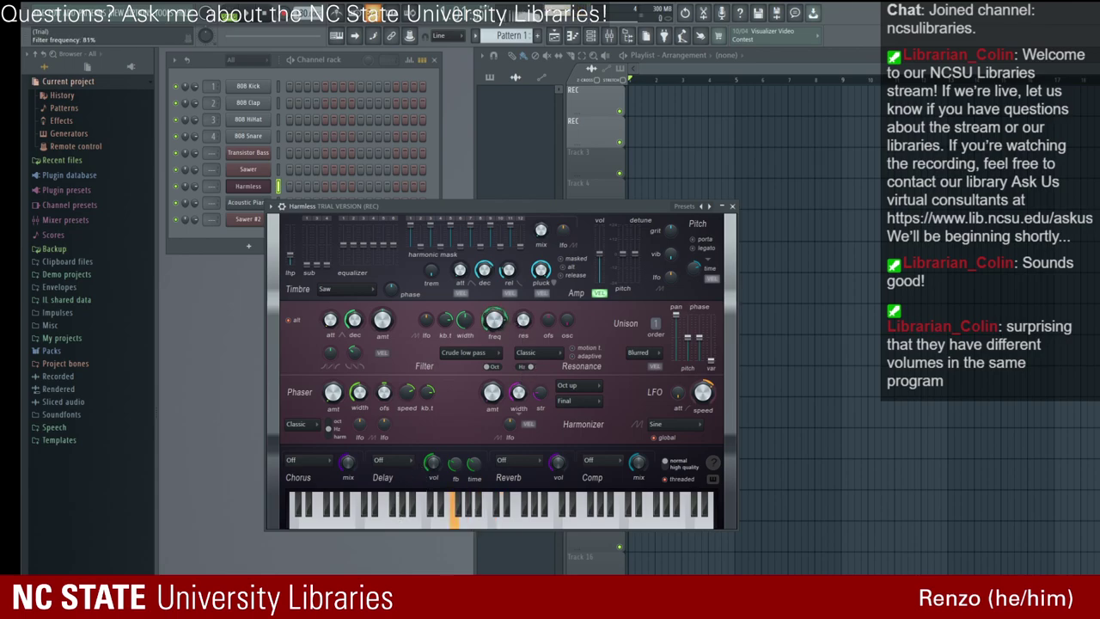
pyautogui.moveTo(494, 320); pyautogui.dragTo(494, 324)
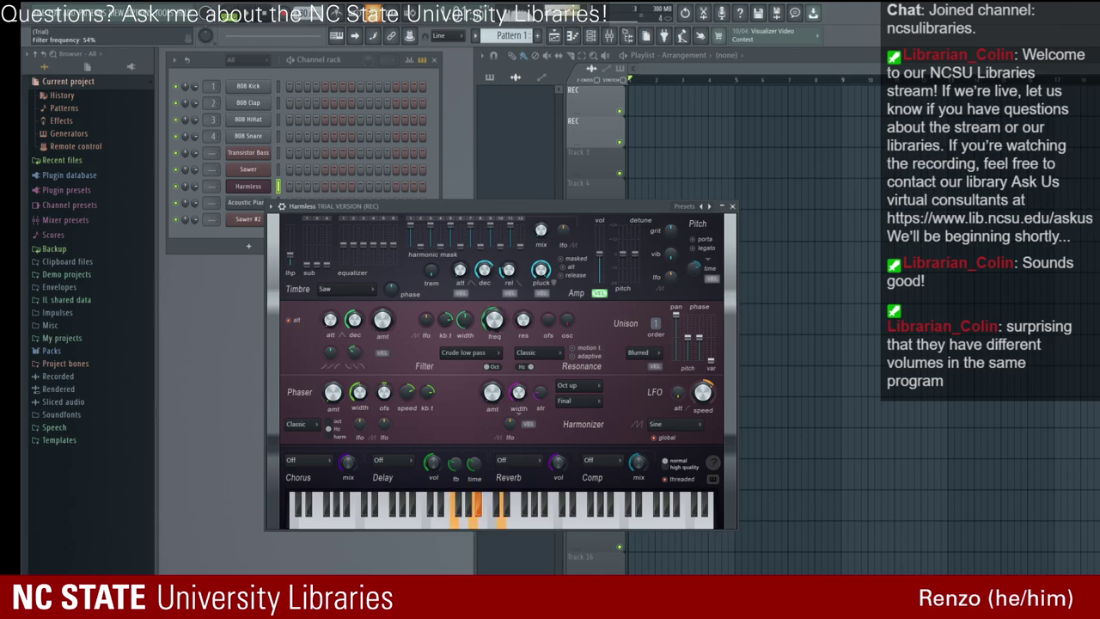
# Step: Audition the Sawer and Sawer #2 synths one after the other, closing each plugin window
pyautogui.click(265, 172)
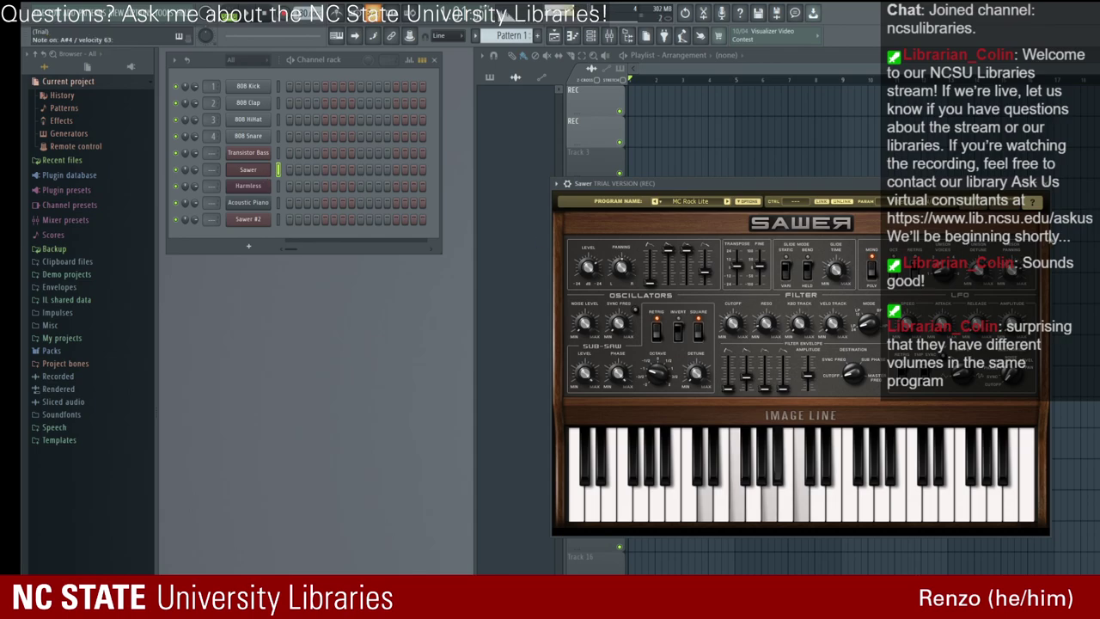
pyautogui.click(1045, 183)
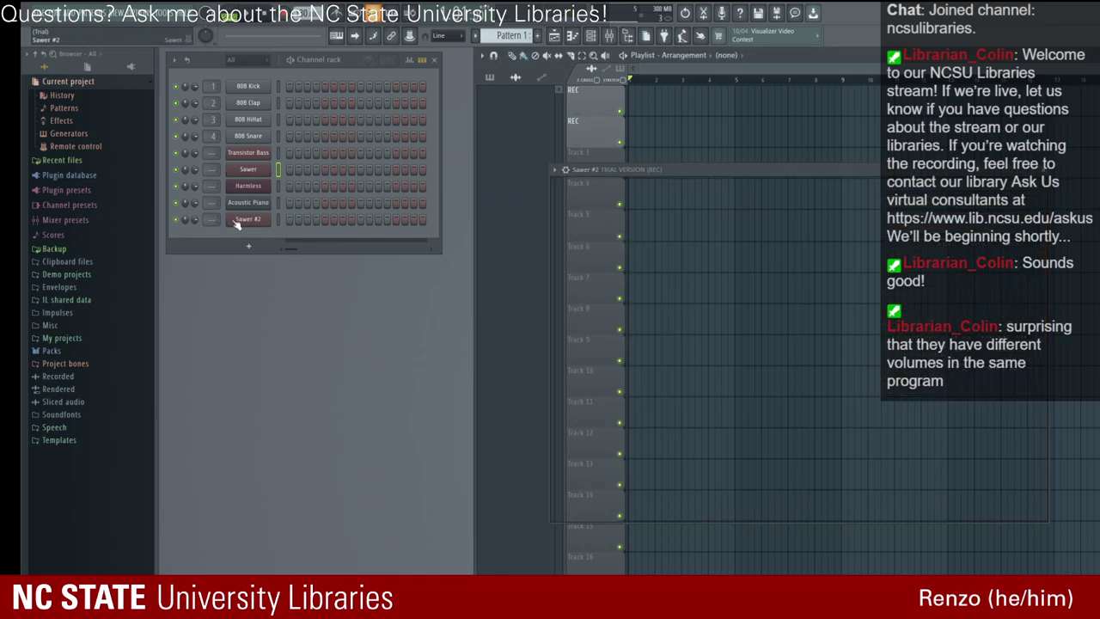
pyautogui.click(246, 219)
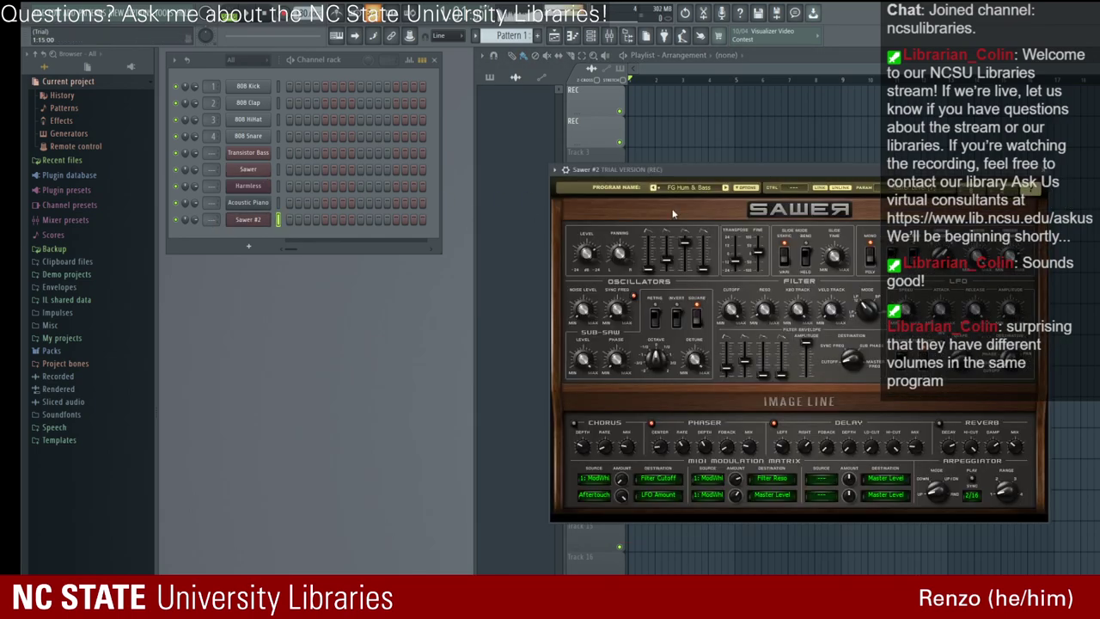
pyautogui.click(1046, 169)
# Step: Reopen Harmless, audition its filter types while varying the filter frequency, and set the filter to Leaky low pass
pyautogui.click(247, 186)
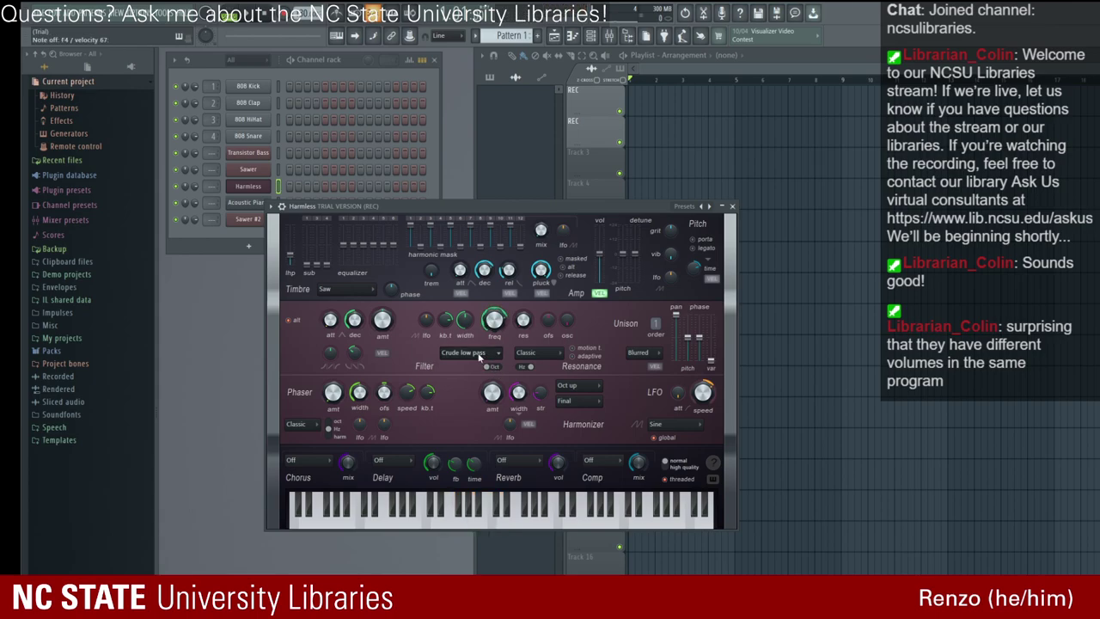
pyautogui.scroll(-1, 492, 355)
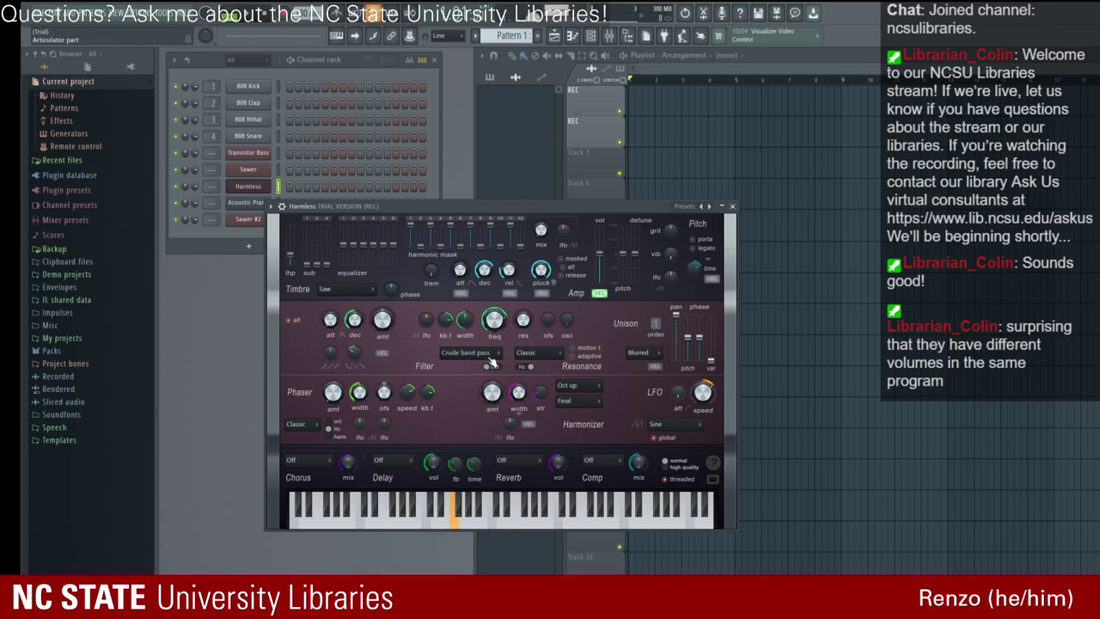
pyautogui.scroll(-1, 495, 354)
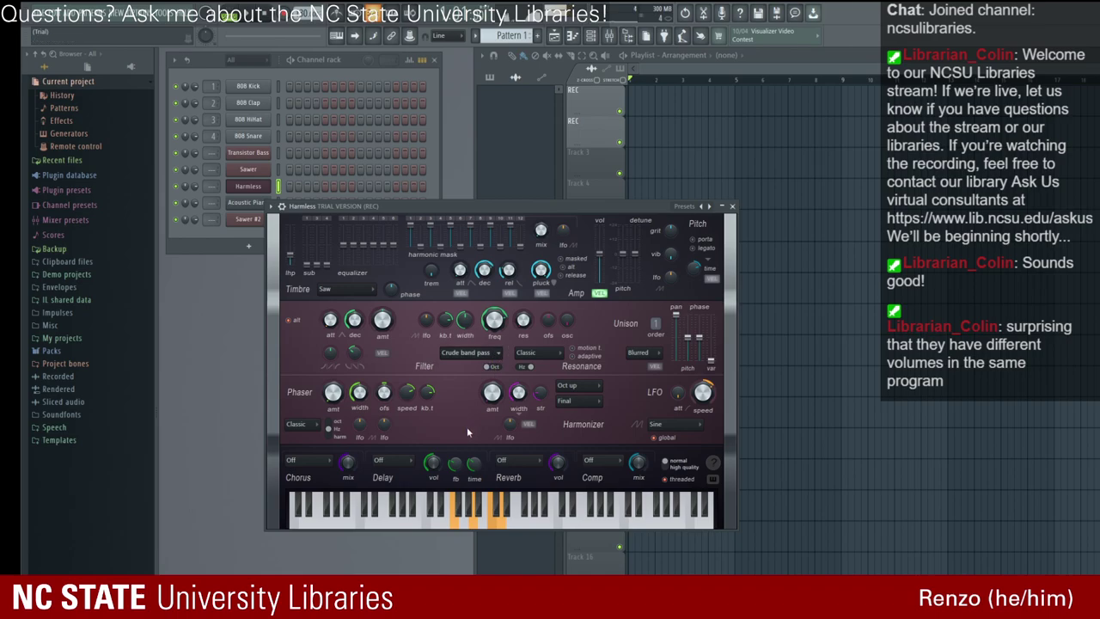
pyautogui.scroll(-1, 486, 356)
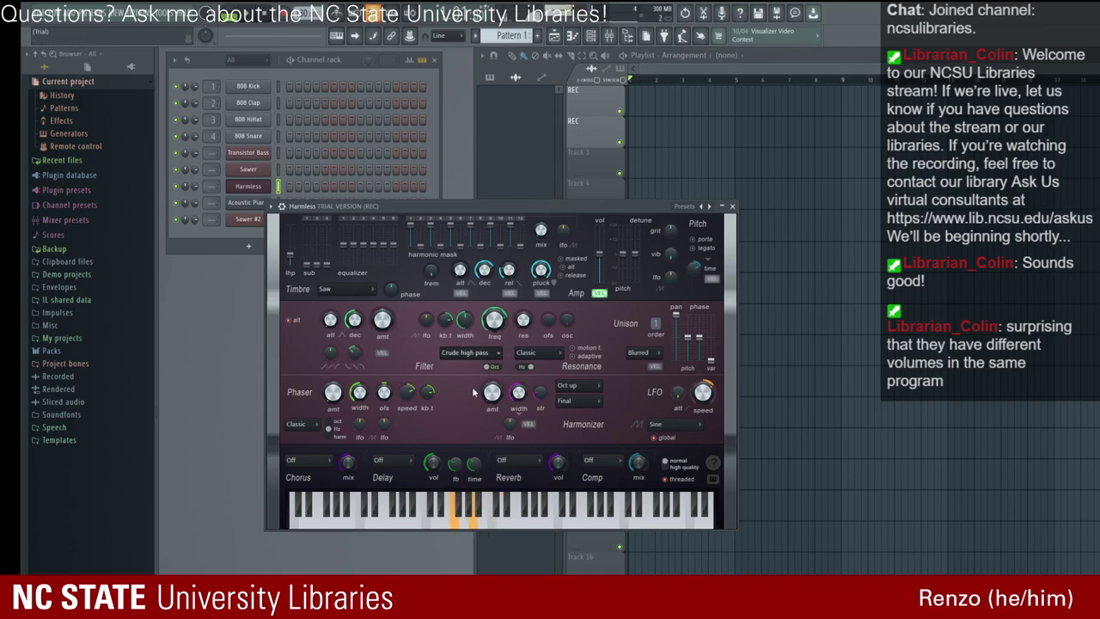
pyautogui.scroll(-1, 473, 355)
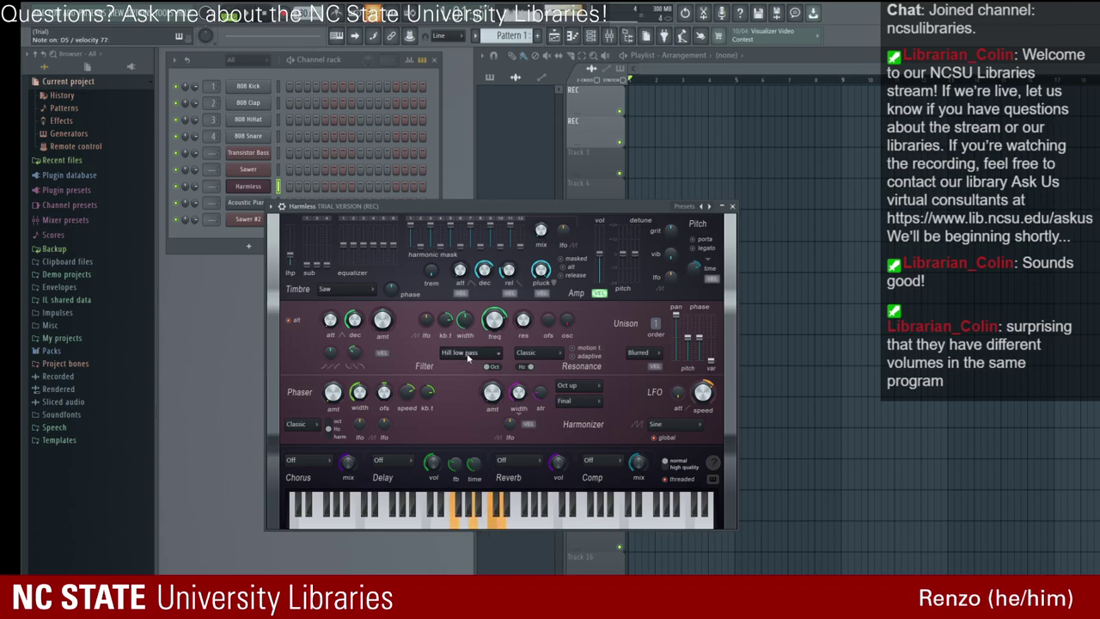
pyautogui.scroll(-1, 478, 355)
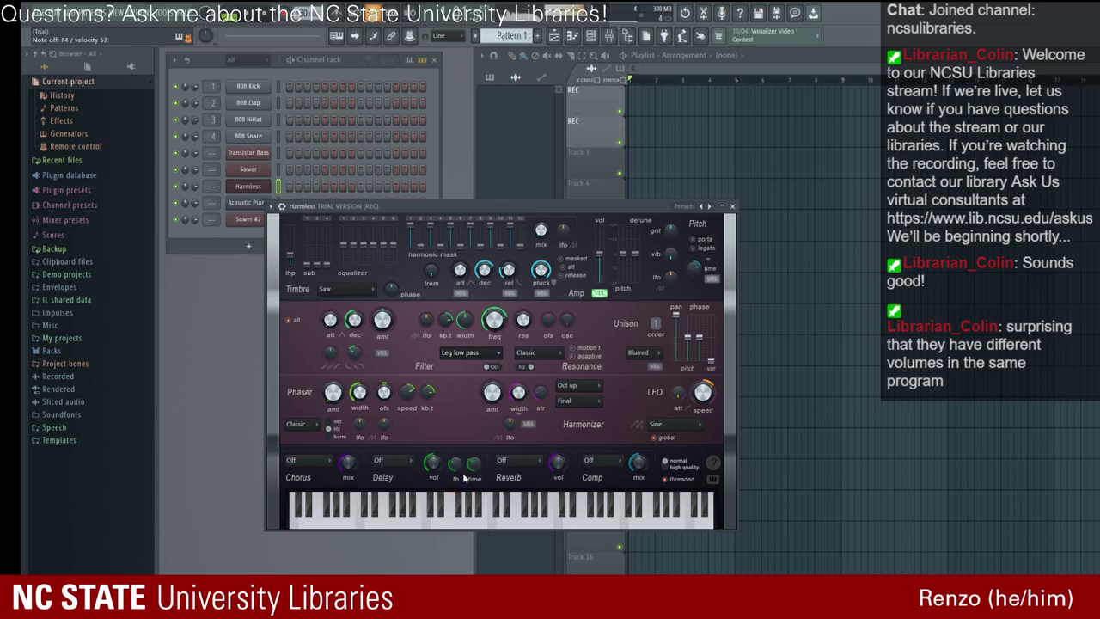
pyautogui.scroll(-1, 471, 352)
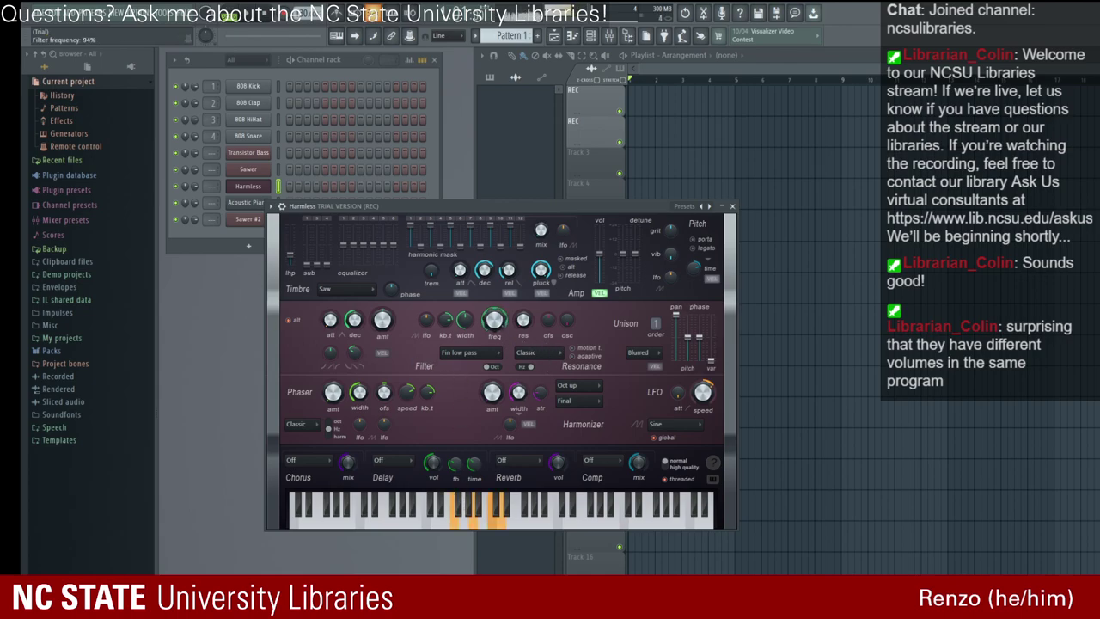
pyautogui.moveTo(495, 320)
pyautogui.mouseDown()
pyautogui.moveTo(494, 293)
pyautogui.moveTo(494, 331)
pyautogui.moveTo(494, 318)
pyautogui.mouseUp()
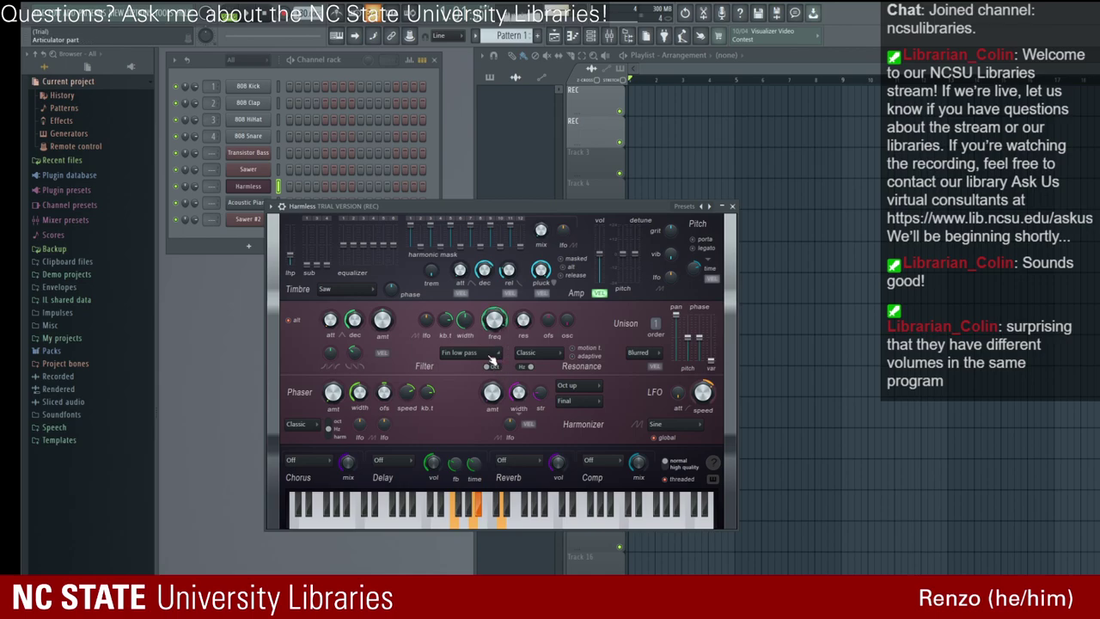
pyautogui.scroll(-2, 470, 354)
pyautogui.scroll(-2, 470, 354)
pyautogui.scroll(-1, 471, 353)
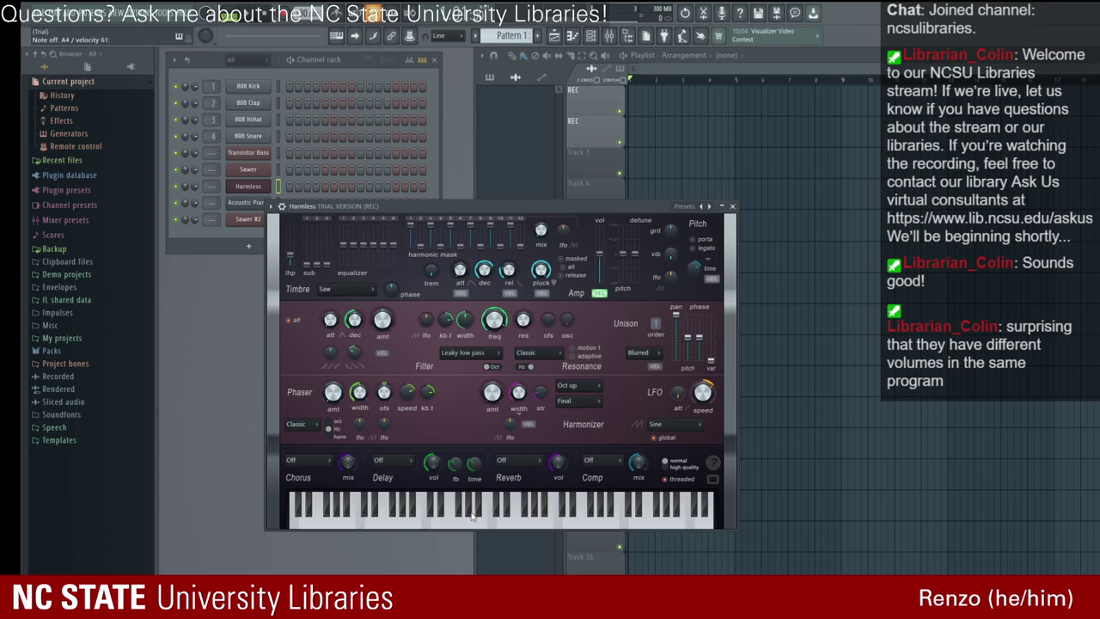
# Step: Try the Pedestal resonance type in Harmless, restore Classic, and lower the filter frequency
pyautogui.moveTo(494, 320); pyautogui.dragTo(495, 370)
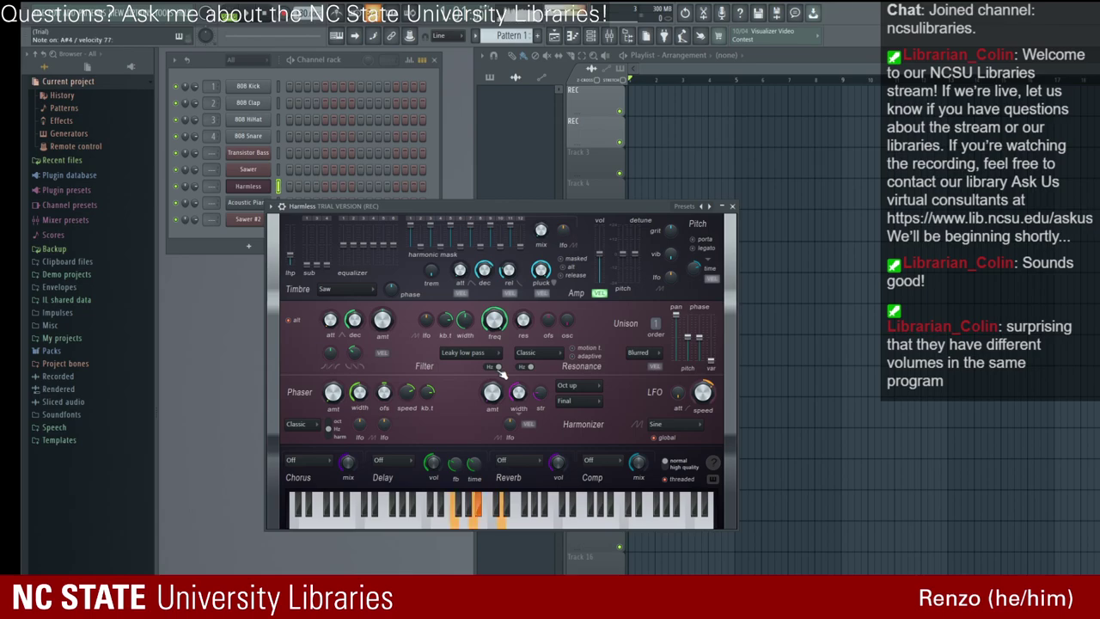
pyautogui.scroll(-1, 527, 359)
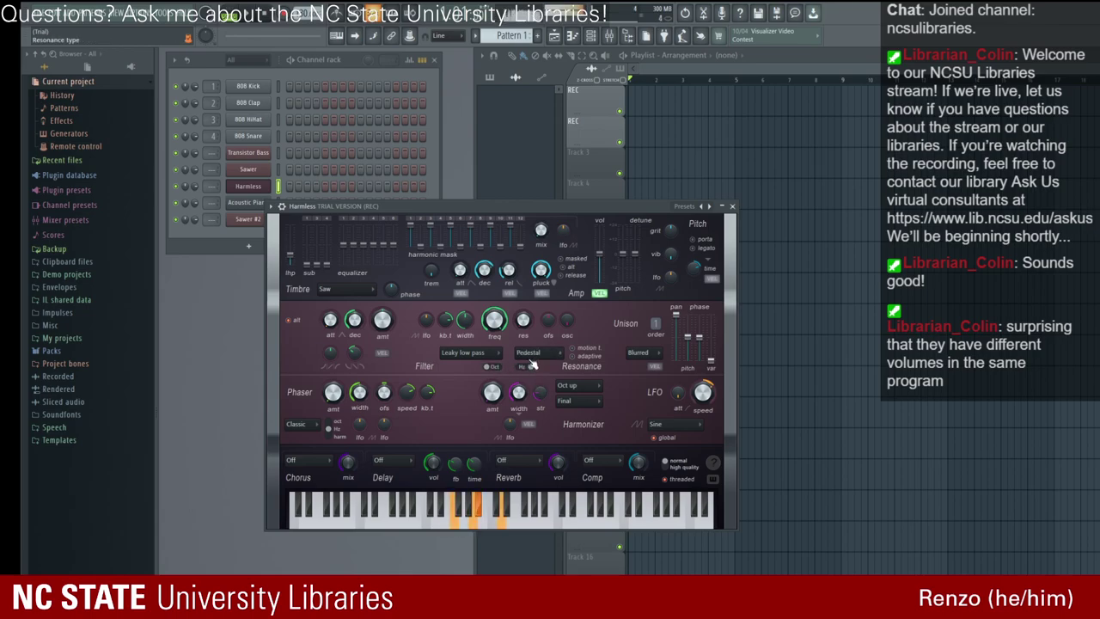
pyautogui.scroll(1, 528, 353)
pyautogui.moveTo(494, 320); pyautogui.dragTo(494, 331)
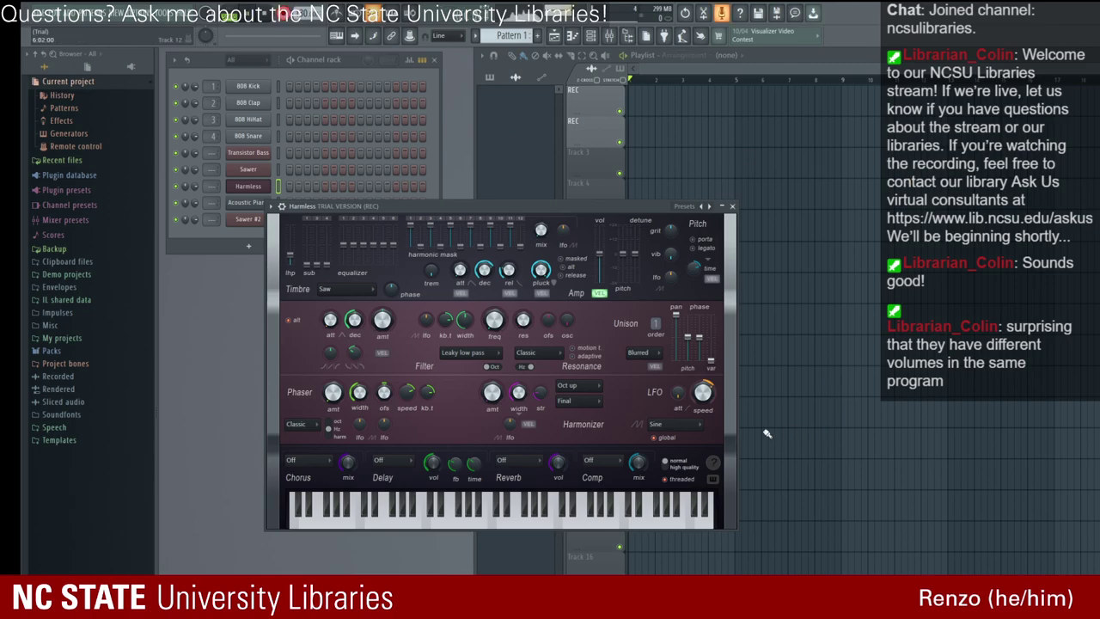
# Step: Record a Harmless take on the first playlist track while sweeping the filter frequency upward
pyautogui.press('space')
pyautogui.moveTo(495, 341); pyautogui.dragTo(496, 299)
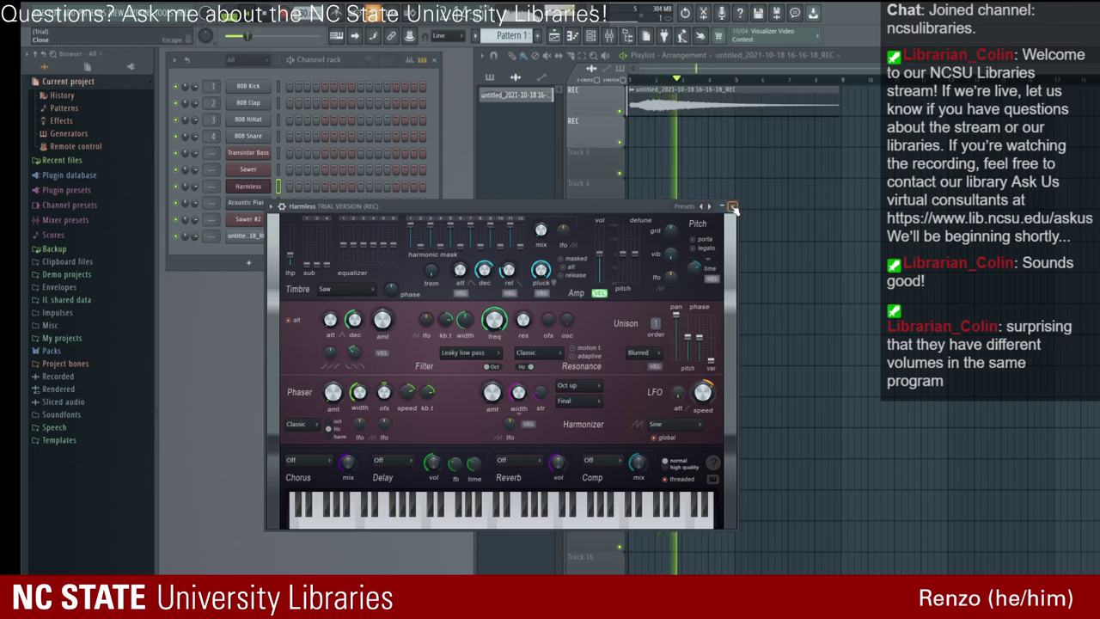
# Step: Close Harmless, audition Sawer #2 over the playing take, and close its window
pyautogui.click(730, 207)
pyautogui.click(247, 219)
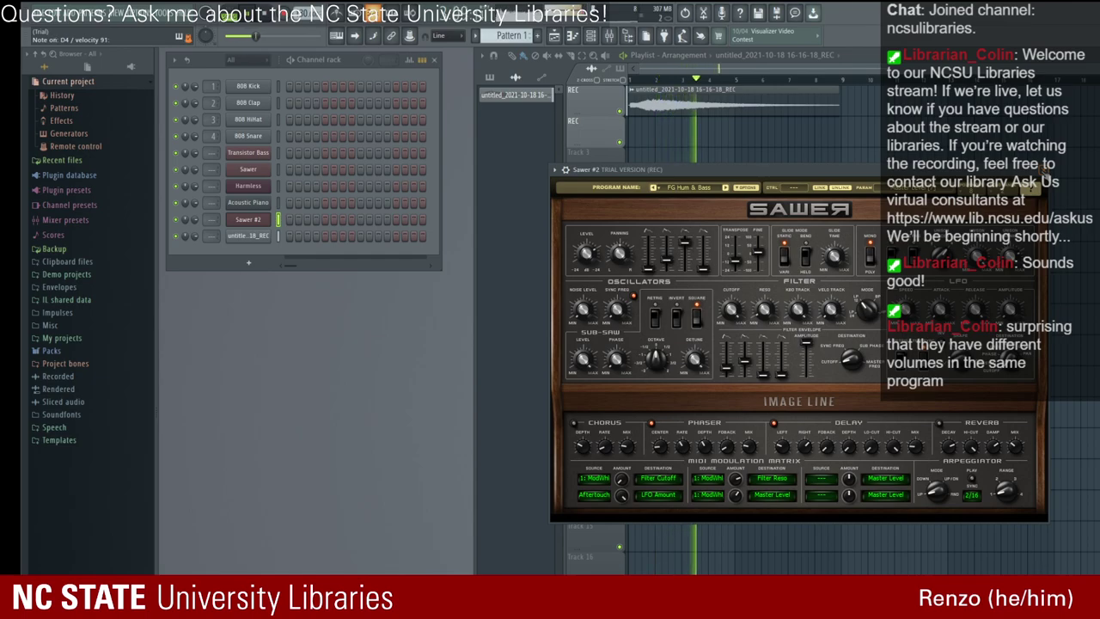
pyautogui.click(1041, 169)
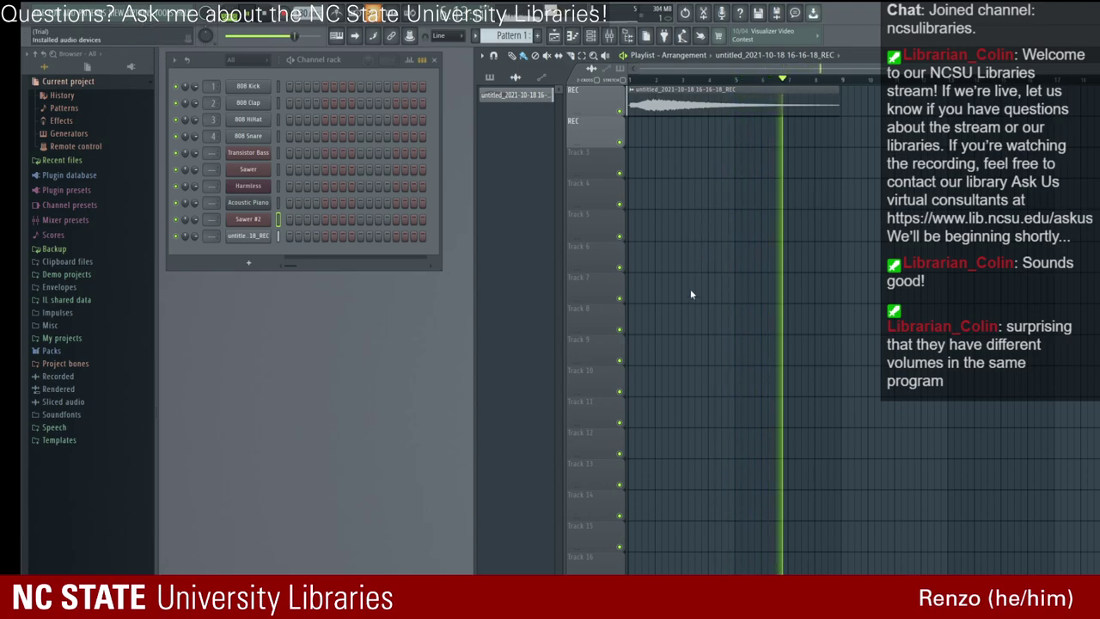
# Step: Play back the recorded Harmless clip from the start of the playlist and pause it
pyautogui.click(643, 89)
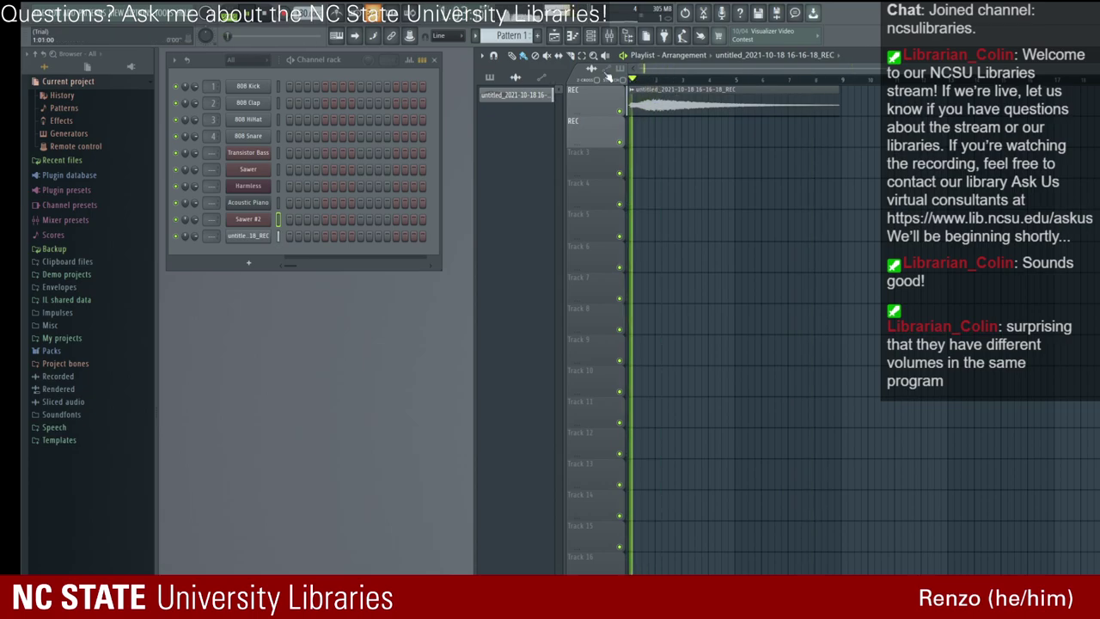
pyautogui.click(270, 21)
pyautogui.click(652, 90)
pyautogui.click(253, 19)
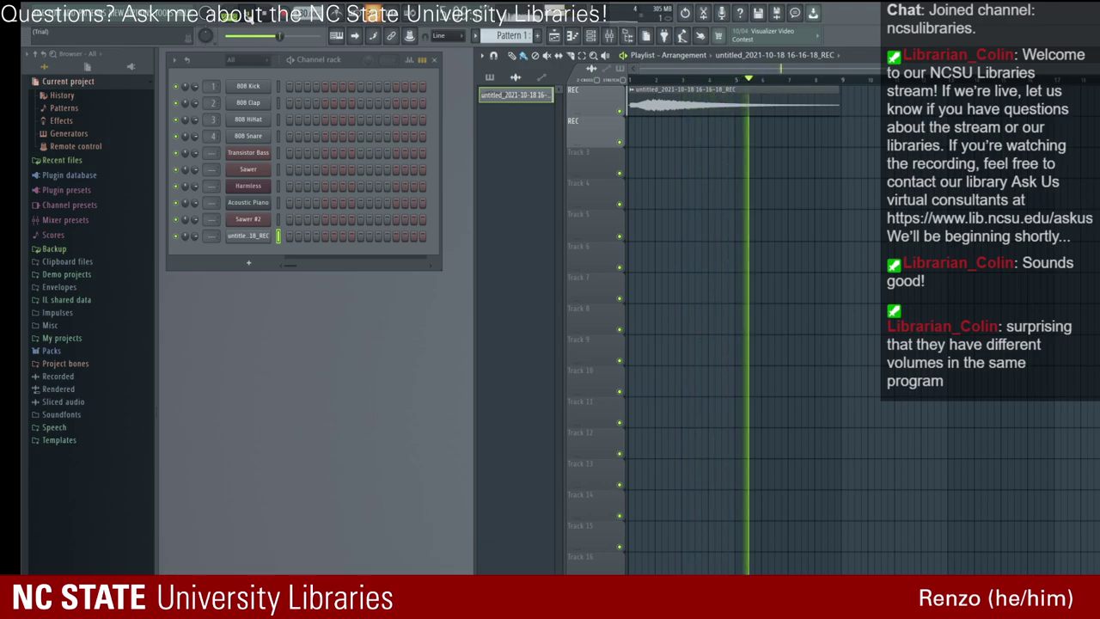
pyautogui.click(248, 17)
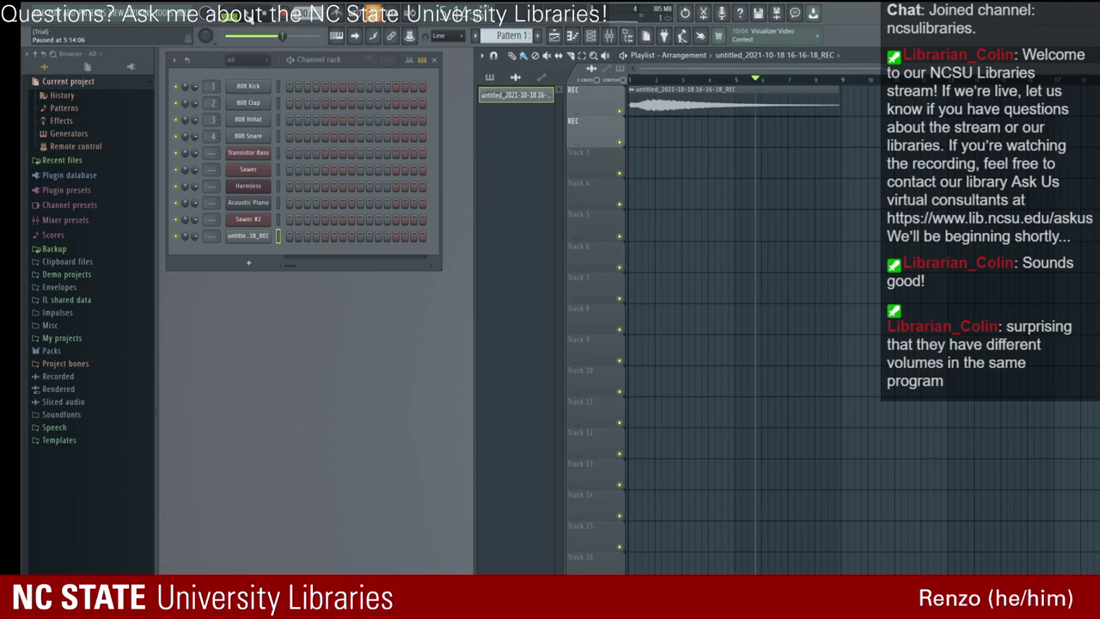
# Step: Delete the recorded clip from the first playlist track, select the Harmless channel, and return the playhead to the start
pyautogui.rightClick(660, 92)
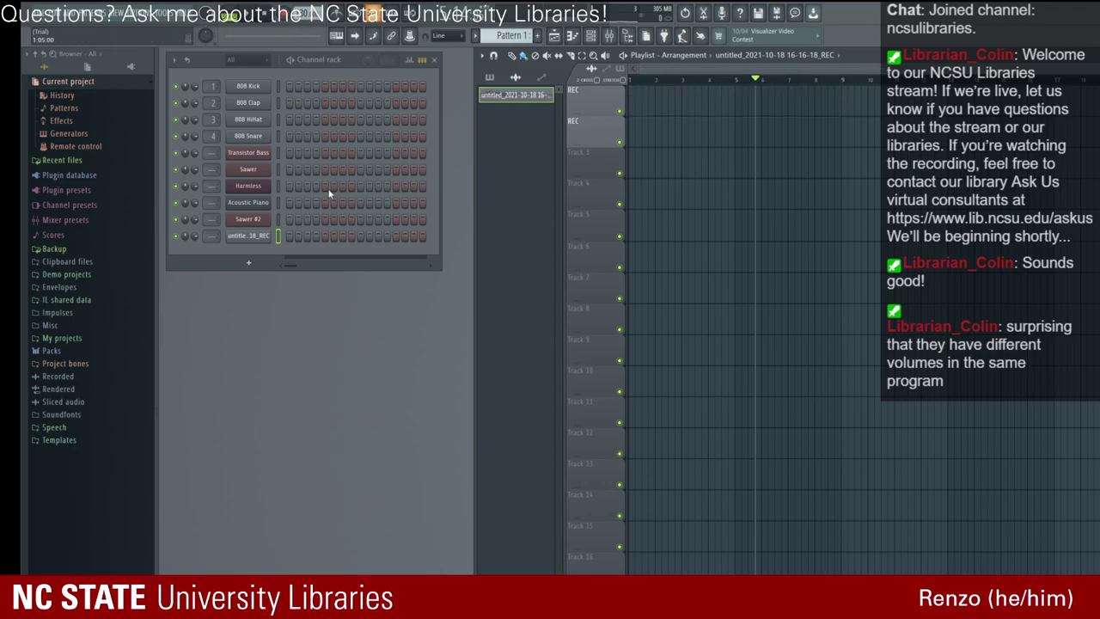
pyautogui.click(262, 188)
pyautogui.click(731, 206)
pyautogui.moveTo(758, 79); pyautogui.dragTo(514, 76)
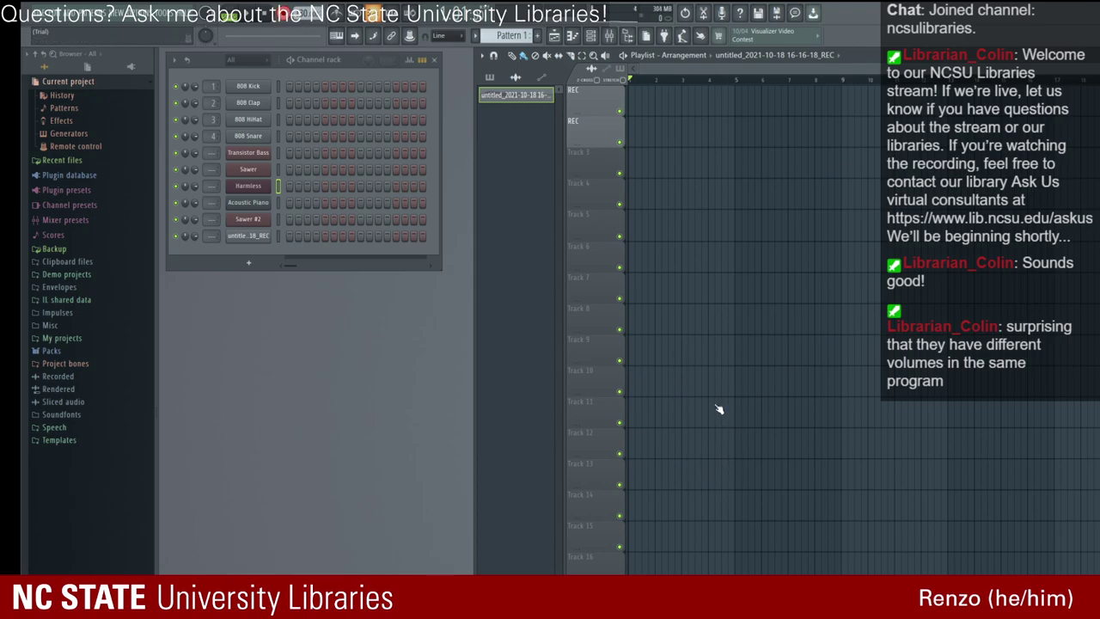
pyautogui.press('space')
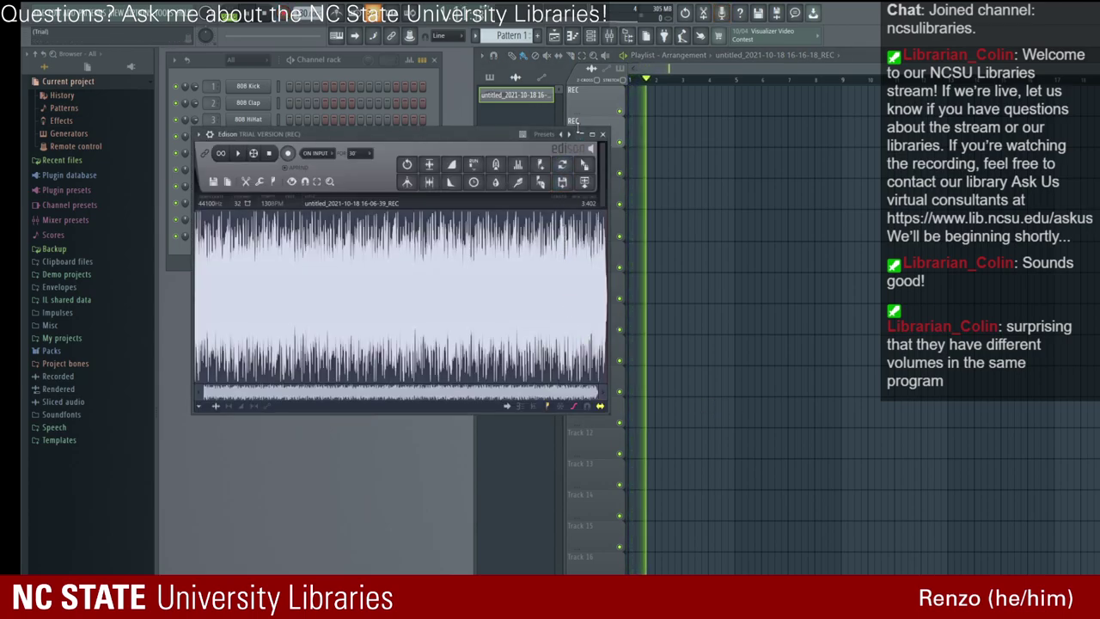
pyautogui.click(604, 135)
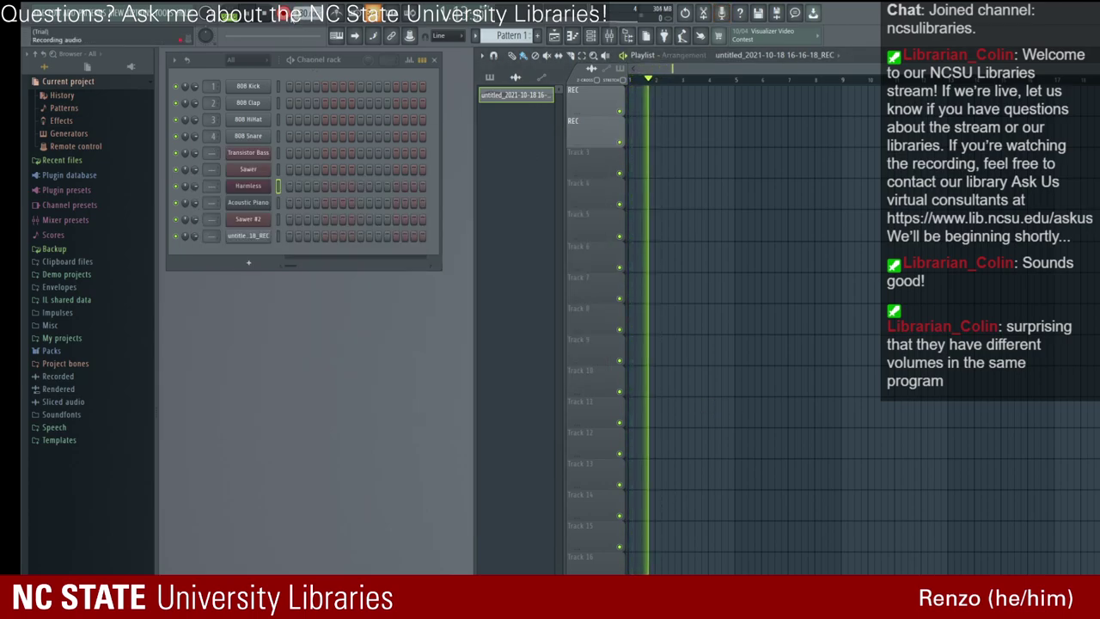
pyautogui.press('space')
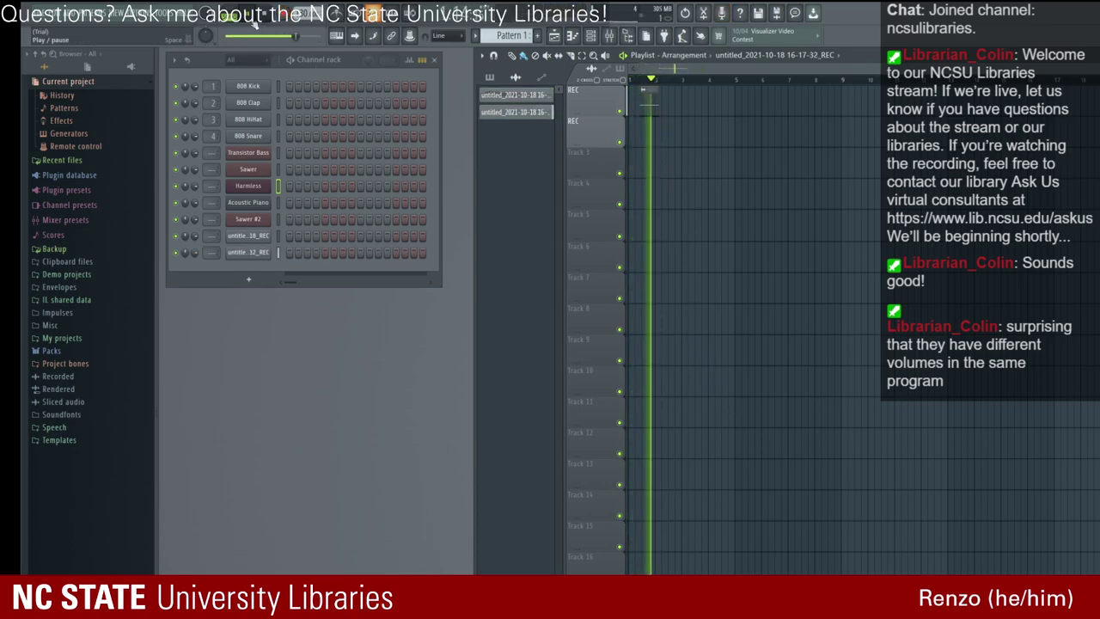
pyautogui.press('space')
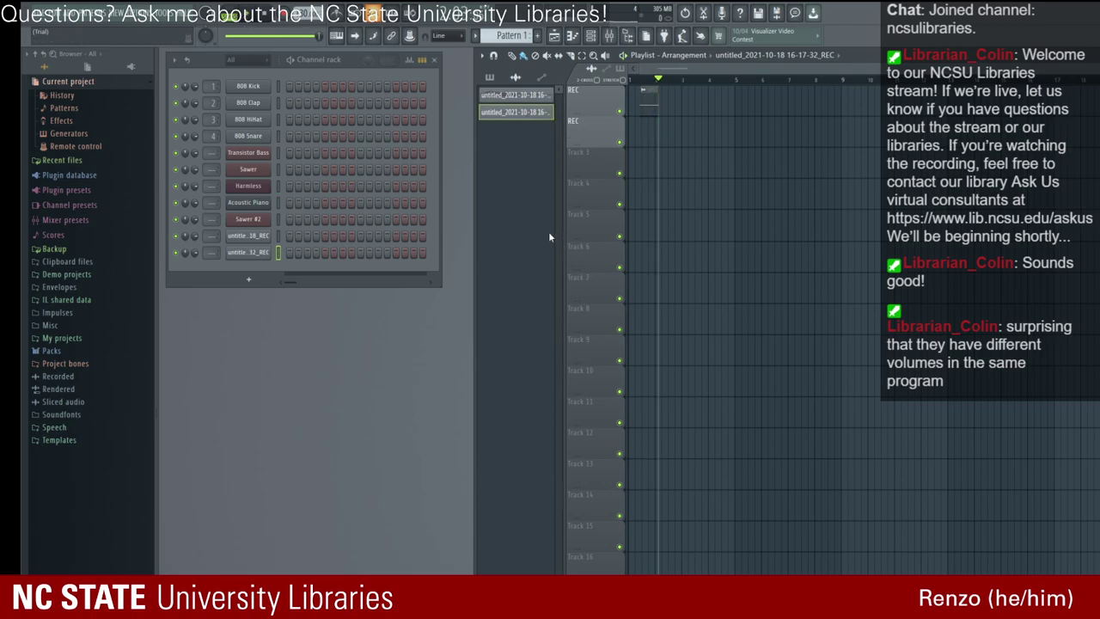
# Step: Undo the recorded takes to clear them from the playlist and channel rack
pyautogui.hotkey('ctrl', 'z')
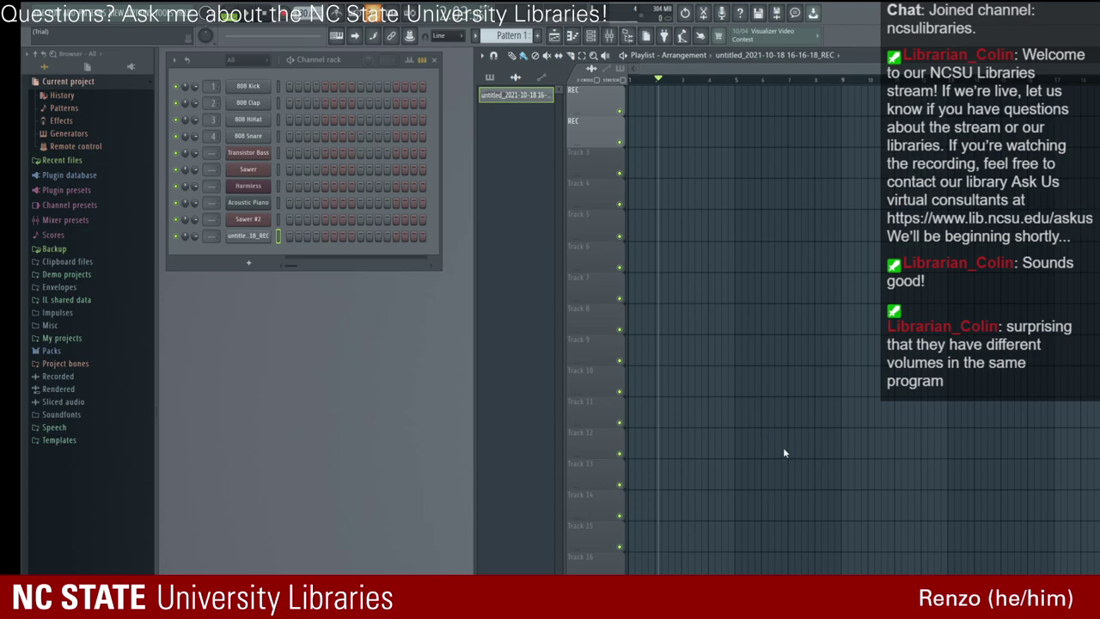
pyautogui.hotkey('ctrl', 'z')
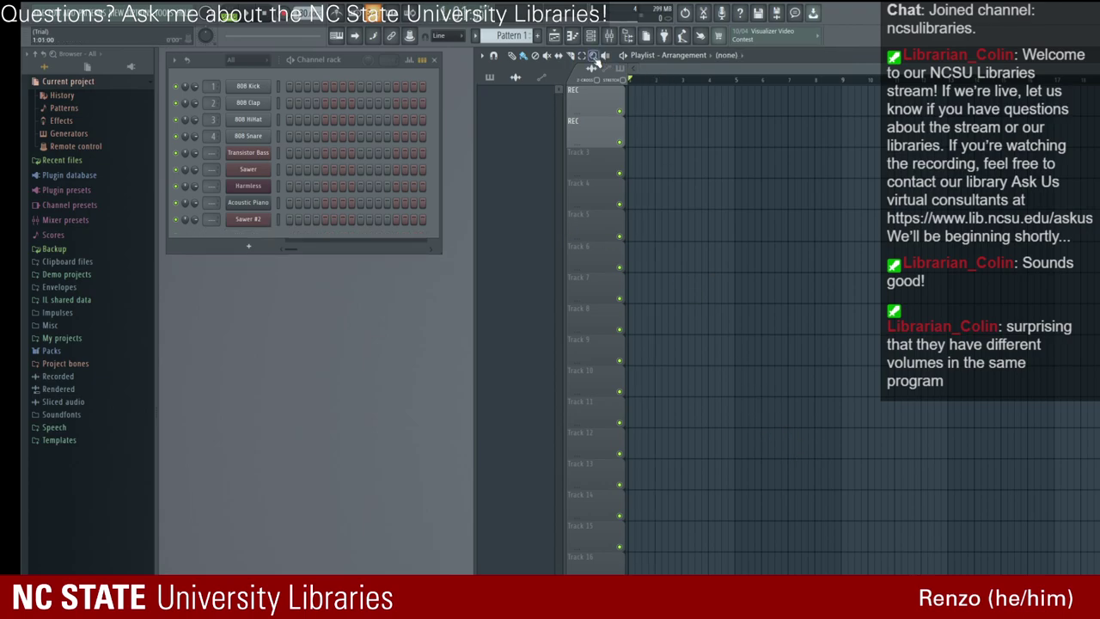
# Step: Record a Harmless take onto the first playlist track while raising the filter frequency, close its window, and stop playback
pyautogui.click(248, 186)
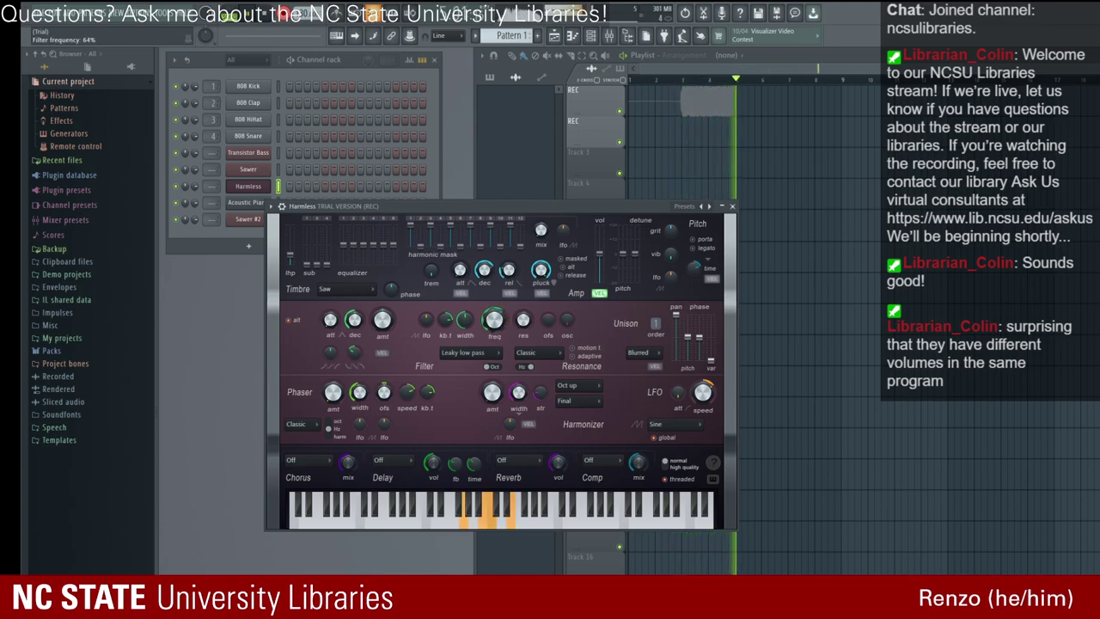
pyautogui.moveTo(492, 325); pyautogui.dragTo(493, 318)
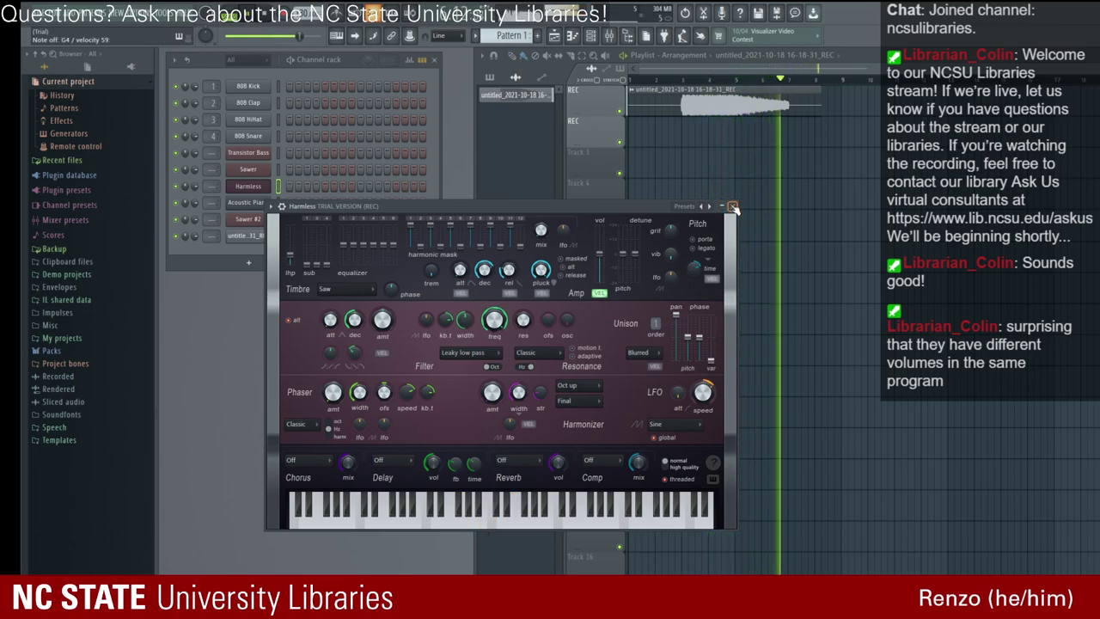
pyautogui.click(732, 207)
pyautogui.rightClick(735, 207)
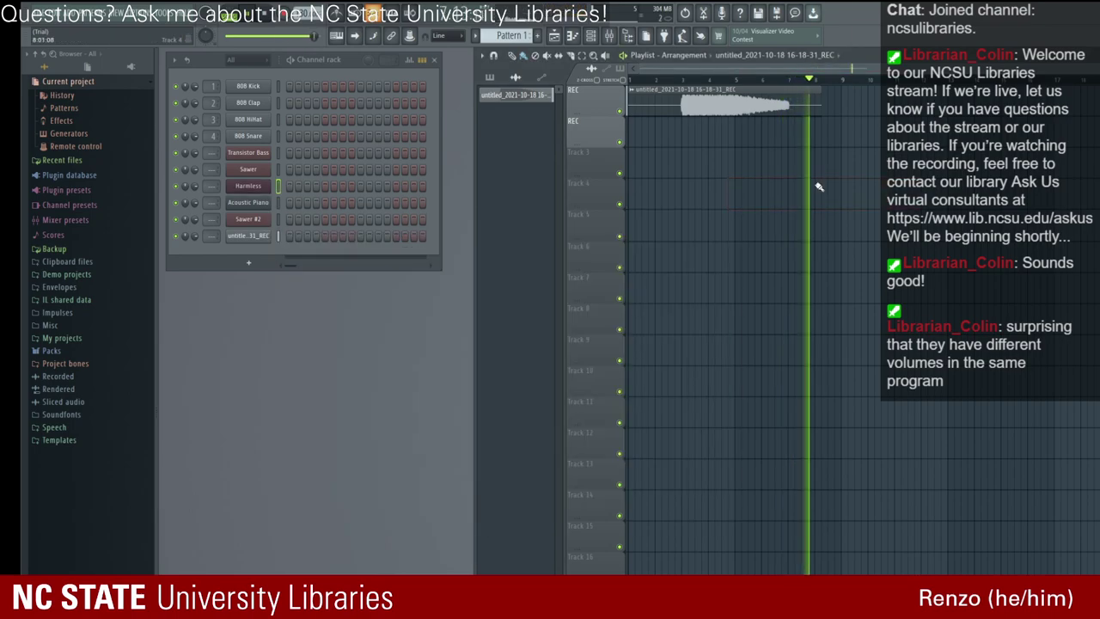
pyautogui.press('space')
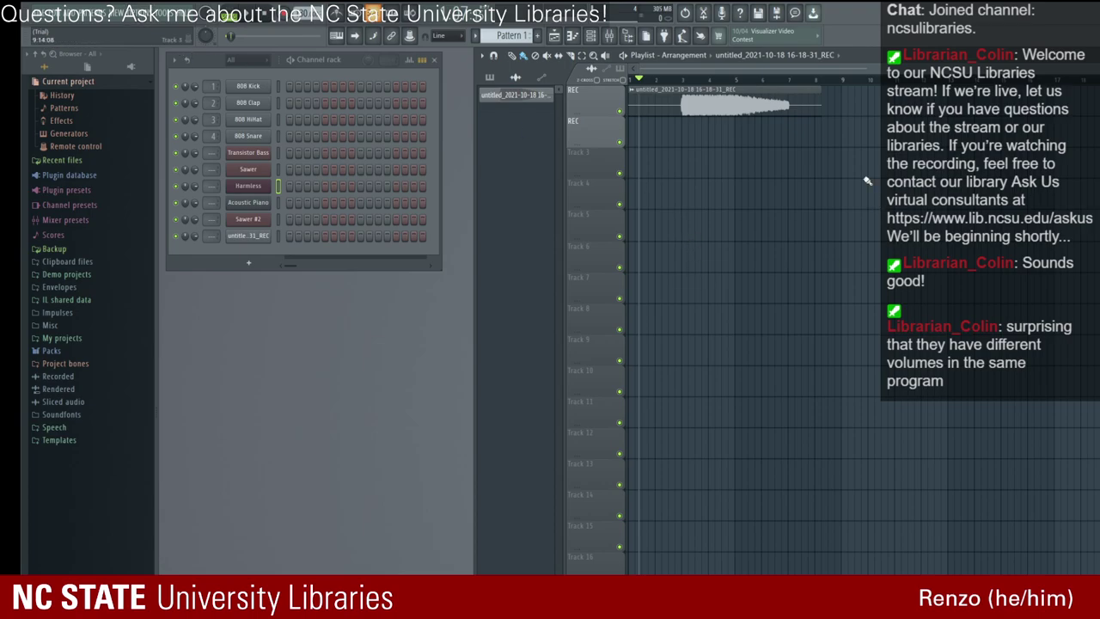
# Step: Play back the Harmless take, remove the stray clip copy from Track 4, and close the reopened Harmless window
pyautogui.click(665, 94)
pyautogui.press('space')
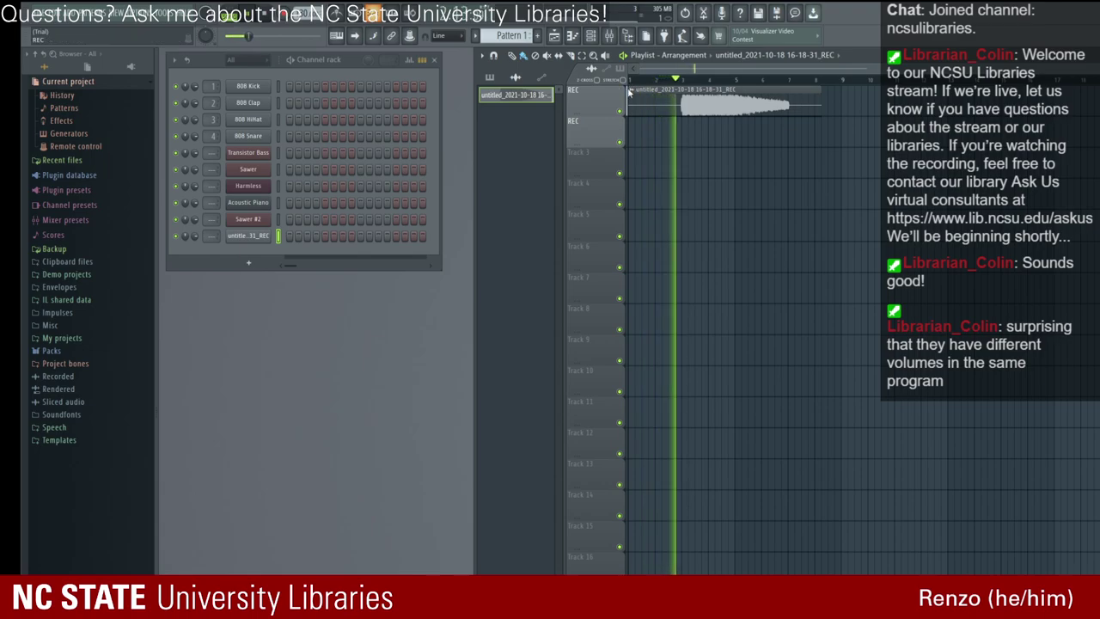
pyautogui.click(249, 186)
pyautogui.click(740, 207)
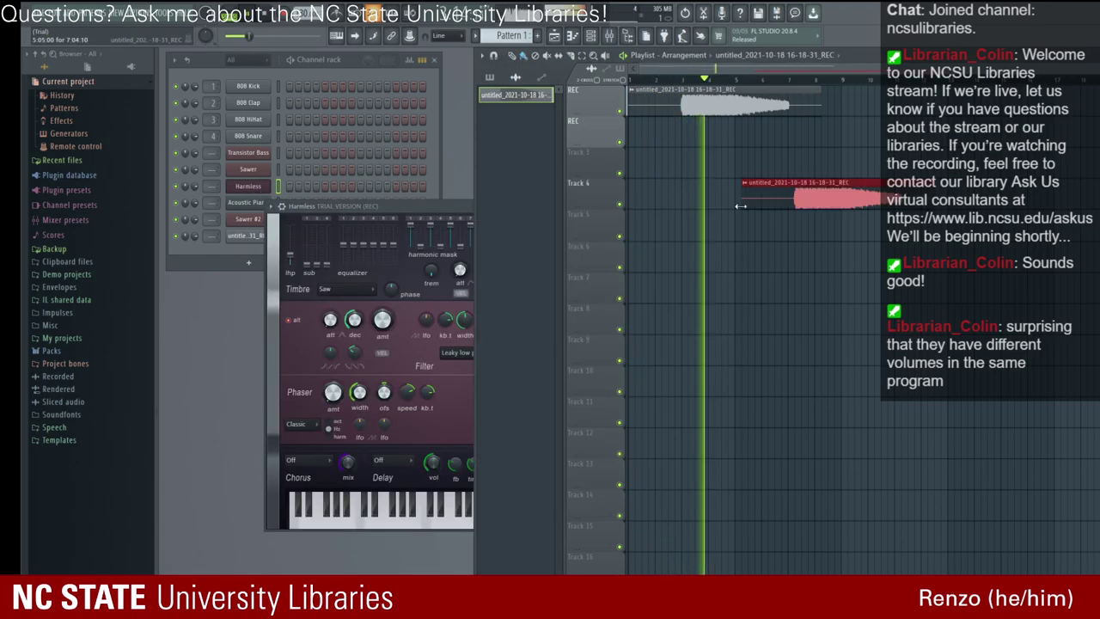
pyautogui.rightClick(740, 206)
pyautogui.click(368, 204)
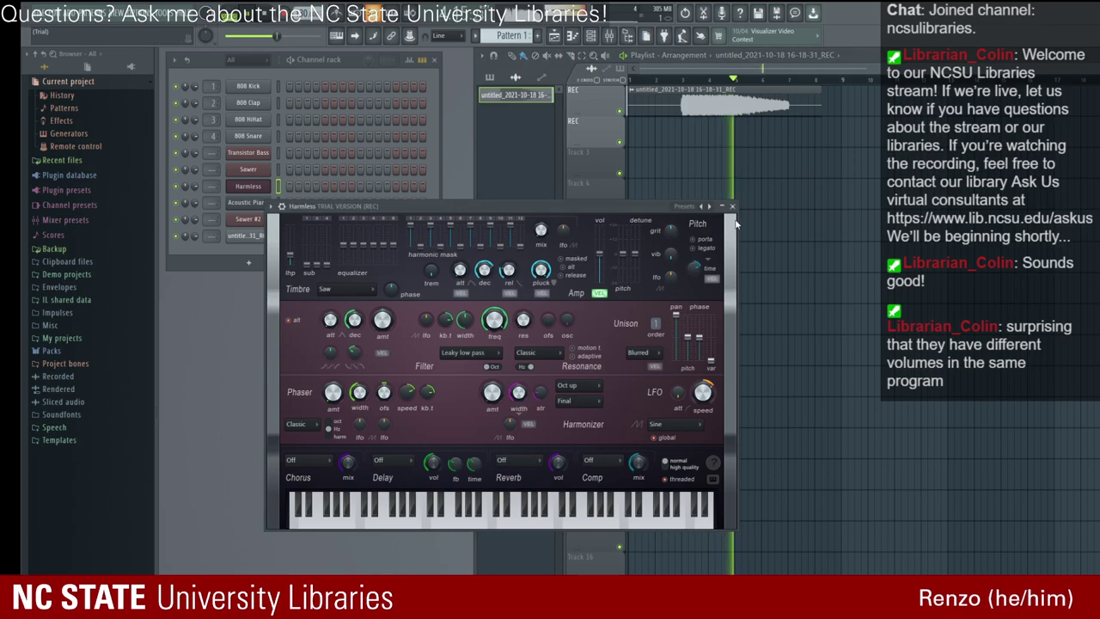
pyautogui.click(731, 206)
# Step: Open Sawer over the playing Harmless take and close its window
pyautogui.click(249, 170)
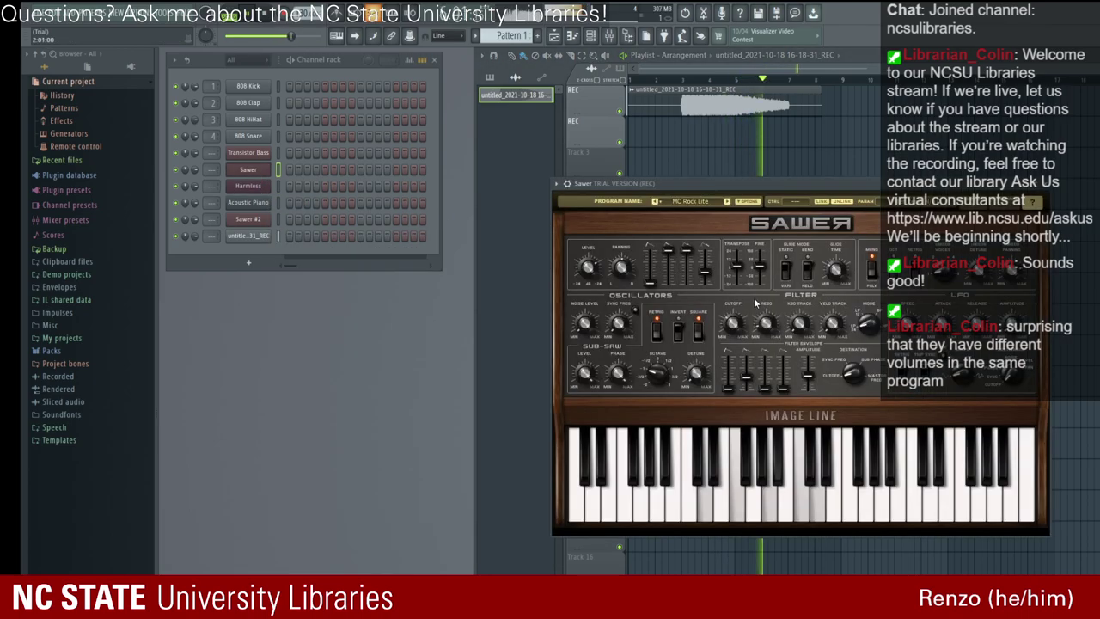
pyautogui.moveTo(588, 267)
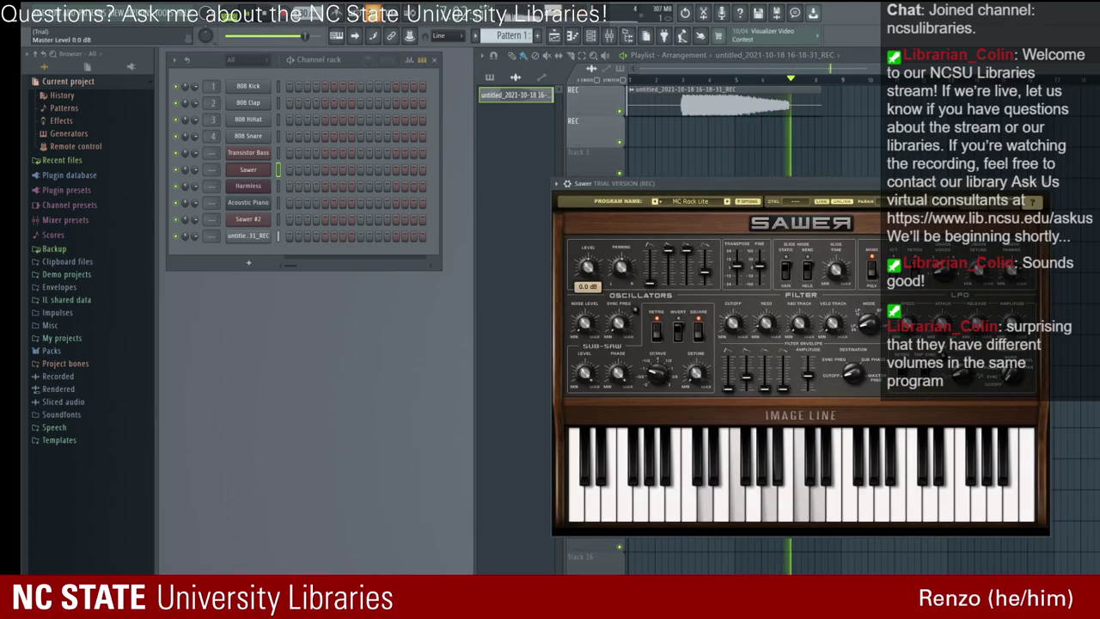
pyautogui.moveTo(305, 35); pyautogui.dragTo(247, 35)
pyautogui.press('Escape')
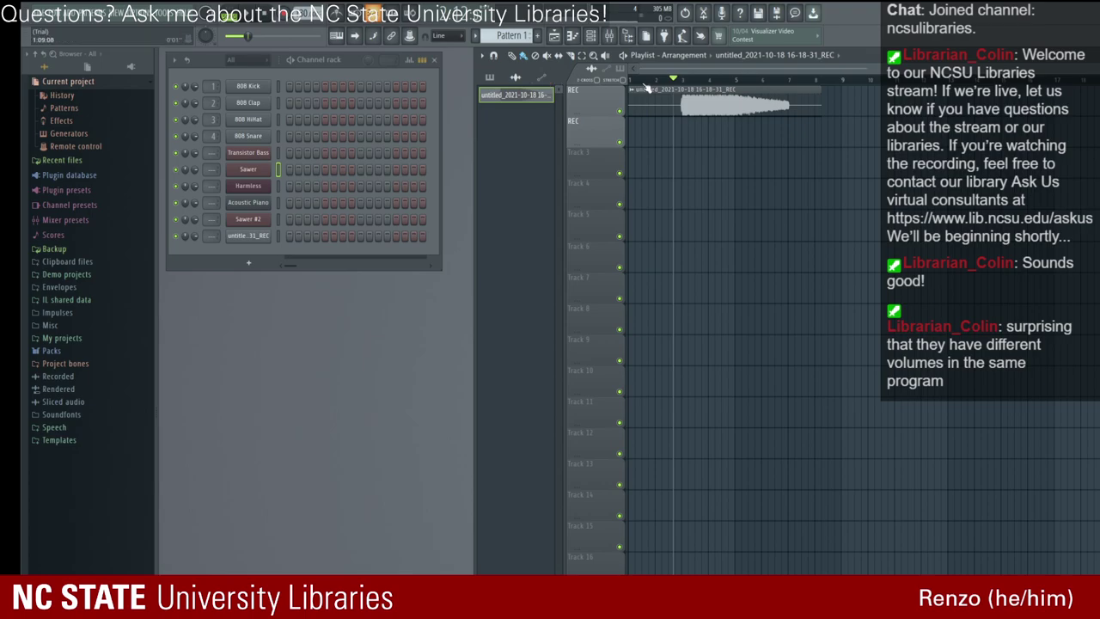
# Step: Open the recorded clip in Edison and delete the silence before the waveform
pyautogui.doubleClick(742, 118)
pyautogui.moveTo(309, 254); pyautogui.dragTo(196, 257)
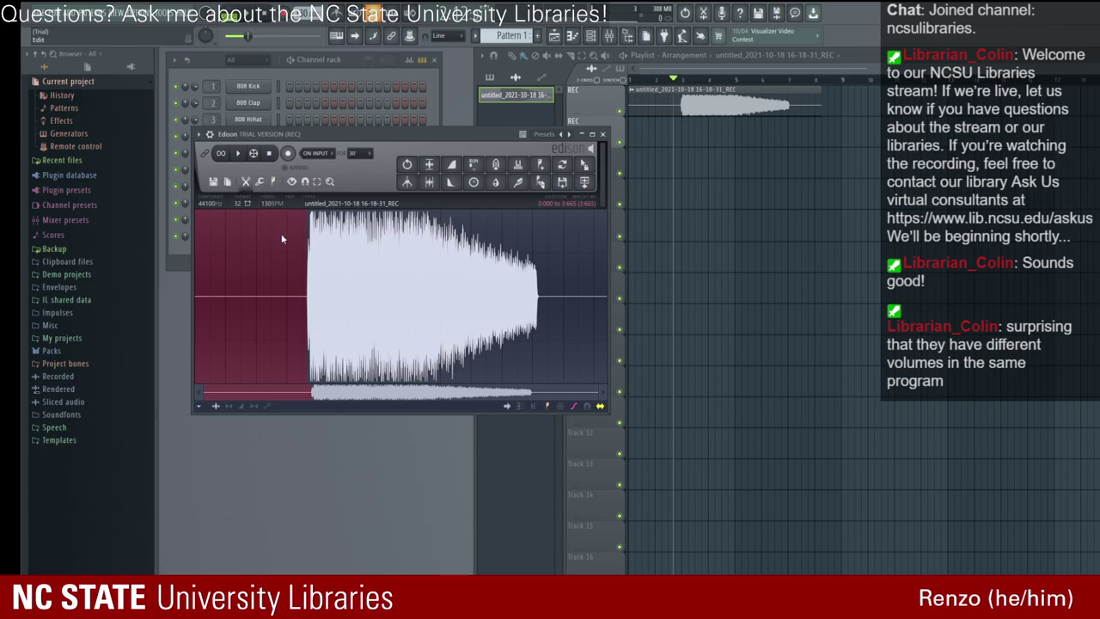
pyautogui.press('Delete')
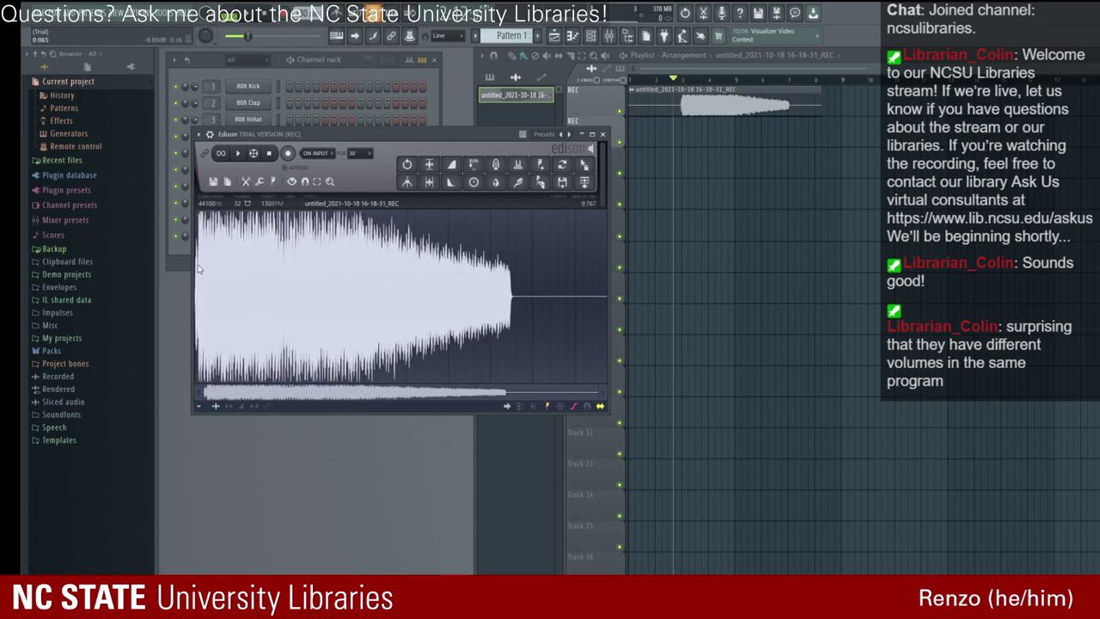
pyautogui.moveTo(198, 269); pyautogui.dragTo(184, 260)
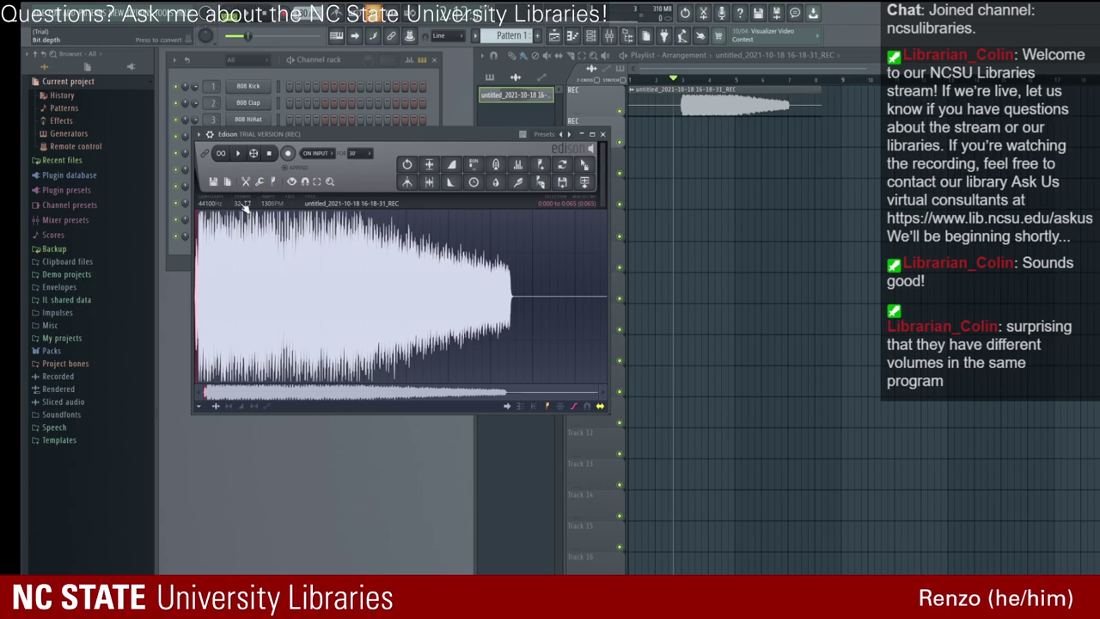
pyautogui.click(411, 261)
# Step: Delete the silence after the waveform, send the trimmed audio to the playlist, and close Edison
pyautogui.moveTo(512, 283); pyautogui.dragTo(595, 293)
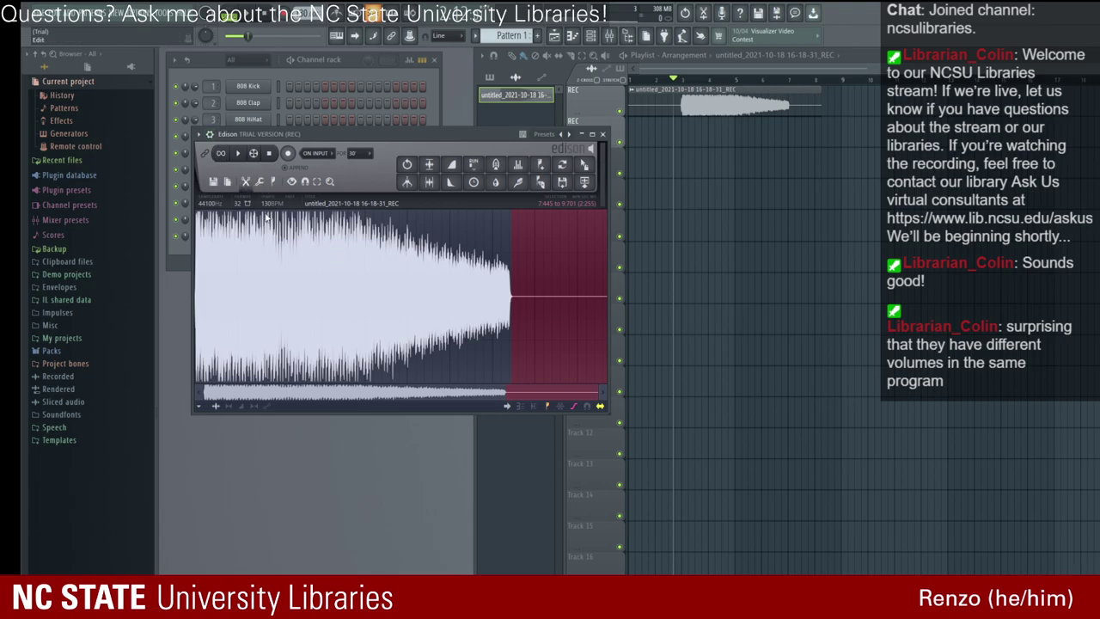
pyautogui.press('Delete')
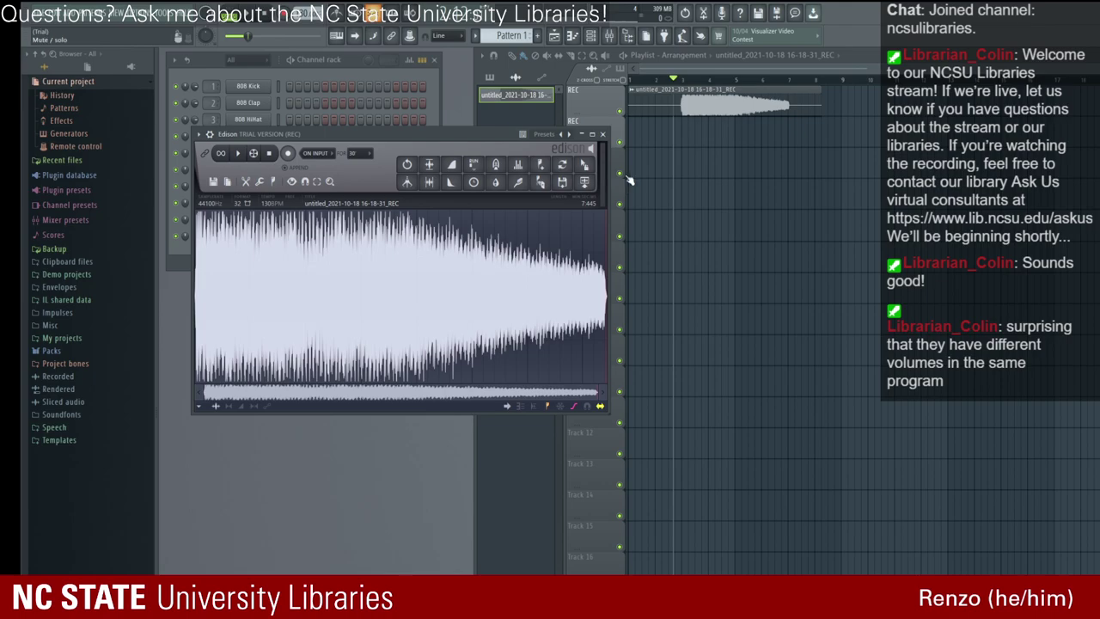
pyautogui.click(584, 182)
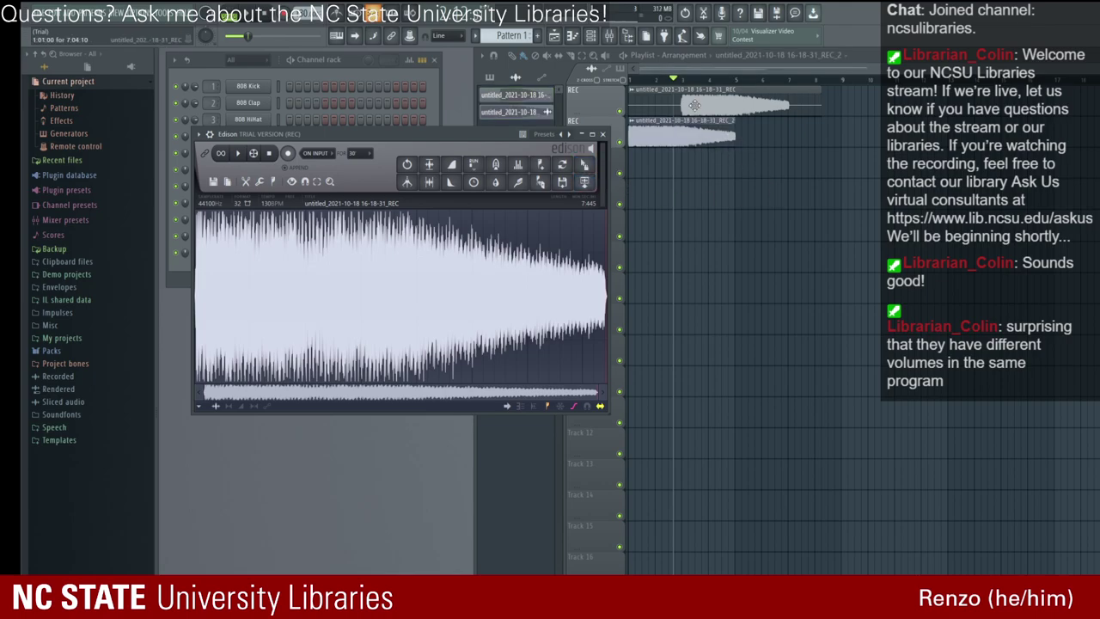
pyautogui.click(602, 134)
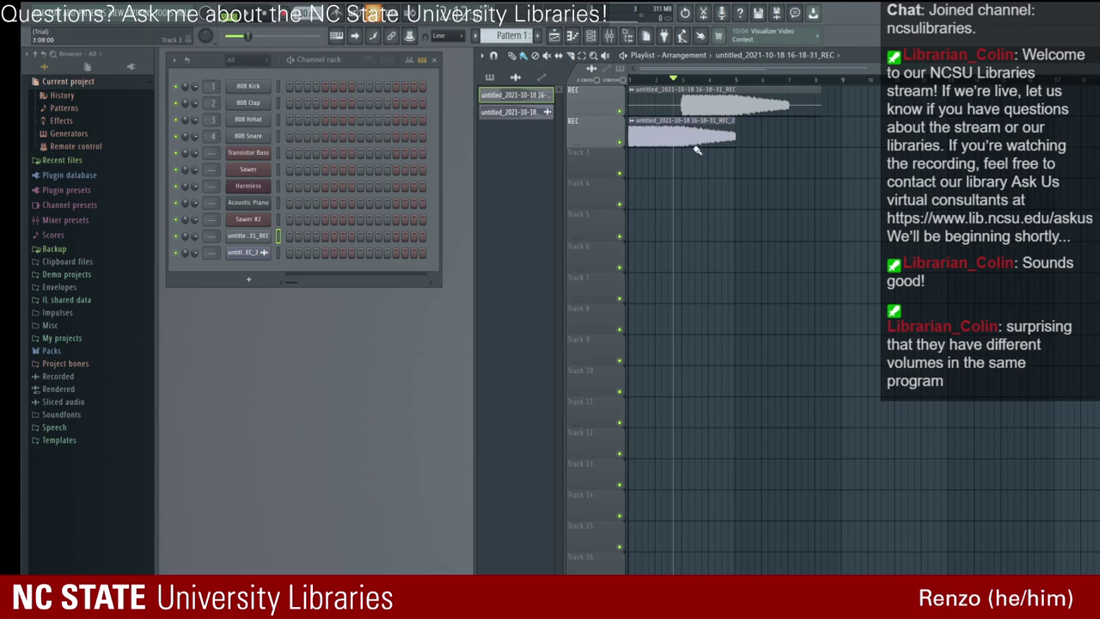
# Step: Replace the untrimmed take with the trimmed clip on the first playlist track and delete the original recording from the project
pyautogui.rightClick(694, 98)
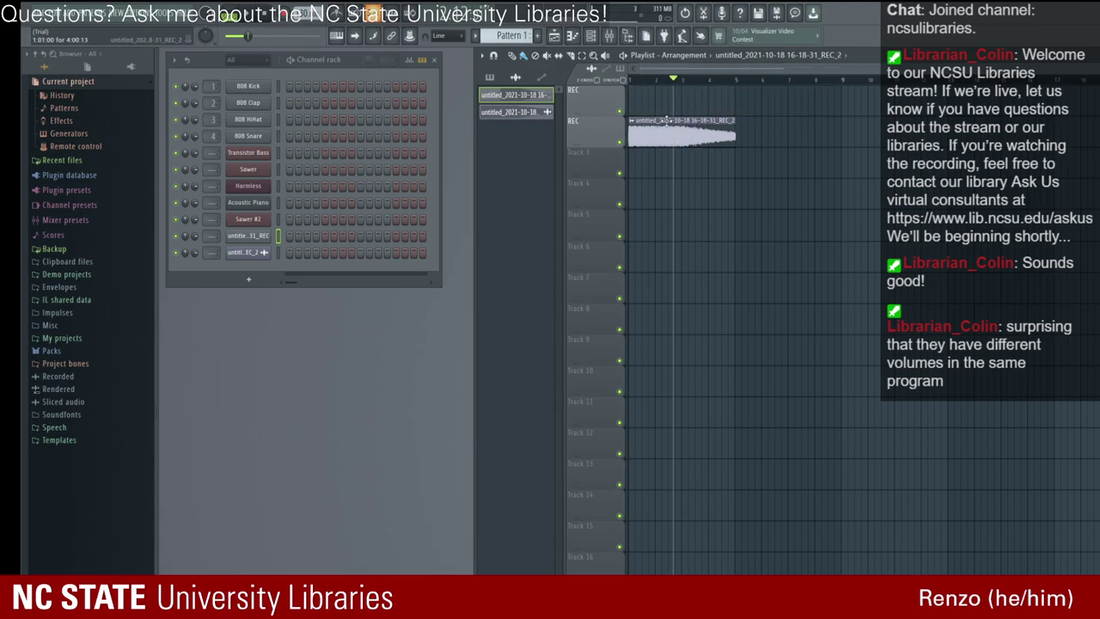
pyautogui.moveTo(676, 137); pyautogui.dragTo(676, 106)
pyautogui.click(514, 94)
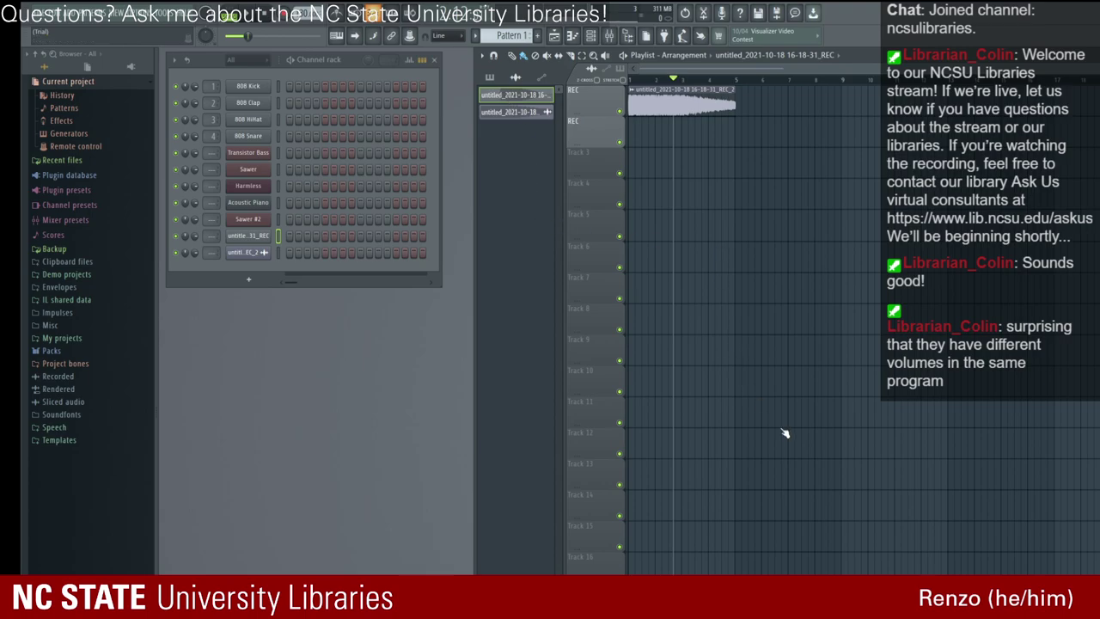
pyautogui.hotkey('alt', 'Delete')
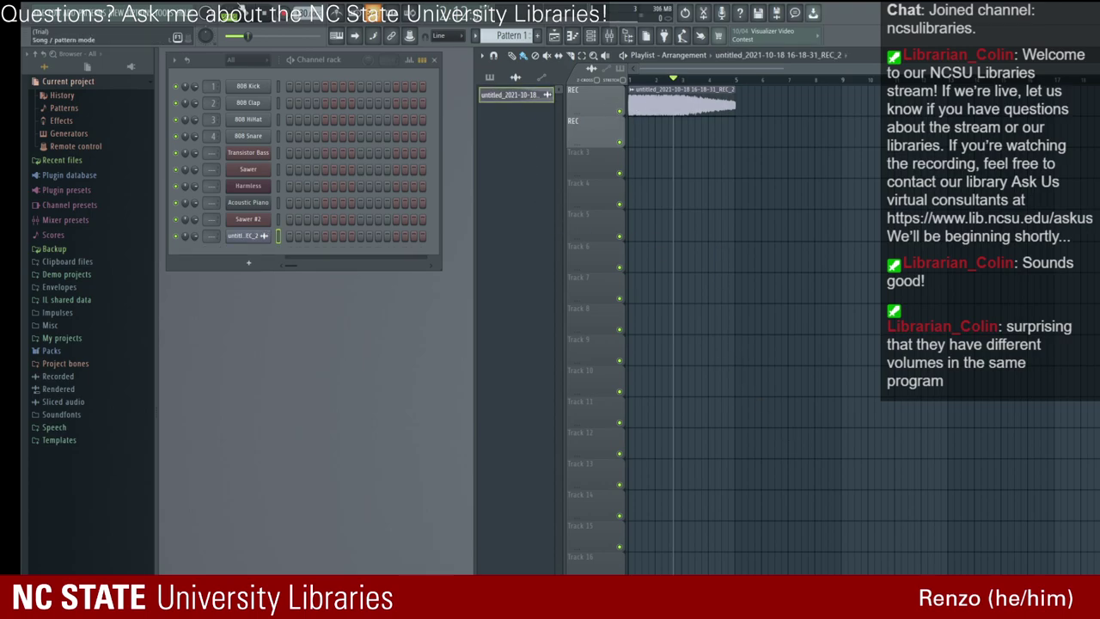
# Step: Play back the trimmed clip, stop it, and audition Sawer #2 before closing its window
pyautogui.press('space')
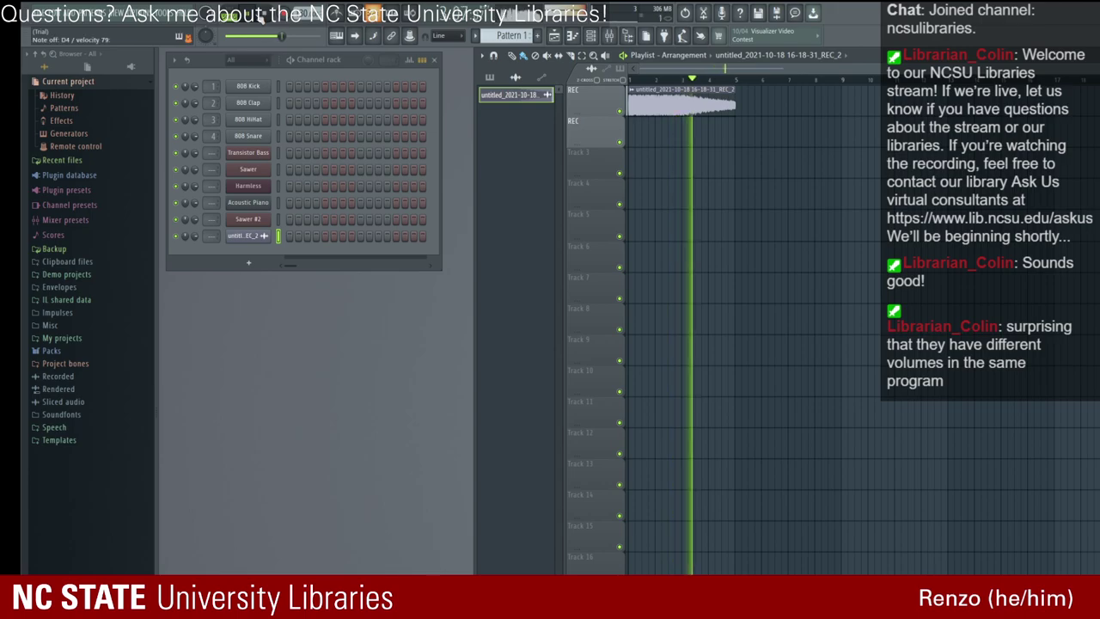
pyautogui.press('space')
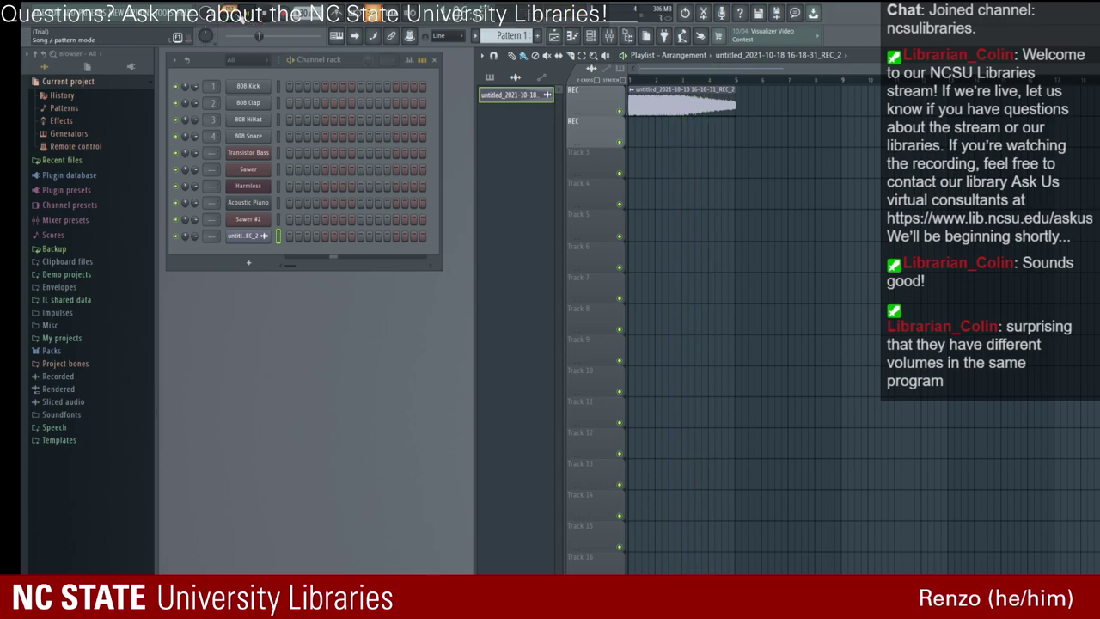
pyautogui.click(249, 219)
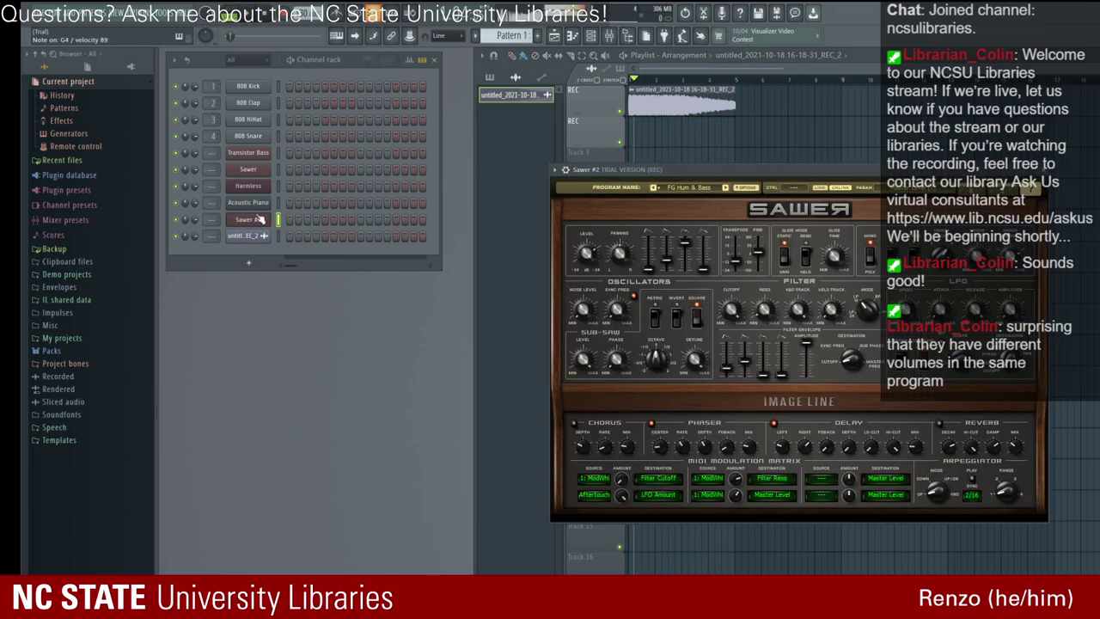
pyautogui.click(1045, 171)
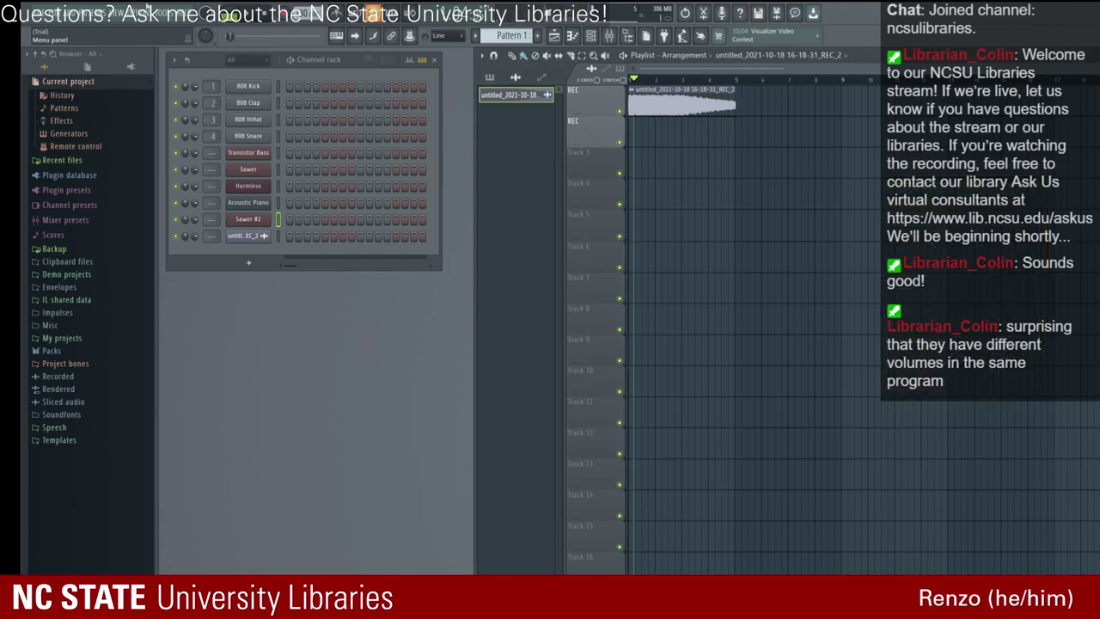
# Step: Play the trimmed clip in song mode while auditioning Sawer #2 over it, and pause playback
pyautogui.click(245, 21)
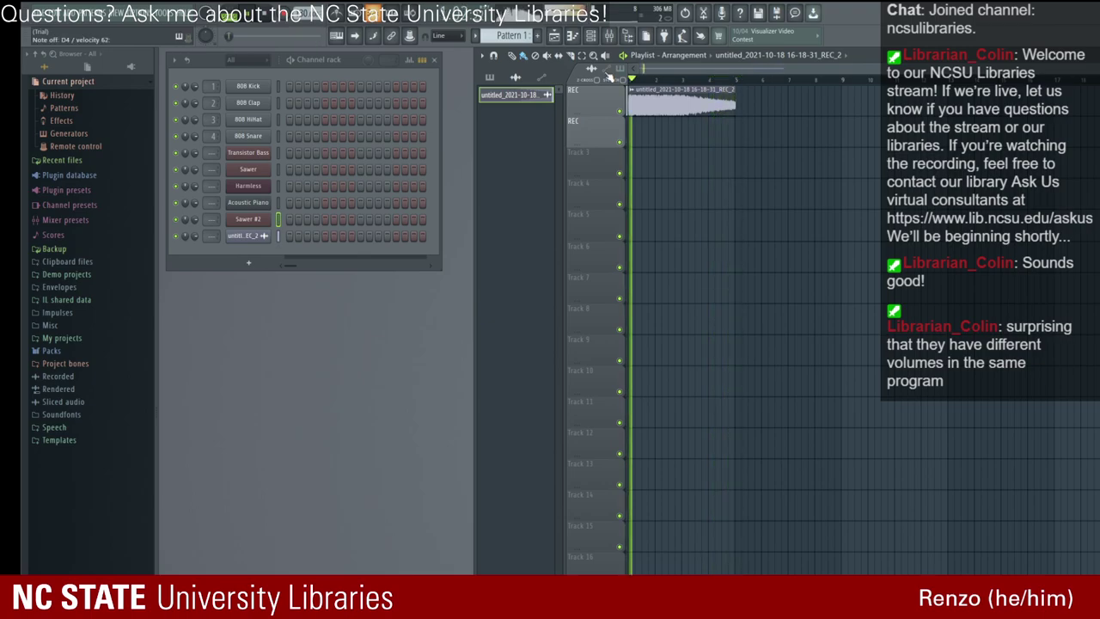
pyautogui.press('space')
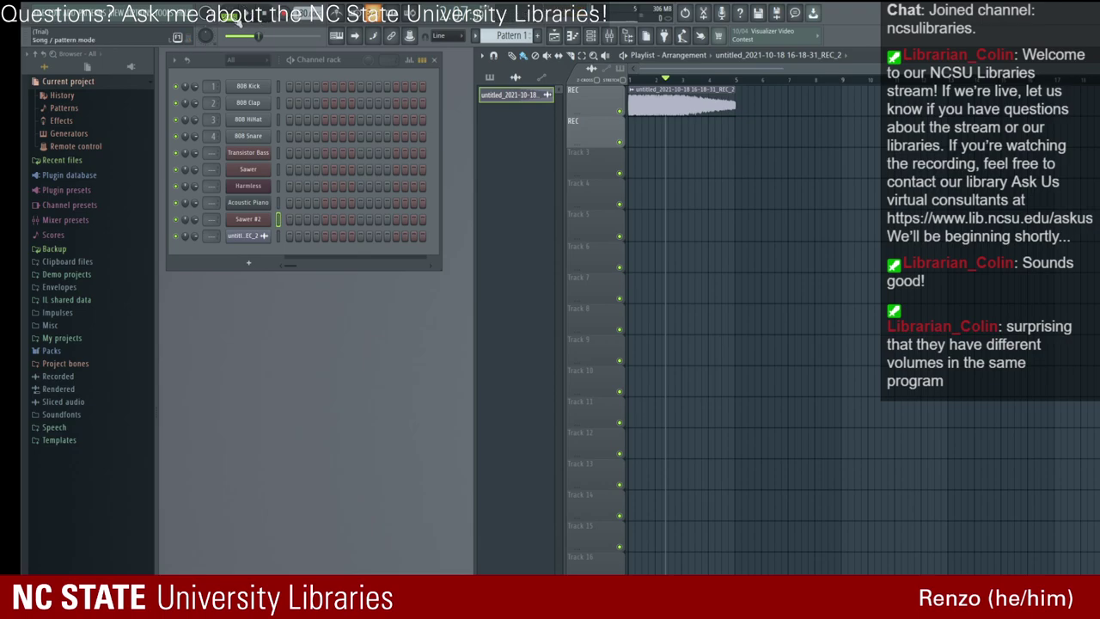
pyautogui.click(246, 19)
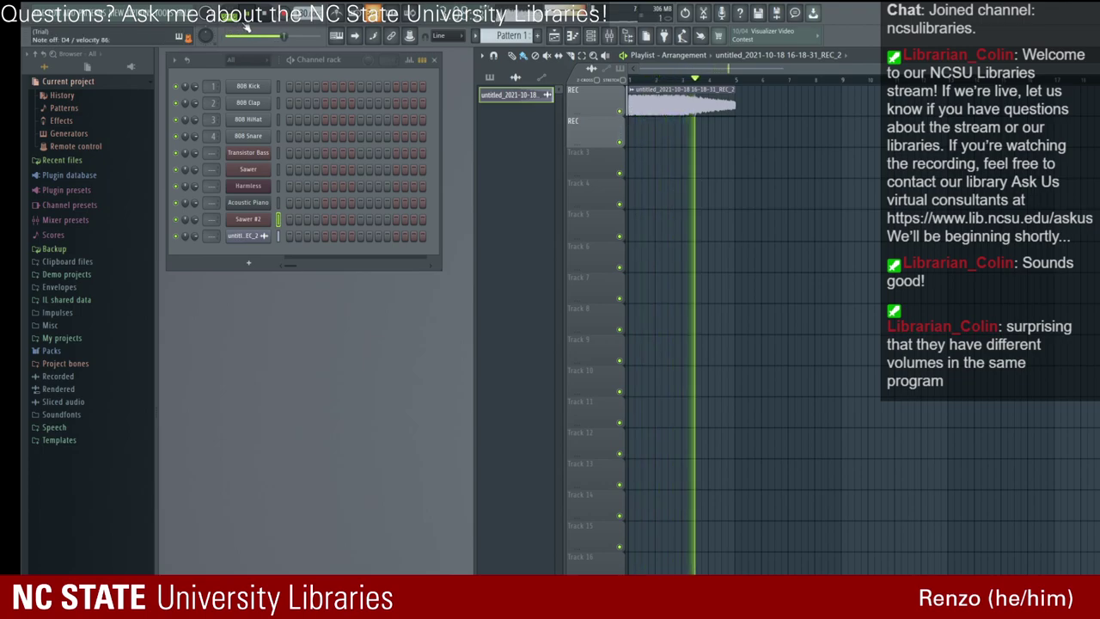
pyautogui.press('space')
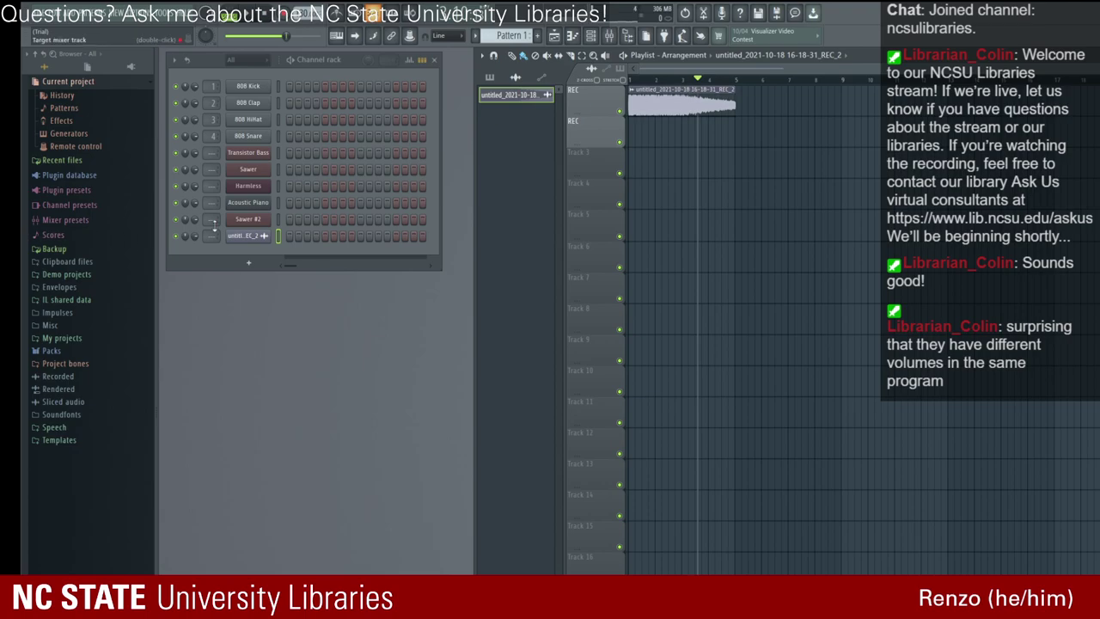
# Step: Lower the Harmless filter frequency while playing notes, shift its window clear of the channel rack, and close it
pyautogui.click(248, 186)
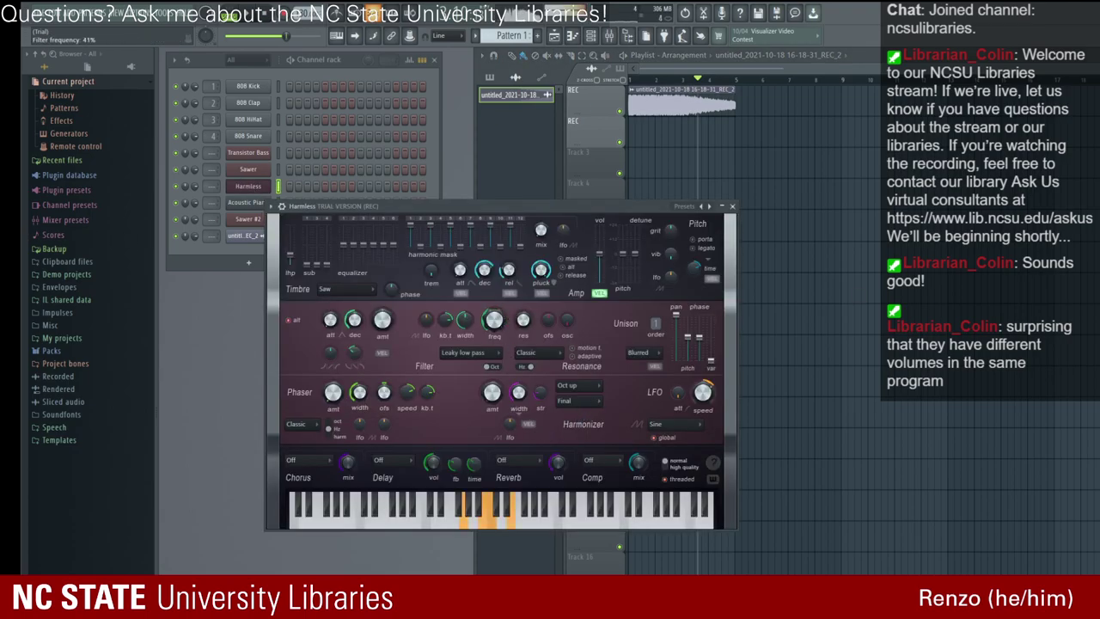
pyautogui.moveTo(494, 320); pyautogui.dragTo(494, 332)
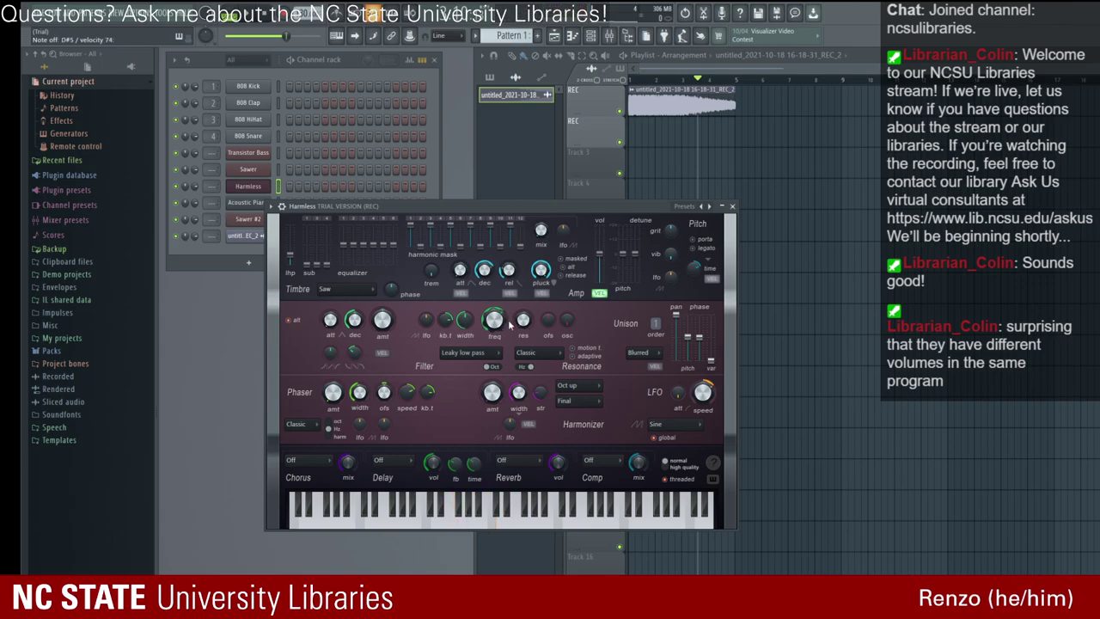
pyautogui.moveTo(504, 206); pyautogui.dragTo(683, 196)
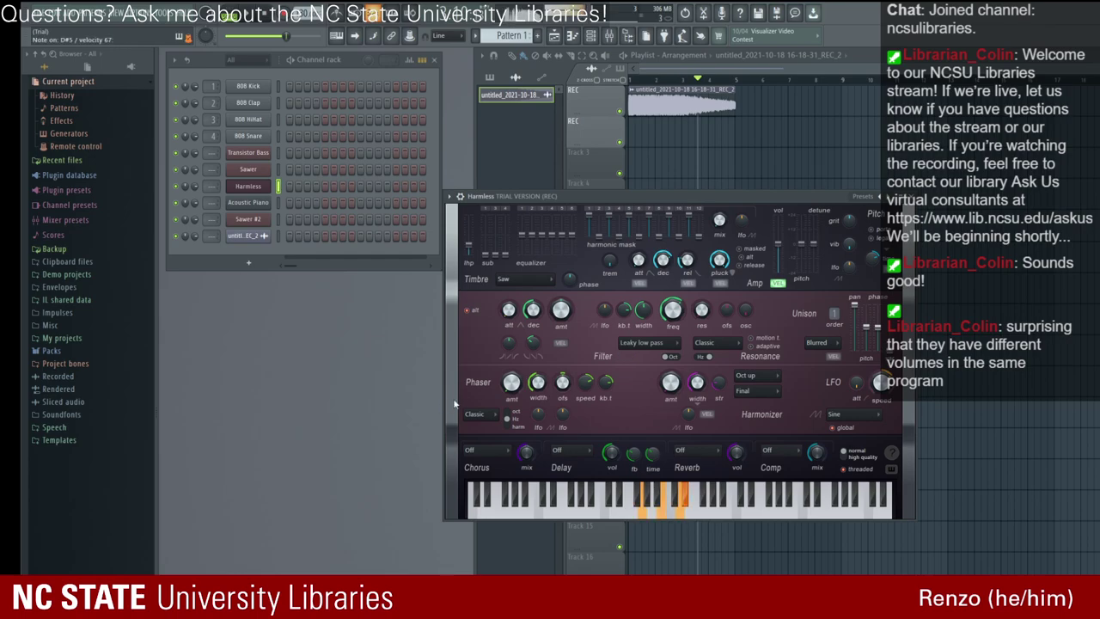
pyautogui.click(908, 196)
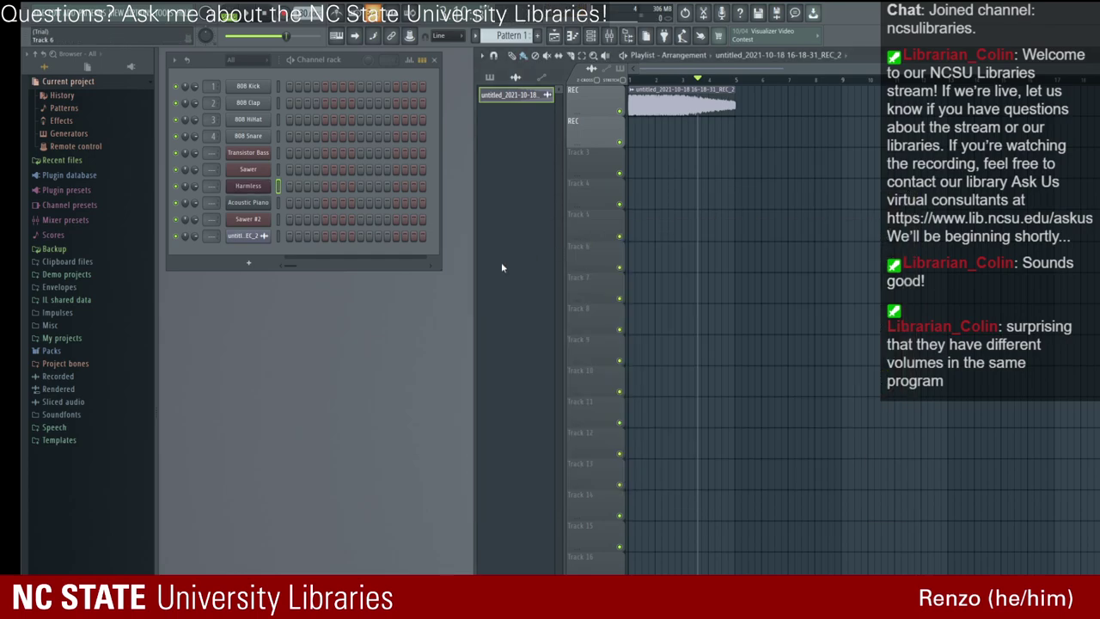
# Step: Audition the Acoustic Piano channel in FLEX, move its window clear of the channel rack, and switch back to Harmless
pyautogui.click(247, 202)
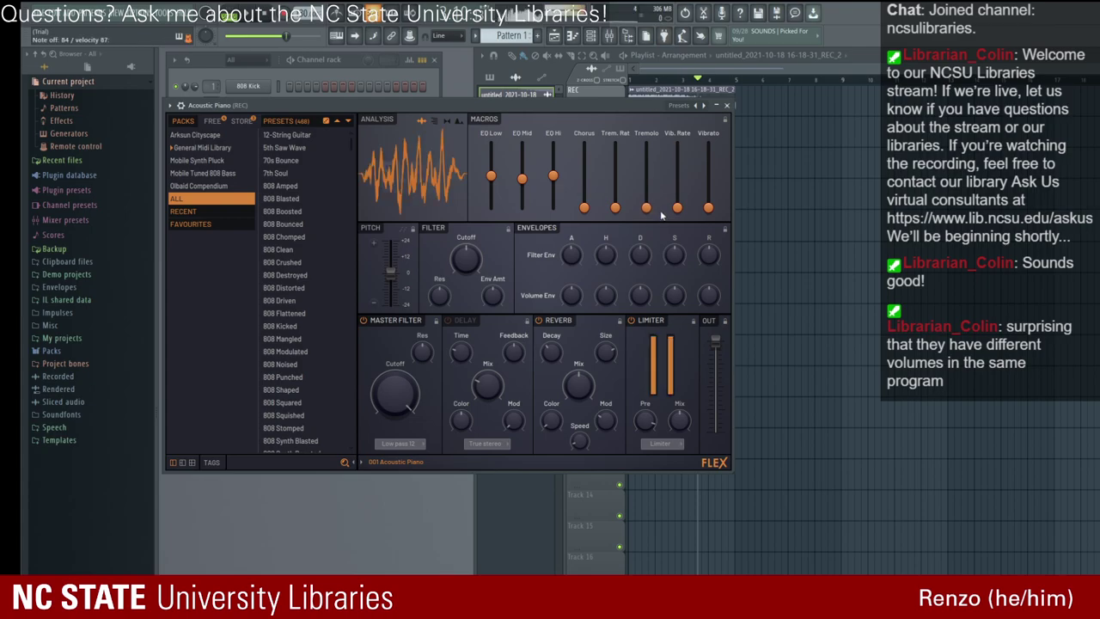
pyautogui.moveTo(427, 105); pyautogui.dragTo(700, 101)
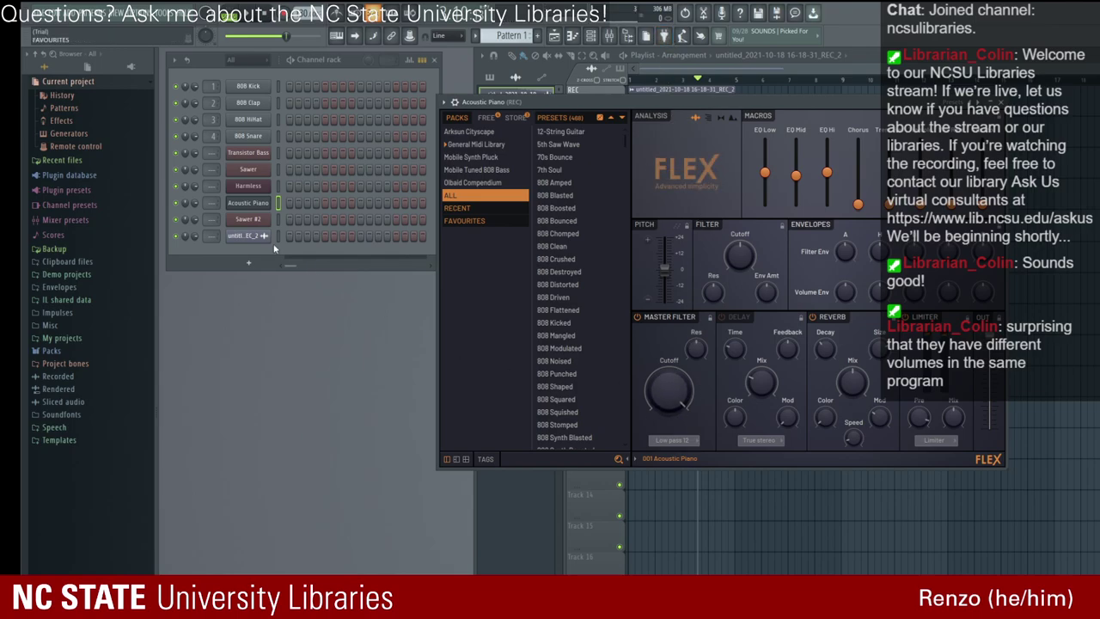
pyautogui.click(247, 186)
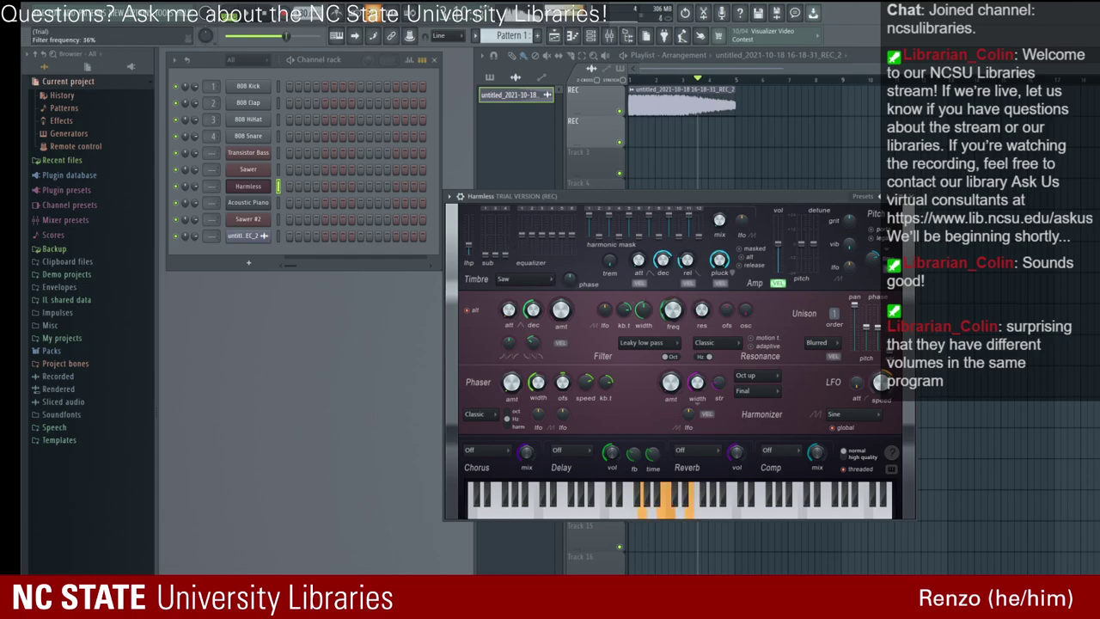
# Step: Vary the Harmless filter frequency while playing chords to compare the tone, finishing at 37%, and close the synth window
pyautogui.moveTo(672, 310); pyautogui.dragTo(672, 319)
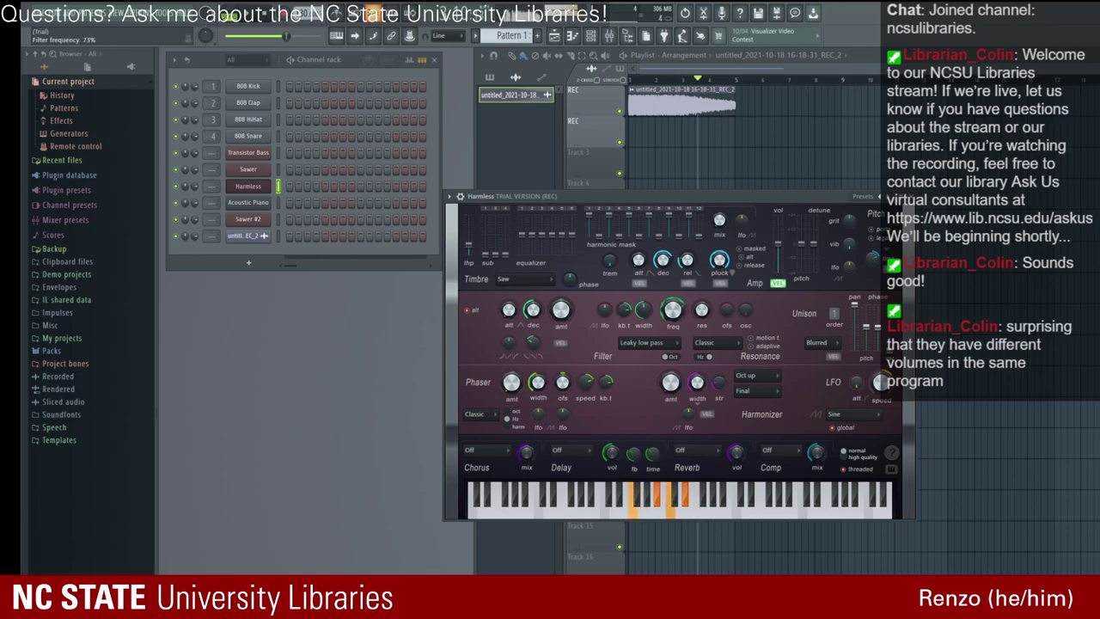
pyautogui.moveTo(673, 310)
pyautogui.mouseDown()
pyautogui.moveTo(672, 293)
pyautogui.moveTo(672, 313)
pyautogui.mouseUp()
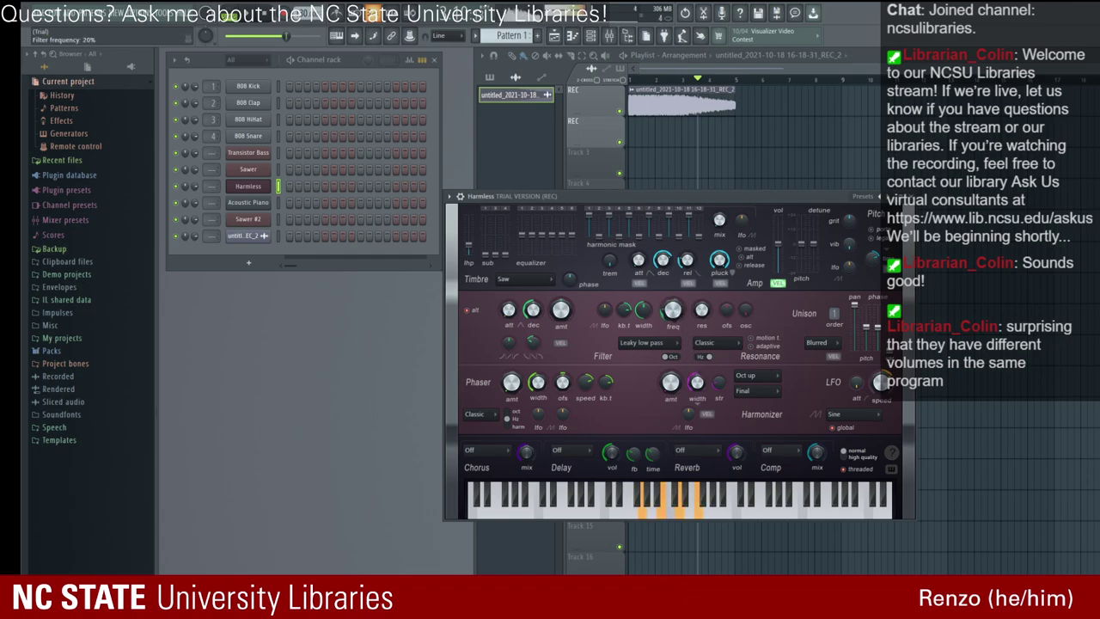
pyautogui.moveTo(672, 310); pyautogui.dragTo(672, 272)
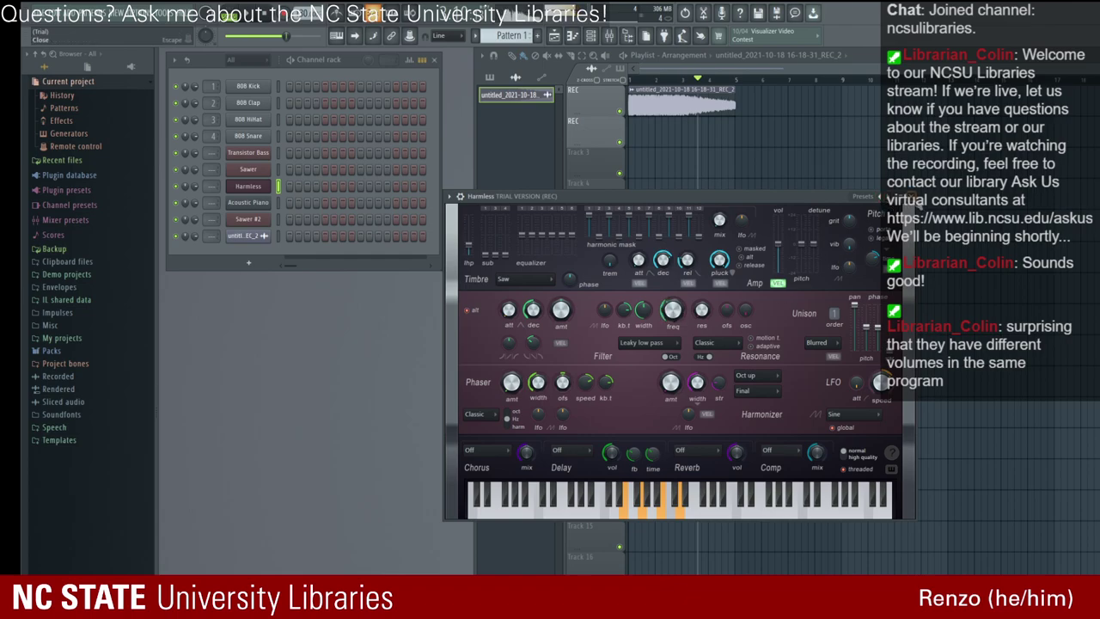
pyautogui.click(908, 197)
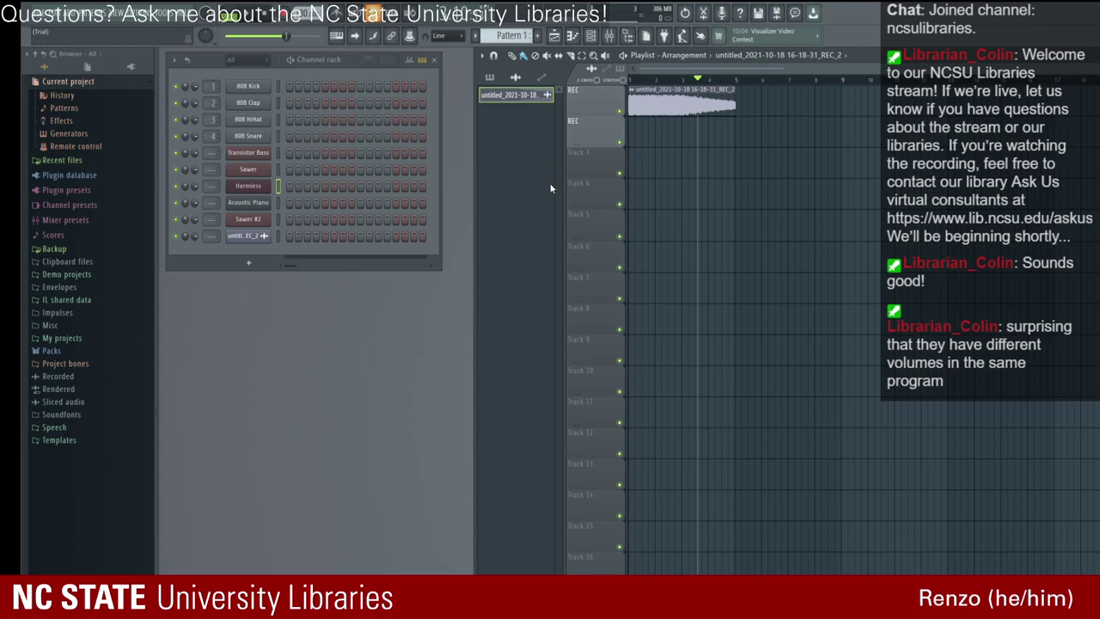
# Step: Delete the existing audio clip and its channel, return the playhead to bar 1, and test notes on Harmless
pyautogui.rightClick(686, 109)
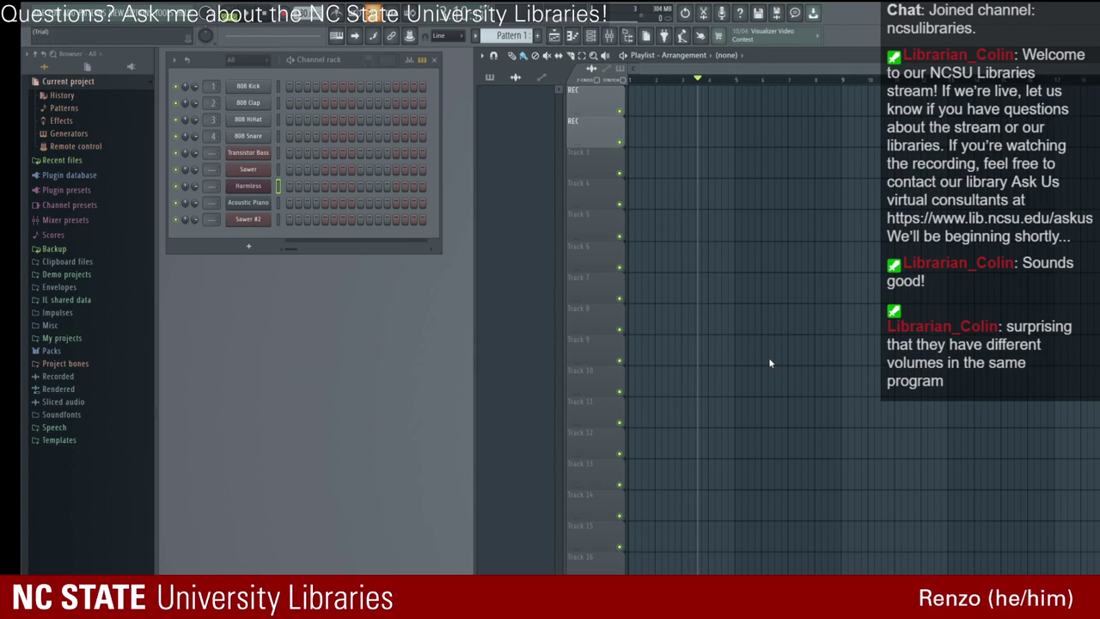
pyautogui.moveTo(701, 77); pyautogui.dragTo(632, 77)
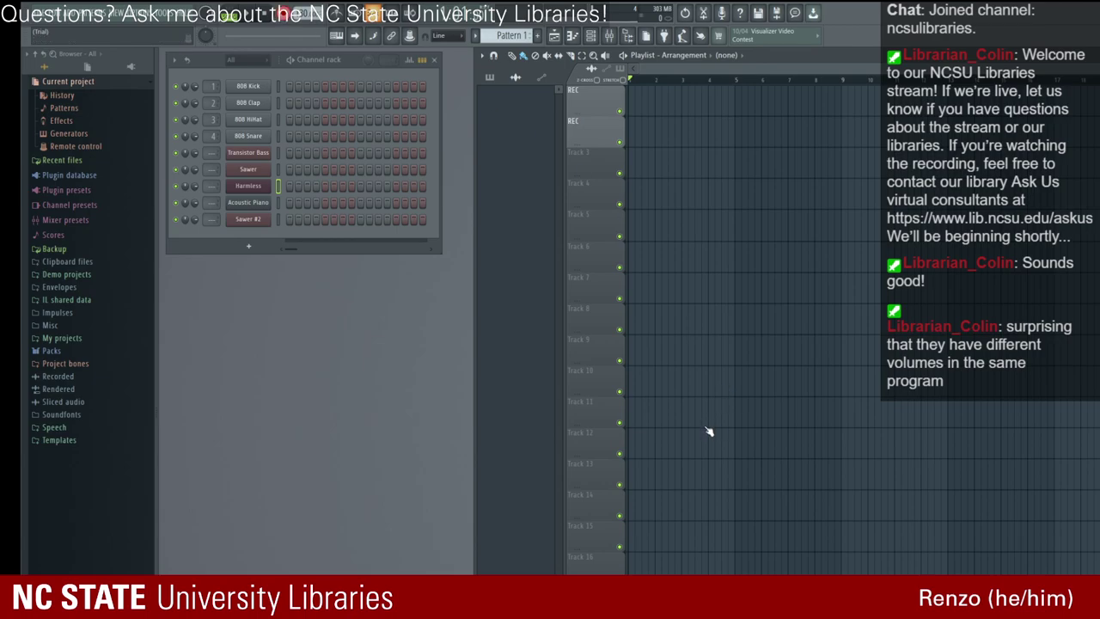
pyautogui.press('z')
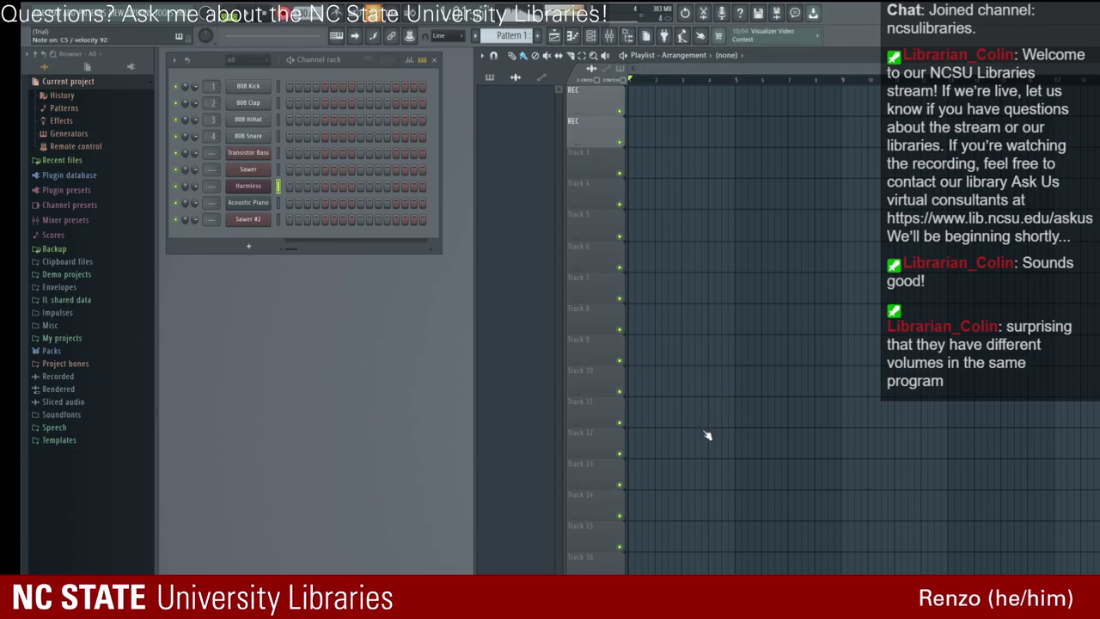
pyautogui.press('c')
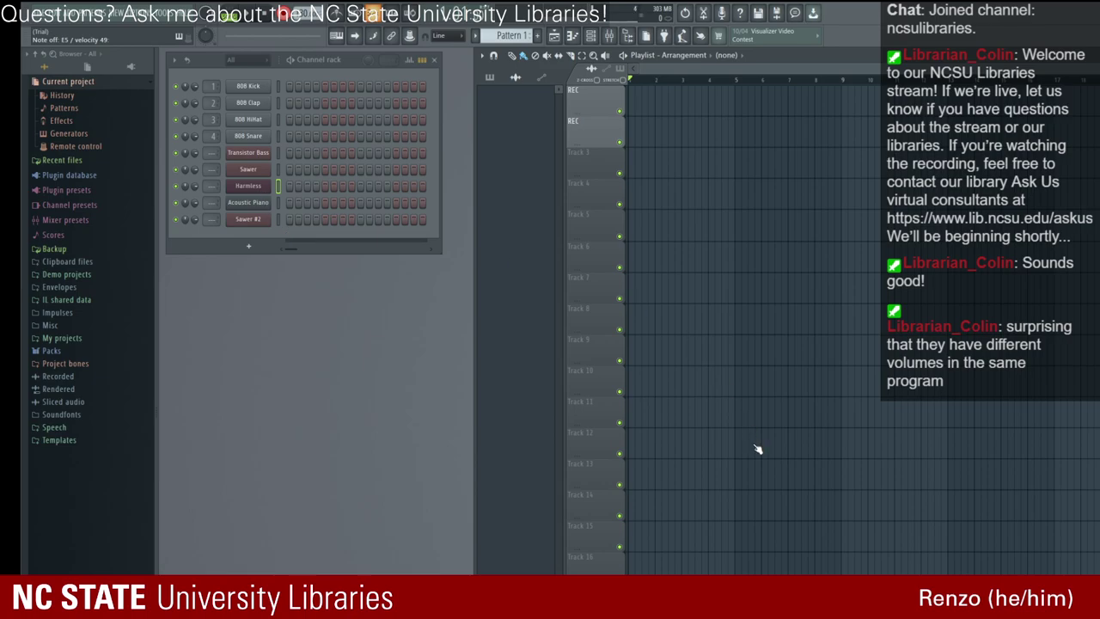
# Step: Record a Harmless chord into the playlist with the filter frequency raised to 65%, closing the synth window and stopping the recording
pyautogui.click(262, 189)
pyautogui.press('space')
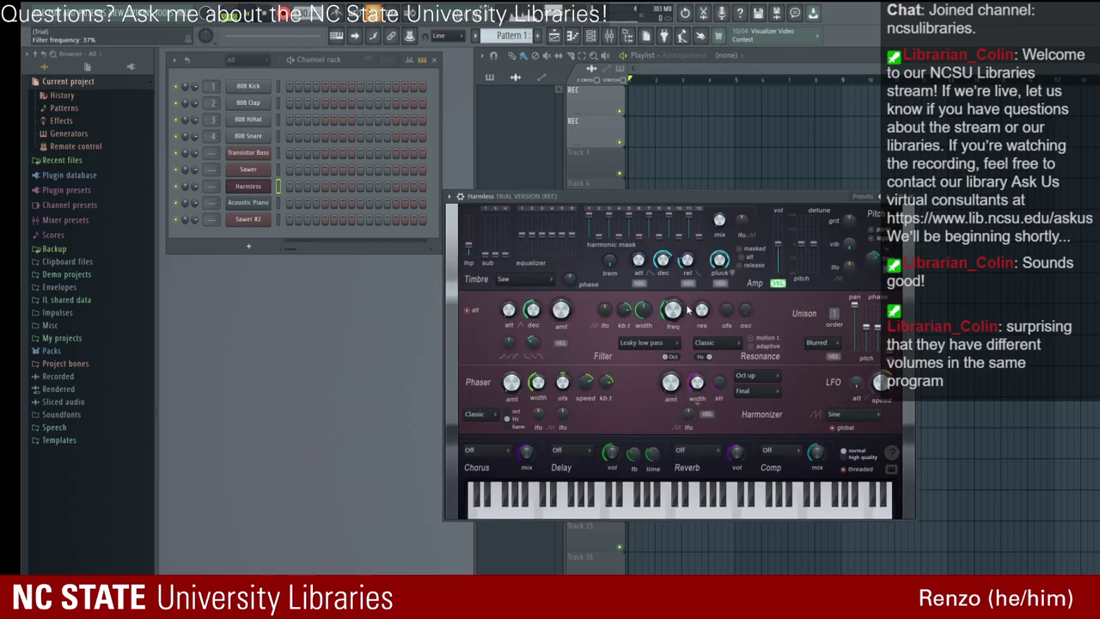
pyautogui.moveTo(673, 316); pyautogui.dragTo(673, 289)
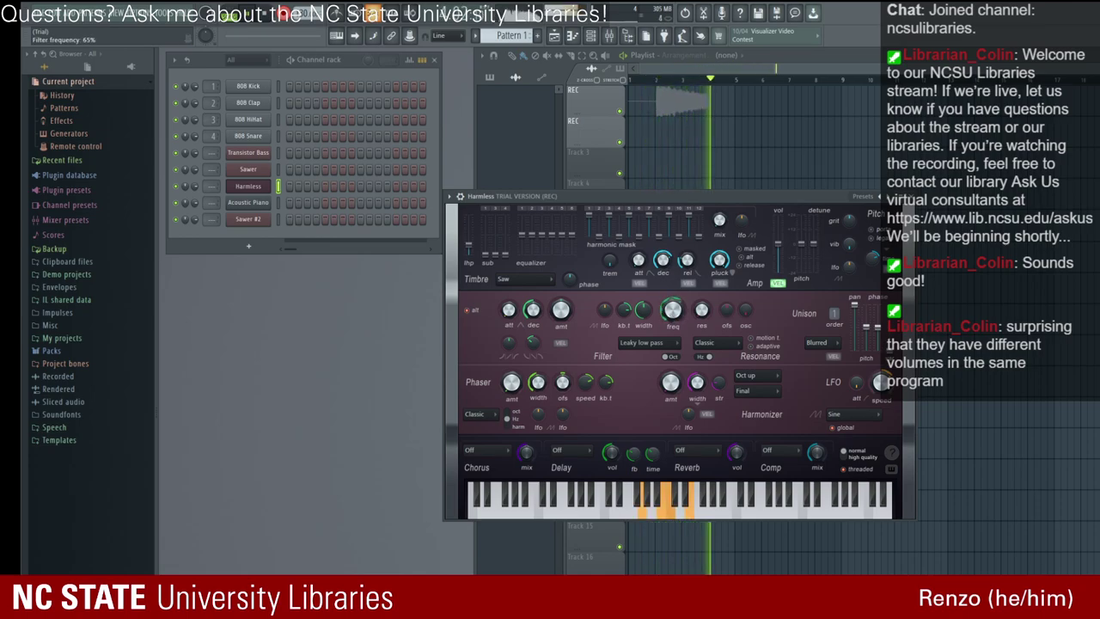
pyautogui.click(894, 196)
pyautogui.press('space')
pyautogui.click(673, 103)
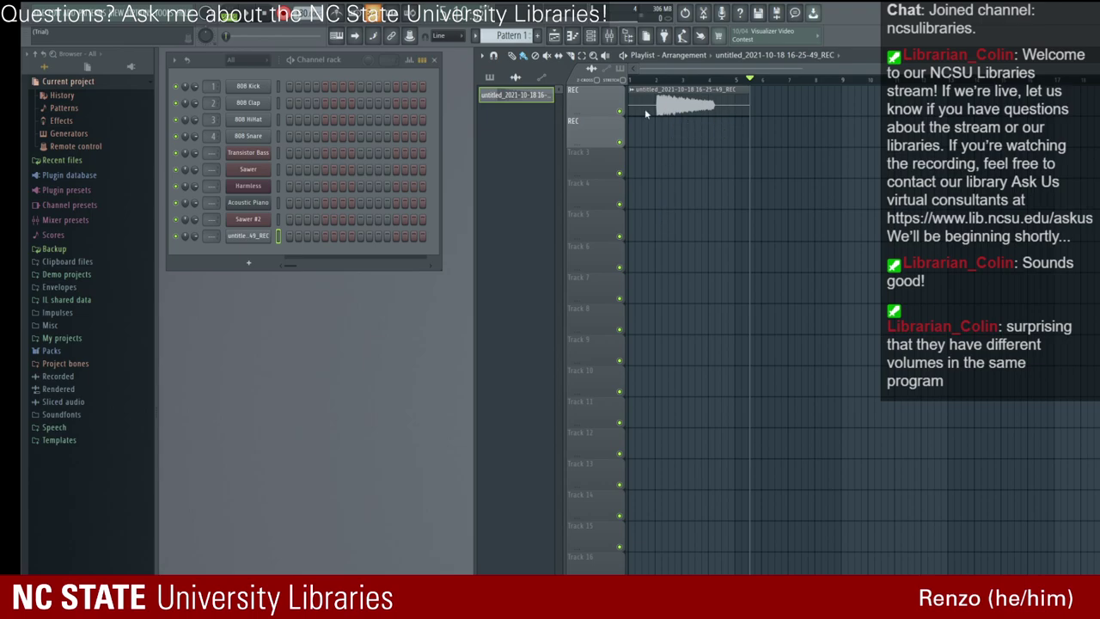
# Step: Open the new recording in Edison and delete the silence after and before the sound
pyautogui.doubleClick(714, 107)
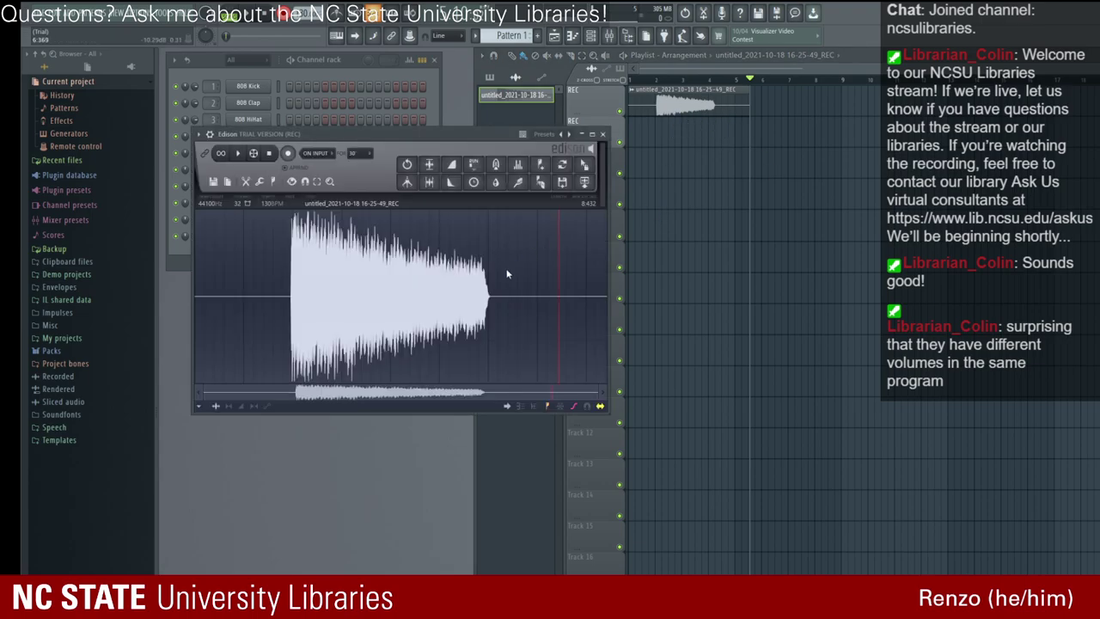
pyautogui.moveTo(487, 284); pyautogui.dragTo(623, 283)
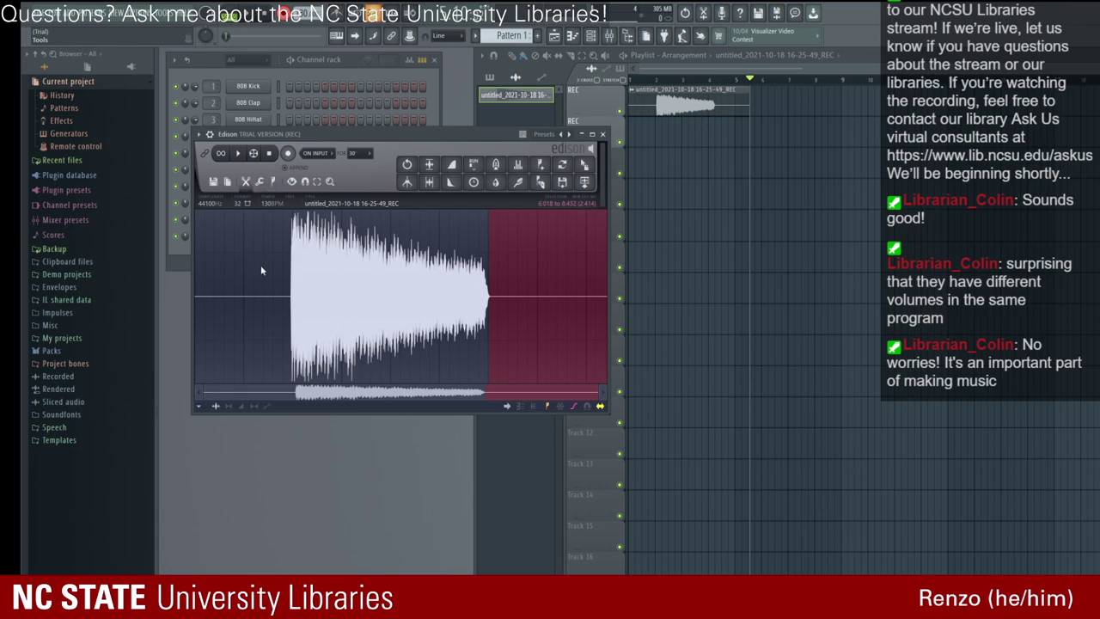
pyautogui.press('Delete')
pyautogui.moveTo(327, 296); pyautogui.dragTo(208, 293)
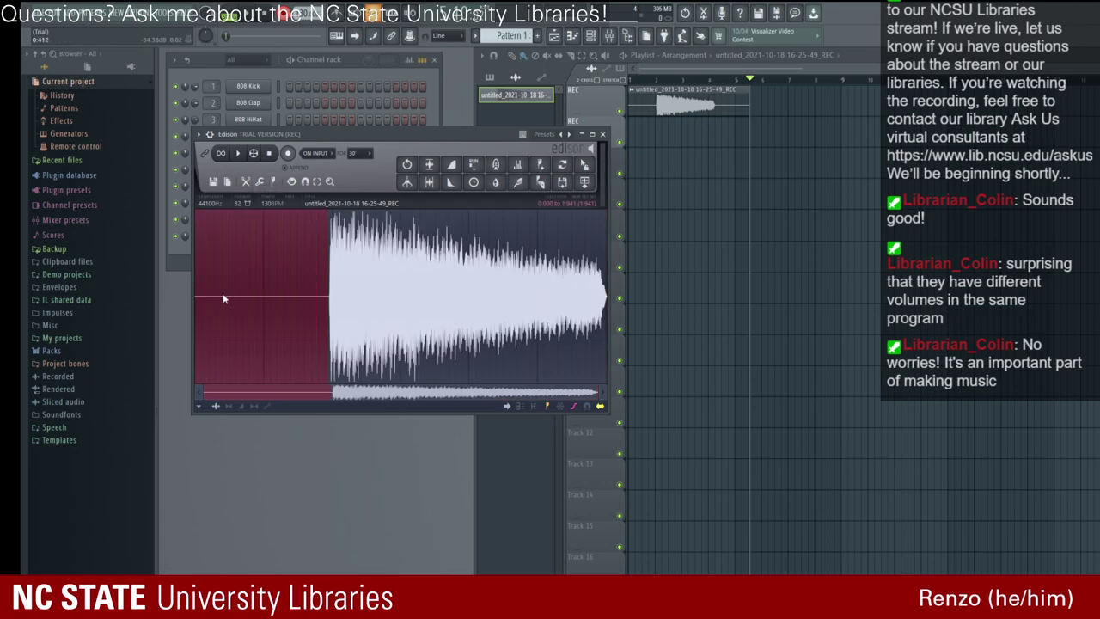
pyautogui.moveTo(325, 276); pyautogui.dragTo(335, 269)
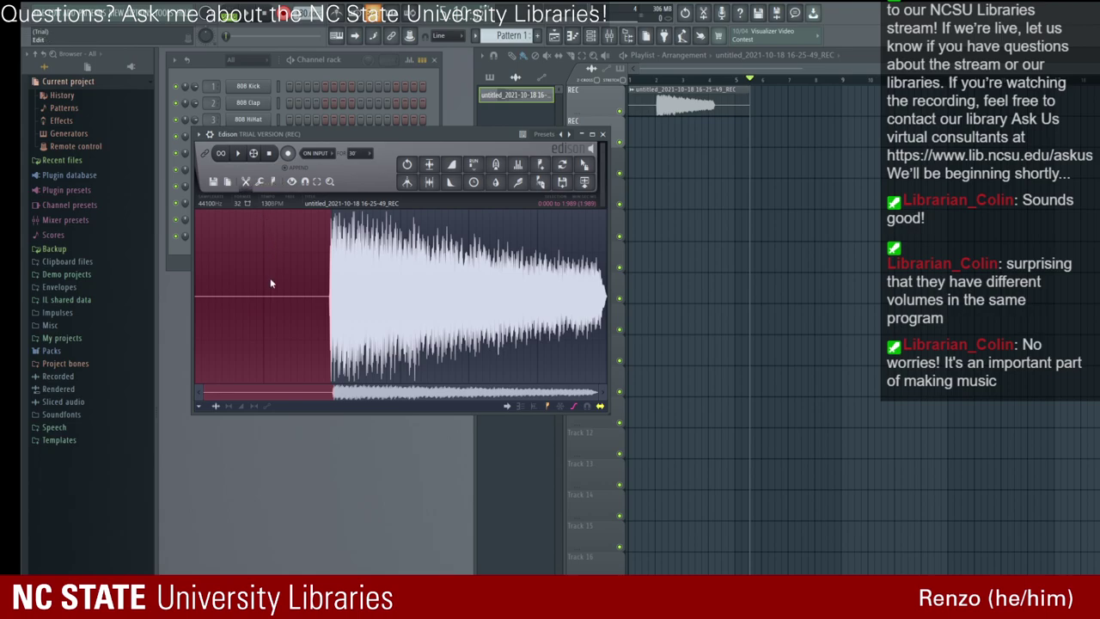
pyautogui.press('Delete')
# Step: Preview the trimmed sample, send it to the playlist, and delete the untrimmed clip from the first track
pyautogui.click(238, 154)
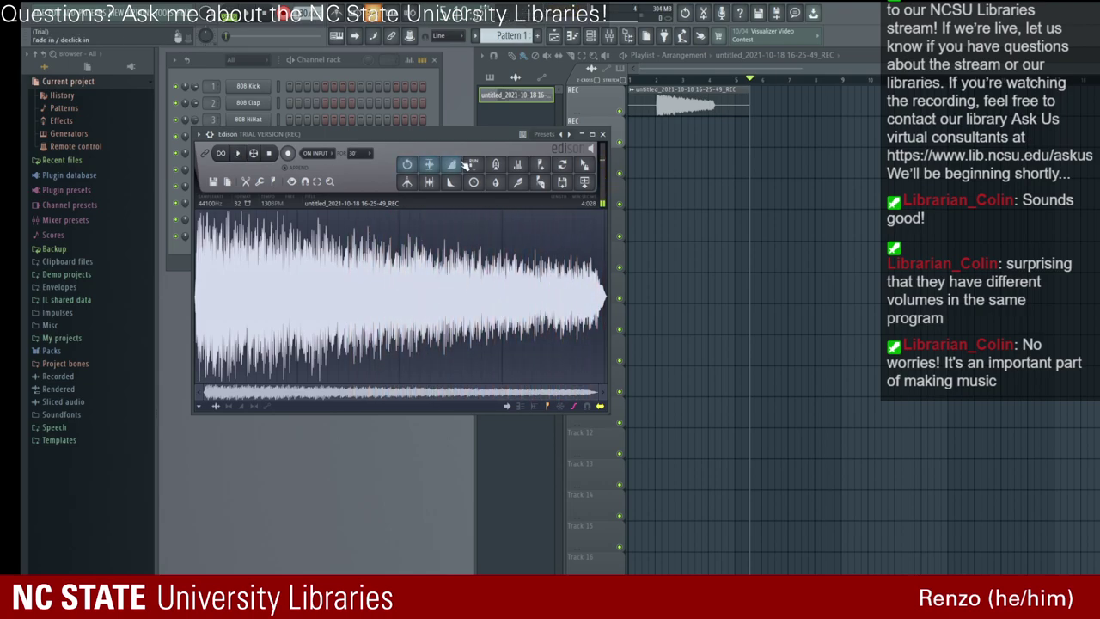
pyautogui.click(585, 164)
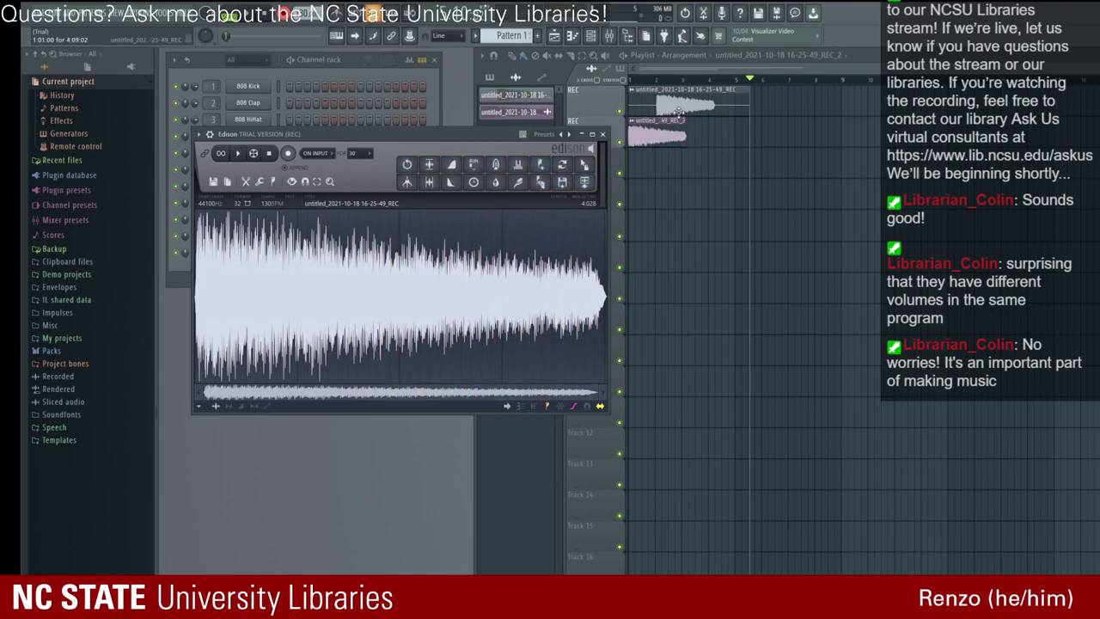
pyautogui.rightClick(673, 104)
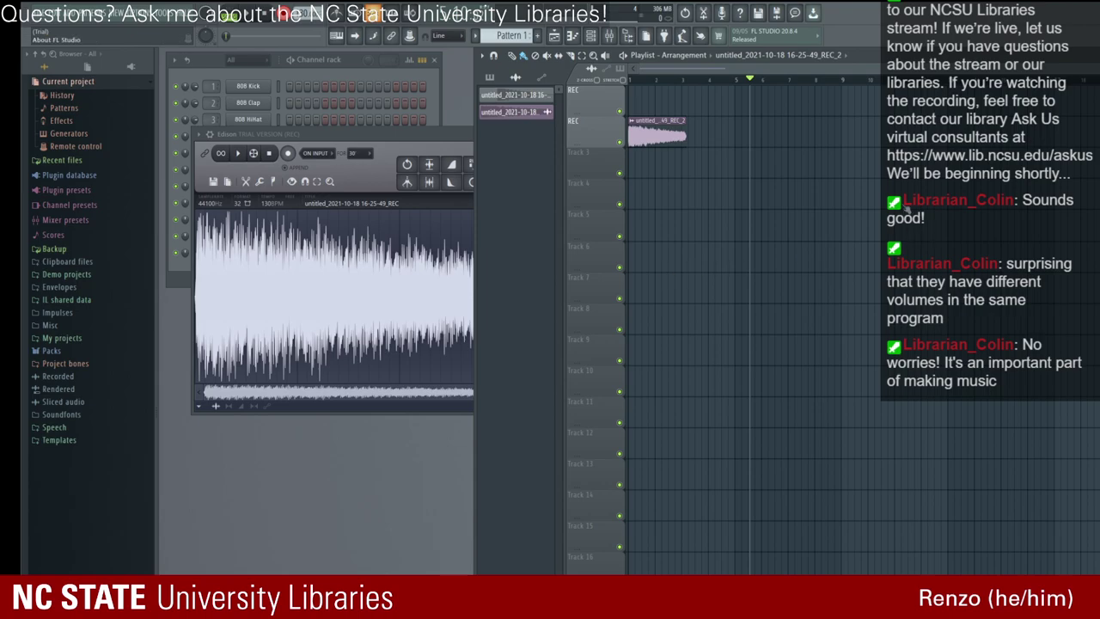
# Step: Close Edison, remove the untrimmed recording's channel, and place the trimmed clip at the start of the first track
pyautogui.click(414, 146)
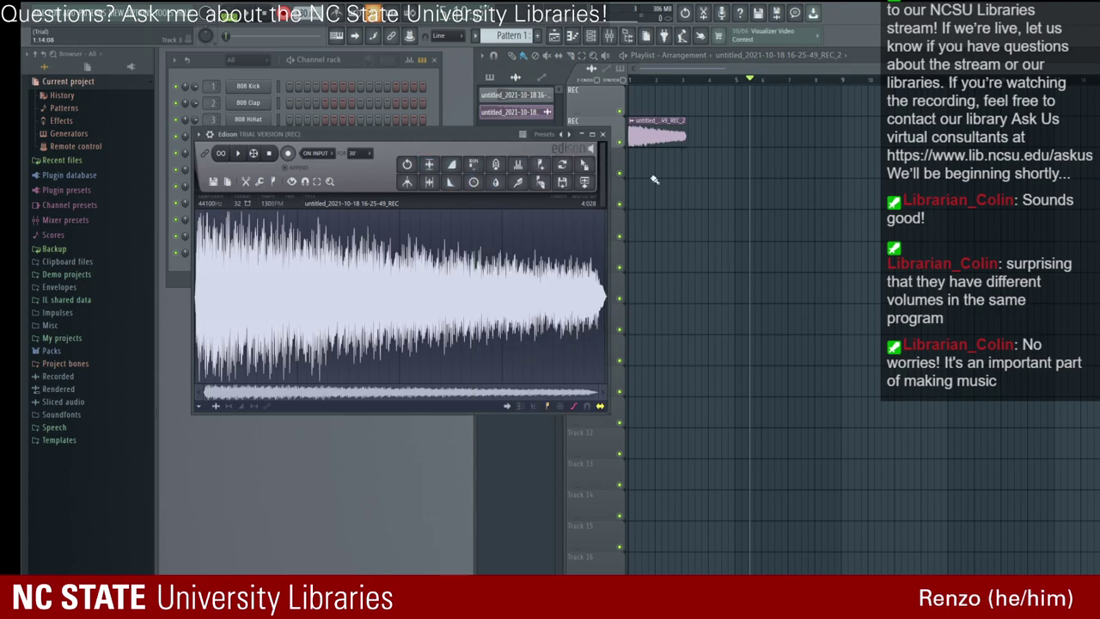
pyautogui.click(603, 134)
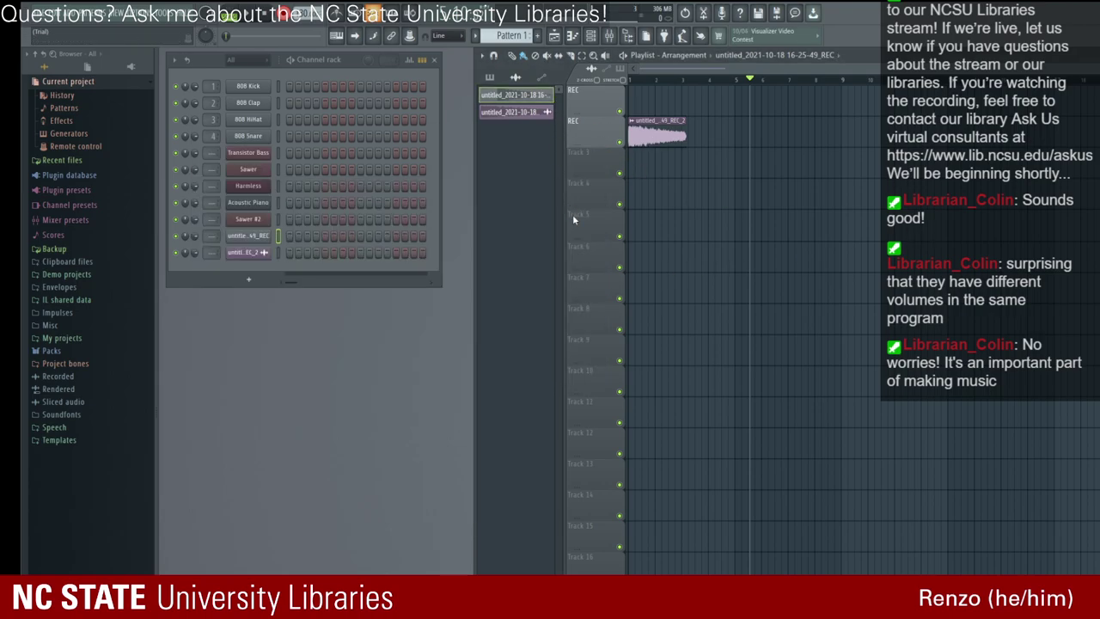
pyautogui.hotkey('ctrl', 'z')
pyautogui.hotkey('ctrl', 'z')
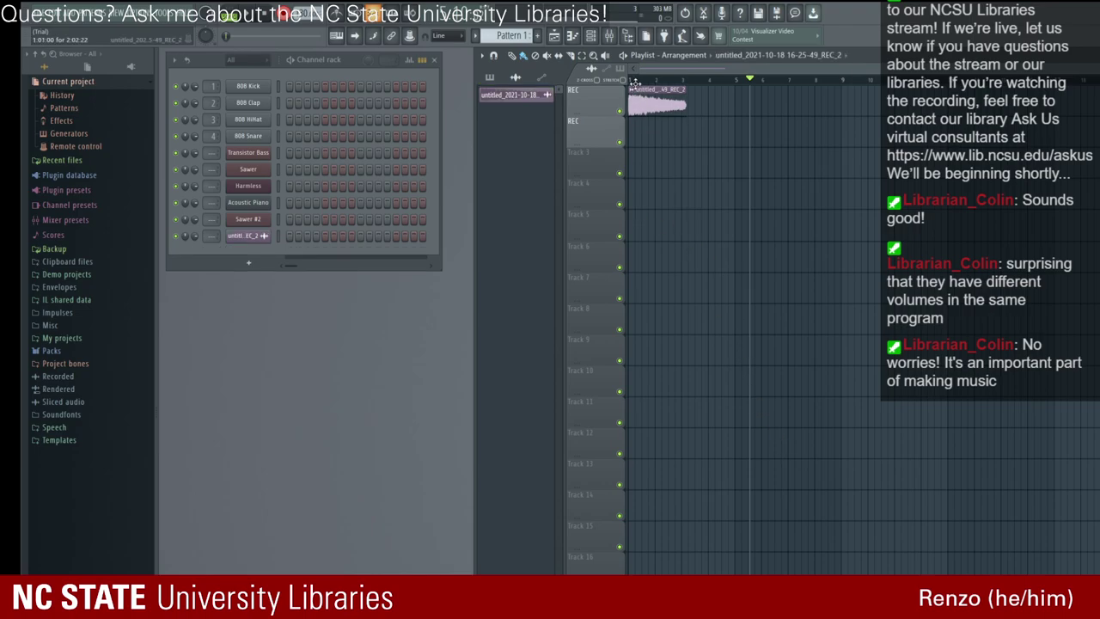
# Step: Play the trimmed clip from the start of the playlist and pause playback
pyautogui.press('space')
pyautogui.press('space')
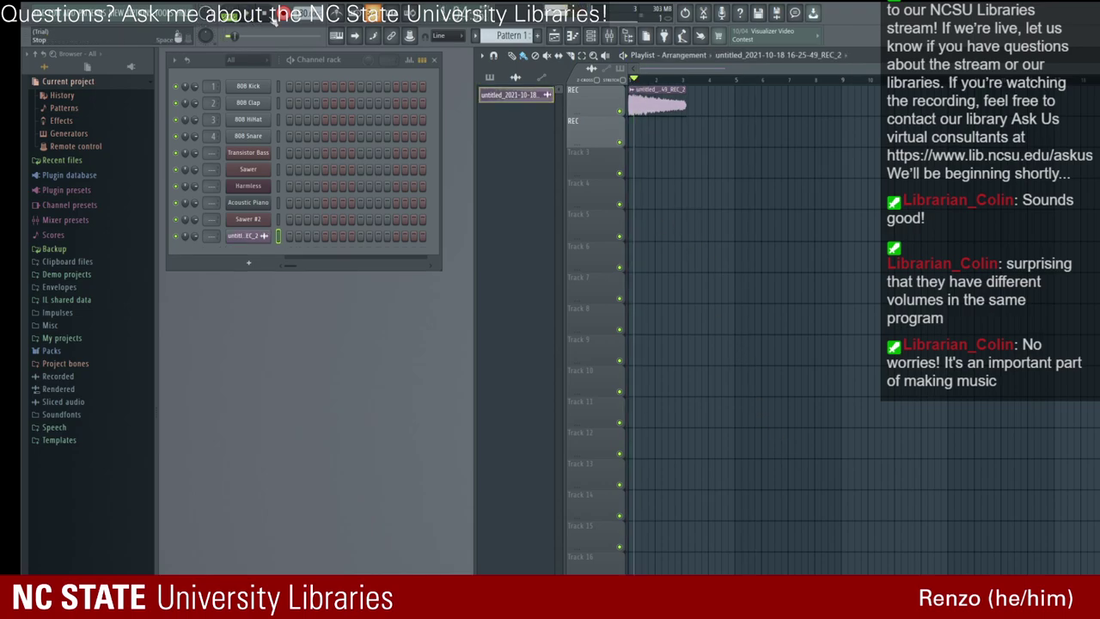
pyautogui.press('space')
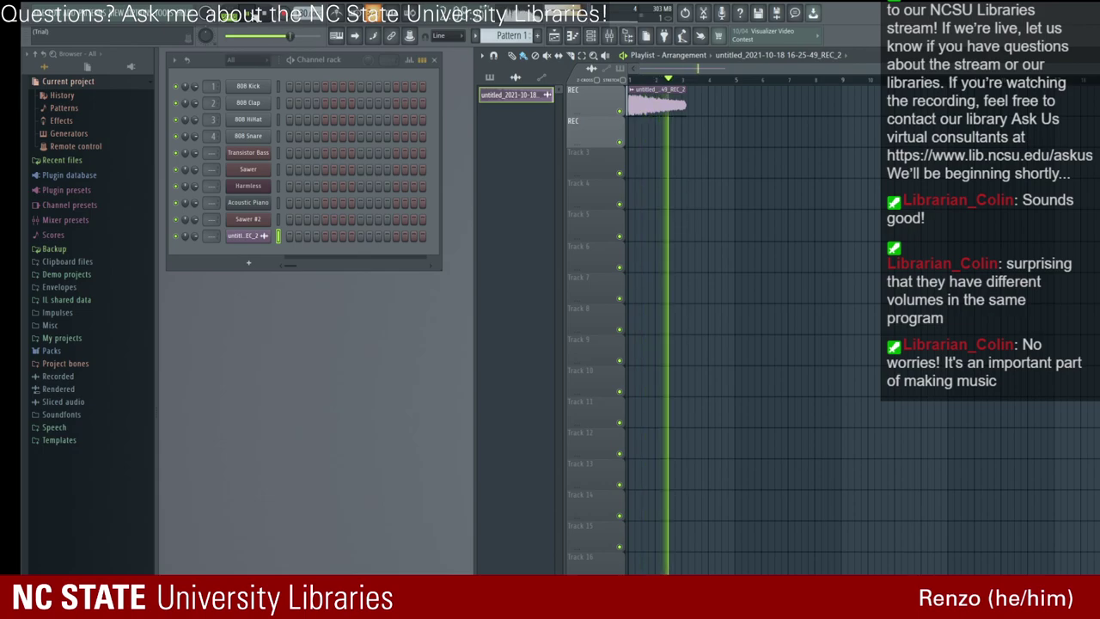
pyautogui.press('space')
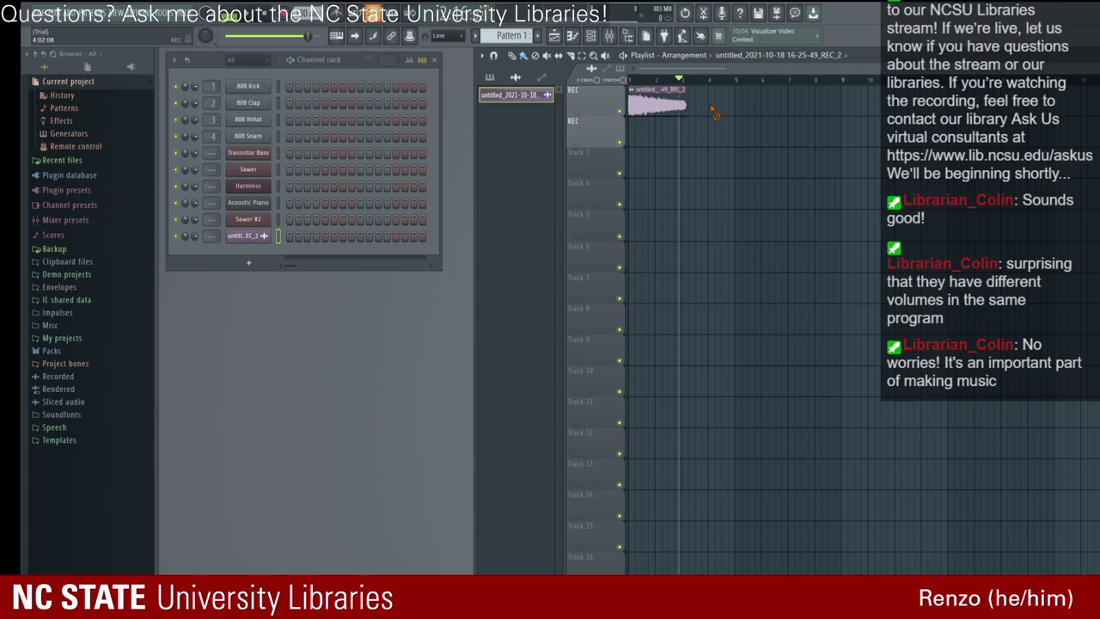
# Step: Place a second copy of the trimmed clip directly after the first and play across the join between them
pyautogui.moveTo(715, 108); pyautogui.dragTo(702, 103)
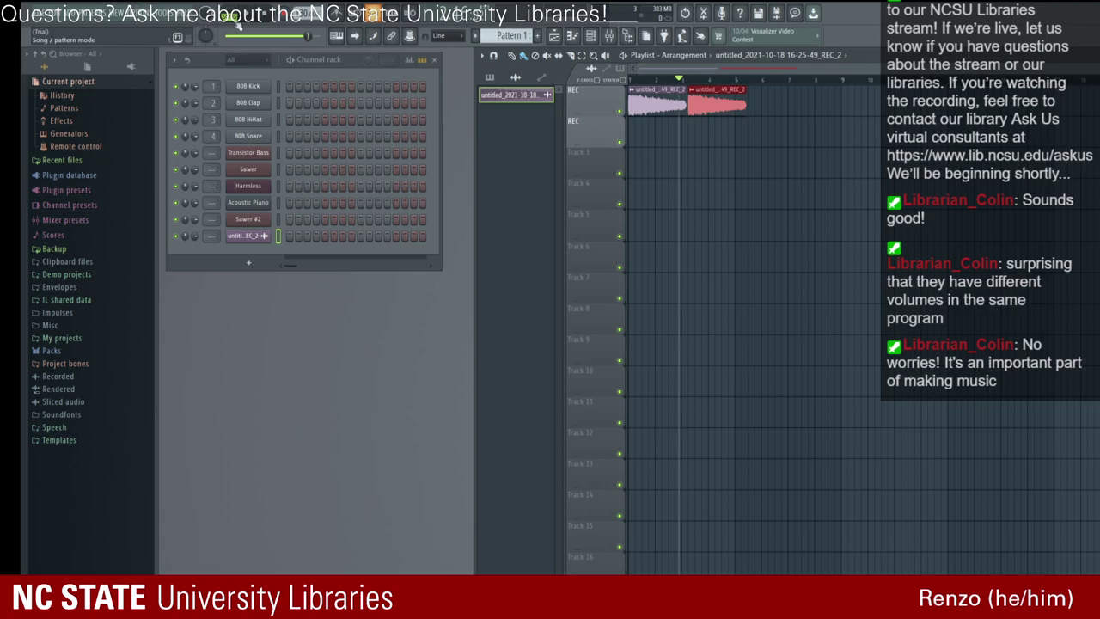
pyautogui.click(684, 84)
pyautogui.moveTo(683, 84); pyautogui.dragTo(662, 84)
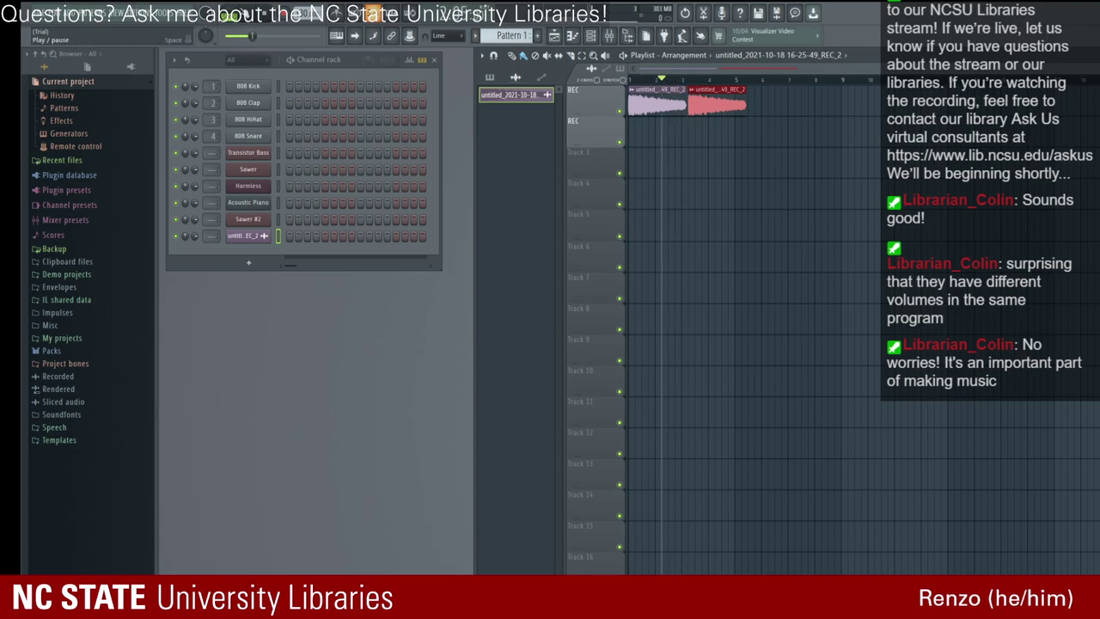
pyautogui.press('space')
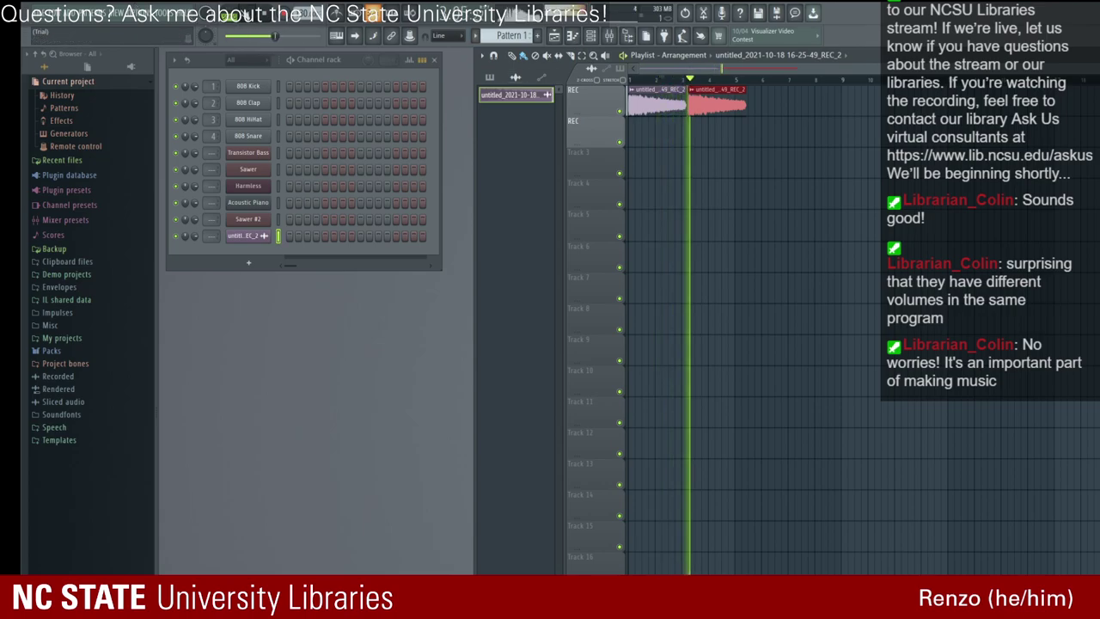
pyautogui.press('space')
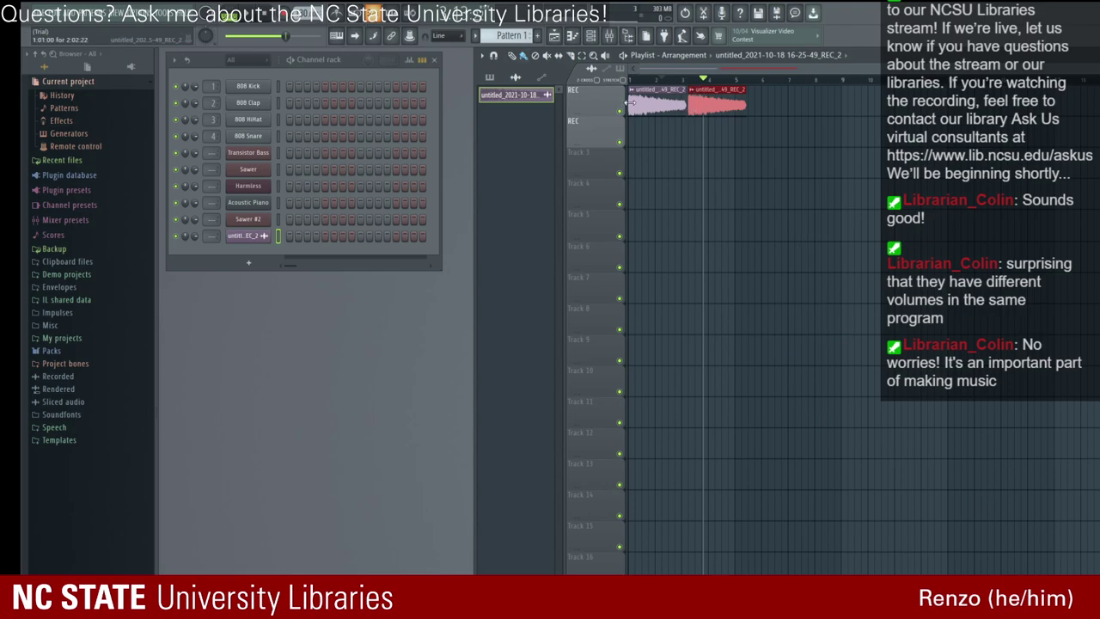
pyautogui.click(656, 79)
pyautogui.click(648, 79)
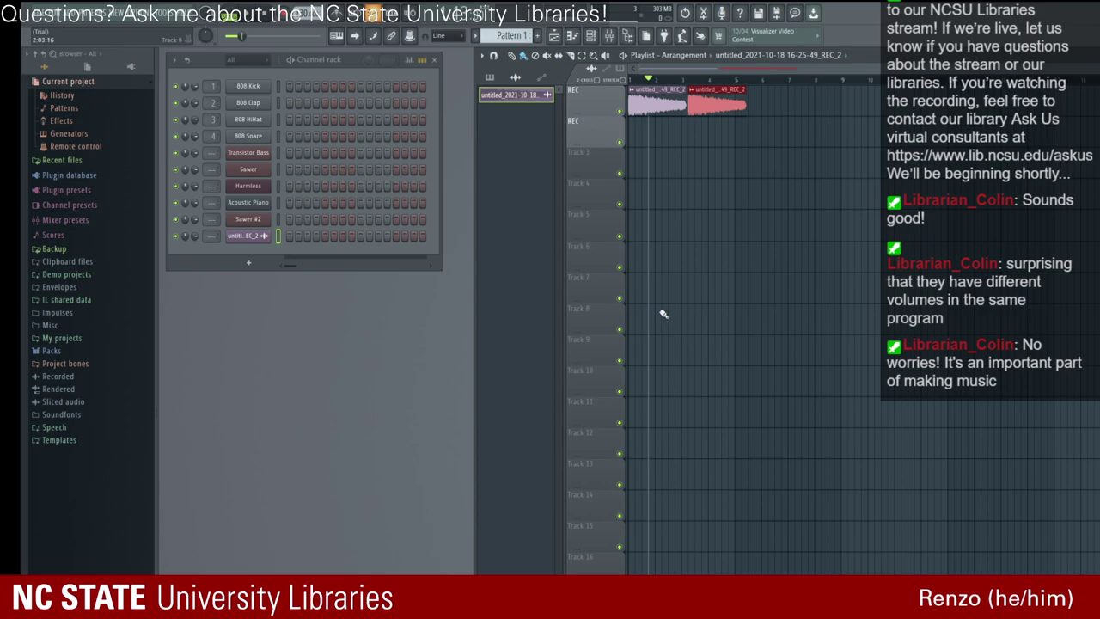
# Step: View the audio clip's channel settings, then audition Sawer #2, closing each window
pyautogui.click(246, 235)
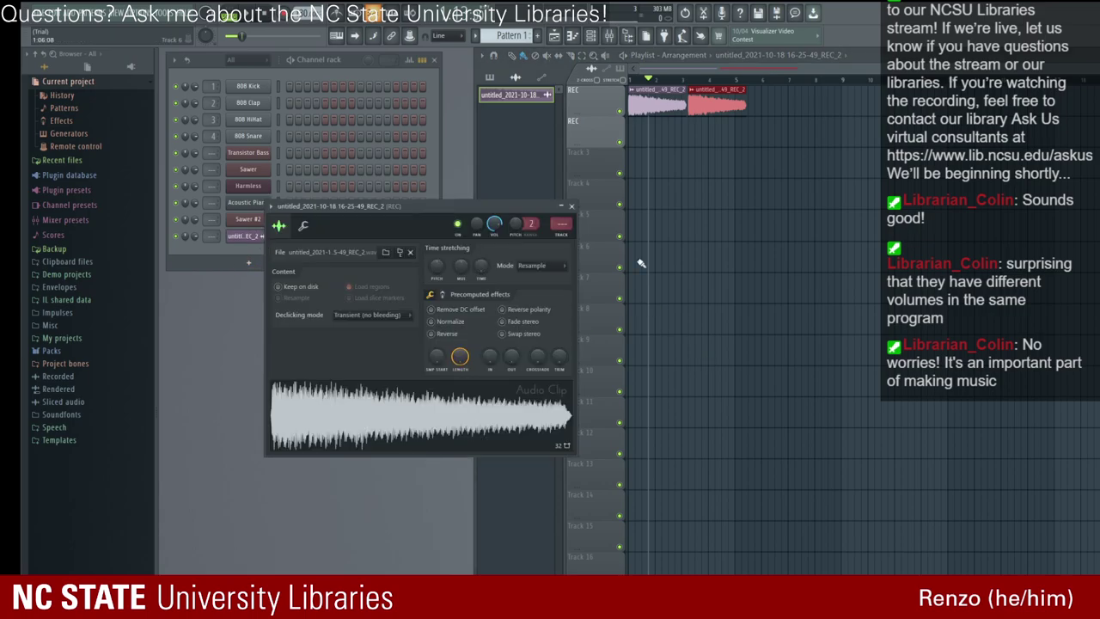
pyautogui.click(572, 207)
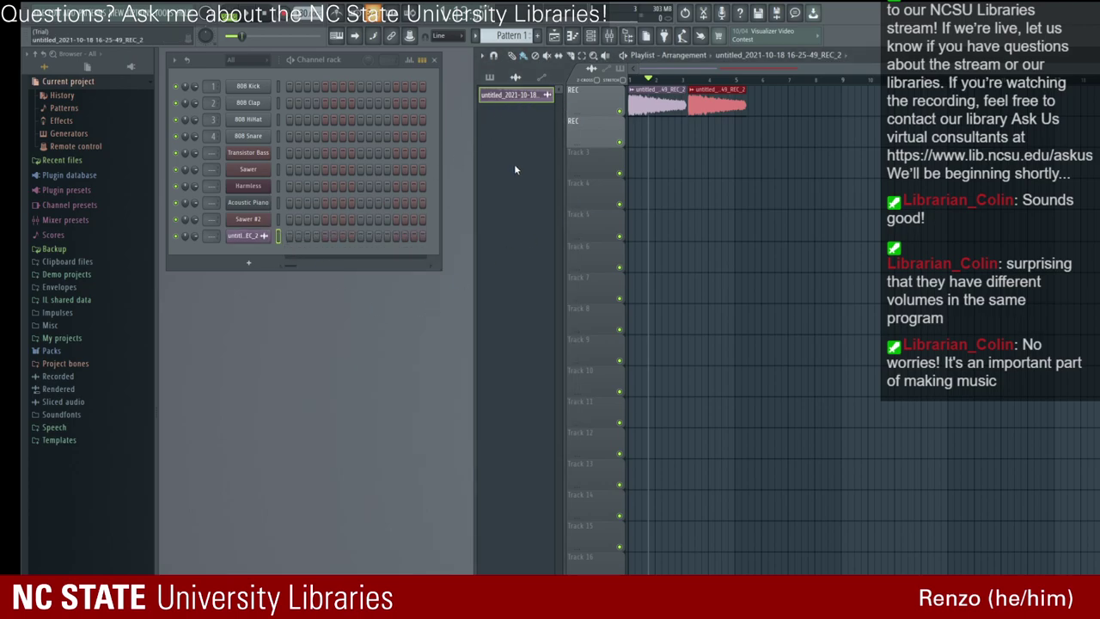
pyautogui.click(248, 220)
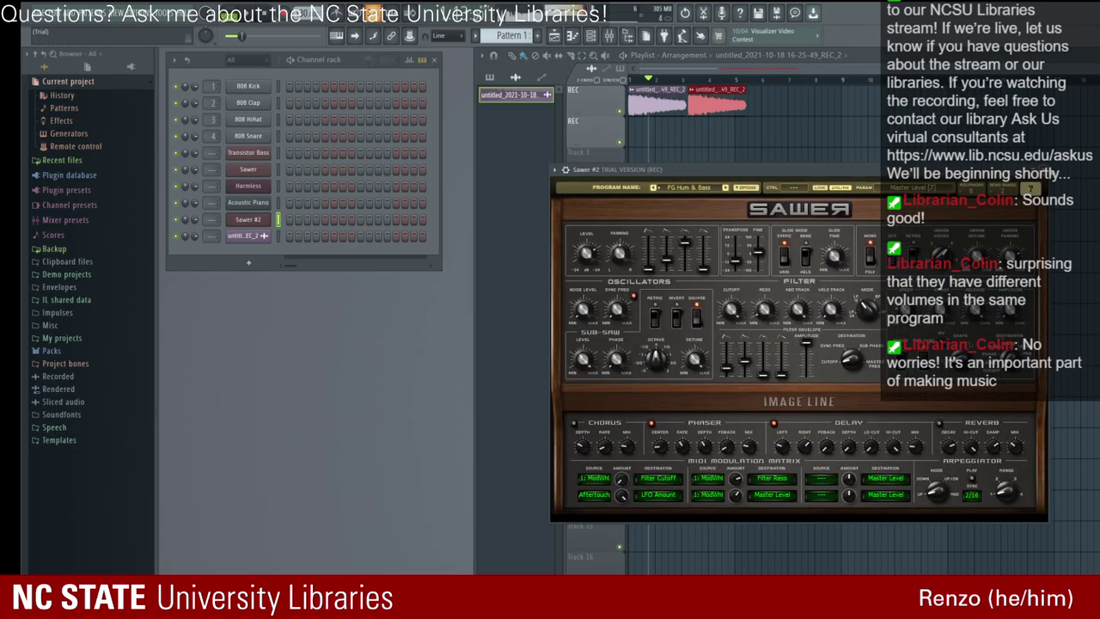
pyautogui.click(713, 95)
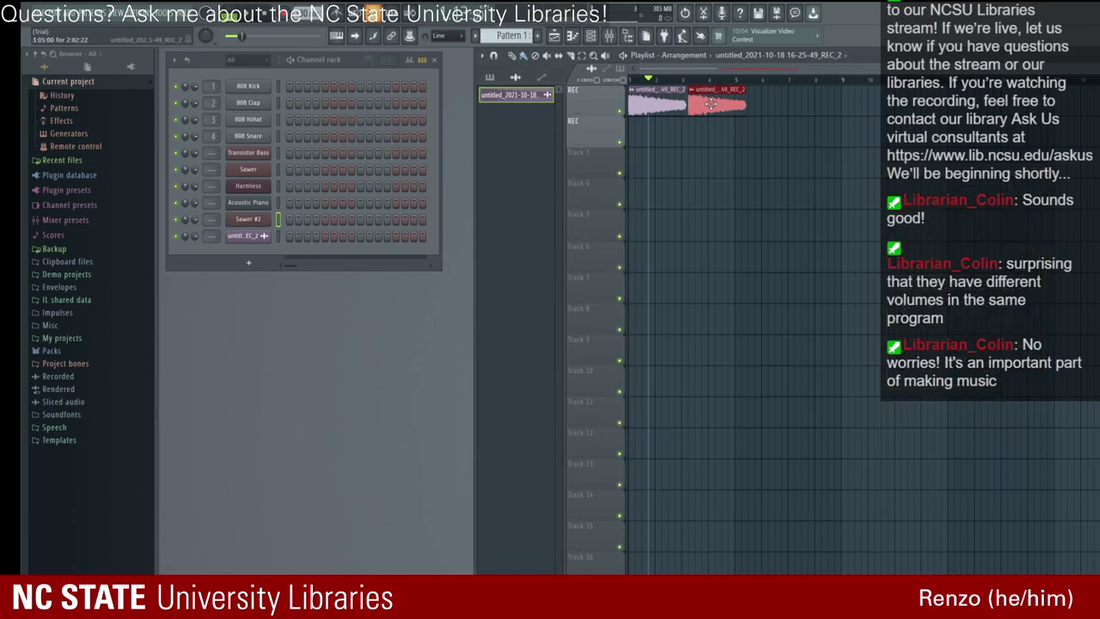
# Step: Lower the Harmless filter frequency to 25% while playing a chord
pyautogui.click(248, 185)
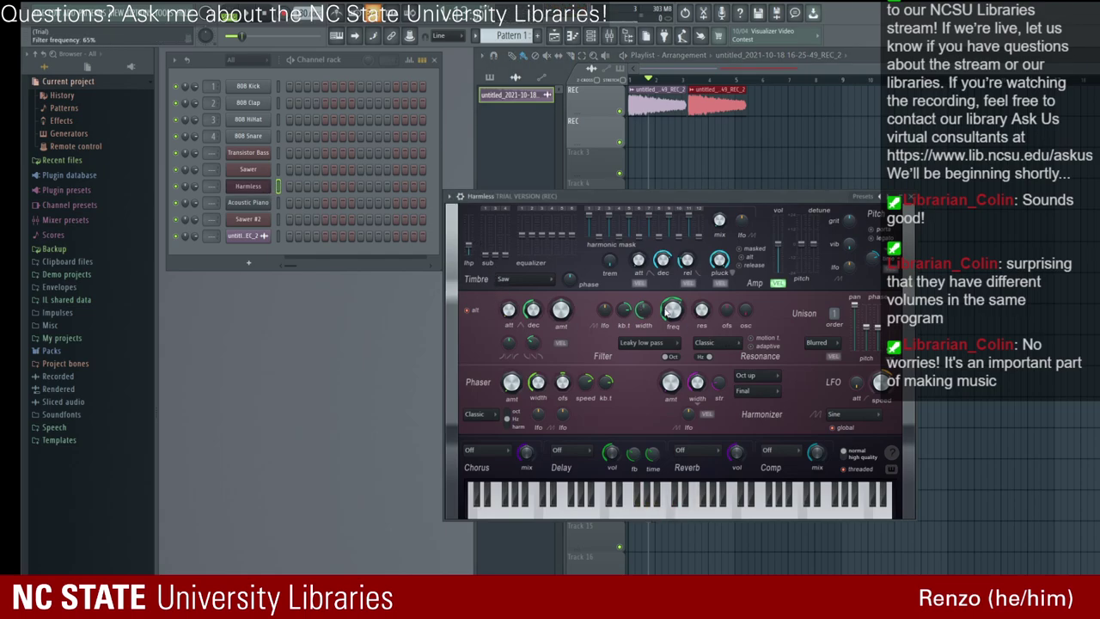
pyautogui.moveTo(666, 314); pyautogui.dragTo(665, 332)
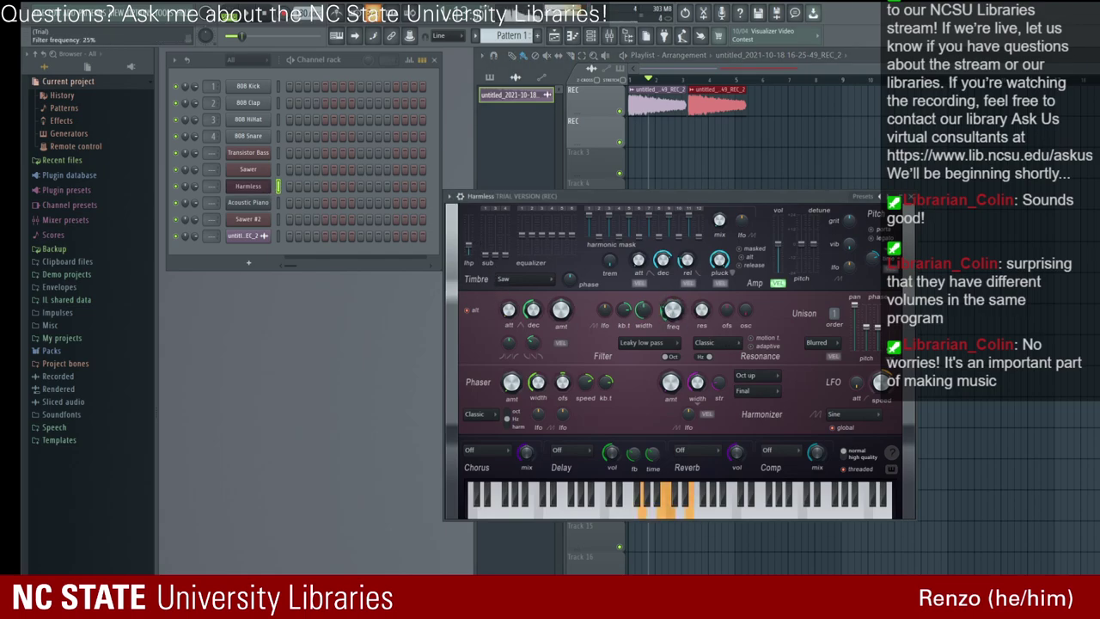
# Step: Vary the Harmless filter frequency while auditioning a chord, and close the plugin
pyautogui.moveTo(672, 309); pyautogui.dragTo(673, 320)
pyautogui.moveTo(672, 310); pyautogui.dragTo(672, 315)
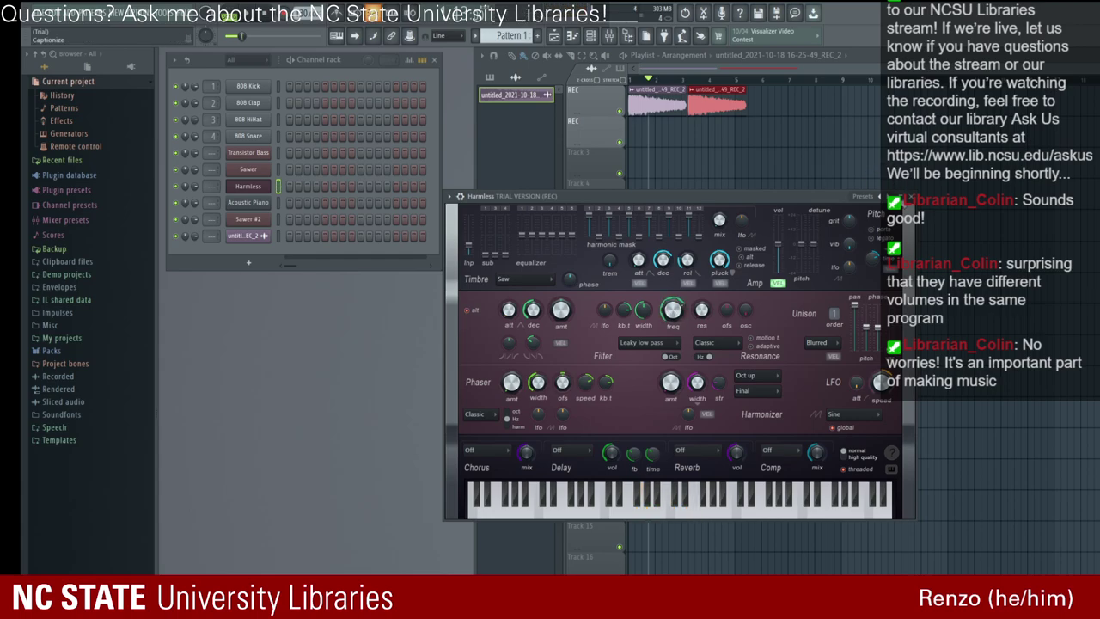
pyautogui.click(738, 123)
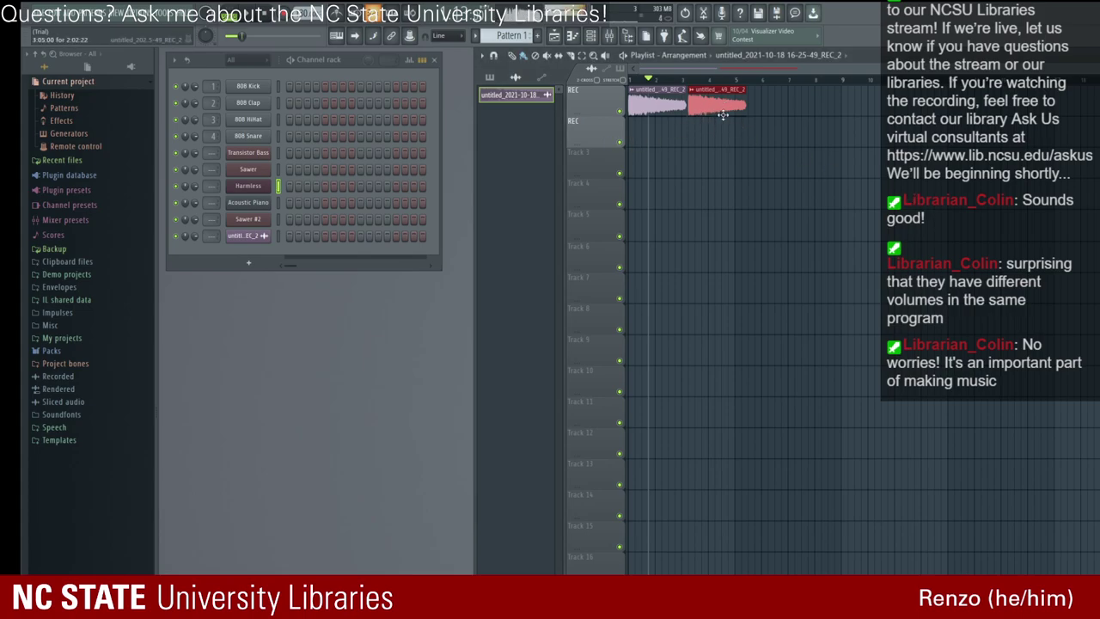
# Step: Delete the second clip copy, record a new Harmless take onto the second playlist track while raising the filter frequency, and play it back
pyautogui.rightClick(705, 113)
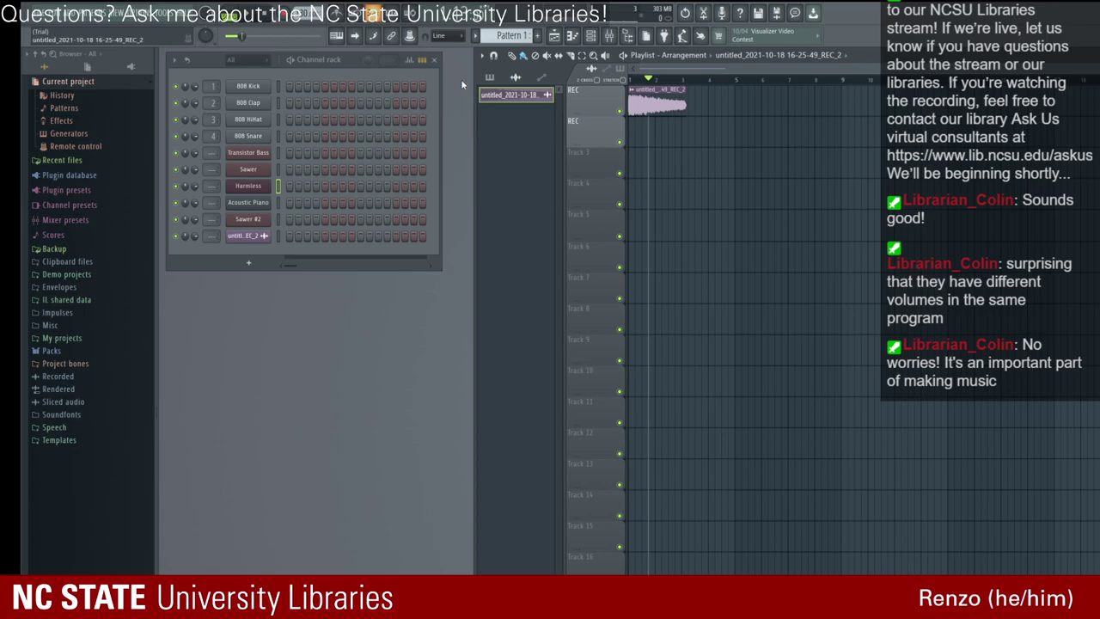
pyautogui.click(248, 186)
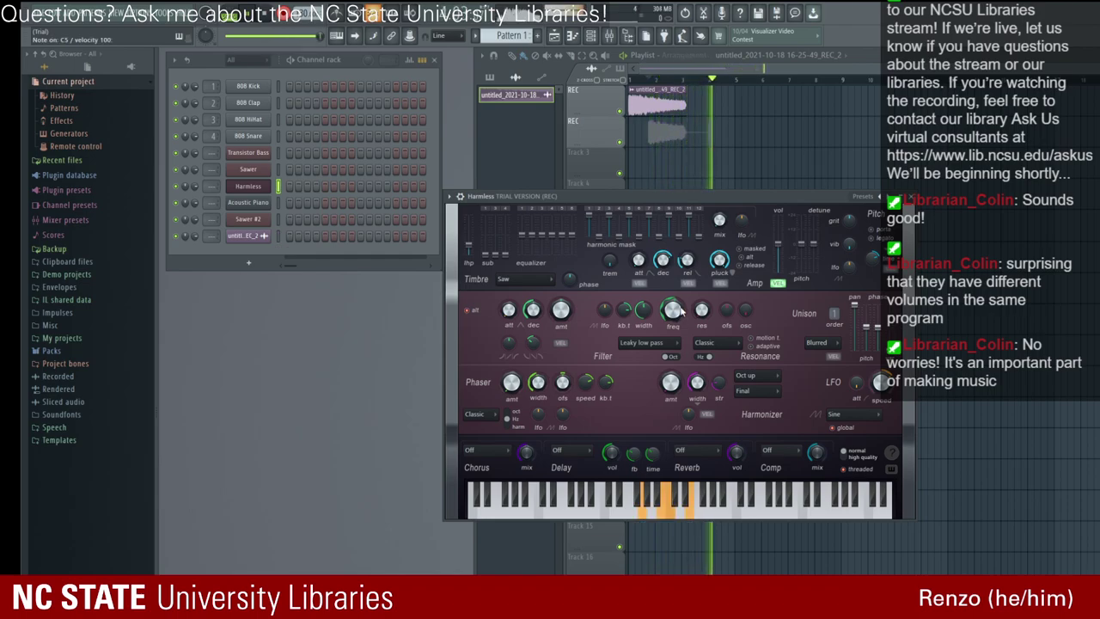
pyautogui.moveTo(679, 314)
pyautogui.mouseDown()
pyautogui.moveTo(679, 336)
pyautogui.moveTo(679, 293)
pyautogui.mouseUp()
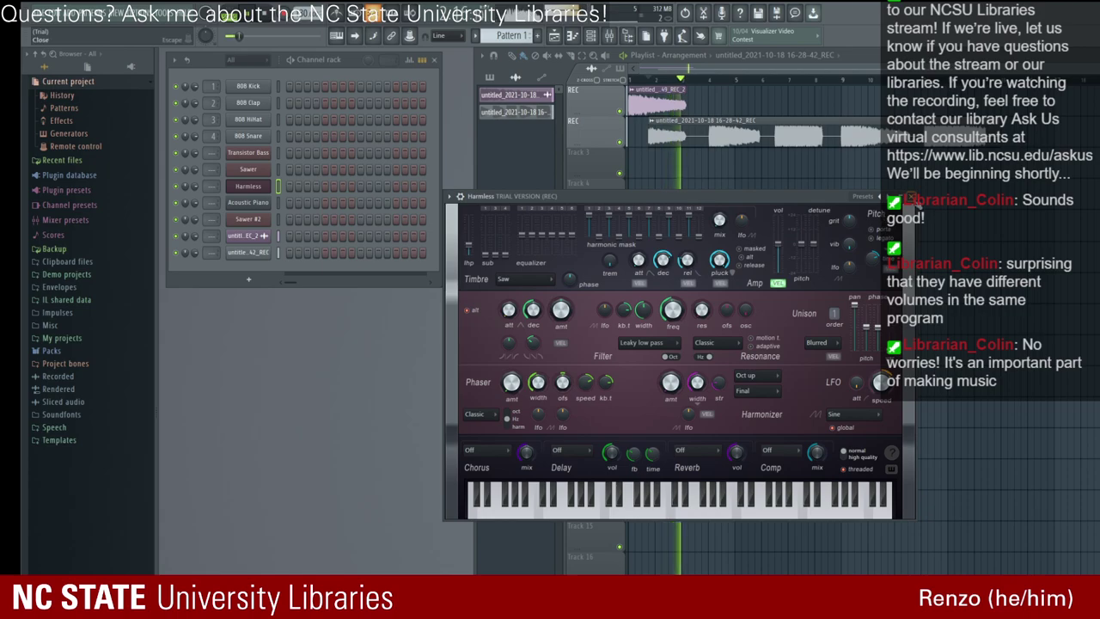
pyautogui.press('Escape')
pyautogui.press('space')
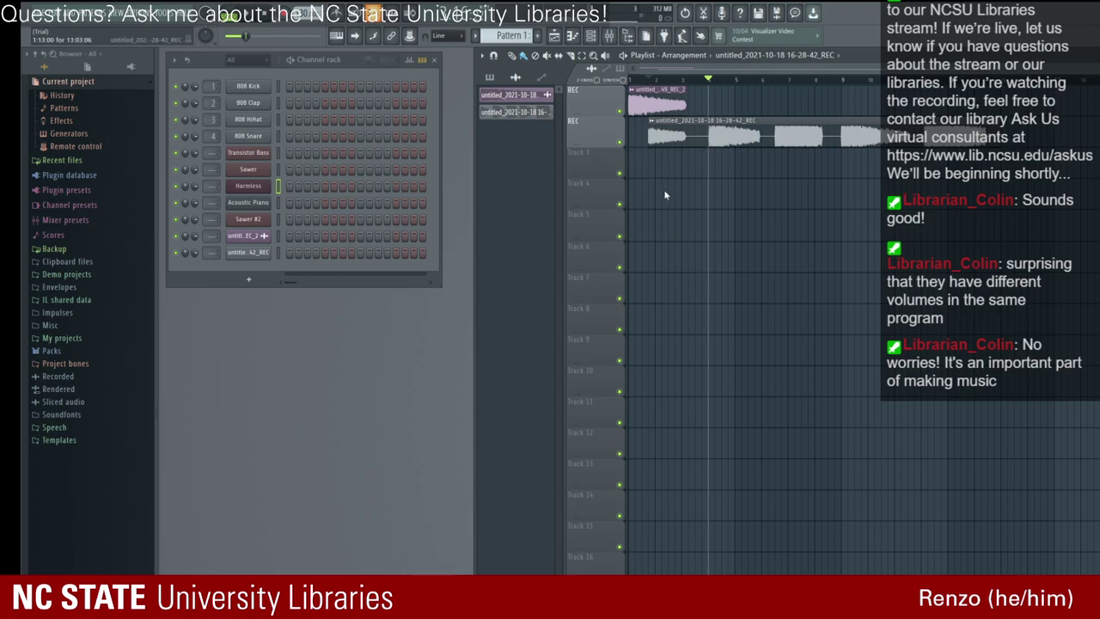
# Step: Open the new take in Edison and cut away the first four chords and the decay after the last one
pyautogui.doubleClick(739, 137)
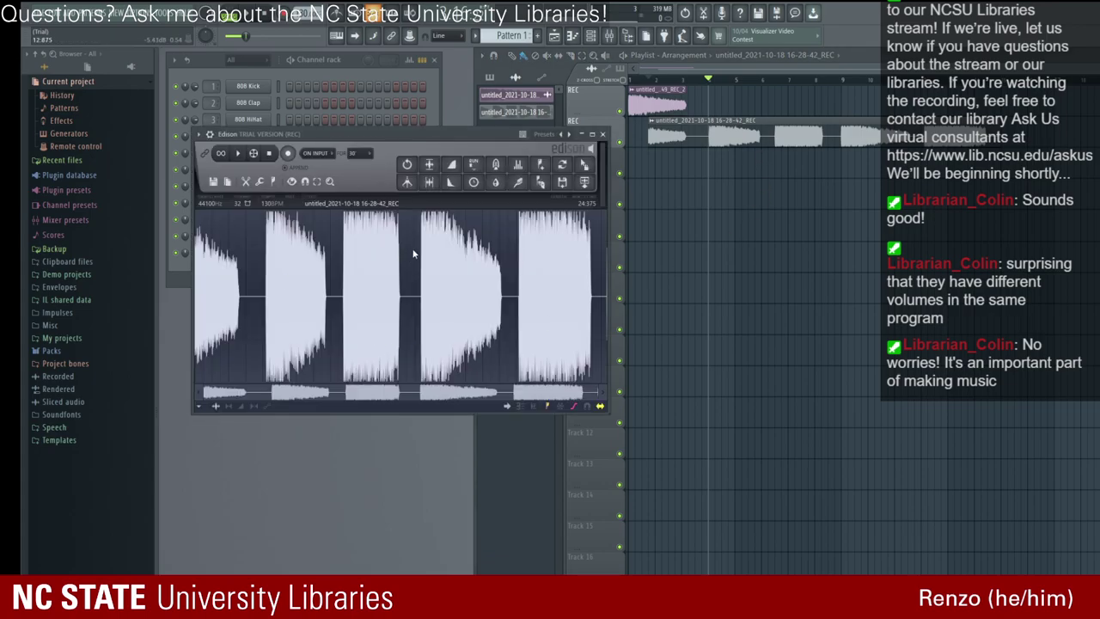
pyautogui.moveTo(520, 273); pyautogui.dragTo(104, 264)
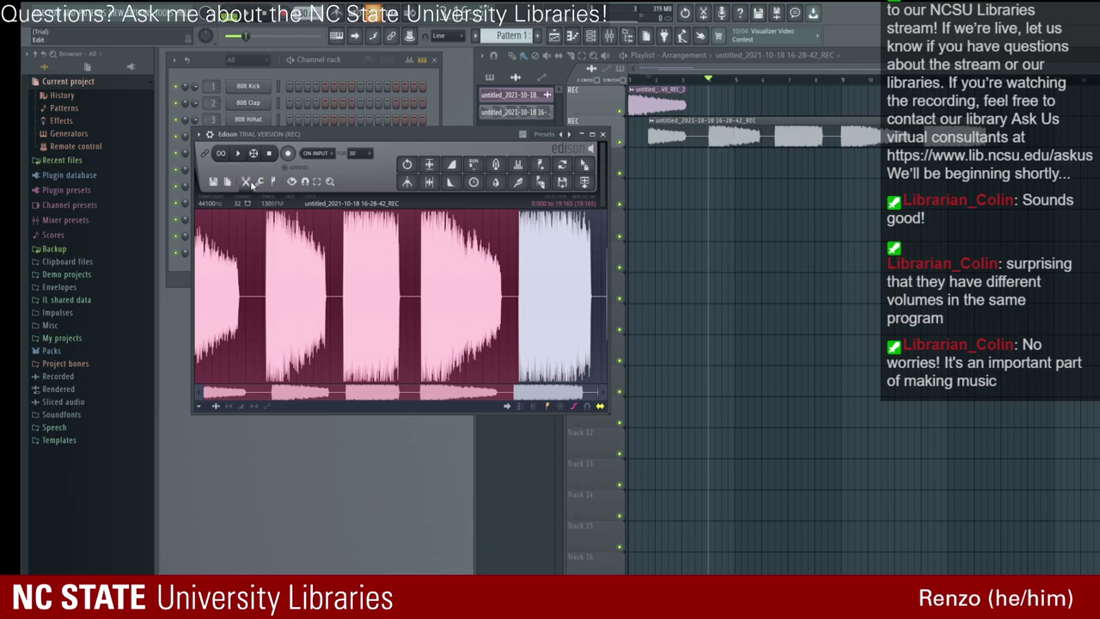
pyautogui.press('Delete')
pyautogui.moveTo(518, 290); pyautogui.dragTo(609, 307)
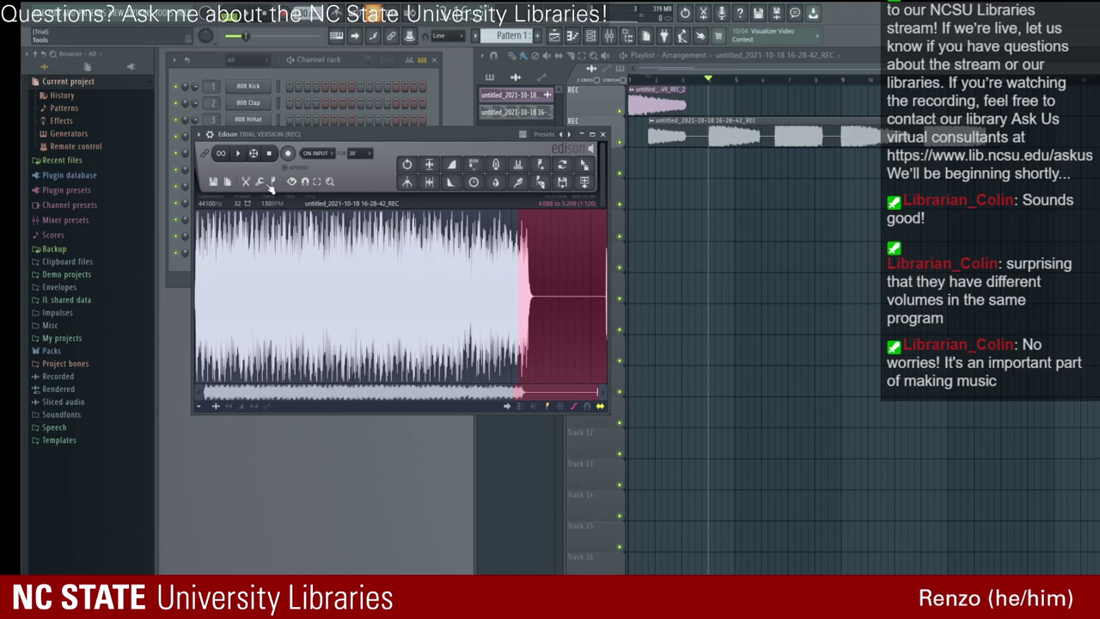
pyautogui.press('Delete')
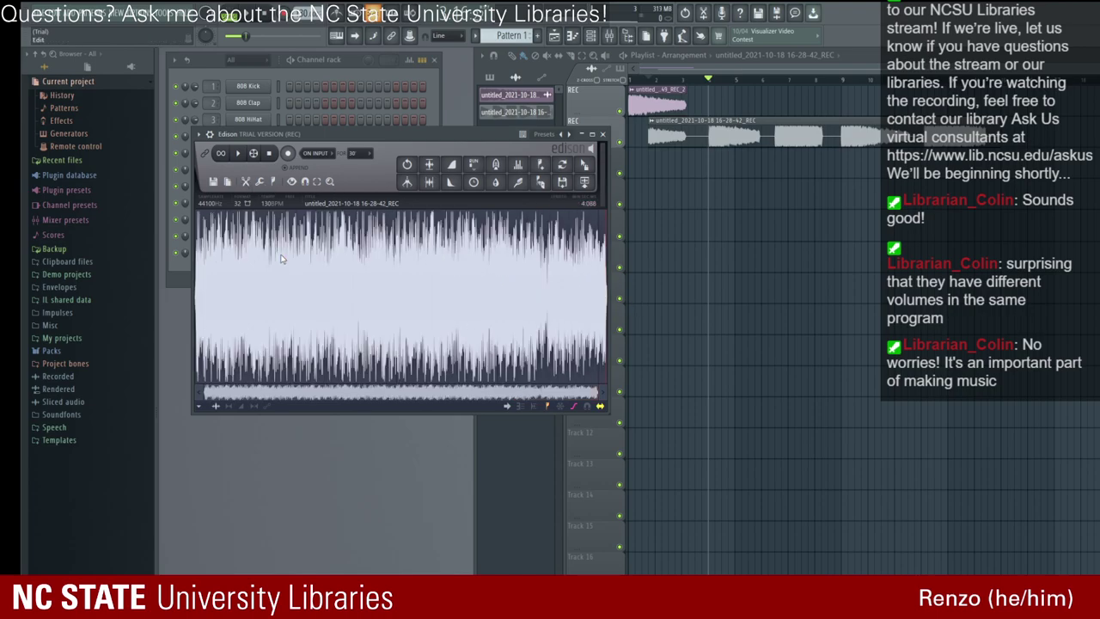
# Step: Trim a final sliver off the end of the sustained chord and send it to the playlist as an audio clip
pyautogui.moveTo(598, 253); pyautogui.dragTo(600, 219)
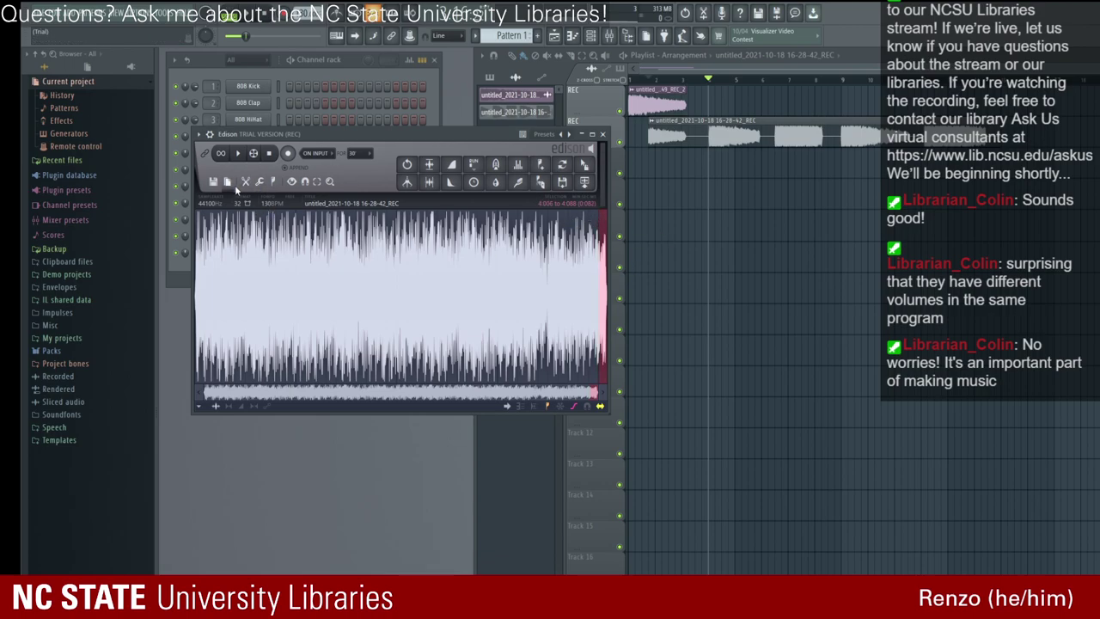
pyautogui.press('Delete')
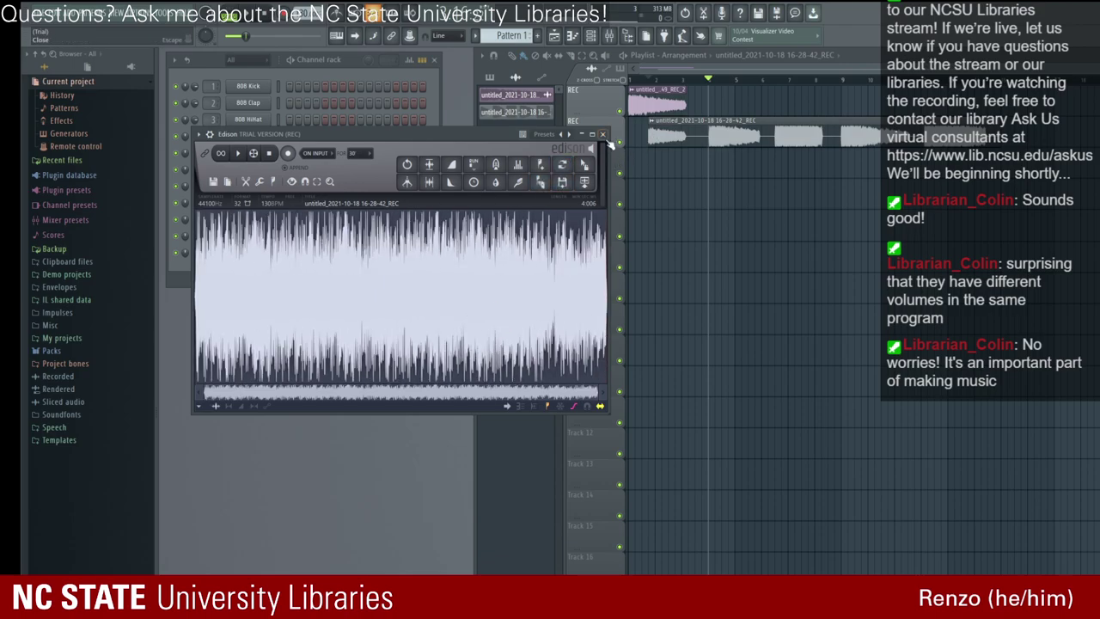
pyautogui.click(583, 181)
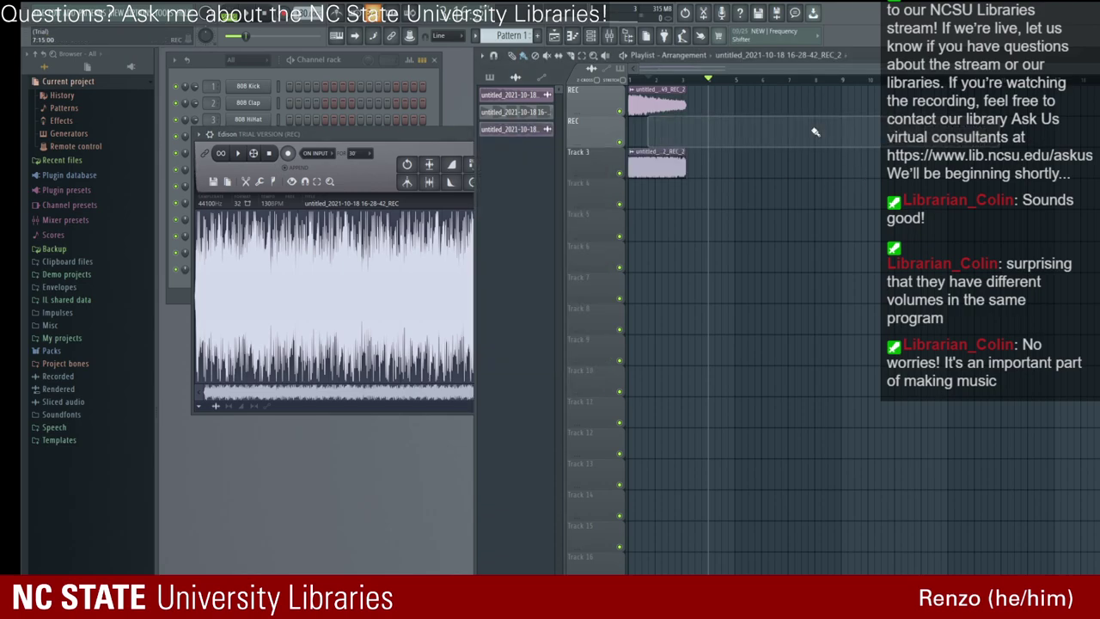
# Step: Delete the untrimmed take from the second track and place two copies of the trimmed clip back to back there
pyautogui.rightClick(812, 121)
pyautogui.moveTo(657, 163); pyautogui.dragTo(713, 142)
pyautogui.click(719, 140)
# Step: Mute the first track and play across the join between the two sustained copies
pyautogui.click(619, 111)
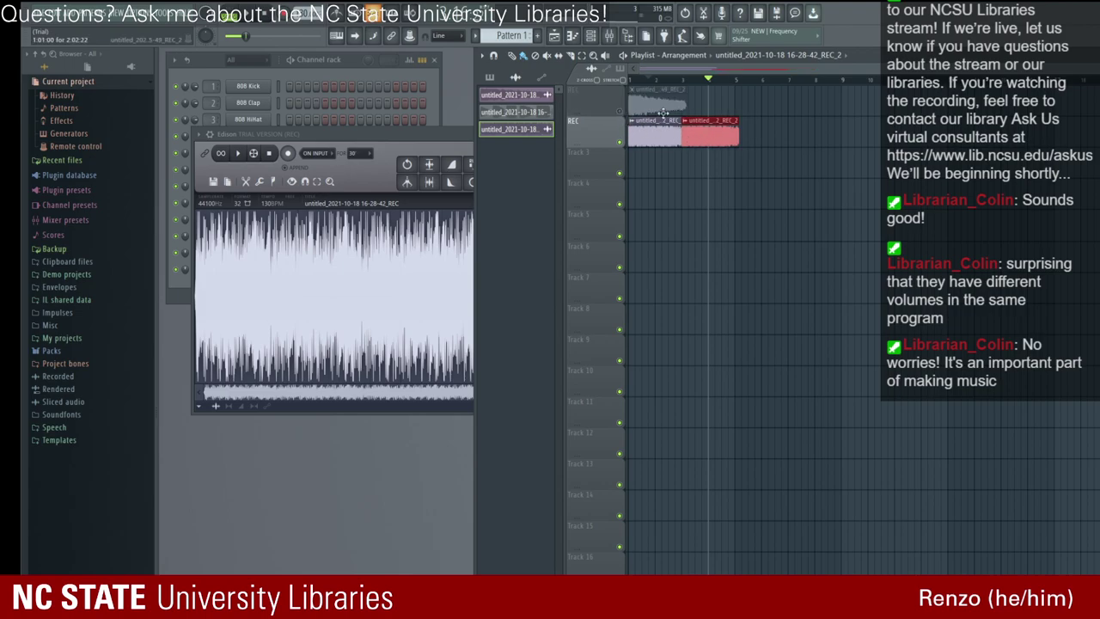
pyautogui.moveTo(713, 82); pyautogui.dragTo(650, 80)
pyautogui.press('space')
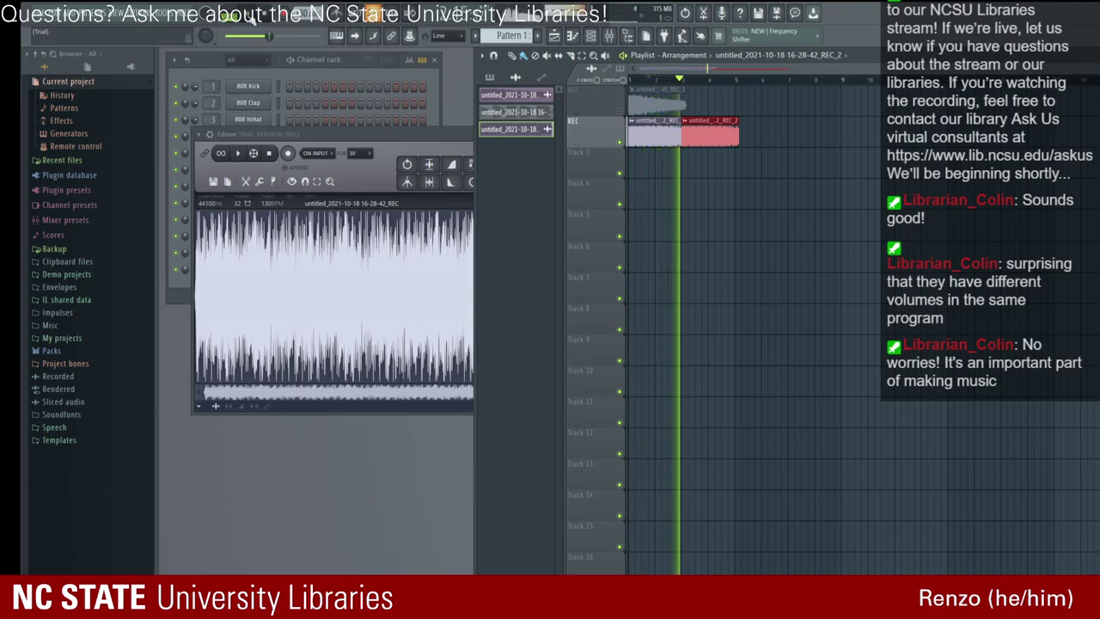
pyautogui.press('space')
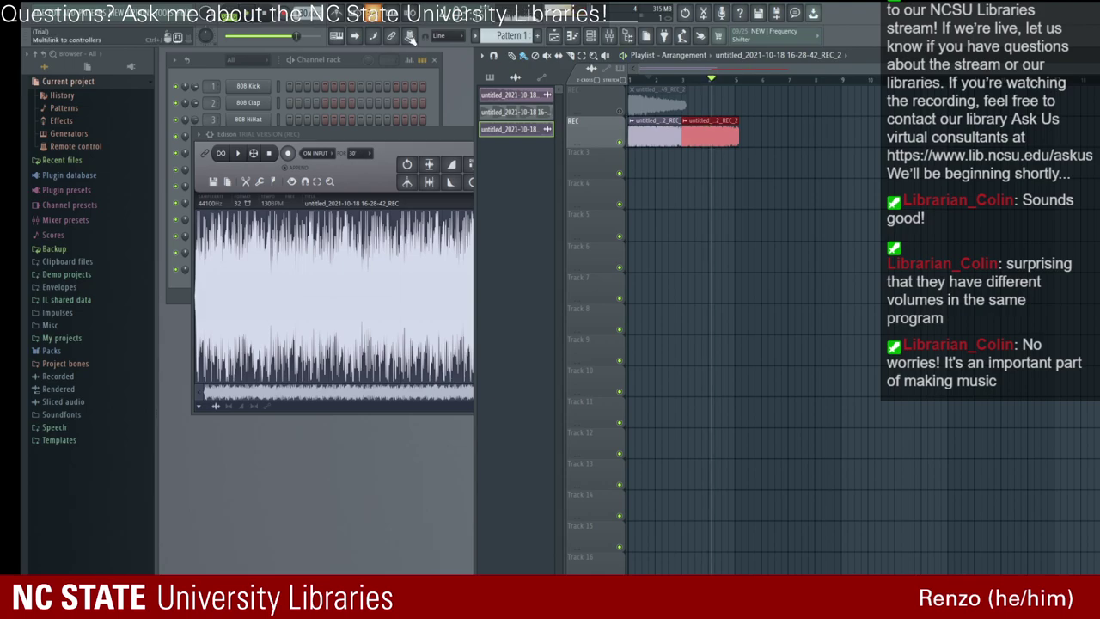
# Step: Arrange the decaying clip and both sustained copies on the unmuted first track, starting at bars 1, 2 and 4
pyautogui.click(687, 131)
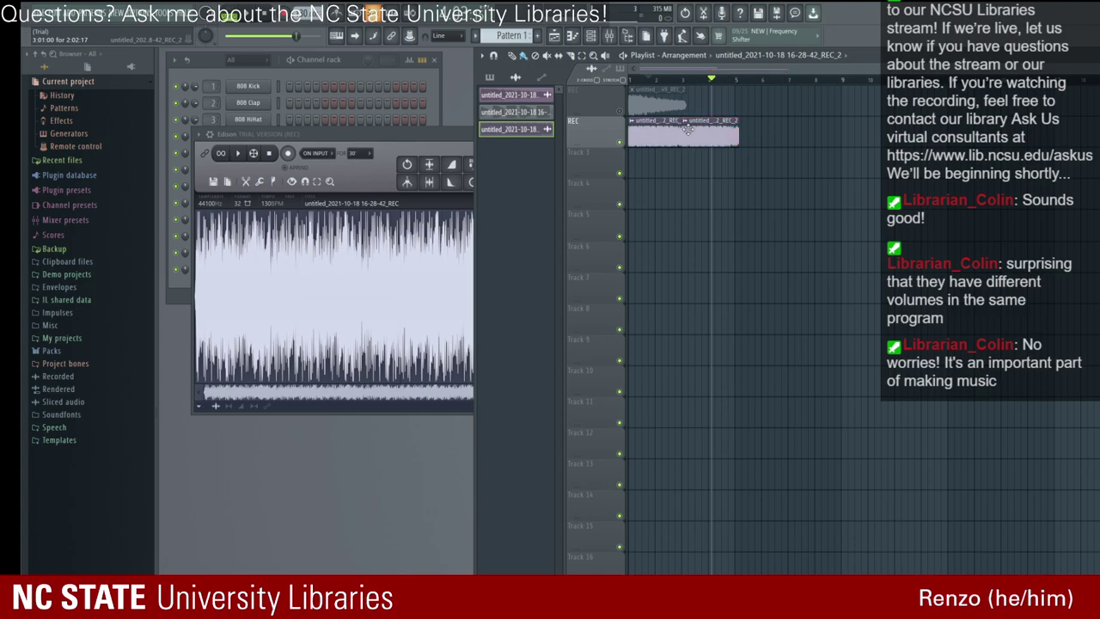
pyautogui.rightClick(675, 103)
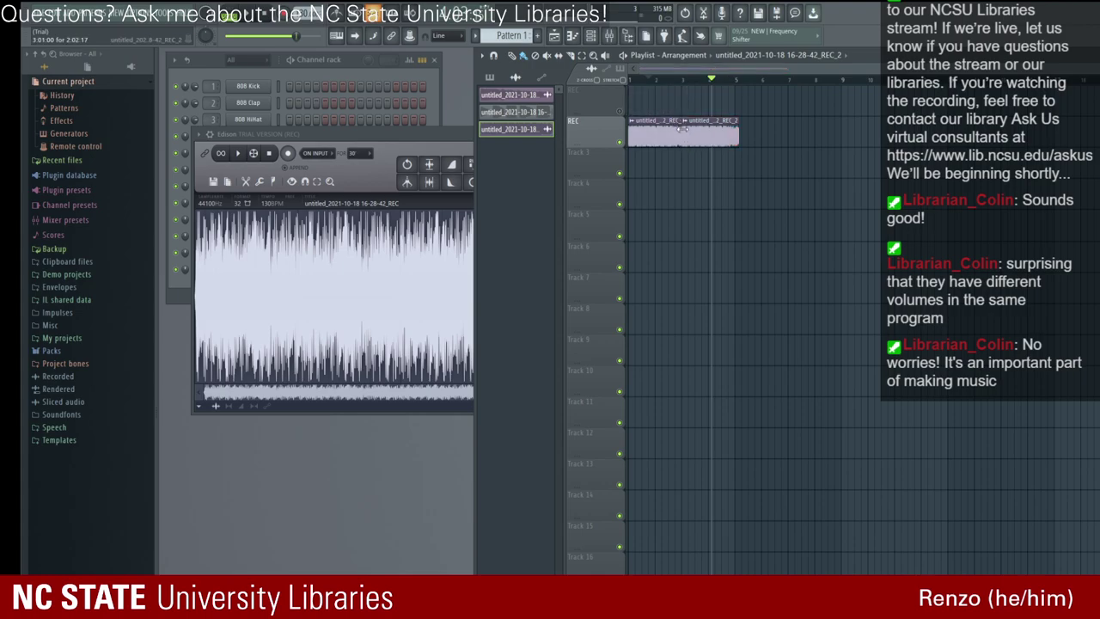
pyautogui.hotkey('ctrl', 'z')
pyautogui.rightClick(675, 106)
pyautogui.moveTo(522, 96); pyautogui.dragTo(715, 89)
pyautogui.moveTo(711, 131); pyautogui.dragTo(630, 82)
pyautogui.moveTo(722, 99); pyautogui.dragTo(715, 98)
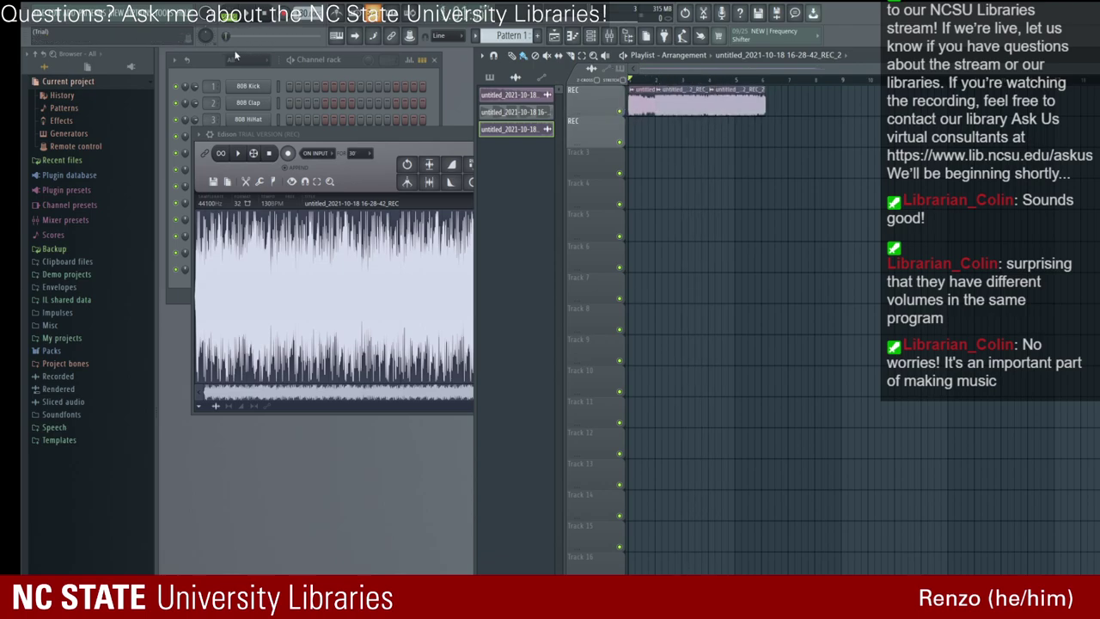
# Step: Play the overlapping clips from the start of the playlist, and close Edison
pyautogui.click(249, 19)
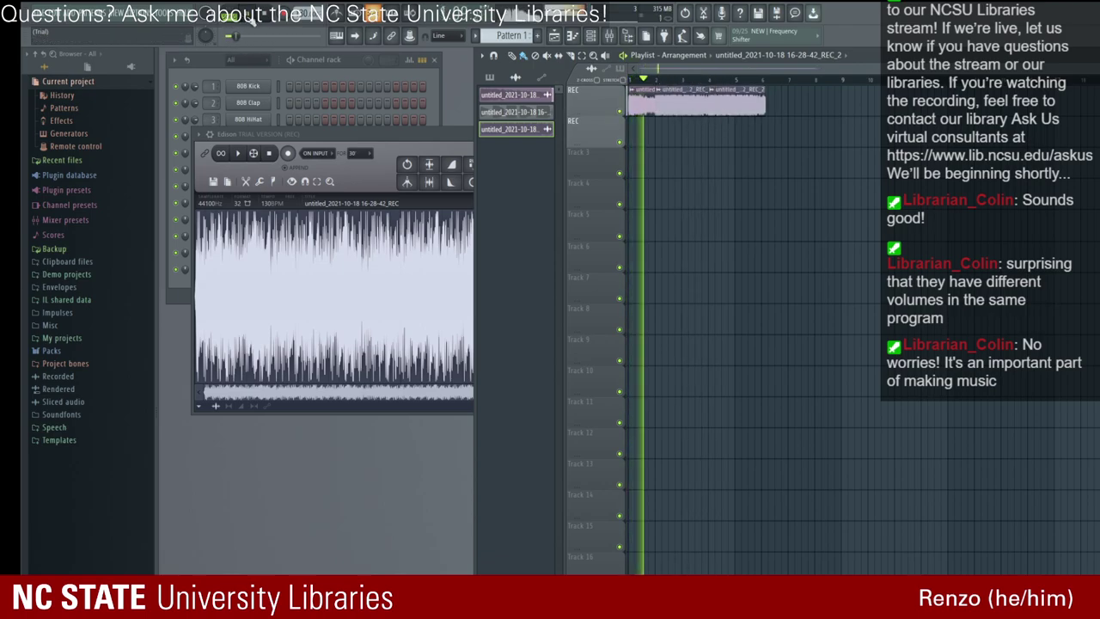
pyautogui.click(422, 140)
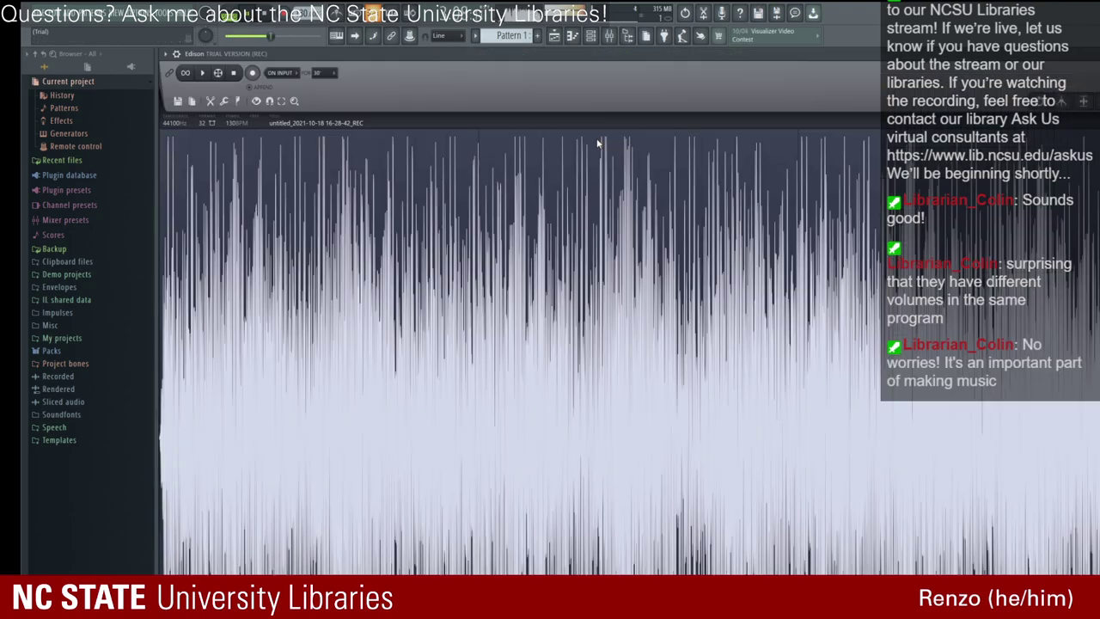
pyautogui.click(591, 134)
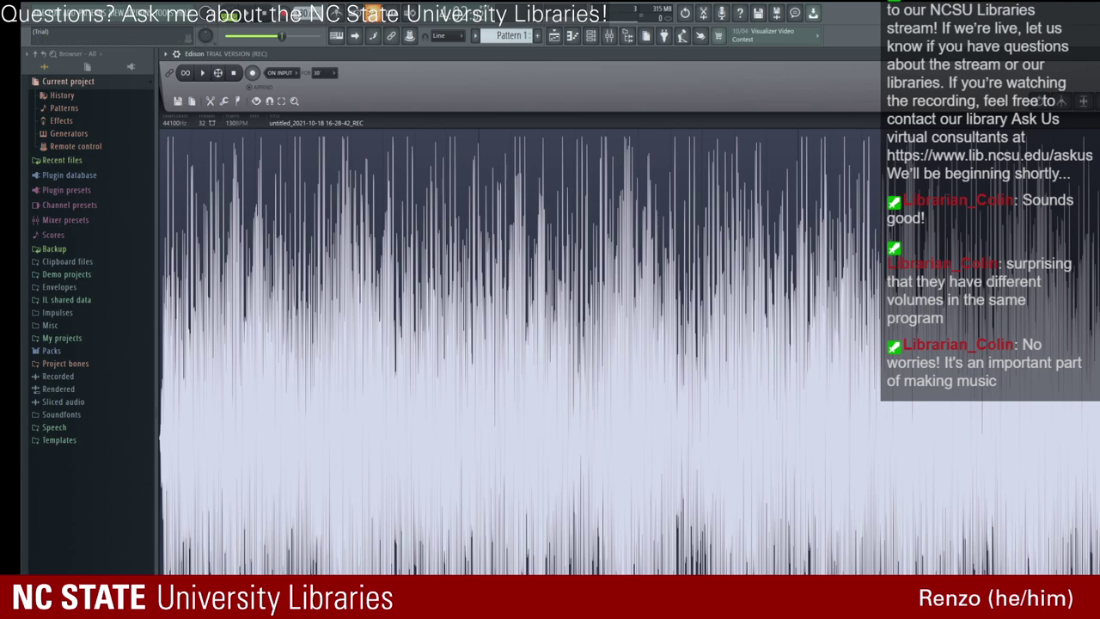
pyautogui.press('Escape')
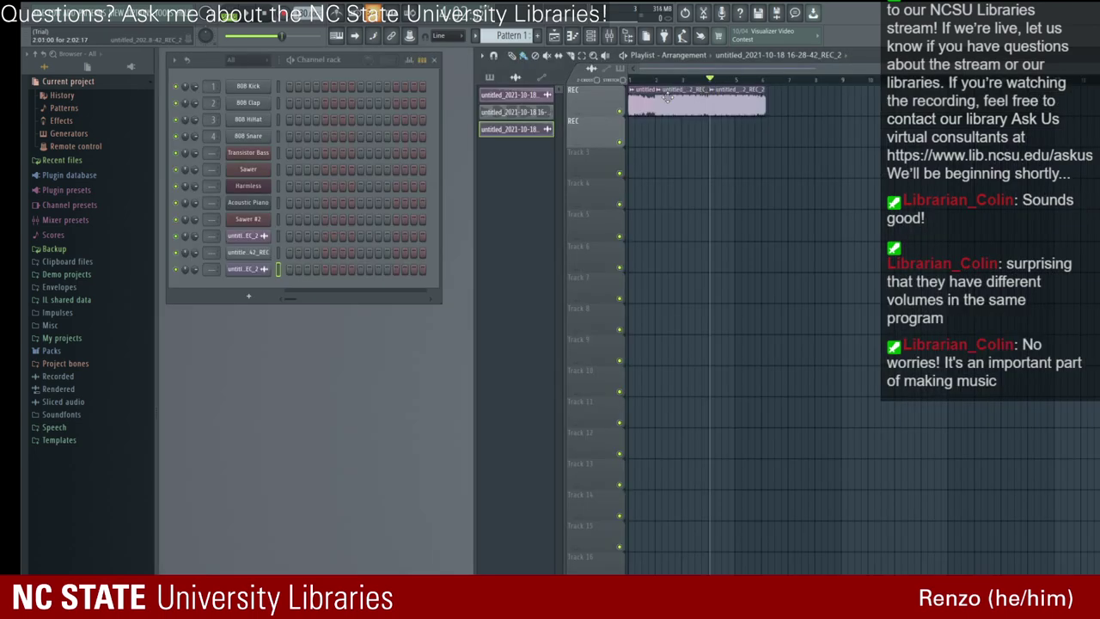
# Step: Open the decaying clip in Edison, highlight the fade at its end, and close the editor
pyautogui.moveTo(710, 79); pyautogui.dragTo(648, 79)
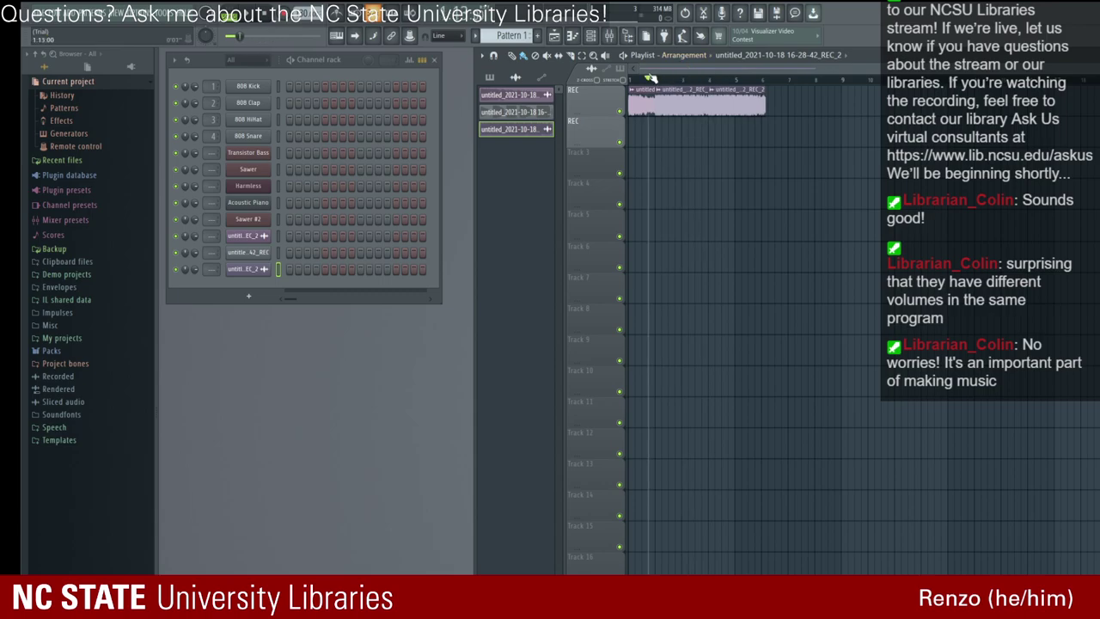
pyautogui.doubleClick(742, 107)
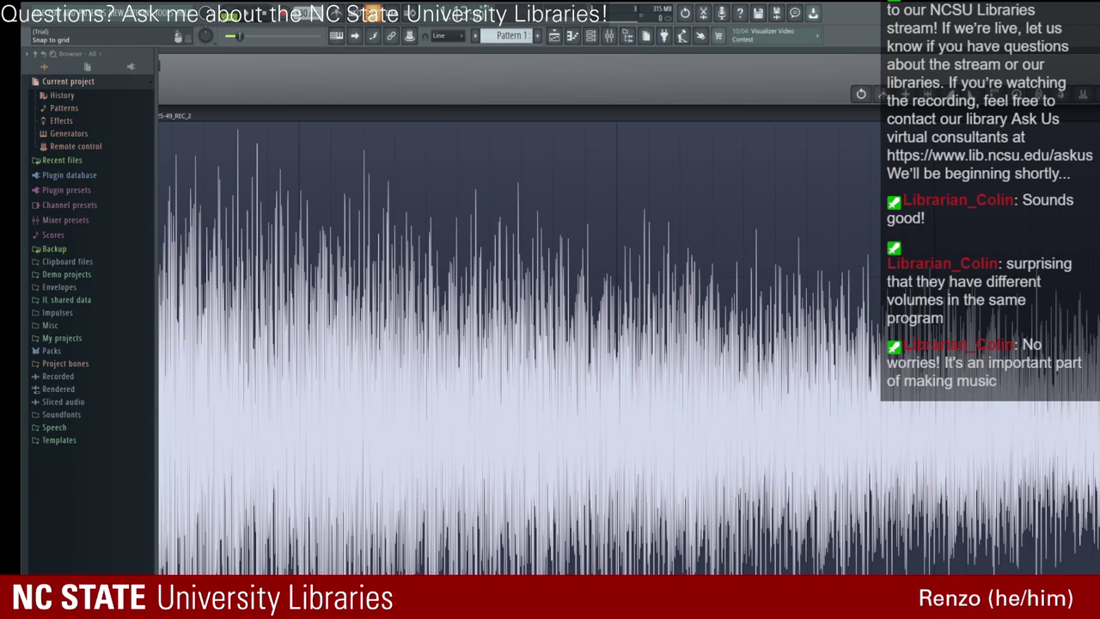
pyautogui.doubleClick(455, 61)
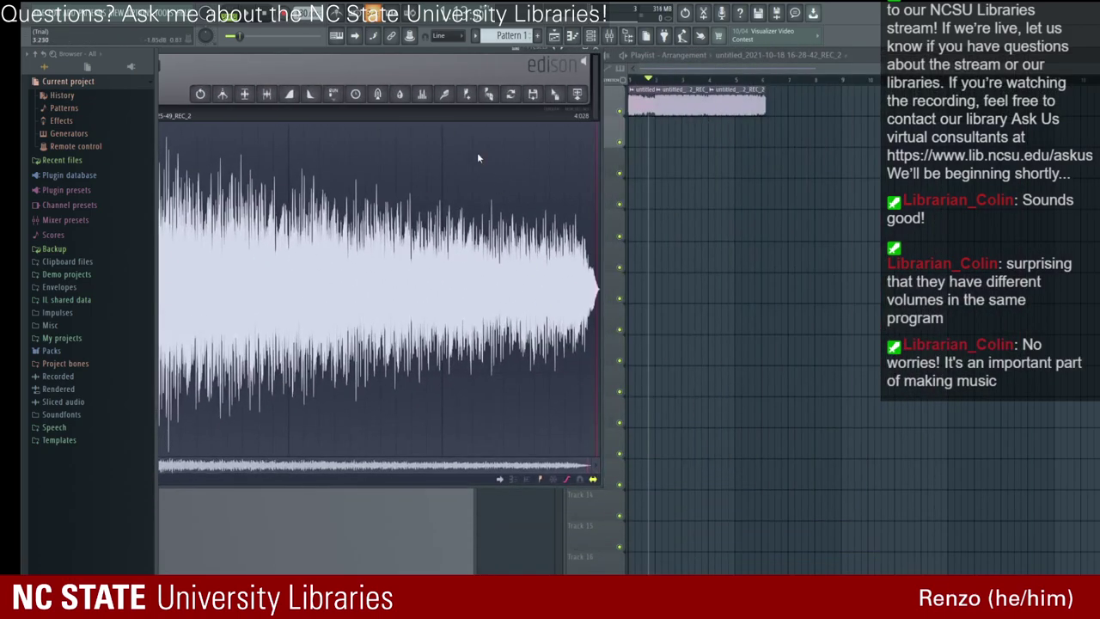
pyautogui.doubleClick(515, 56)
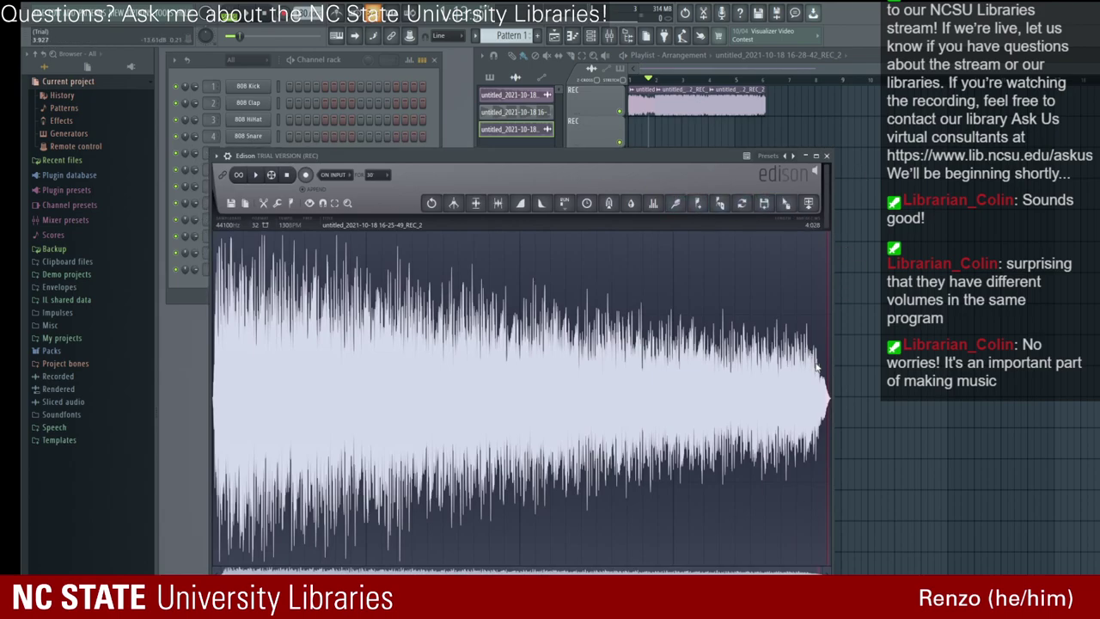
pyautogui.moveTo(814, 365); pyautogui.dragTo(828, 369)
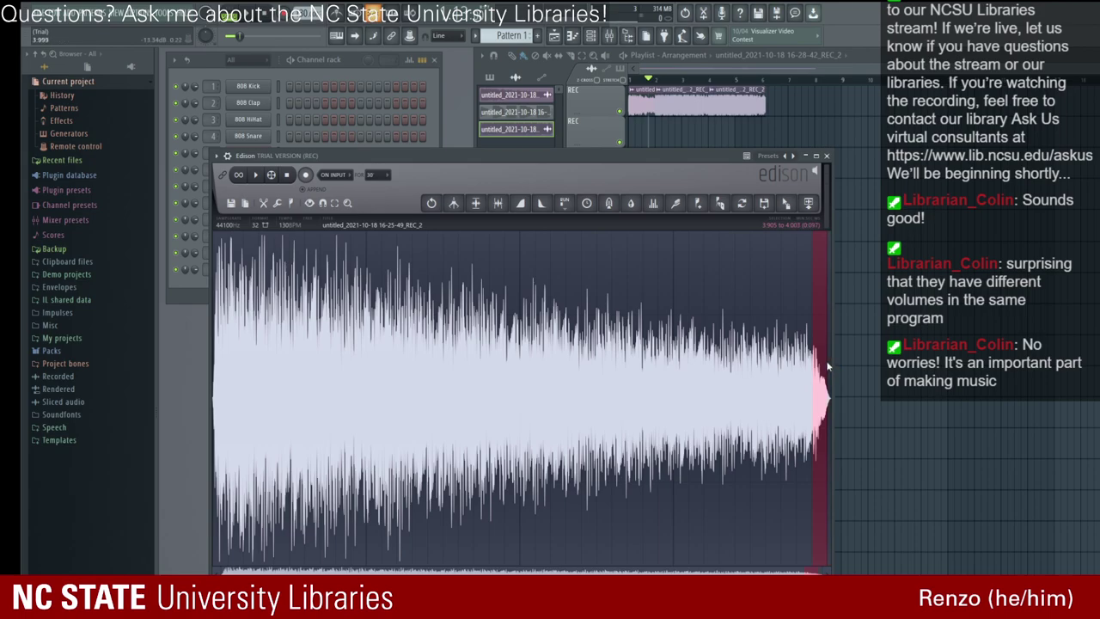
pyautogui.click(826, 156)
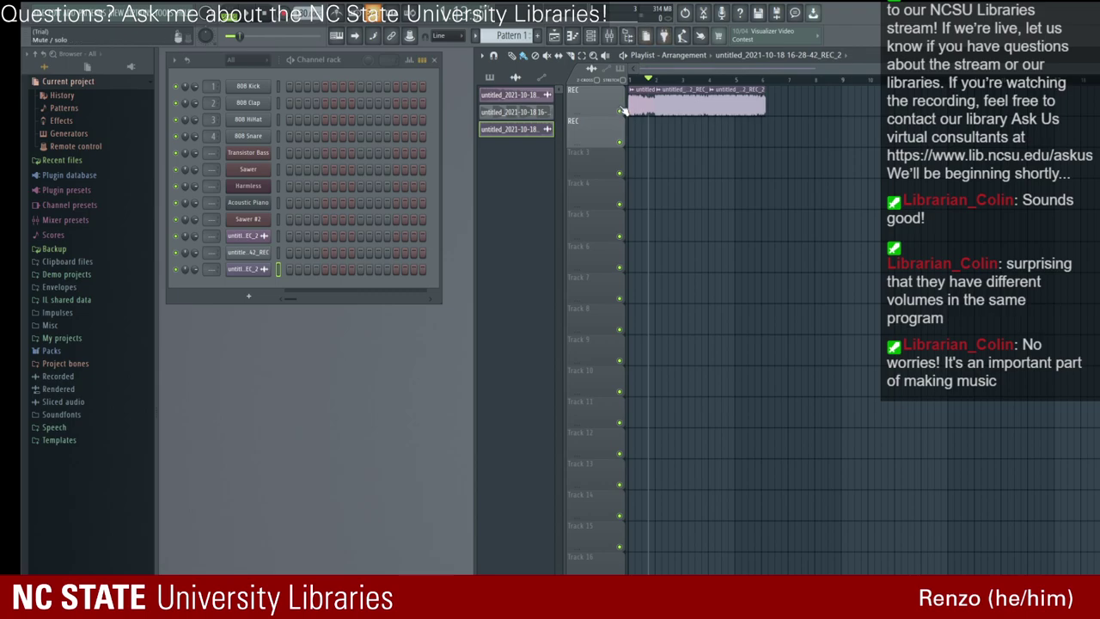
# Step: Add two new empty patterns and select the latest one as the playlist's clip source
pyautogui.click(670, 105)
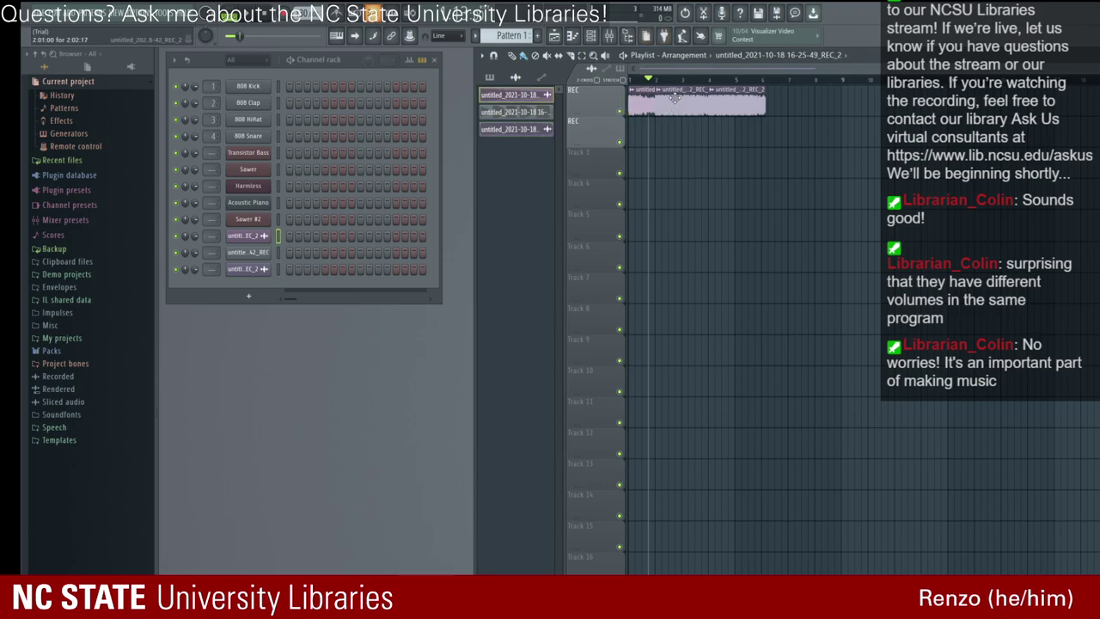
pyautogui.press('F4')
pyautogui.click(678, 98)
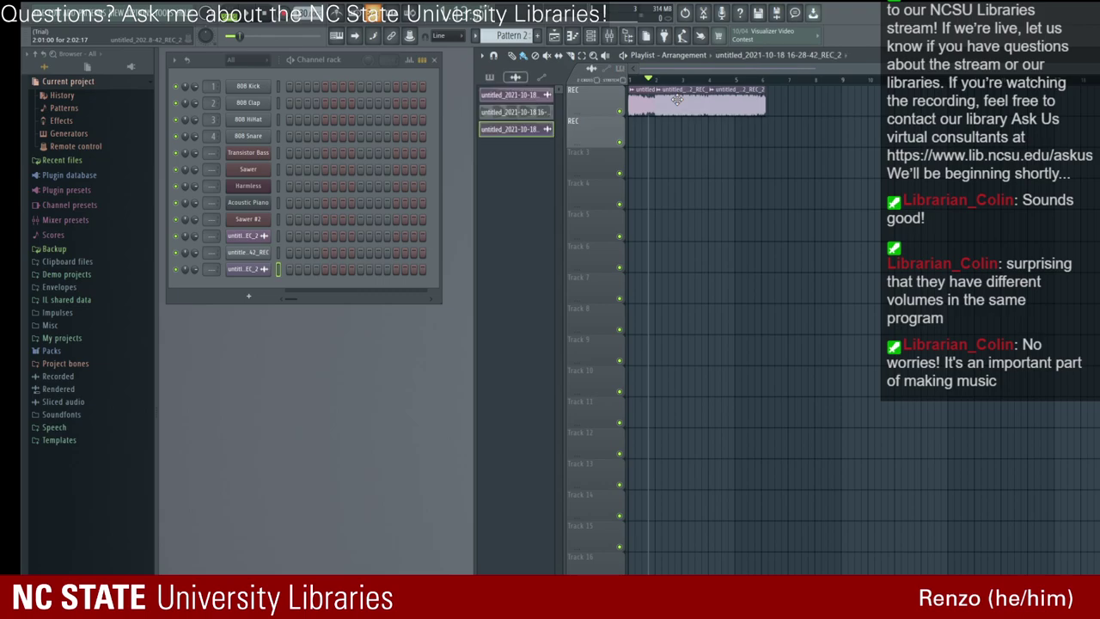
pyautogui.press('F4')
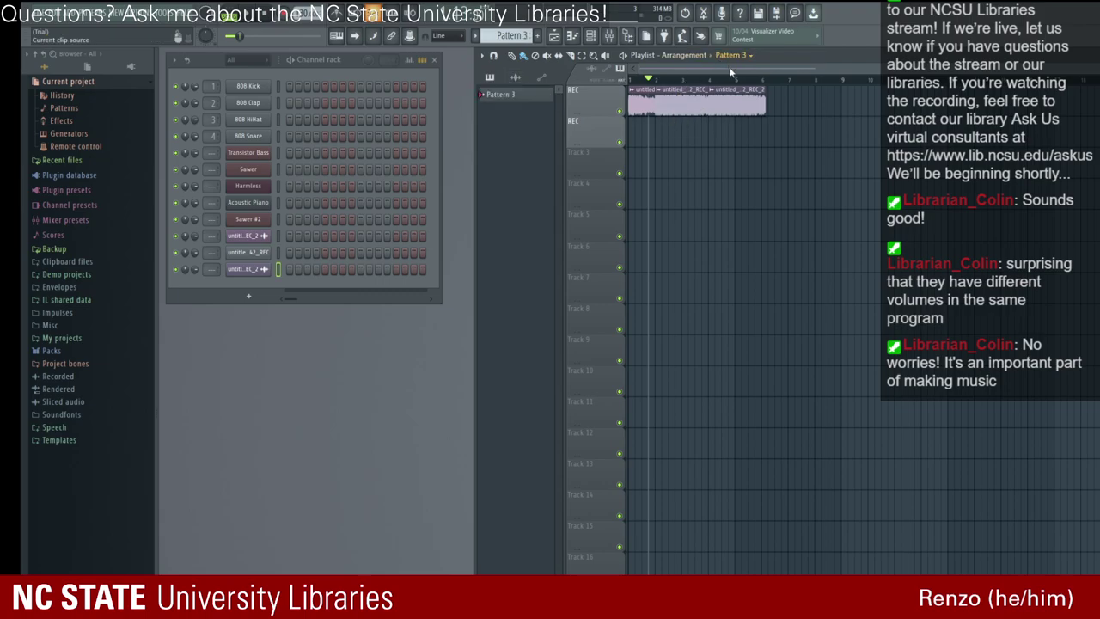
pyautogui.click(500, 95)
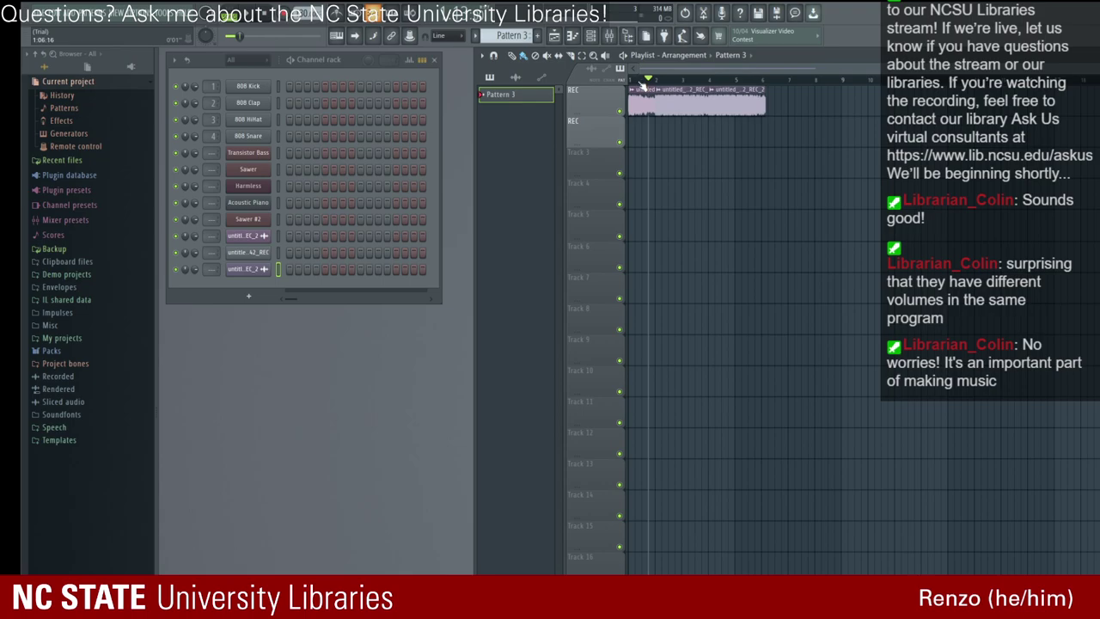
# Step: Move the two sustained copies onto the second and third tracks, starting at bars 3 and 5
pyautogui.moveTo(684, 103); pyautogui.dragTo(684, 134)
pyautogui.moveTo(726, 104); pyautogui.dragTo(731, 135)
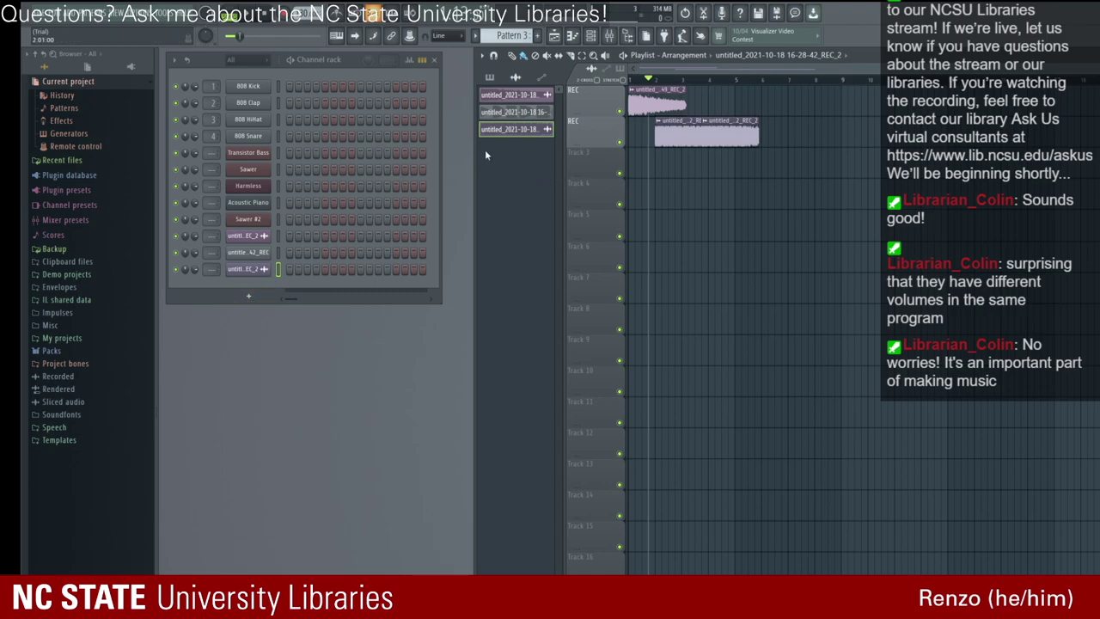
pyautogui.moveTo(701, 137); pyautogui.dragTo(740, 171)
pyautogui.moveTo(688, 138); pyautogui.dragTo(760, 170)
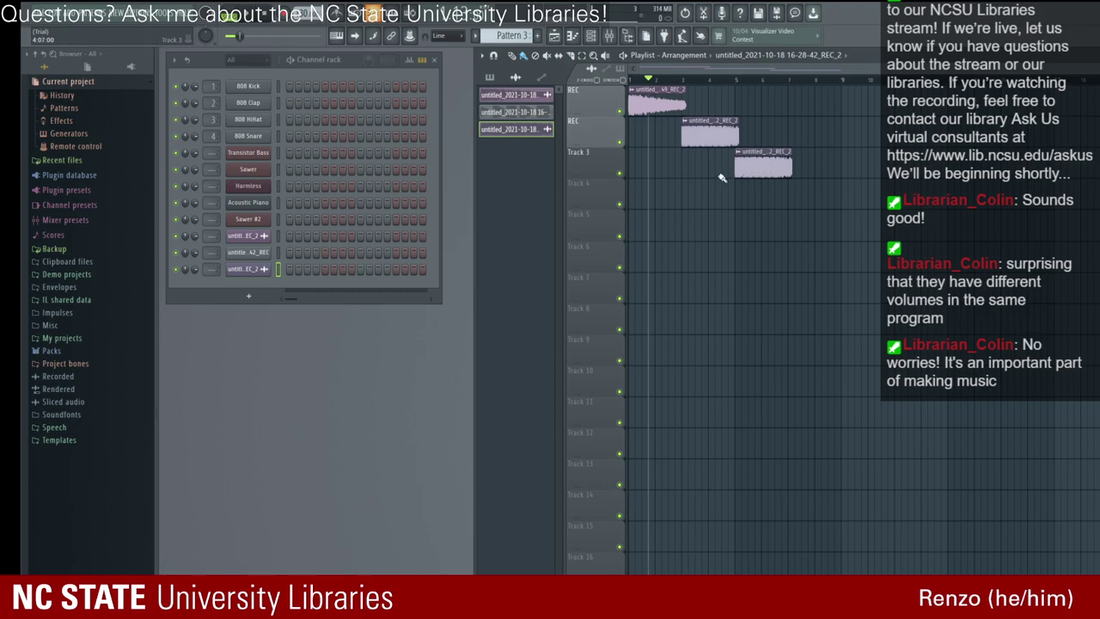
# Step: Move the two sustained clips up to the first track at bars 3 and 5, end to end behind the decaying clip
pyautogui.click(667, 112)
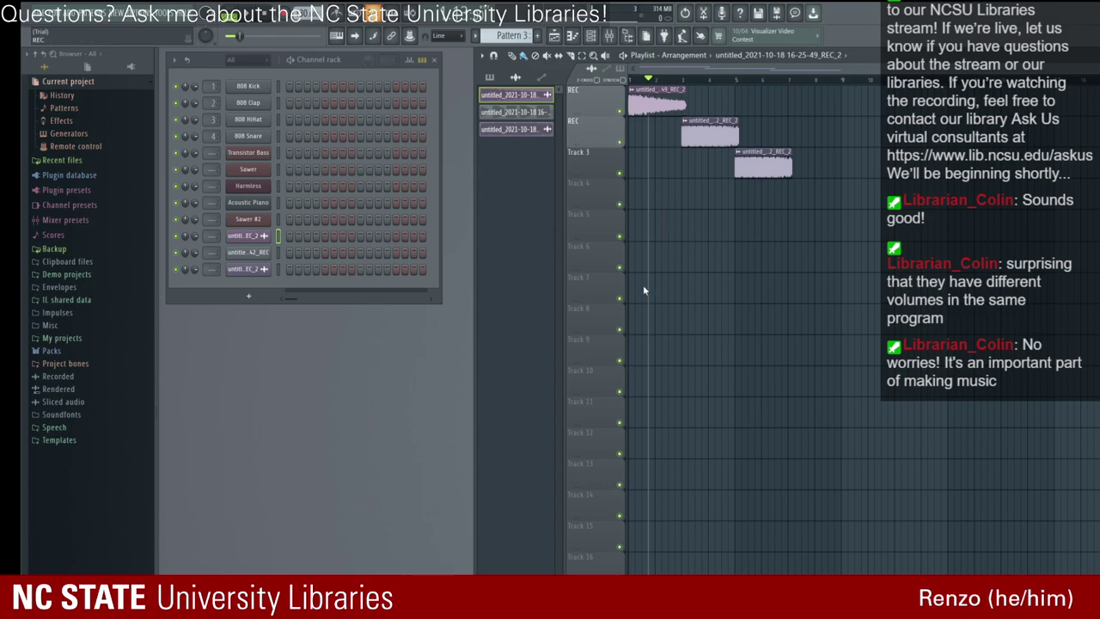
pyautogui.moveTo(704, 138); pyautogui.dragTo(710, 103)
pyautogui.moveTo(744, 168); pyautogui.dragTo(748, 99)
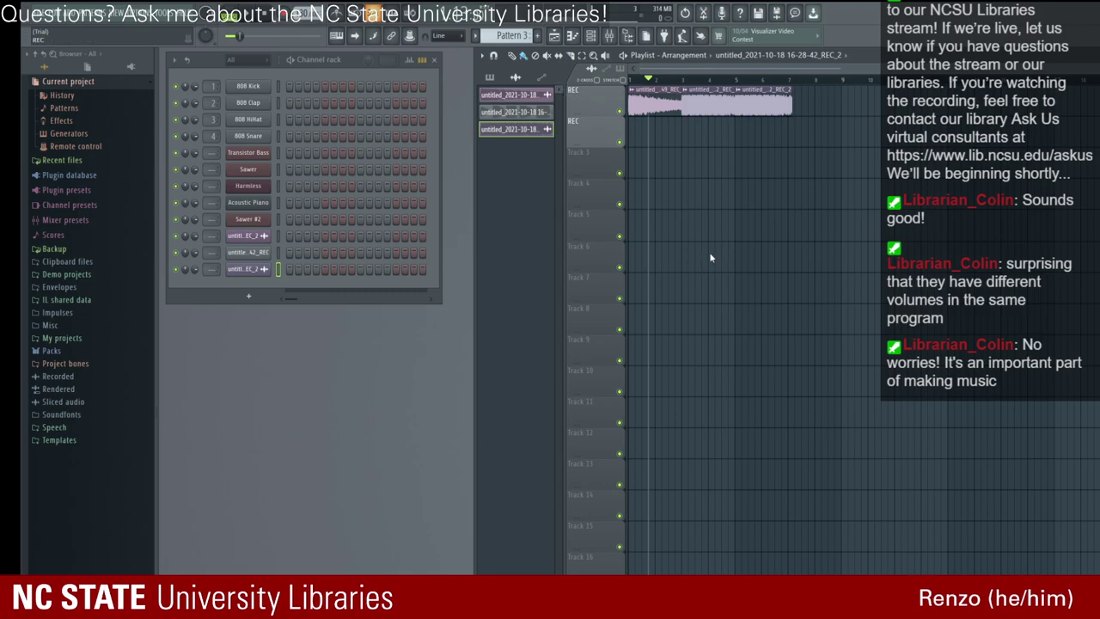
# Step: Select all three clips, consolidate them into one audio clip, and place it at bar 1 of the first track
pyautogui.hotkey('ctrl', 'a')
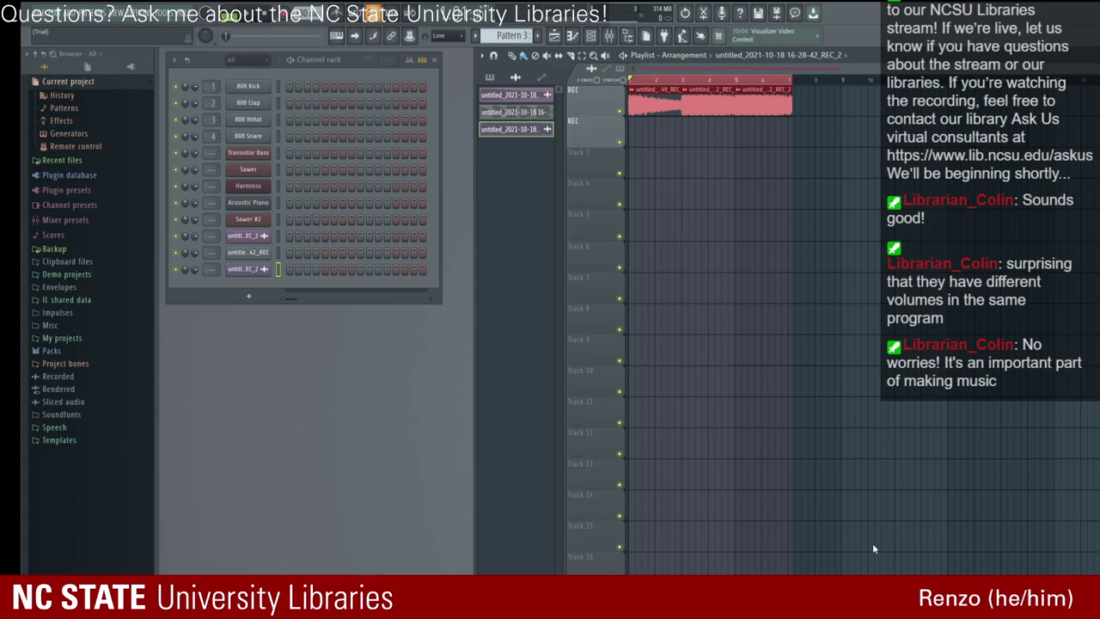
pyautogui.press('Return')
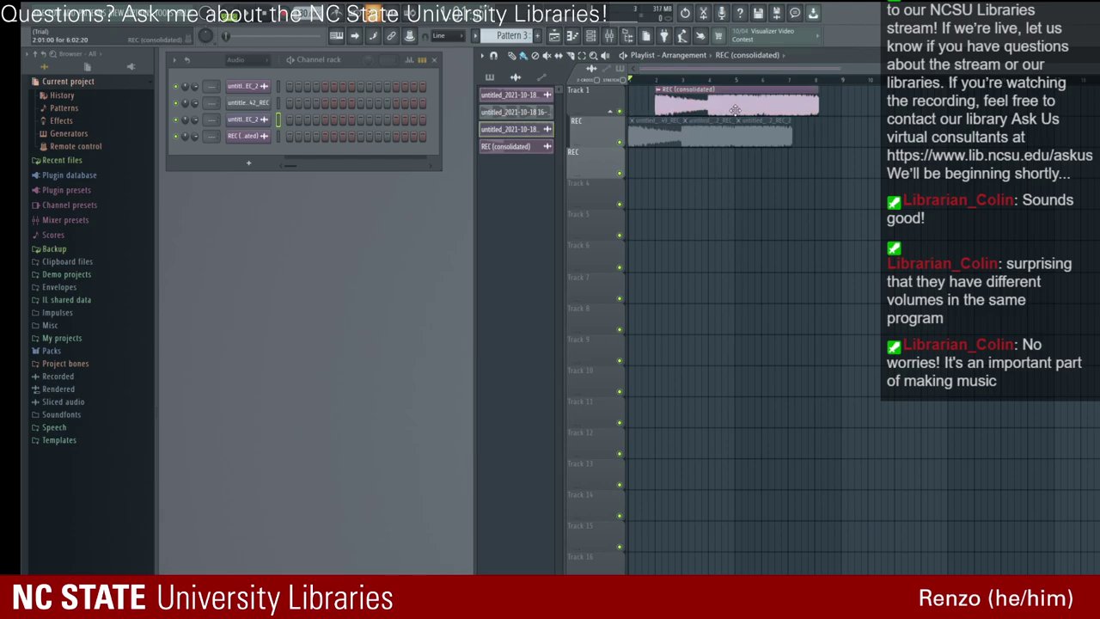
pyautogui.click(638, 90)
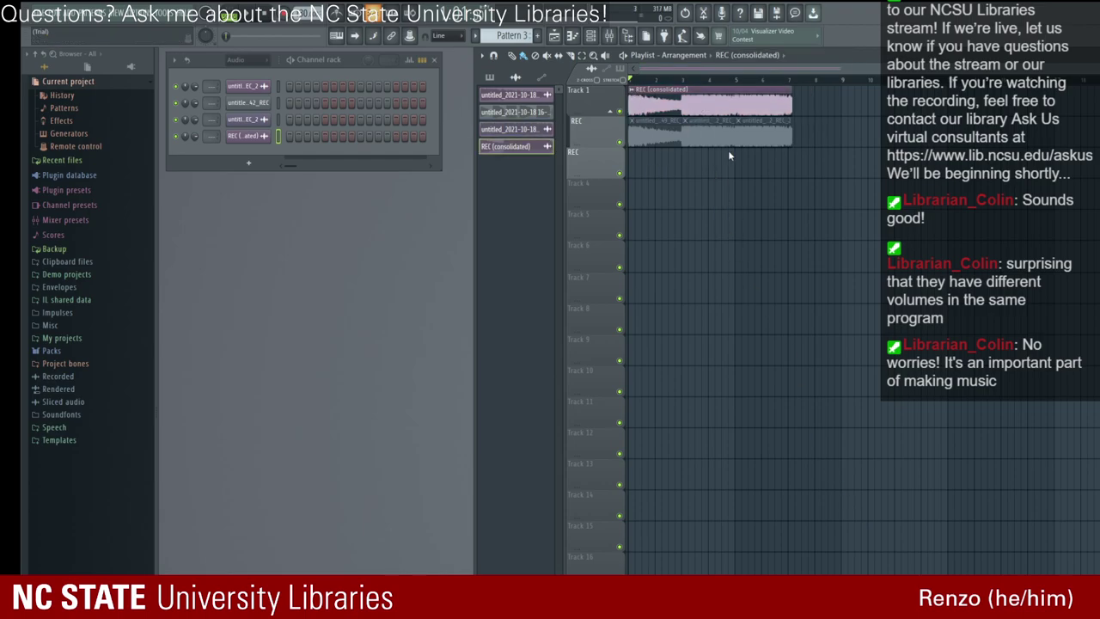
# Step: Open the consolidated clip in Edison, select the whole waveform, and play it across the join
pyautogui.doubleClick(732, 126)
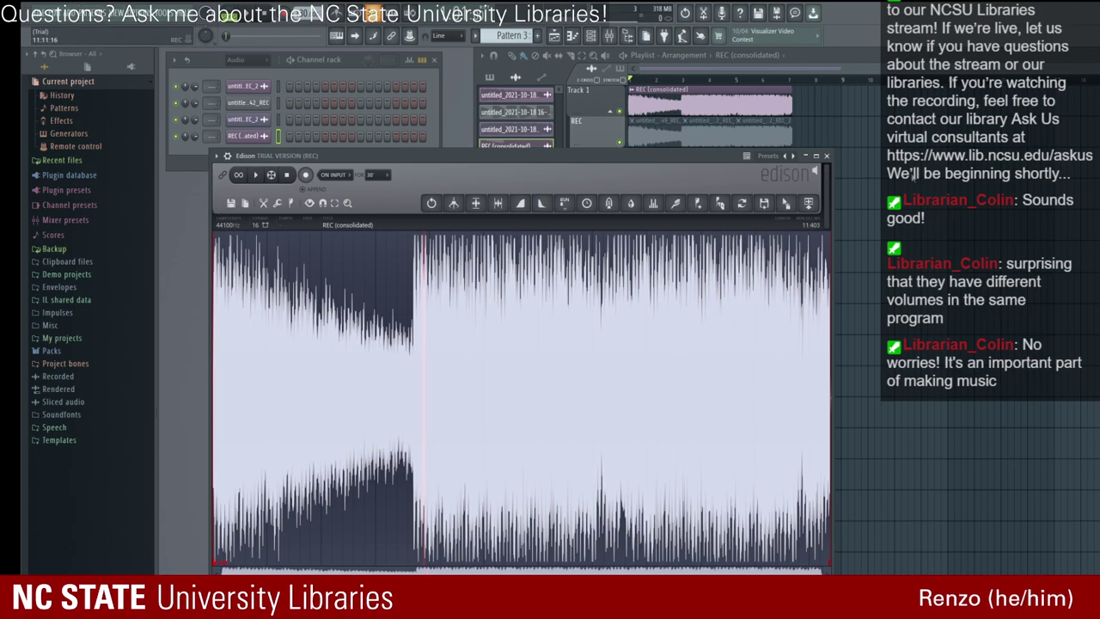
pyautogui.click(258, 176)
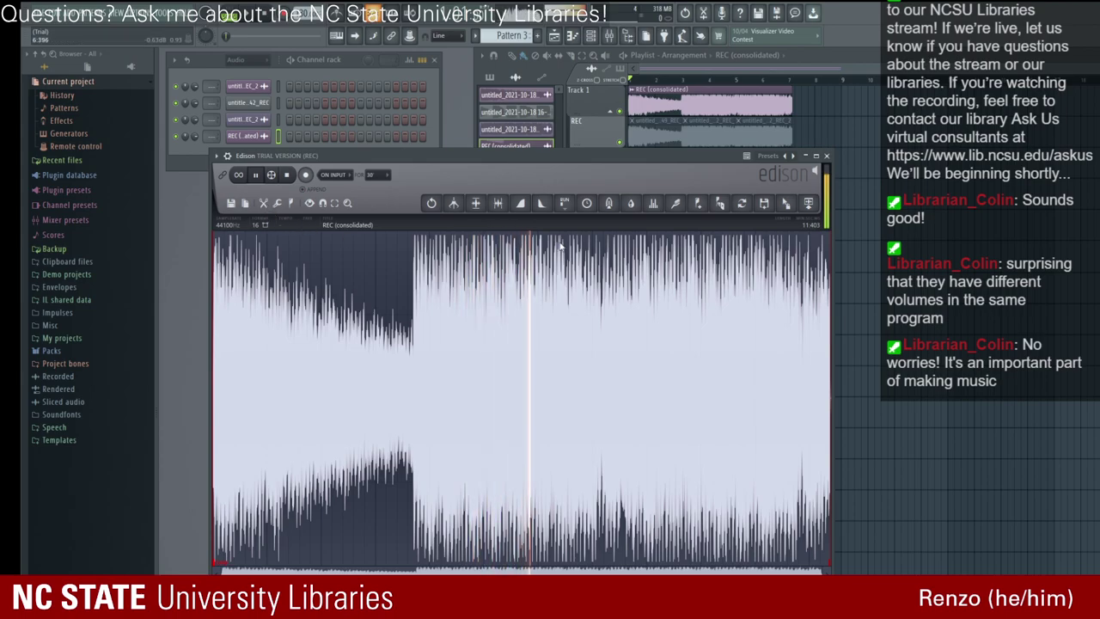
pyautogui.click(255, 174)
pyautogui.moveTo(544, 241)
pyautogui.mouseDown()
pyautogui.moveTo(634, 258)
pyautogui.moveTo(555, 255)
pyautogui.mouseUp()
pyautogui.hotkey('ctrl', 'a')
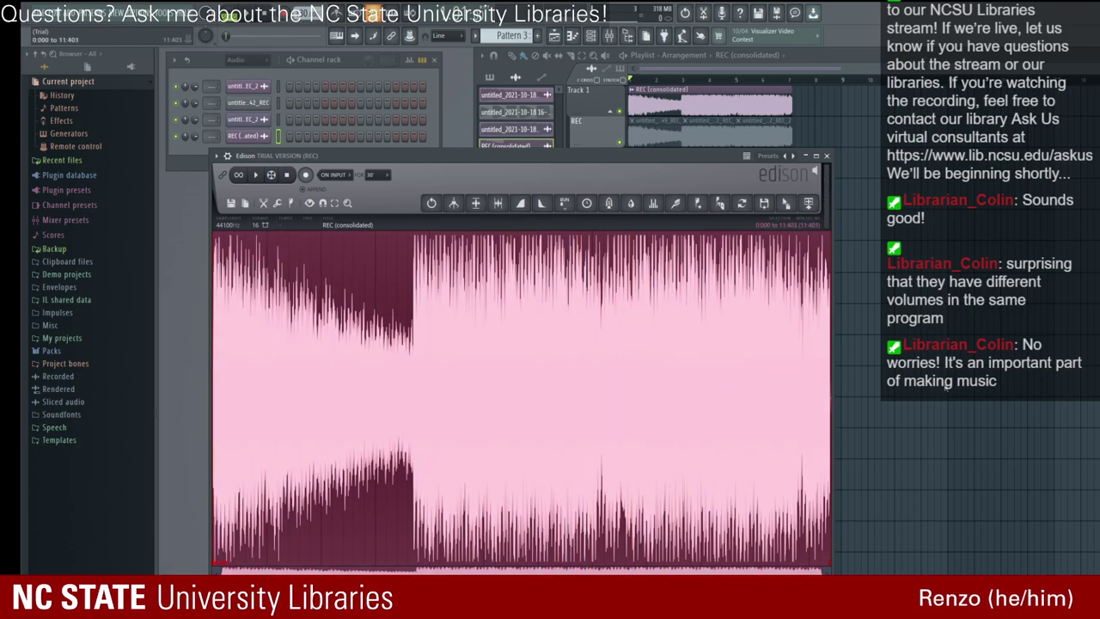
pyautogui.click(255, 175)
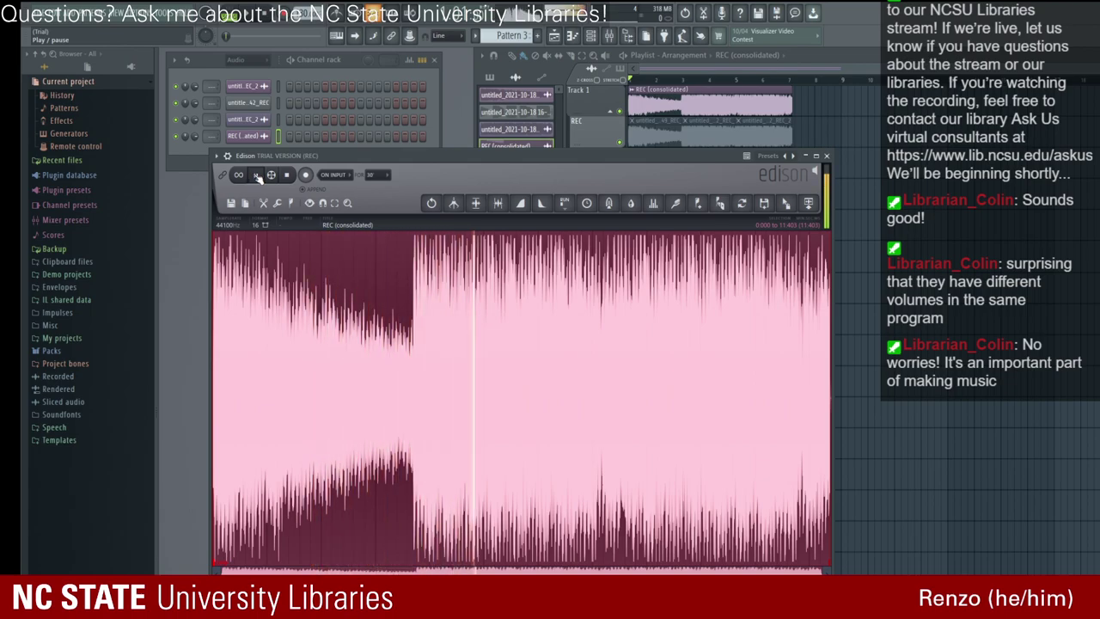
# Step: Stop playback and fade in the stretch just after the join, from about 3.576 to 4.680
pyautogui.click(426, 306)
pyautogui.moveTo(423, 308)
pyautogui.mouseDown()
pyautogui.moveTo(391, 307)
pyautogui.moveTo(424, 319)
pyautogui.mouseUp()
pyautogui.moveTo(833, 354); pyautogui.dragTo(411, 363)
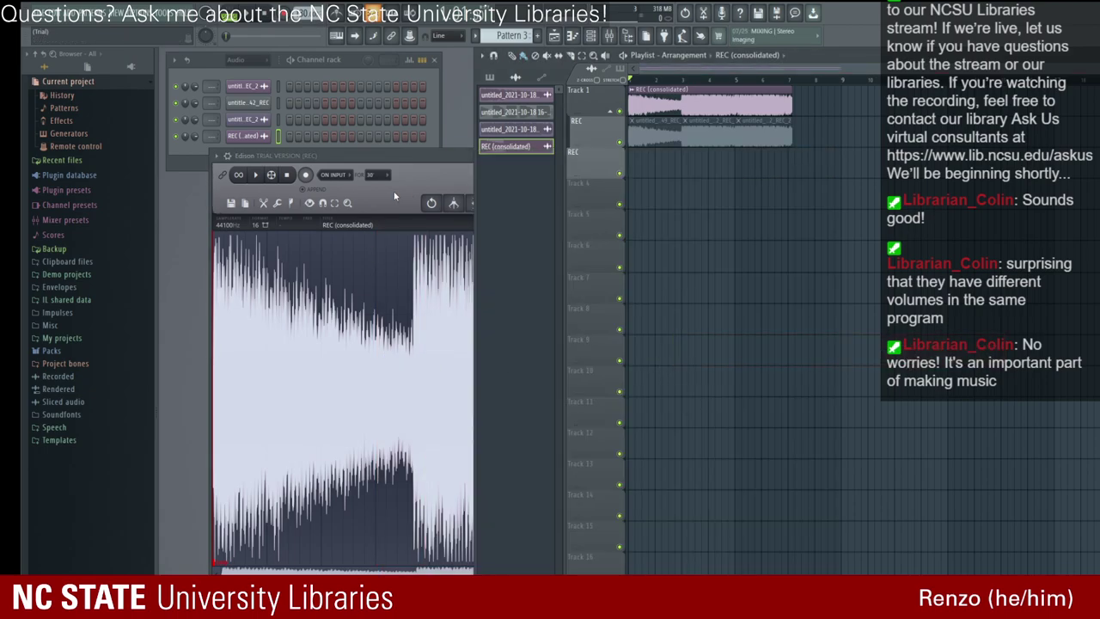
pyautogui.click(390, 191)
pyautogui.rightClick(688, 341)
pyautogui.moveTo(342, 314); pyautogui.dragTo(413, 325)
pyautogui.rightClick(468, 336)
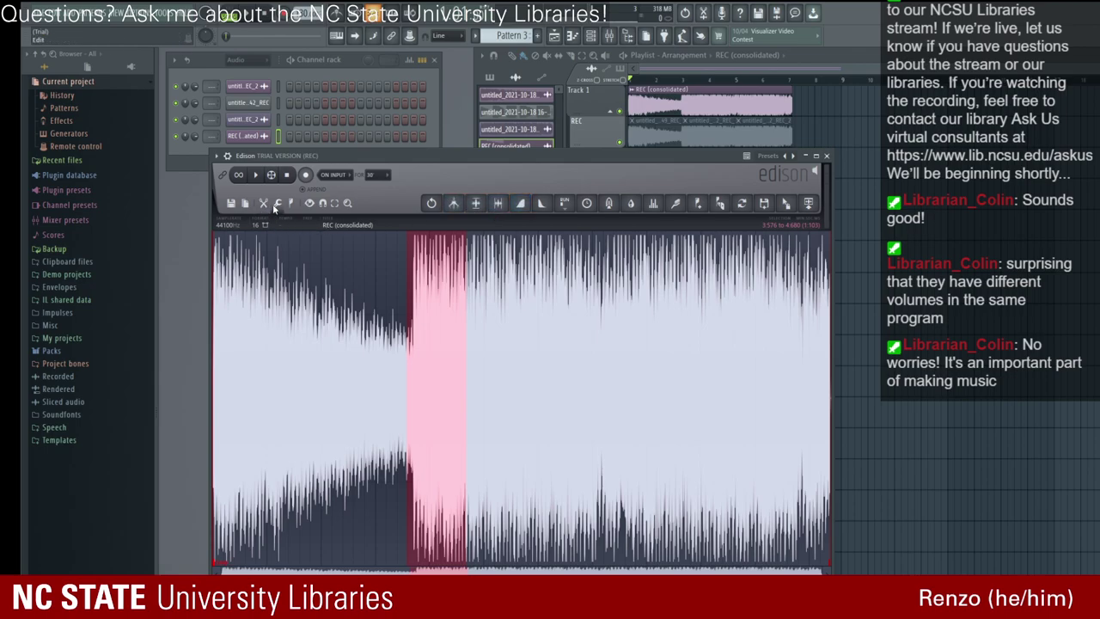
pyautogui.hotkey('shift', 'i')
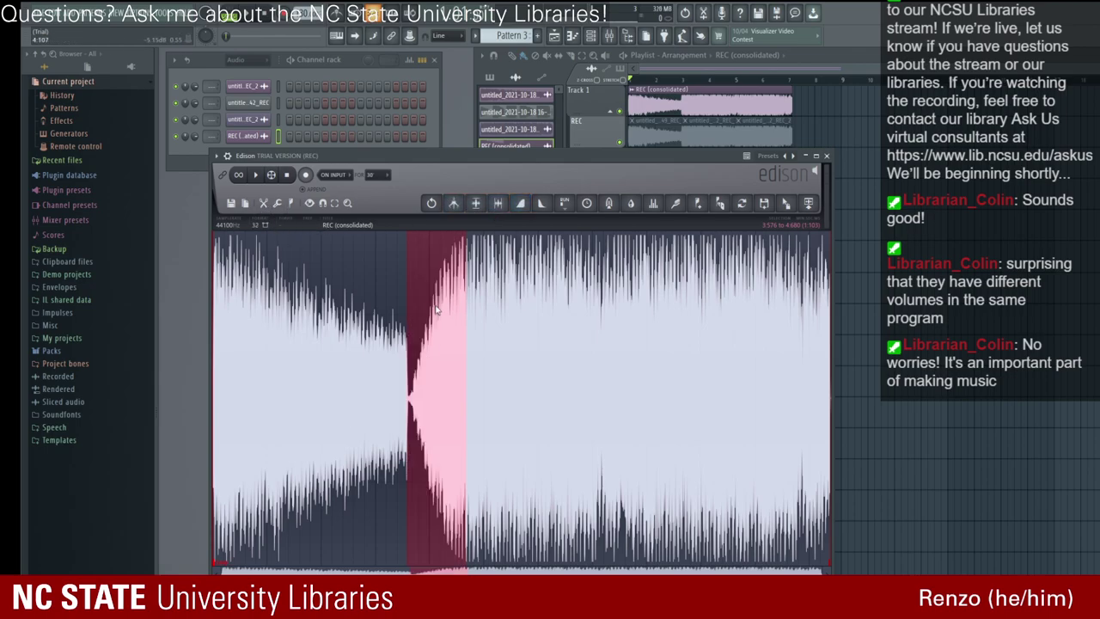
# Step: Extend the selection back to about 1.969 and play it to hear the faded join
pyautogui.click(257, 175)
pyautogui.keyDown('shift'); pyautogui.click(315, 245); pyautogui.keyUp('shift')
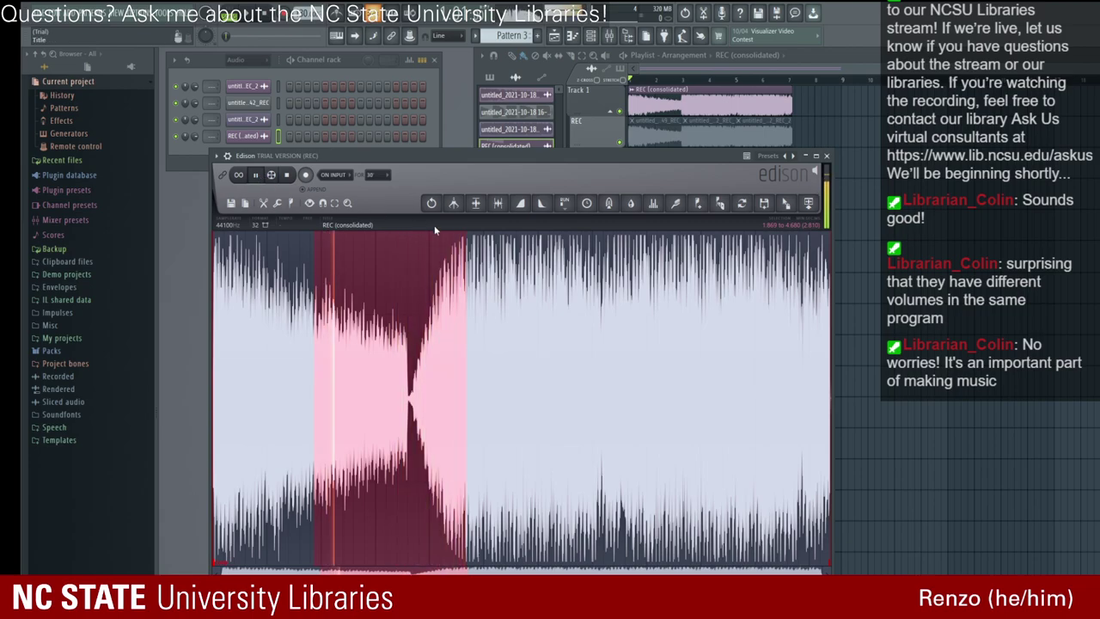
pyautogui.click(259, 175)
# Step: Extend the selection to about 5.058 and try to undo the fade-in after the join
pyautogui.moveTo(465, 337); pyautogui.dragTo(418, 348)
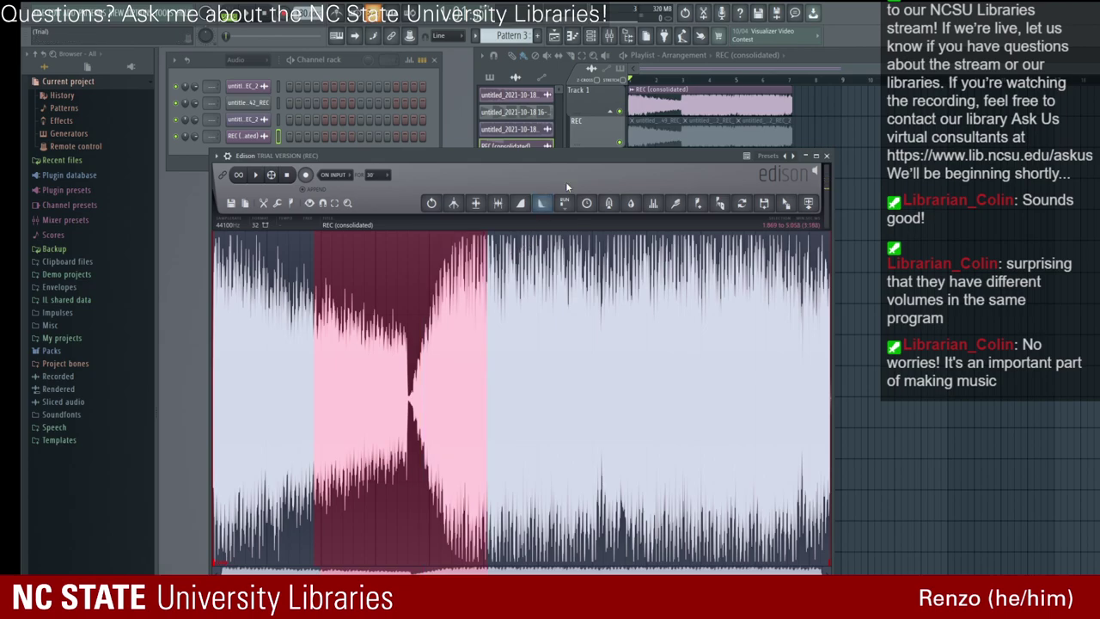
pyautogui.click(432, 205)
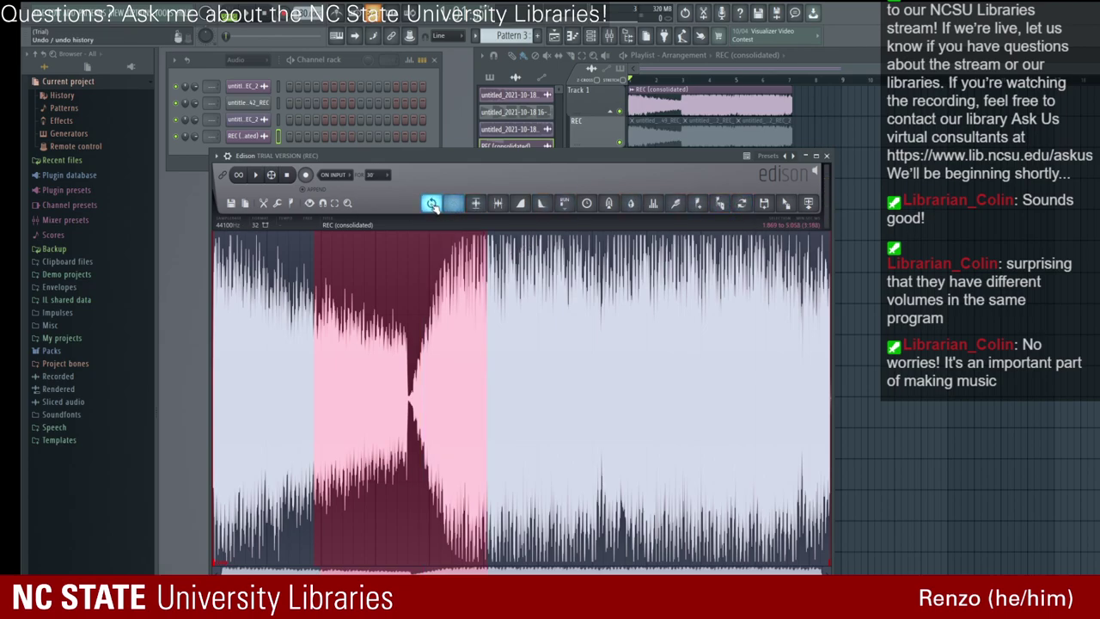
pyautogui.click(433, 205)
pyautogui.click(432, 204)
pyautogui.click(432, 205)
pyautogui.moveTo(541, 315); pyautogui.dragTo(591, 325)
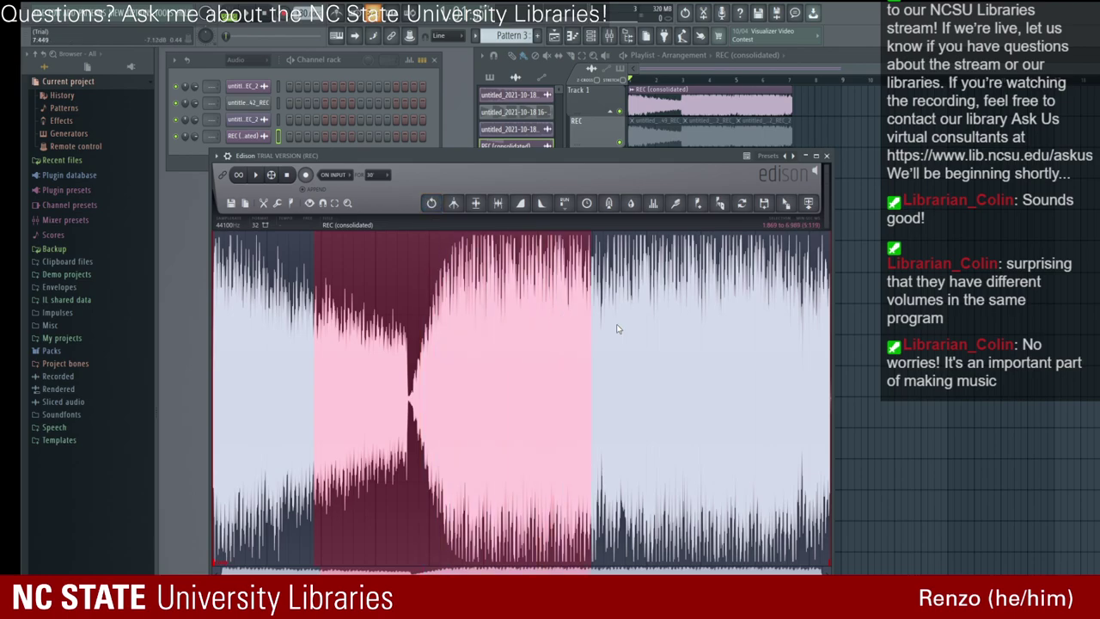
pyautogui.moveTo(719, 349); pyautogui.dragTo(391, 289)
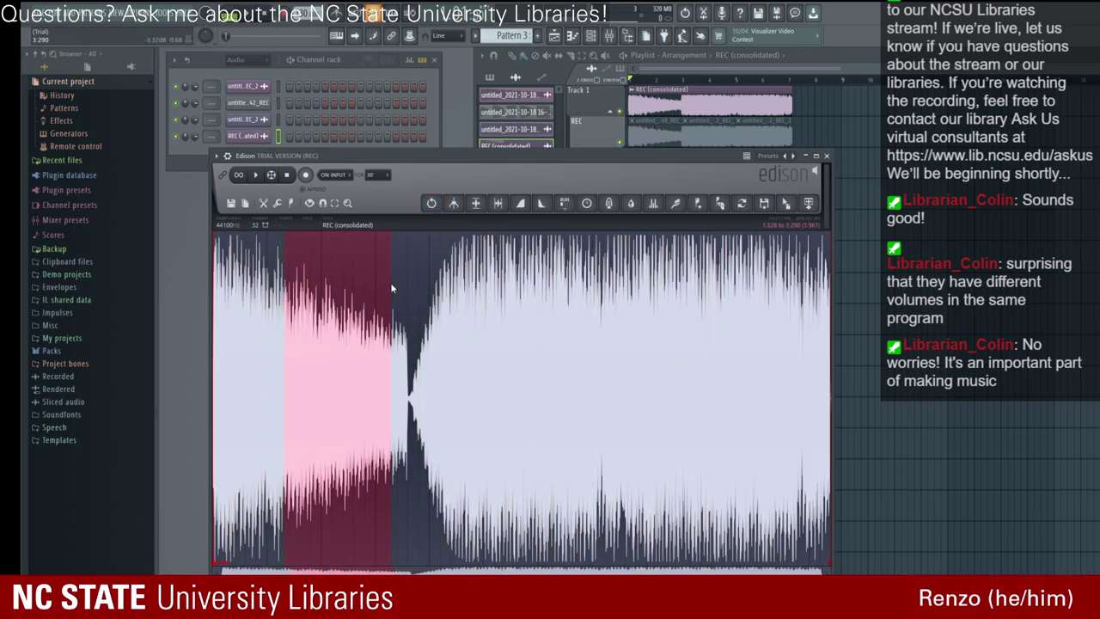
# Step: Apply fade in, fade out, trim side noise and normalize to the stretch after the join, about 3.607 to 4.363
pyautogui.moveTo(410, 352); pyautogui.dragTo(411, 391)
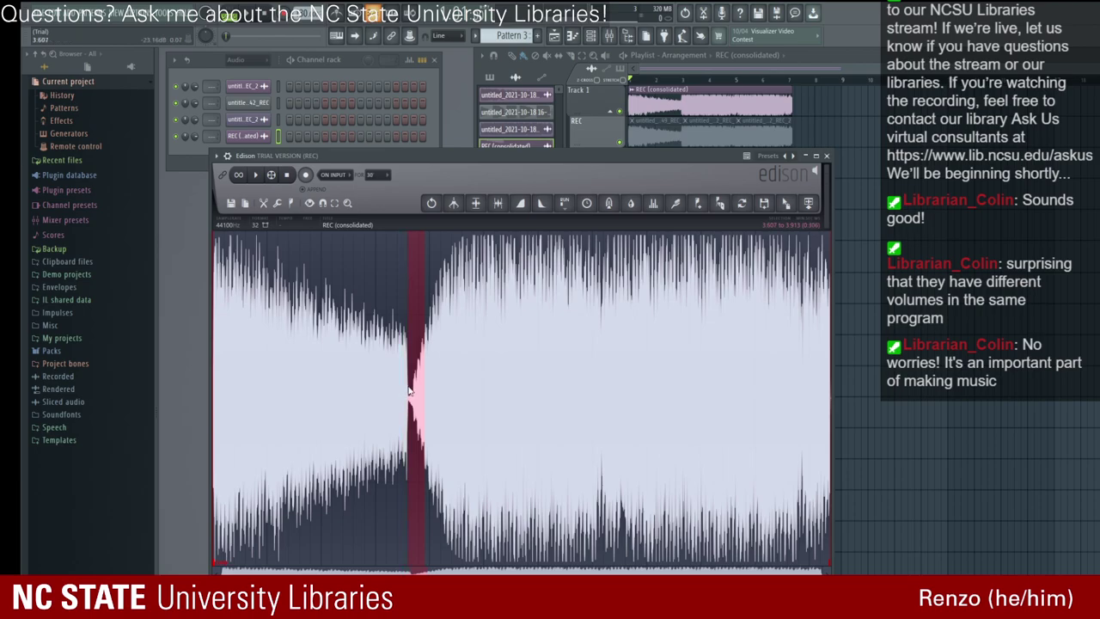
pyautogui.moveTo(424, 345)
pyautogui.mouseDown()
pyautogui.moveTo(446, 350)
pyautogui.moveTo(434, 351)
pyautogui.mouseUp()
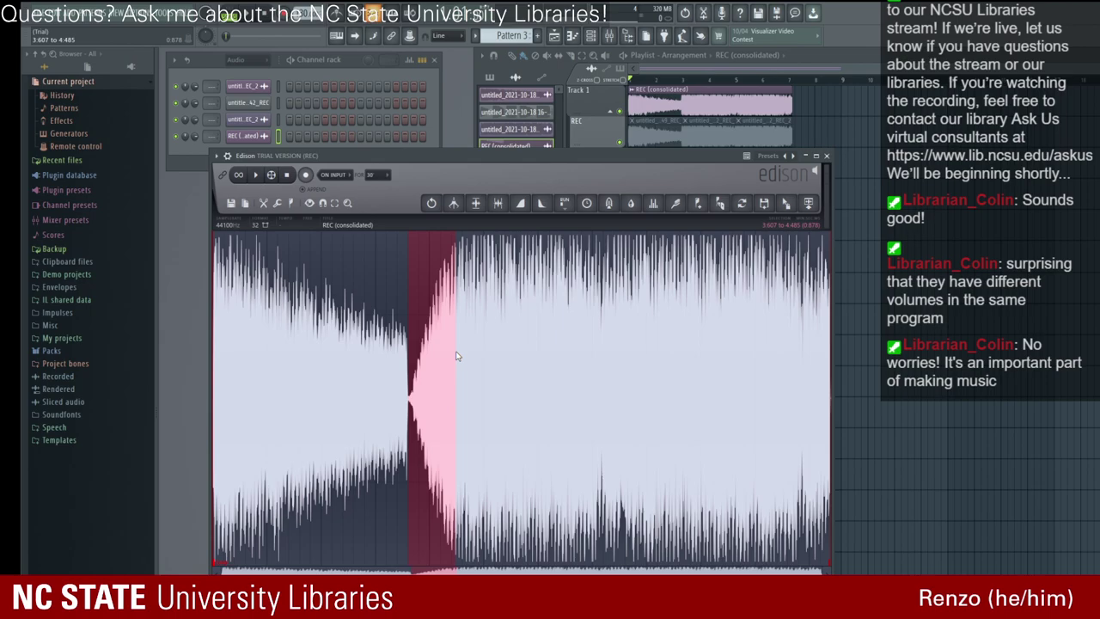
pyautogui.click(521, 205)
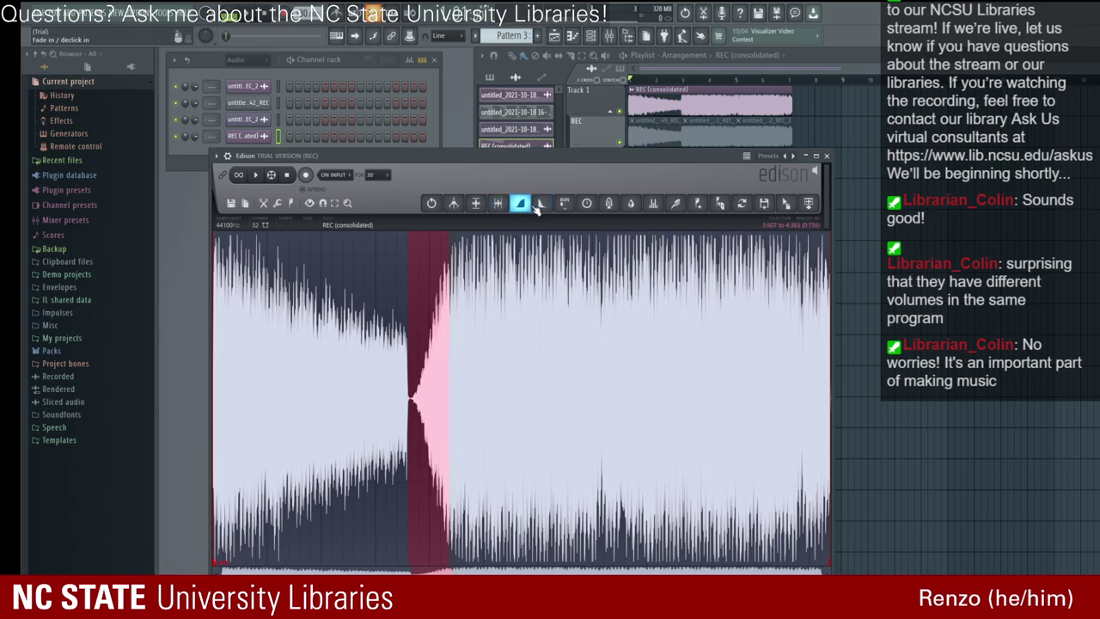
pyautogui.click(540, 205)
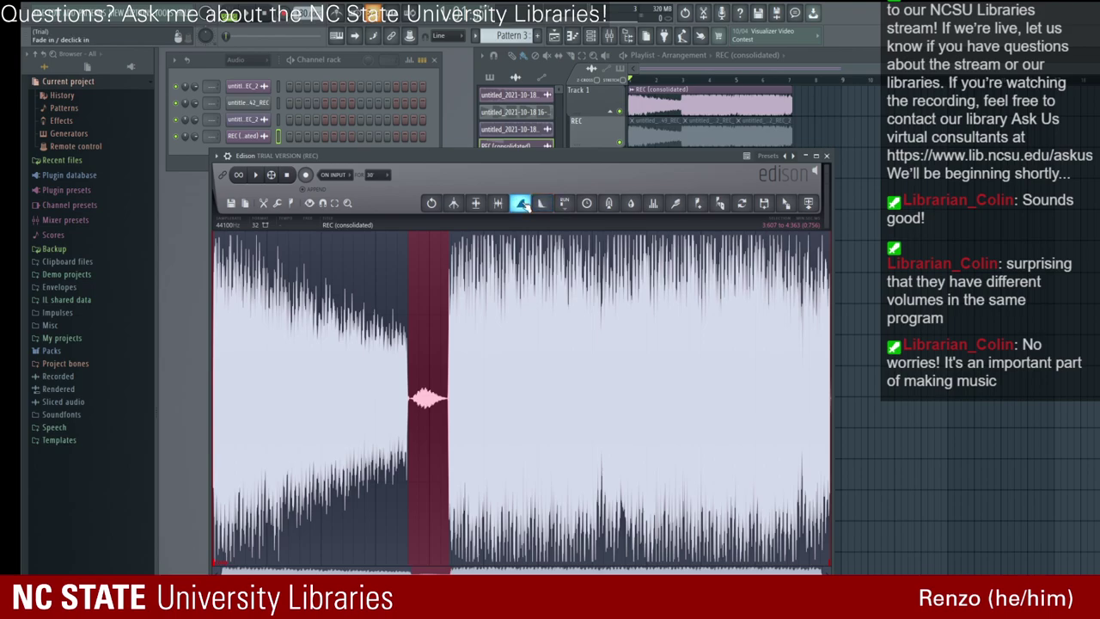
pyautogui.click(498, 204)
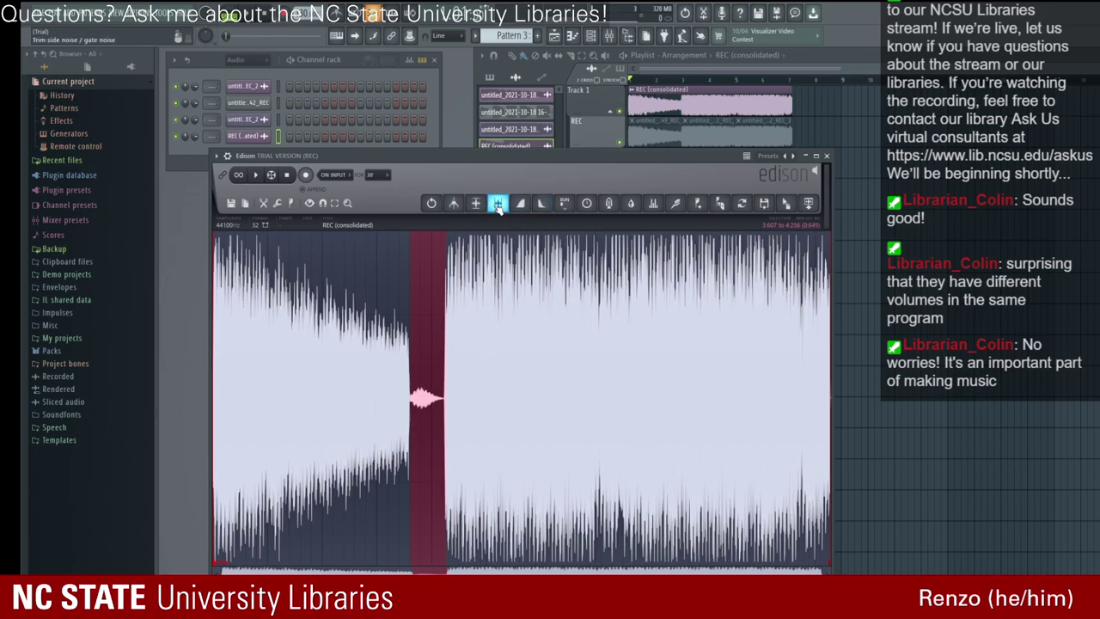
pyautogui.click(478, 204)
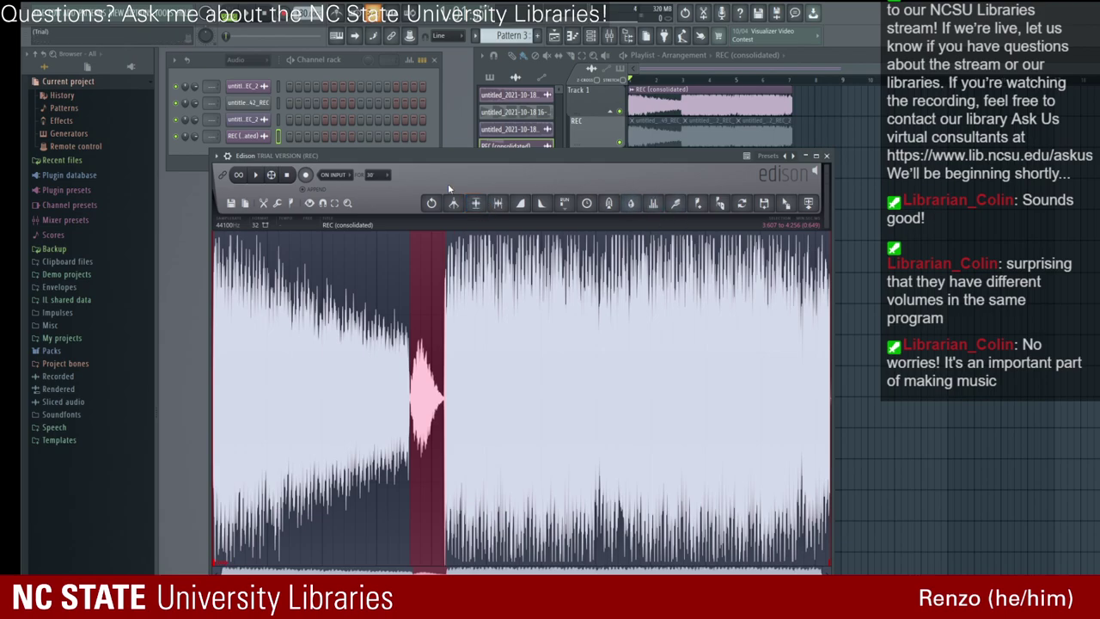
# Step: Play the section from about 0.769 to 5.911 across the processed join, and close Edison
pyautogui.moveTo(410, 268); pyautogui.dragTo(421, 274)
pyautogui.moveTo(534, 275); pyautogui.dragTo(262, 182)
pyautogui.click(258, 177)
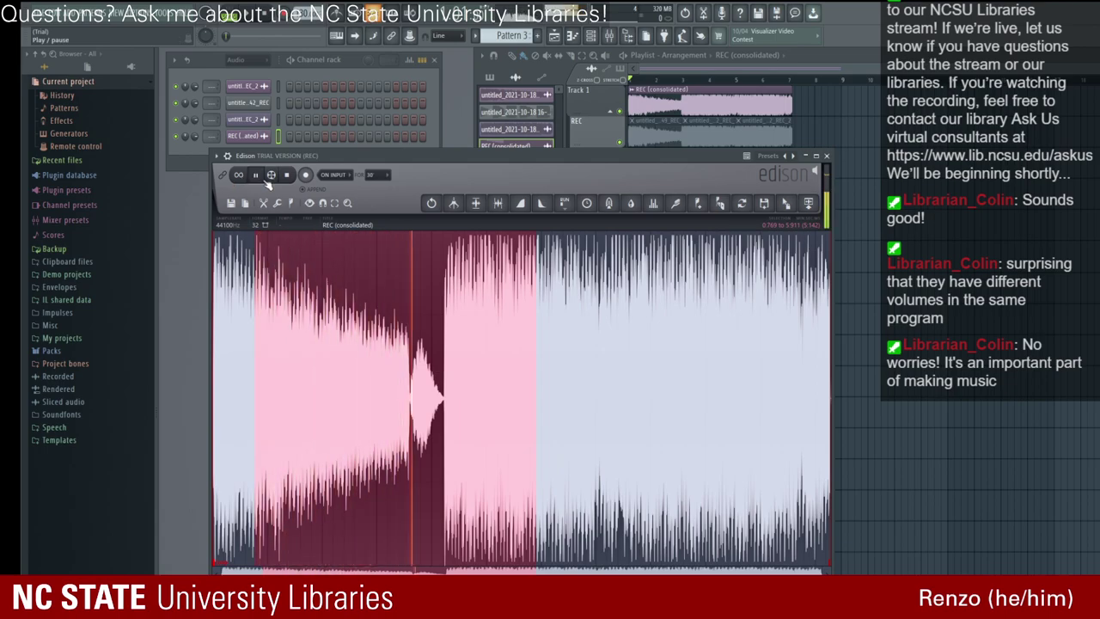
pyautogui.click(262, 175)
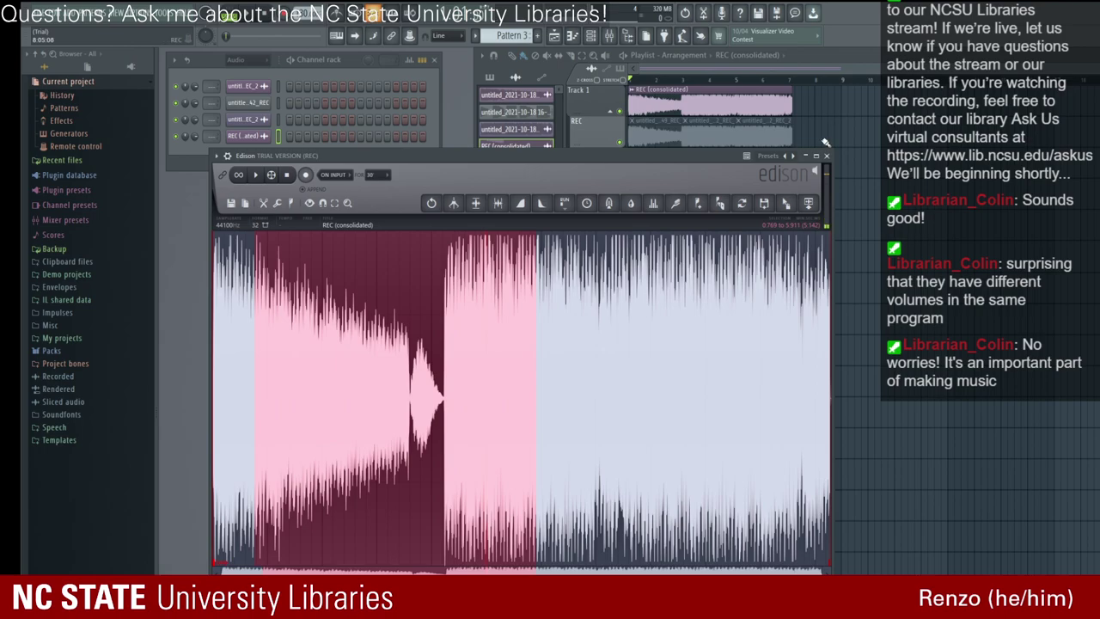
pyautogui.click(826, 155)
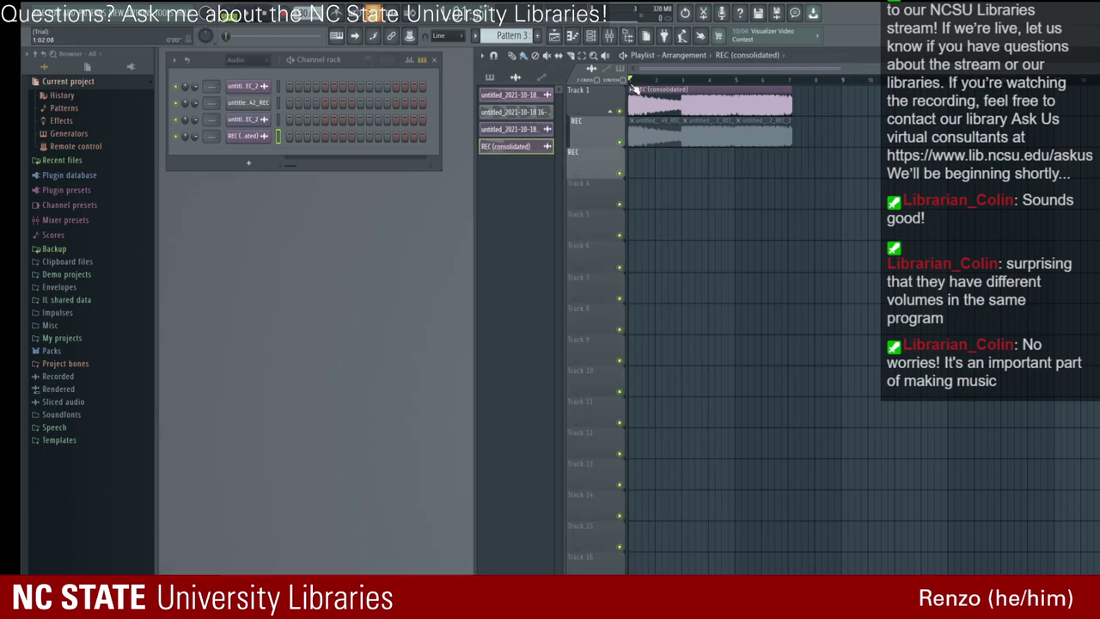
# Step: Reopen the consolidated clip in Edison and normalize the decaying part section by section, including about 2.973 to 3.709 before the join
pyautogui.doubleClick(737, 124)
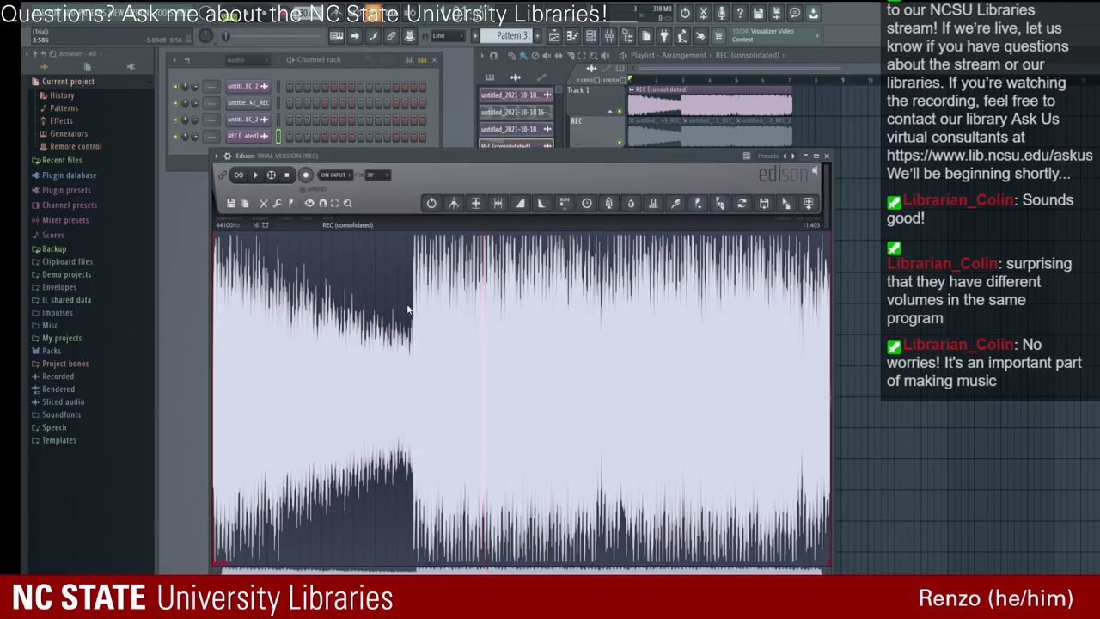
pyautogui.moveTo(413, 311); pyautogui.dragTo(445, 309)
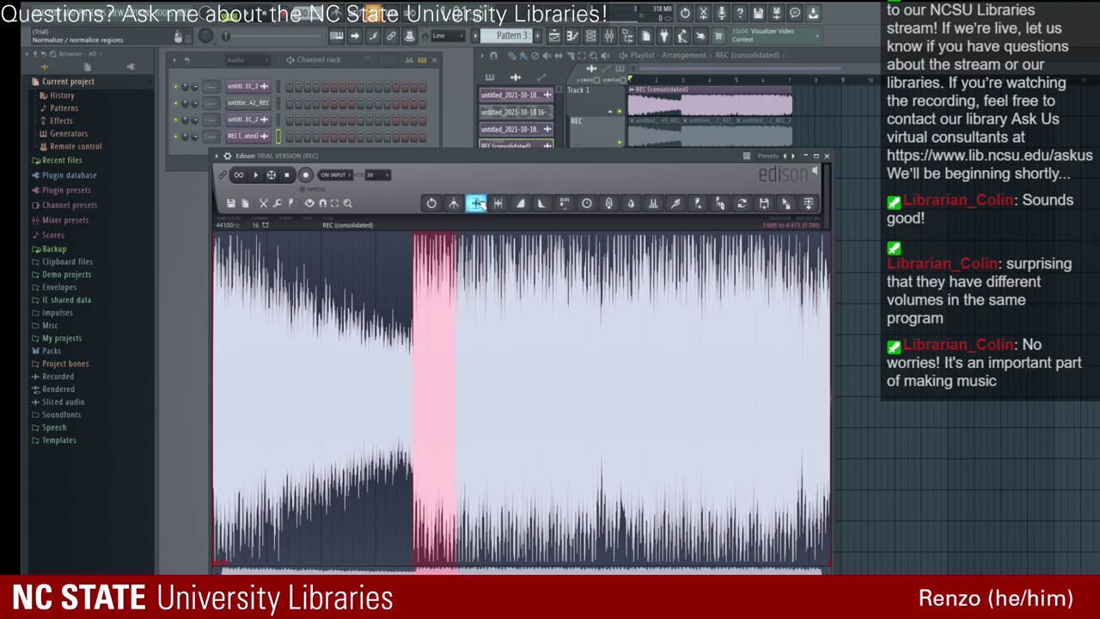
pyautogui.moveTo(414, 284); pyautogui.dragTo(374, 300)
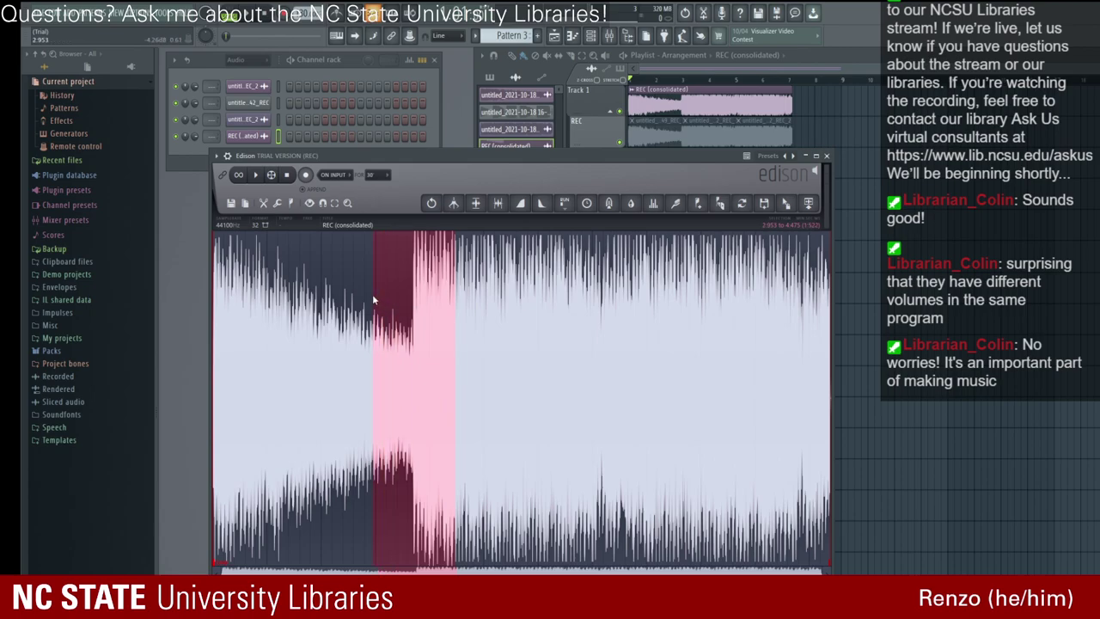
pyautogui.moveTo(451, 301); pyautogui.dragTo(376, 305)
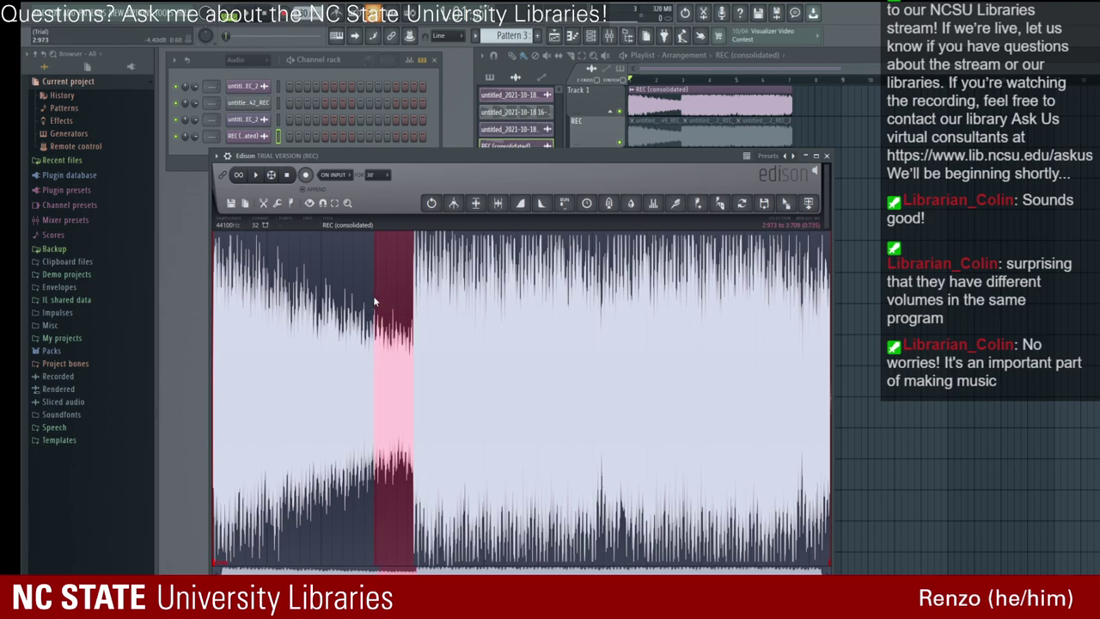
pyautogui.click(475, 203)
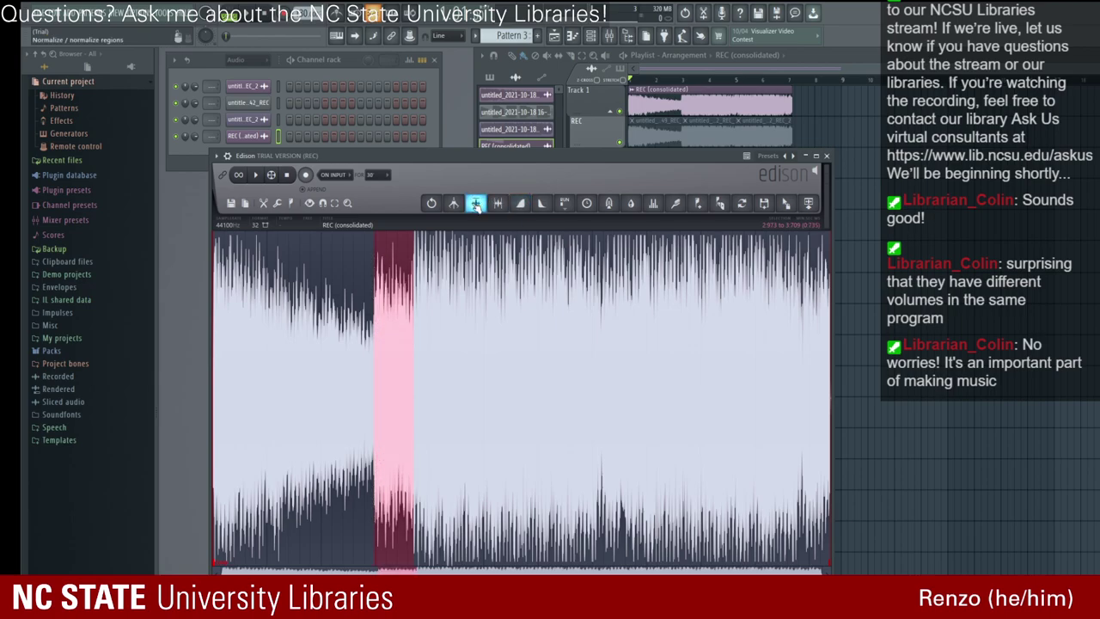
pyautogui.moveTo(375, 334); pyautogui.dragTo(215, 337)
pyautogui.click(475, 202)
# Step: Select from about 0.102 to 8.982 and play the normalized waveform
pyautogui.moveTo(215, 258); pyautogui.dragTo(219, 257)
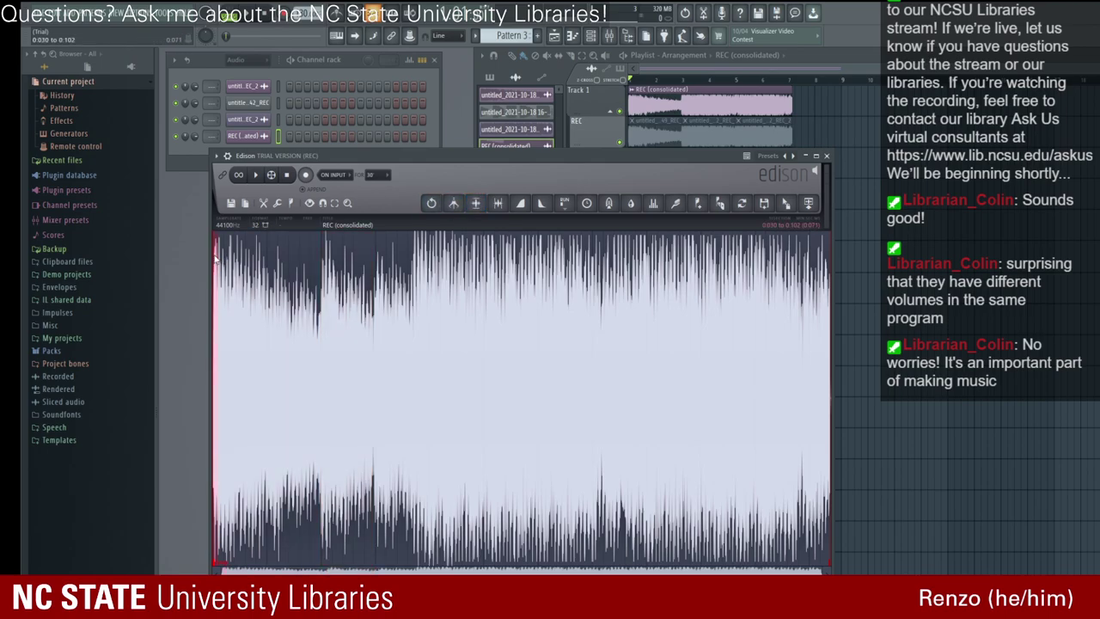
pyautogui.click(256, 175)
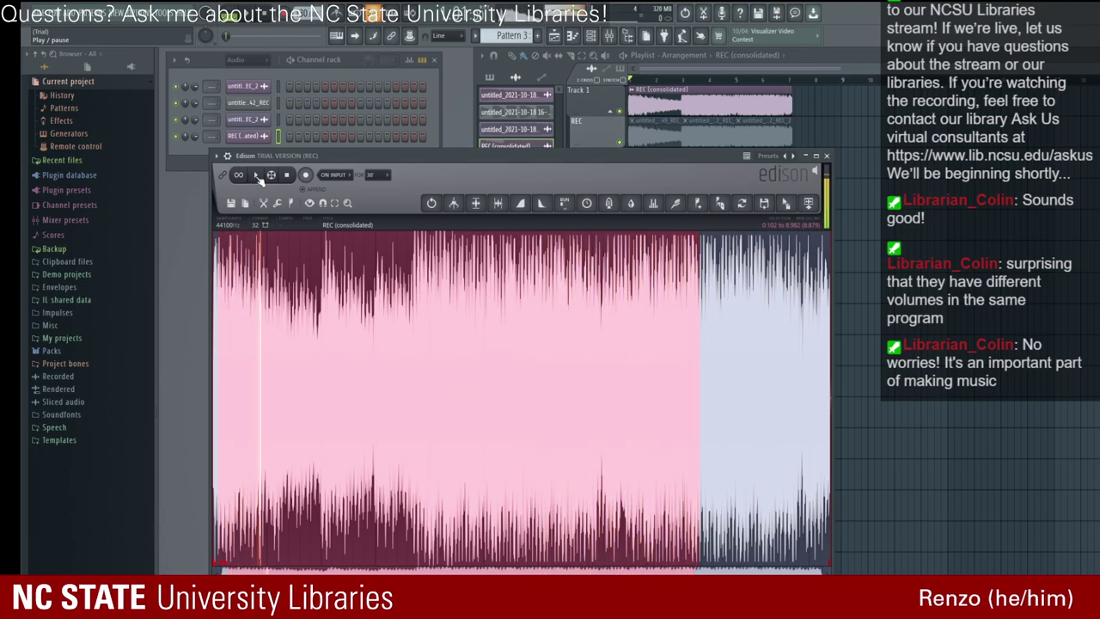
pyautogui.press('space')
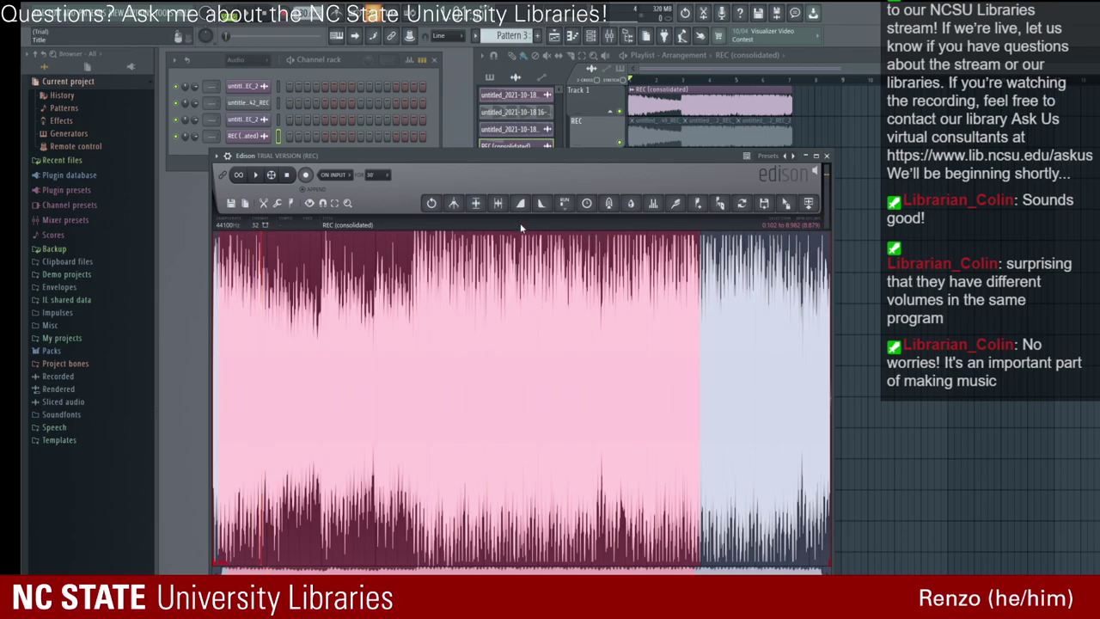
pyautogui.click(257, 175)
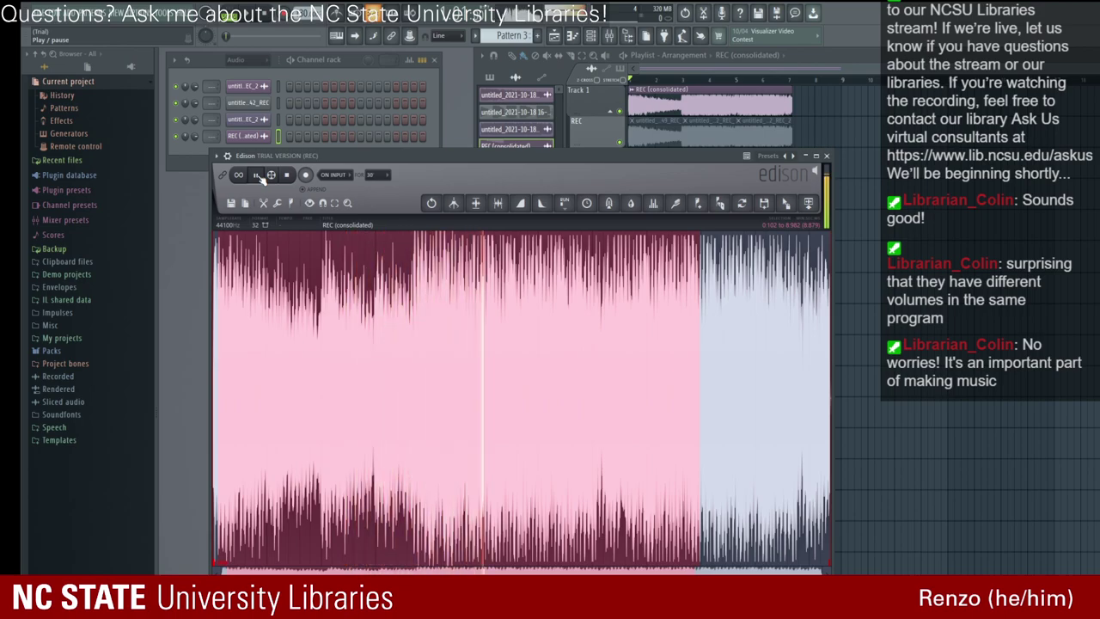
# Step: Pause the playback and extend the selection to the end of the waveform, from 0.102 to 11.403
pyautogui.click(257, 174)
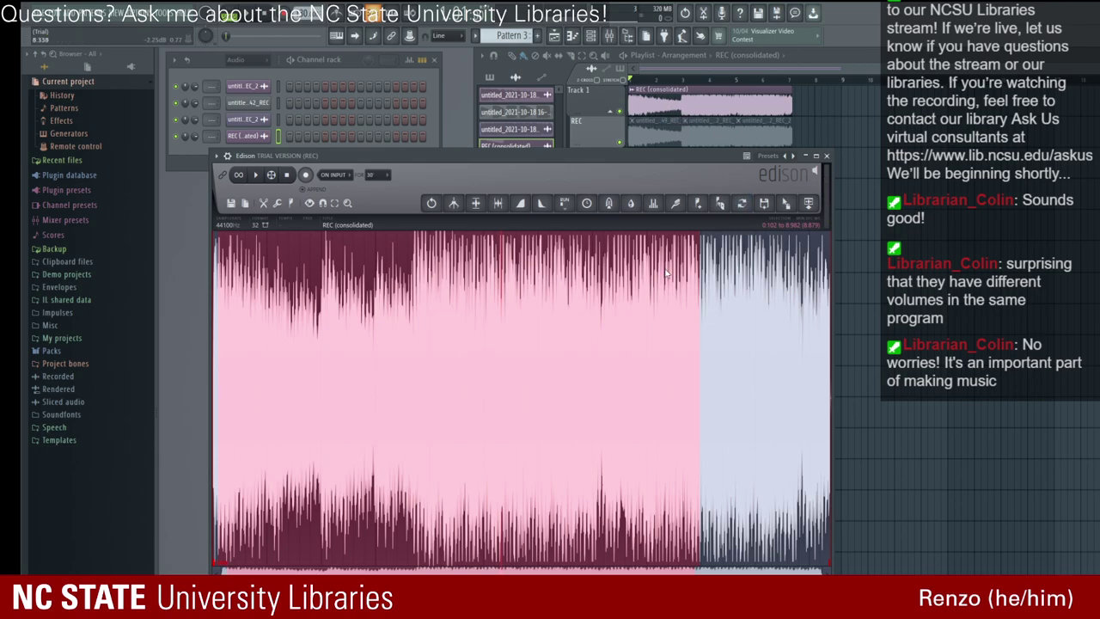
pyautogui.moveTo(701, 298); pyautogui.dragTo(735, 300)
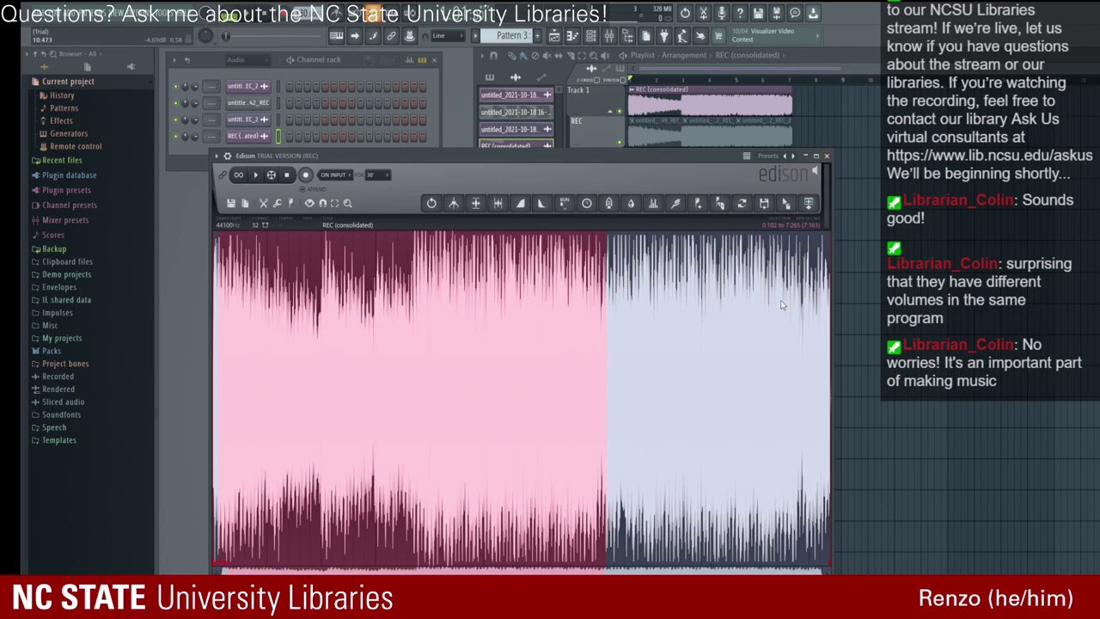
pyautogui.moveTo(808, 239); pyautogui.dragTo(828, 247)
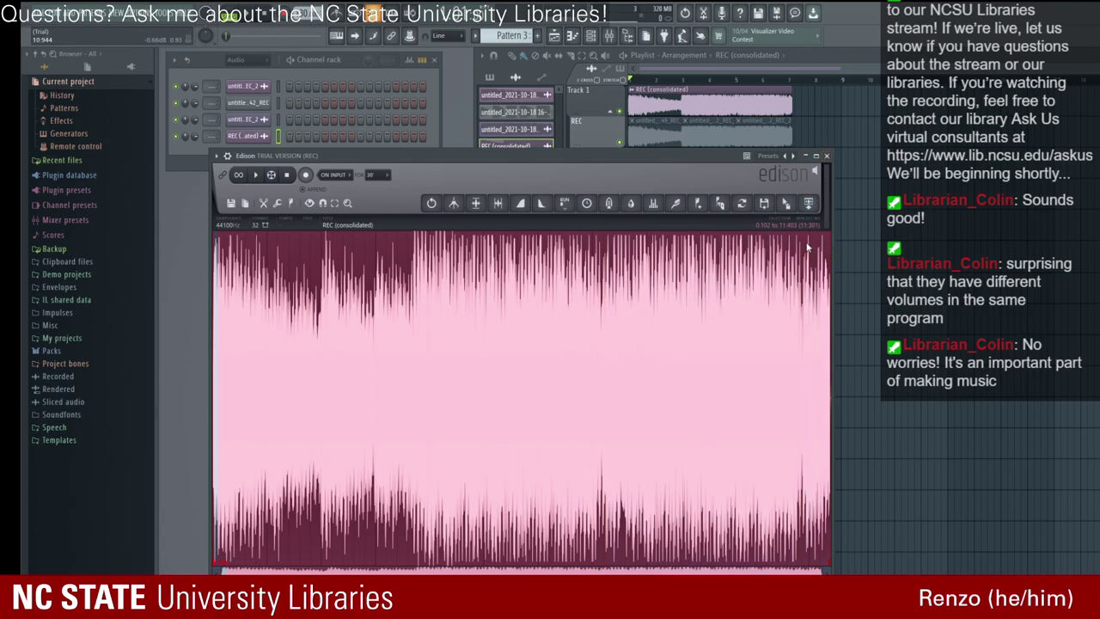
# Step: Select the end of the waveform from about 8.021 to 11.403 and delete that section
pyautogui.rightClick(492, 292)
pyautogui.click(433, 286)
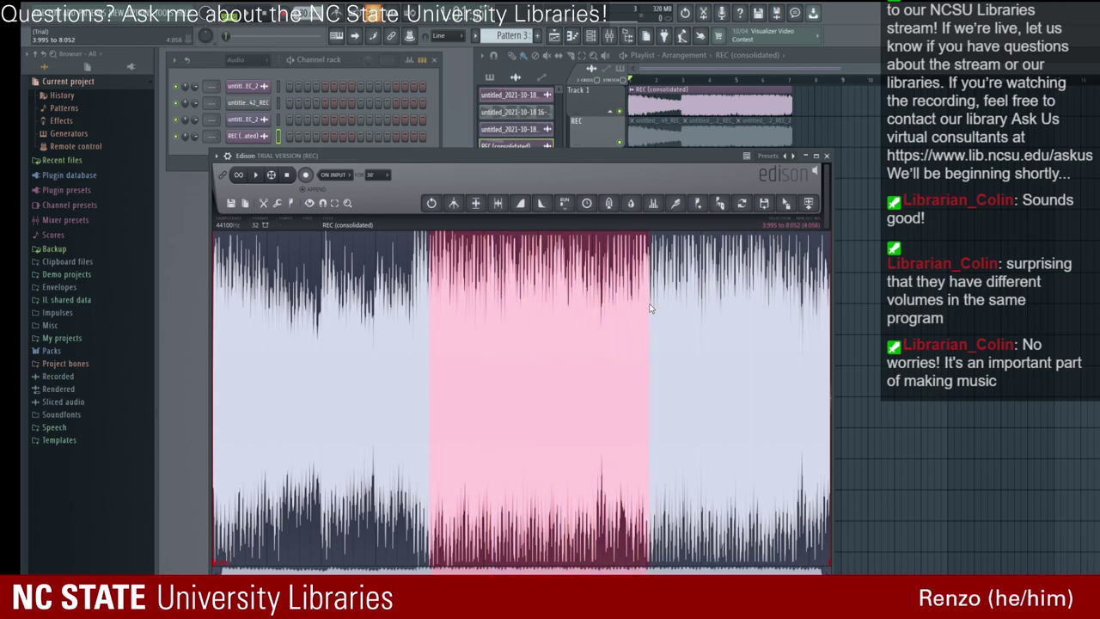
pyautogui.moveTo(648, 308); pyautogui.dragTo(821, 353)
pyautogui.moveTo(675, 325); pyautogui.dragTo(825, 327)
pyautogui.moveTo(440, 335); pyautogui.dragTo(665, 344)
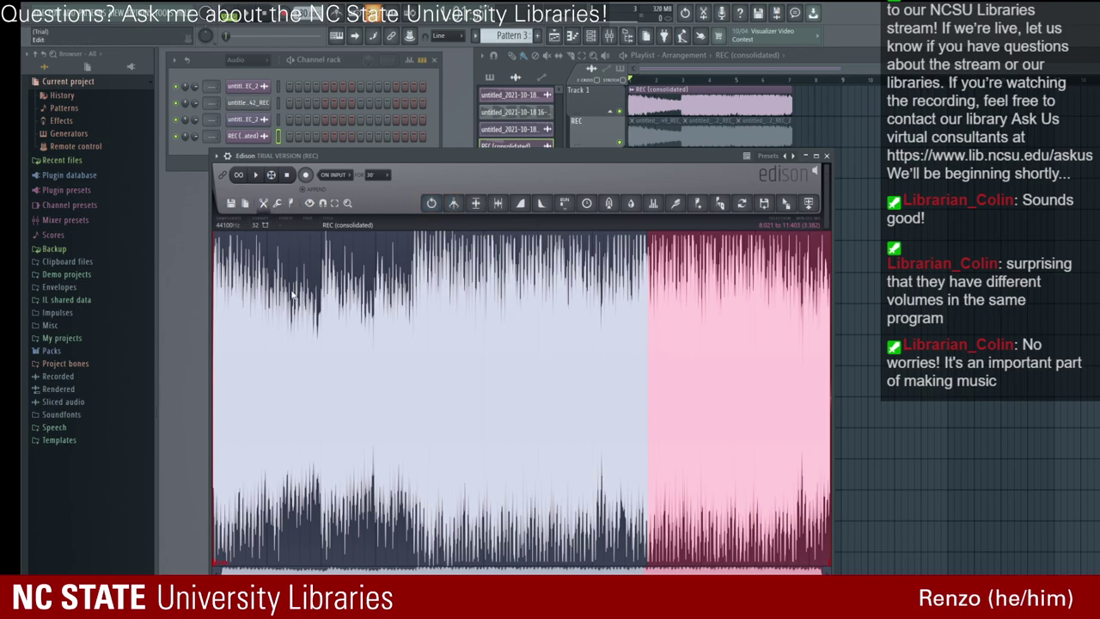
pyautogui.press('Delete')
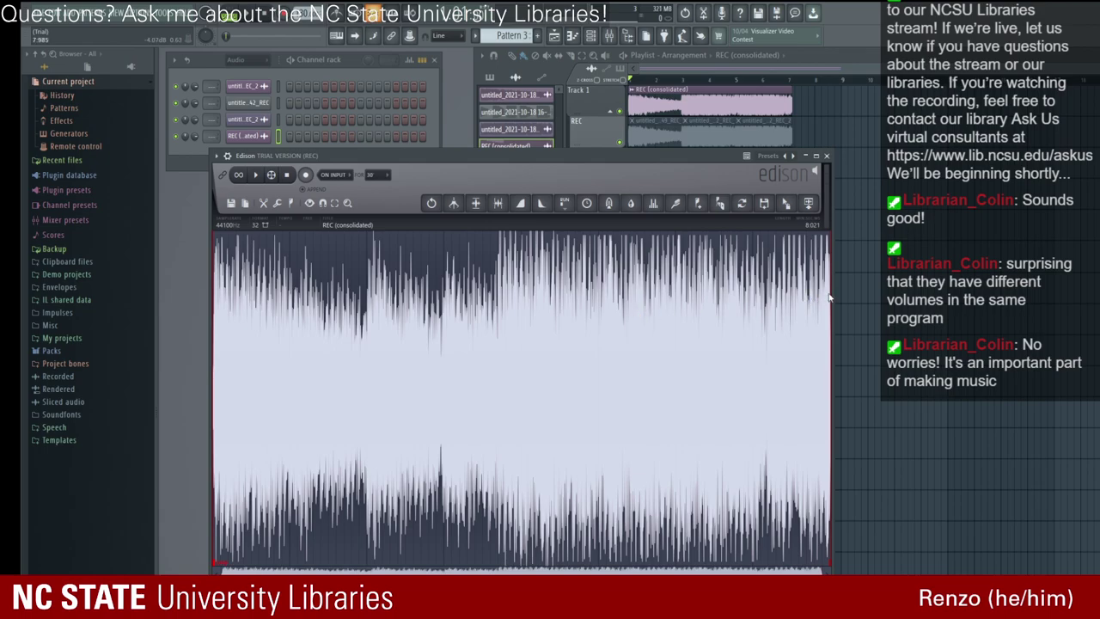
# Step: Select the last part of the shortened waveform, from about 4.010 to 7.985
pyautogui.moveTo(830, 298); pyautogui.dragTo(787, 294)
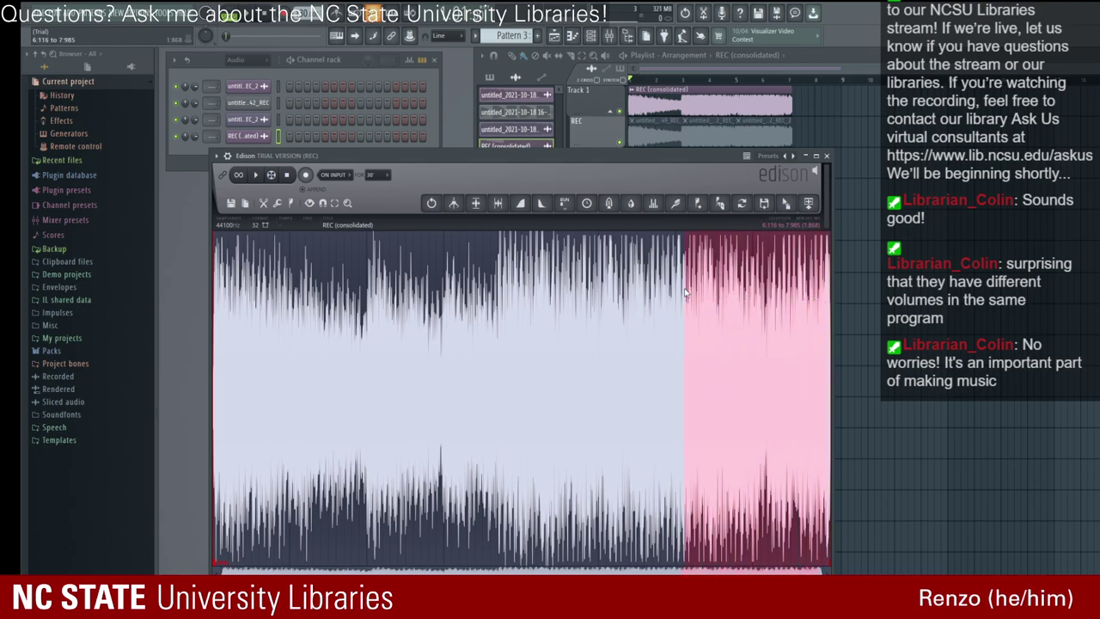
pyautogui.moveTo(531, 289); pyautogui.dragTo(522, 282)
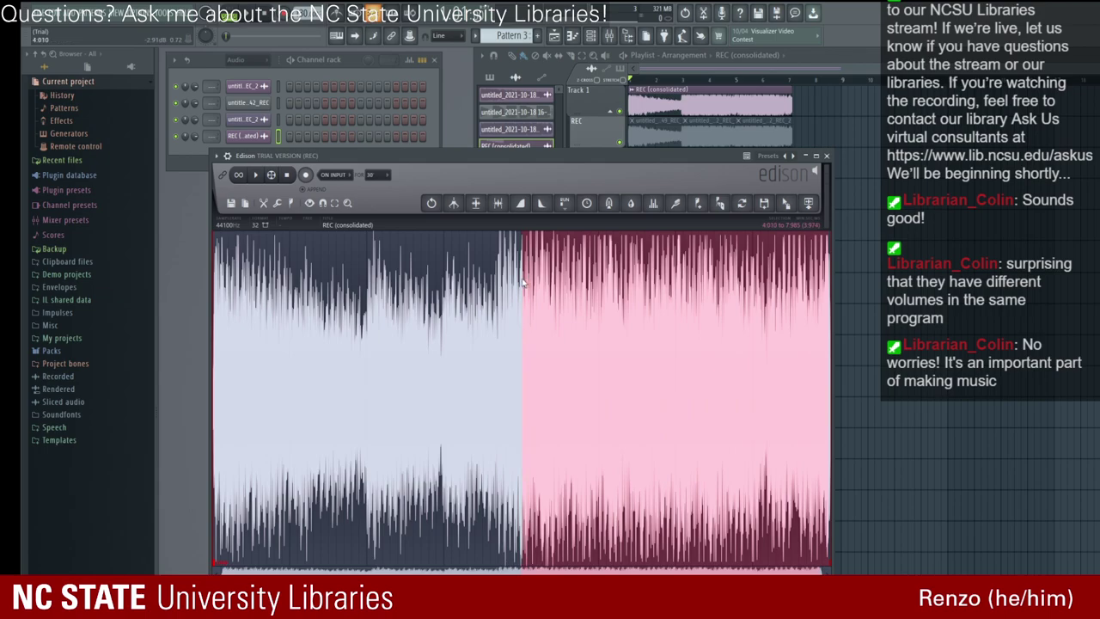
# Step: Cut the first half (0:000 to 4:010) off the consolidated recording in Edison, send the rest to the playlist and close the editor
pyautogui.moveTo(830, 312); pyautogui.dragTo(418, 335)
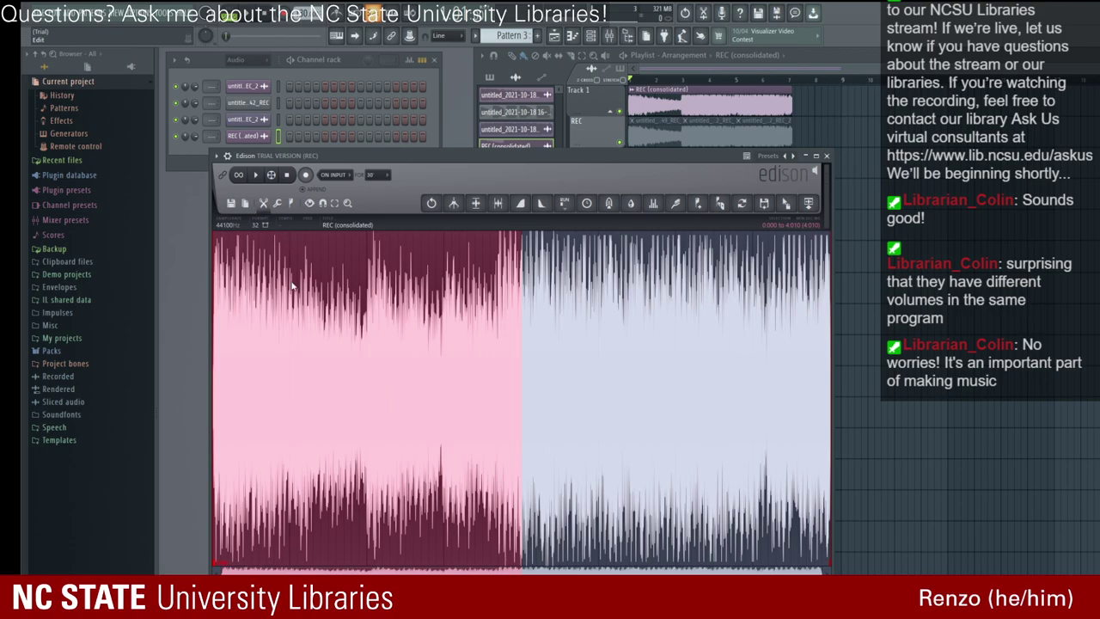
pyautogui.click(642, 348)
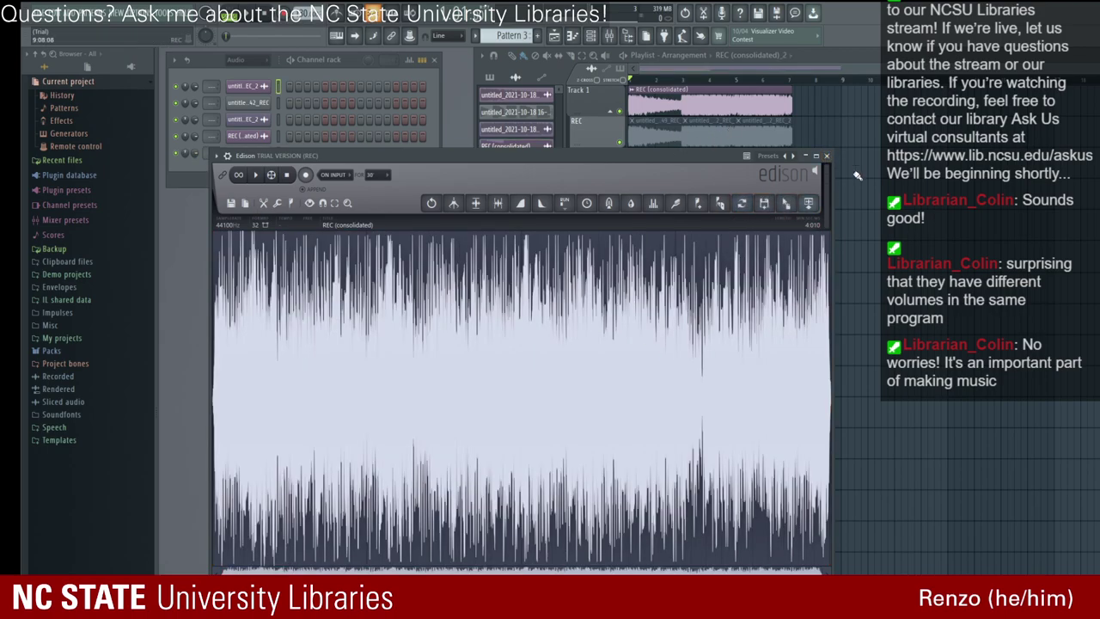
pyautogui.click(828, 156)
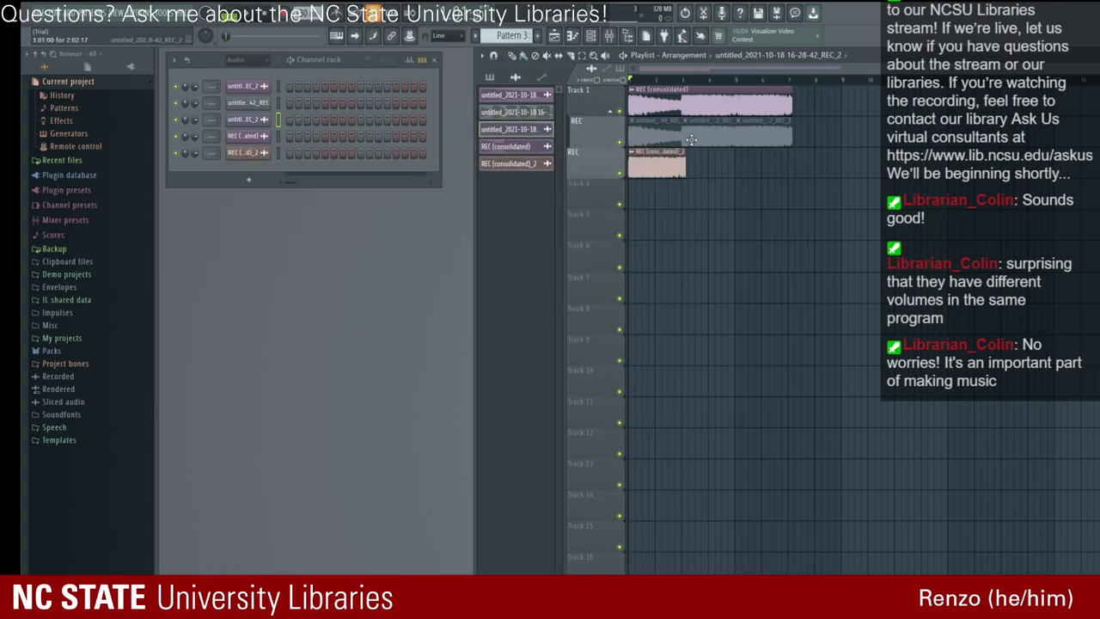
# Step: Delete the old recording clips from the playlist and place two back-to-back copies of REC (consolidated)_2 at the start of Track 1
pyautogui.click(693, 141)
pyautogui.rightClick(658, 133)
pyautogui.rightClick(763, 136)
pyautogui.rightClick(722, 102)
pyautogui.click(657, 160)
pyautogui.moveTo(656, 158); pyautogui.dragTo(664, 110)
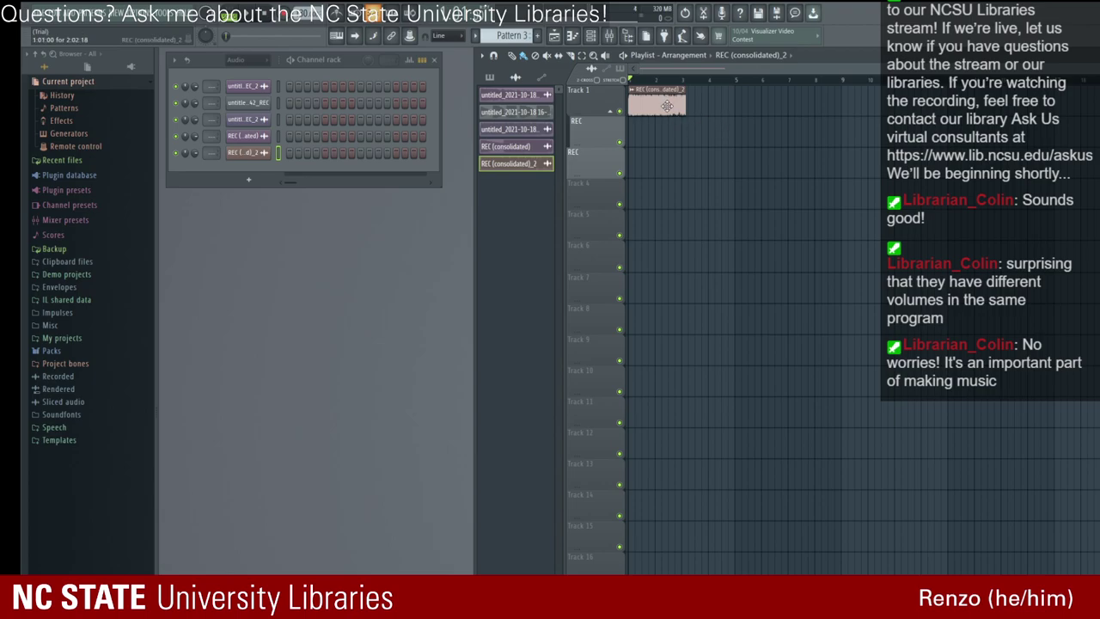
pyautogui.click(696, 104)
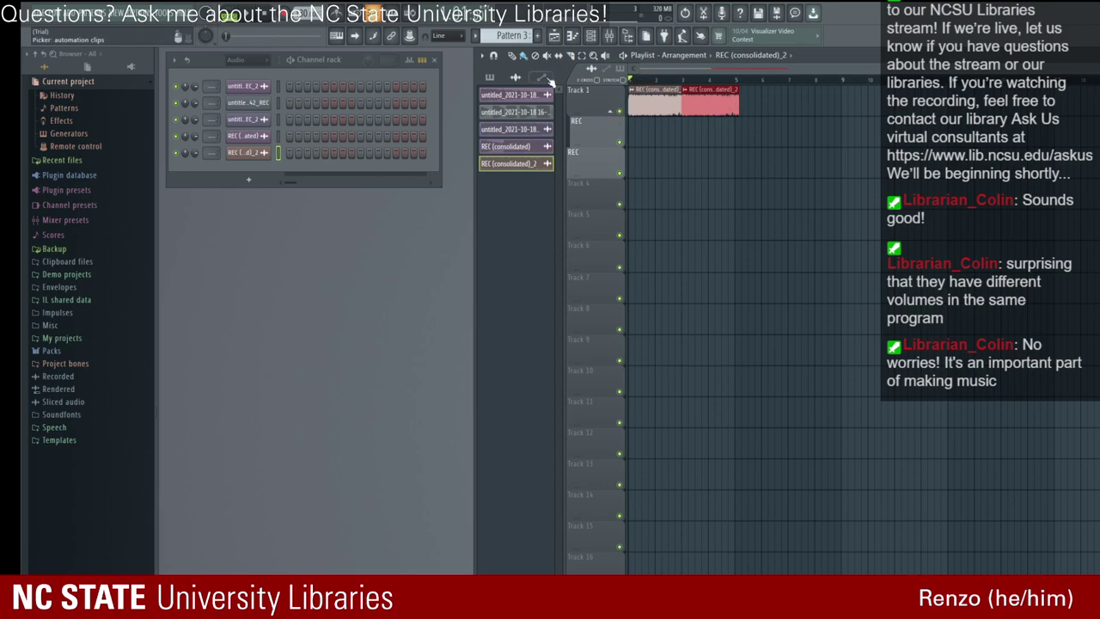
# Step: Play back the two adjoining clips on Track 1 and stop the playback
pyautogui.click(256, 18)
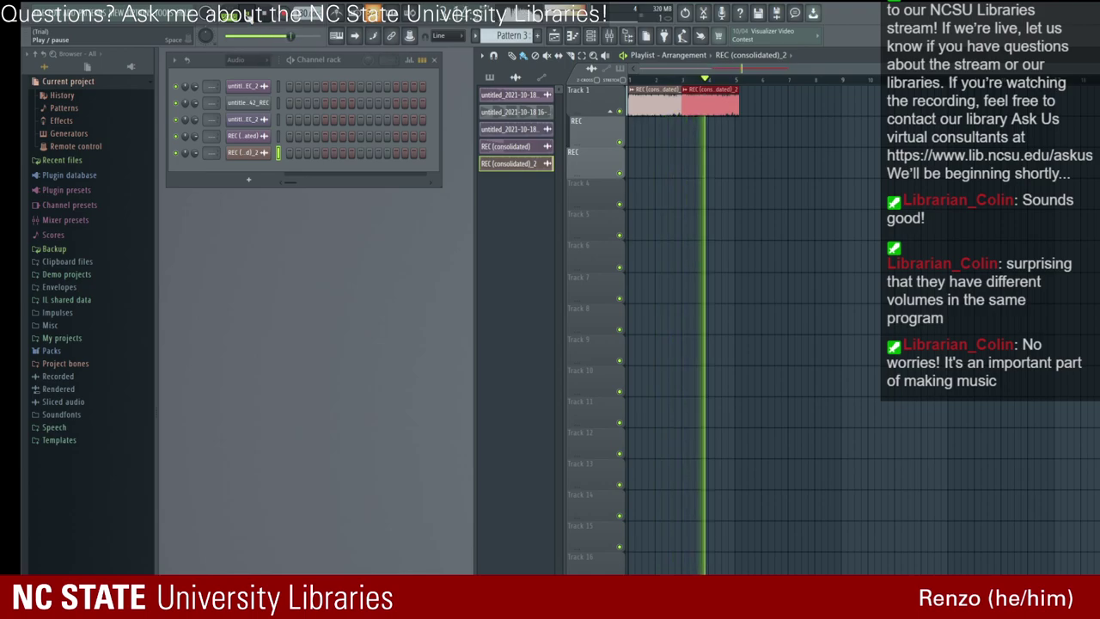
pyautogui.click(256, 17)
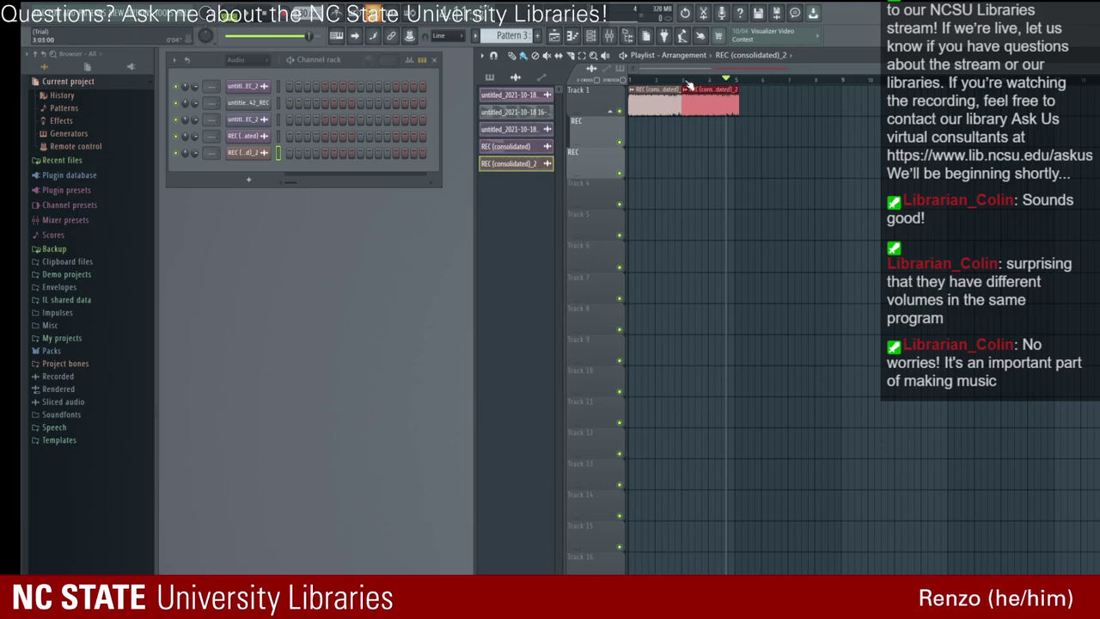
pyautogui.press('space')
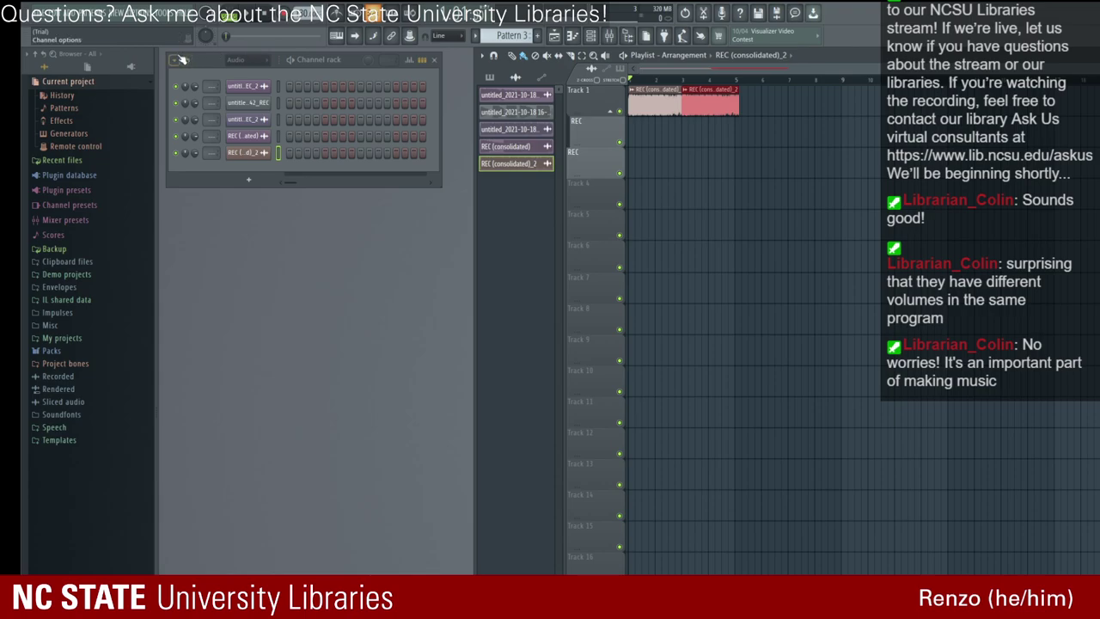
# Step: Delete the unused untitled recording channels and the REC (consolidated) channel, keeping only REC (consolidated)_2 among the audio clips
pyautogui.moveTo(326, 58)
pyautogui.mouseDown()
pyautogui.moveTo(298, 47)
pyautogui.moveTo(326, 50)
pyautogui.mouseUp()
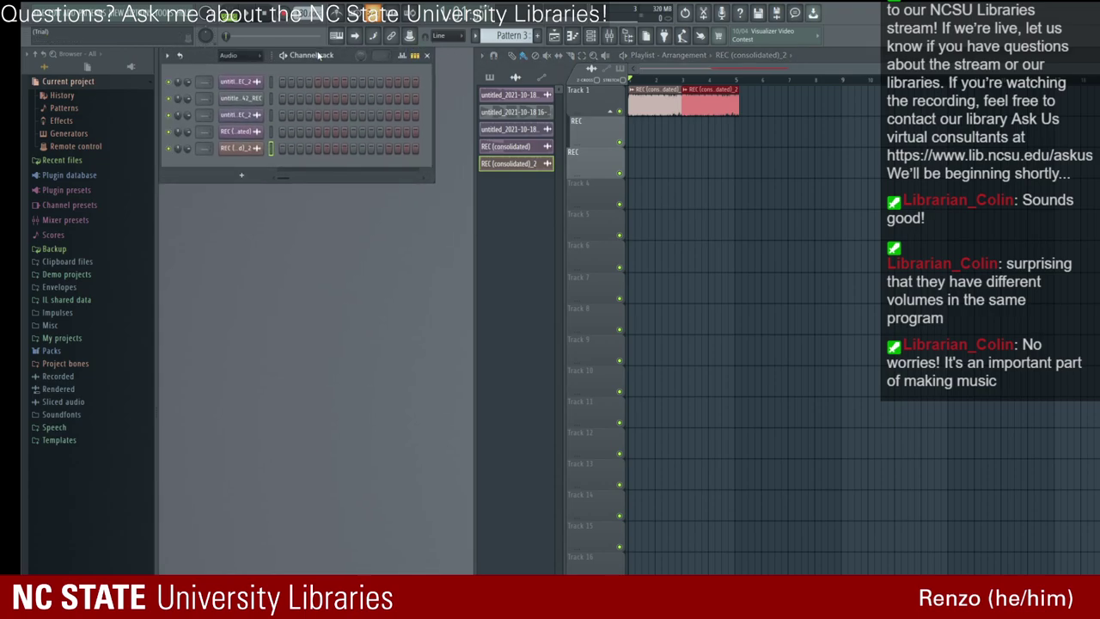
pyautogui.click(528, 150)
pyautogui.click(525, 129)
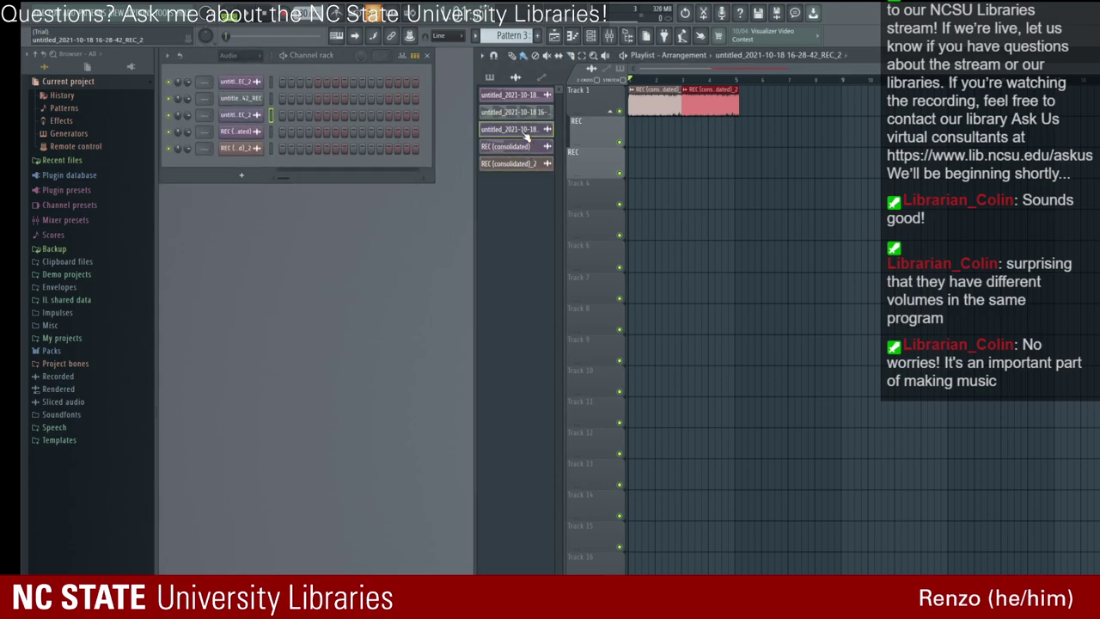
pyautogui.hotkey('alt', 'Delete')
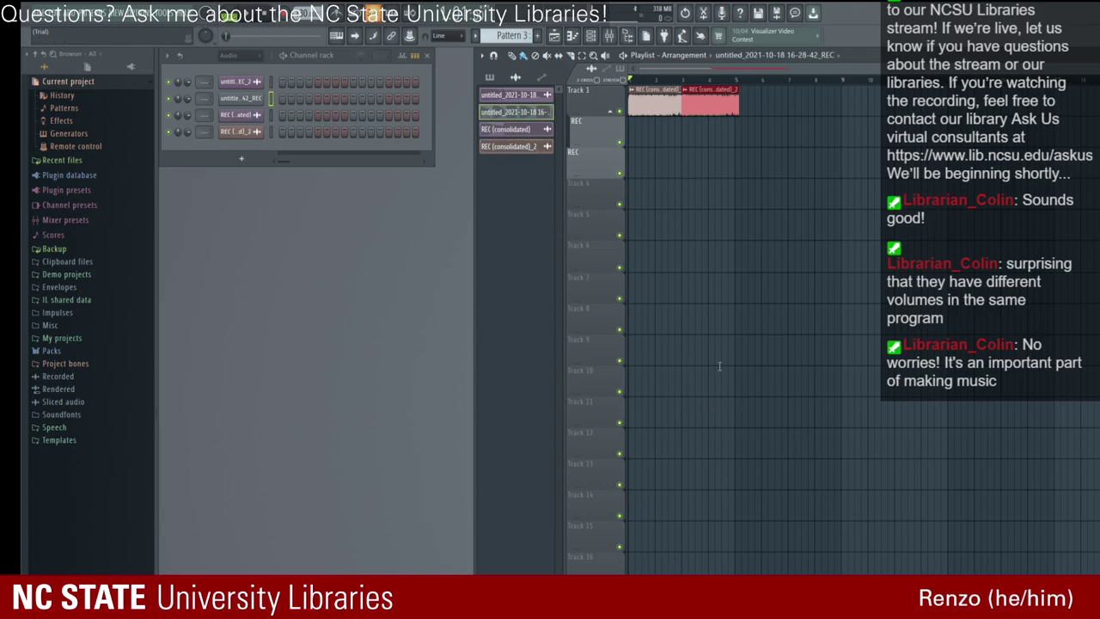
pyautogui.hotkey('alt', 'Delete')
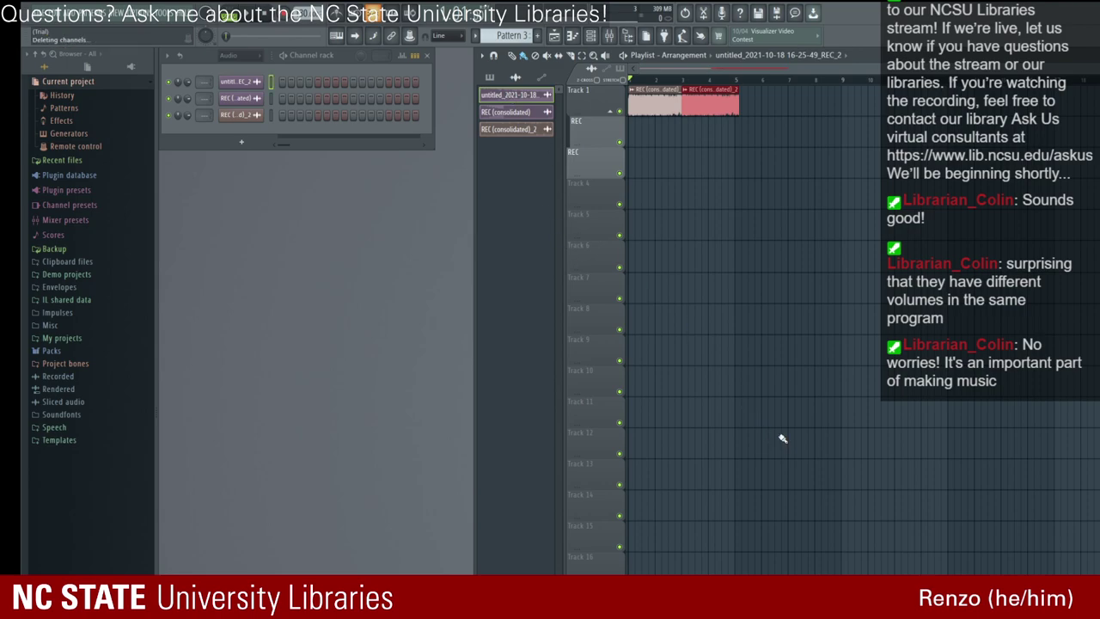
pyautogui.hotkey('alt', 'Delete')
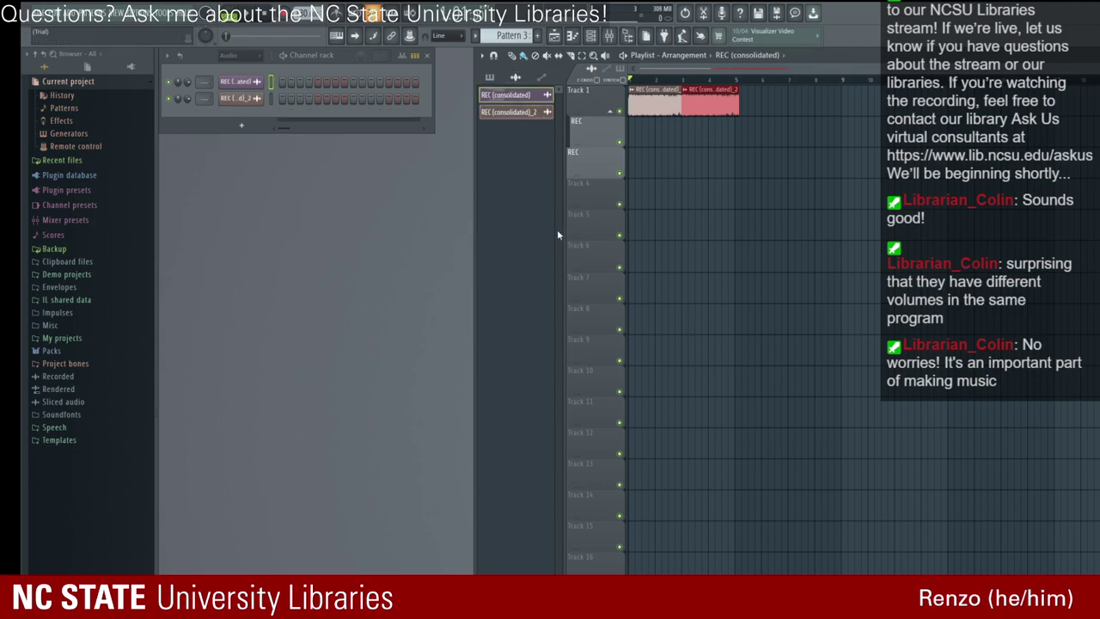
pyautogui.hotkey('alt', 'Delete')
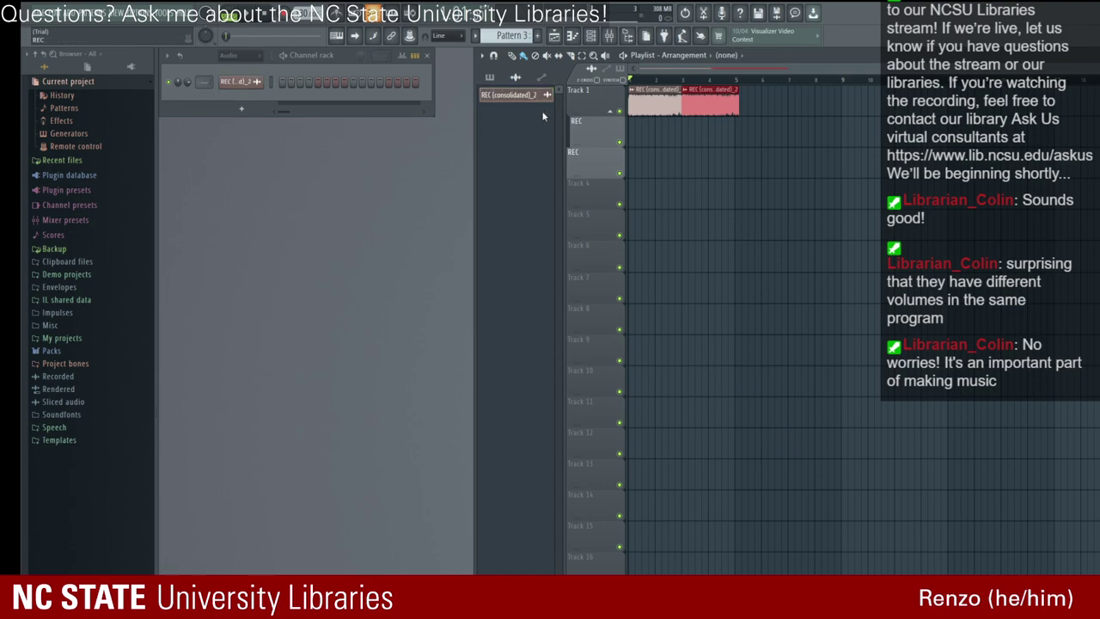
# Step: Switch the Channel rack filter from Audio to All
pyautogui.click(591, 37)
pyautogui.click(591, 37)
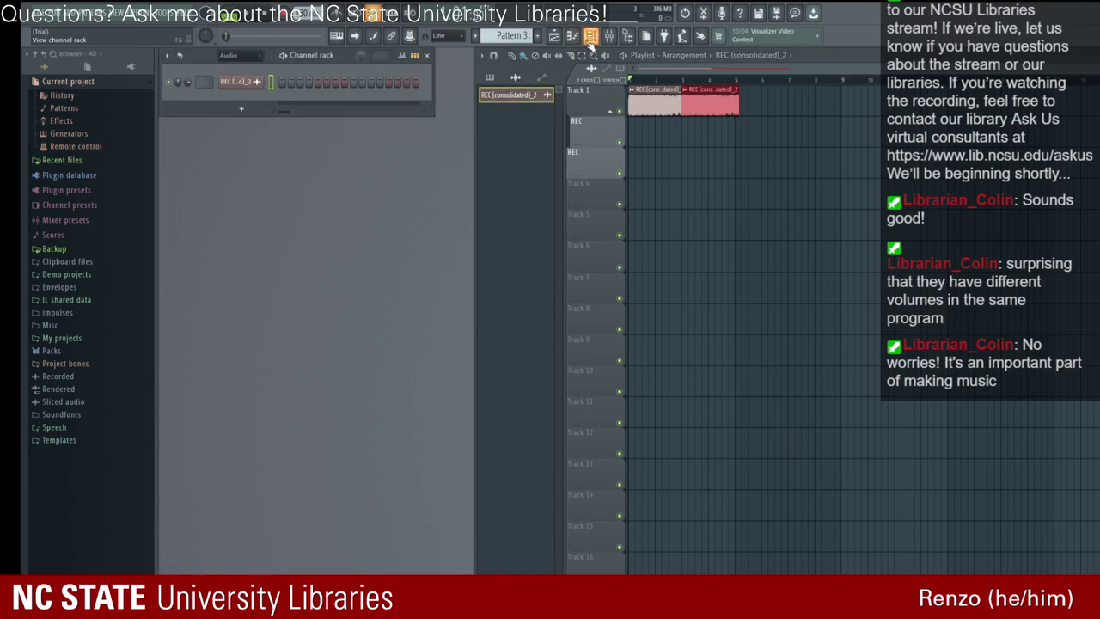
pyautogui.click(227, 55)
pyautogui.click(277, 84)
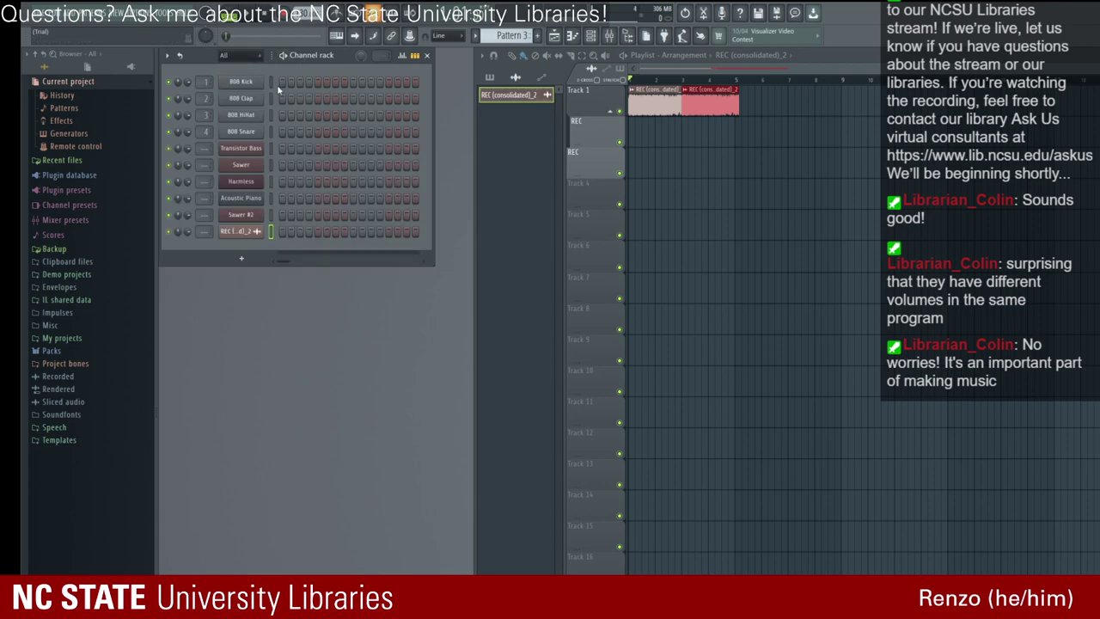
# Step: Open the Harmless and Sawer #2 synths in turn to compare them, and move the Sawer #2 window below the Channel rack
pyautogui.click(241, 182)
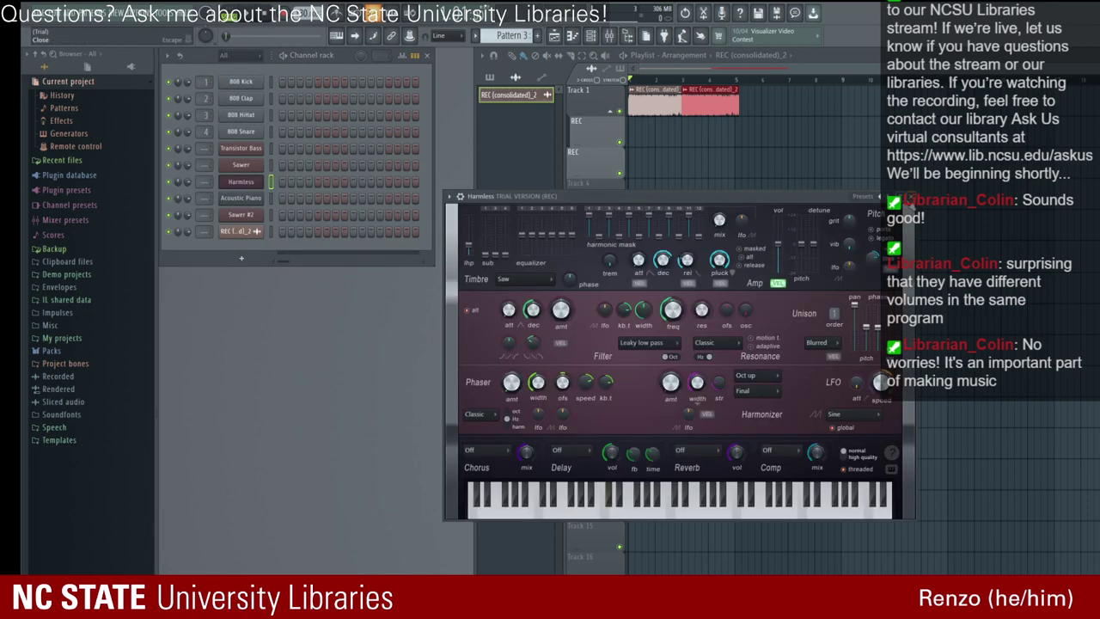
pyautogui.click(241, 215)
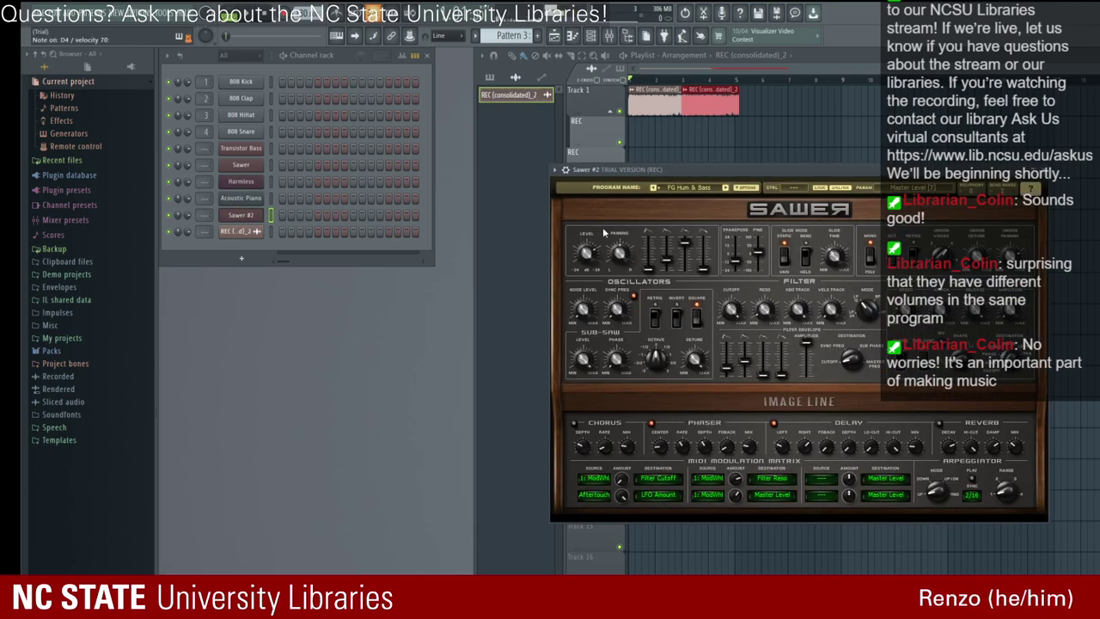
pyautogui.click(481, 53)
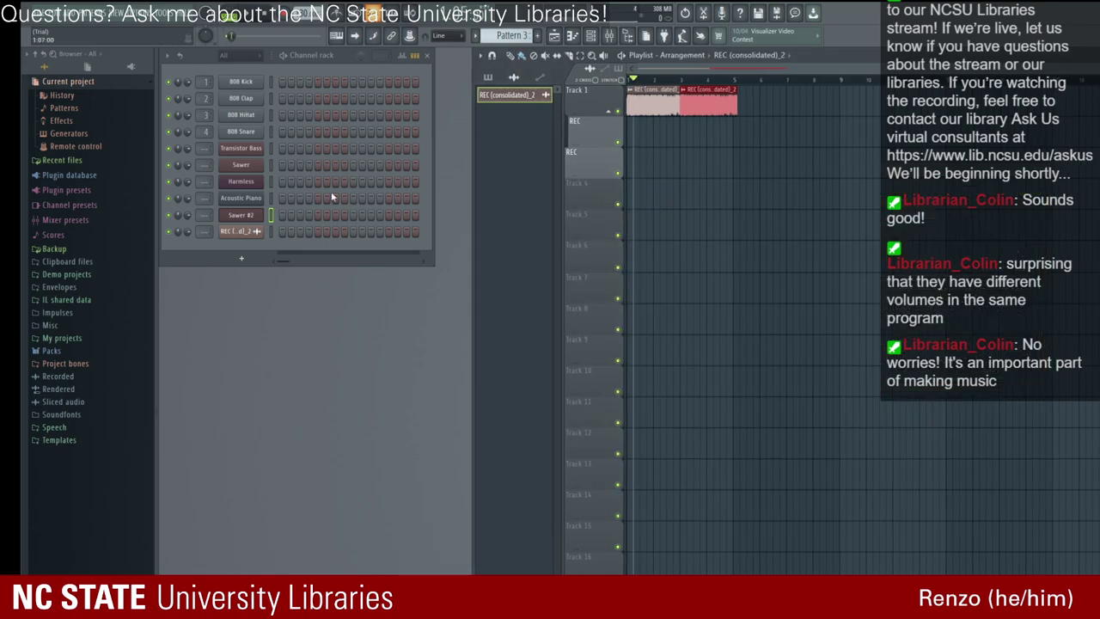
pyautogui.click(250, 183)
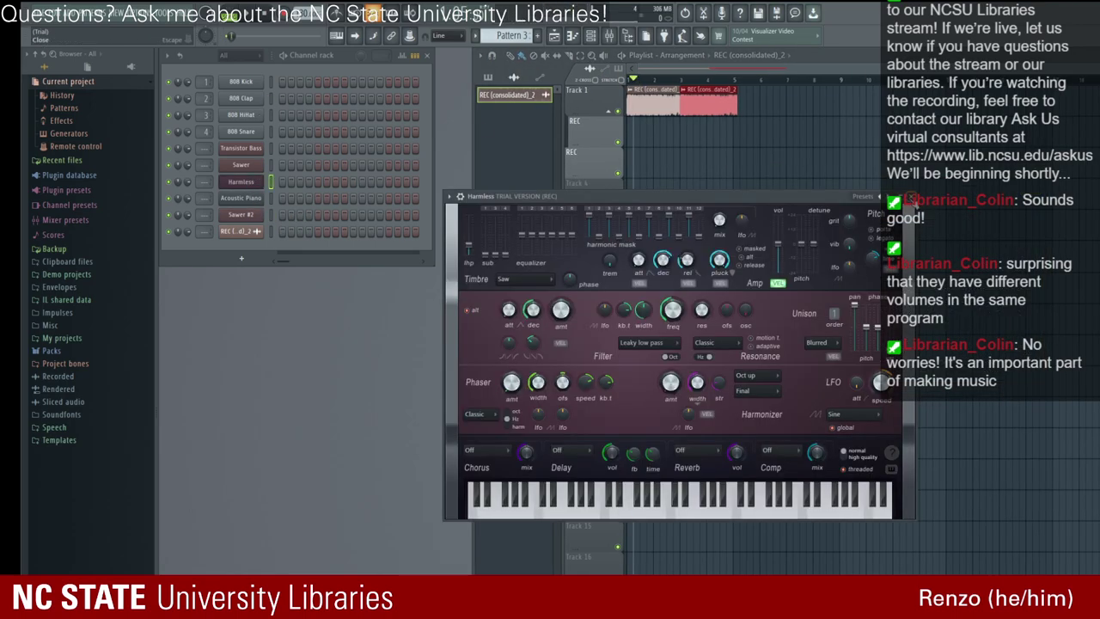
pyautogui.click(242, 182)
pyautogui.click(234, 215)
pyautogui.moveTo(671, 172); pyautogui.dragTo(340, 292)
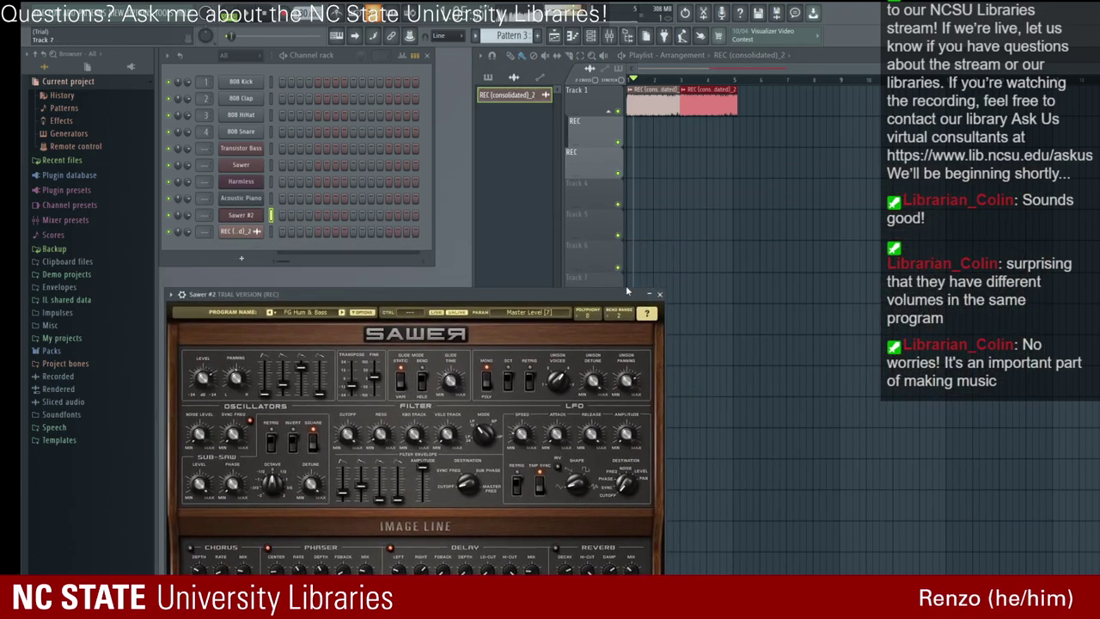
# Step: Play the Track 1 loop while trying notes on Sawer #2, close the synth and replay the loop
pyautogui.press('space')
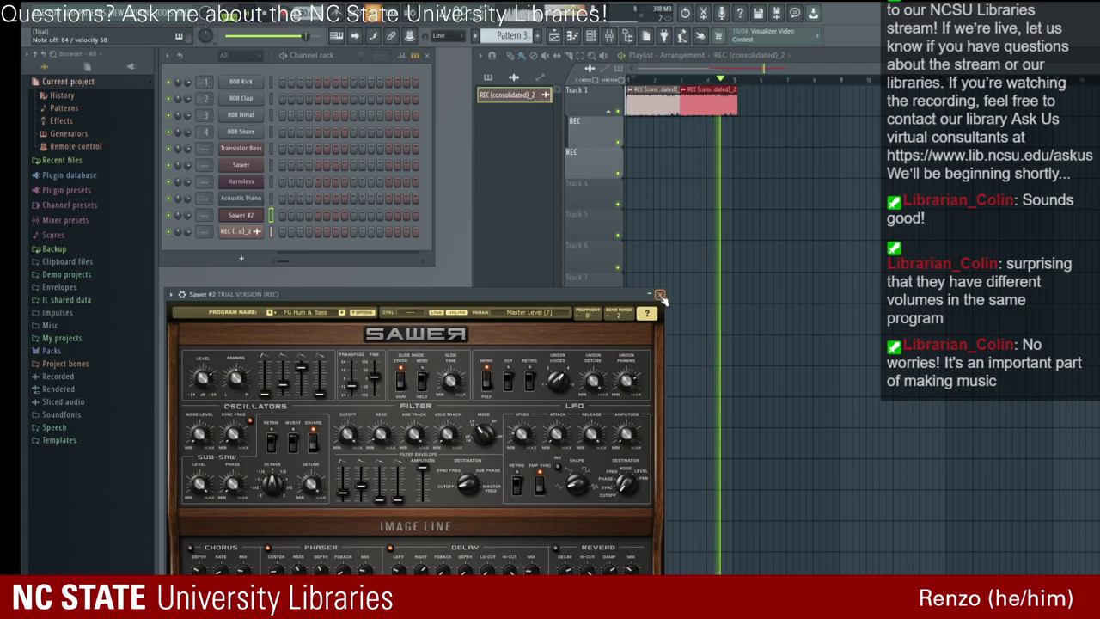
pyautogui.click(660, 296)
pyautogui.press('space')
pyautogui.press('space')
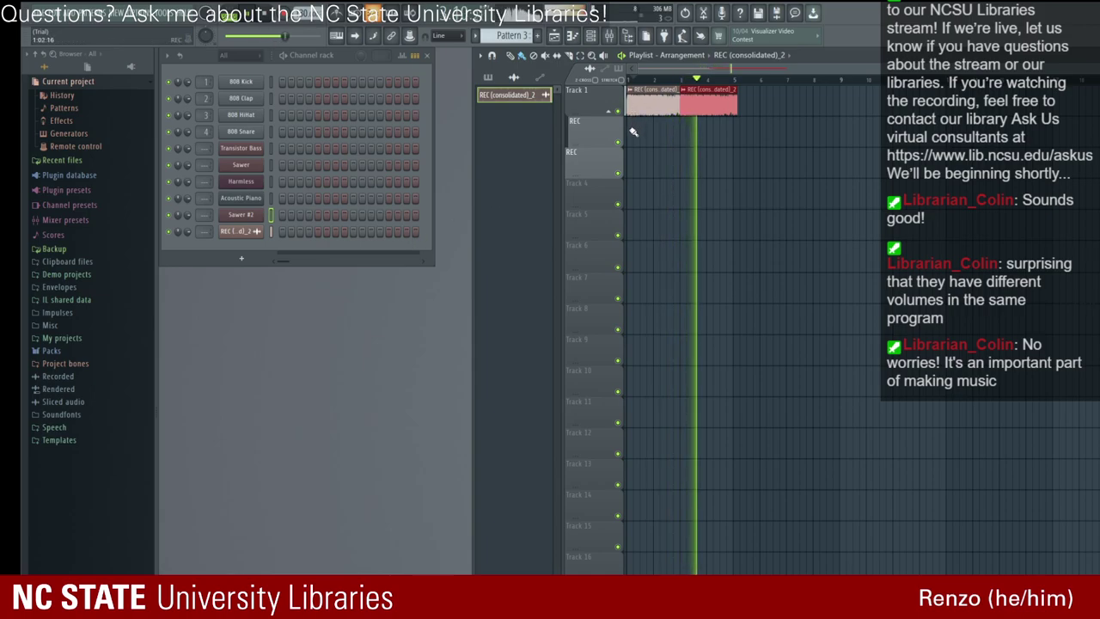
pyautogui.click(354, 35)
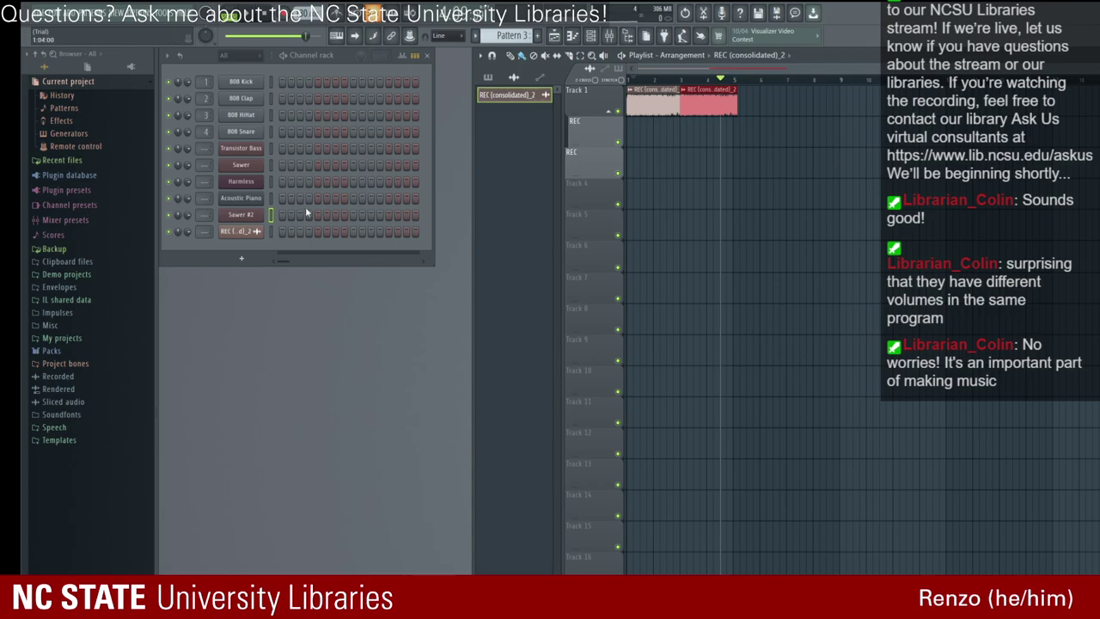
# Step: Open the Harmless synth, mute Track 1 in the playlist and bring the Harmless window back to the front
pyautogui.click(241, 181)
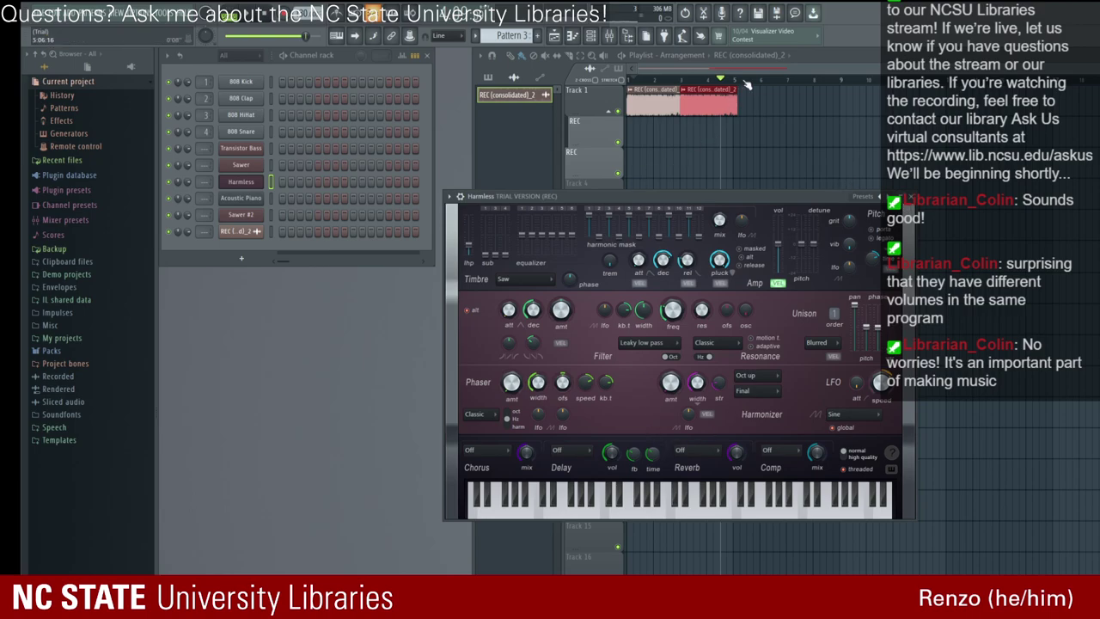
pyautogui.click(606, 133)
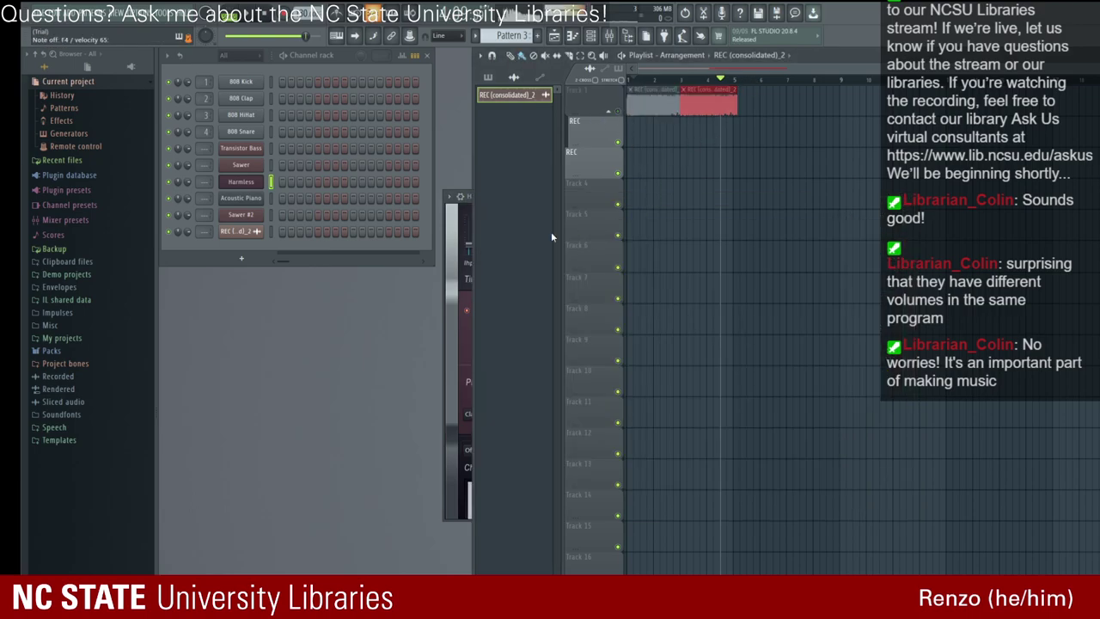
pyautogui.click(457, 208)
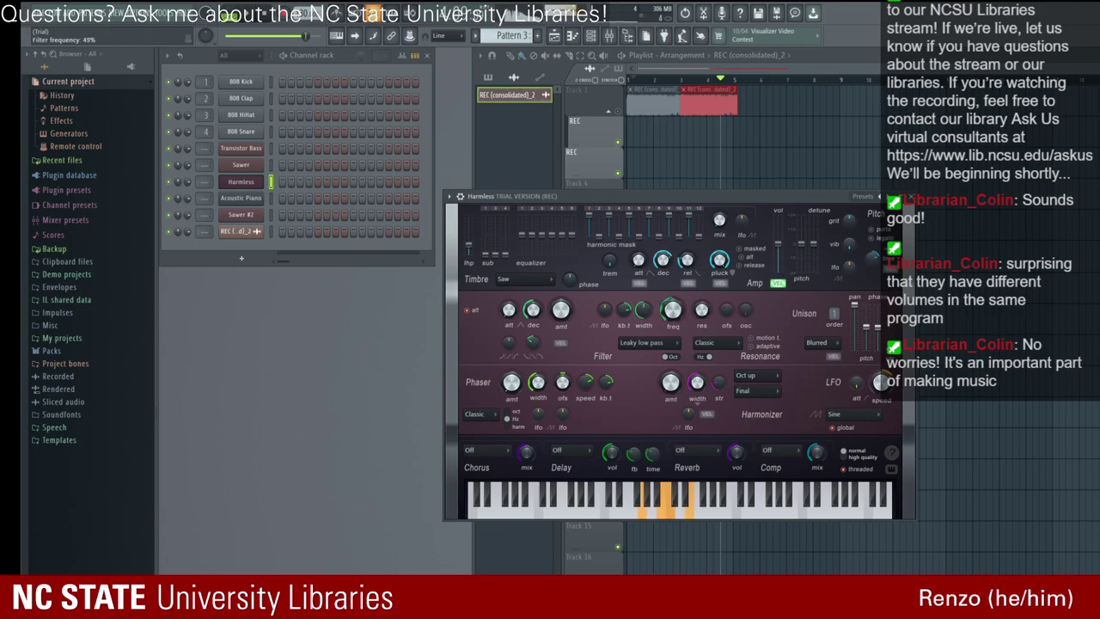
# Step: Try out the Harmless filter frequency, including 62%, while playing chords, and shift the synth window slightly
pyautogui.moveTo(672, 309); pyautogui.dragTo(672, 308)
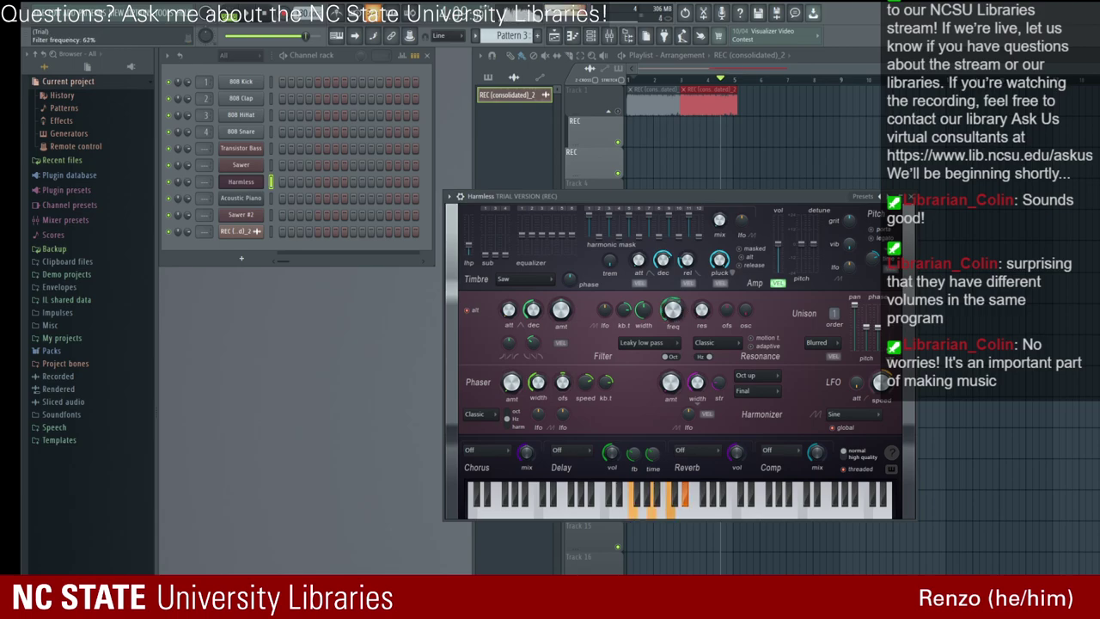
pyautogui.moveTo(673, 309); pyautogui.dragTo(683, 316)
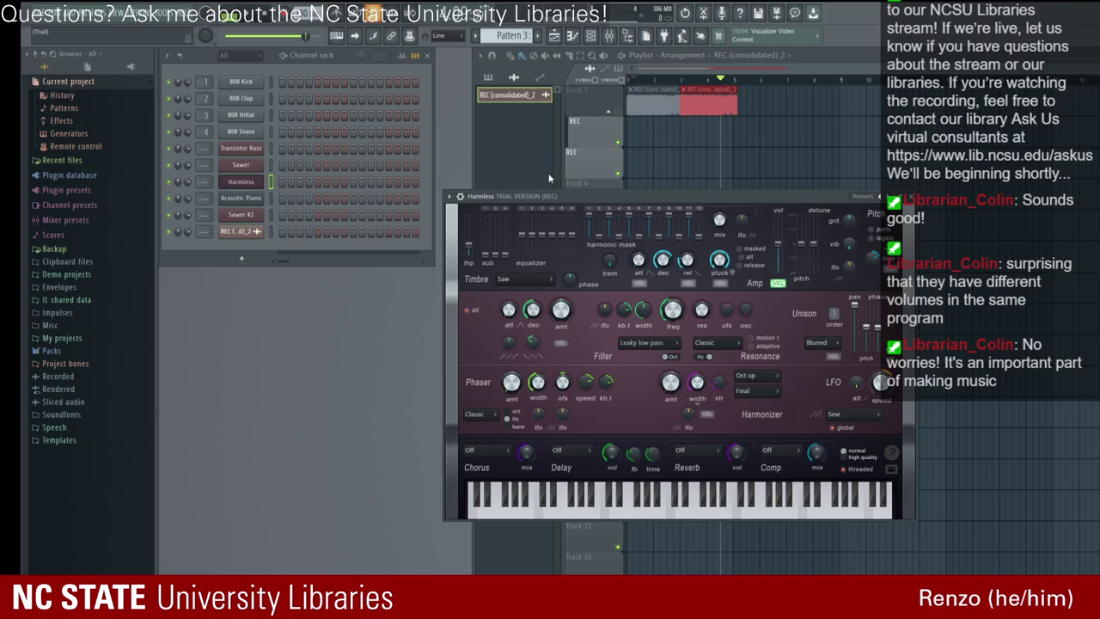
pyautogui.click(410, 37)
pyautogui.click(410, 38)
pyautogui.moveTo(689, 199); pyautogui.dragTo(699, 201)
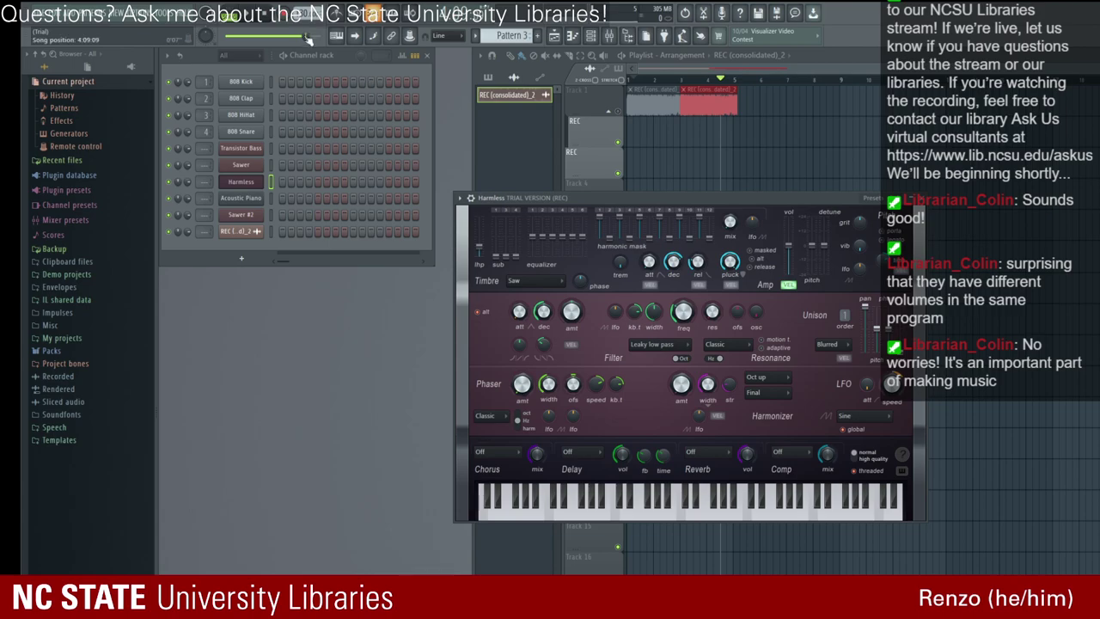
# Step: Record a chord performance with Harmless into the playlist while sweeping its filter frequency, close the synth and stop the recording
pyautogui.press('space')
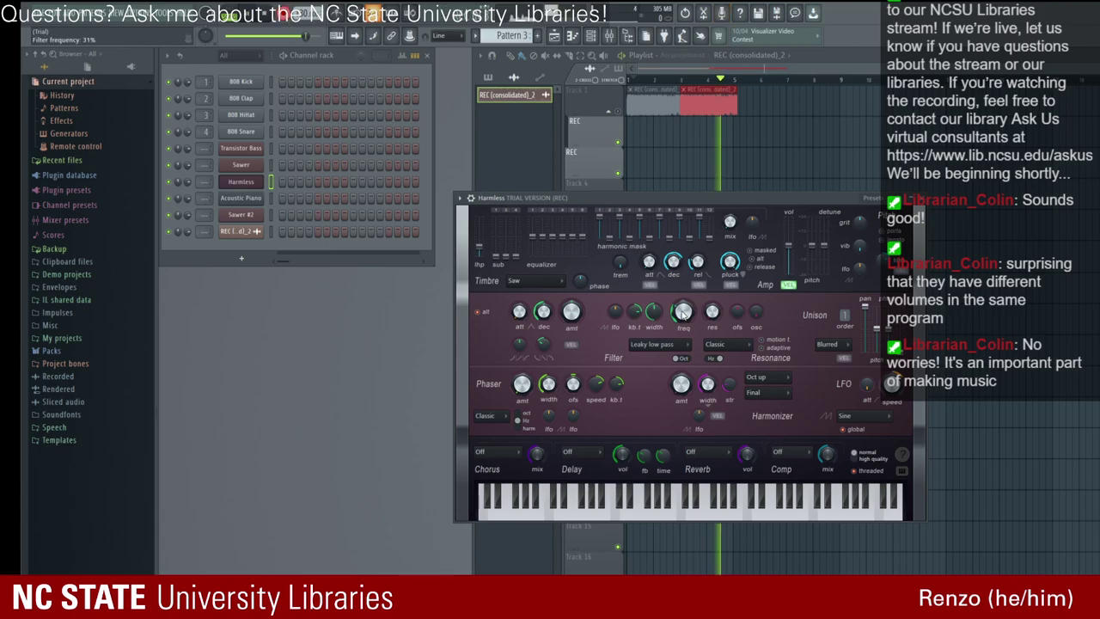
pyautogui.moveTo(684, 314)
pyautogui.mouseDown()
pyautogui.moveTo(683, 337)
pyautogui.moveTo(683, 304)
pyautogui.moveTo(684, 345)
pyautogui.moveTo(683, 310)
pyautogui.mouseUp()
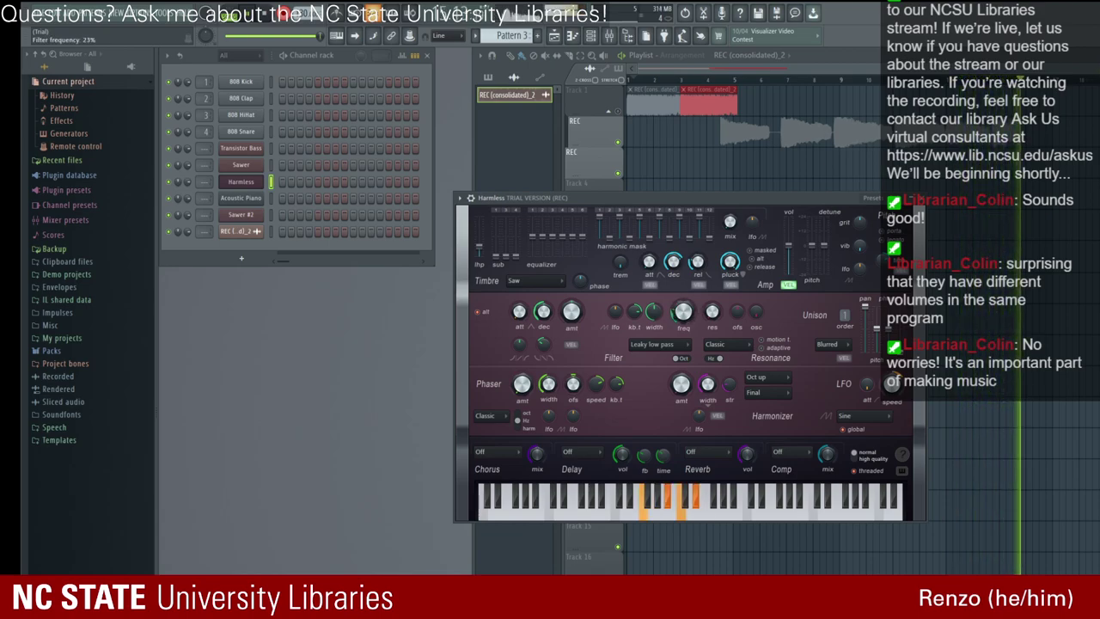
pyautogui.moveTo(684, 310); pyautogui.dragTo(684, 330)
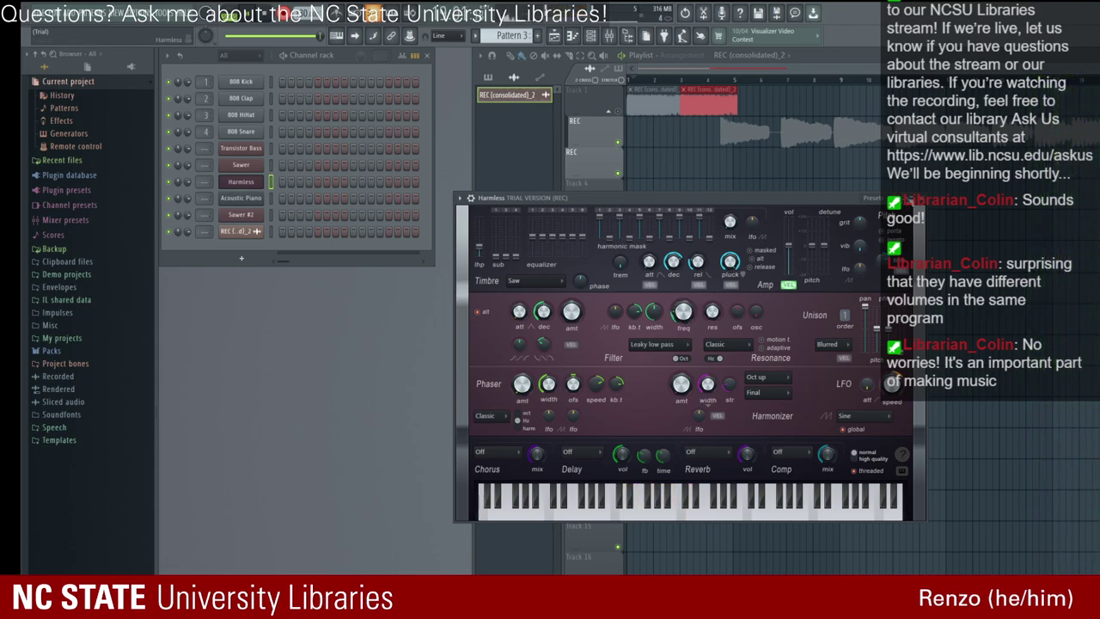
pyautogui.click(917, 199)
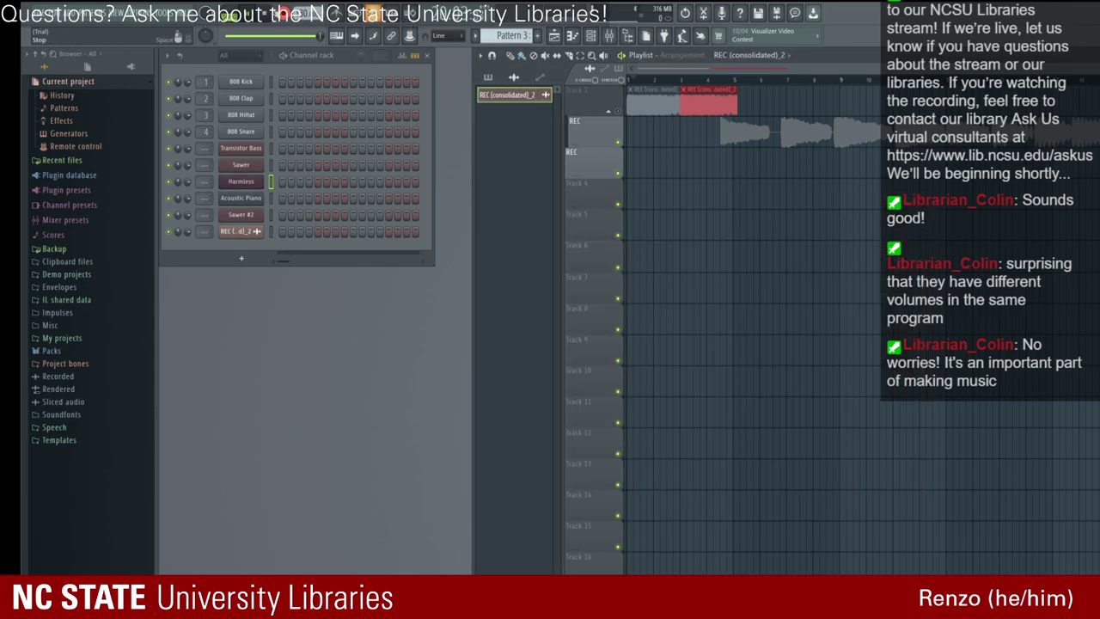
pyautogui.click(178, 37)
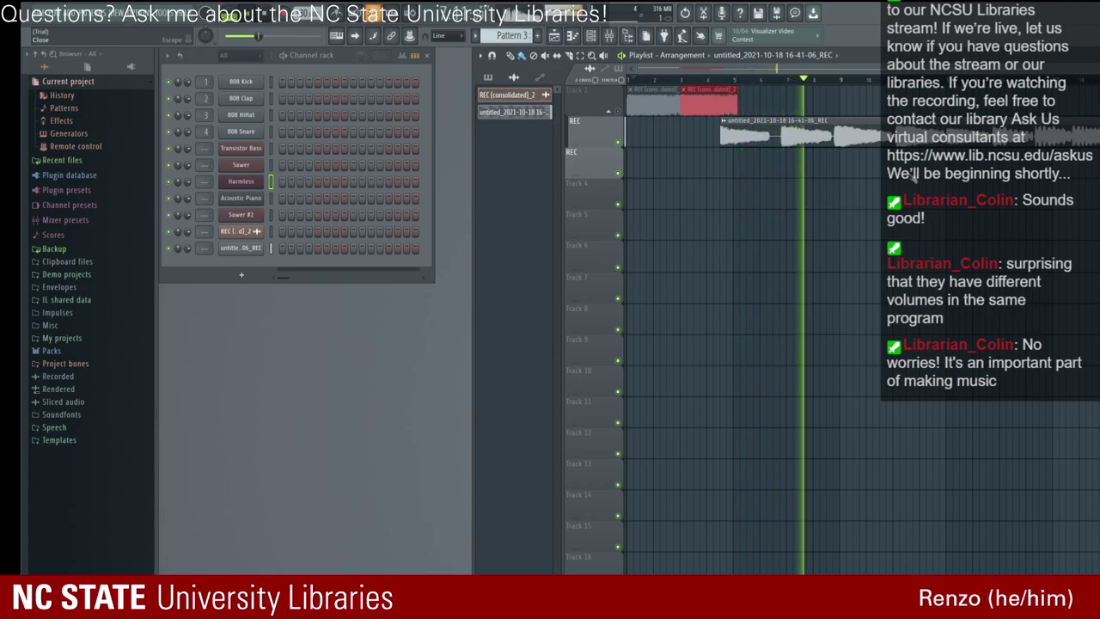
# Step: Open Sawer #2 while the arrangement plays, close the synth and replay the recorded part
pyautogui.click(241, 214)
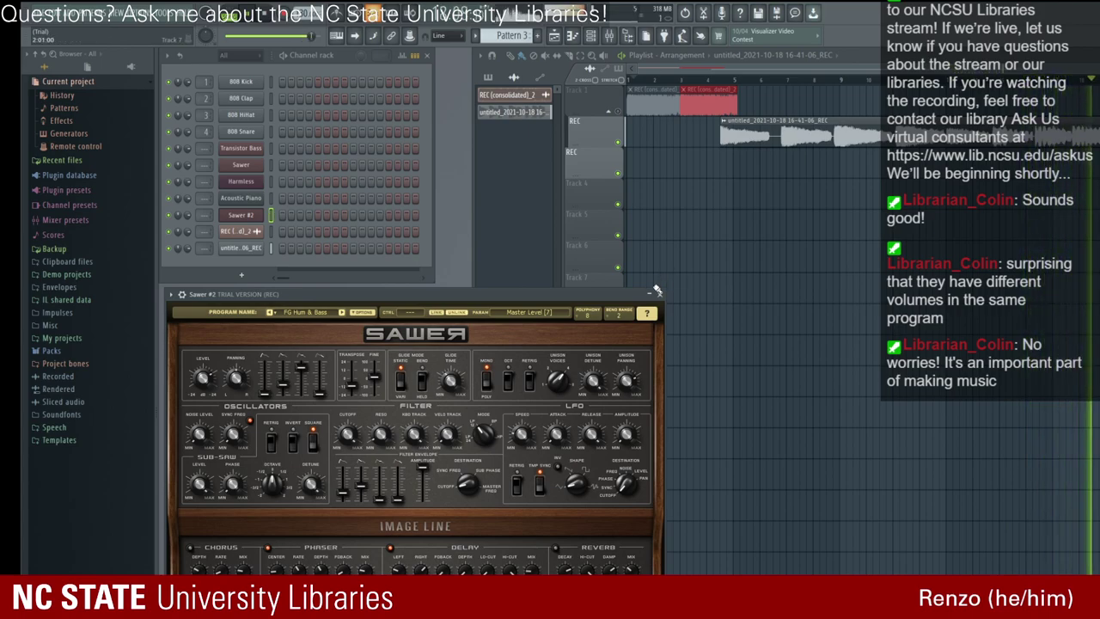
pyautogui.click(658, 293)
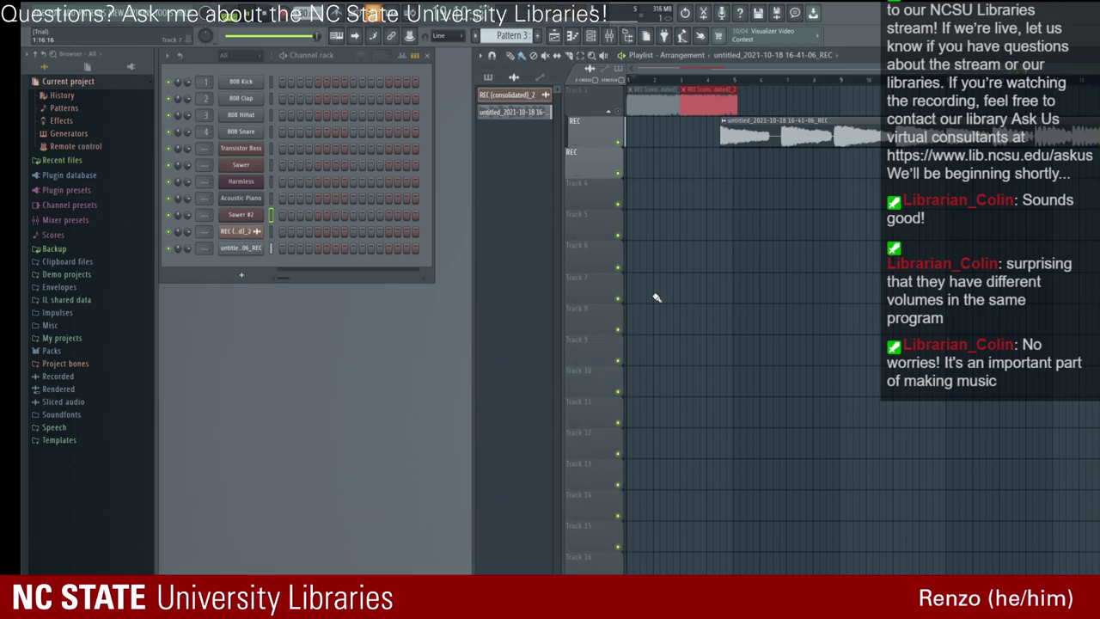
pyautogui.press('space')
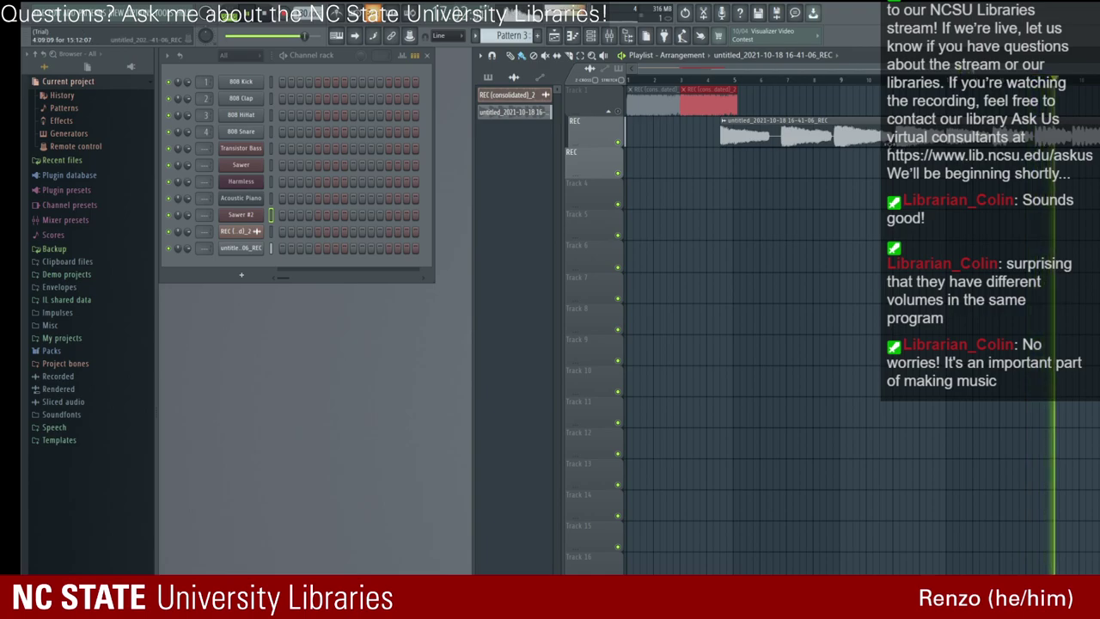
pyautogui.press('space')
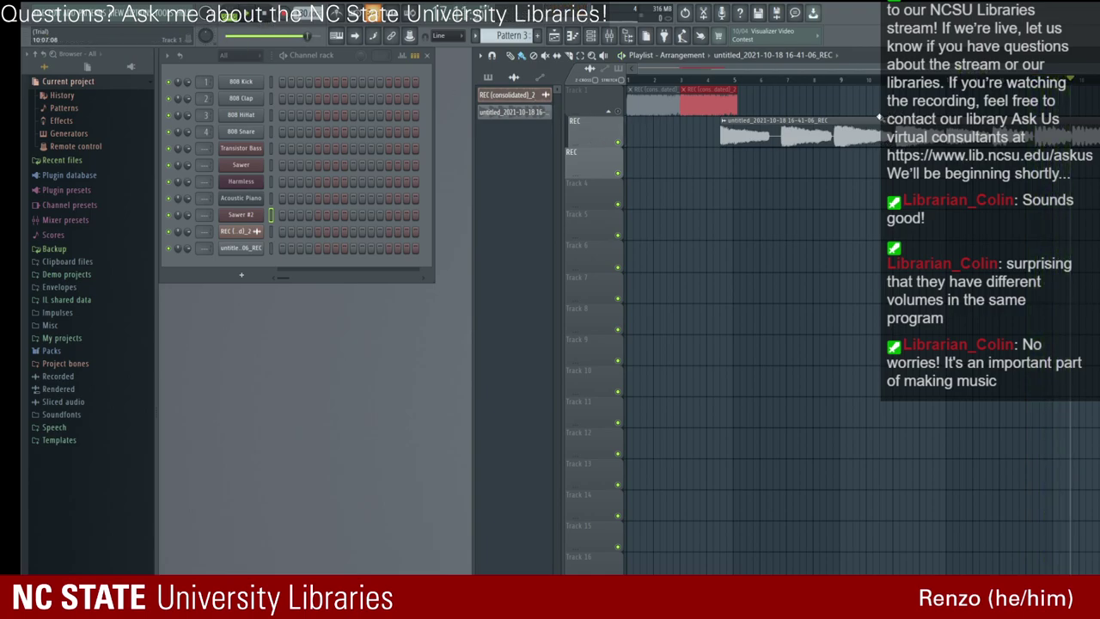
# Step: Shift the recorded clip about one bar earlier in the playlist, open it in Edison and delete the short gap from 18.676 to 18.833
pyautogui.moveTo(878, 118); pyautogui.dragTo(862, 127)
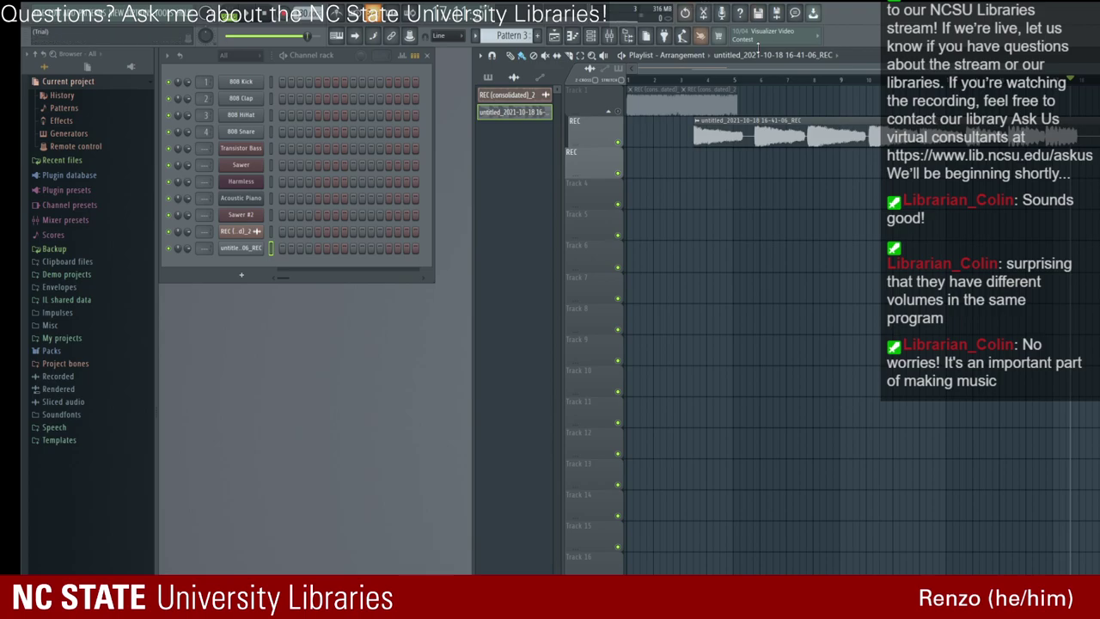
pyautogui.doubleClick(800, 154)
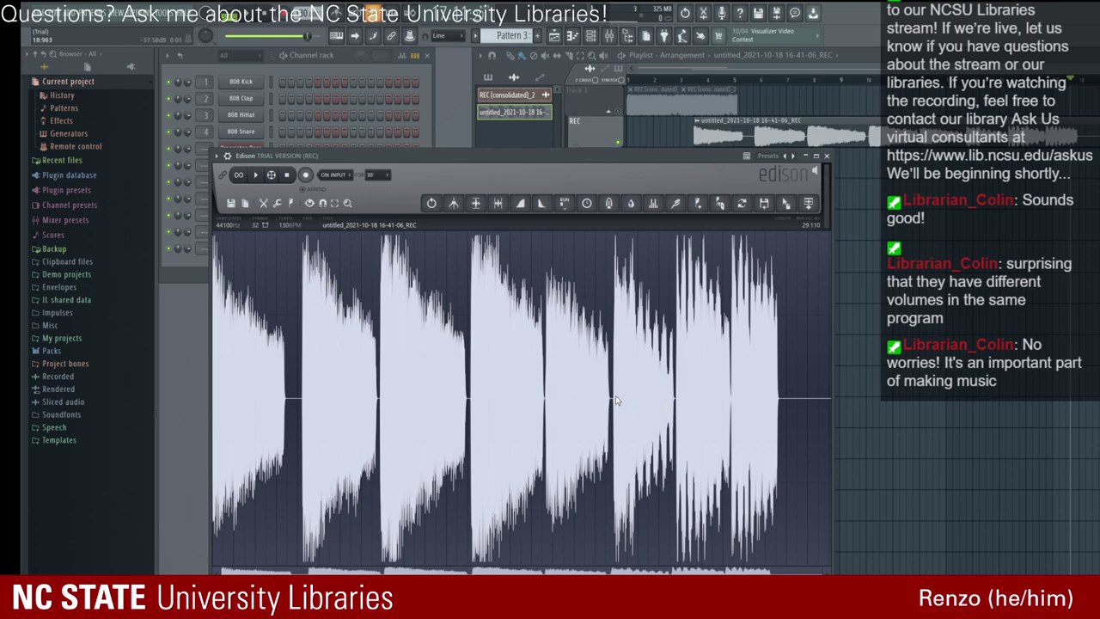
pyautogui.moveTo(616, 400); pyautogui.dragTo(612, 400)
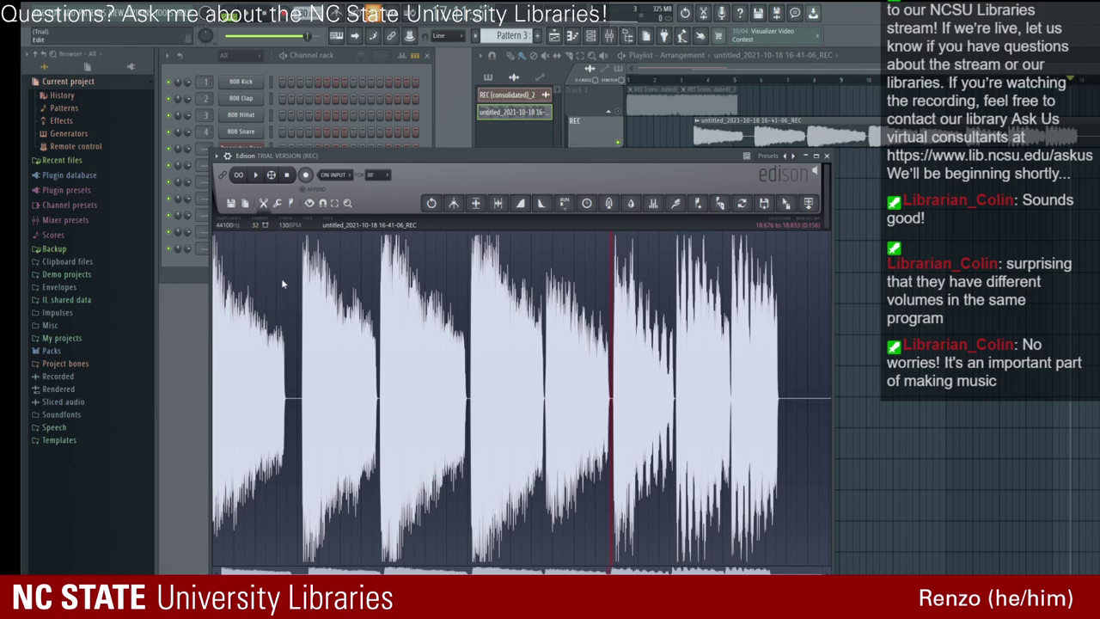
pyautogui.press('Delete')
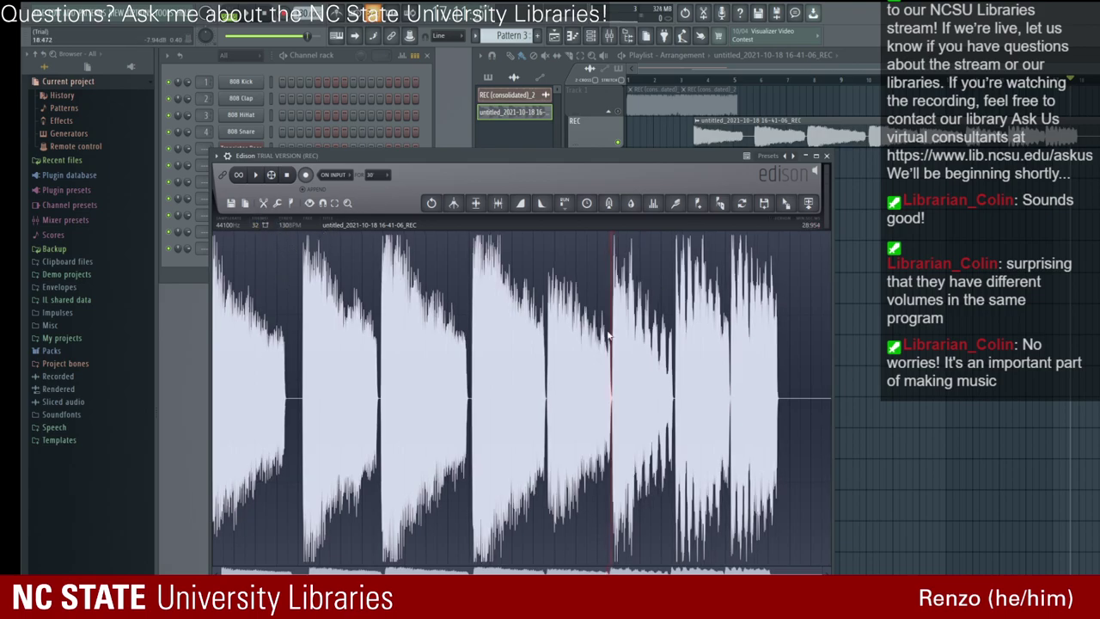
# Step: Audition the edited section from 17.408 to 20.444 in Edison, narrow the selection to start at 17.849 and close the editor
pyautogui.moveTo(587, 328); pyautogui.dragTo(647, 339)
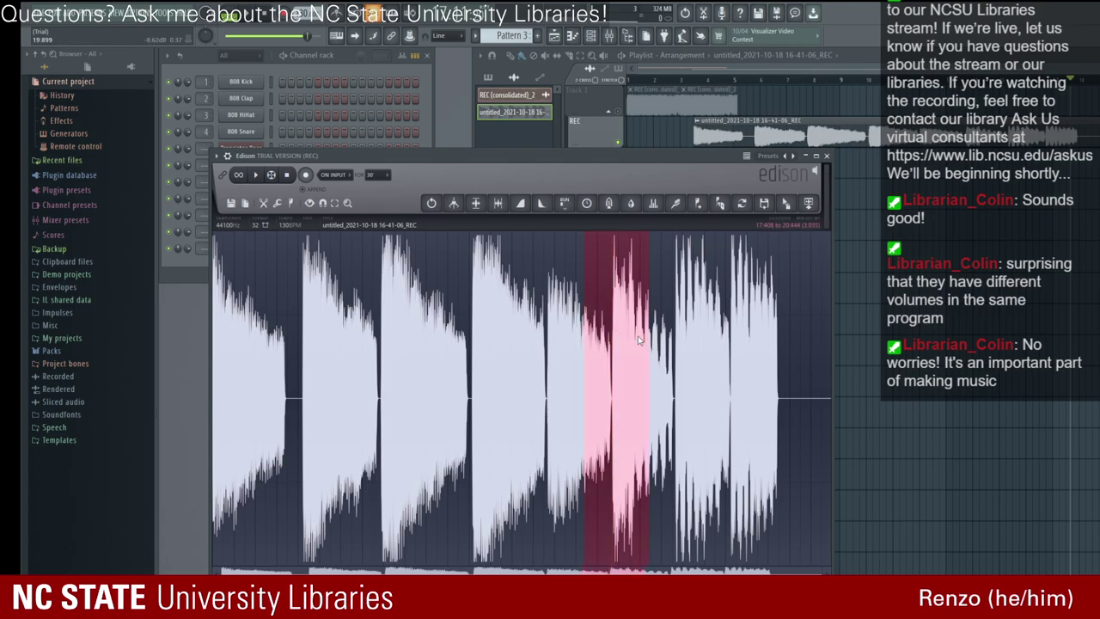
pyautogui.click(268, 176)
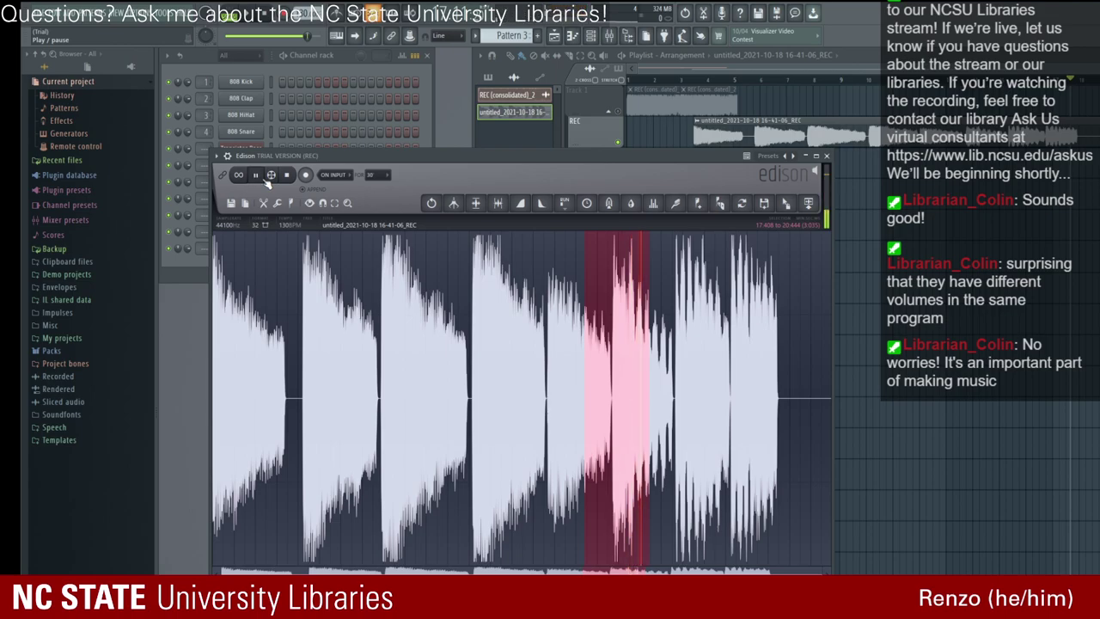
pyautogui.moveTo(647, 400); pyautogui.dragTo(595, 375)
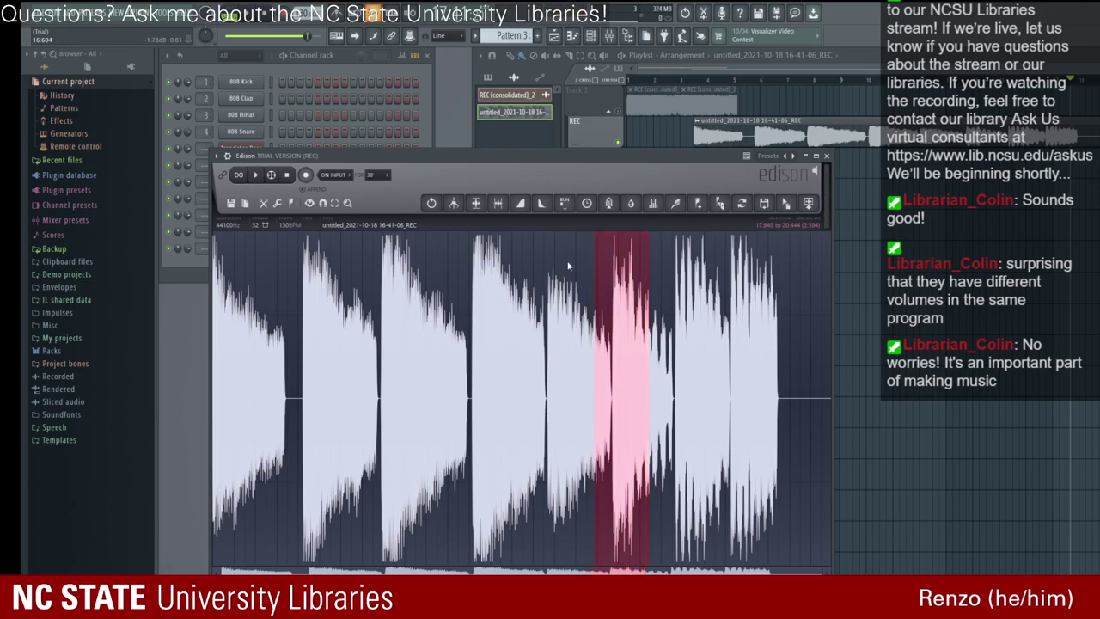
pyautogui.click(826, 157)
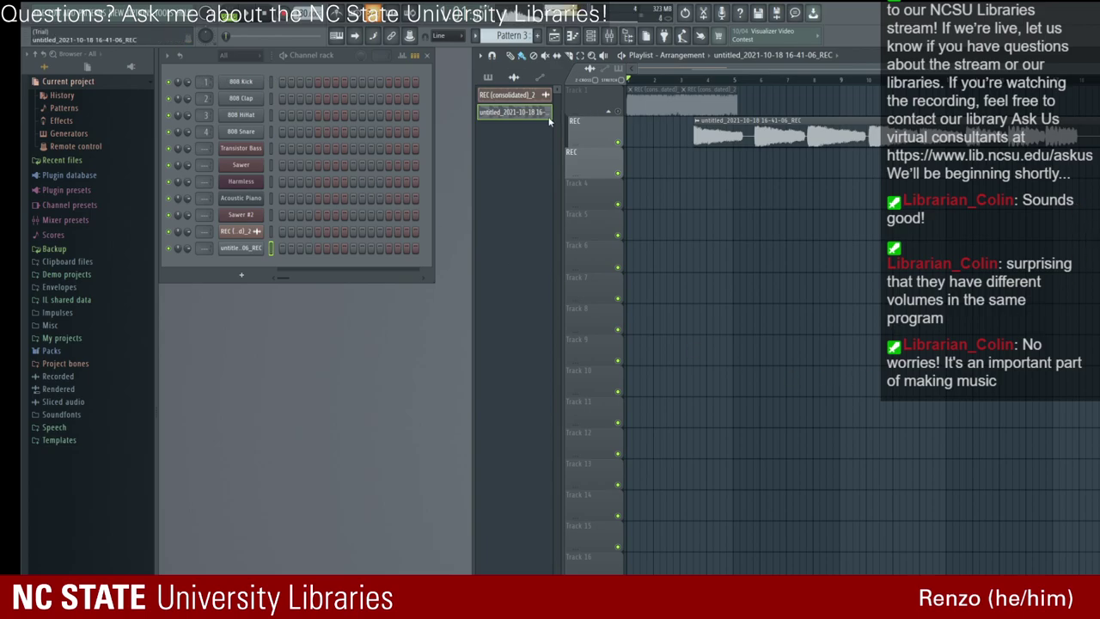
# Step: Check the Sawer #2 synth briefly, close it and delete the recorded clip from the playlist
pyautogui.click(244, 218)
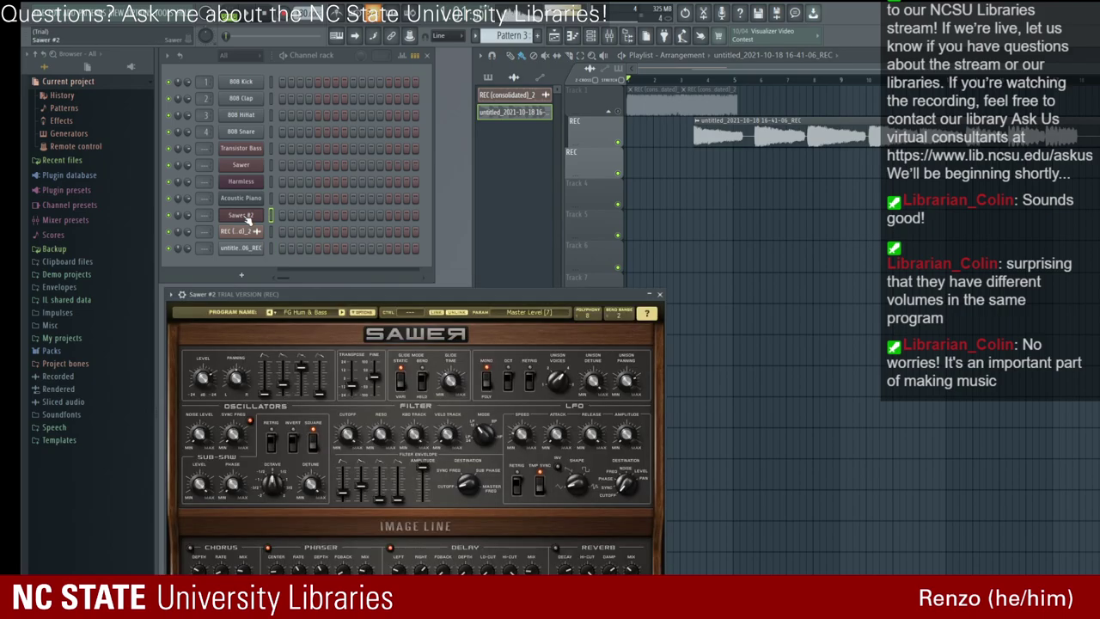
pyautogui.click(659, 295)
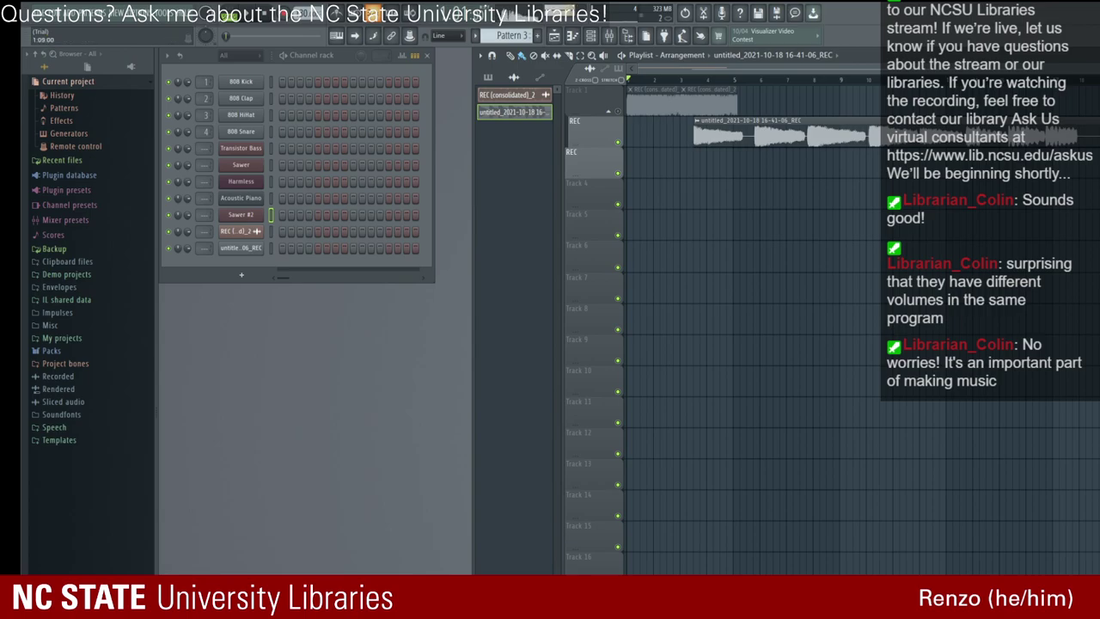
pyautogui.rightClick(760, 125)
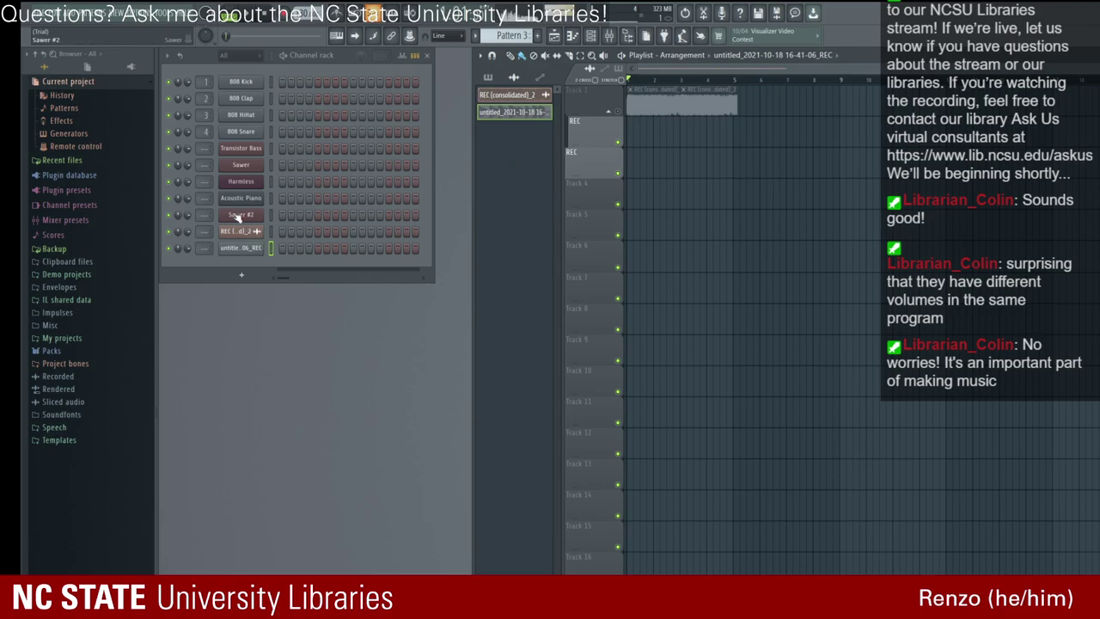
# Step: Open the Harmless synth, move its window clear of the channel rack and try out chords on it
pyautogui.click(241, 182)
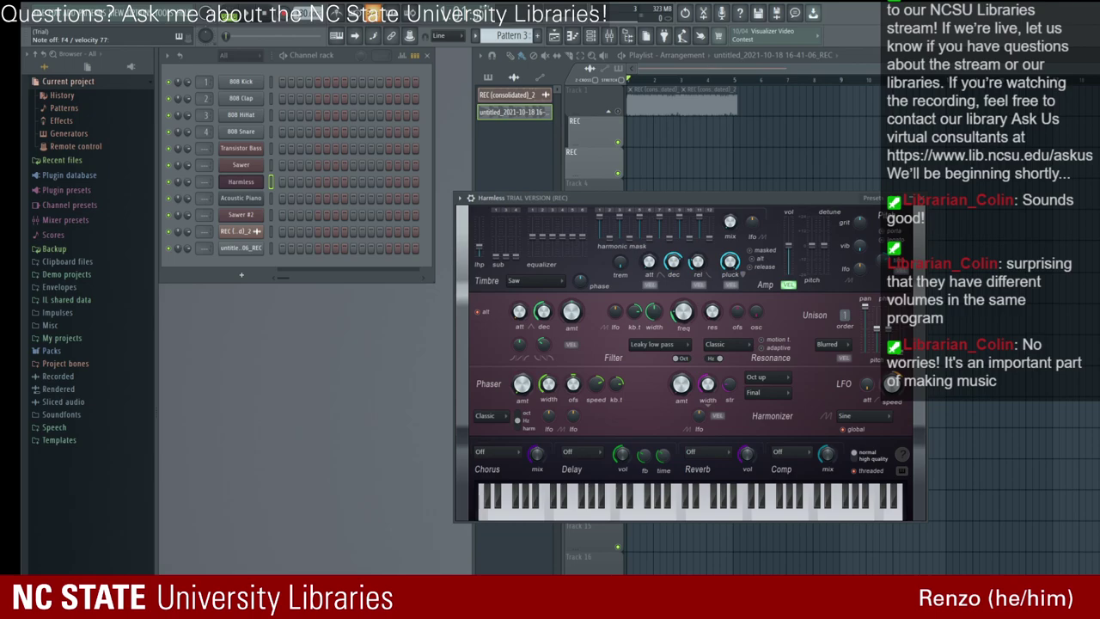
pyautogui.moveTo(710, 205); pyautogui.dragTo(875, 173)
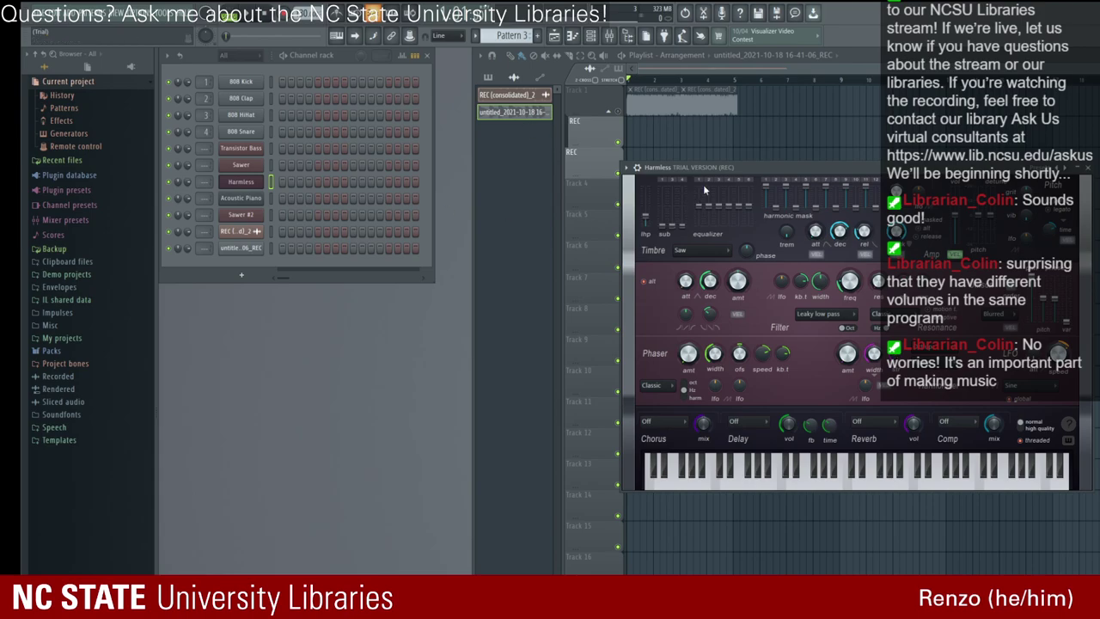
pyautogui.moveTo(728, 165); pyautogui.dragTo(853, 109)
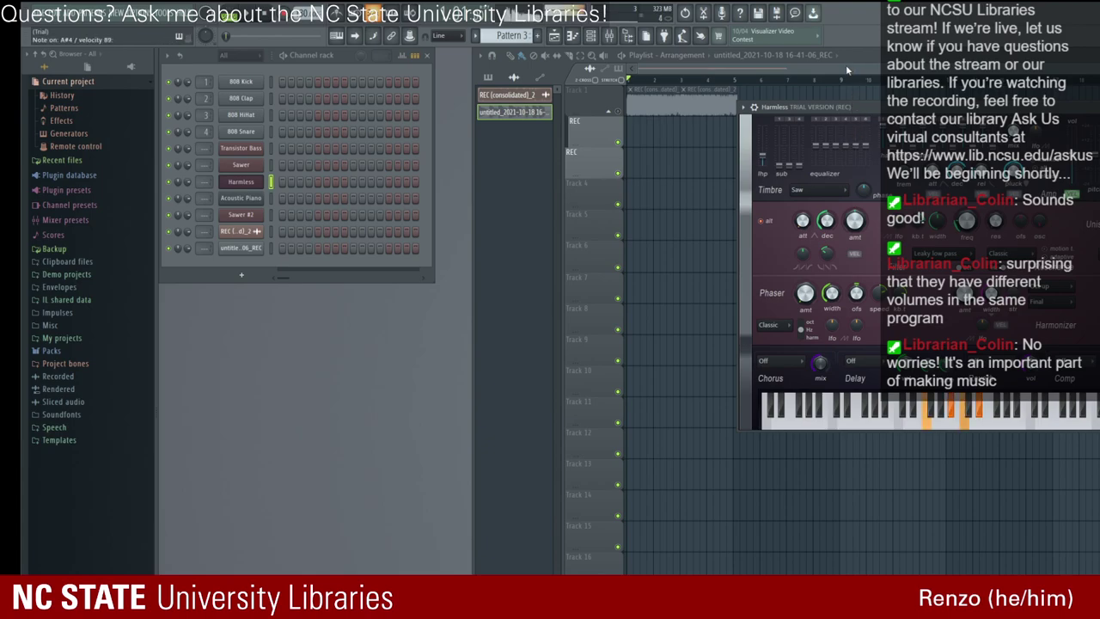
pyautogui.moveTo(845, 107); pyautogui.dragTo(822, 110)
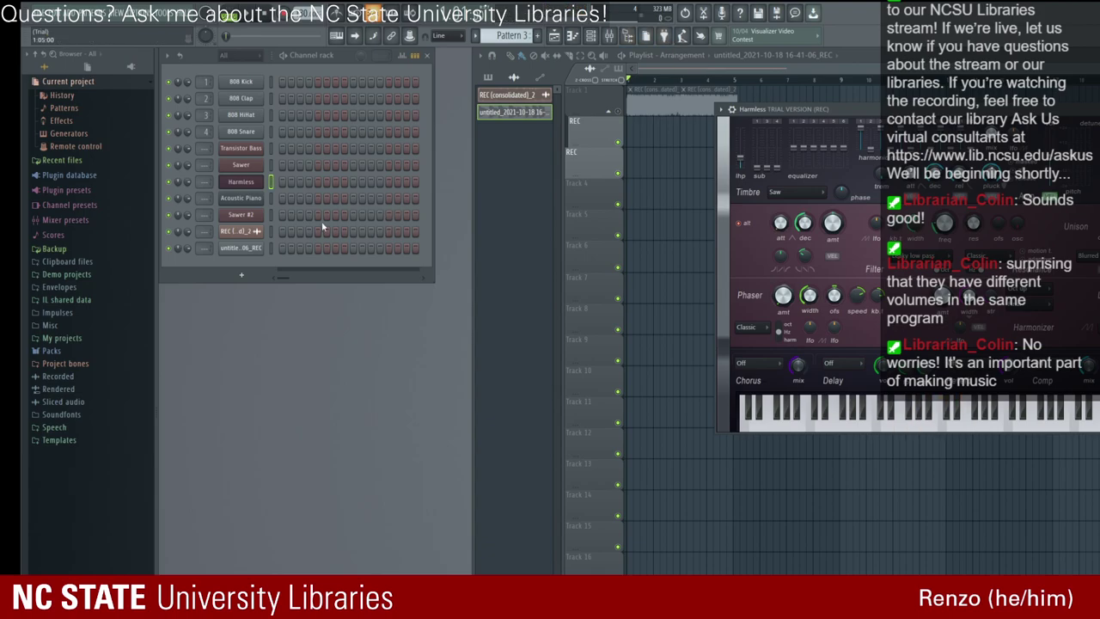
# Step: Try out the Acoustic Piano channel, close it, reopen Harmless and reposition its window so the filter controls are reachable
pyautogui.click(242, 198)
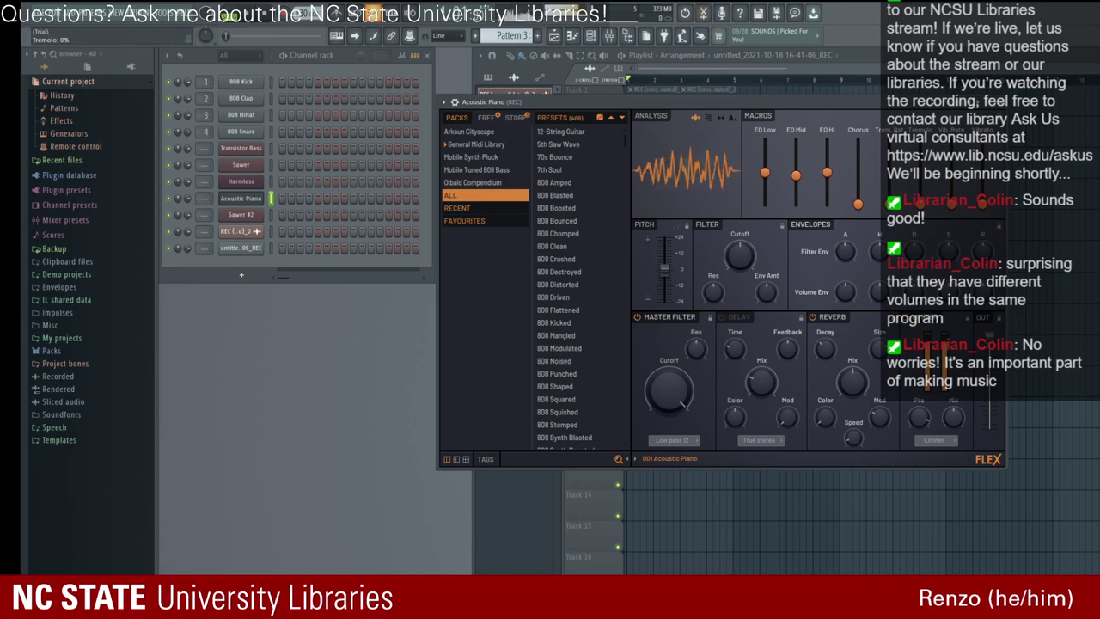
pyautogui.press('Escape')
pyautogui.click(241, 181)
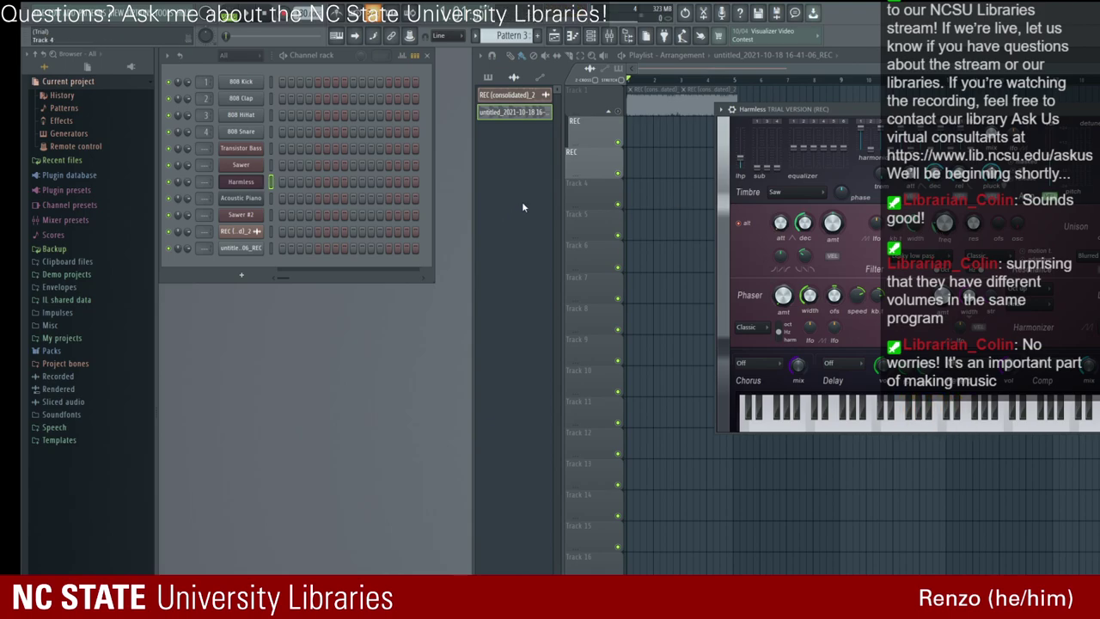
pyautogui.moveTo(753, 109); pyautogui.dragTo(785, 104)
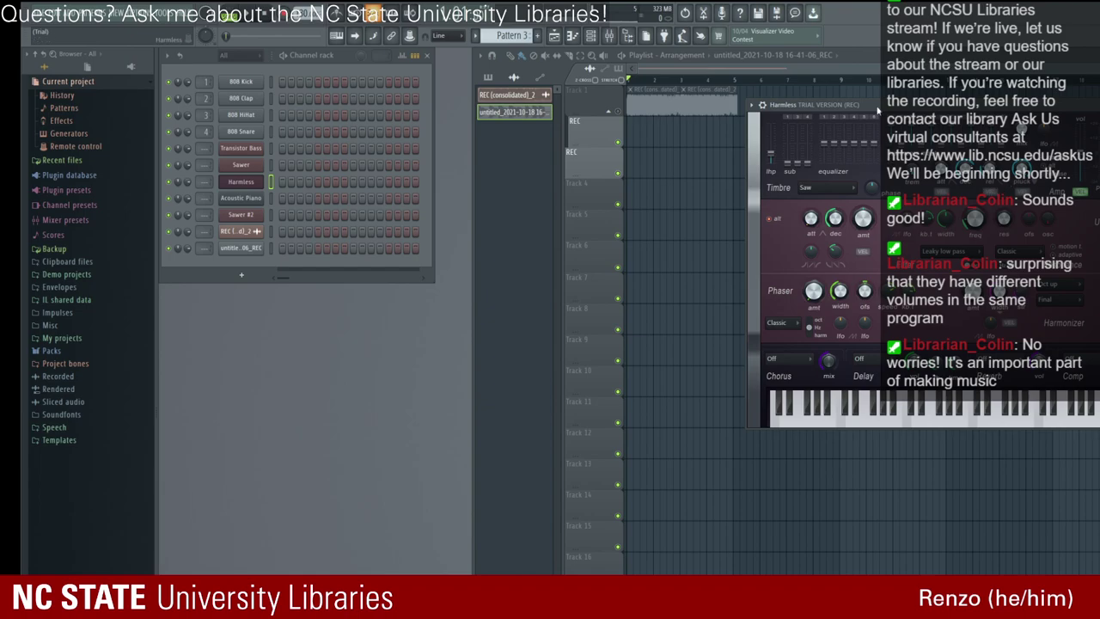
pyautogui.moveTo(825, 104); pyautogui.dragTo(722, 179)
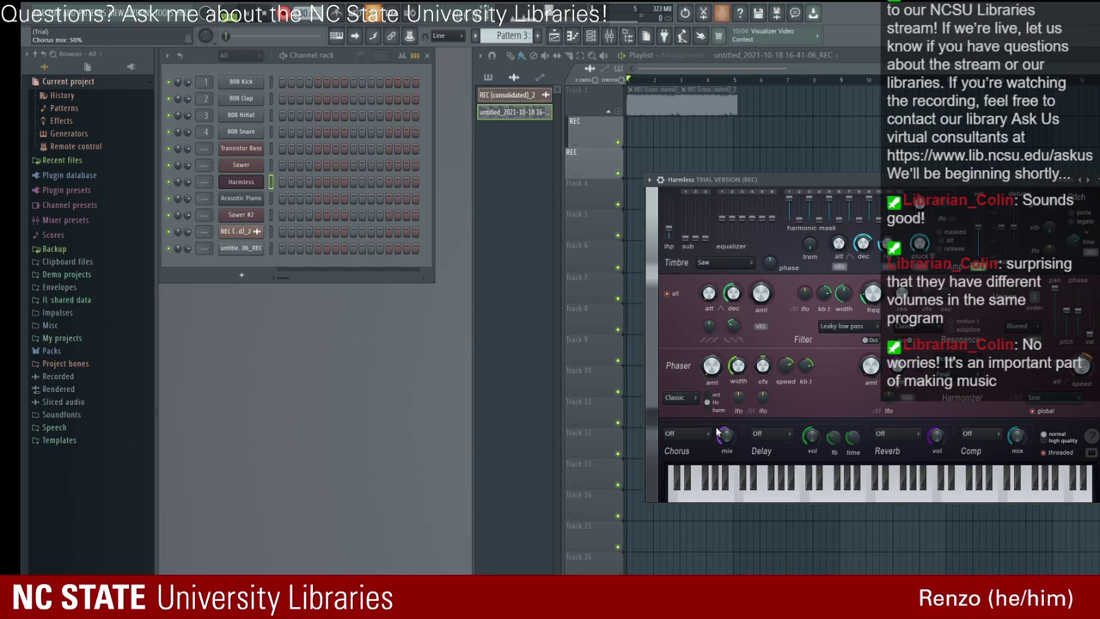
# Step: Record a new Harmless chord take into the playlist while sweeping the filter frequency, including 19%, 37% and 23%
pyautogui.press('space')
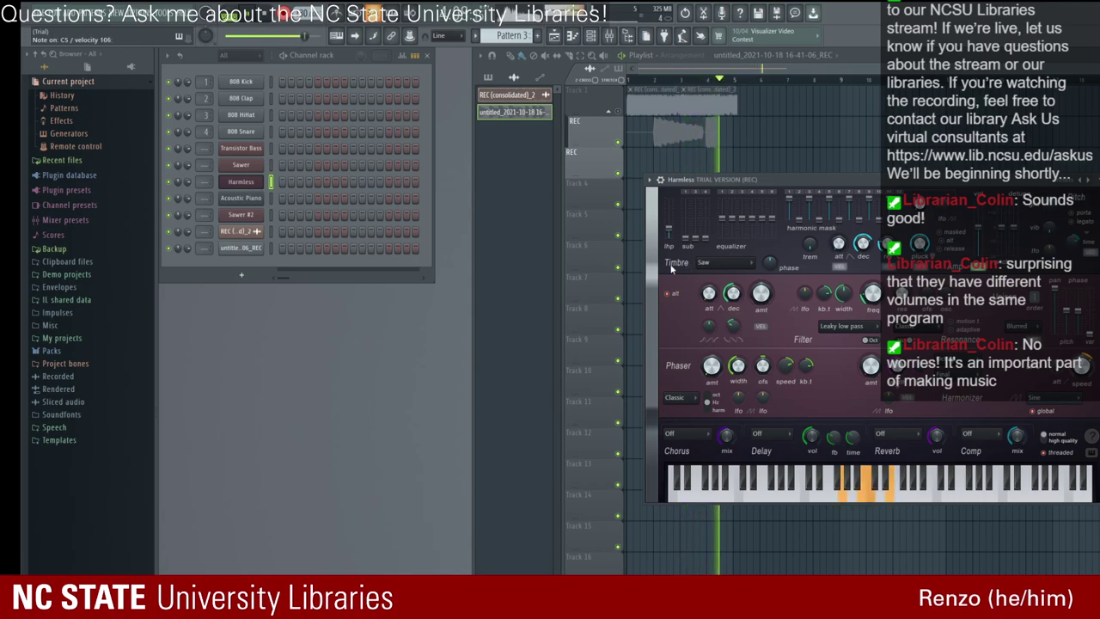
pyautogui.moveTo(872, 294); pyautogui.dragTo(873, 271)
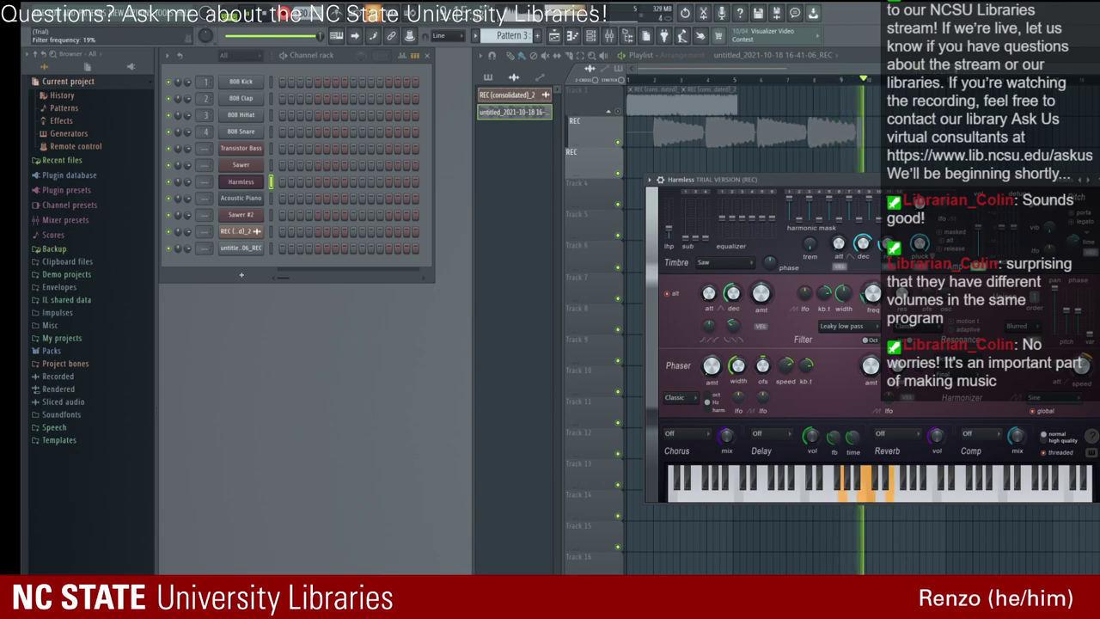
pyautogui.moveTo(872, 271)
pyautogui.mouseDown()
pyautogui.moveTo(872, 254)
pyautogui.moveTo(872, 283)
pyautogui.moveTo(872, 273)
pyautogui.mouseUp()
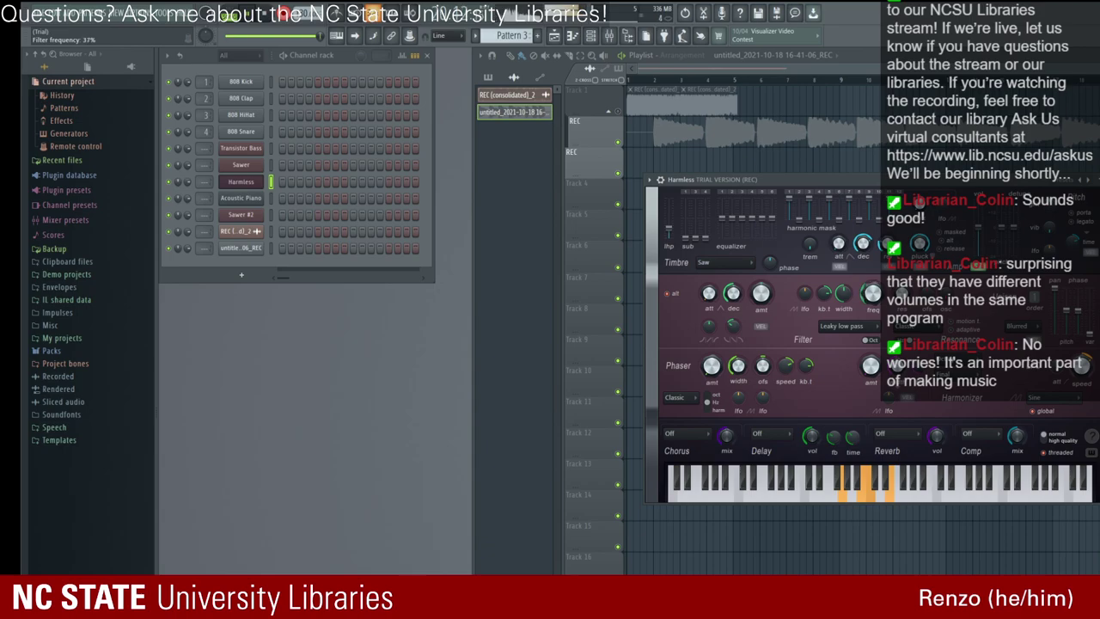
pyautogui.moveTo(872, 261); pyautogui.dragTo(872, 268)
pyautogui.moveTo(873, 263); pyautogui.dragTo(872, 266)
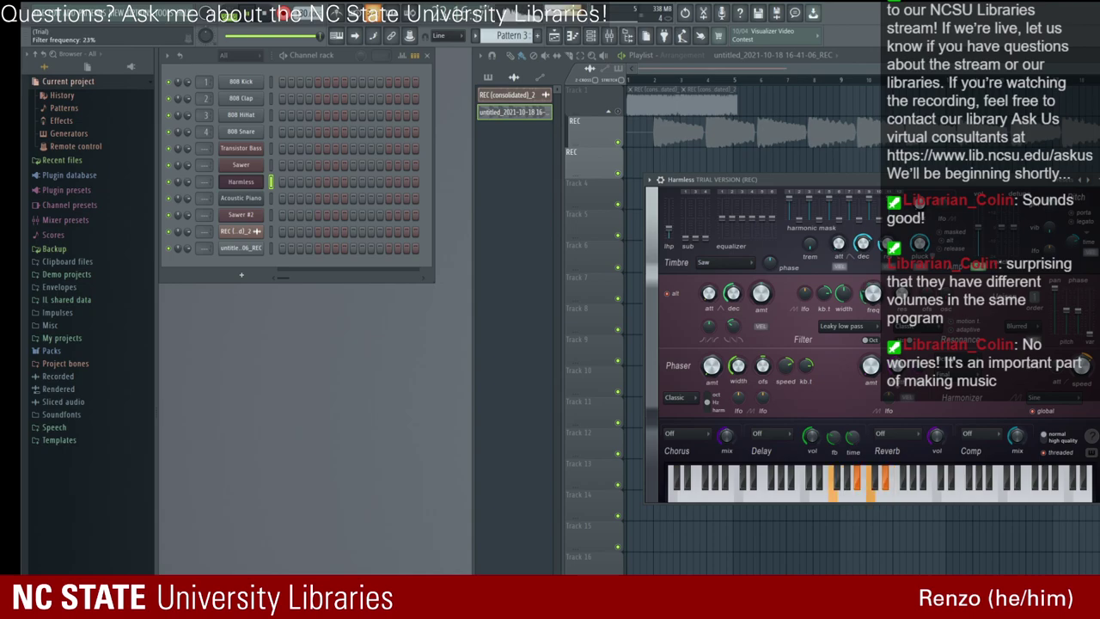
# Step: Close the synth, stop the transport, delete the new take from the playlist and undo its recording
pyautogui.press('Escape')
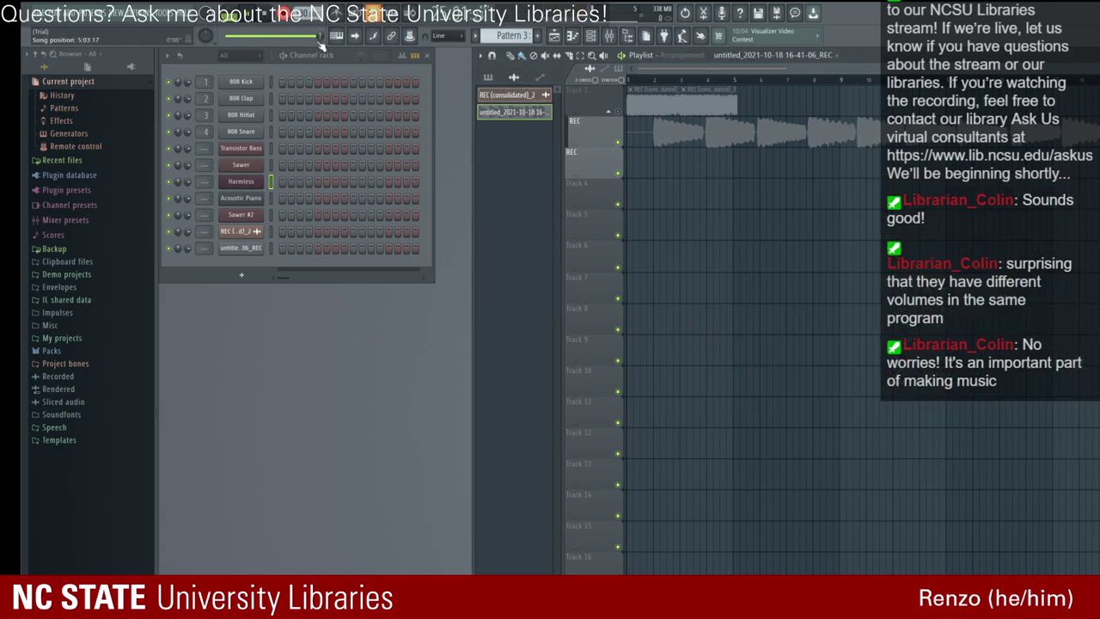
pyautogui.click(262, 14)
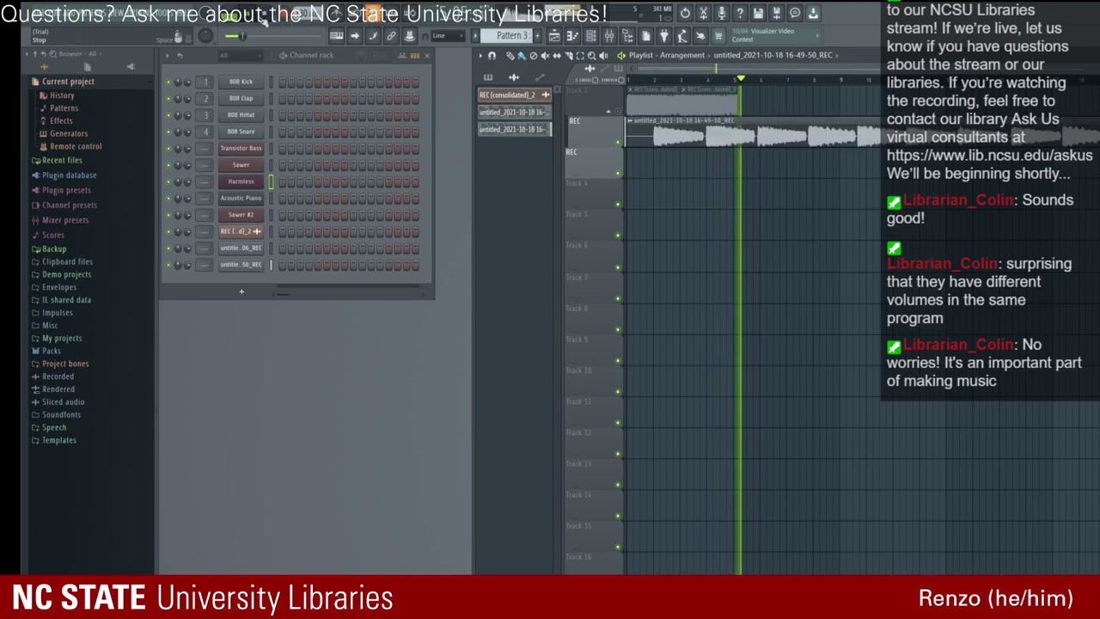
pyautogui.rightClick(727, 137)
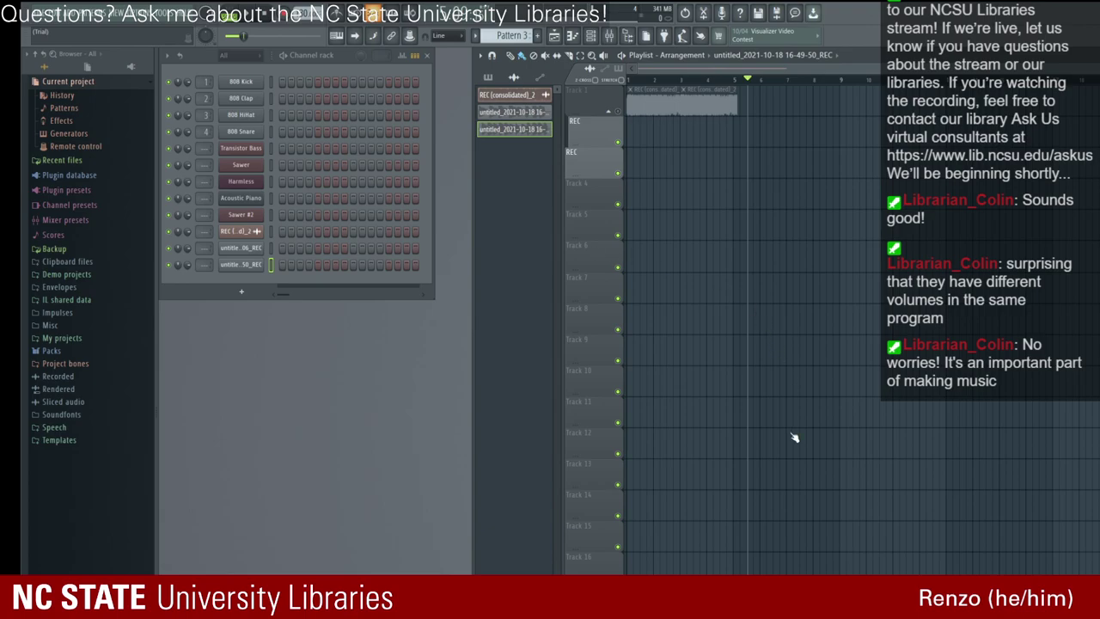
pyautogui.hotkey('ctrl', 'z')
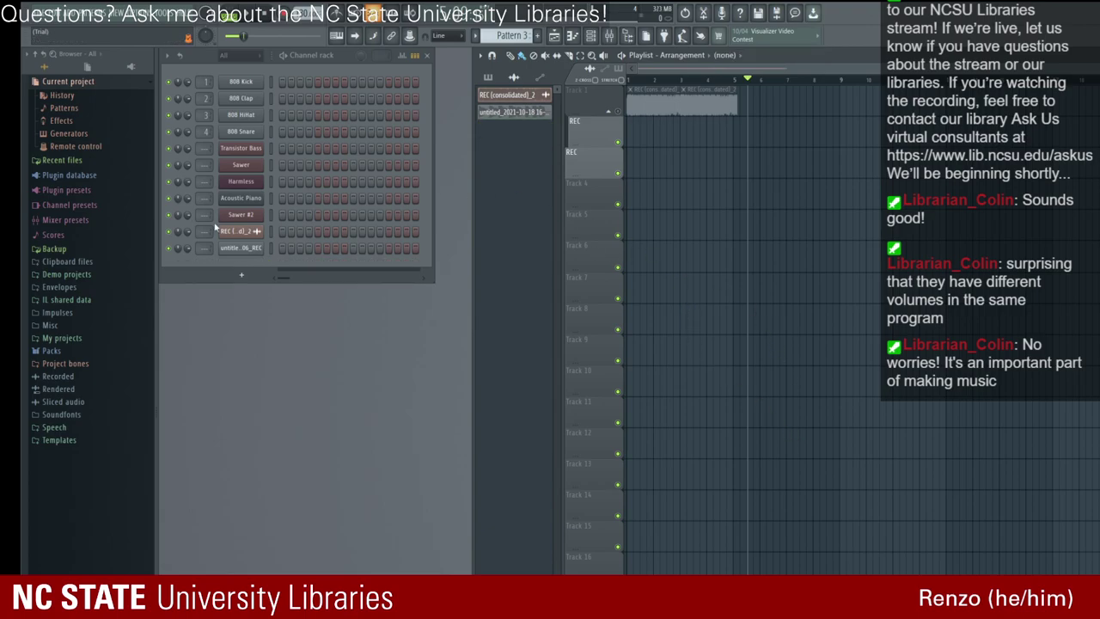
# Step: Reopen Harmless, try out filter frequency settings including 48% while playing chords, and close the synth
pyautogui.click(241, 181)
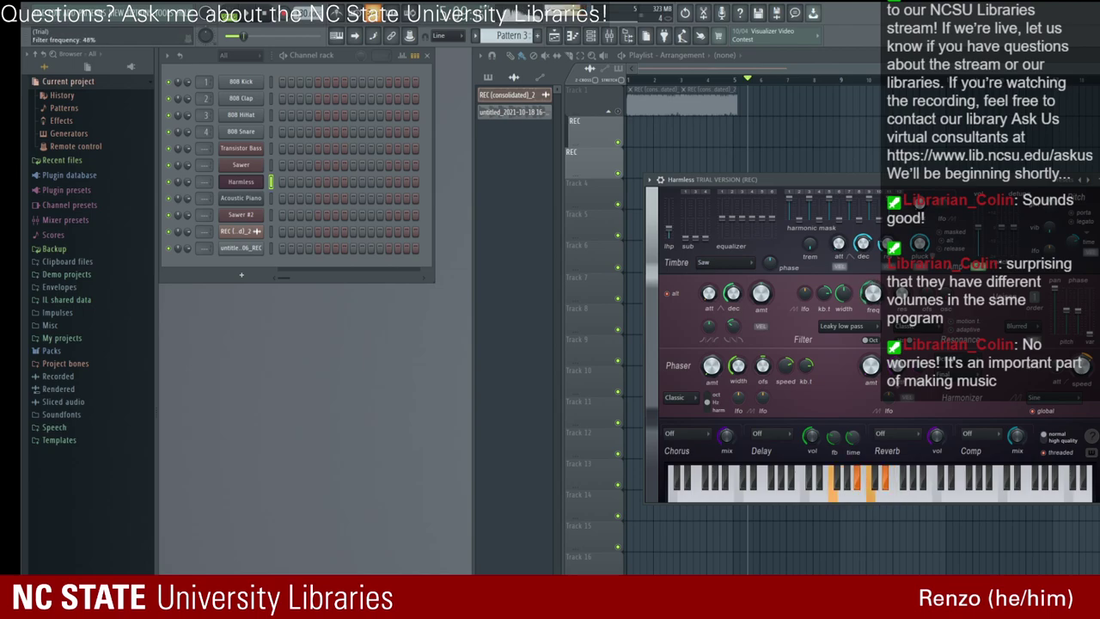
pyautogui.moveTo(870, 292)
pyautogui.mouseDown()
pyautogui.moveTo(871, 331)
pyautogui.moveTo(871, 291)
pyautogui.mouseUp()
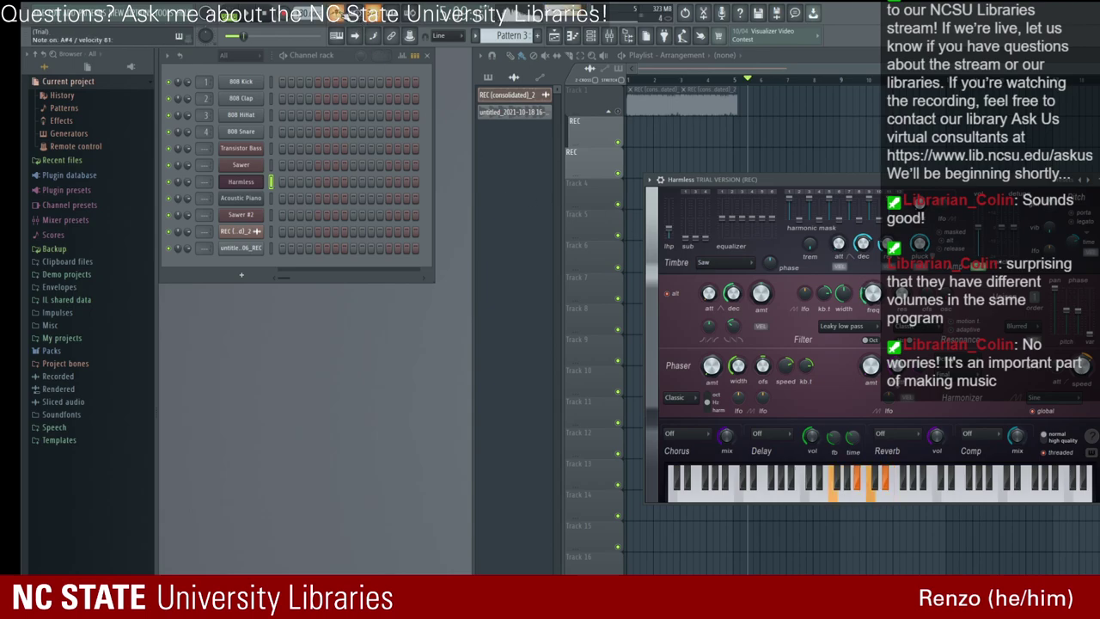
pyautogui.moveTo(870, 296); pyautogui.dragTo(871, 289)
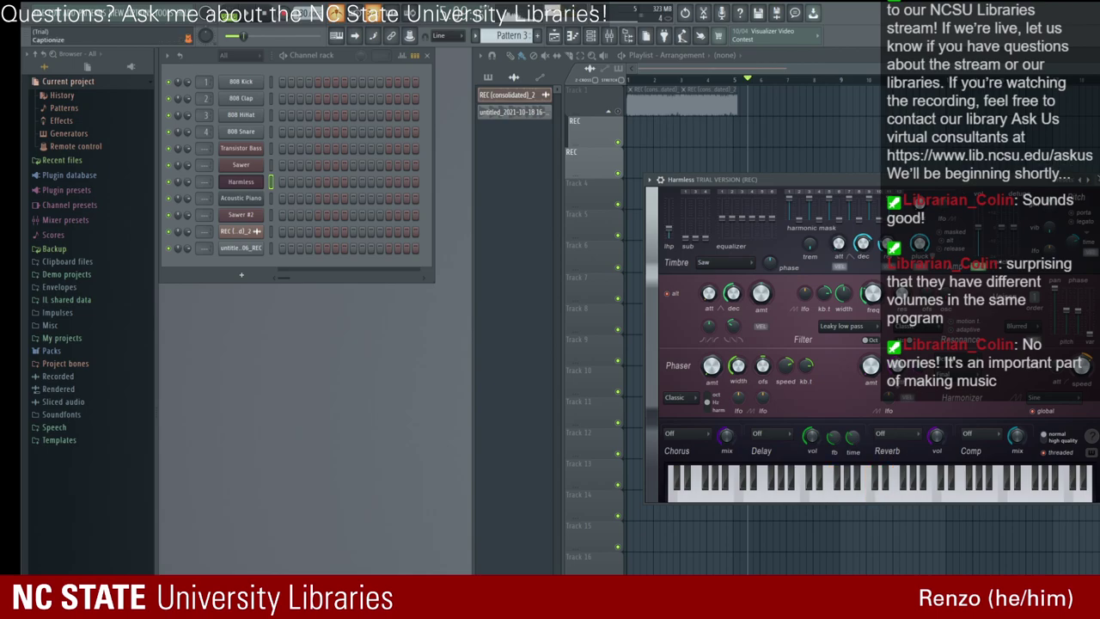
pyautogui.press('Escape')
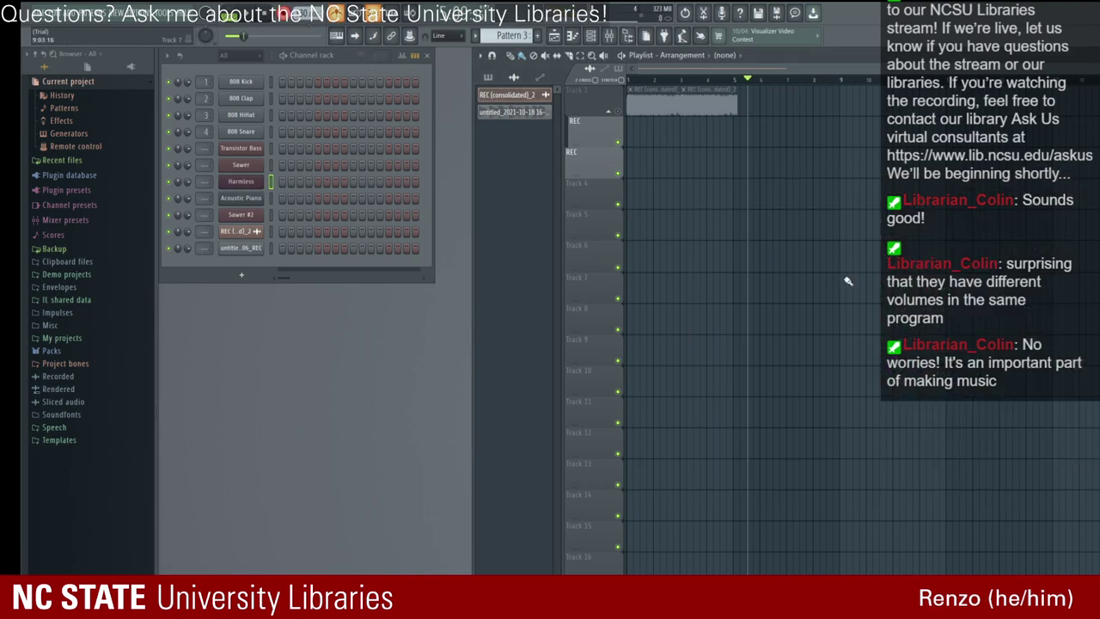
# Step: Reopen Harmless, record a short chord take into the playlist, and stop the transport
pyautogui.click(241, 181)
pyautogui.scroll(1, 871, 292)
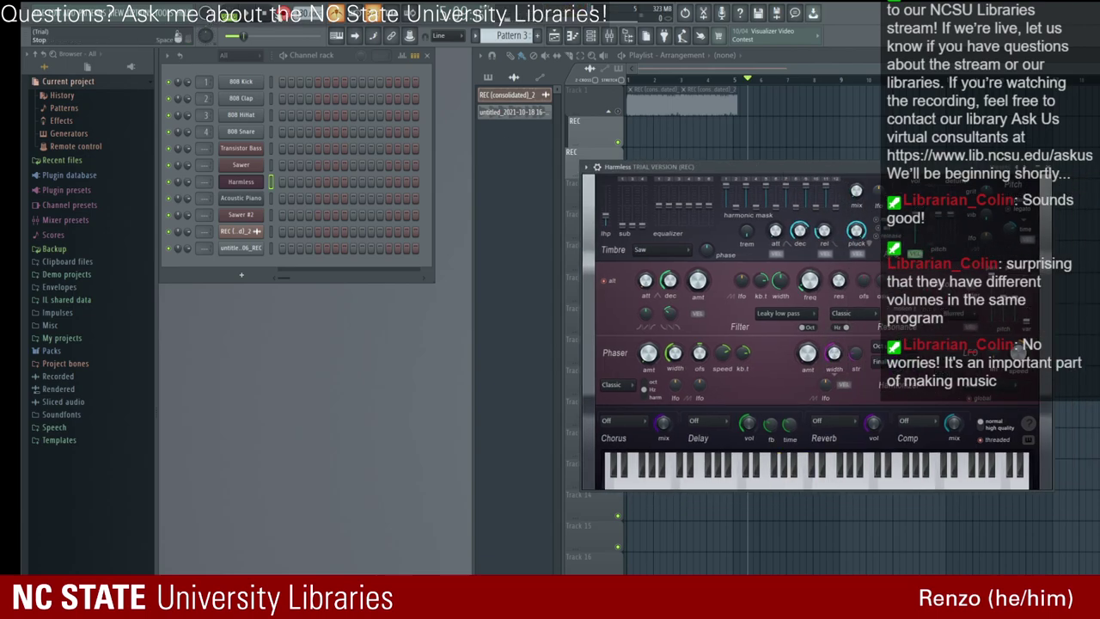
pyautogui.press('space')
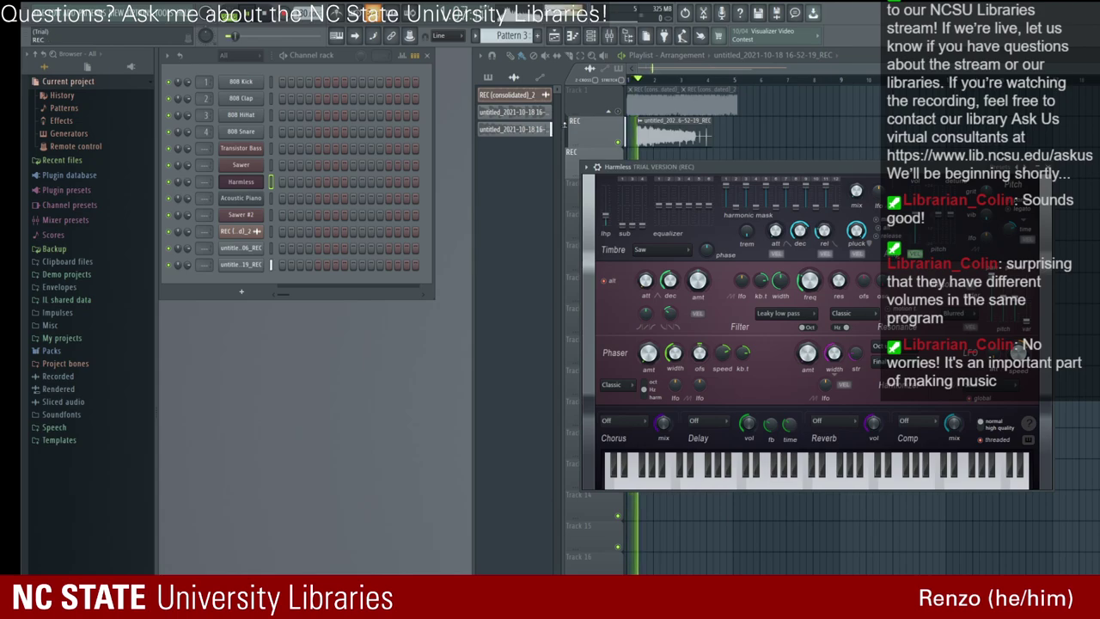
pyautogui.press('space')
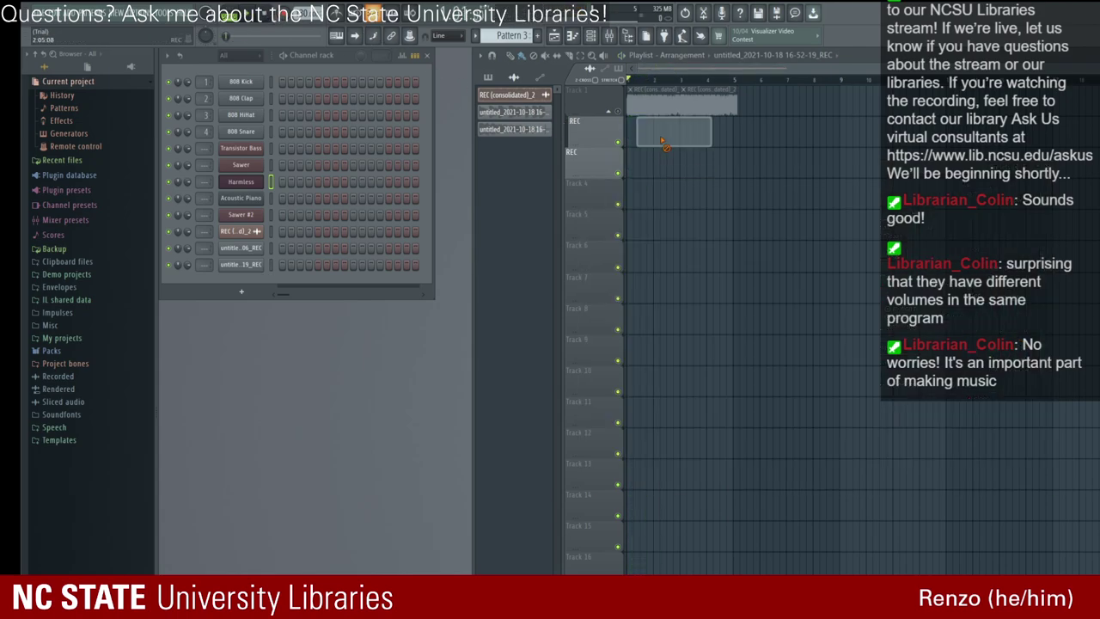
# Step: Delete all the recorded audio clips from the project, including REC (consolidated)_2, to leave the playlist empty
pyautogui.click(504, 130)
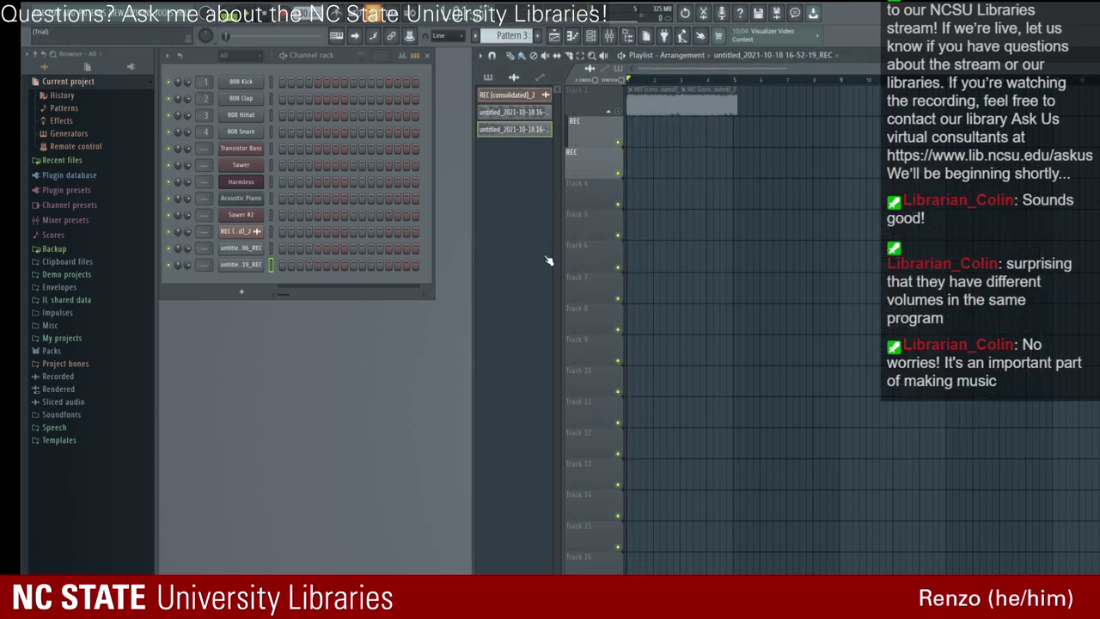
pyautogui.hotkey('alt', 'Delete')
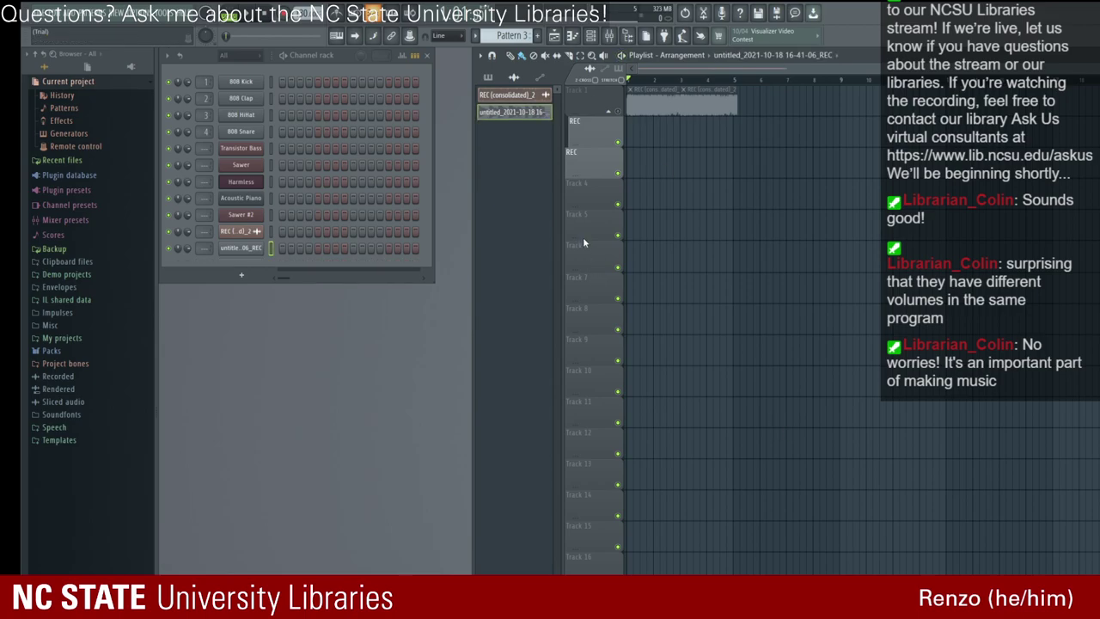
pyautogui.hotkey('alt', 'Delete')
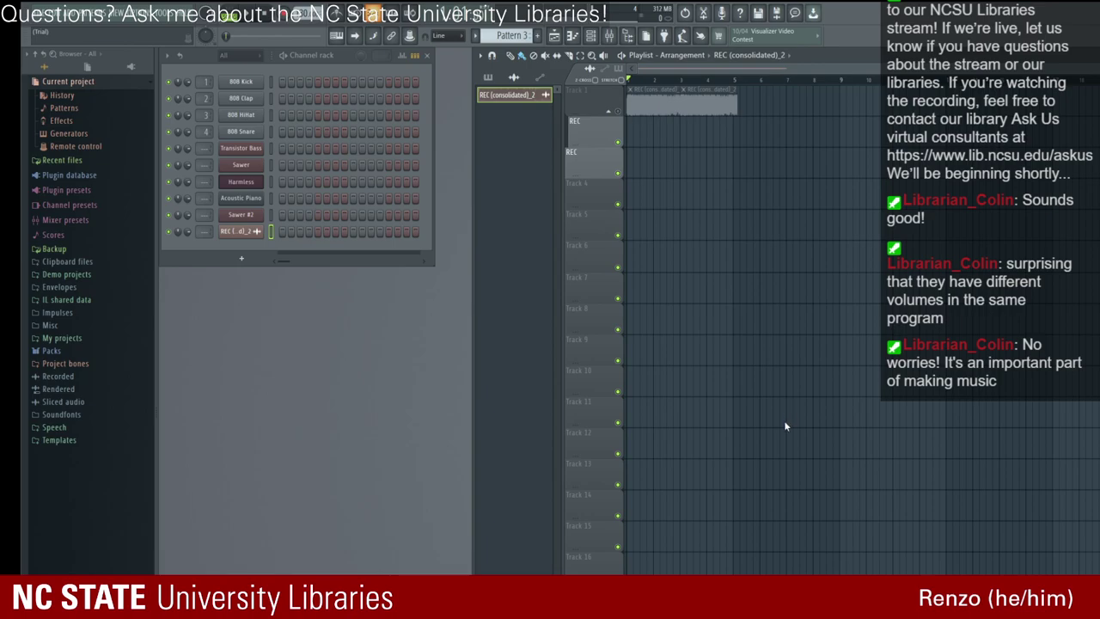
pyautogui.hotkey('alt', 'Delete')
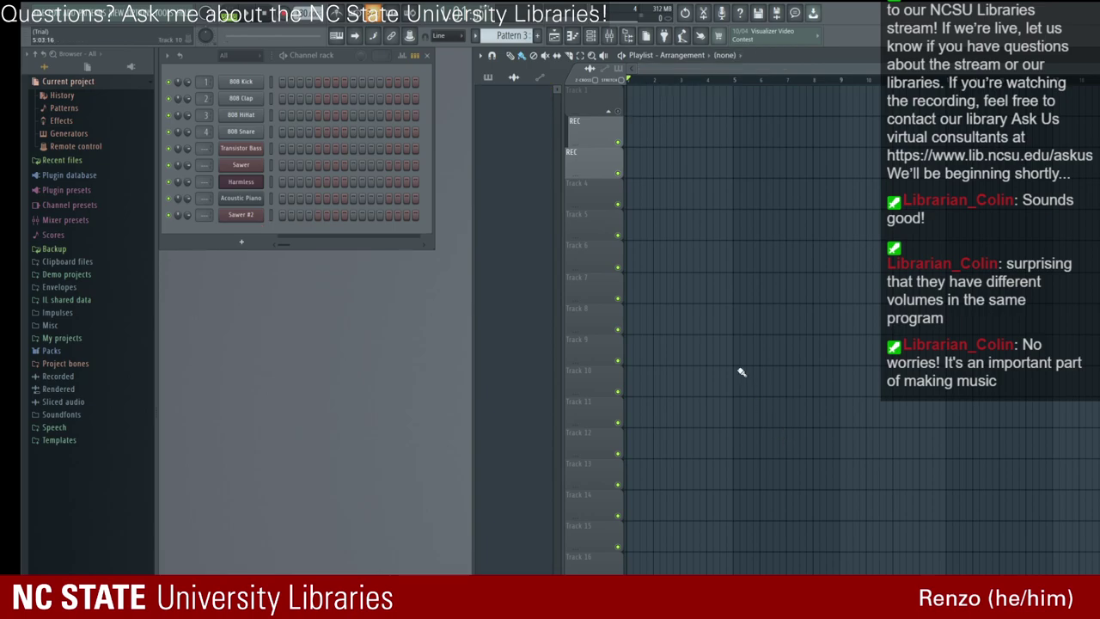
# Step: Record a Harmless chord take from the start of the empty playlist, stop it, and delete the take with its audio clip
pyautogui.click(242, 181)
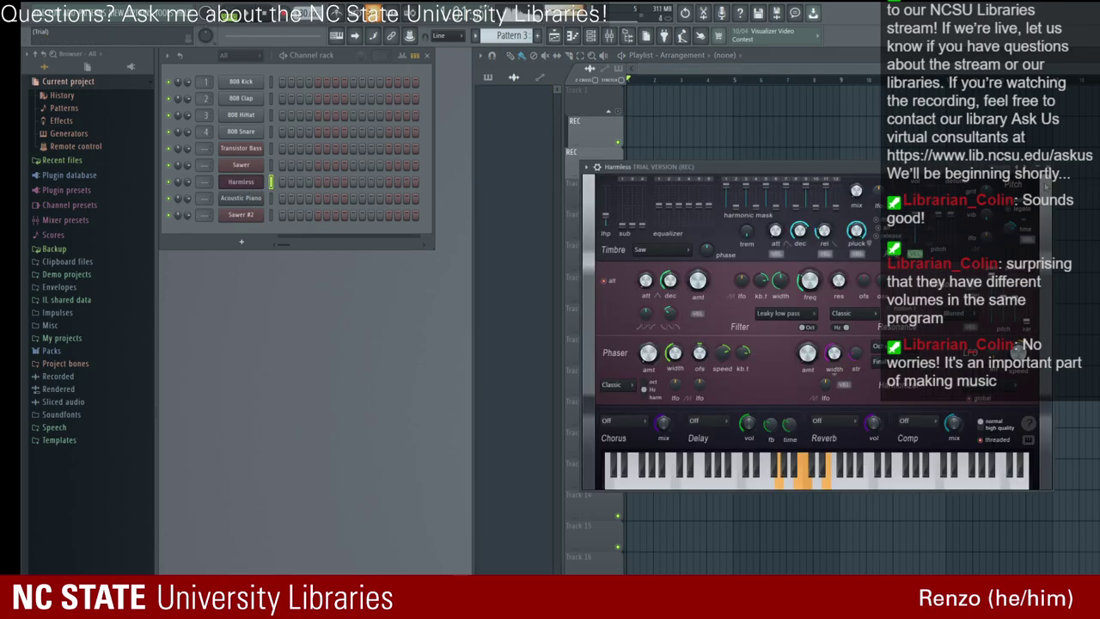
pyautogui.click(1048, 169)
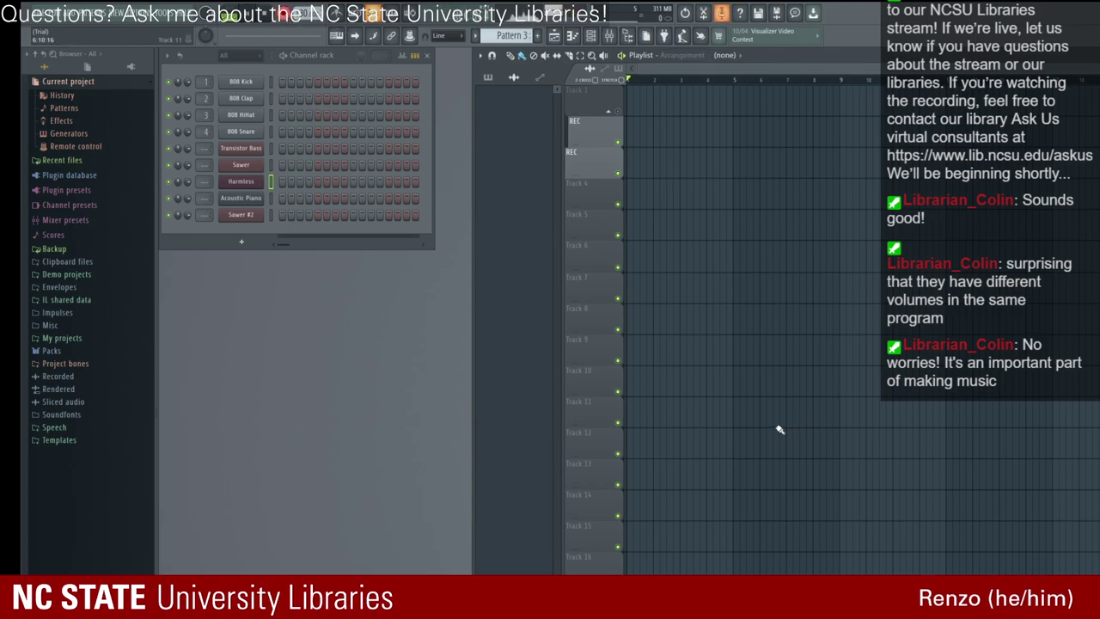
pyautogui.press('space')
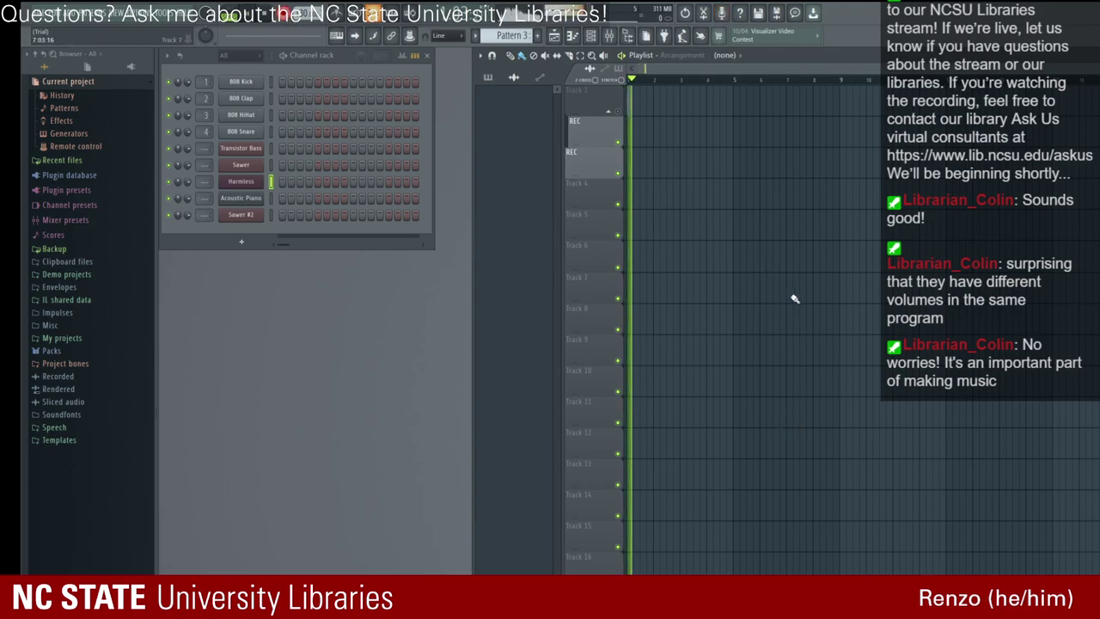
pyautogui.click(241, 182)
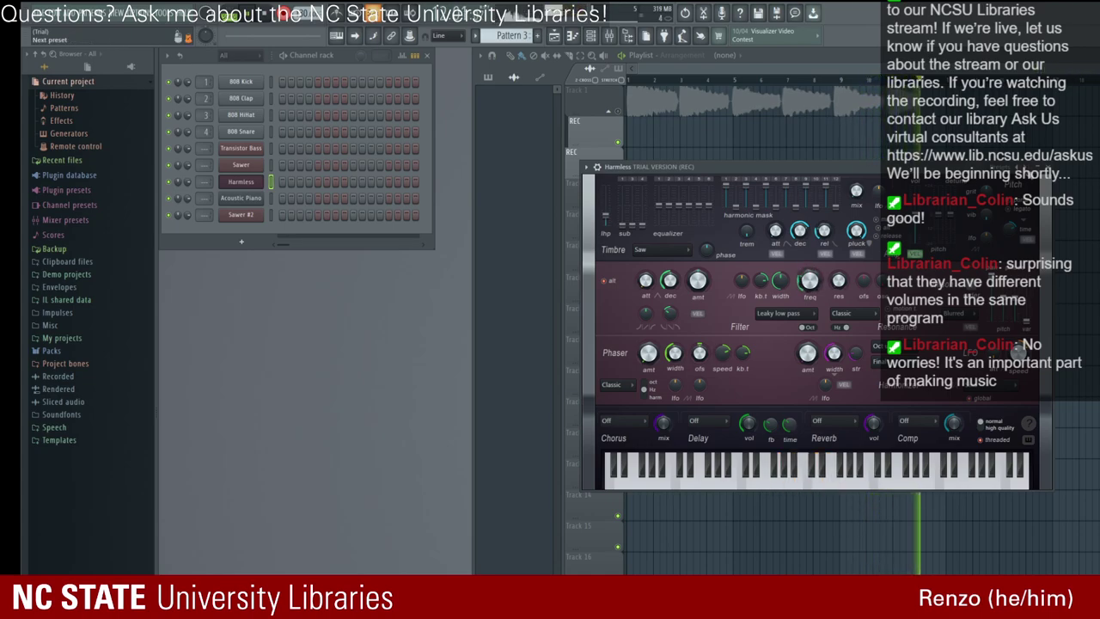
pyautogui.press('Escape')
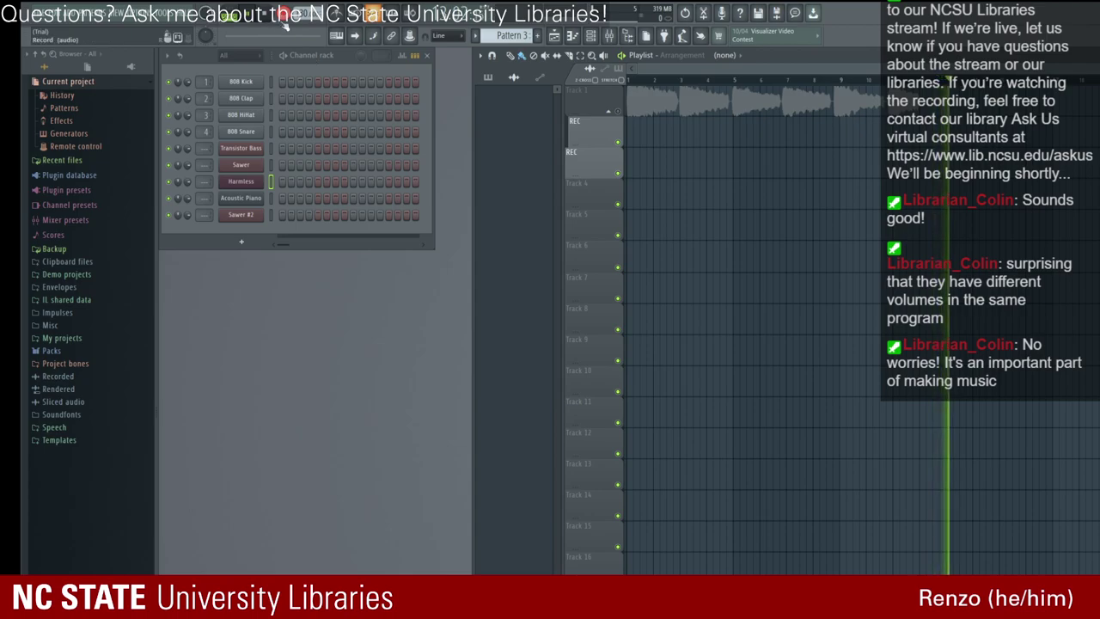
pyautogui.press('space')
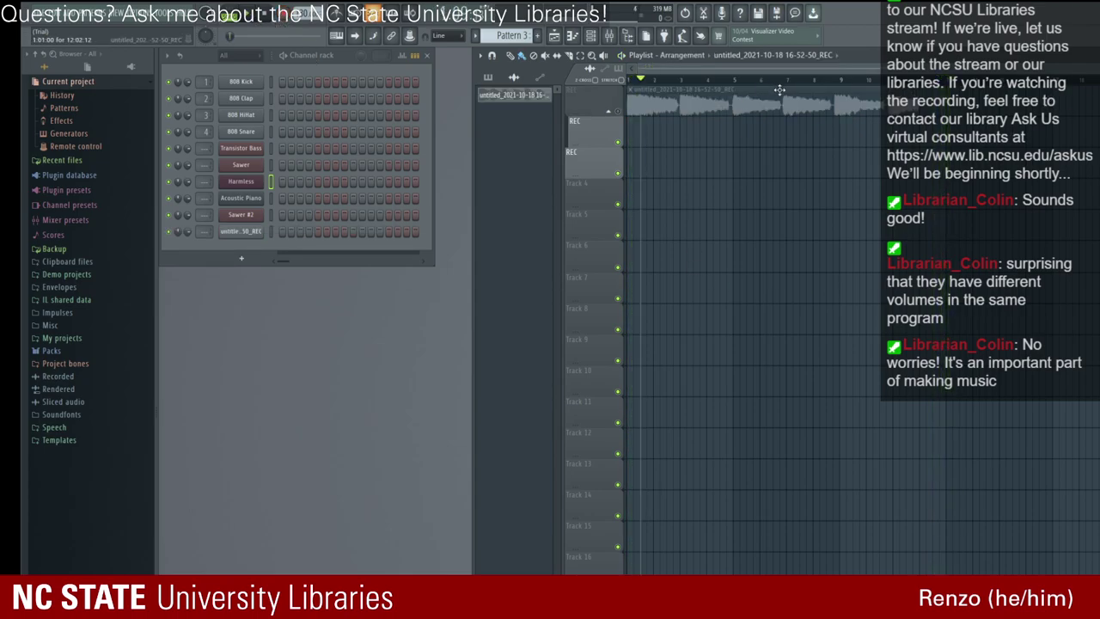
pyautogui.rightClick(779, 89)
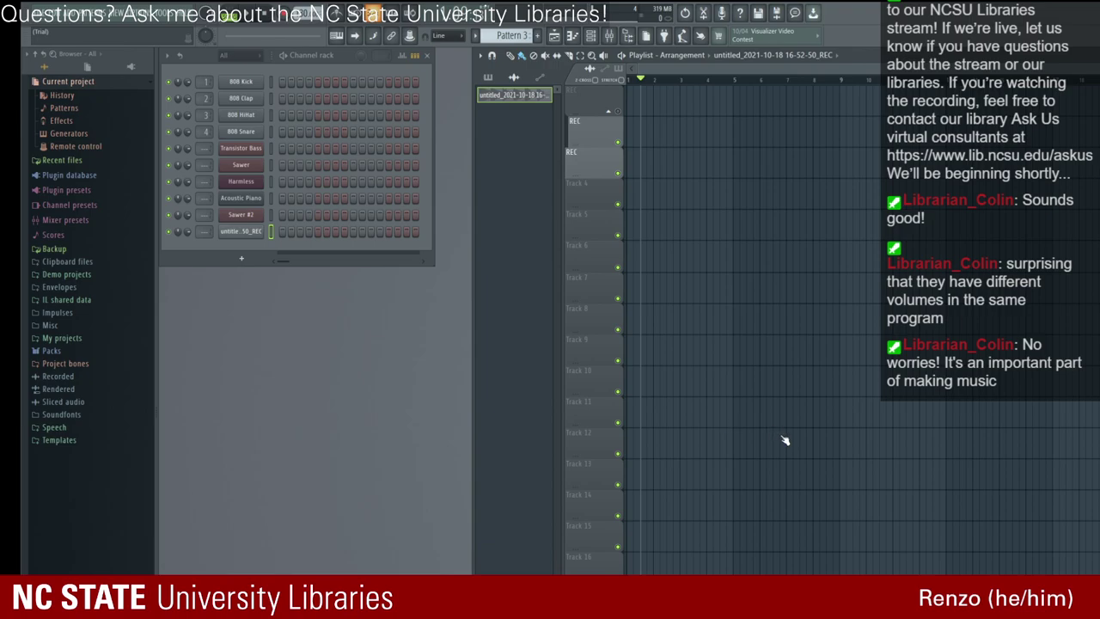
pyautogui.hotkey('alt', 'Delete')
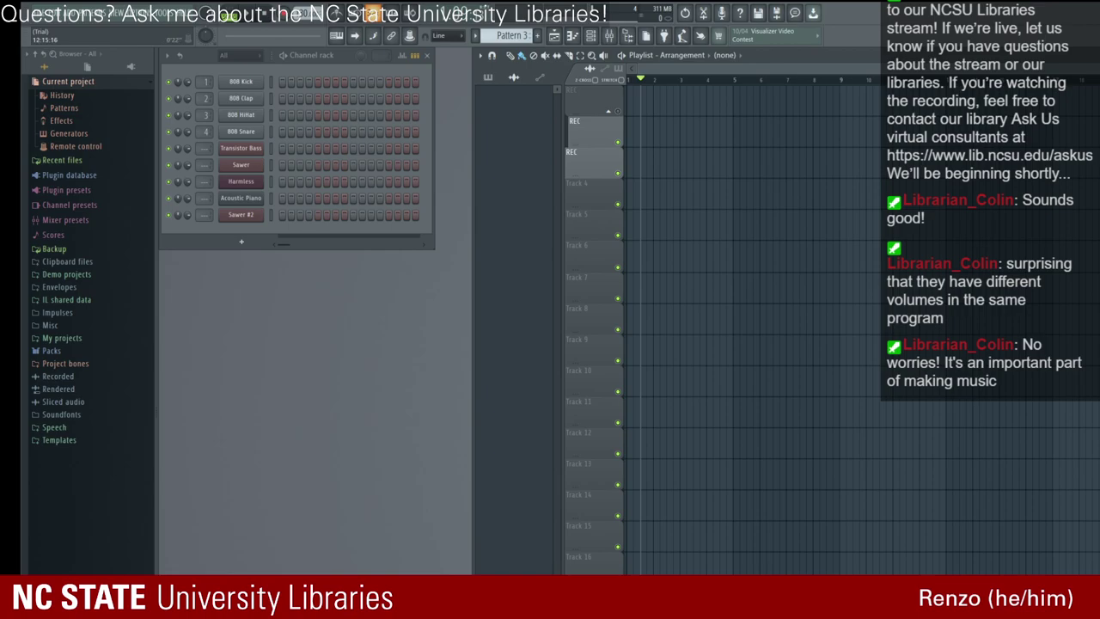
# Step: Record another Harmless take while moving the filter frequency through 21% and 27%, and remove it from the playlist
pyautogui.click(236, 183)
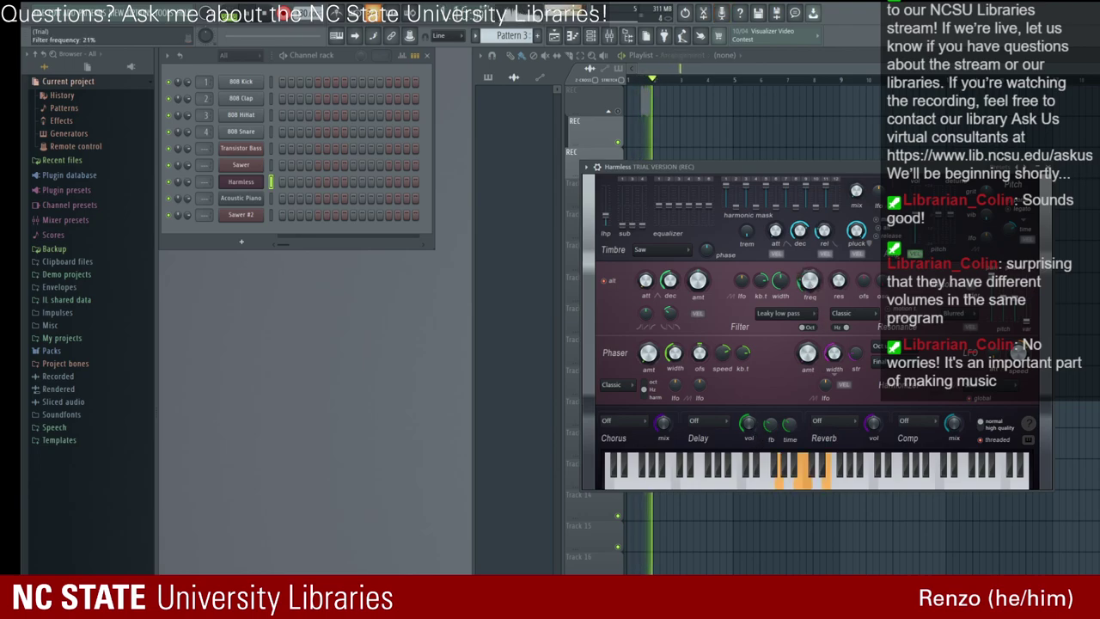
pyautogui.moveTo(809, 281); pyautogui.dragTo(809, 298)
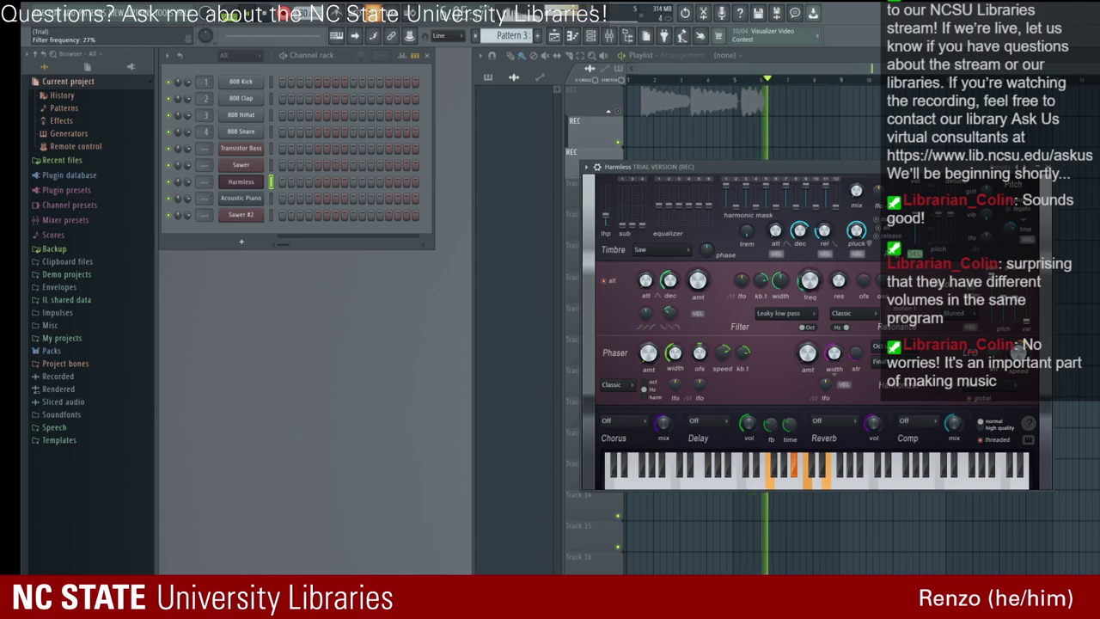
pyautogui.press('space')
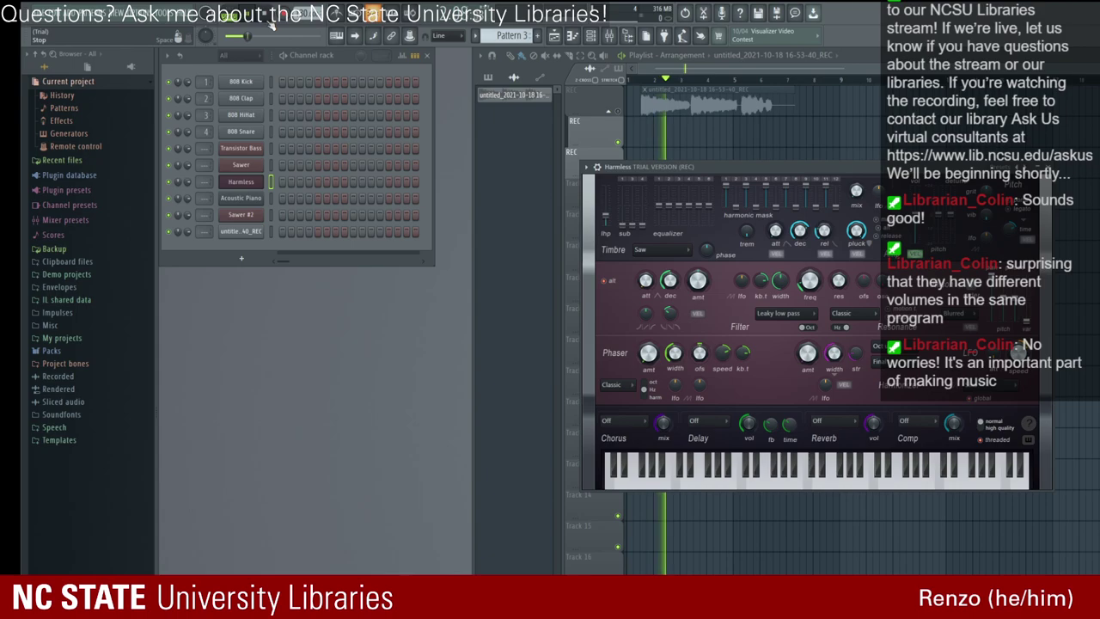
pyautogui.rightClick(668, 106)
pyautogui.hotkey('ctrl', 'z')
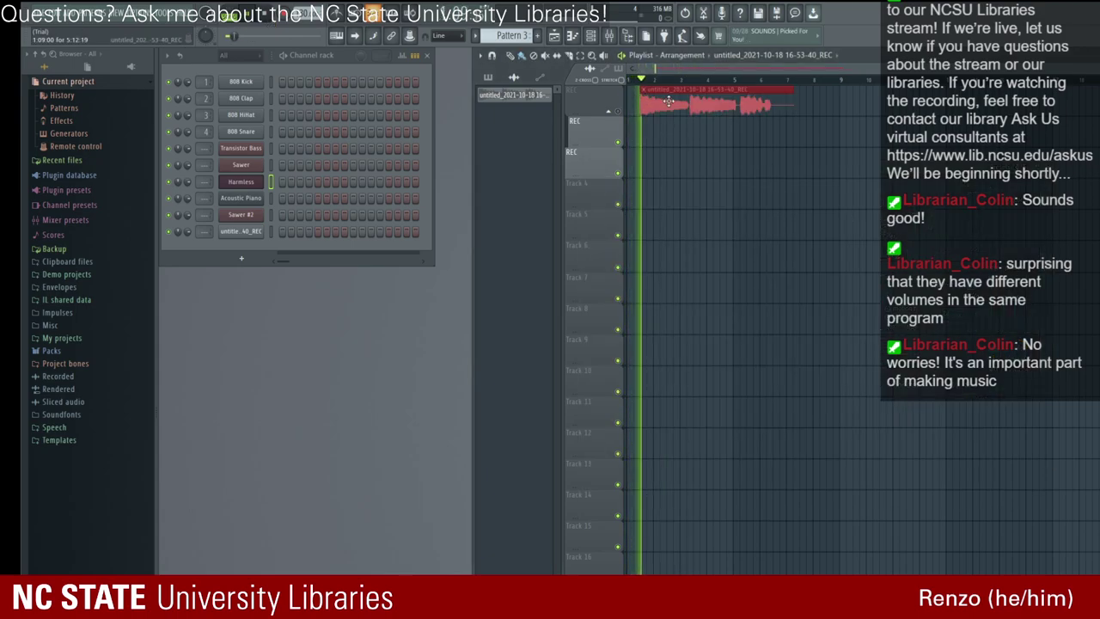
pyautogui.rightClick(669, 106)
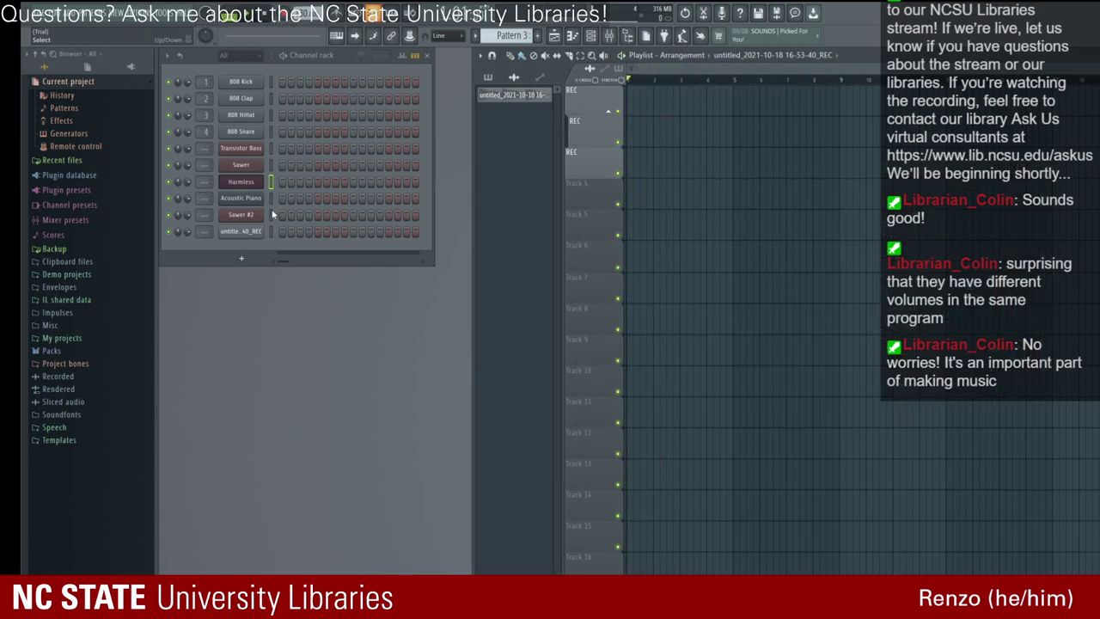
# Step: Reopen Harmless and reposition its window so the filter and resonance controls are unobstructed
pyautogui.click(241, 182)
pyautogui.moveTo(713, 155); pyautogui.dragTo(602, 165)
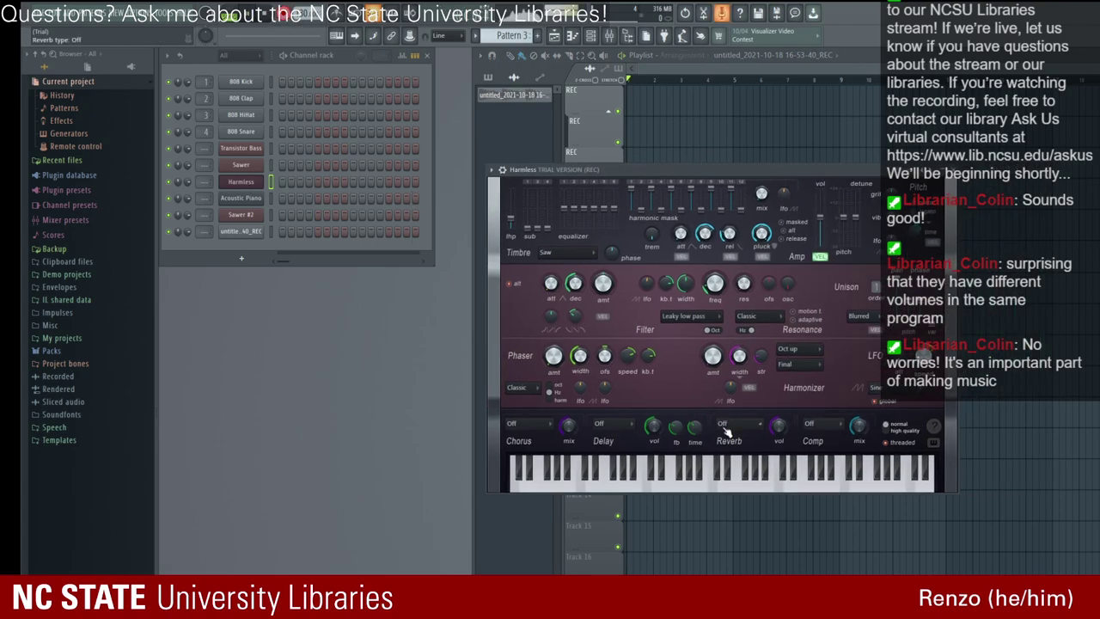
pyautogui.scroll(3, 714, 283)
# Step: Record a long Harmless chord take into the playlist while sweeping the filter frequency, including 29%, 18%, 34% and 20%, and stop the recording
pyautogui.press('space')
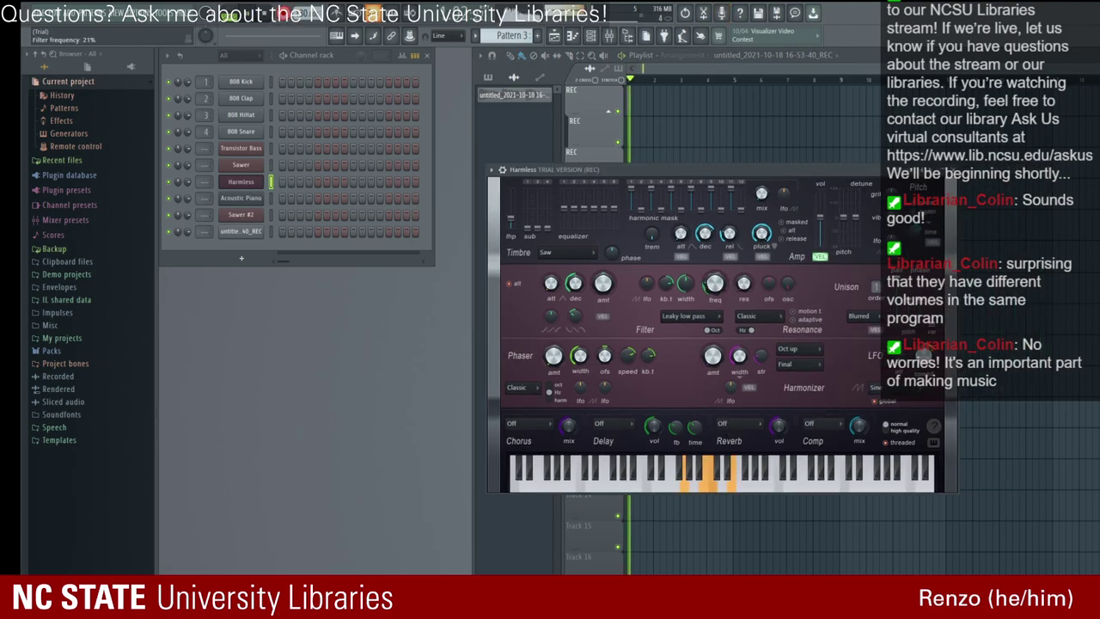
pyautogui.scroll(-2, 714, 284)
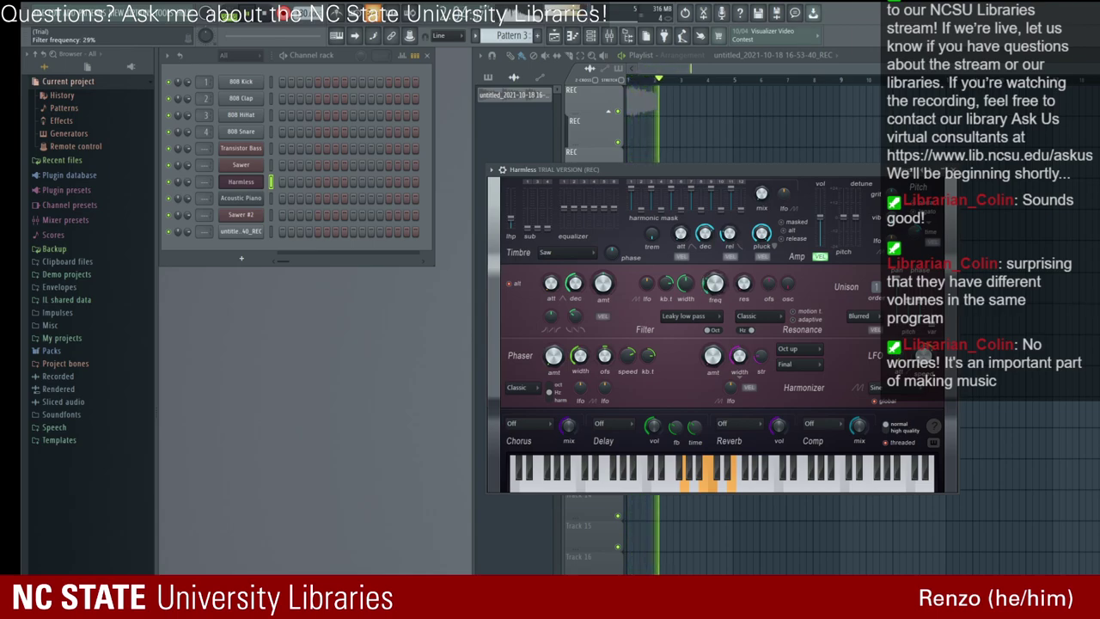
pyautogui.scroll(3, 714, 284)
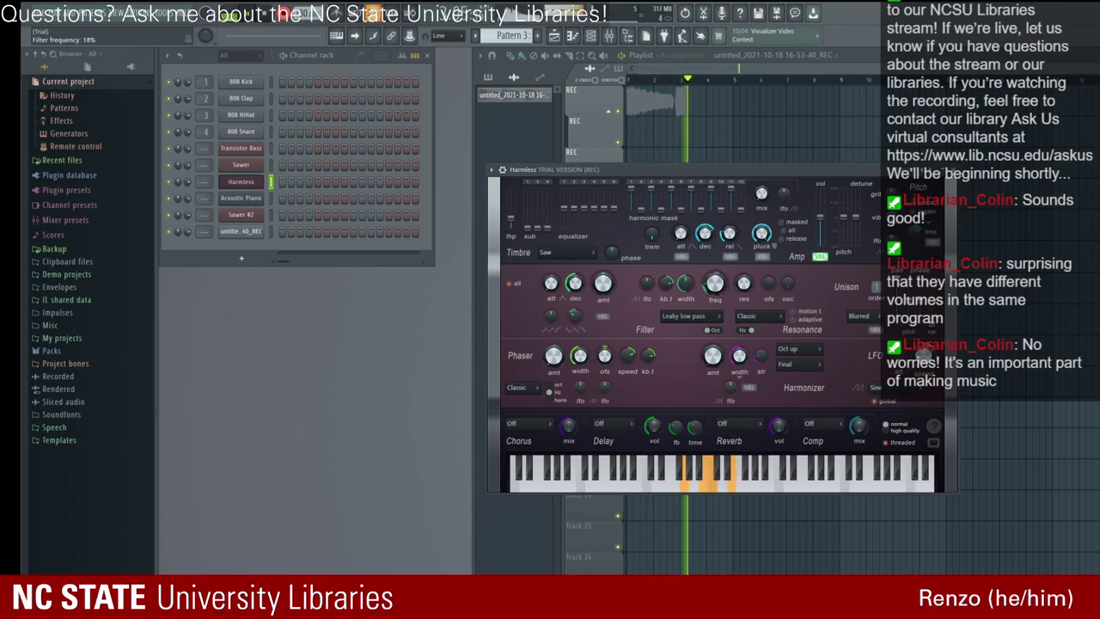
pyautogui.scroll(-4, 714, 284)
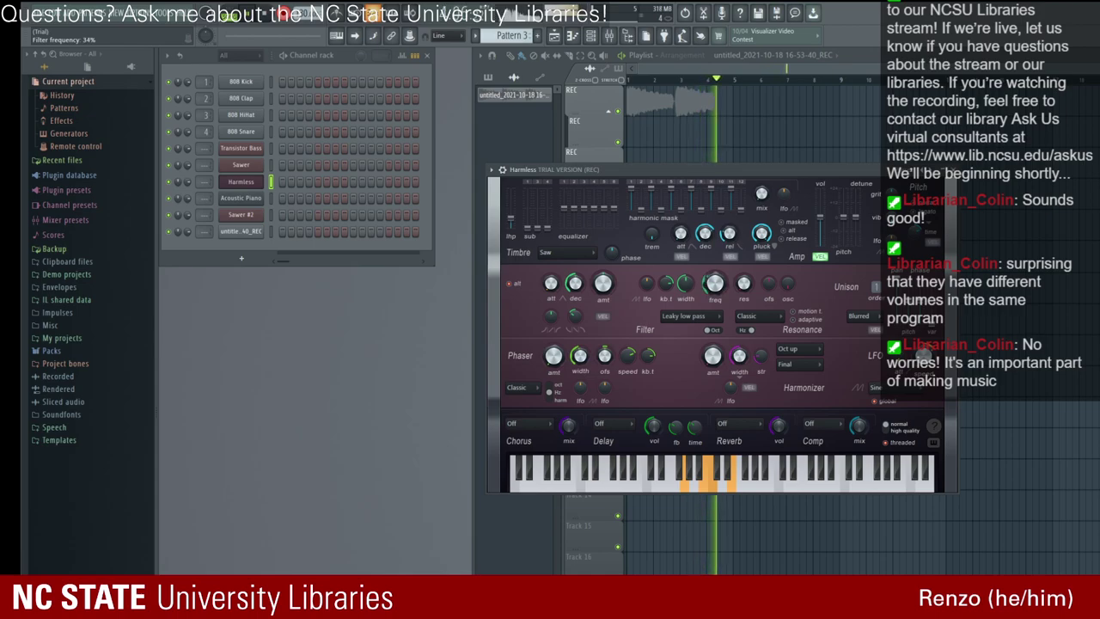
pyautogui.scroll(3, 714, 284)
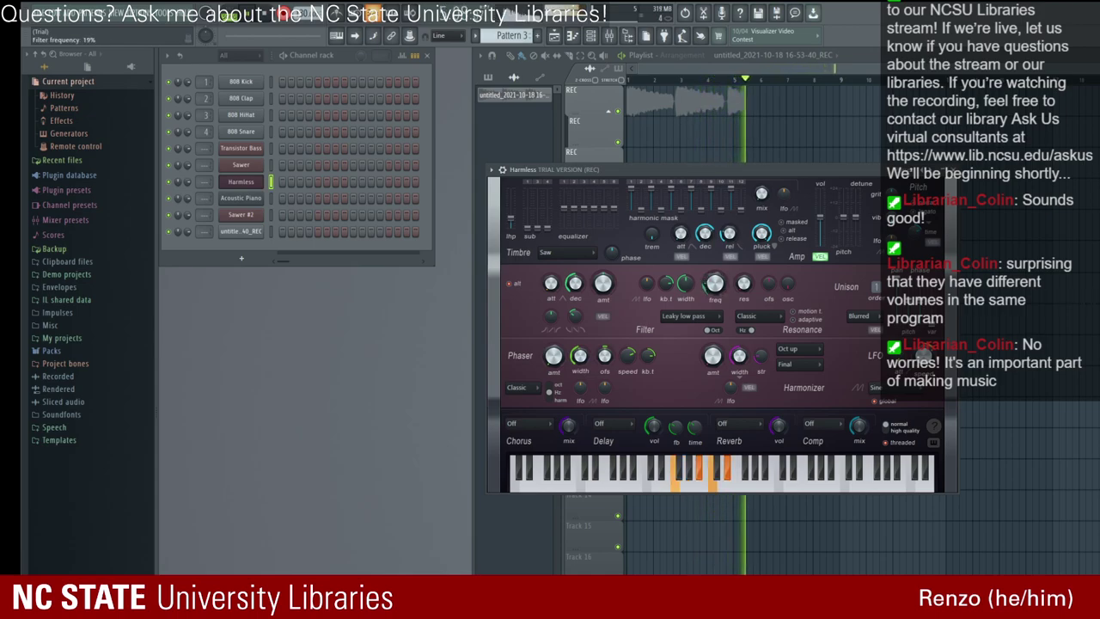
pyautogui.scroll(-4, 715, 283)
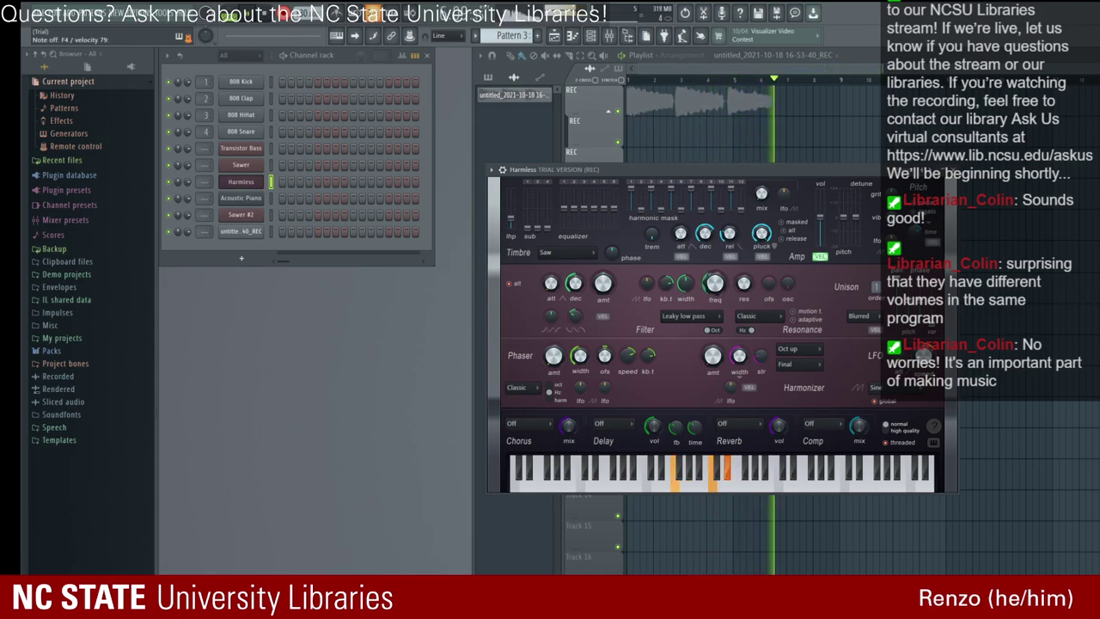
pyautogui.scroll(-3, 714, 283)
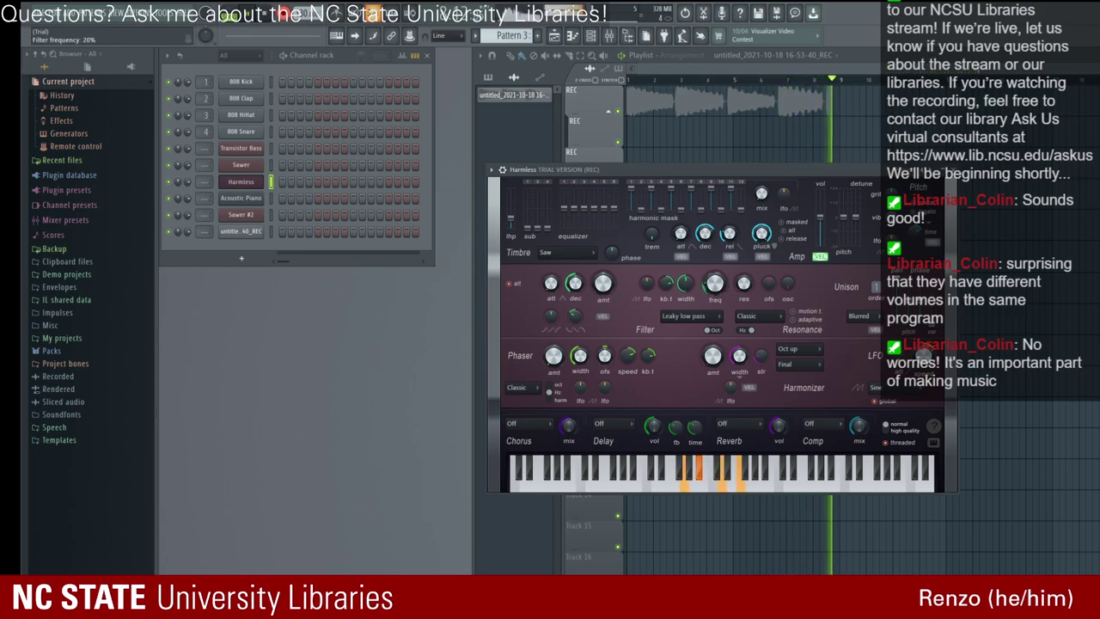
pyautogui.scroll(8, 714, 284)
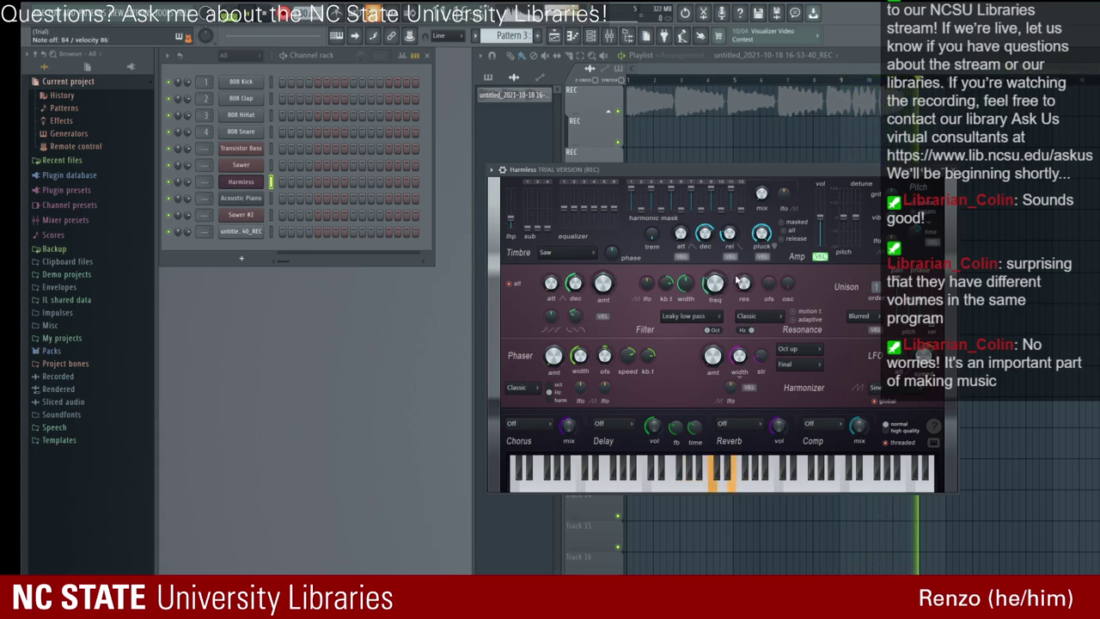
pyautogui.scroll(-4, 715, 284)
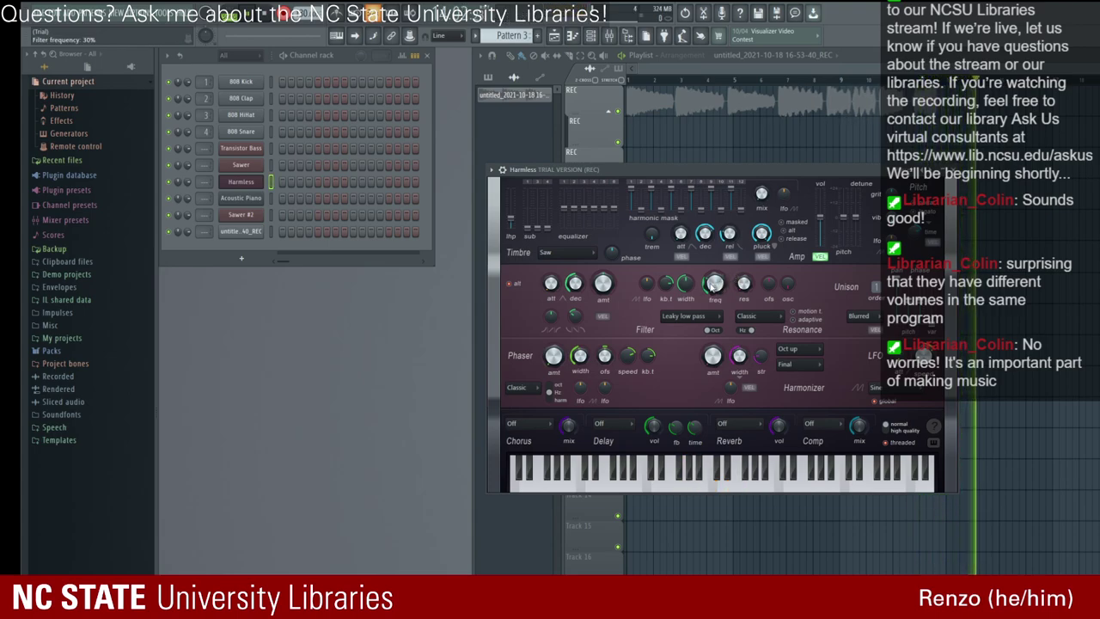
pyautogui.scroll(-1, 714, 284)
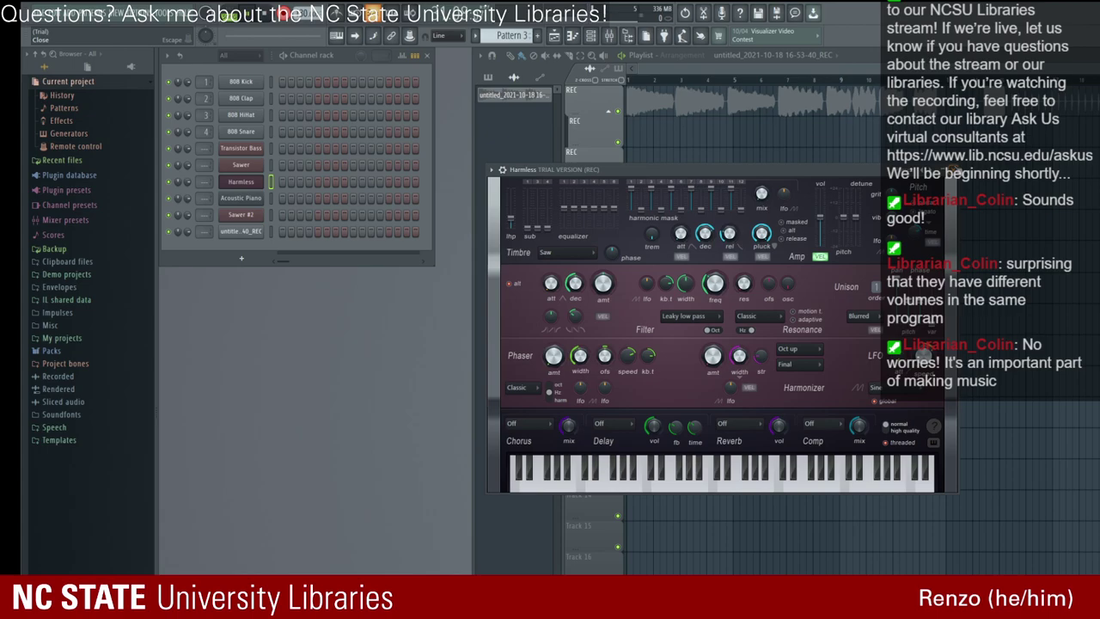
pyautogui.click(923, 171)
pyautogui.click(262, 17)
pyautogui.click(262, 17)
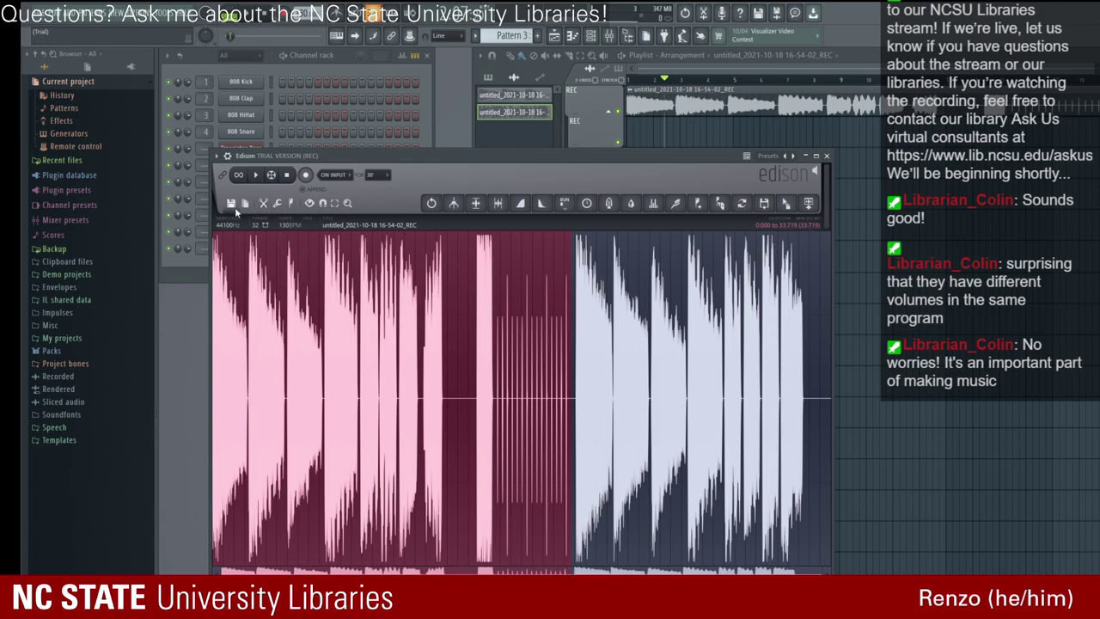
# Step: Delete the first 33.719 seconds of the new take in Edison and play back the remaining chords
pyautogui.press('Delete')
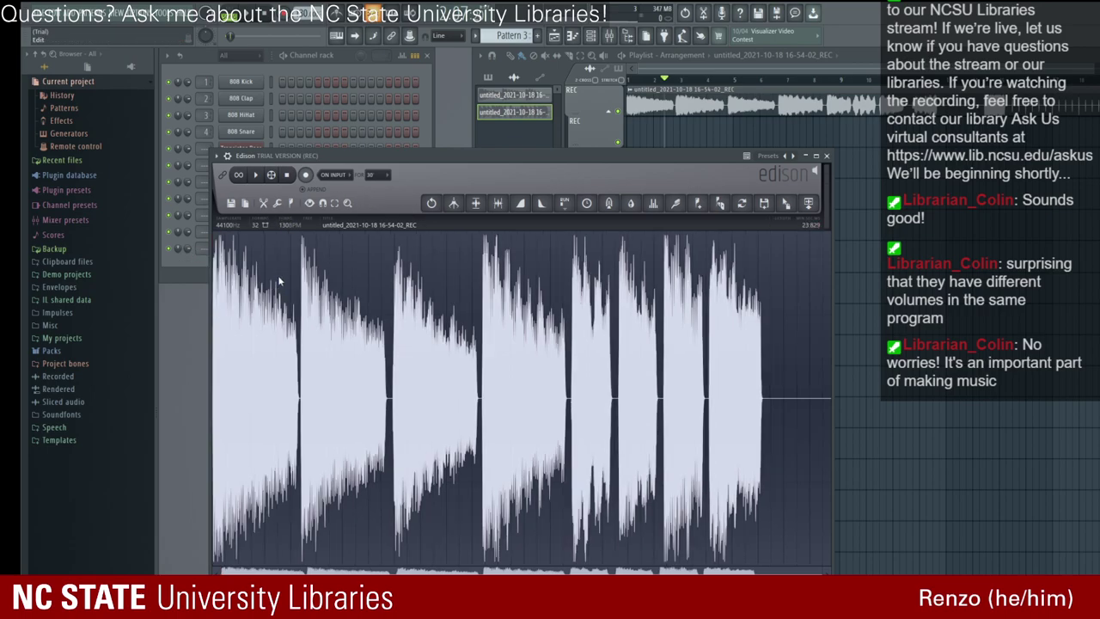
pyautogui.click(255, 175)
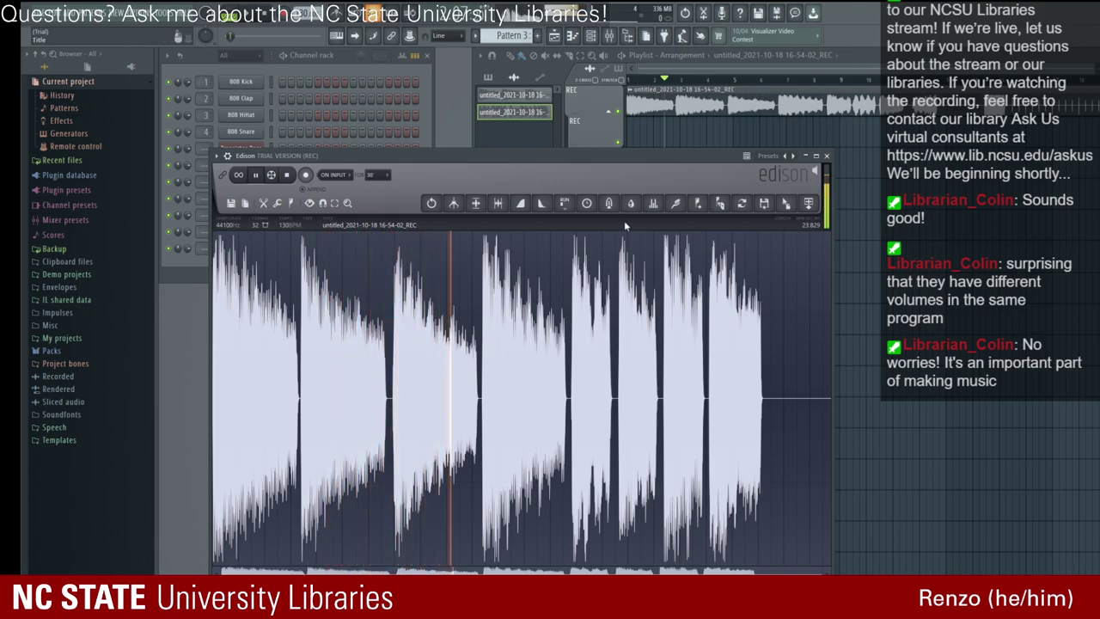
pyautogui.moveTo(583, 158); pyautogui.dragTo(828, 192)
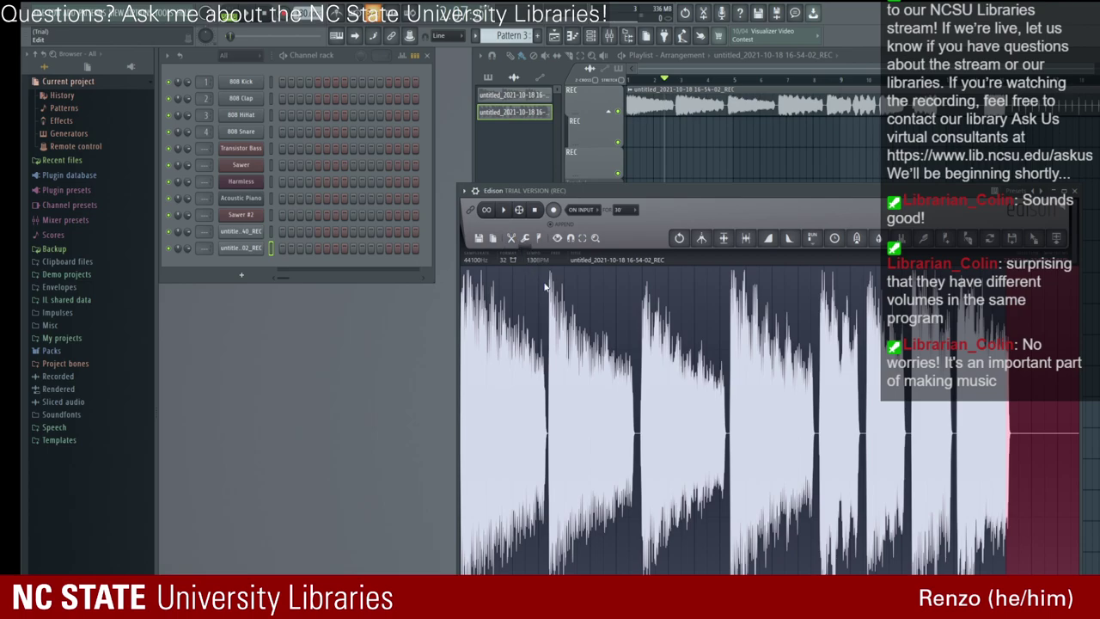
# Step: Delete the trailing silence after the last chord in Edison and play back the trimmed chords
pyautogui.scroll(1, 536, 308)
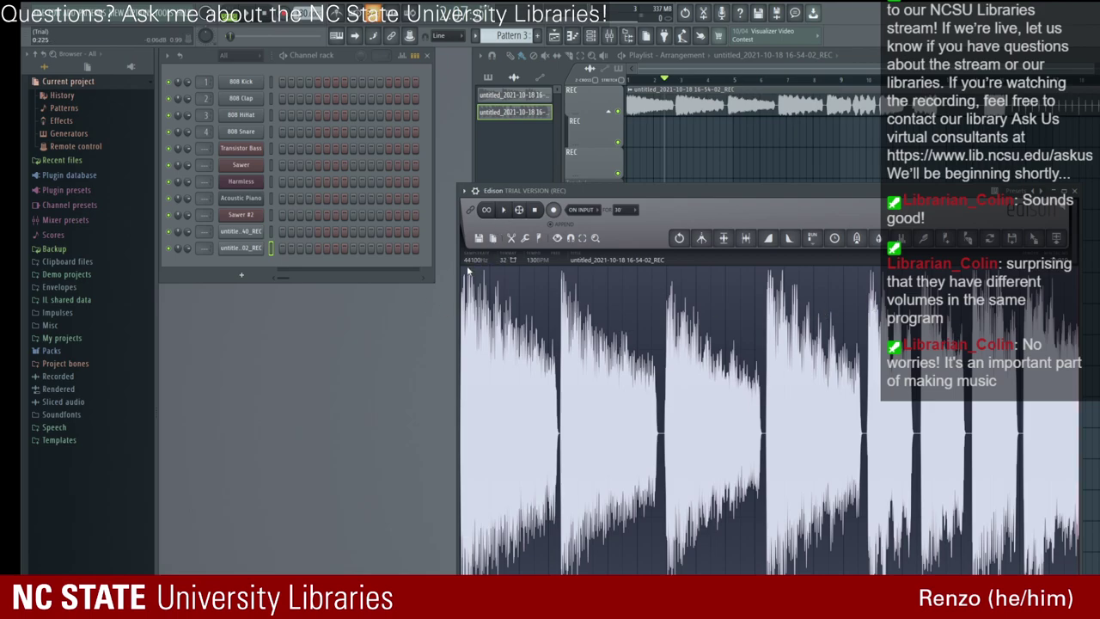
pyautogui.moveTo(515, 190); pyautogui.dragTo(444, 169)
pyautogui.moveTo(399, 361); pyautogui.dragTo(1096, 327)
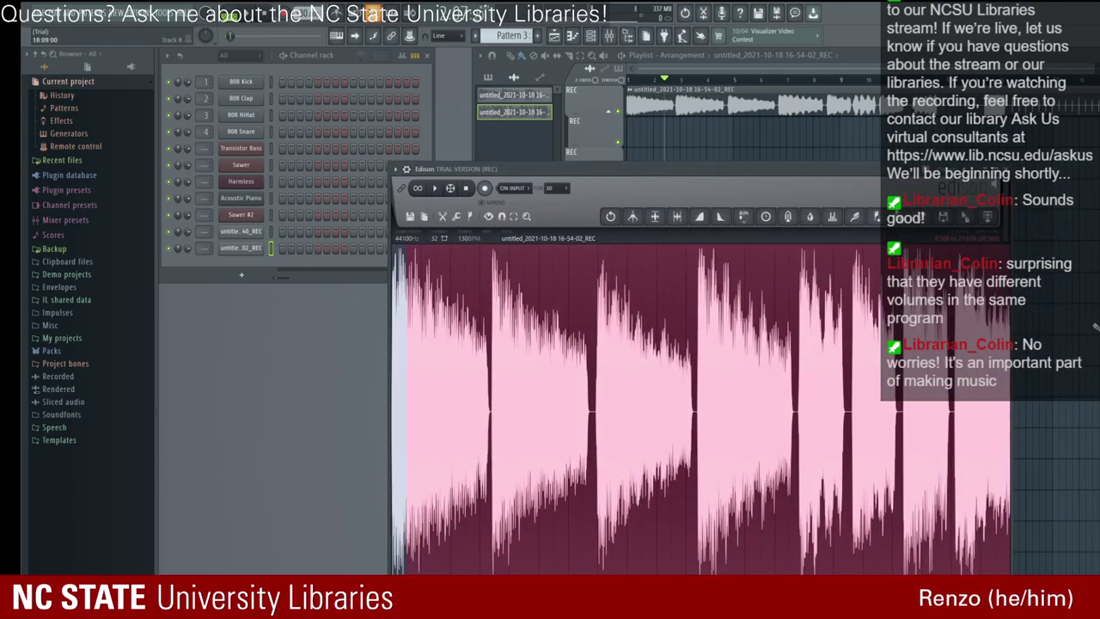
pyautogui.click(435, 189)
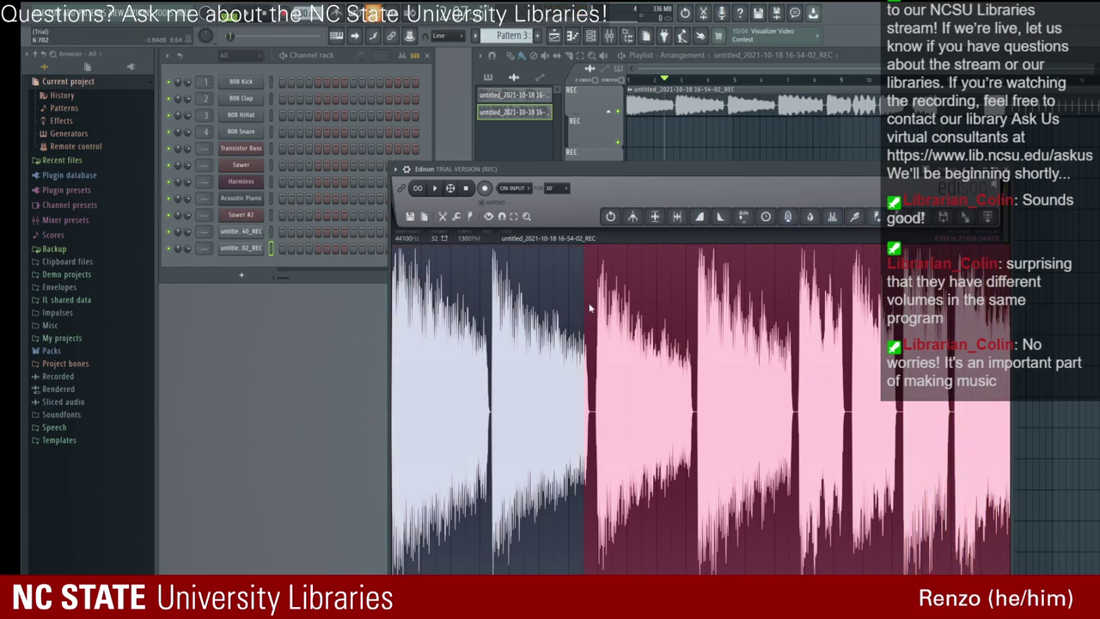
# Step: Send a selection spanning parts of the second and third chords from Edison to the playlist
pyautogui.moveTo(853, 342); pyautogui.dragTo(762, 351)
pyautogui.moveTo(610, 349); pyautogui.dragTo(664, 314)
pyautogui.click(987, 217)
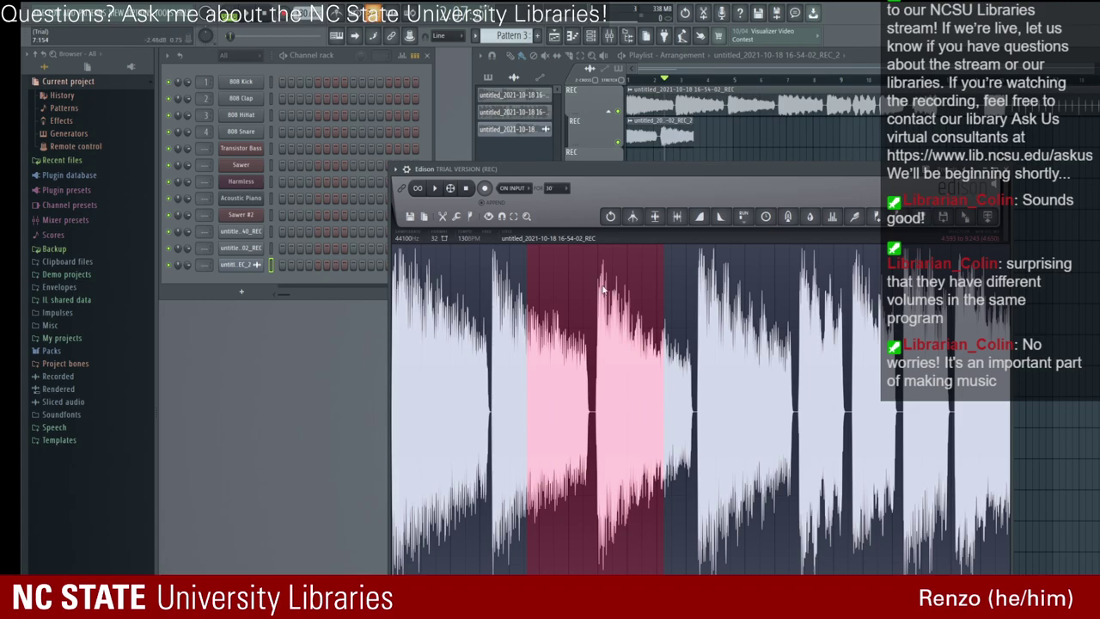
# Step: Select the entire trimmed recording in Edison and send it to the playlist as a new audio clip
pyautogui.moveTo(409, 327); pyautogui.dragTo(388, 327)
pyautogui.moveTo(1026, 392); pyautogui.dragTo(343, 392)
pyautogui.click(986, 217)
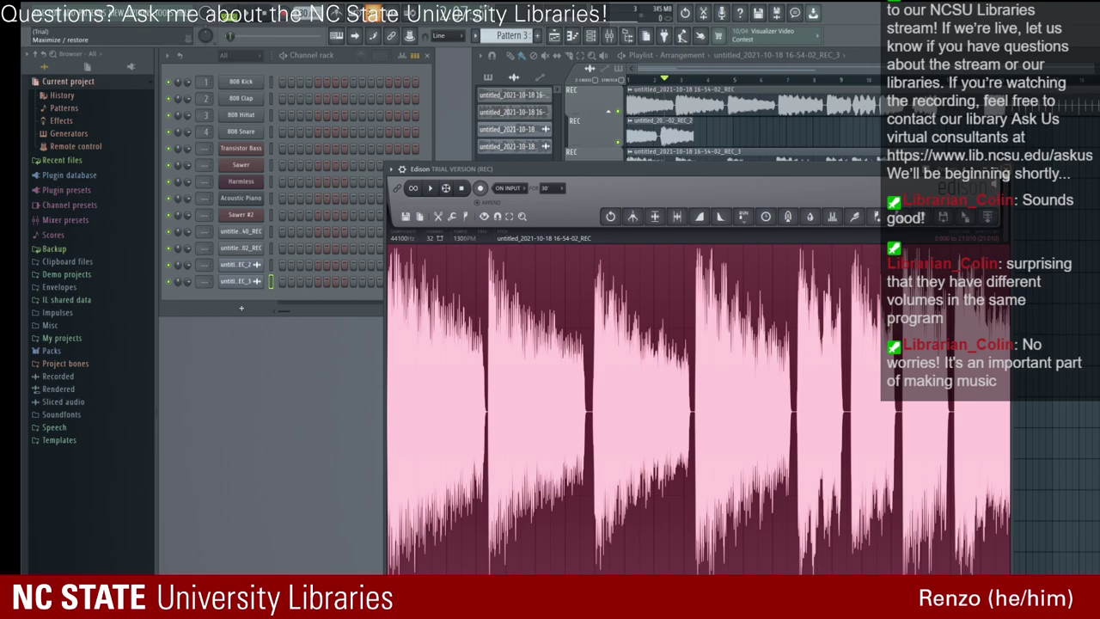
# Step: Remove the partial chord clip and the original take from the playlist's first two tracks
pyautogui.click(1001, 168)
pyautogui.rightClick(648, 134)
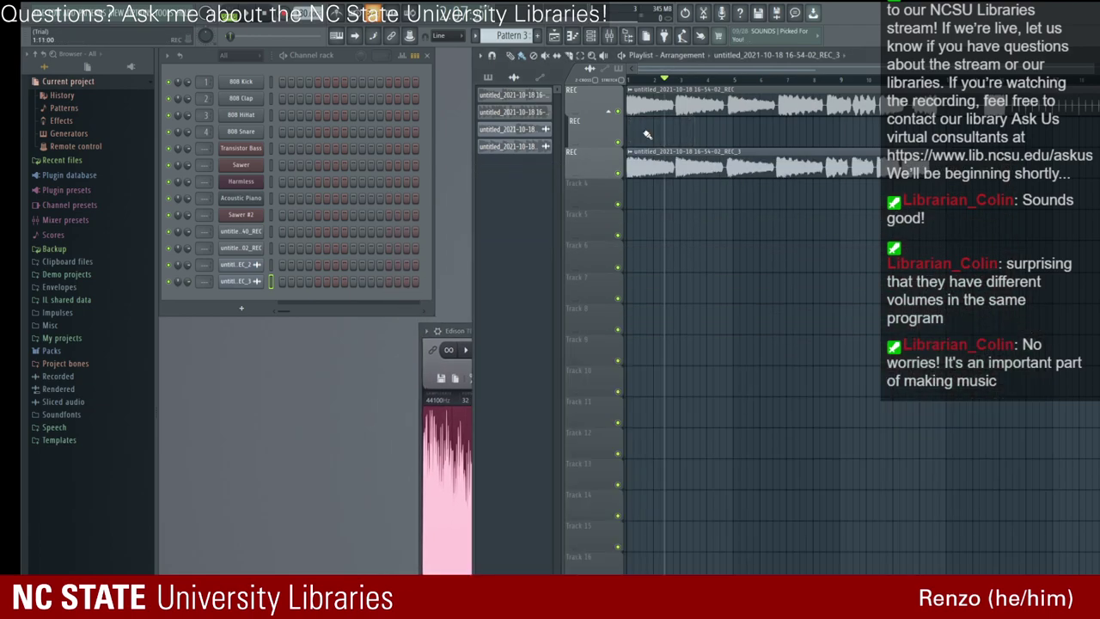
pyautogui.click(454, 325)
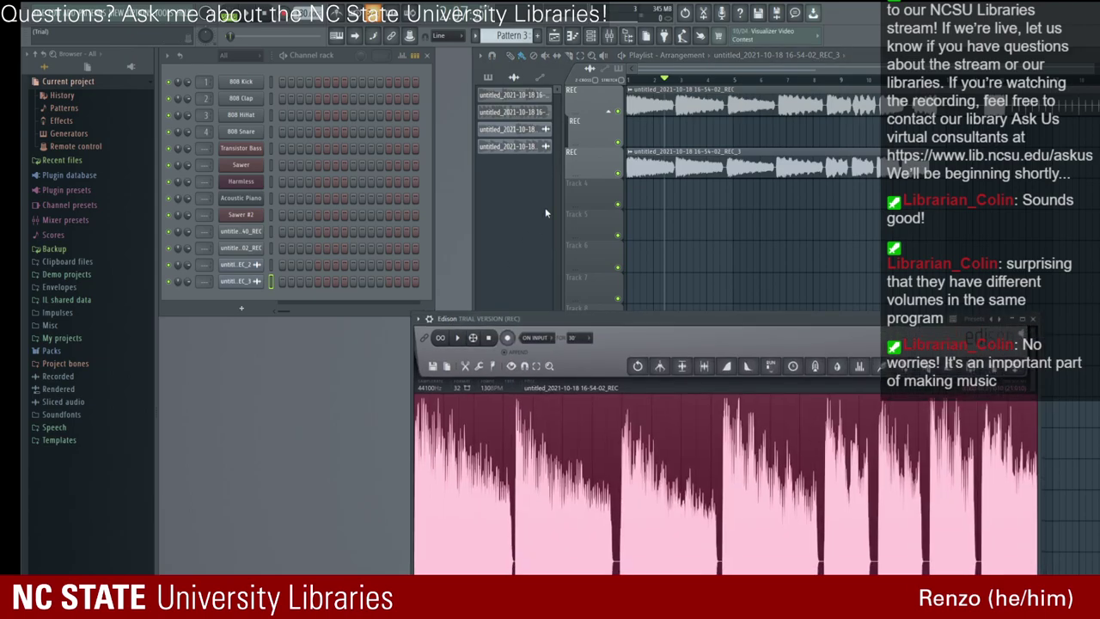
pyautogui.rightClick(645, 105)
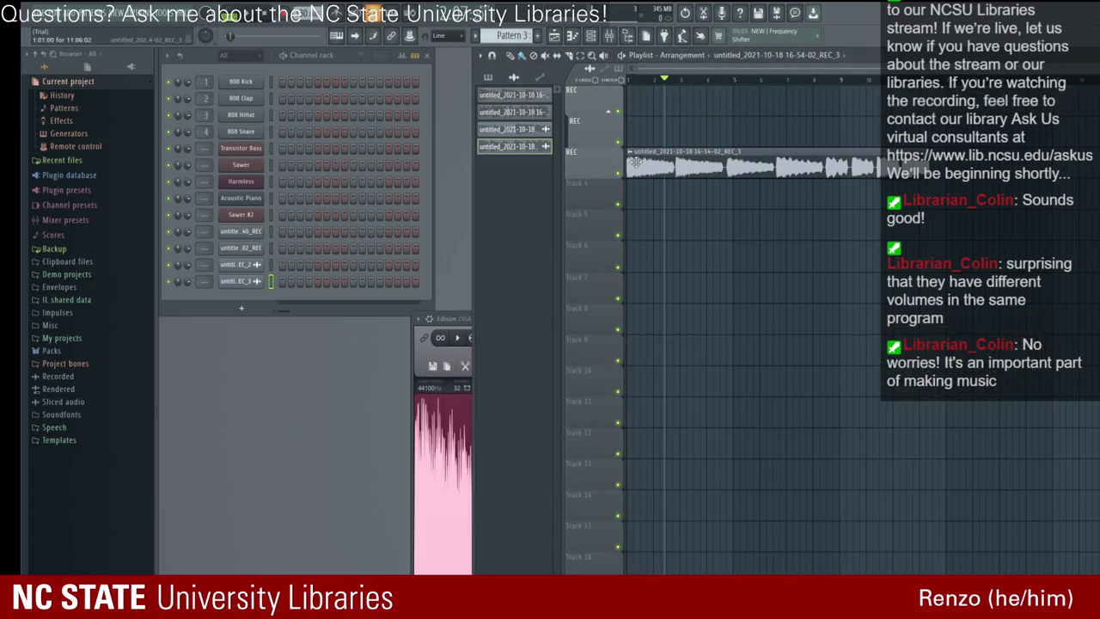
# Step: Delete the partial clip and the two older recordings from the project's clip list
pyautogui.click(533, 131)
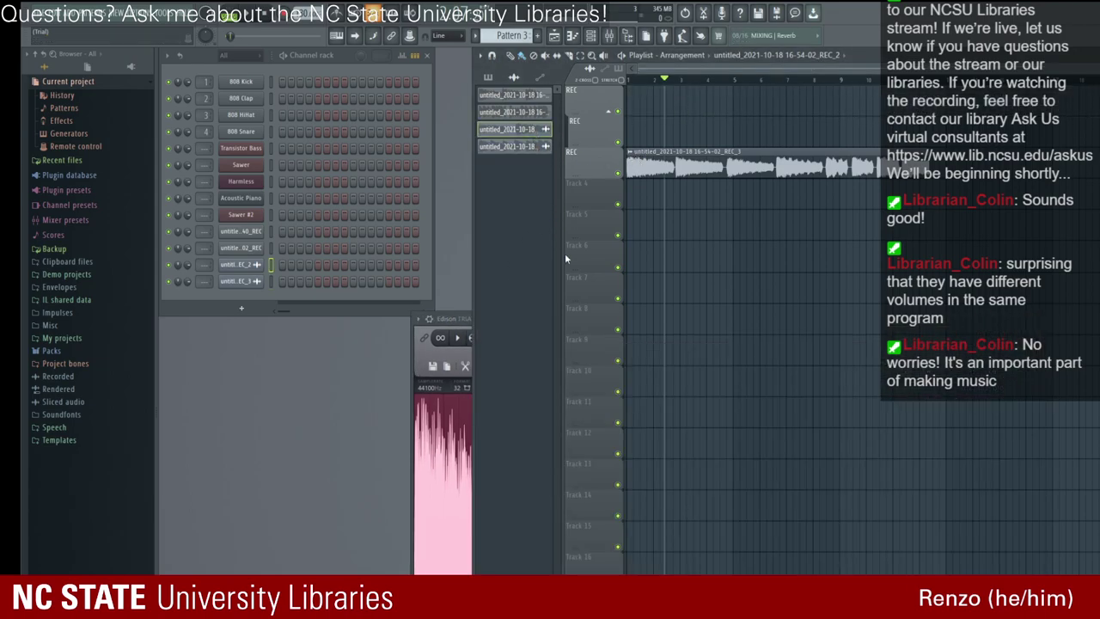
pyautogui.hotkey('alt', 'Delete')
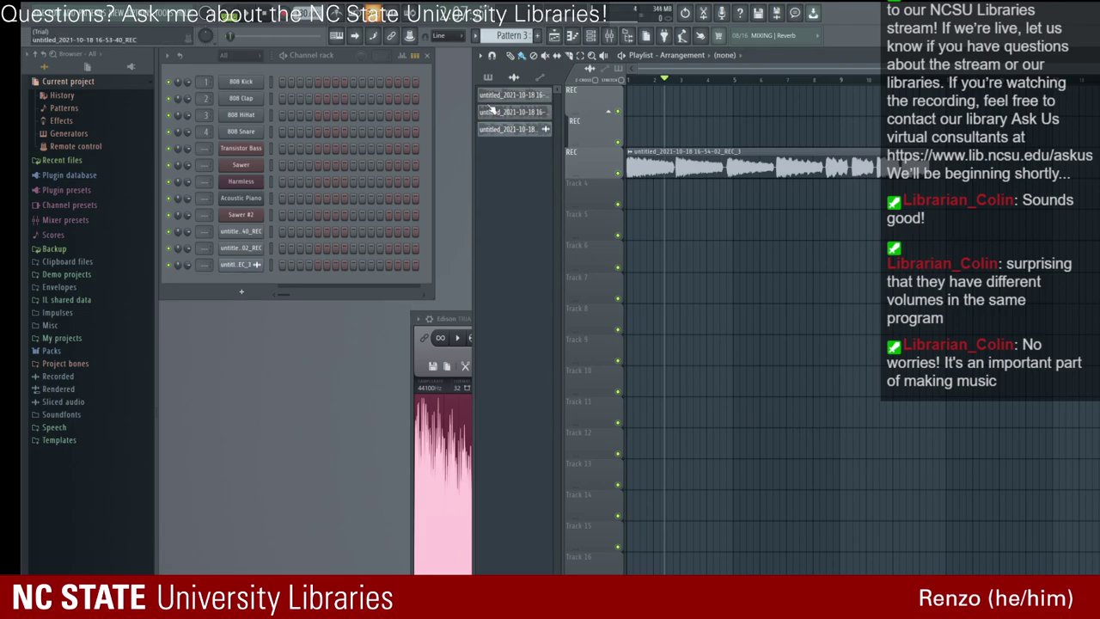
pyautogui.click(525, 115)
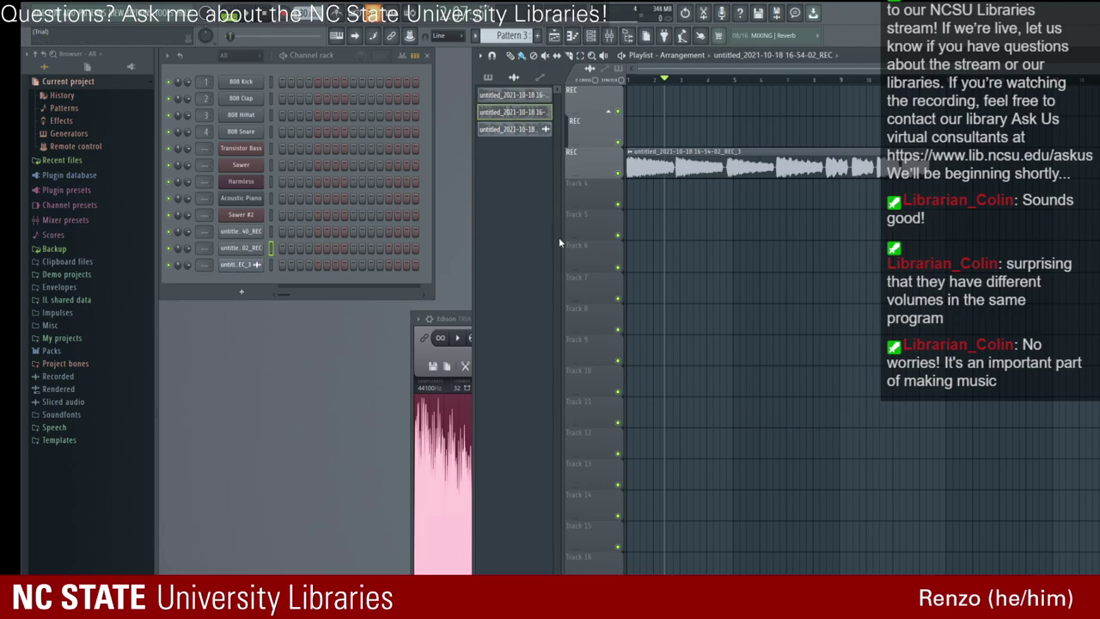
pyautogui.hotkey('alt', 'Delete')
pyautogui.click(533, 97)
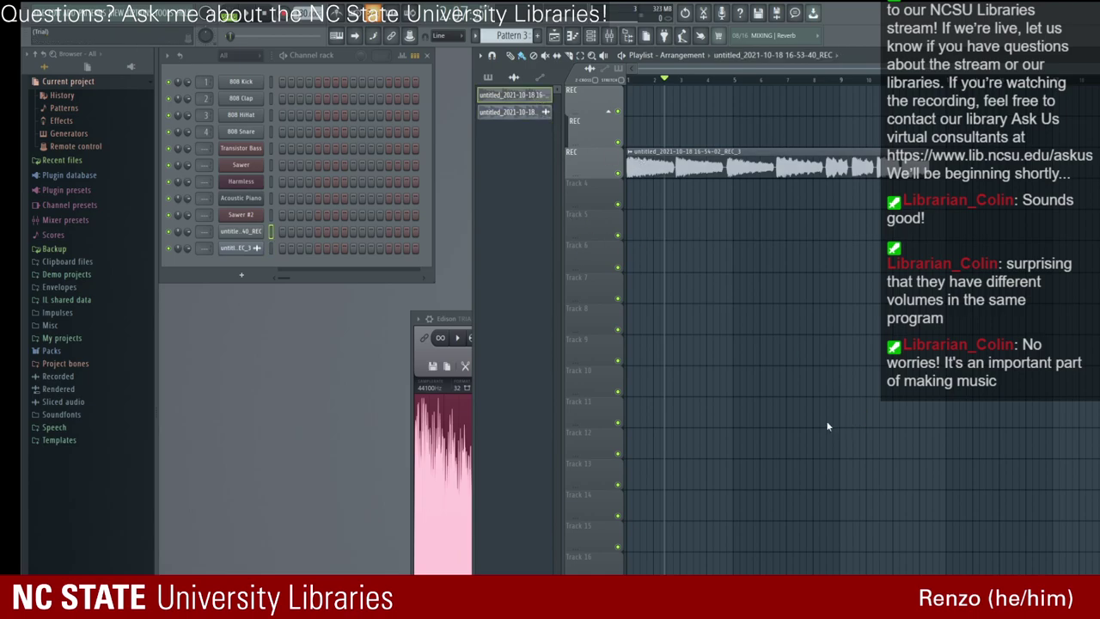
pyautogui.hotkey('alt', 'Delete')
# Step: Move the trimmed chord clip up to the first playlist track and close the Edison window
pyautogui.moveTo(669, 163); pyautogui.dragTo(668, 101)
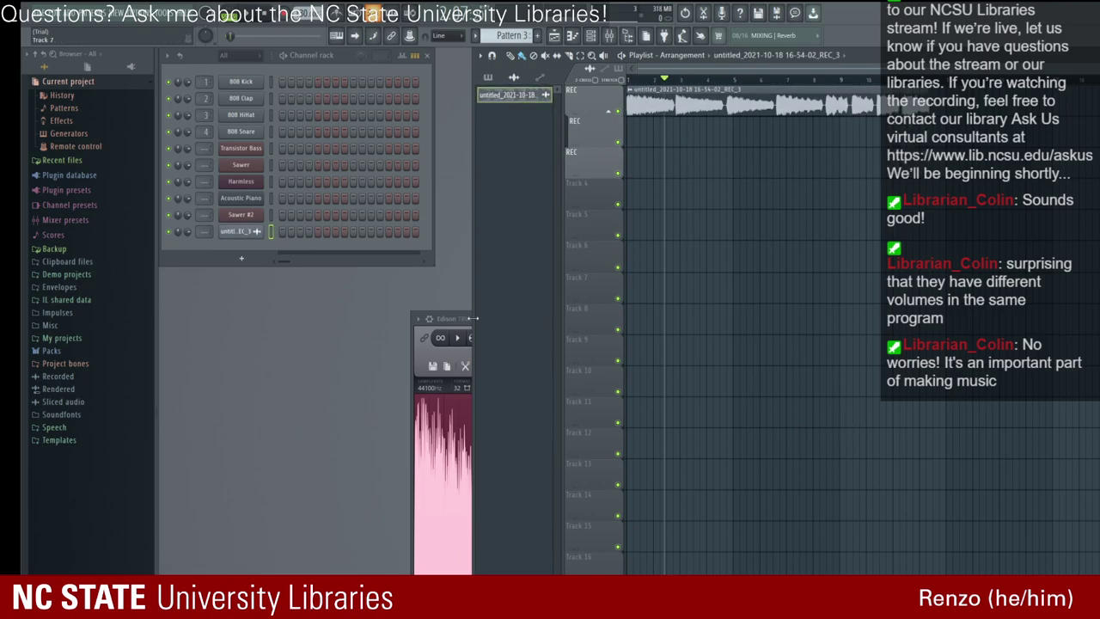
pyautogui.moveTo(482, 320); pyautogui.dragTo(454, 304)
pyautogui.click(964, 305)
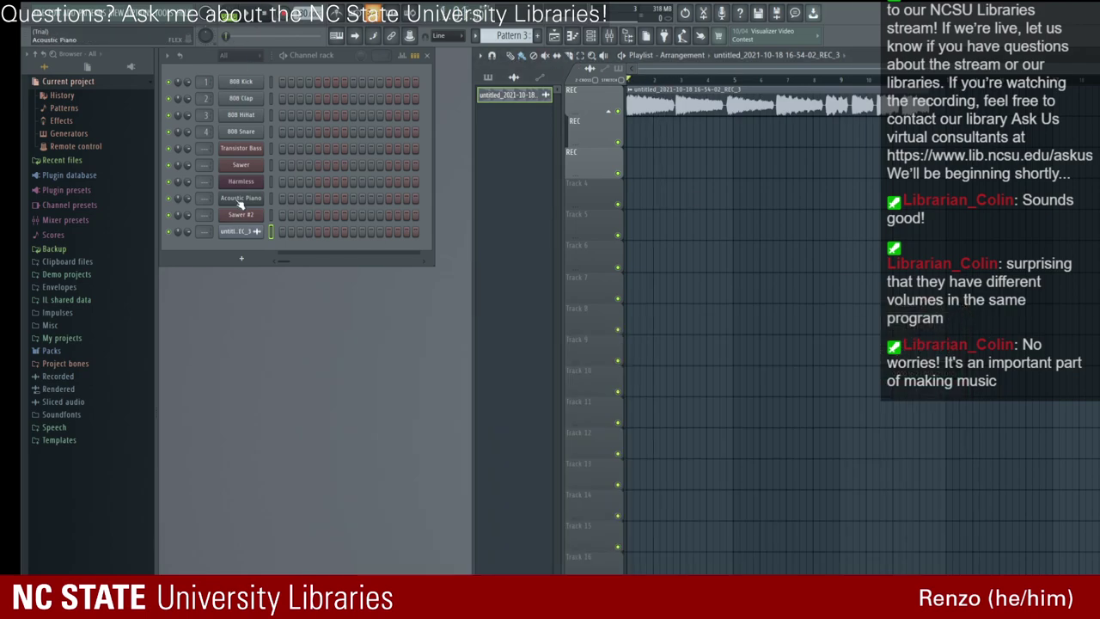
# Step: View the Harmless synth, open Sawer #2 instead, and dismiss its demo notice
pyautogui.click(240, 183)
pyautogui.click(960, 170)
pyautogui.click(242, 215)
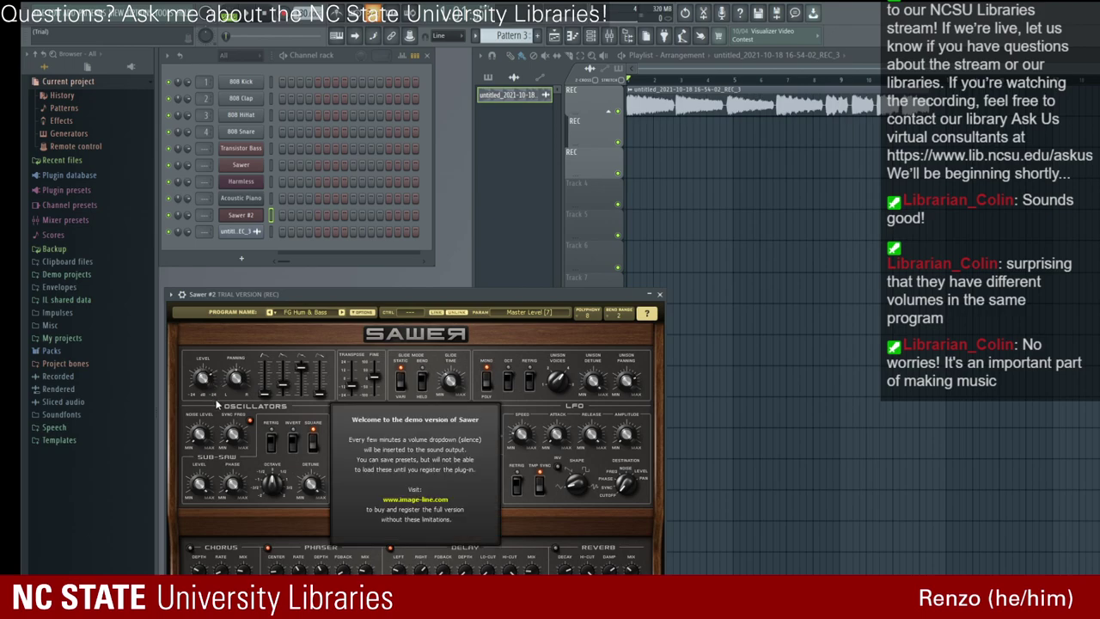
pyautogui.click(488, 384)
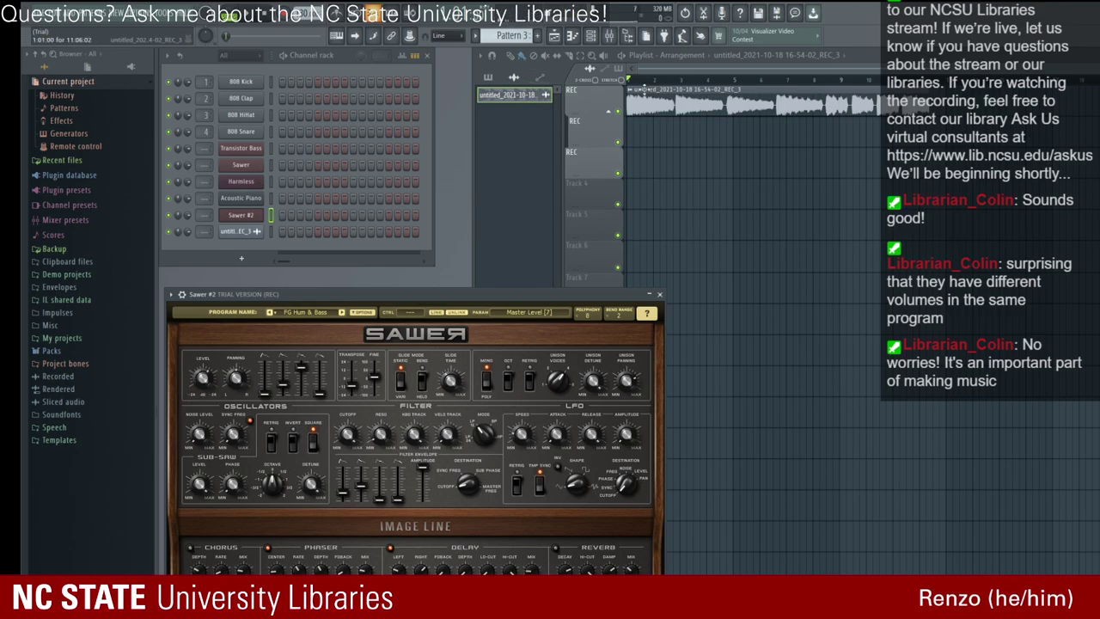
# Step: Play the trimmed chord clip in the playlist, close Sawer #2 and stop playback
pyautogui.press('space')
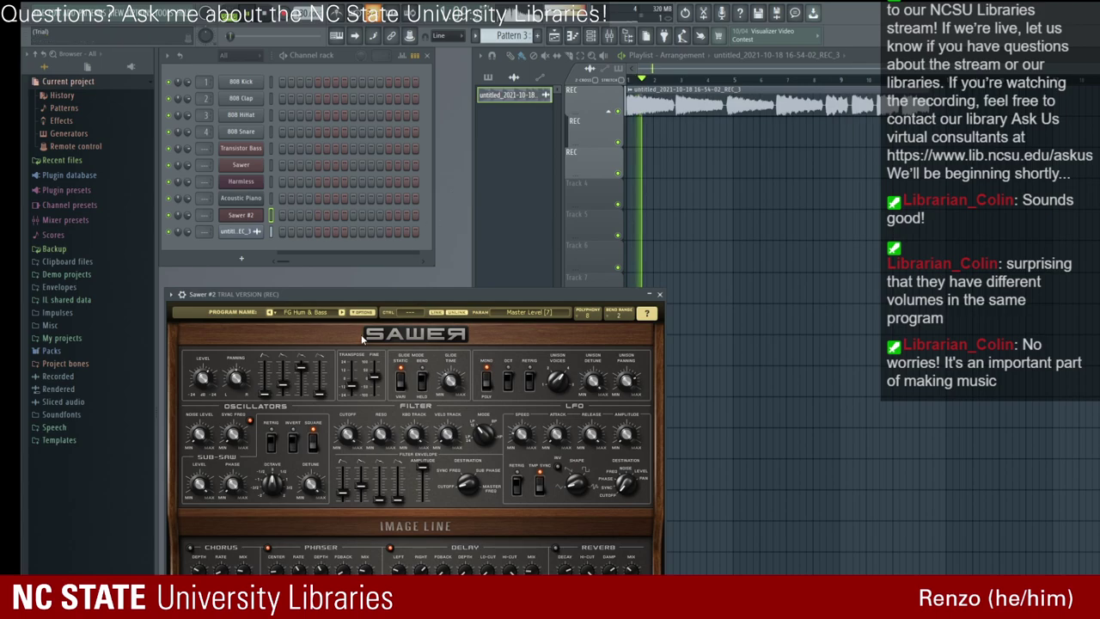
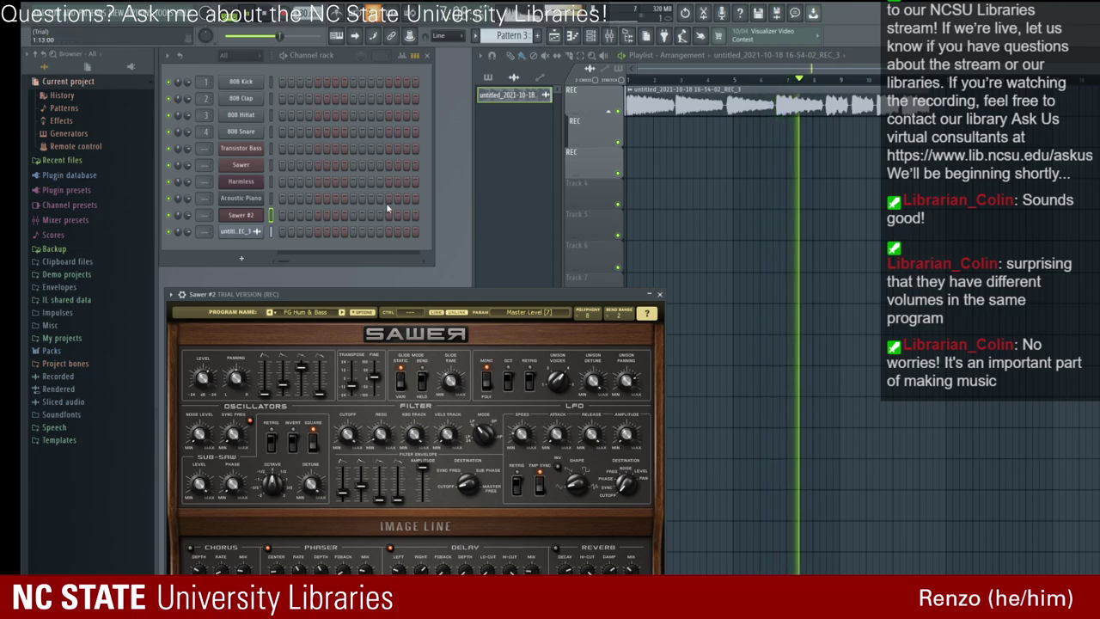
pyautogui.click(659, 294)
pyautogui.click(279, 19)
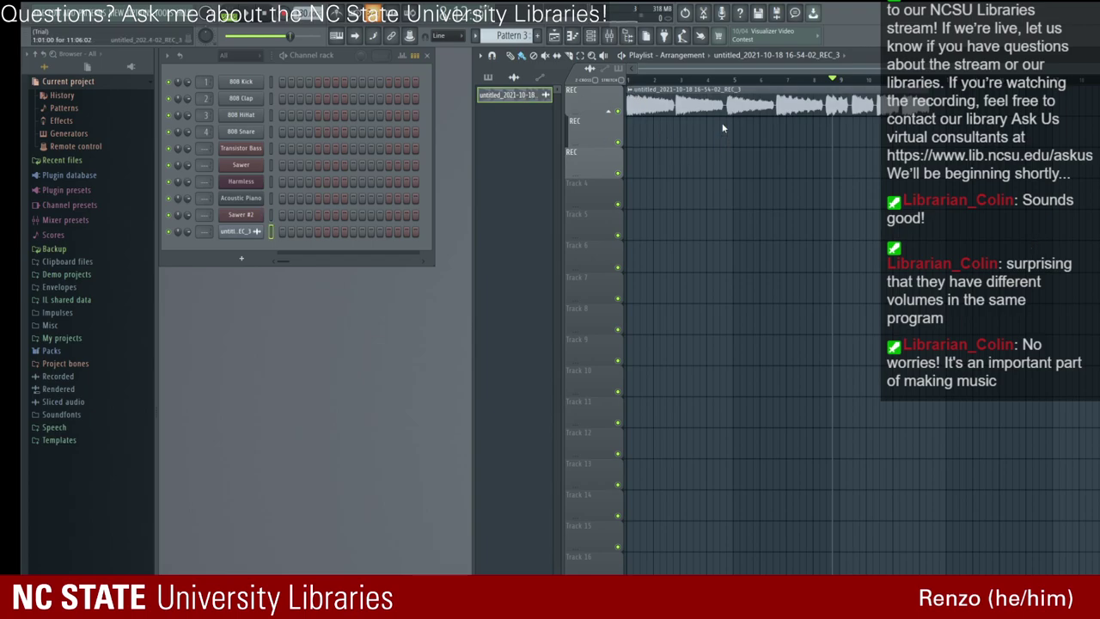
# Step: Reopen the trimmed chord recording in Edison and audition the first chord and its transition into the second
pyautogui.moveTo(586, 323); pyautogui.dragTo(574, 210)
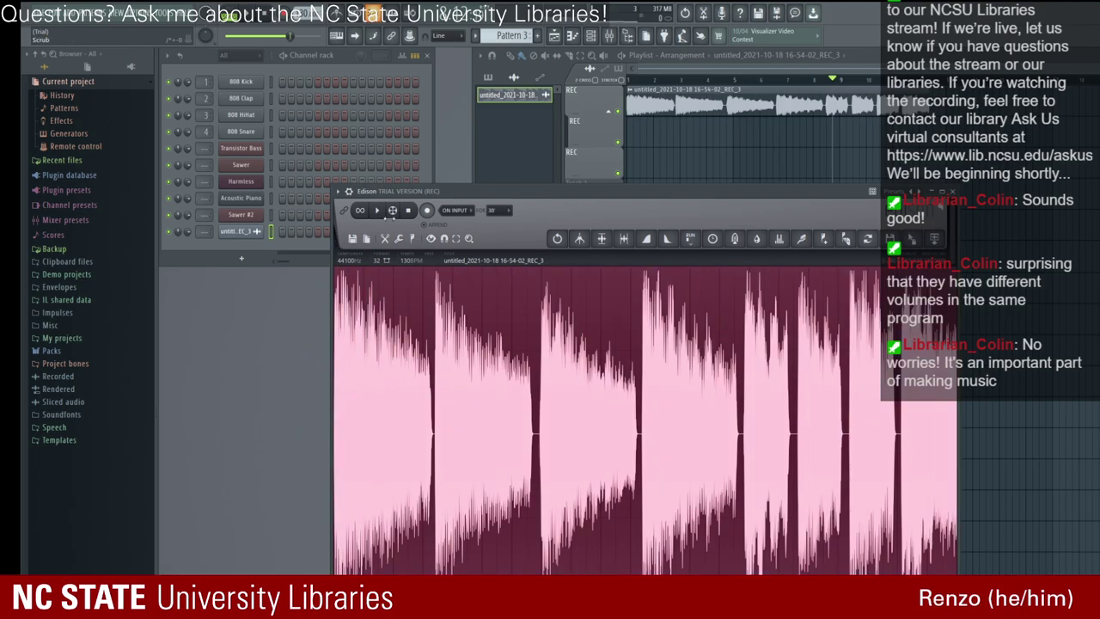
pyautogui.click(377, 211)
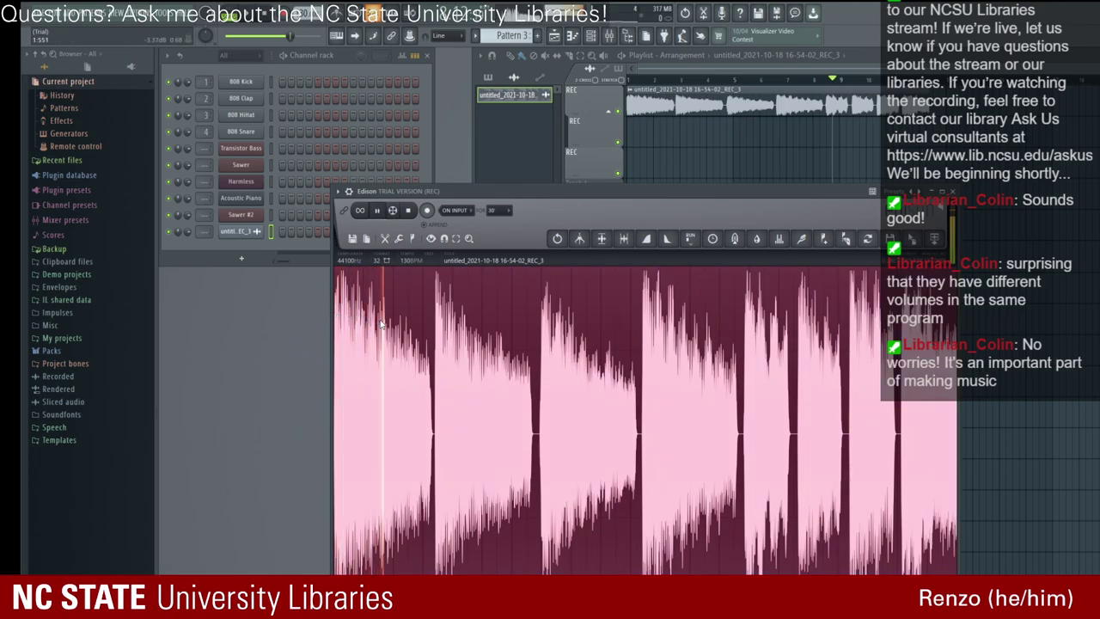
pyautogui.press('space')
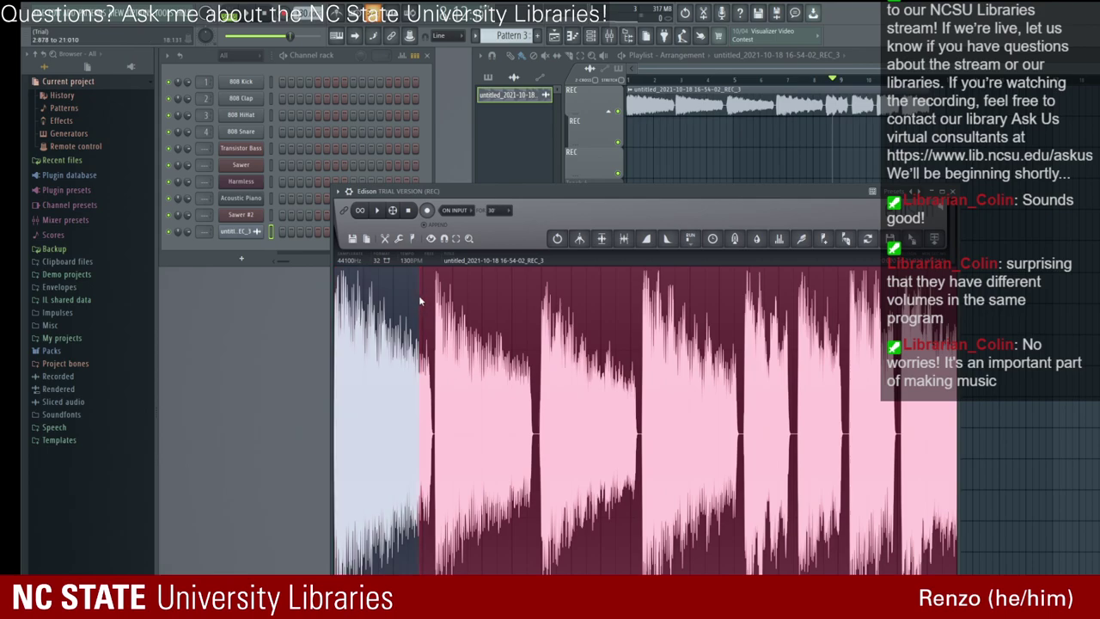
pyautogui.click(377, 214)
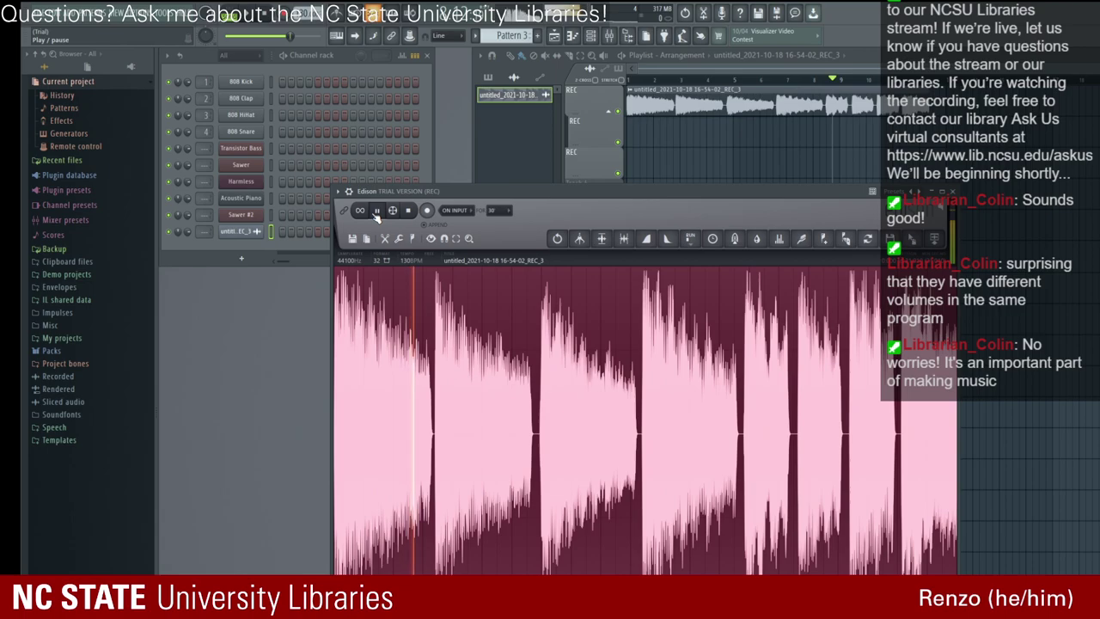
pyautogui.click(377, 213)
pyautogui.moveTo(337, 293); pyautogui.dragTo(421, 293)
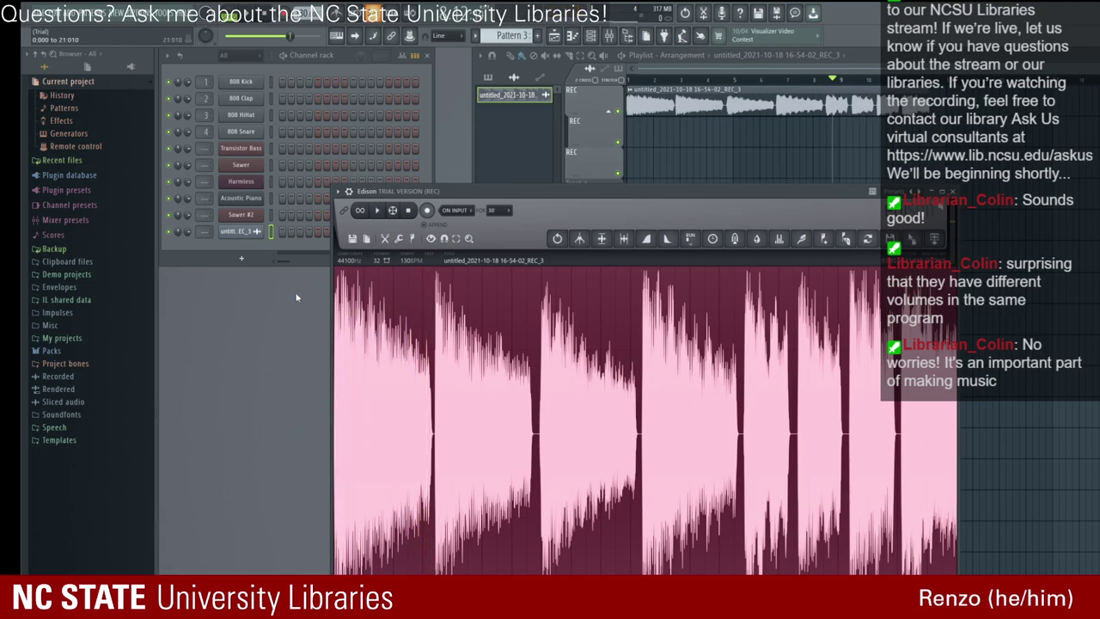
pyautogui.click(374, 215)
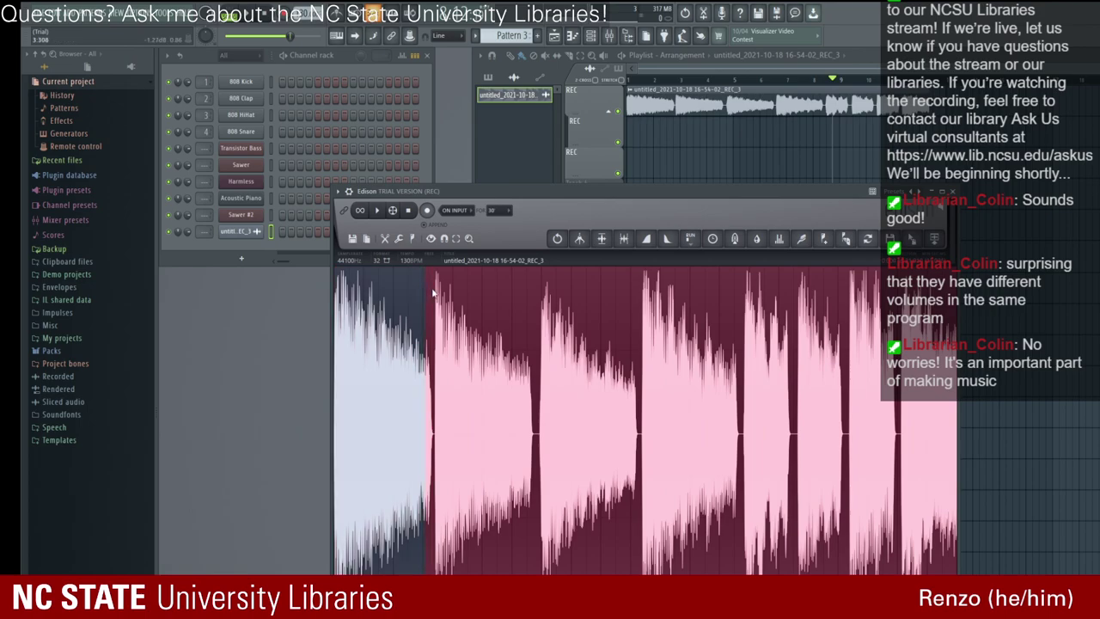
# Step: Delete the silent gap between the first and second chords in Edison and send the edited recording to the playlist
pyautogui.moveTo(432, 344); pyautogui.dragTo(432, 428)
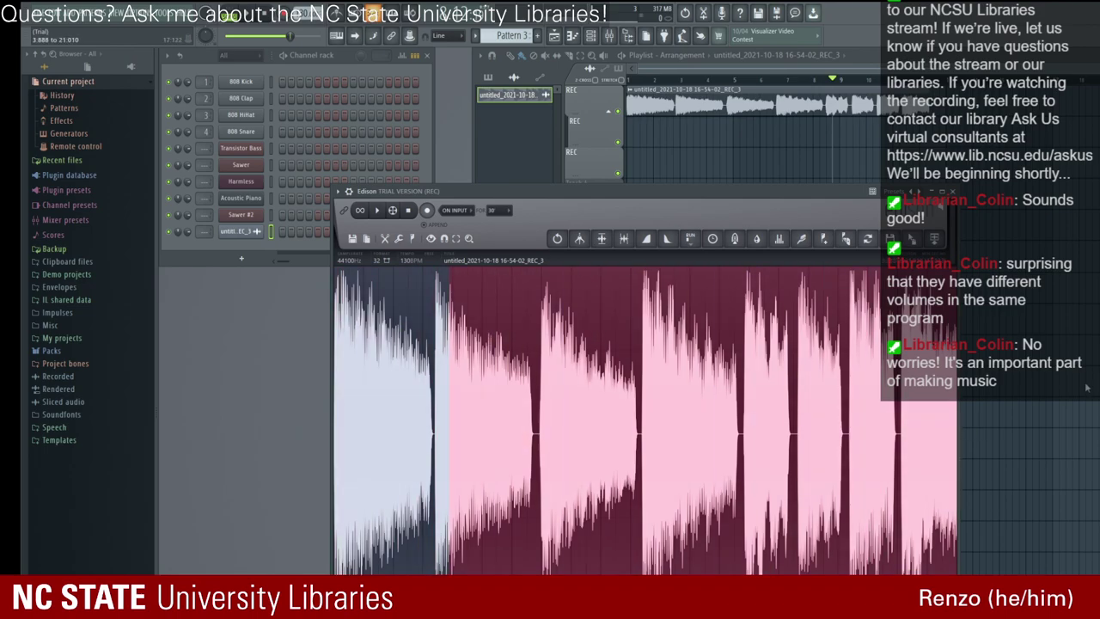
pyautogui.moveTo(327, 408); pyautogui.dragTo(337, 410)
pyautogui.click(935, 238)
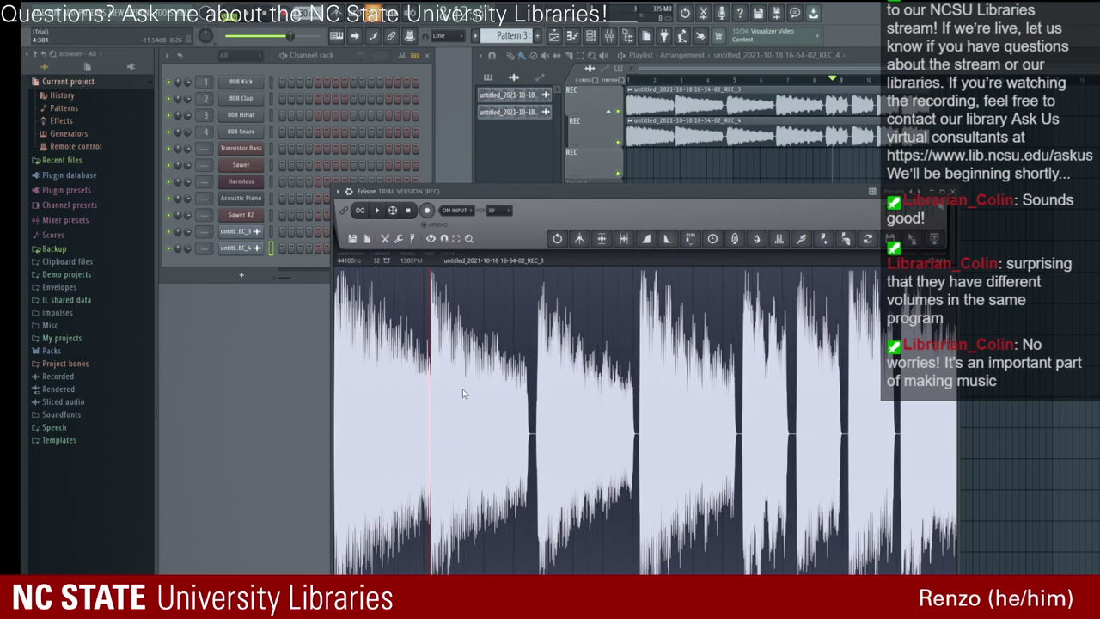
# Step: Audition the start of the recording in Edison several times, adjusting the selection to check the join between the first and second chords
pyautogui.moveTo(349, 336); pyautogui.dragTo(371, 362)
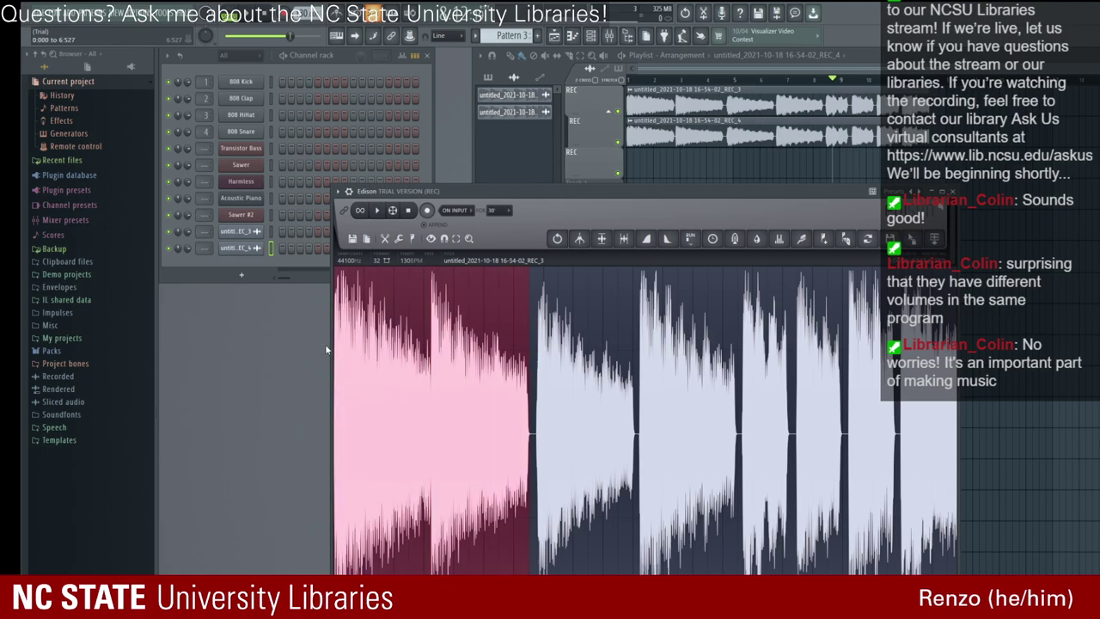
pyautogui.click(377, 216)
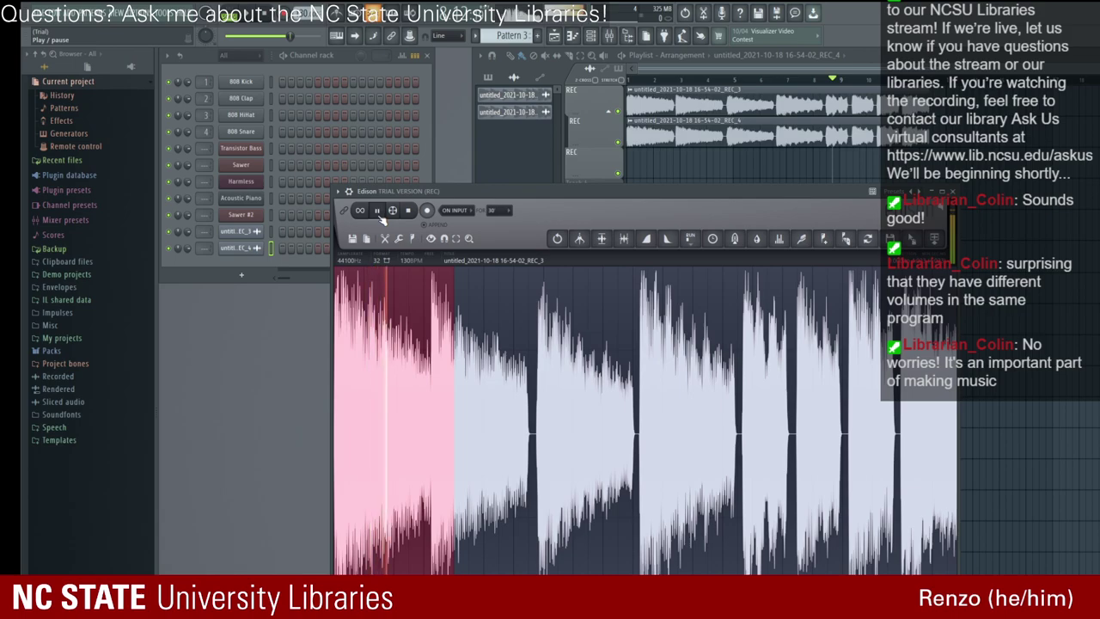
pyautogui.press('space')
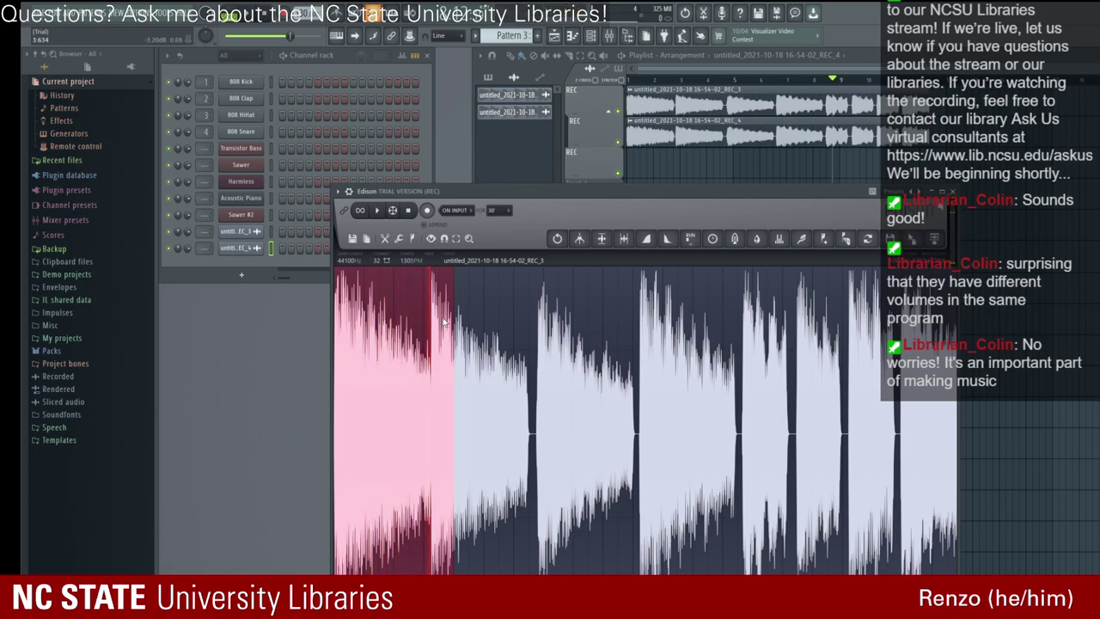
pyautogui.moveTo(445, 321); pyautogui.dragTo(425, 299)
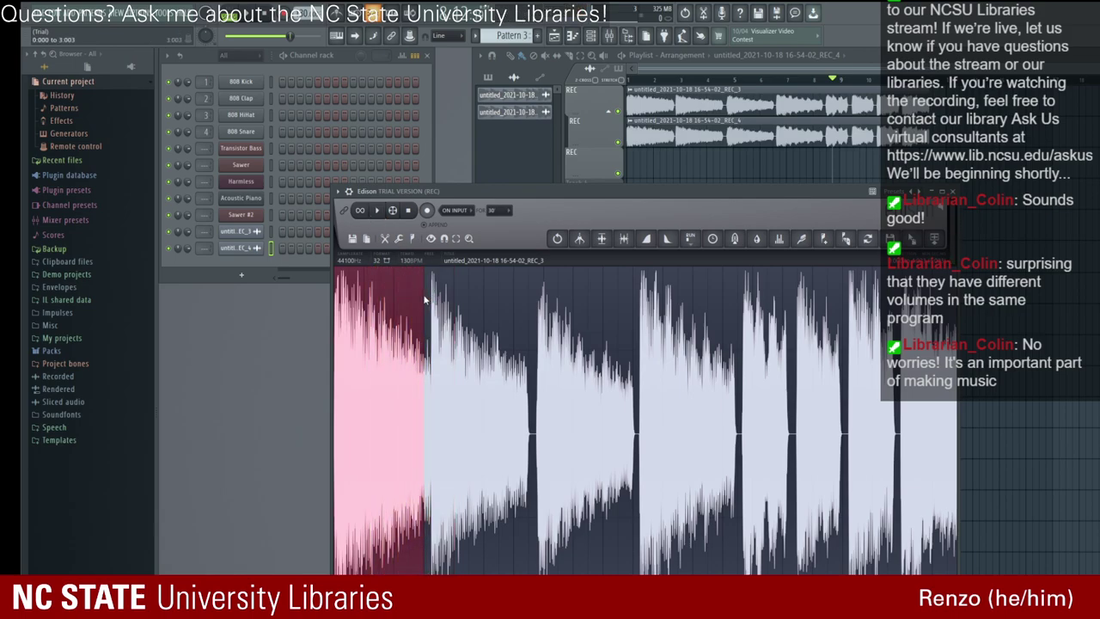
pyautogui.click(378, 214)
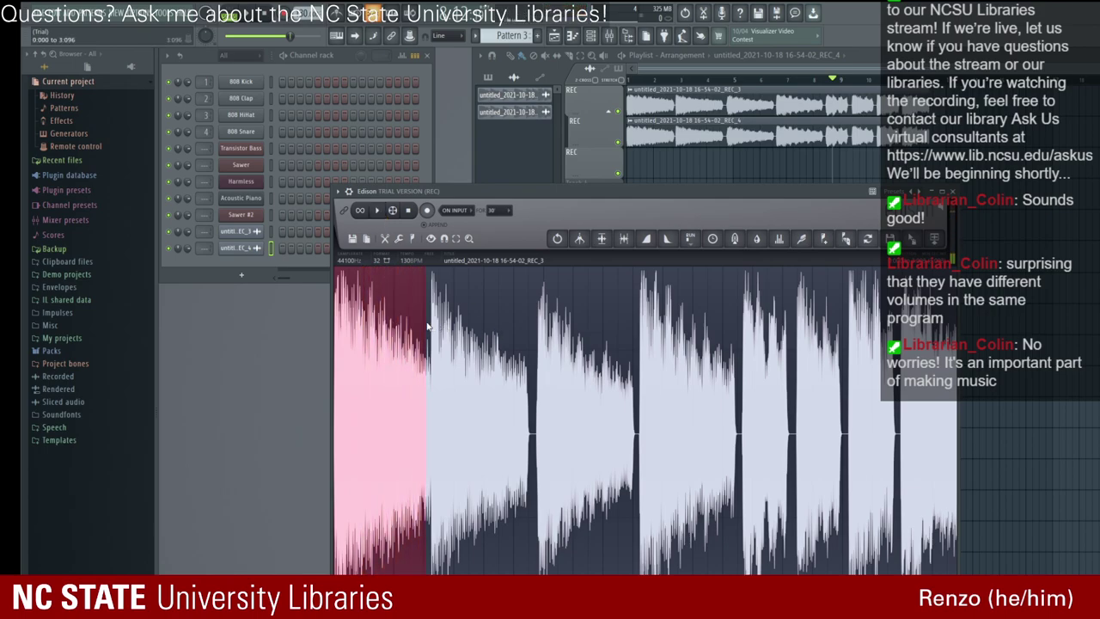
pyautogui.press('space')
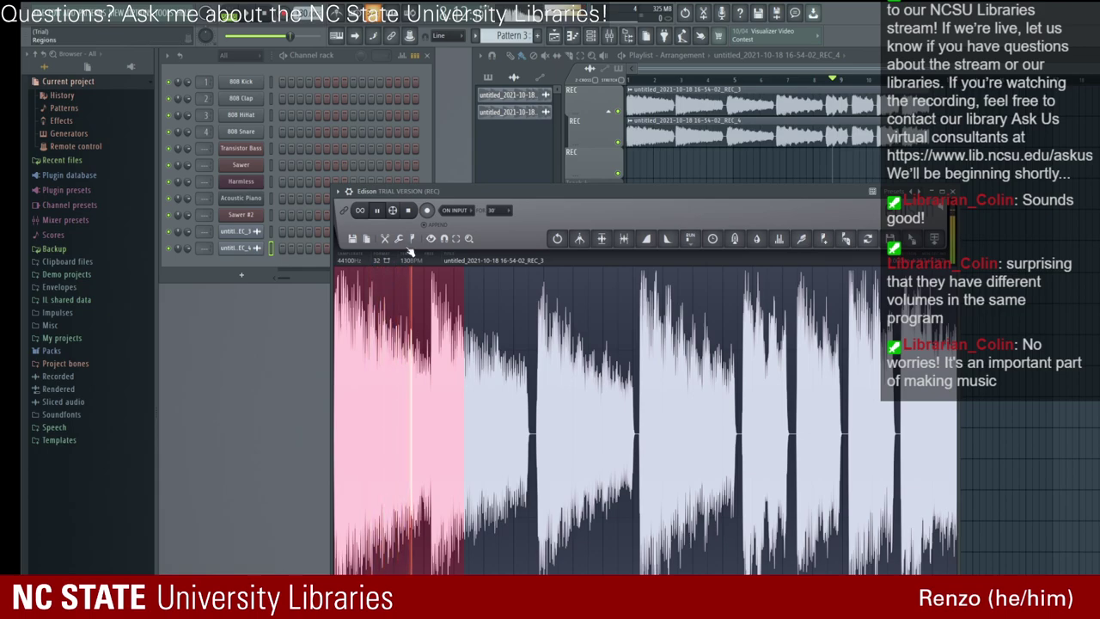
pyautogui.click(378, 216)
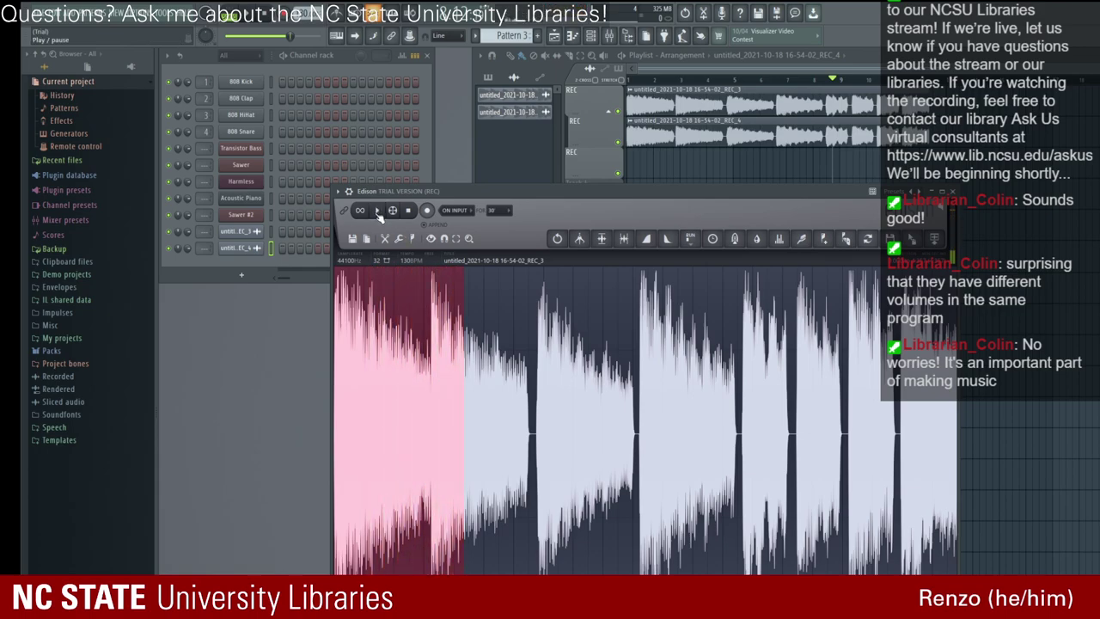
pyautogui.click(378, 216)
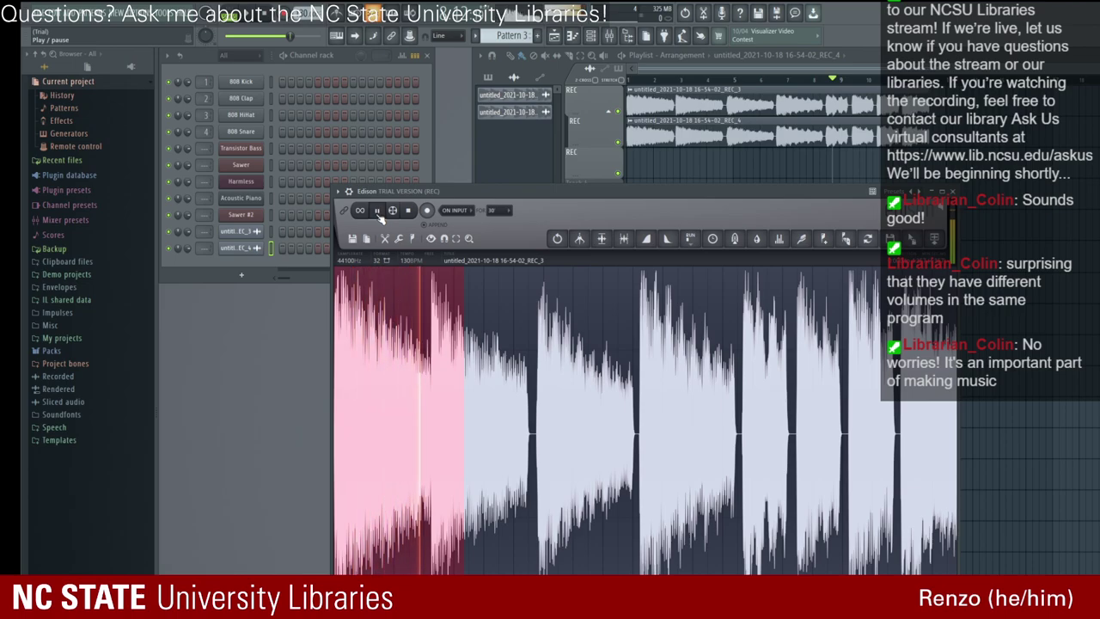
pyautogui.moveTo(464, 378); pyautogui.dragTo(527, 378)
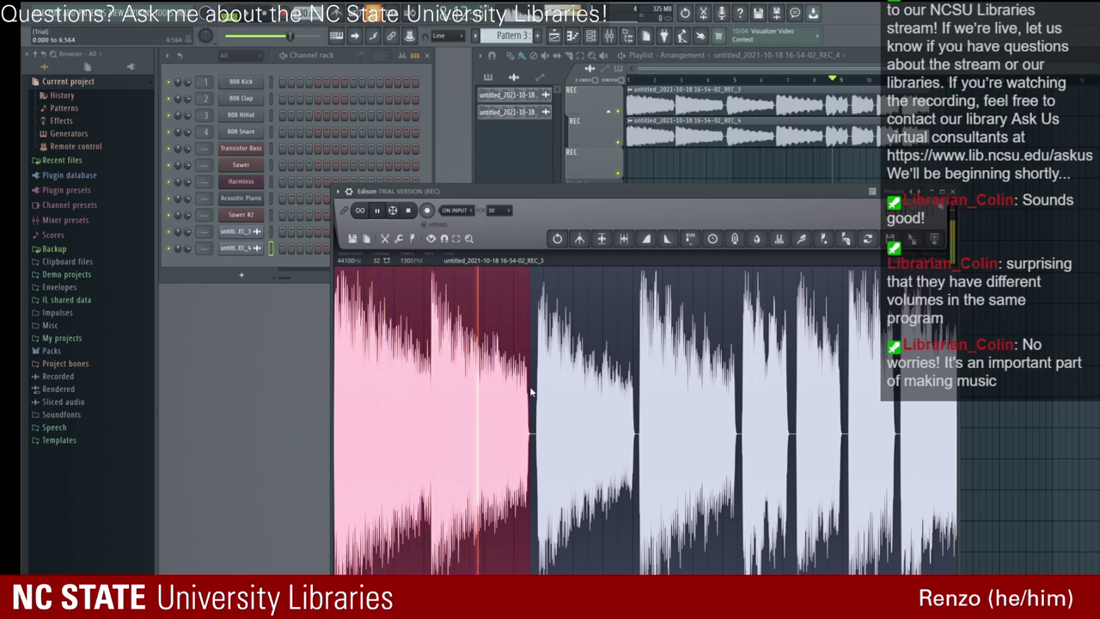
pyautogui.click(380, 213)
# Step: Delete the silent gap between the second and third chords, then audition from the start into the third chord
pyautogui.moveTo(528, 434); pyautogui.dragTo(410, 431)
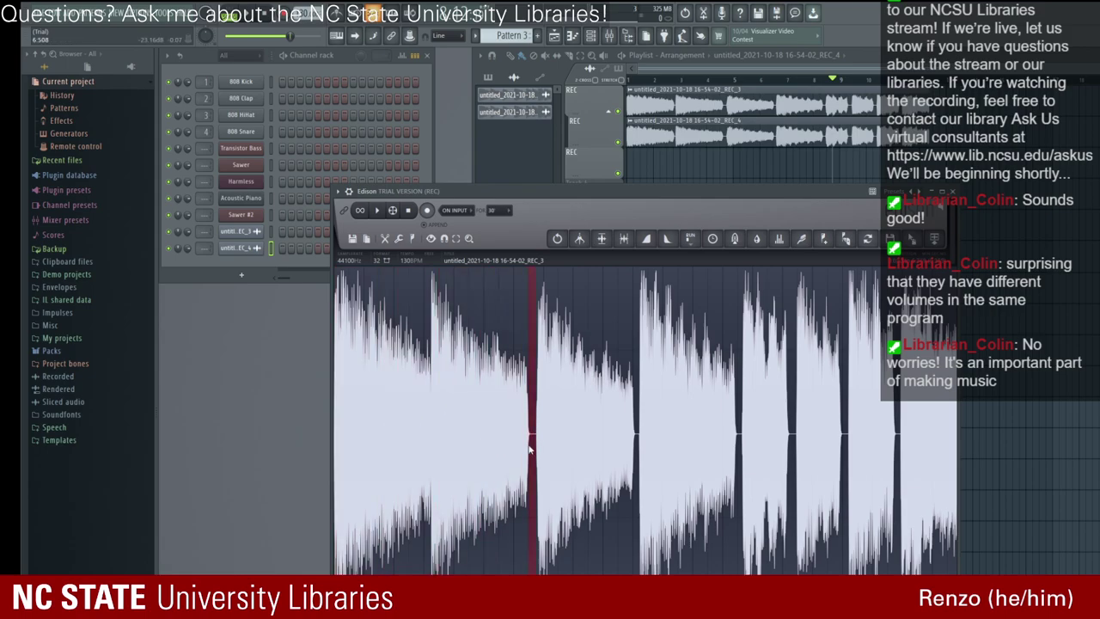
pyautogui.click(418, 320)
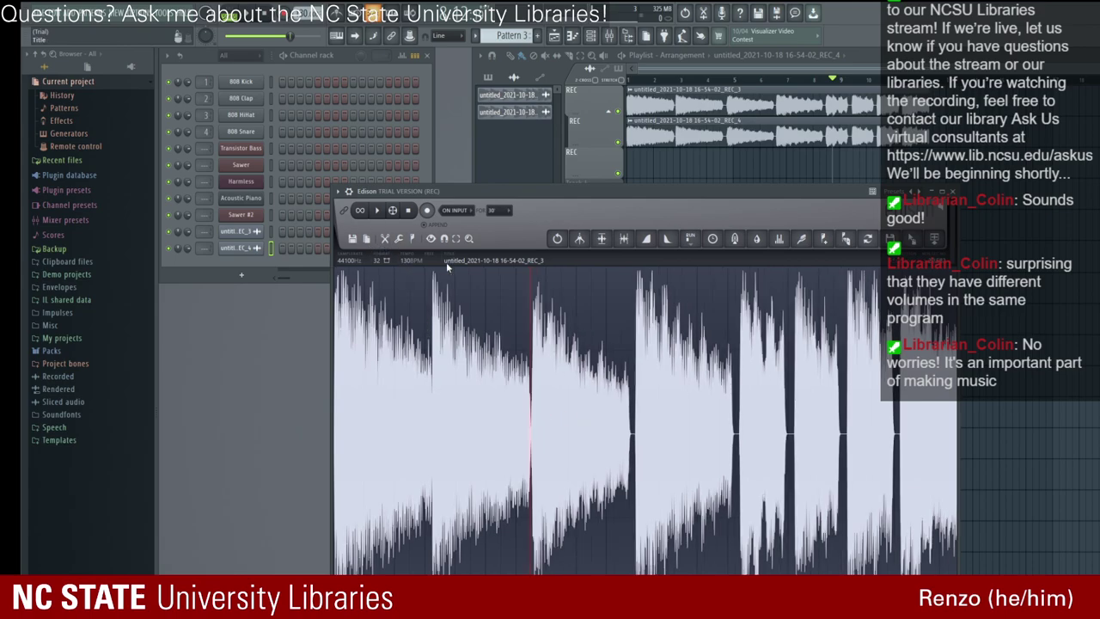
pyautogui.moveTo(341, 305); pyautogui.dragTo(576, 326)
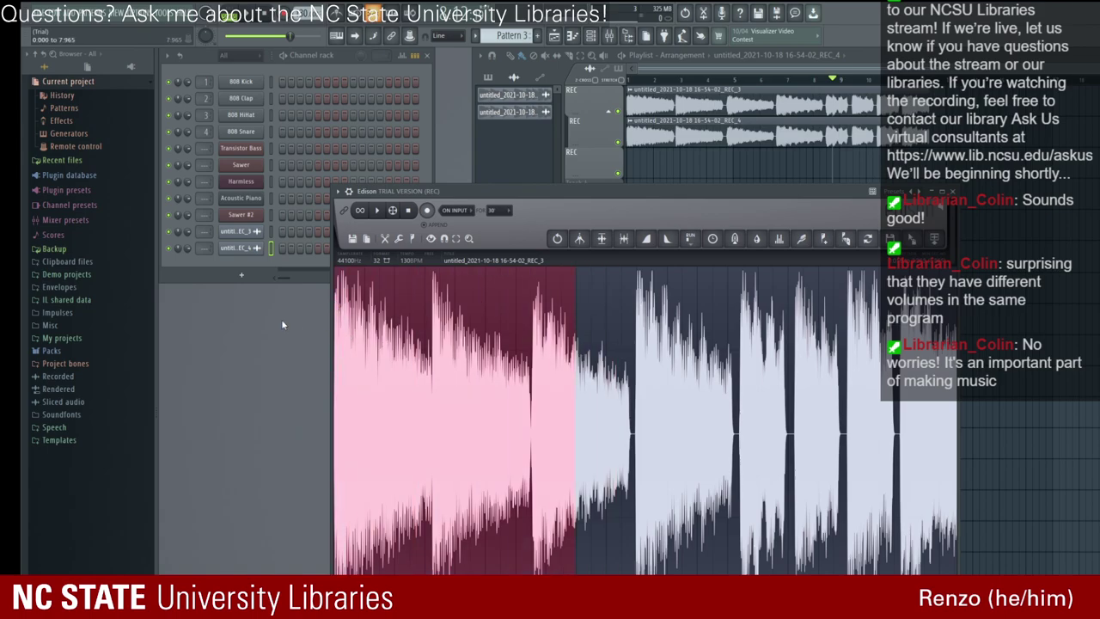
pyautogui.click(380, 211)
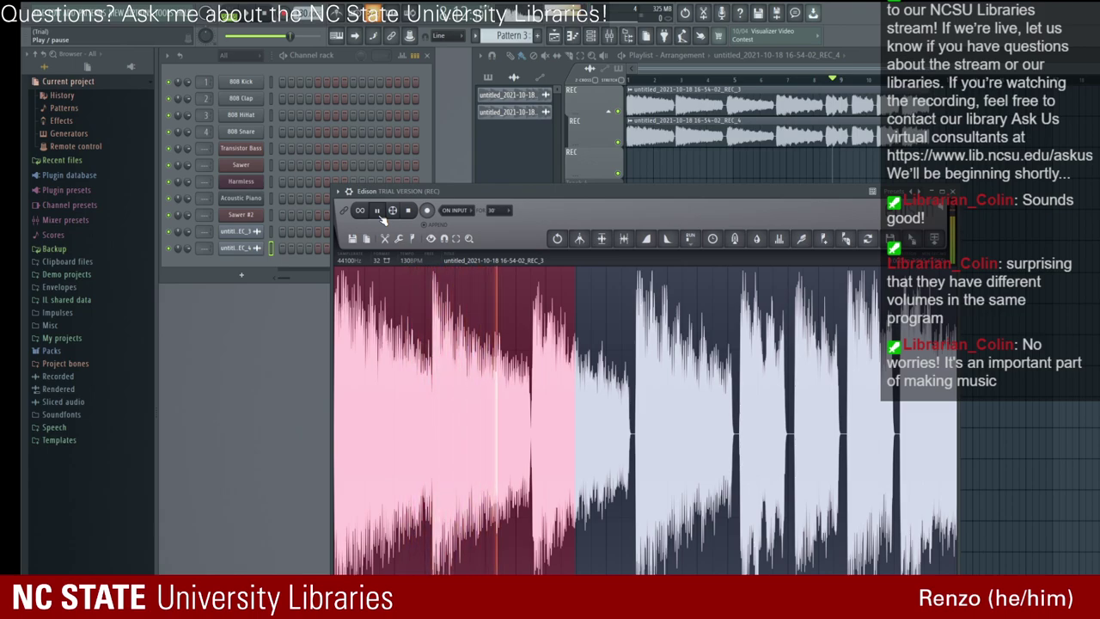
pyautogui.click(379, 212)
pyautogui.click(378, 212)
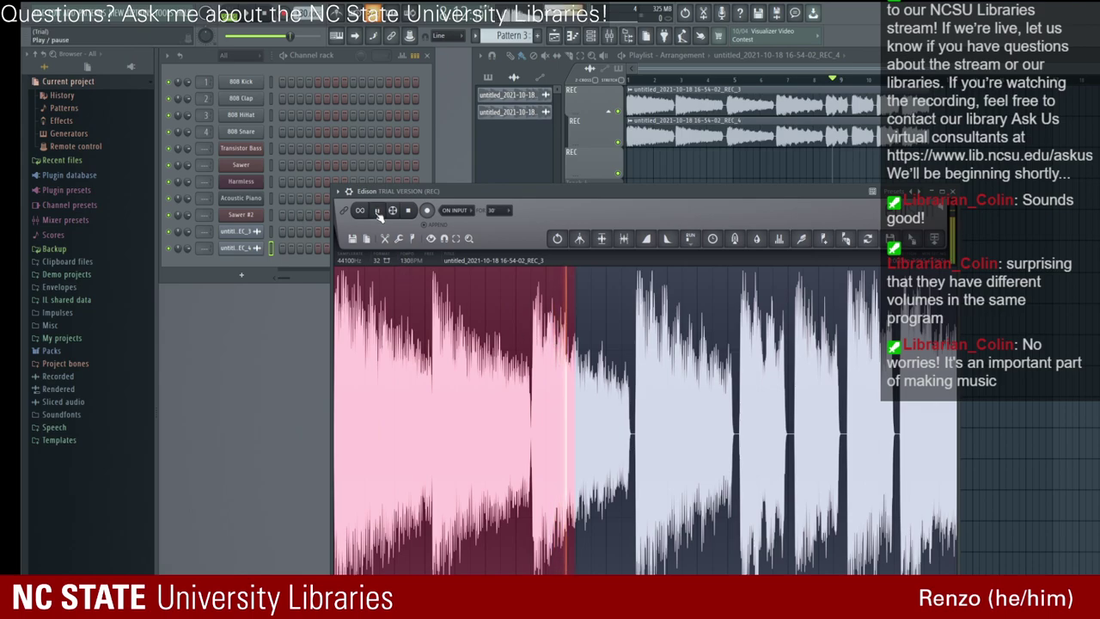
pyautogui.click(378, 212)
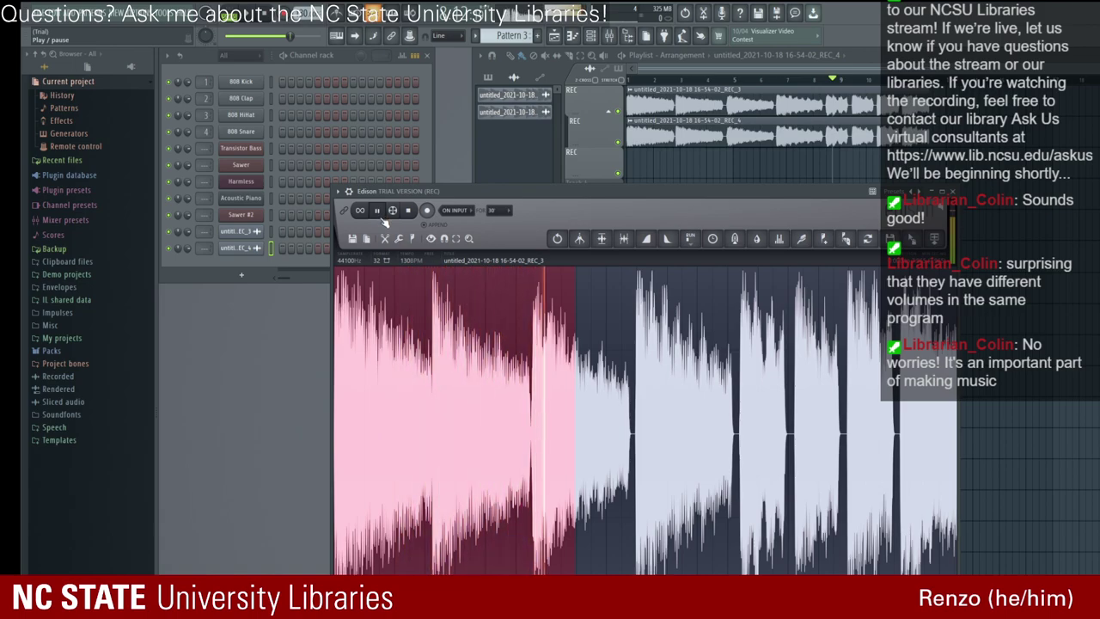
# Step: Delete the silent gaps between the third and fourth chords and between the fourth and fifth chords
pyautogui.rightClick(635, 432)
pyautogui.rightClick(640, 466)
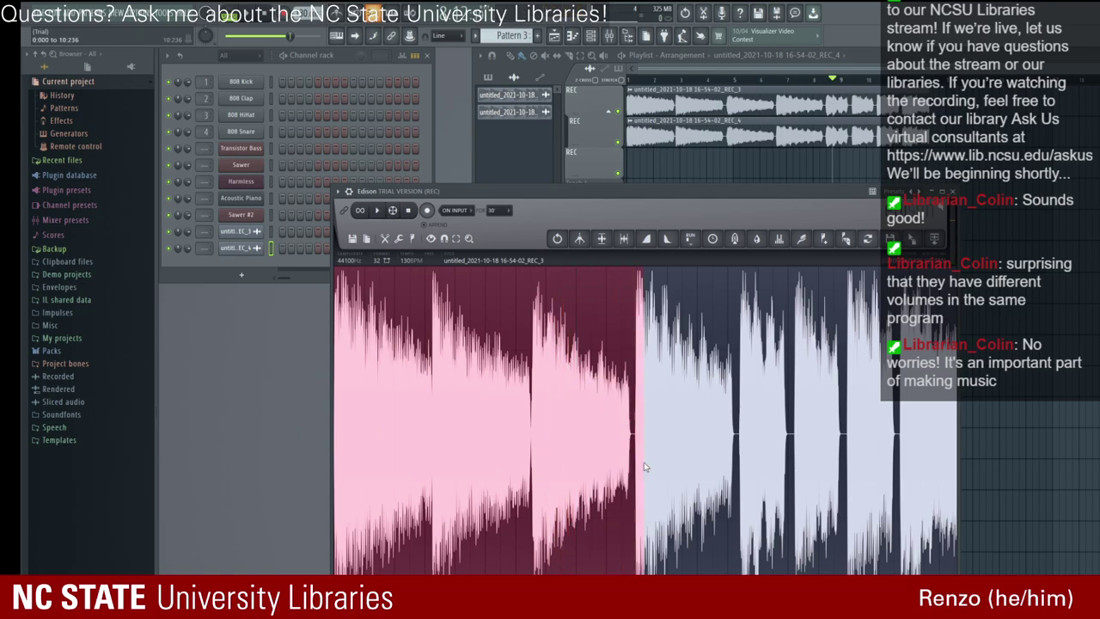
pyautogui.moveTo(637, 441); pyautogui.dragTo(645, 441)
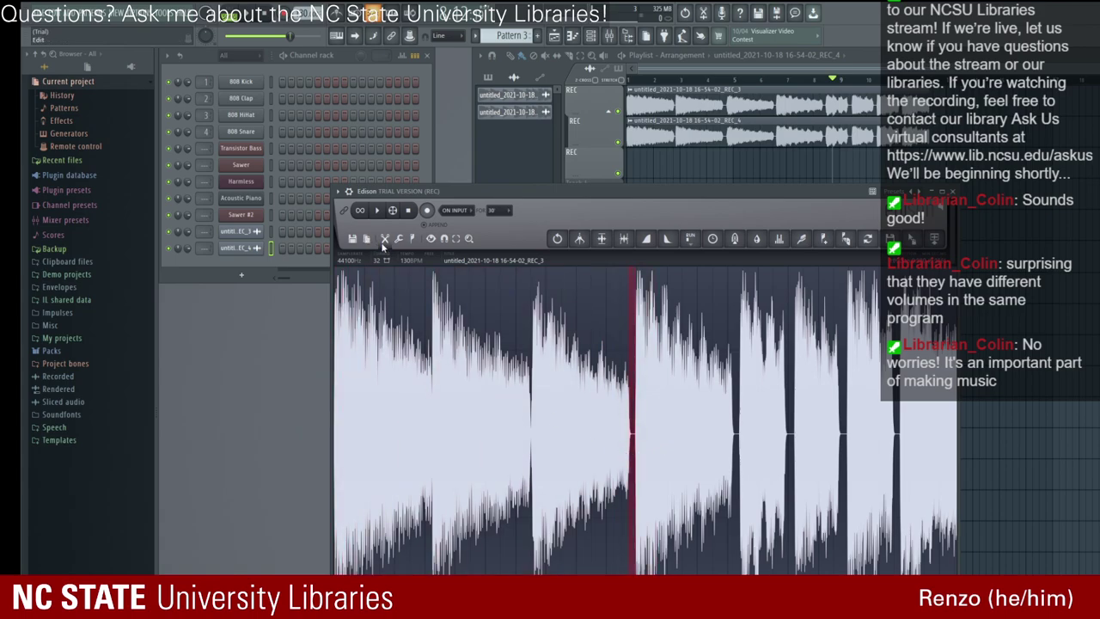
pyautogui.press('Delete')
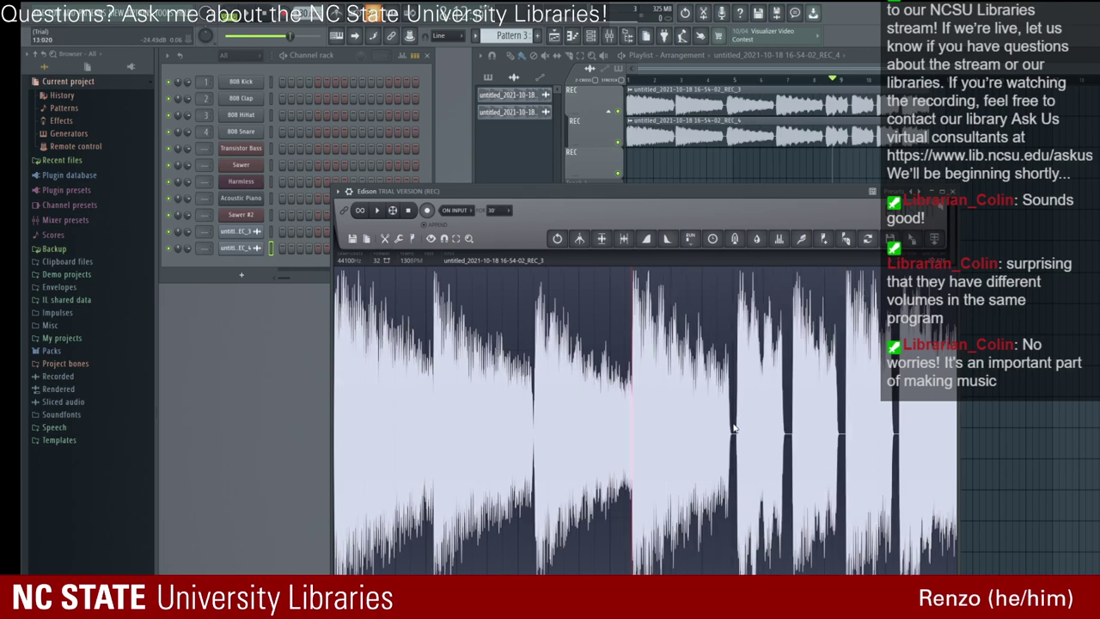
pyautogui.moveTo(735, 429); pyautogui.dragTo(737, 430)
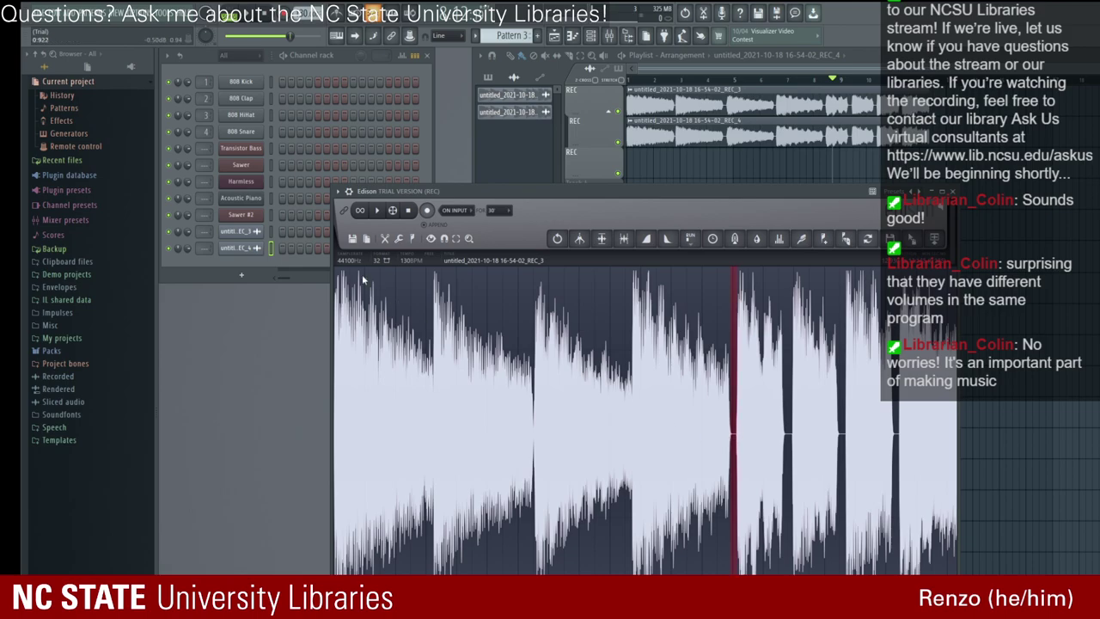
pyautogui.press('Delete')
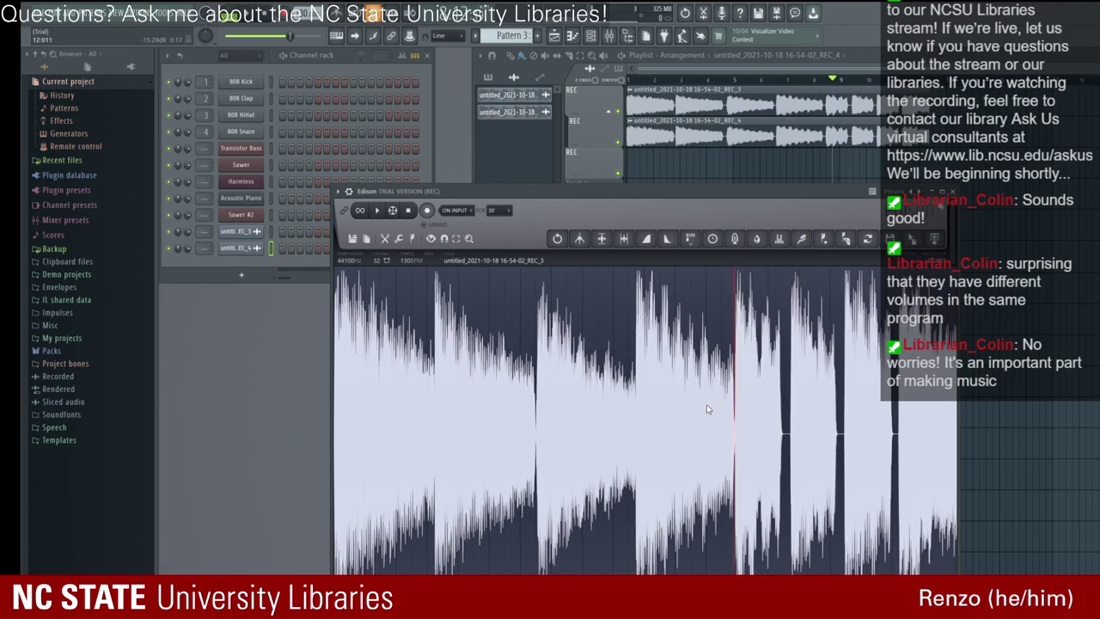
# Step: Try to isolate the short quiet remnant at the join between the fourth and fifth chords as a narrow selection
pyautogui.doubleClick(787, 437)
pyautogui.keyDown('shift'); pyautogui.click(736, 427); pyautogui.keyUp('shift')
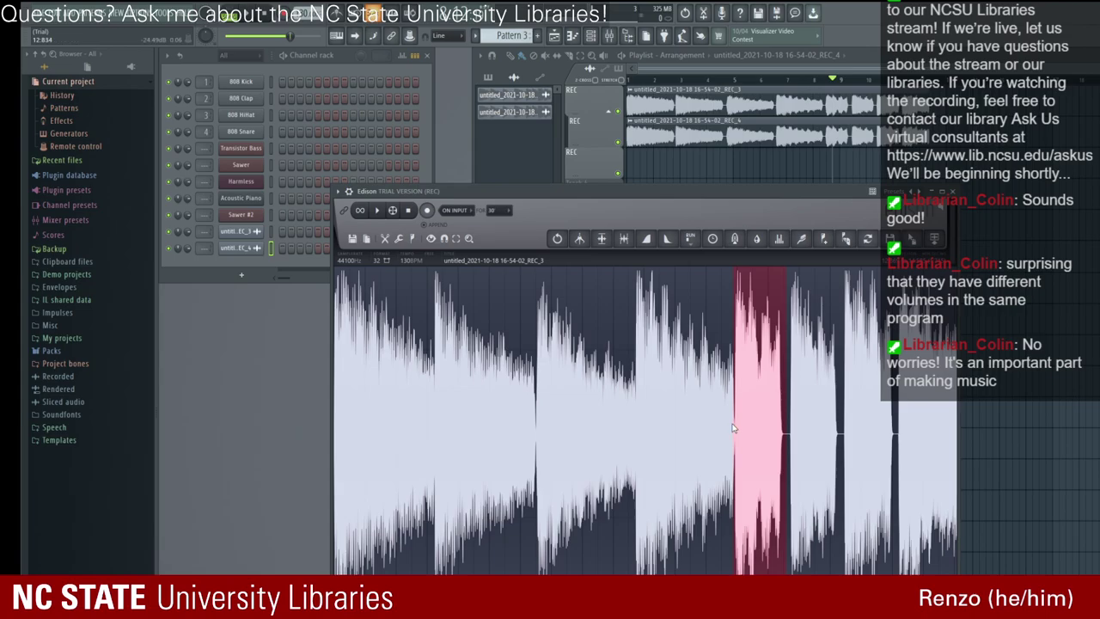
pyautogui.scroll(8, 736, 428)
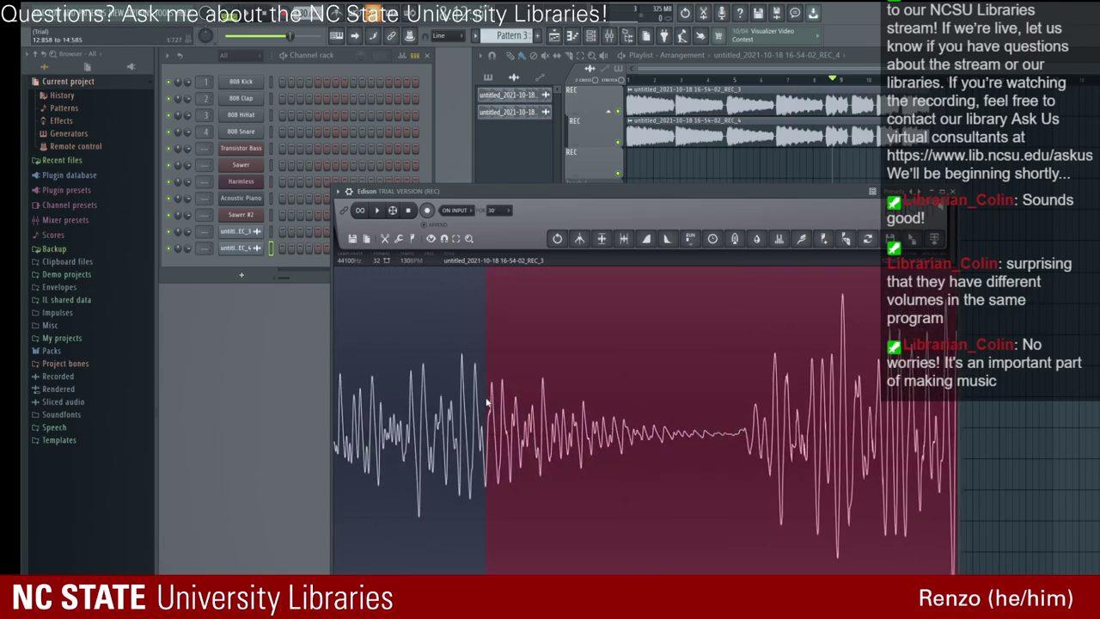
pyautogui.scroll(-8, 679, 438)
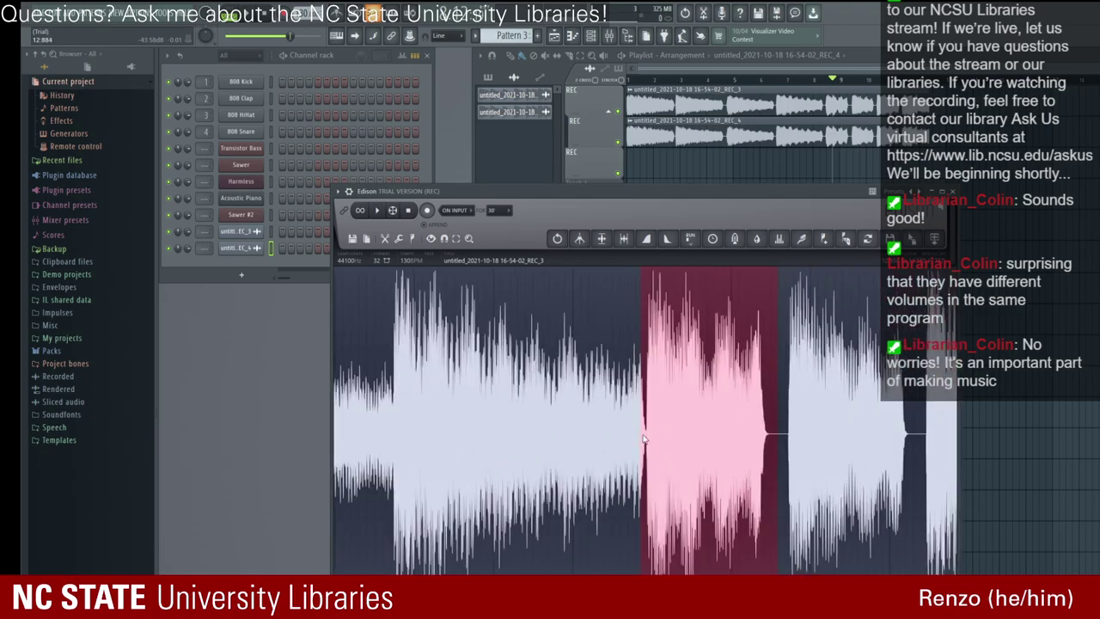
pyautogui.scroll(5, 646, 440)
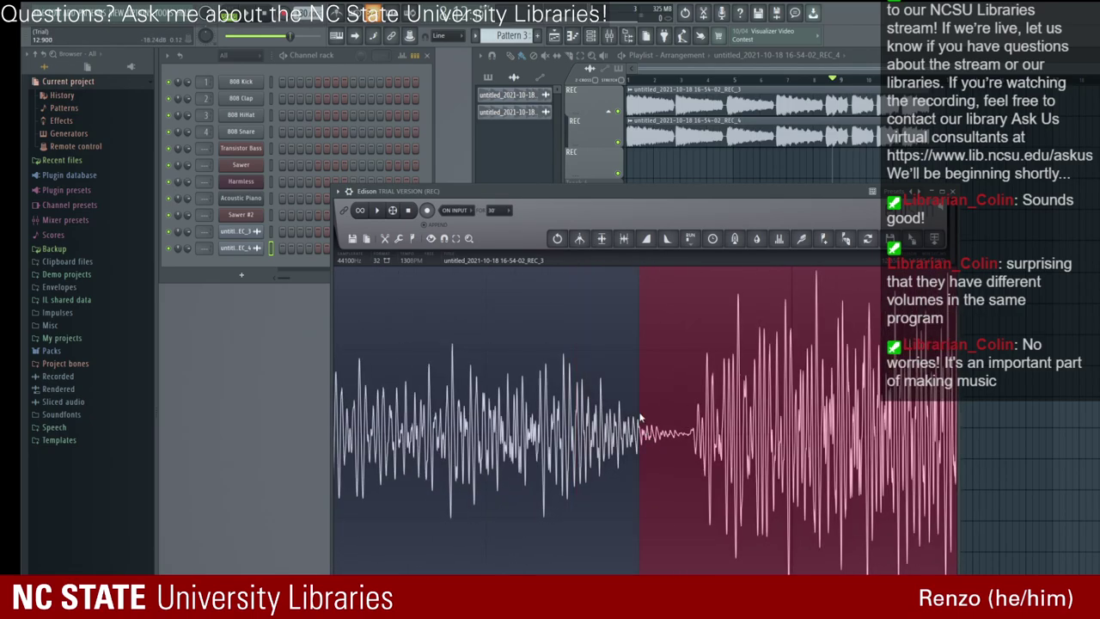
pyautogui.moveTo(639, 415); pyautogui.dragTo(660, 413)
pyautogui.scroll(-2, 645, 404)
pyautogui.scroll(-8, 802, 433)
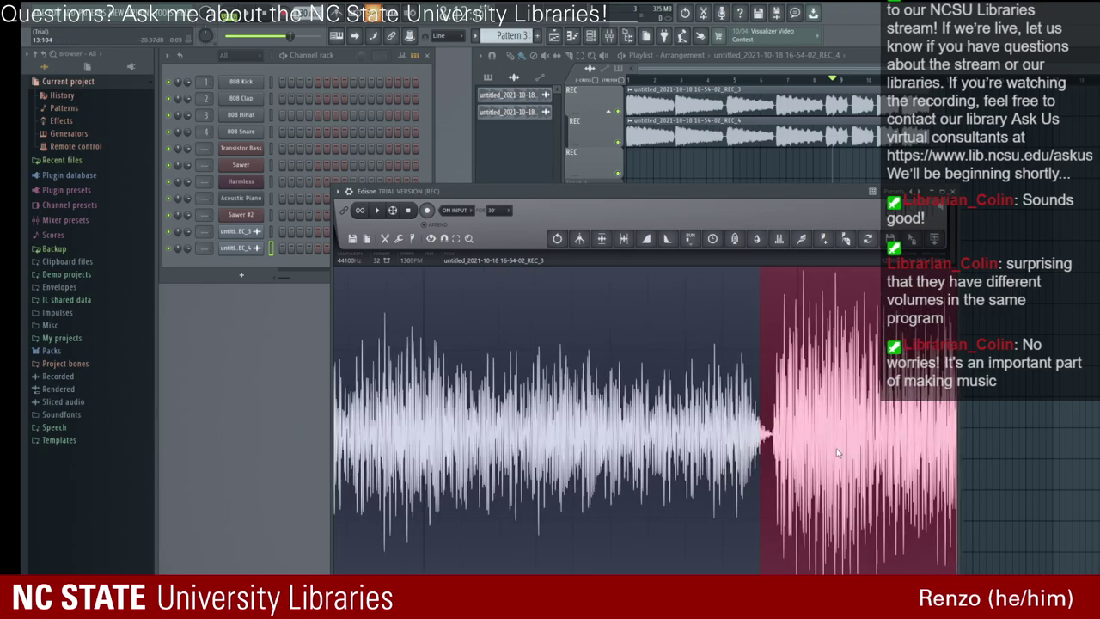
pyautogui.scroll(-2, 933, 447)
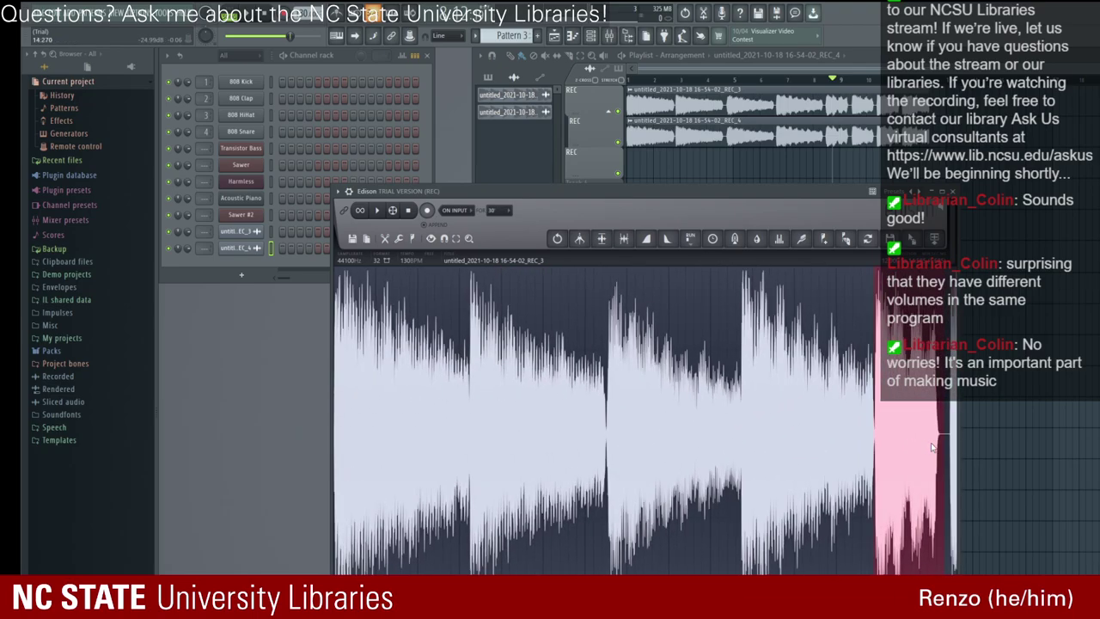
pyautogui.scroll(10, 875, 440)
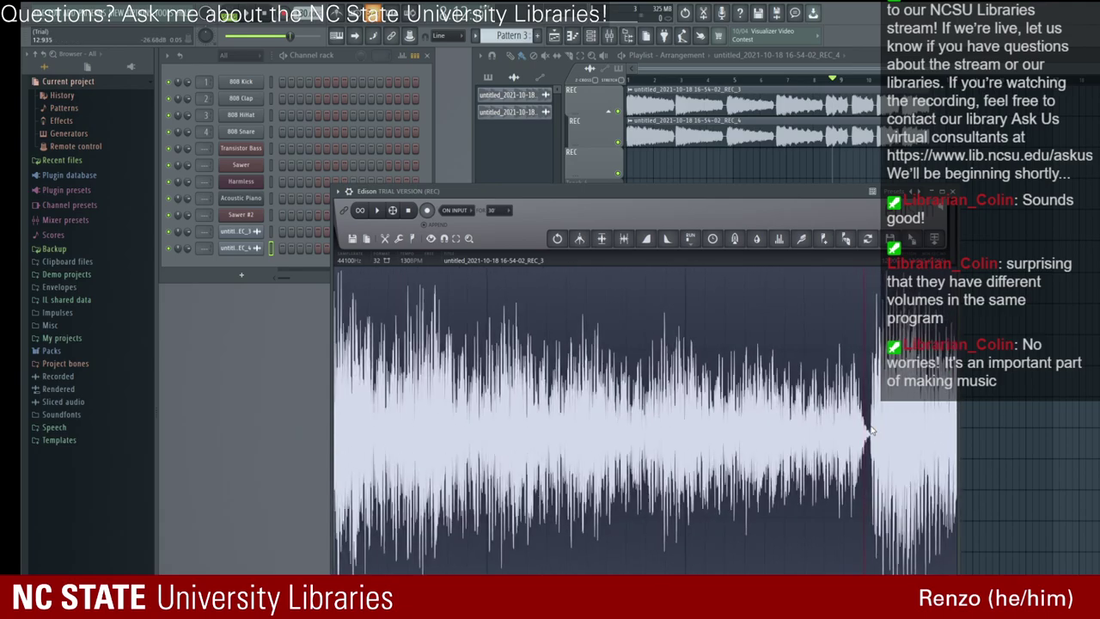
pyautogui.moveTo(812, 433); pyautogui.dragTo(894, 438)
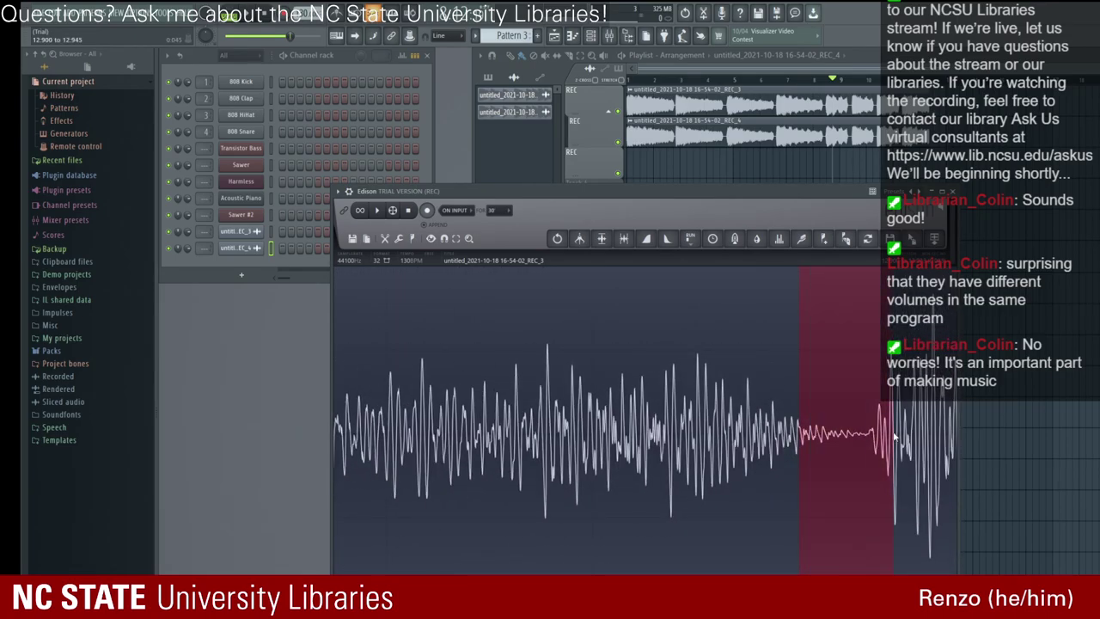
pyautogui.scroll(-1, 892, 441)
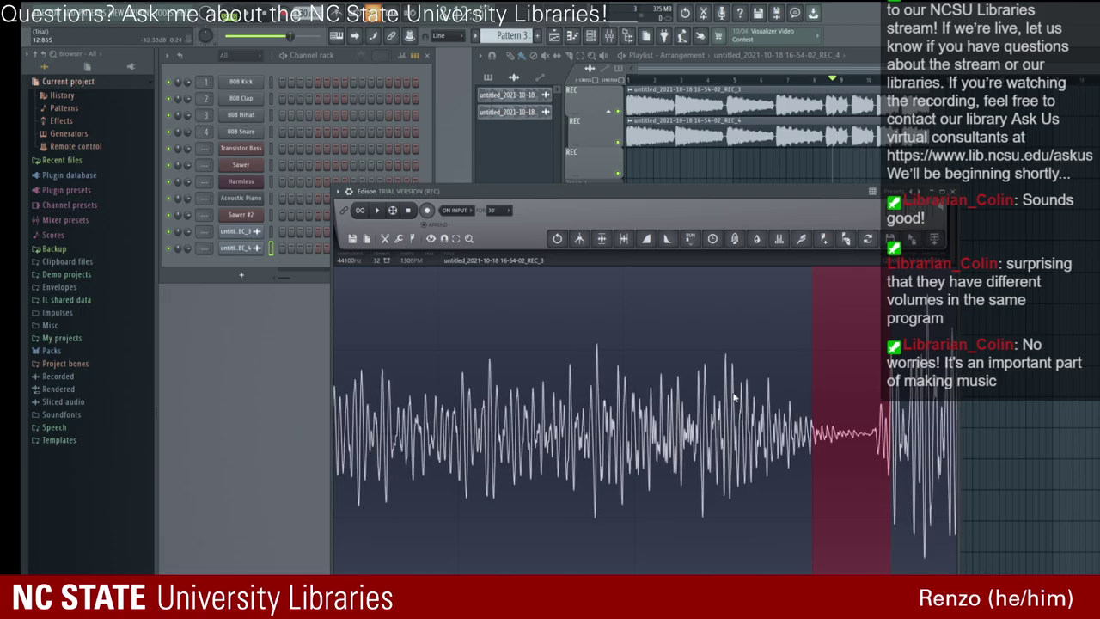
pyautogui.scroll(-8, 764, 456)
pyautogui.scroll(-5, 760, 451)
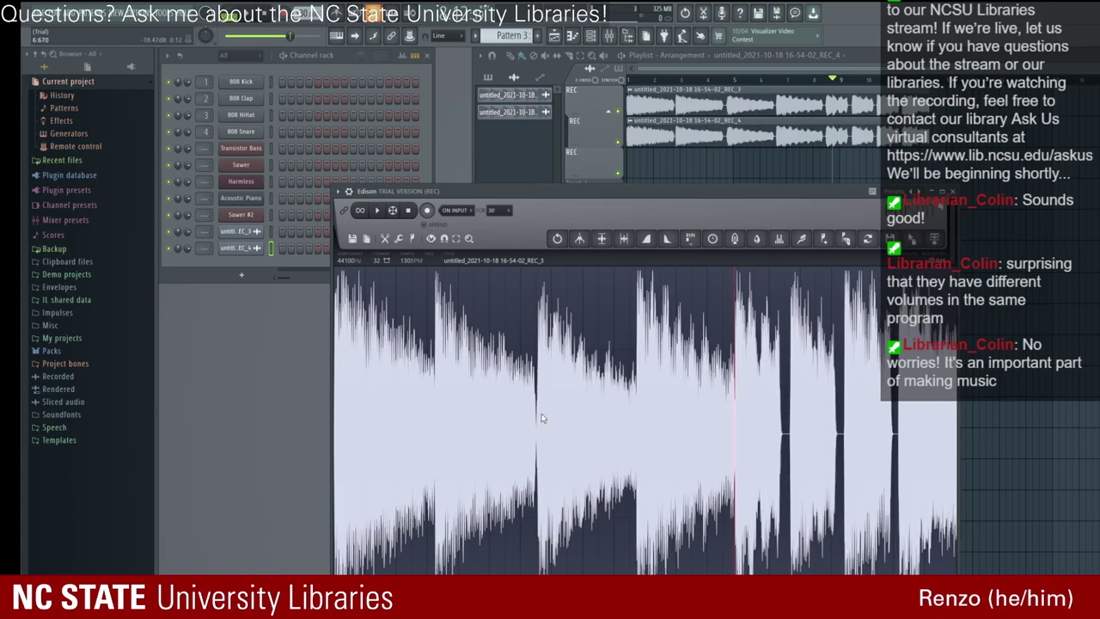
# Step: Select the short quiet remnant at the join between the second and third chords and delete it
pyautogui.scroll(6, 532, 427)
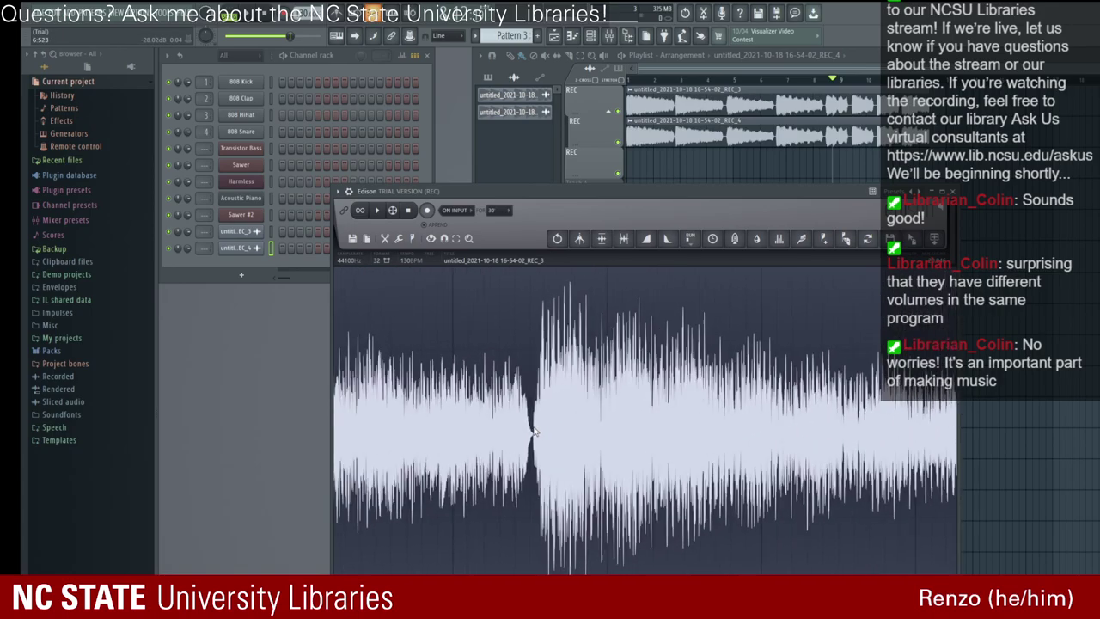
pyautogui.scroll(4, 532, 432)
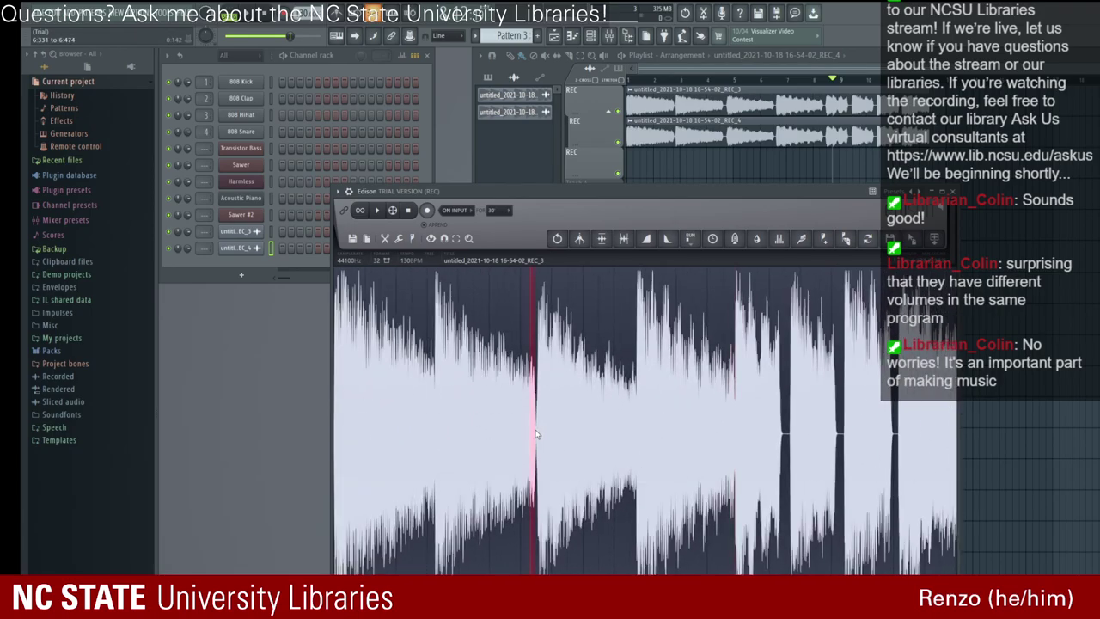
pyautogui.scroll(6, 543, 438)
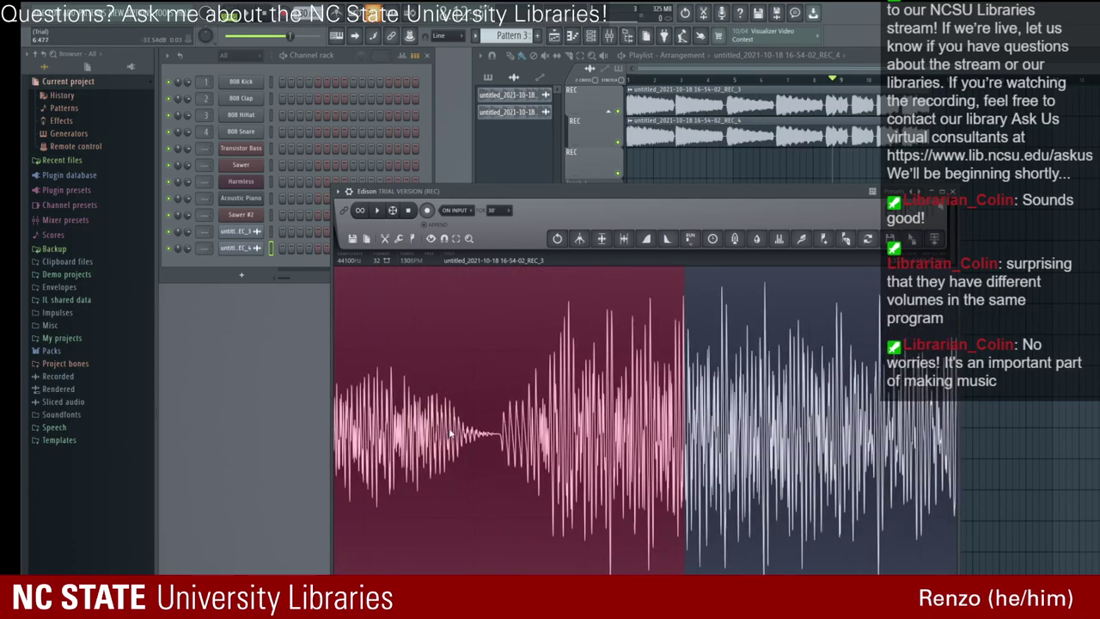
pyautogui.scroll(2, 482, 425)
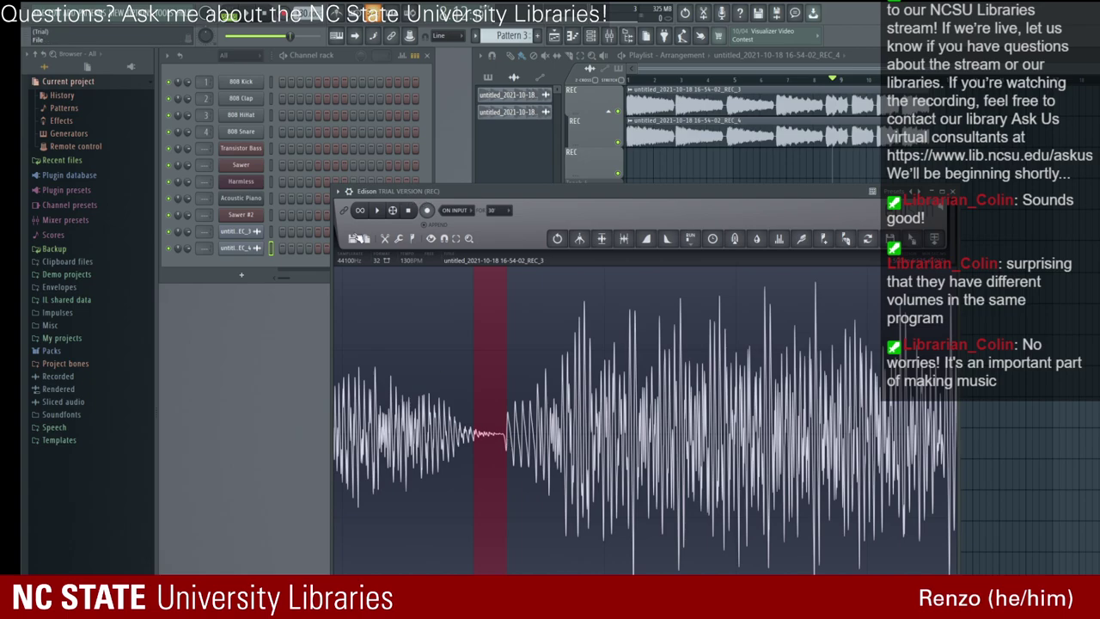
pyautogui.press('Delete')
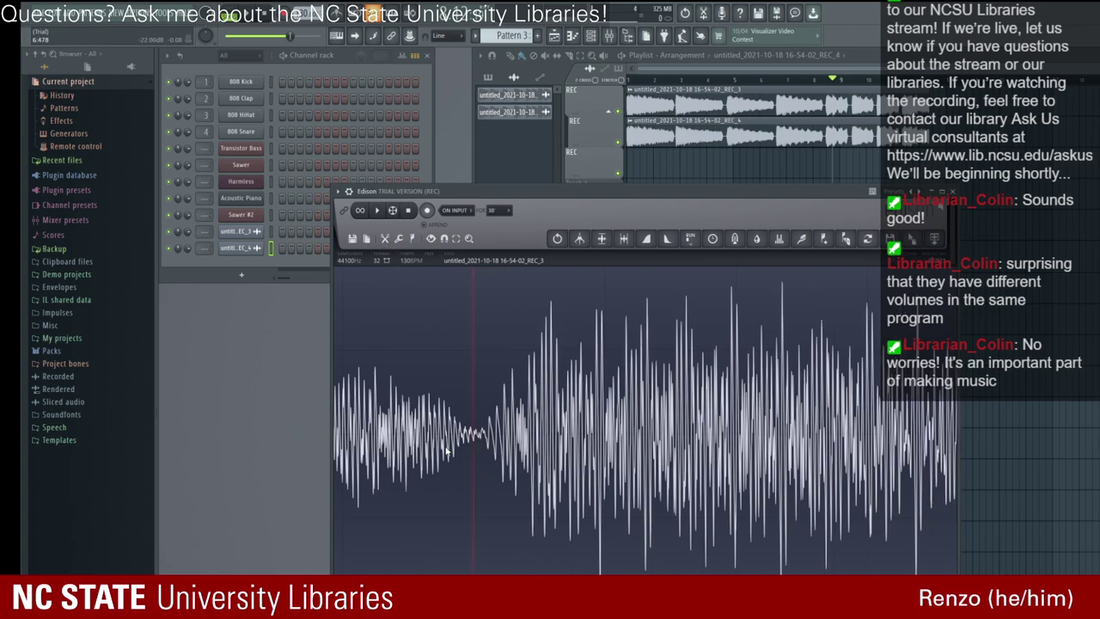
# Step: Mark the last low-amplitude dip at the join of the second and third chords and cut it out
pyautogui.moveTo(455, 435); pyautogui.dragTo(502, 447)
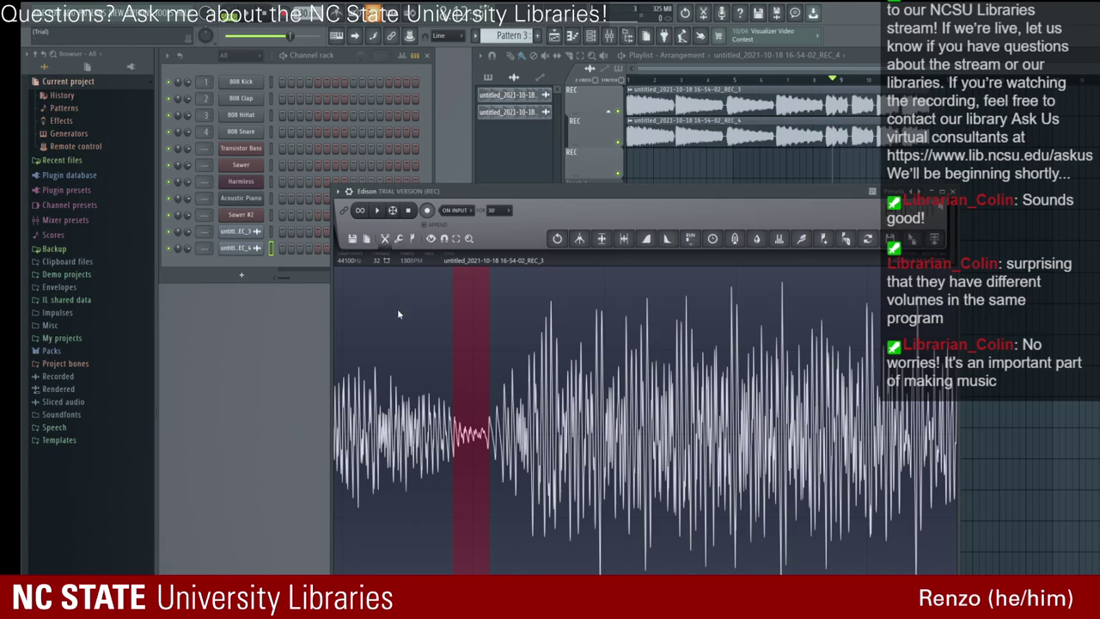
pyautogui.scroll(-5, 515, 456)
pyautogui.scroll(-2, 520, 460)
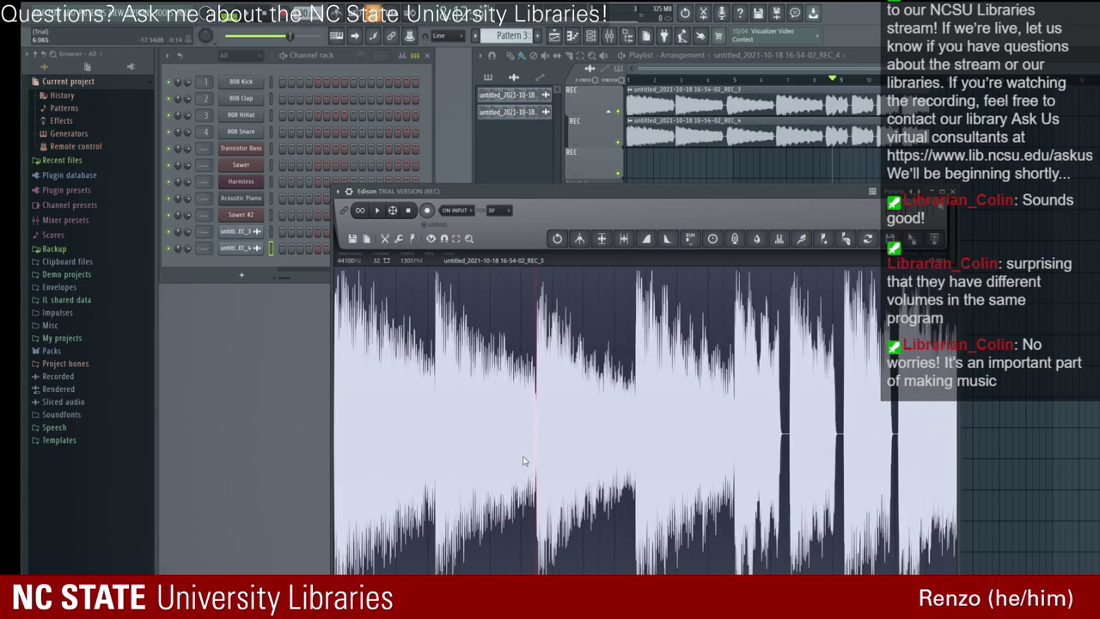
# Step: Select from the start through the third chord and audition the joins
pyautogui.click(345, 306)
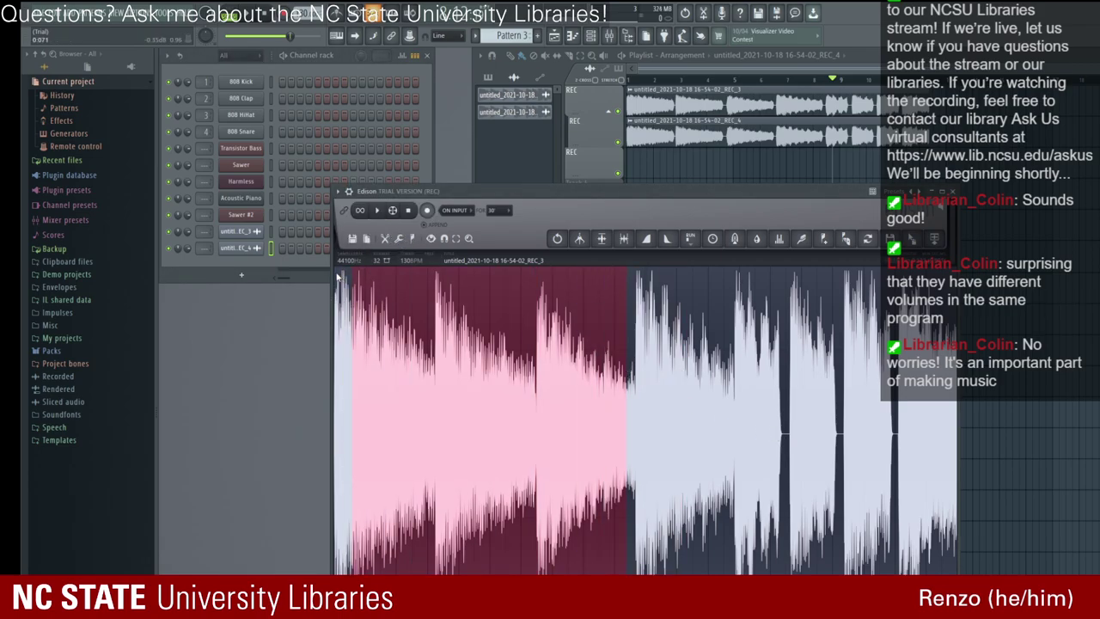
pyautogui.keyDown('shift'); pyautogui.click(337, 277); pyautogui.keyUp('shift')
pyautogui.click(376, 211)
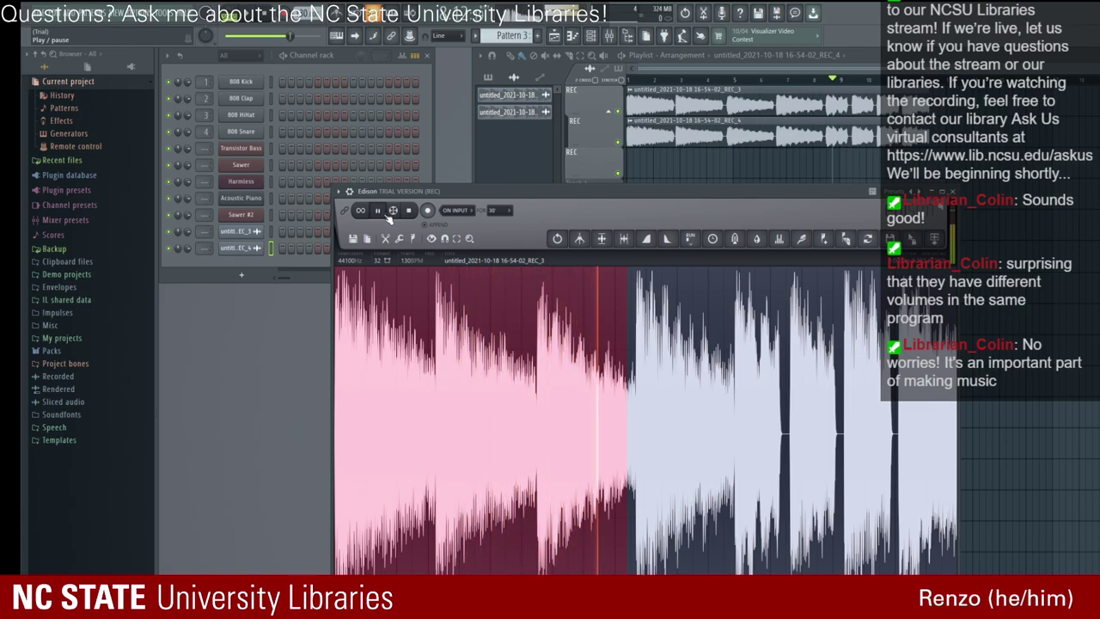
pyautogui.click(378, 210)
# Step: Select the silent gap between the fifth and sixth chords, including the fading tail and the new chord's onset, and delete it
pyautogui.moveTo(627, 414); pyautogui.dragTo(743, 424)
pyautogui.moveTo(930, 471); pyautogui.dragTo(747, 437)
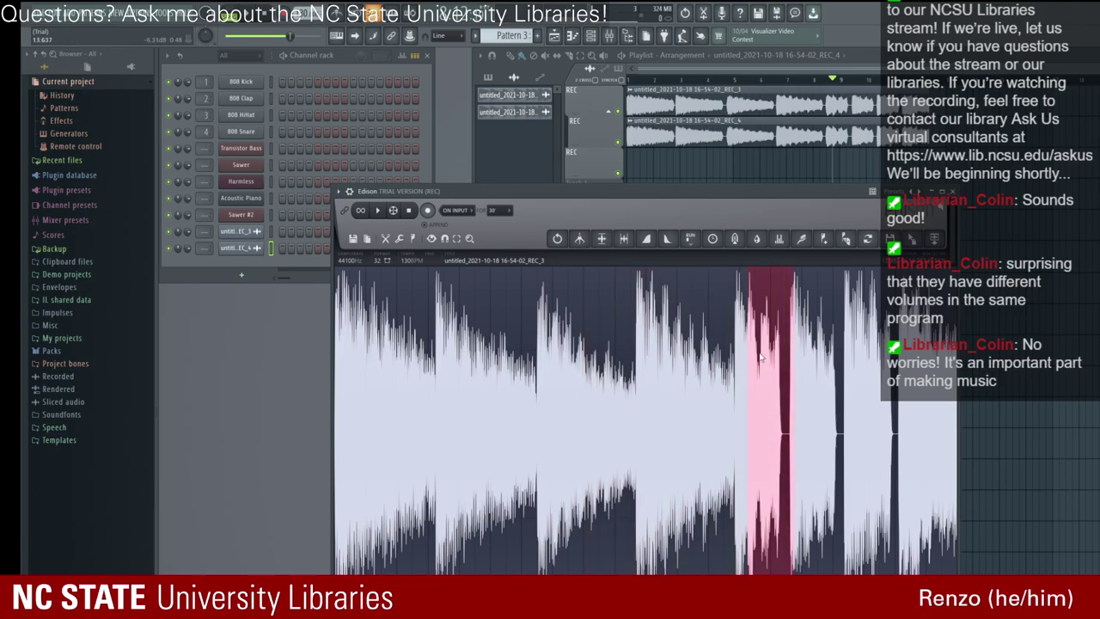
pyautogui.scroll(6, 759, 359)
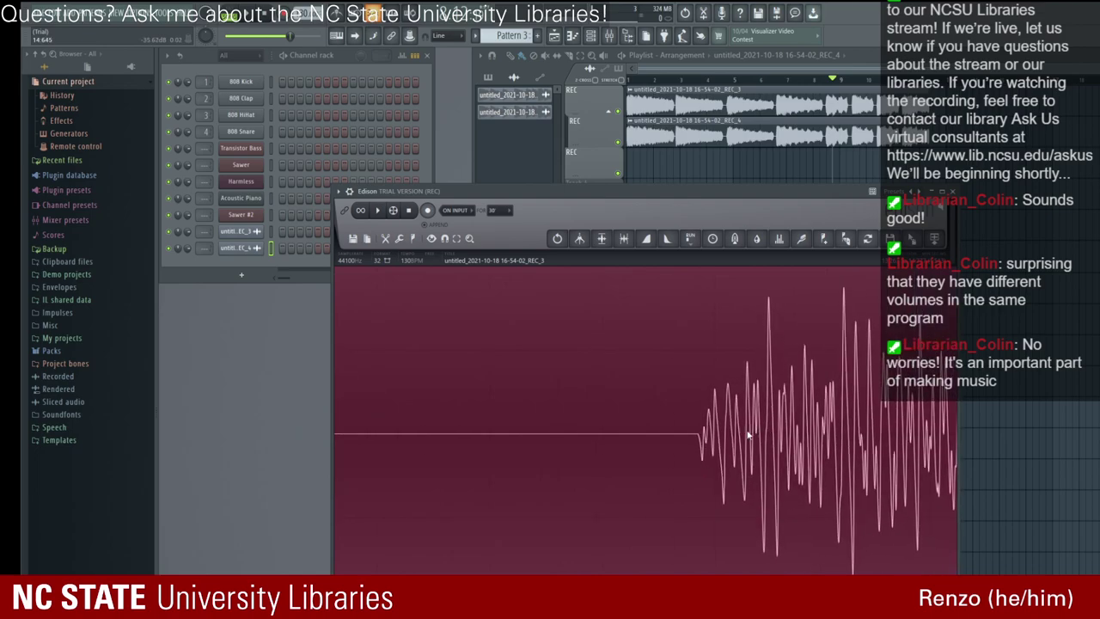
pyautogui.scroll(-4, 751, 434)
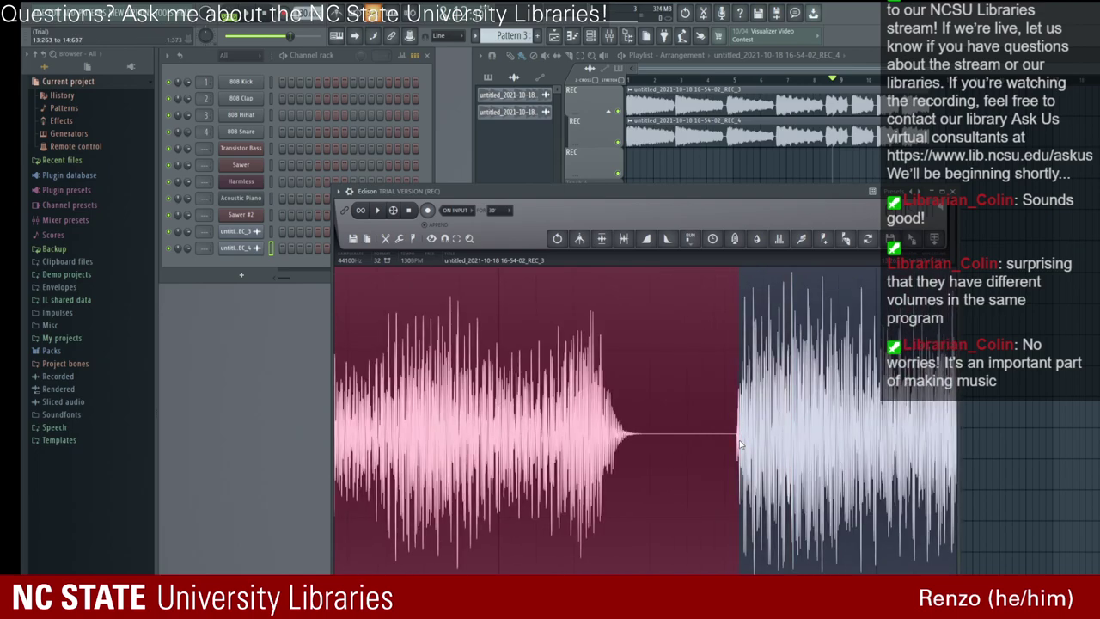
pyautogui.moveTo(590, 451); pyautogui.dragTo(816, 459)
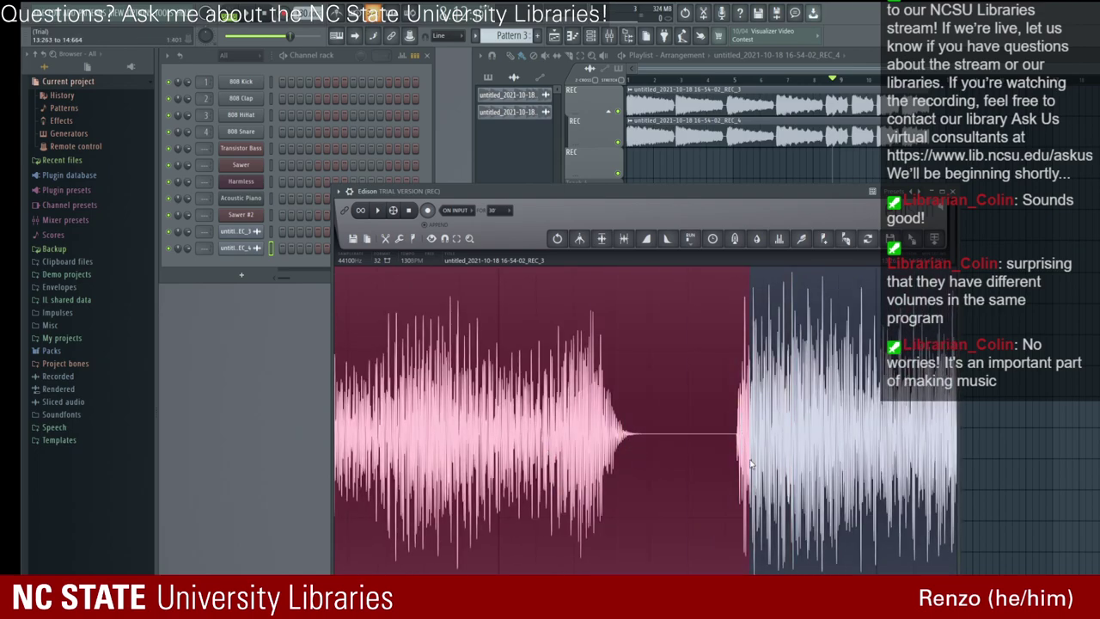
pyautogui.scroll(-2, 361, 454)
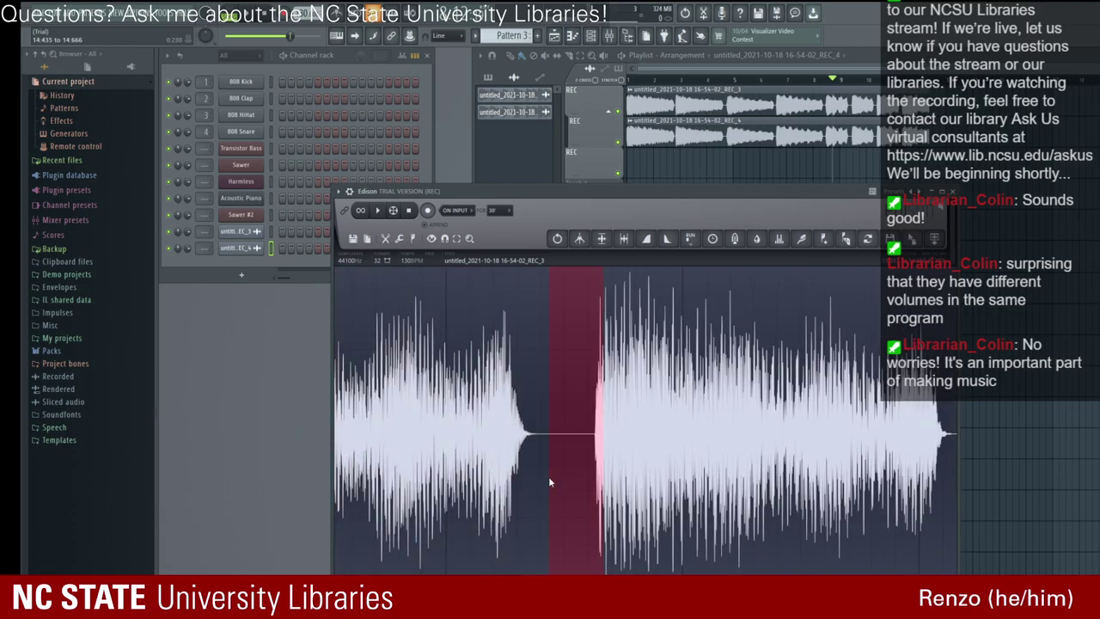
pyautogui.scroll(4, 524, 469)
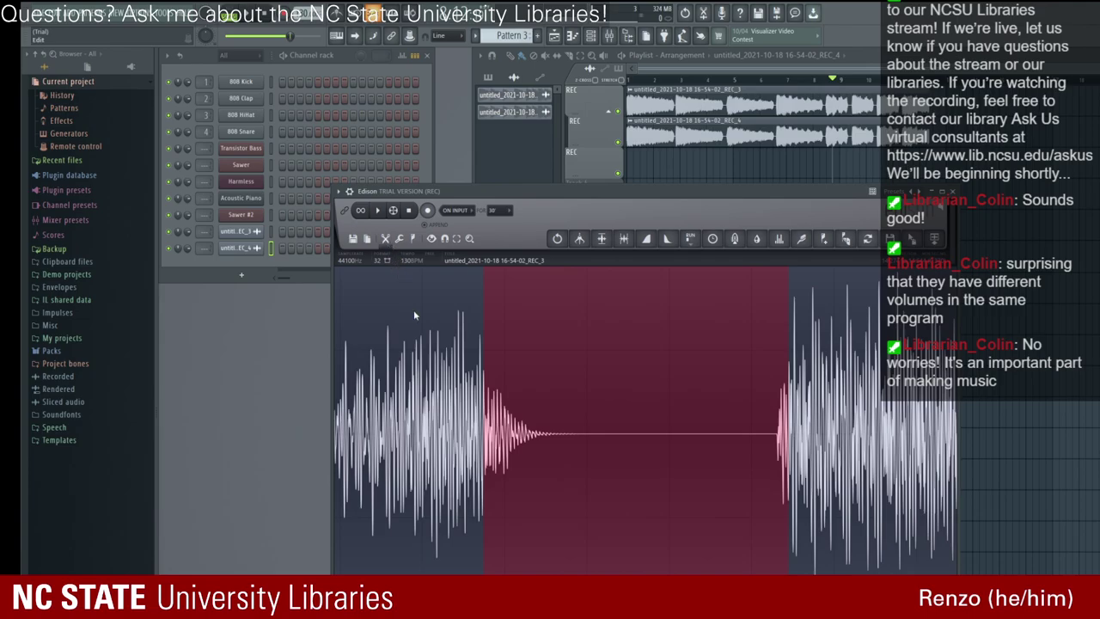
pyautogui.press('Delete')
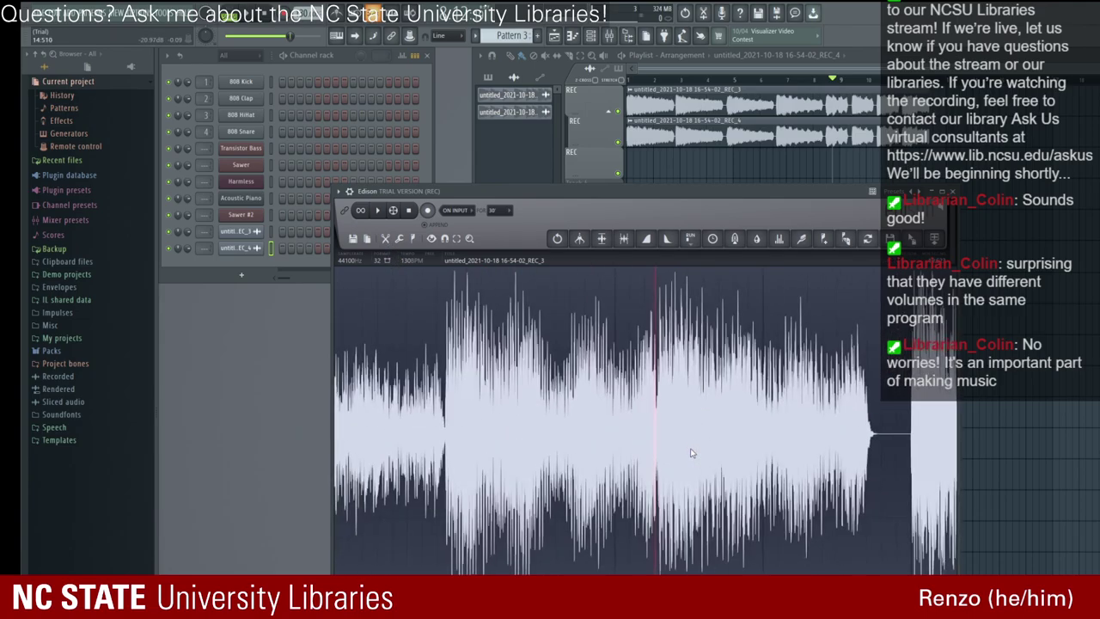
# Step: Delete the silent gap between the sixth and seventh chords together with the sixth chord's fading tail
pyautogui.moveTo(616, 439); pyautogui.dragTo(729, 442)
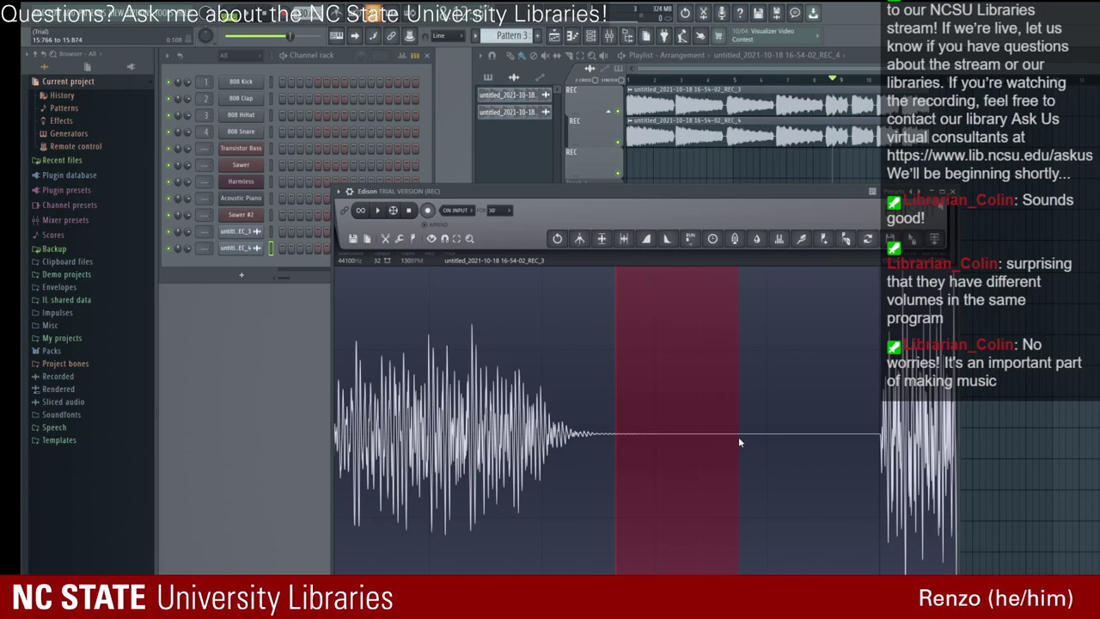
pyautogui.moveTo(615, 434); pyautogui.dragTo(516, 428)
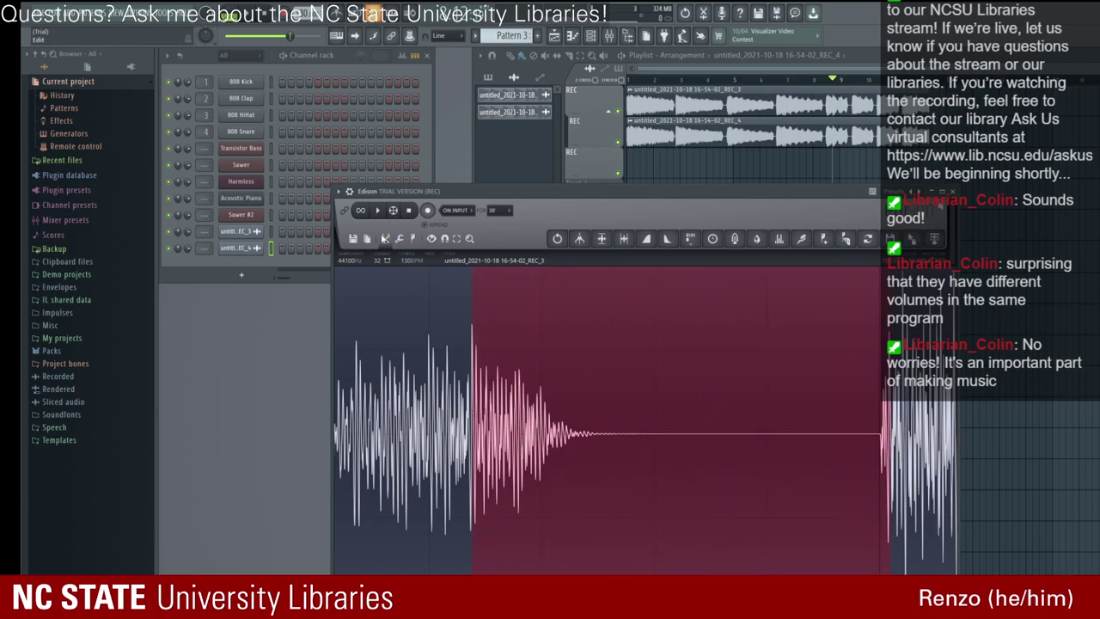
pyautogui.scroll(-2, 407, 313)
# Step: Delete the silent gap between the seventh and eighth chords, starting just before the seventh chord fades out
pyautogui.scroll(6, 936, 468)
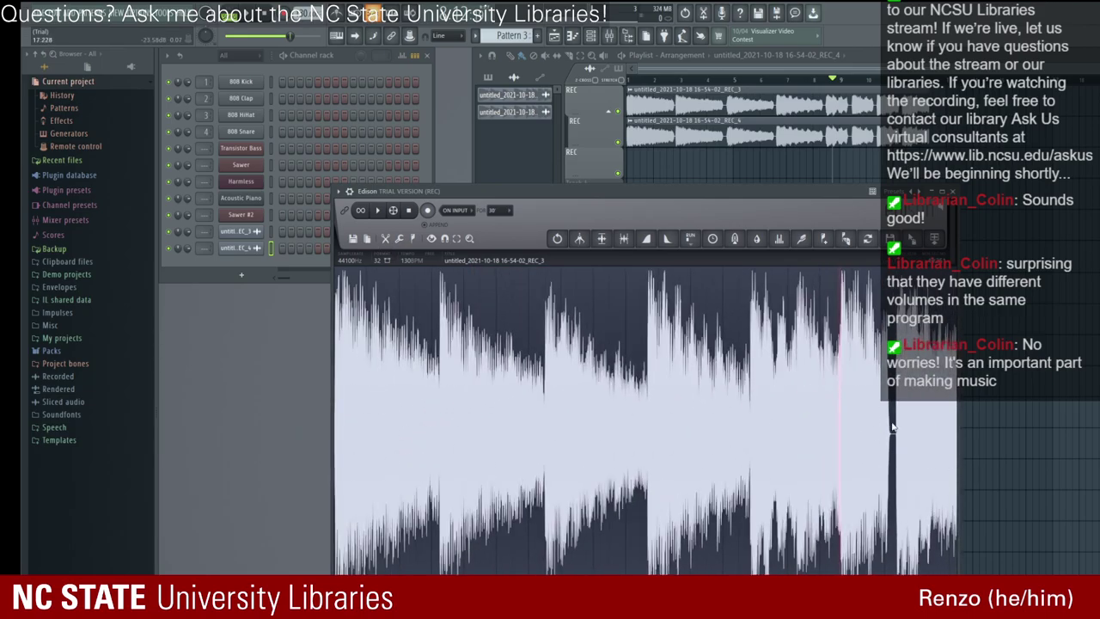
pyautogui.scroll(5, 890, 427)
pyautogui.moveTo(682, 411); pyautogui.dragTo(722, 422)
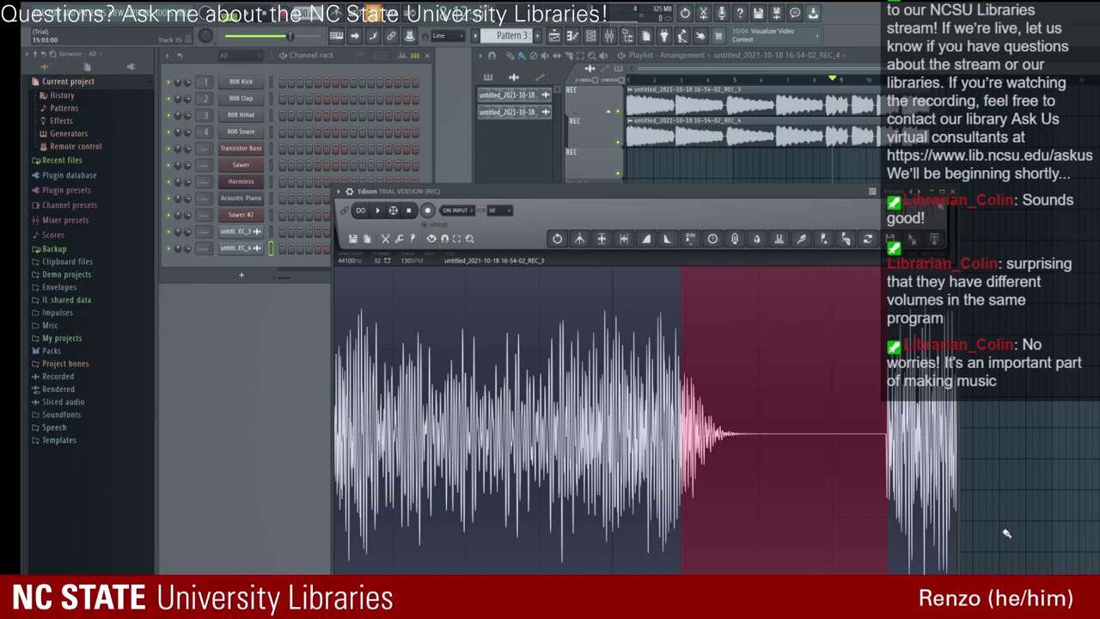
pyautogui.moveTo(683, 489); pyautogui.dragTo(678, 488)
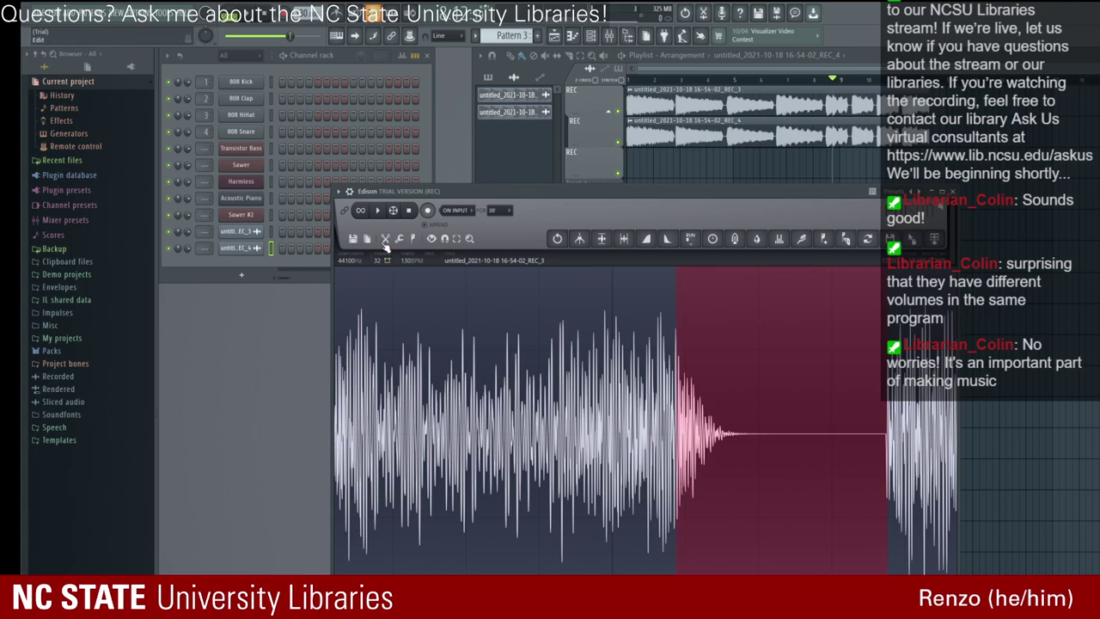
pyautogui.press('Delete')
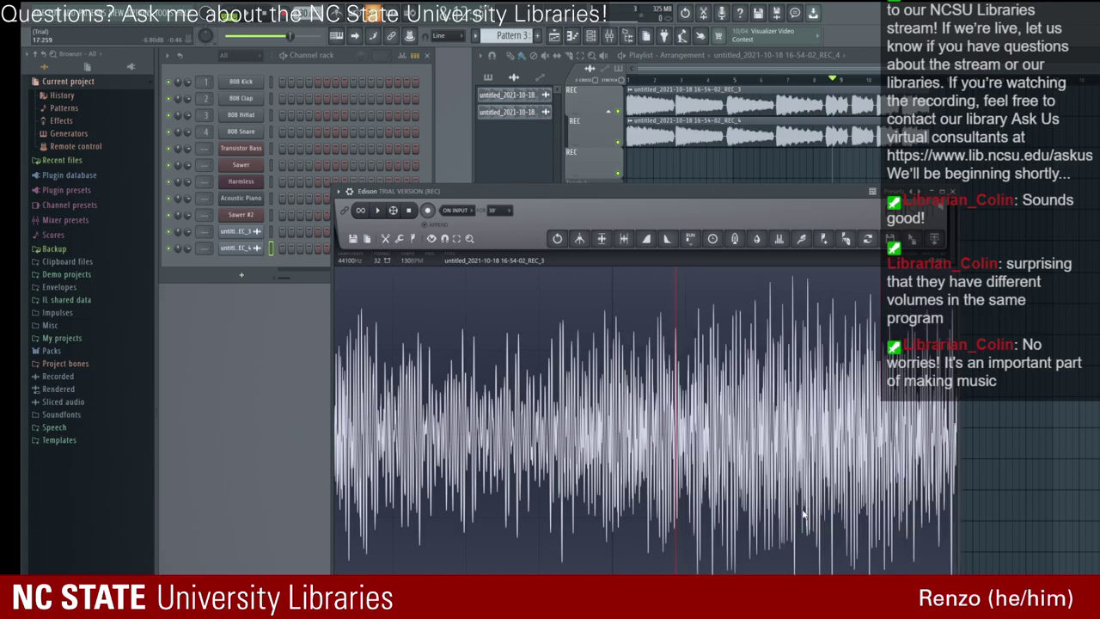
# Step: Audition the whole edited recording in Edison and send it to the playlist as a new audio clip
pyautogui.scroll(-5, 803, 514)
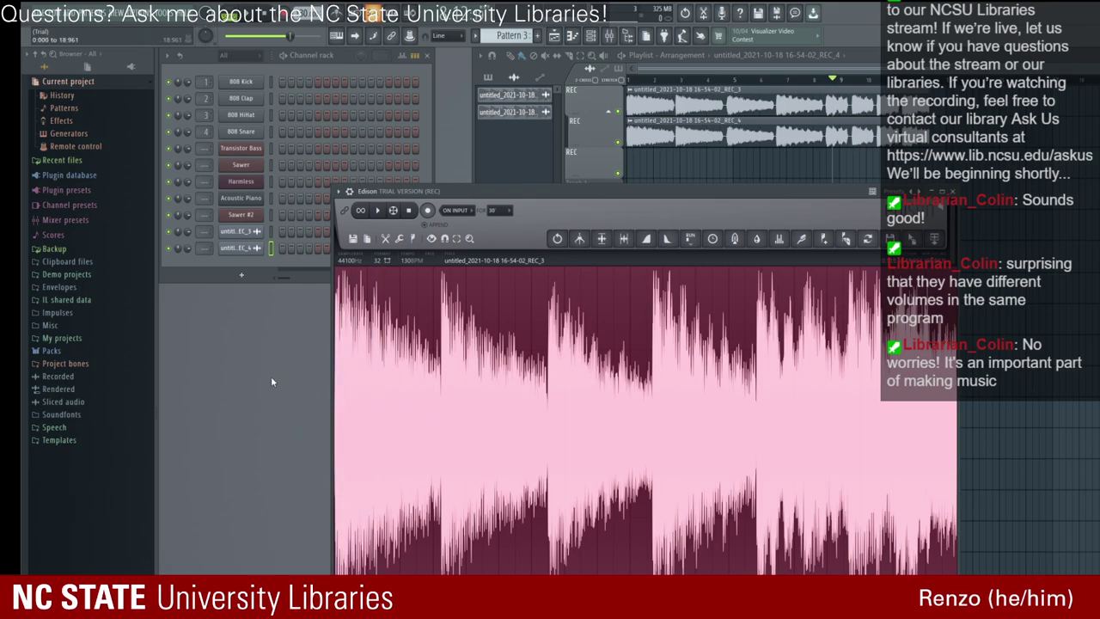
pyautogui.click(377, 211)
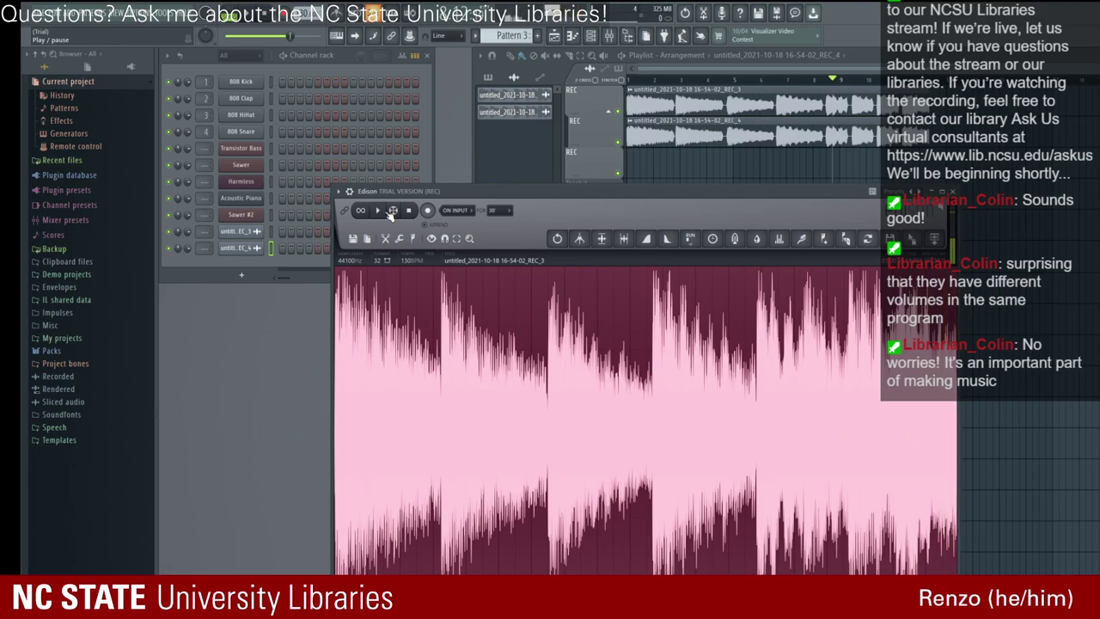
pyautogui.click(934, 238)
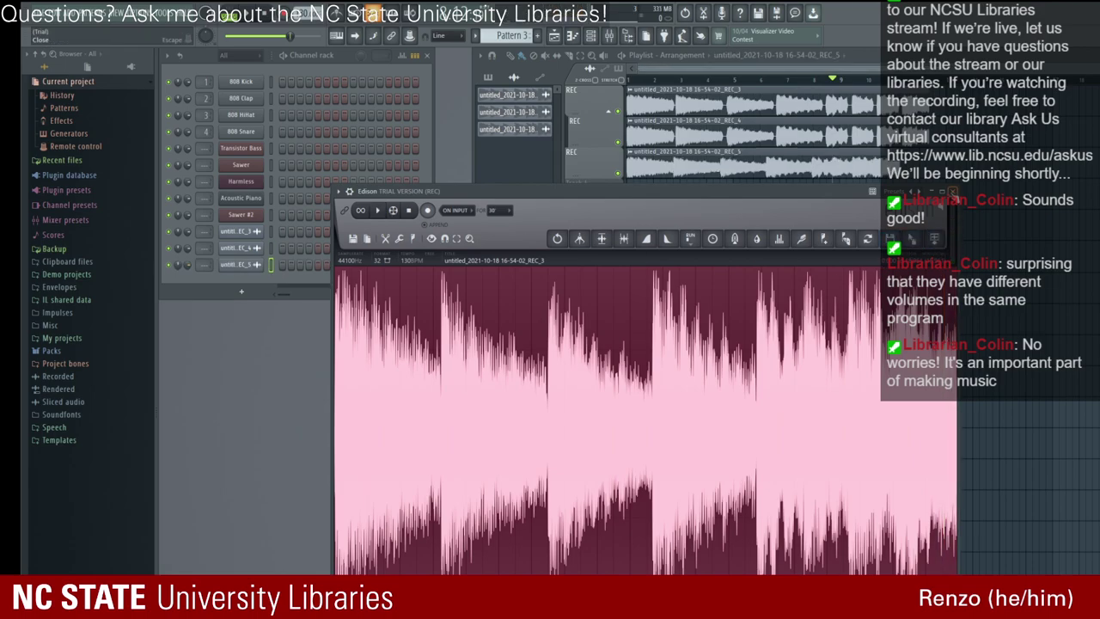
pyautogui.click(953, 192)
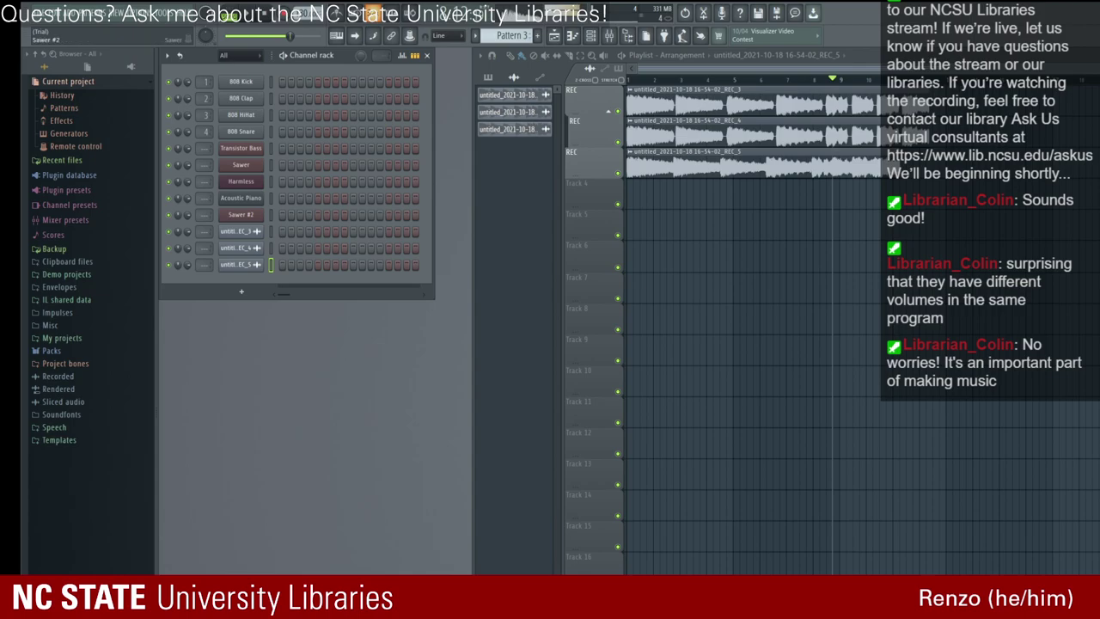
# Step: Open the Sawer #2 and Harmless instruments in turn to try out their sounds, then close them
pyautogui.click(241, 214)
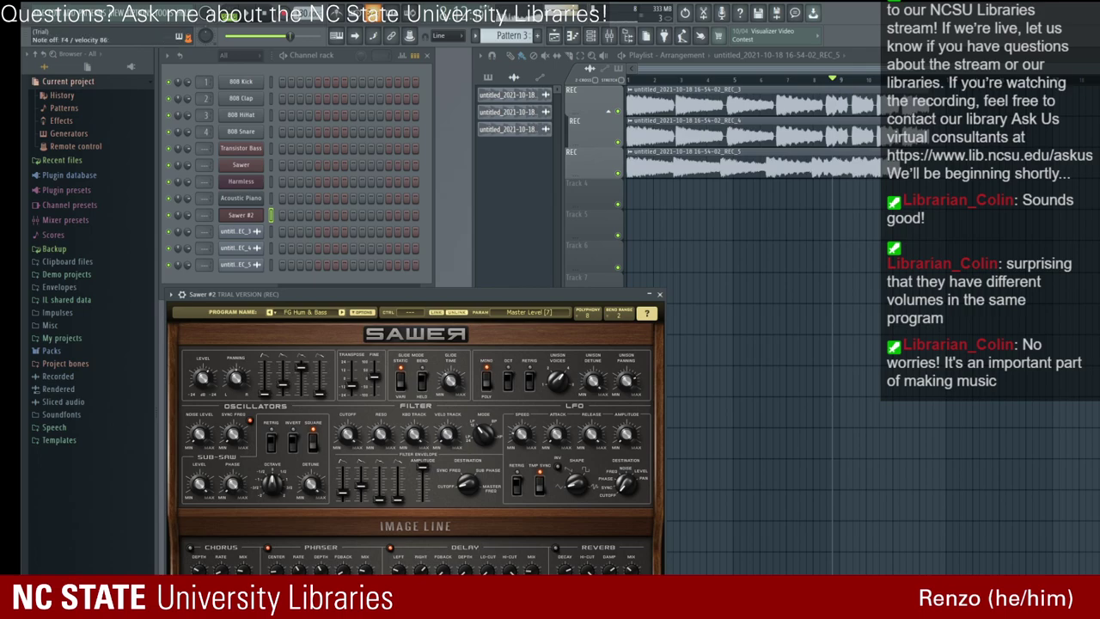
pyautogui.moveTo(651, 296); pyautogui.dragTo(698, 303)
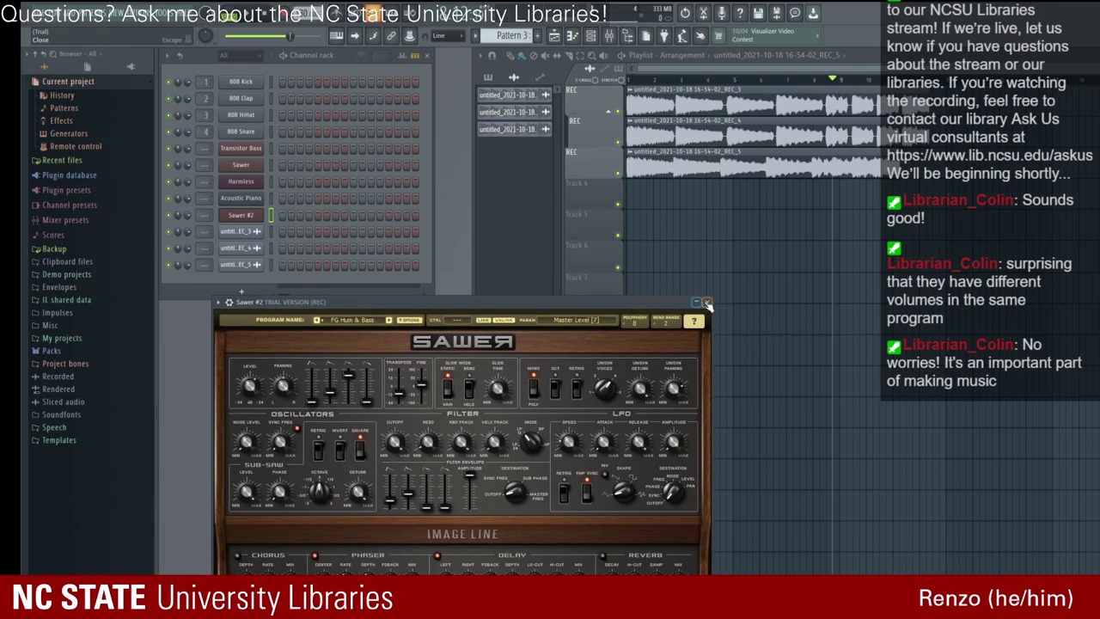
pyautogui.click(700, 304)
pyautogui.click(241, 181)
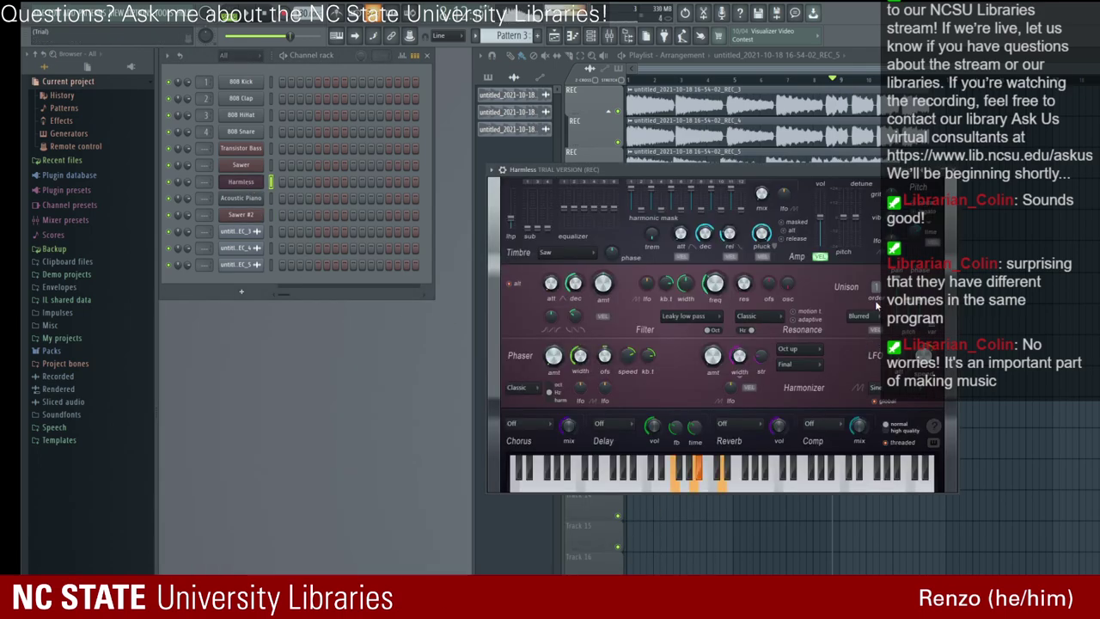
pyautogui.click(949, 169)
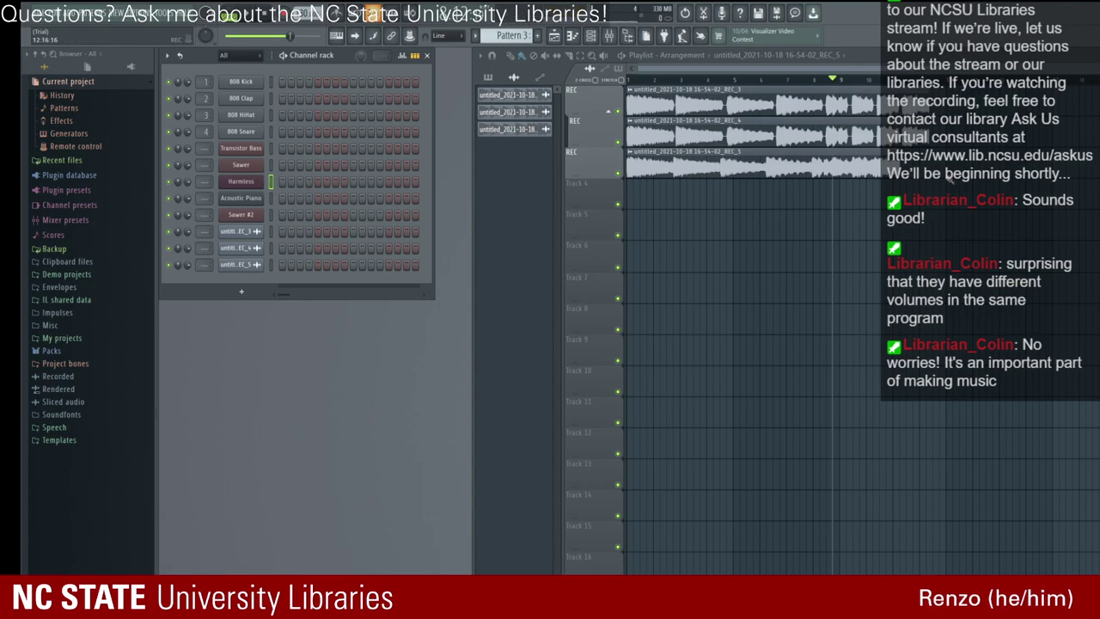
# Step: Mute the three recorded audio tracks in the playlist and remove the stray clip placed on Track 4
pyautogui.click(651, 199)
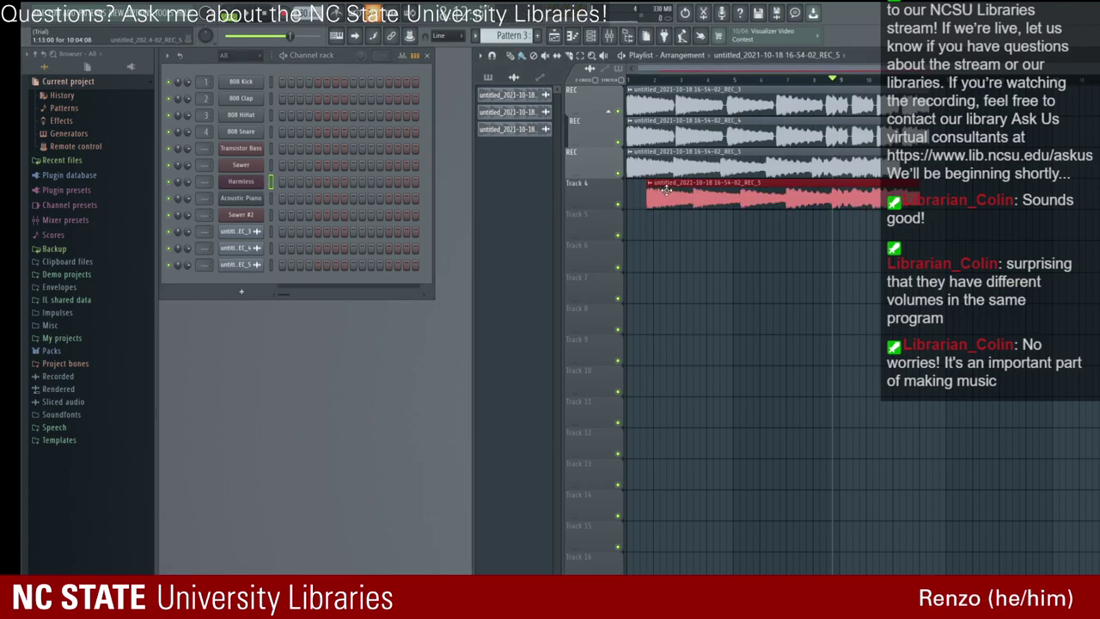
pyautogui.rightClick(651, 199)
pyautogui.click(618, 173)
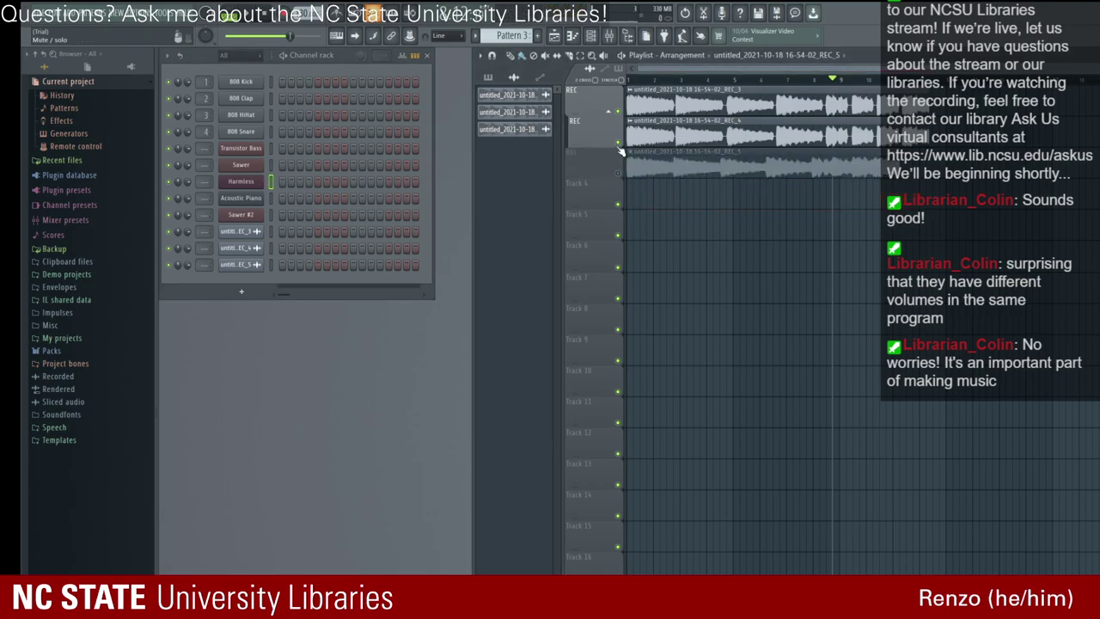
pyautogui.click(617, 142)
pyautogui.click(617, 111)
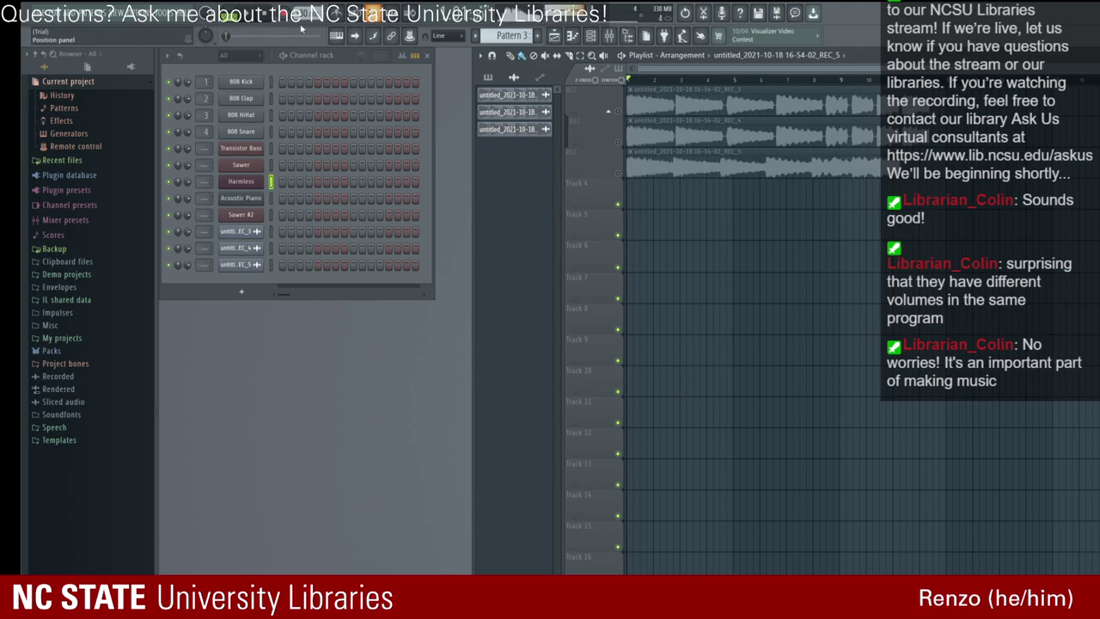
# Step: Record a short Harmless chord take from the song start while lowering the filter frequency to about 23%
pyautogui.click(249, 185)
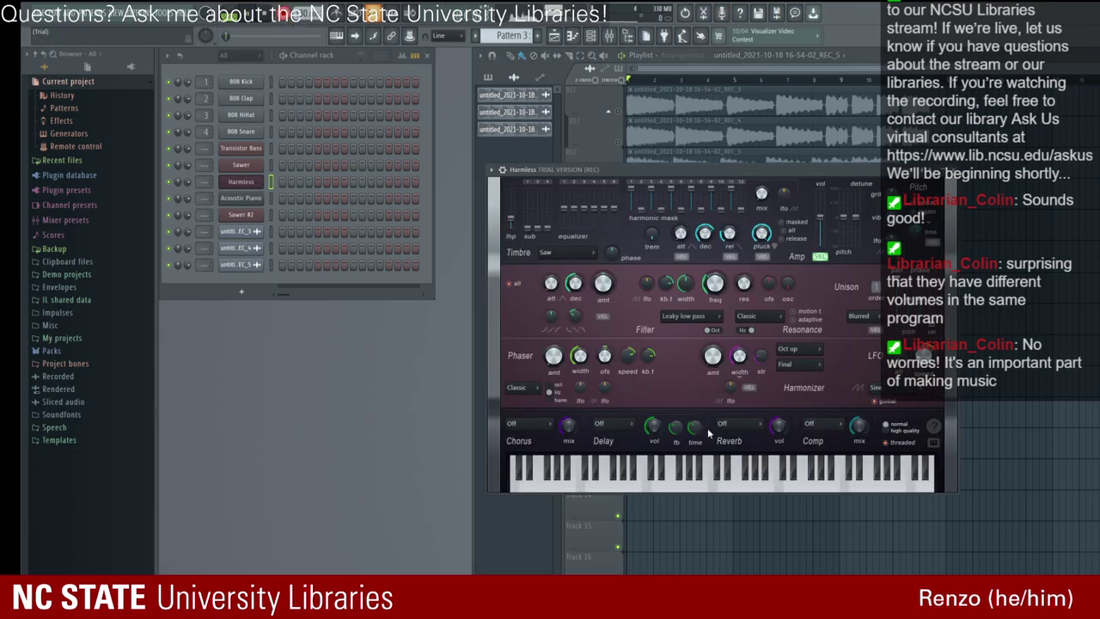
pyautogui.press('space')
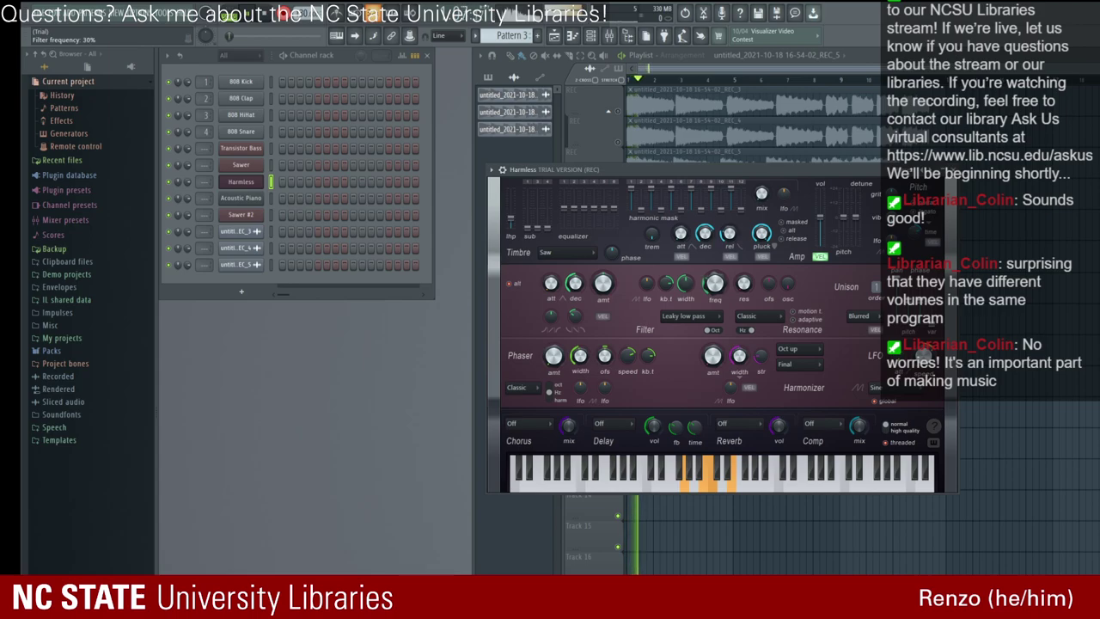
pyautogui.moveTo(714, 282); pyautogui.dragTo(714, 292)
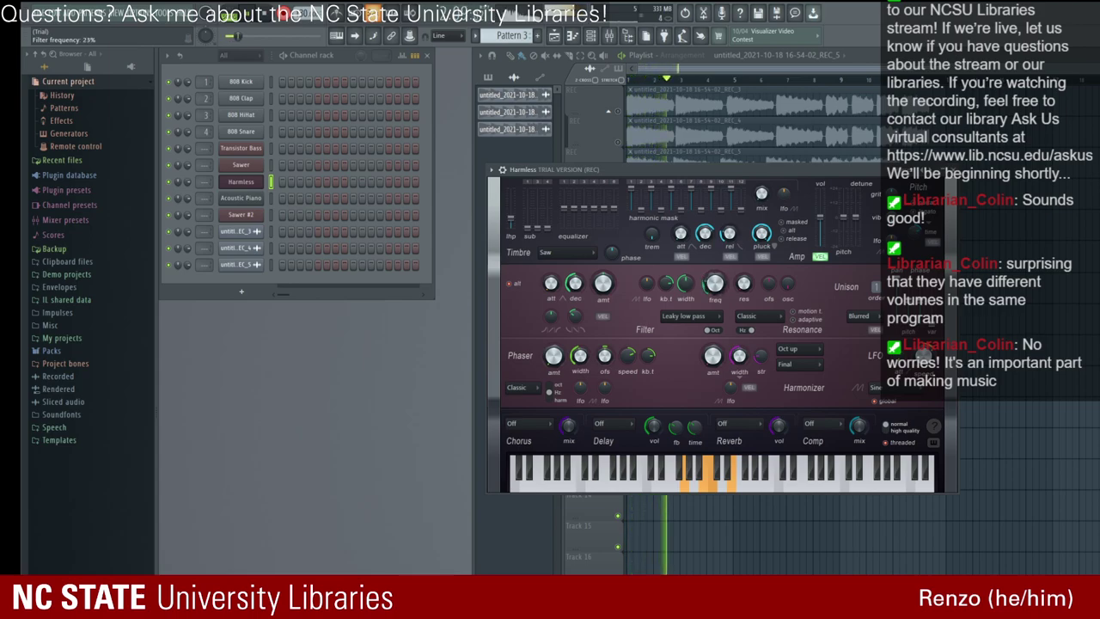
pyautogui.click(285, 14)
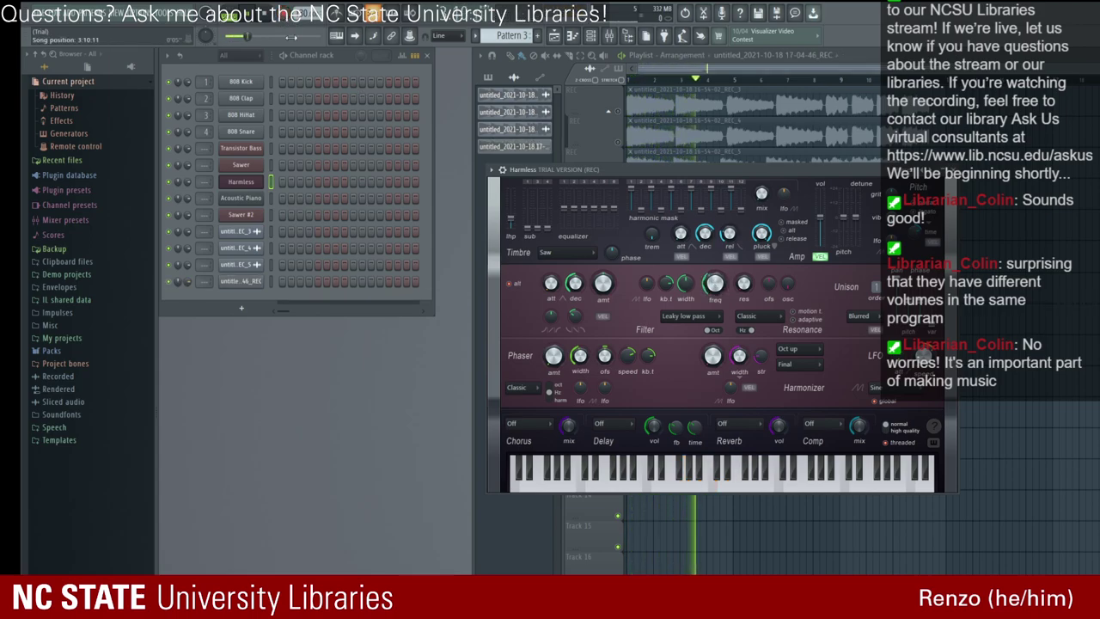
pyautogui.click(257, 21)
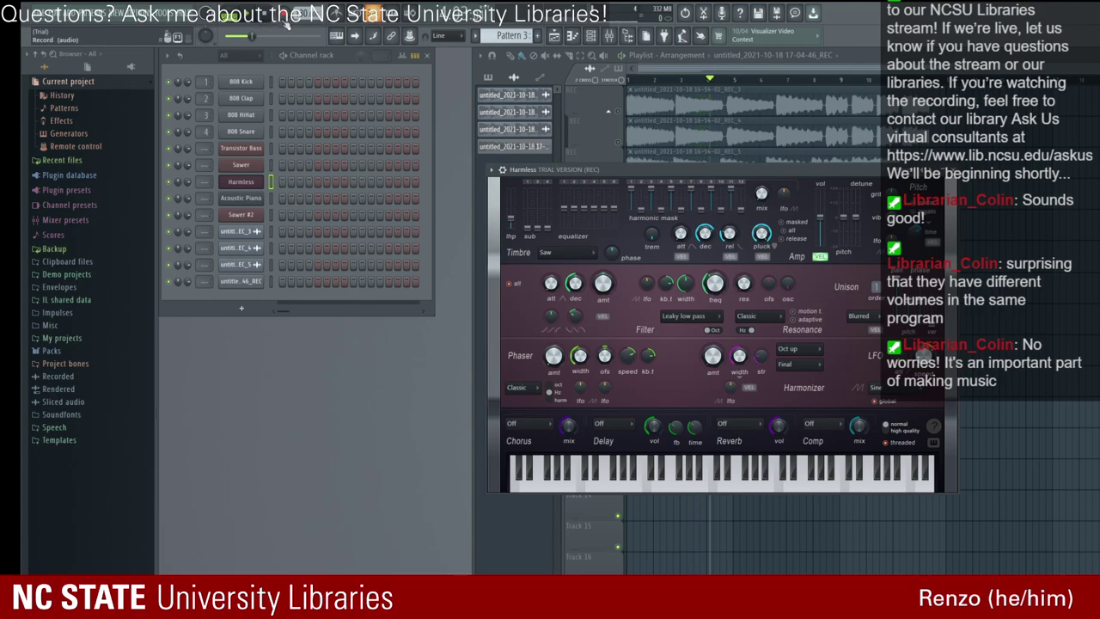
# Step: Record another take of Harmless chords starting from about bar 4
pyautogui.press('space')
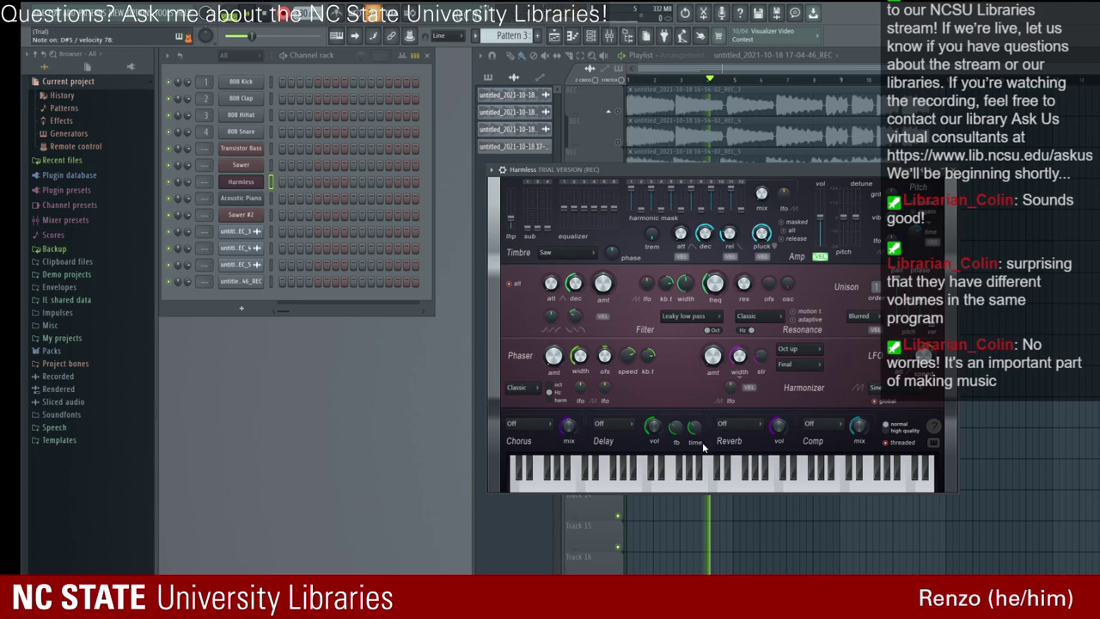
pyautogui.scroll(4, 710, 286)
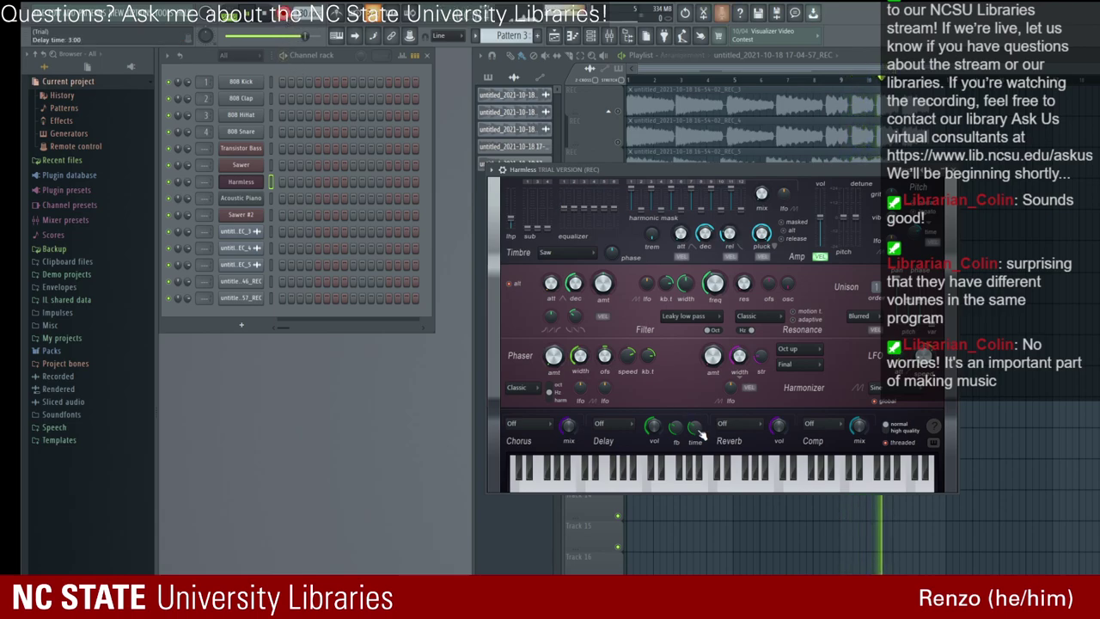
# Step: Raise the Harmless filter frequency to about 43% while recording the chord take, stop the recording and close the instrument
pyautogui.scroll(5, 715, 282)
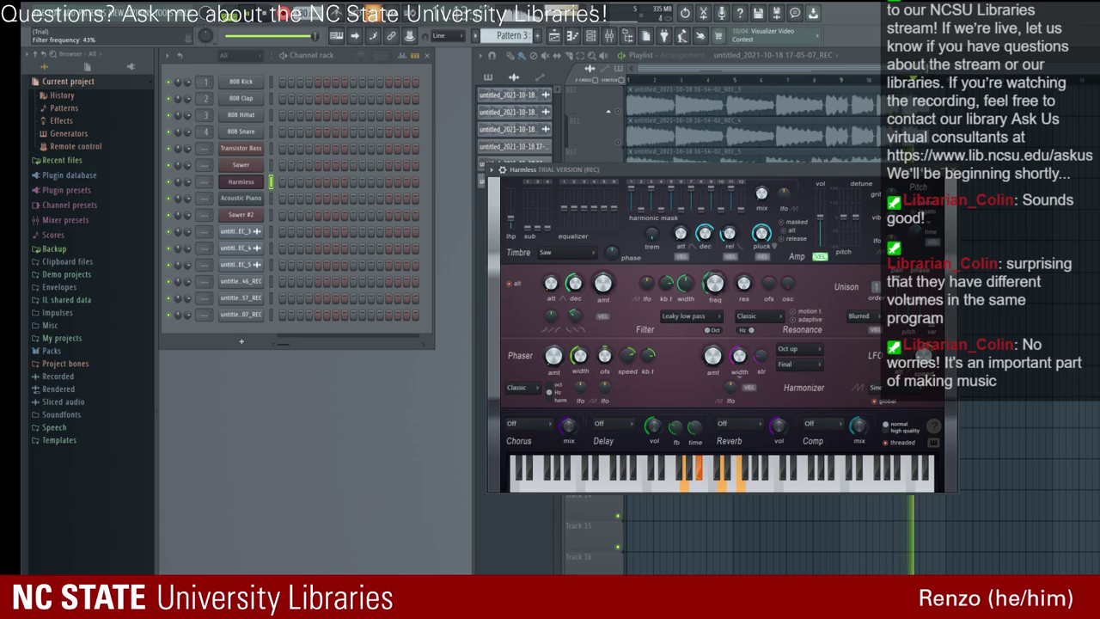
pyautogui.click(273, 28)
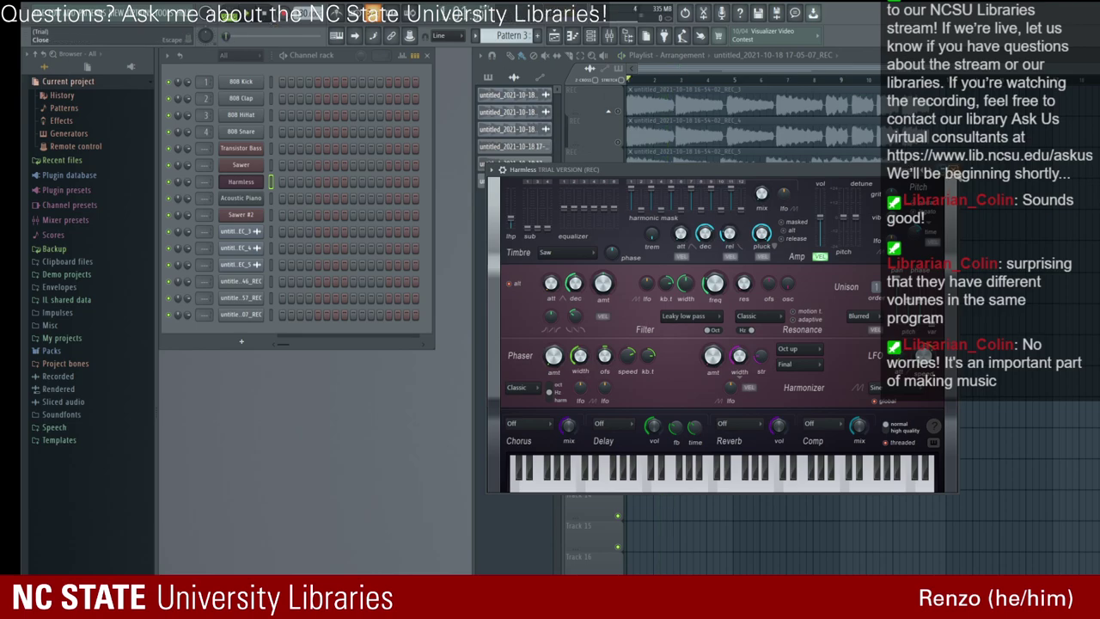
pyautogui.click(948, 169)
# Step: Open the first recorded chord take, 17-04-46, in Edison and listen to it
pyautogui.moveTo(713, 200); pyautogui.dragTo(736, 207)
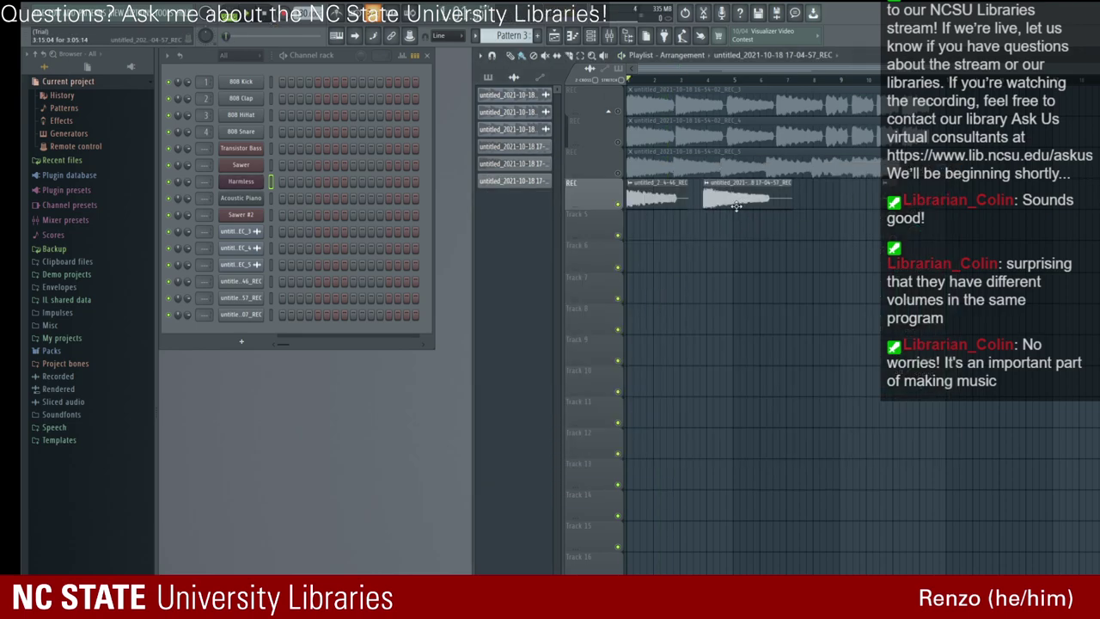
pyautogui.click(680, 197)
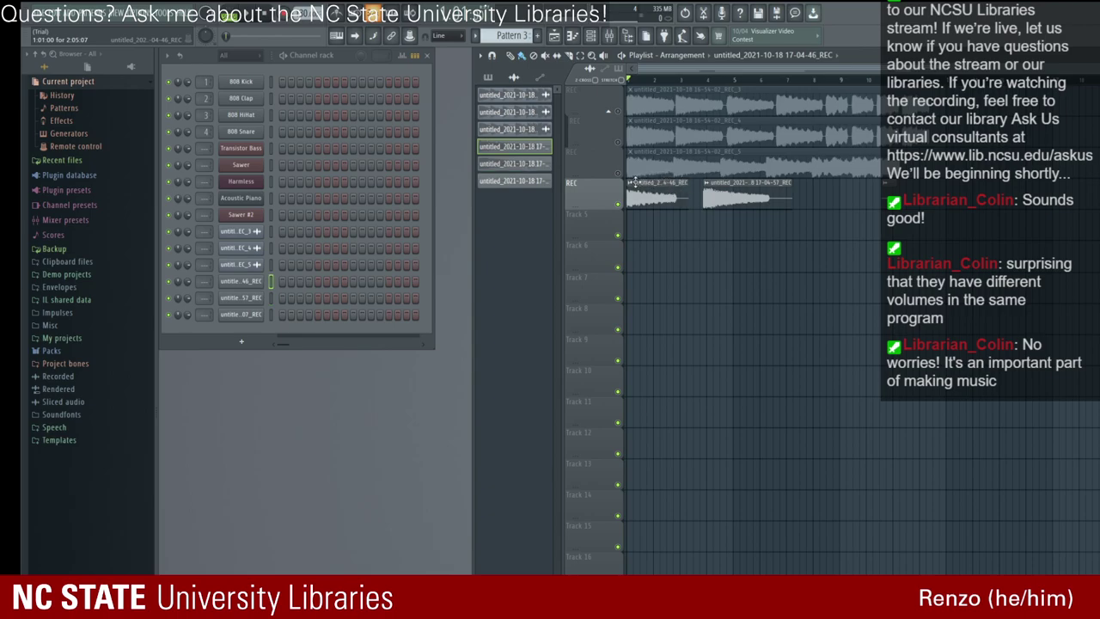
pyautogui.doubleClick(776, 206)
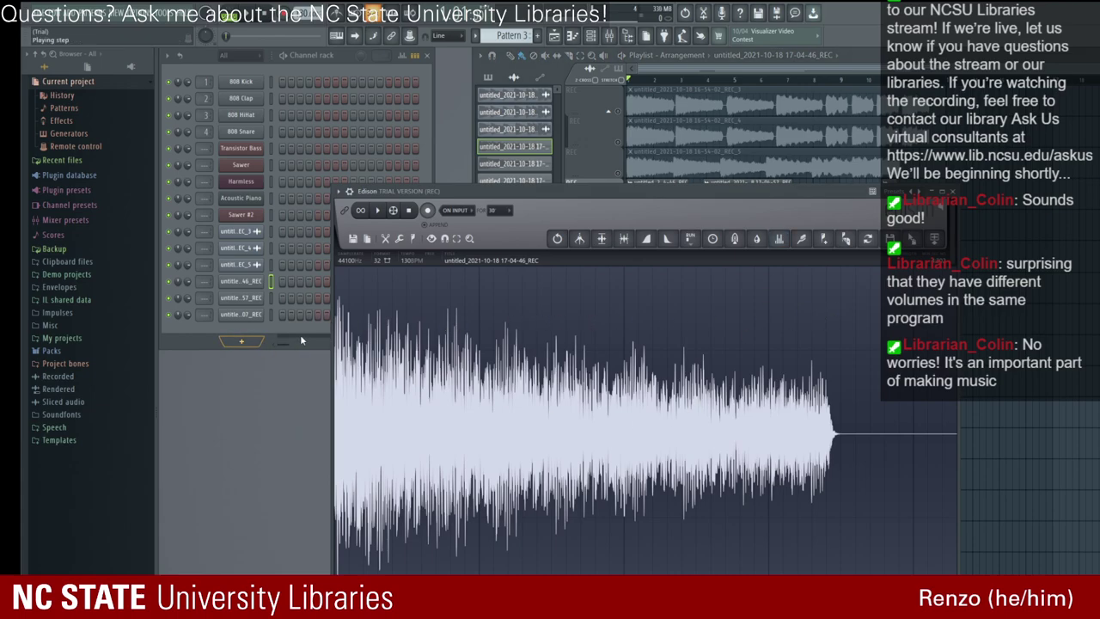
pyautogui.moveTo(337, 336); pyautogui.dragTo(532, 358)
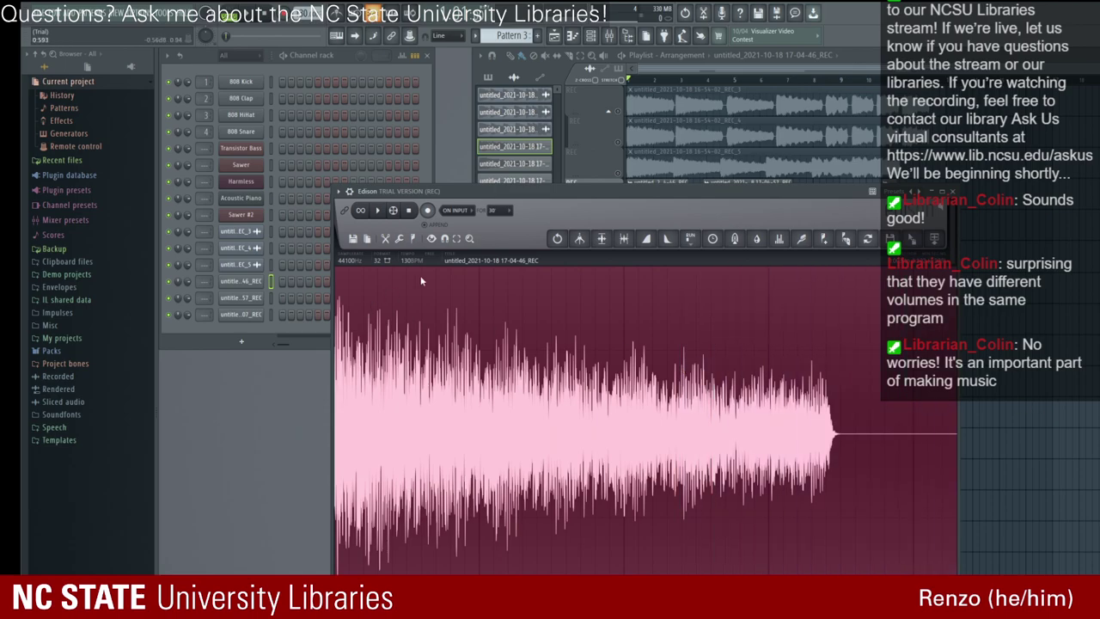
pyautogui.click(378, 212)
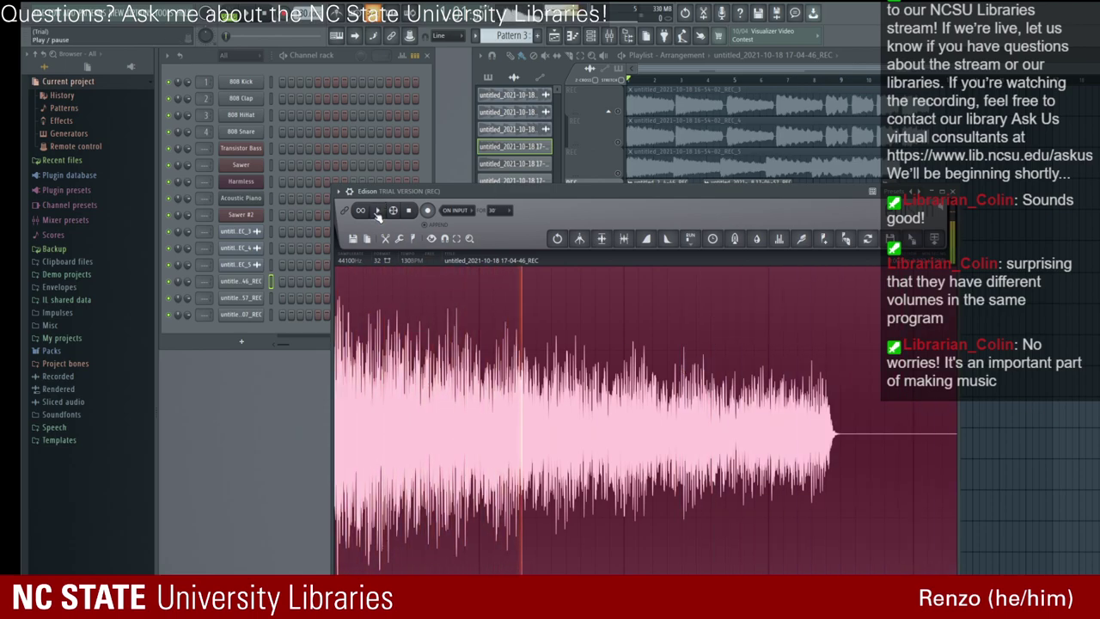
pyautogui.click(326, 281)
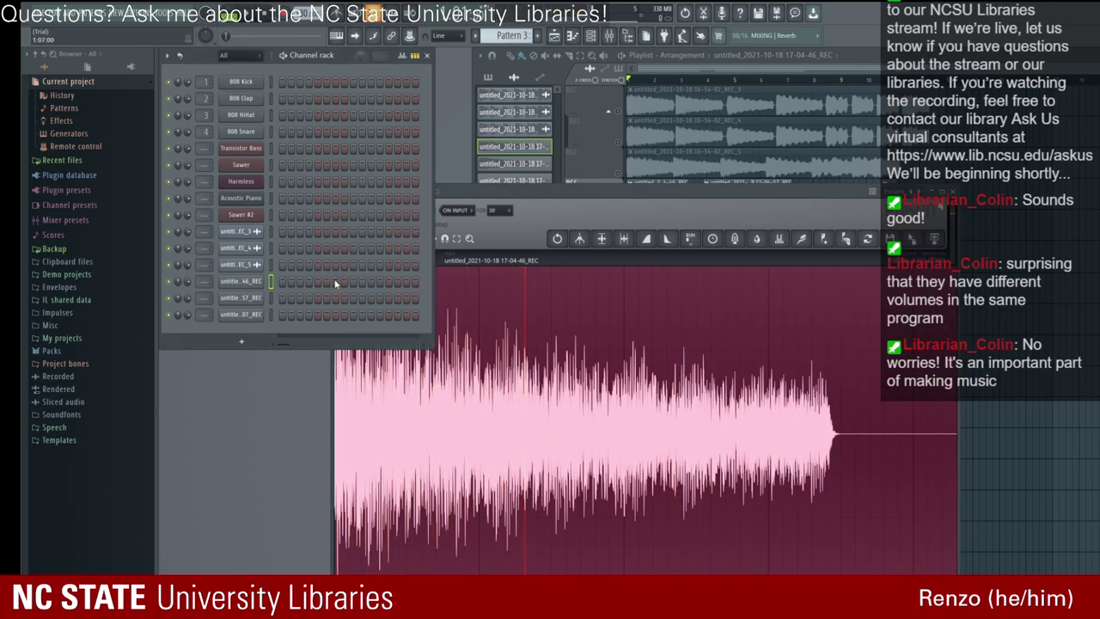
pyautogui.click(447, 239)
pyautogui.click(378, 211)
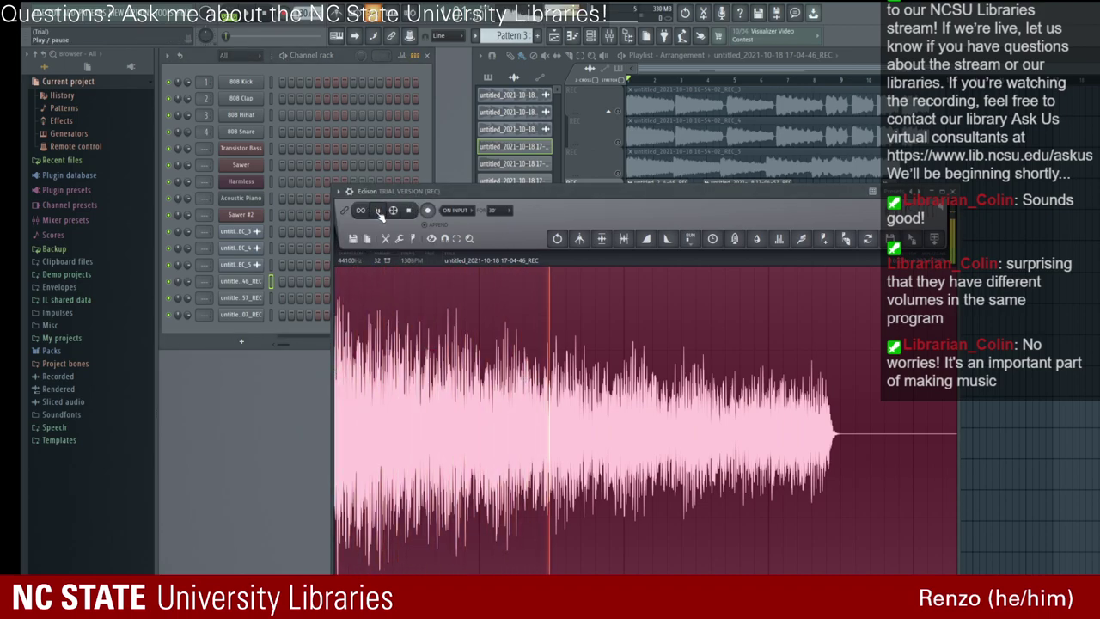
pyautogui.press('space')
# Step: Delete the end of the take in Edison, keeping about the first 3 seconds, and play back the trimmed audio
pyautogui.moveTo(788, 337); pyautogui.dragTo(957, 452)
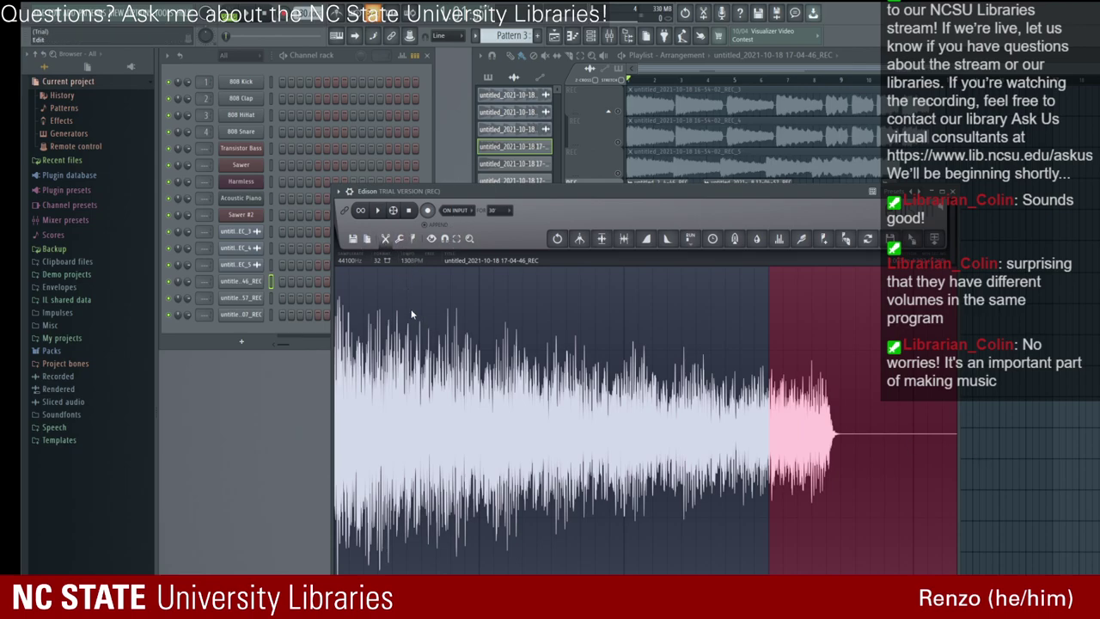
pyautogui.press('Delete')
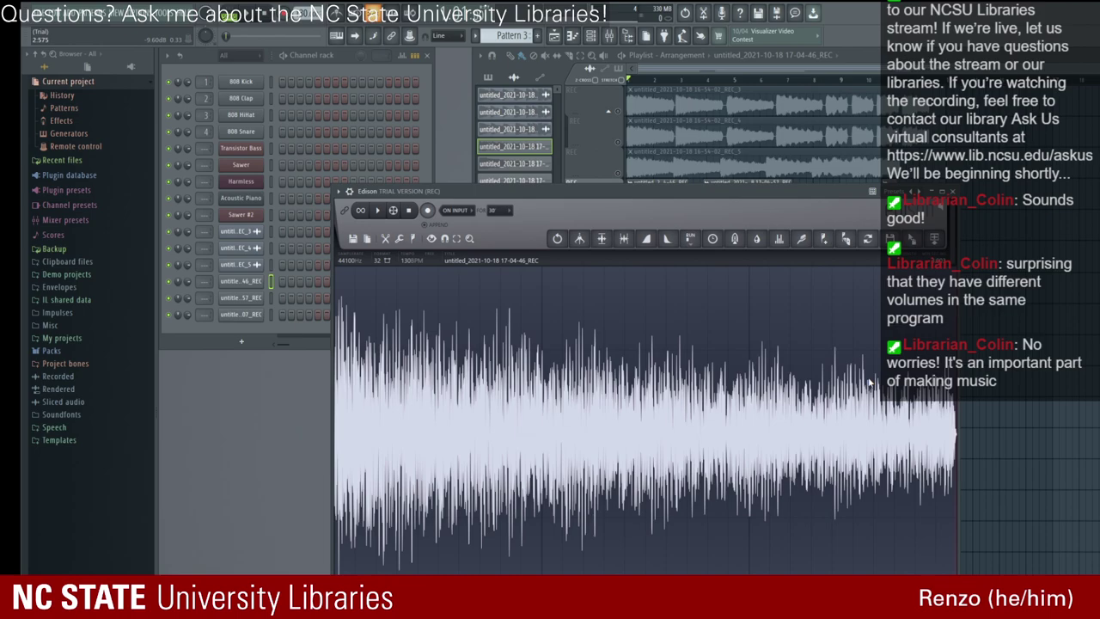
pyautogui.click(378, 212)
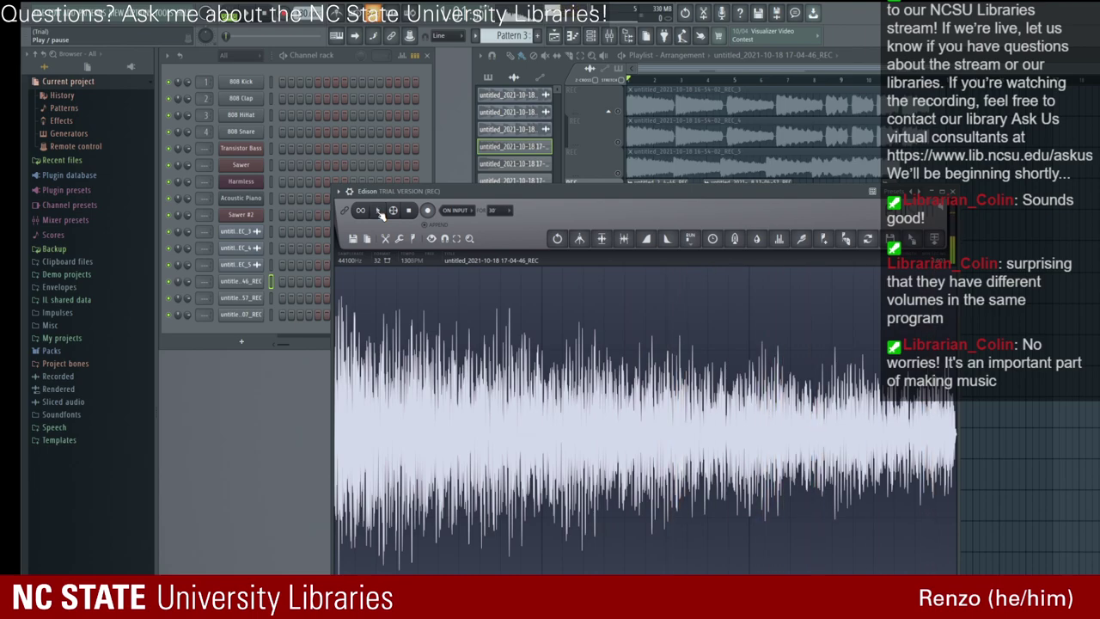
# Step: Send the trimmed take to the start of Track 5, close Edison and delete the original first take from the REC track
pyautogui.moveTo(397, 192); pyautogui.dragTo(392, 336)
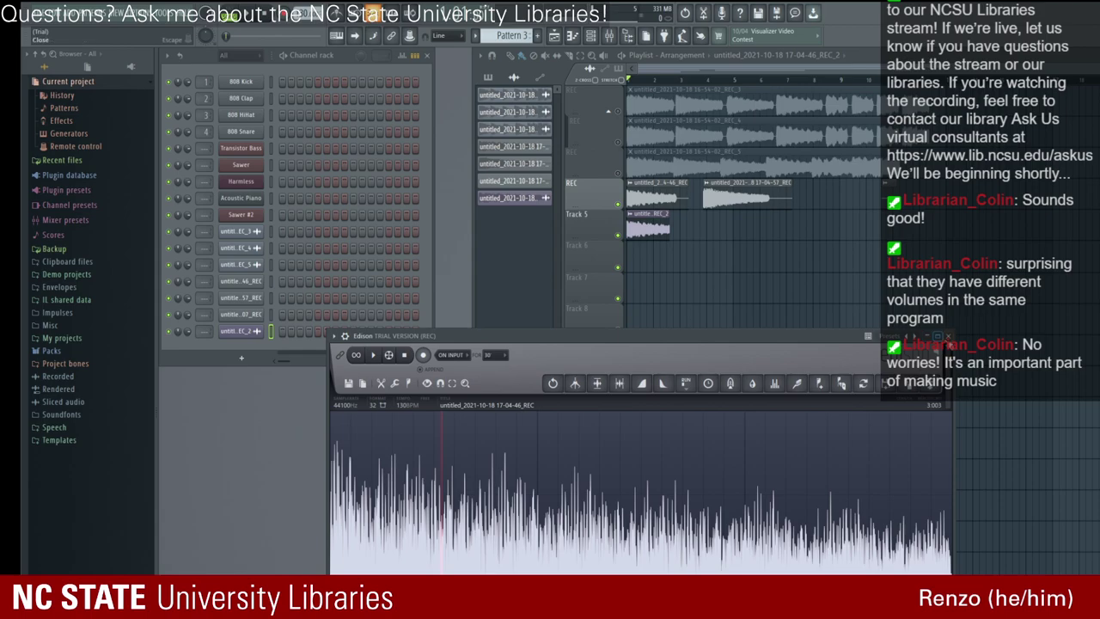
pyautogui.click(949, 336)
pyautogui.rightClick(657, 194)
pyautogui.moveTo(744, 199); pyautogui.dragTo(725, 202)
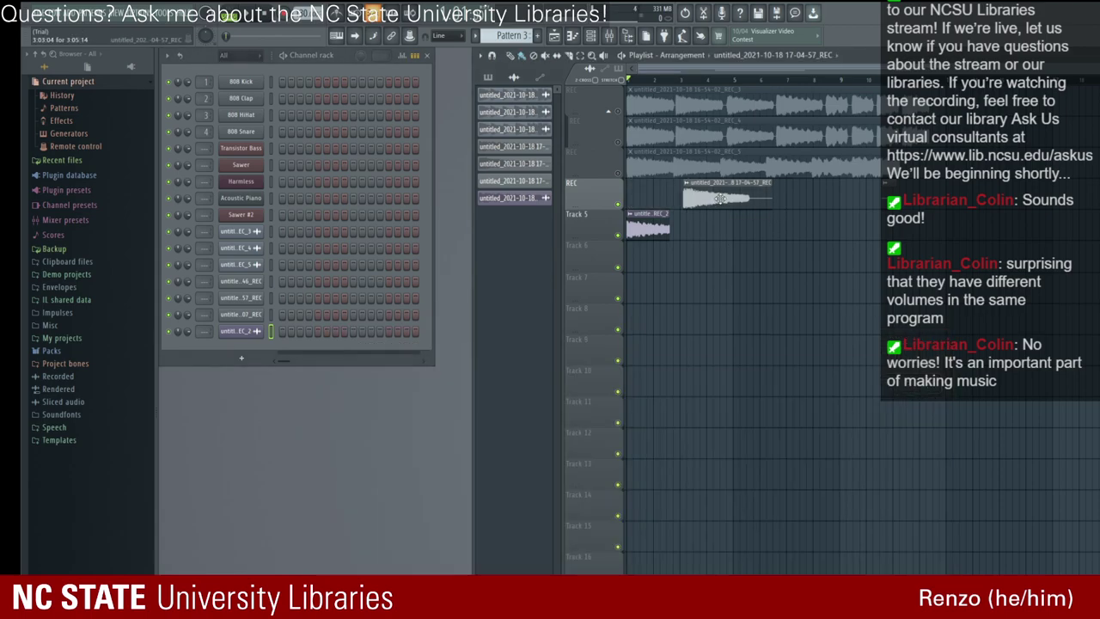
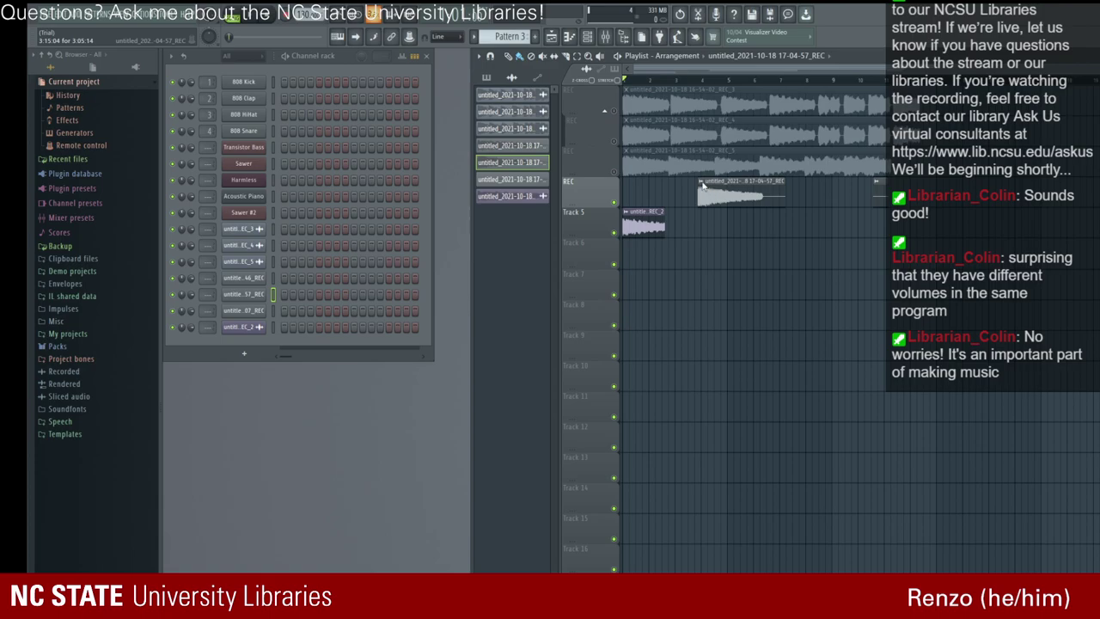
# Step: Open the second chord take, 17-04-57, in Edison, select about its first 4 seconds and listen to the selection
pyautogui.hotkey('ctrl', 'e')
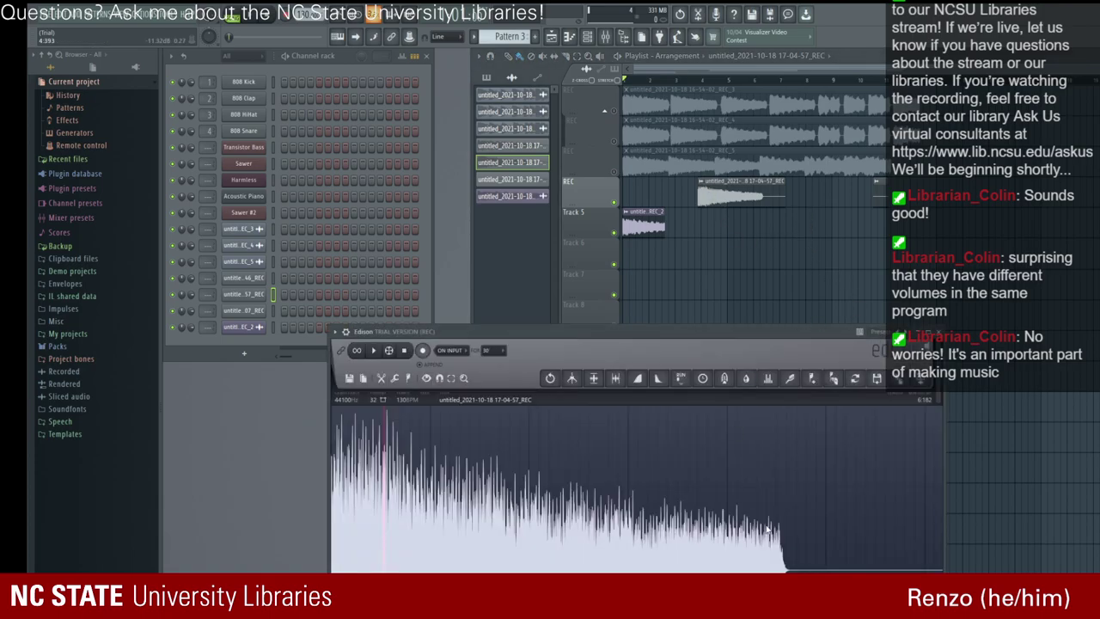
pyautogui.moveTo(336, 444); pyautogui.dragTo(360, 450)
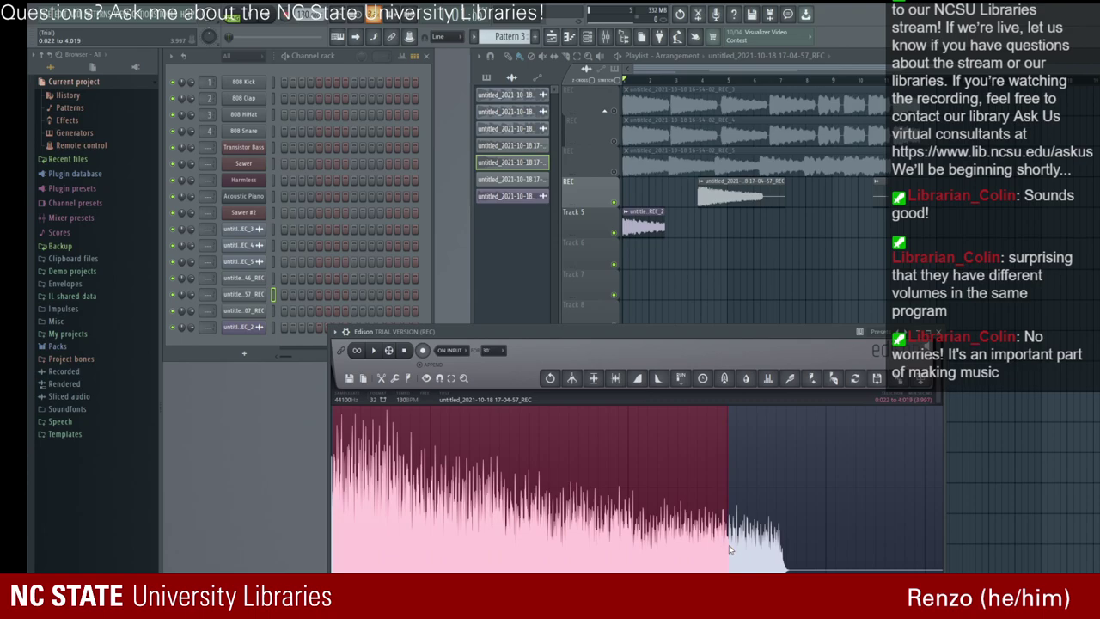
pyautogui.moveTo(728, 545); pyautogui.dragTo(348, 553)
pyautogui.click(376, 354)
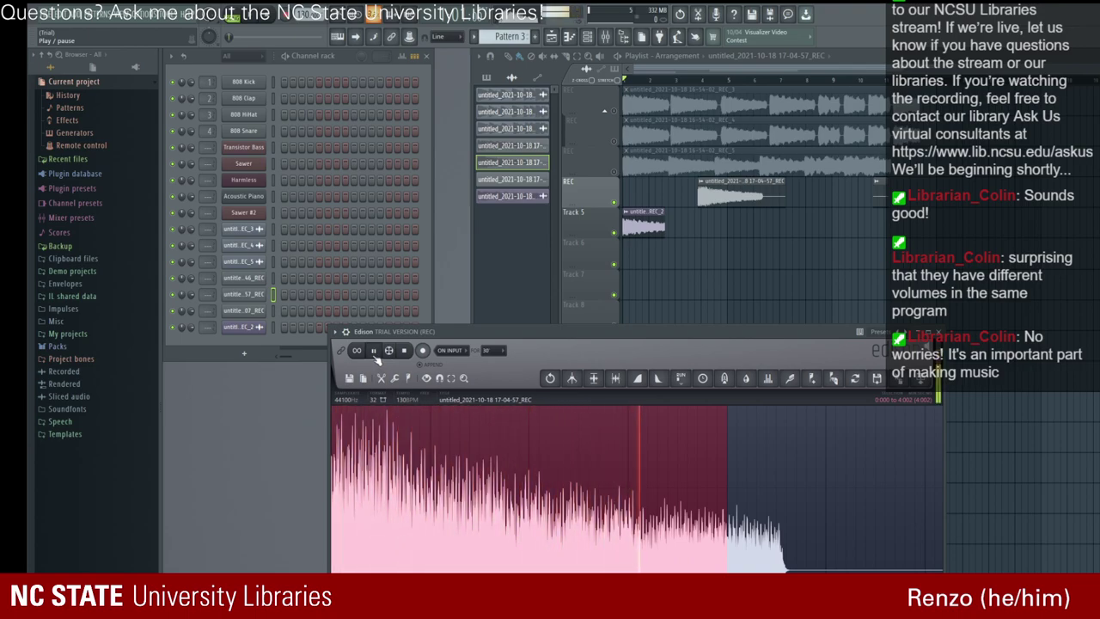
pyautogui.click(375, 358)
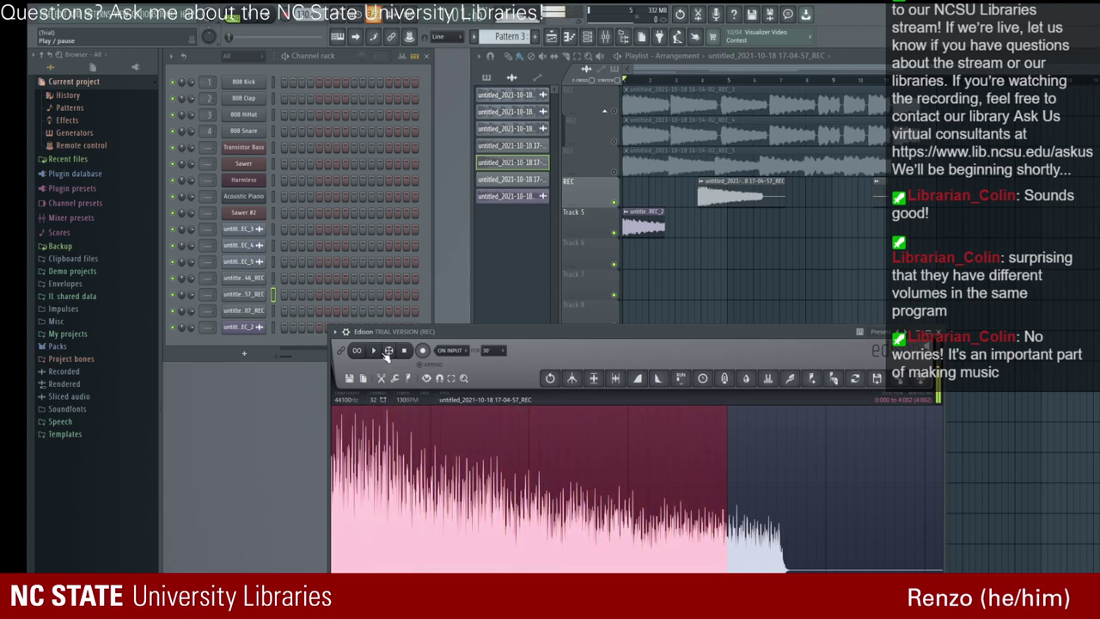
pyautogui.click(378, 354)
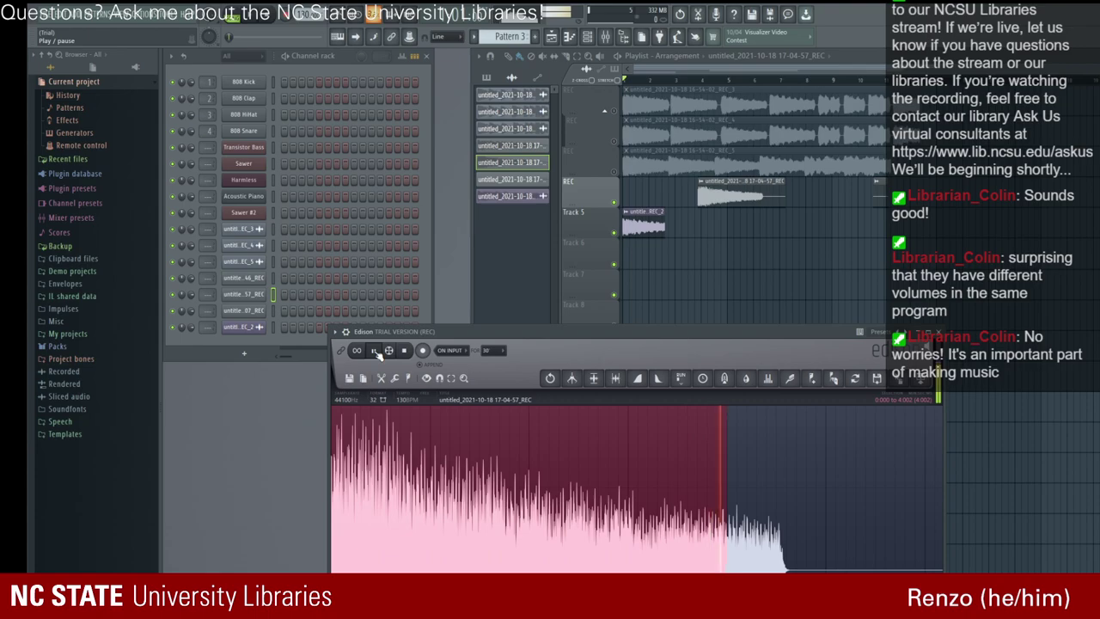
pyautogui.click(378, 354)
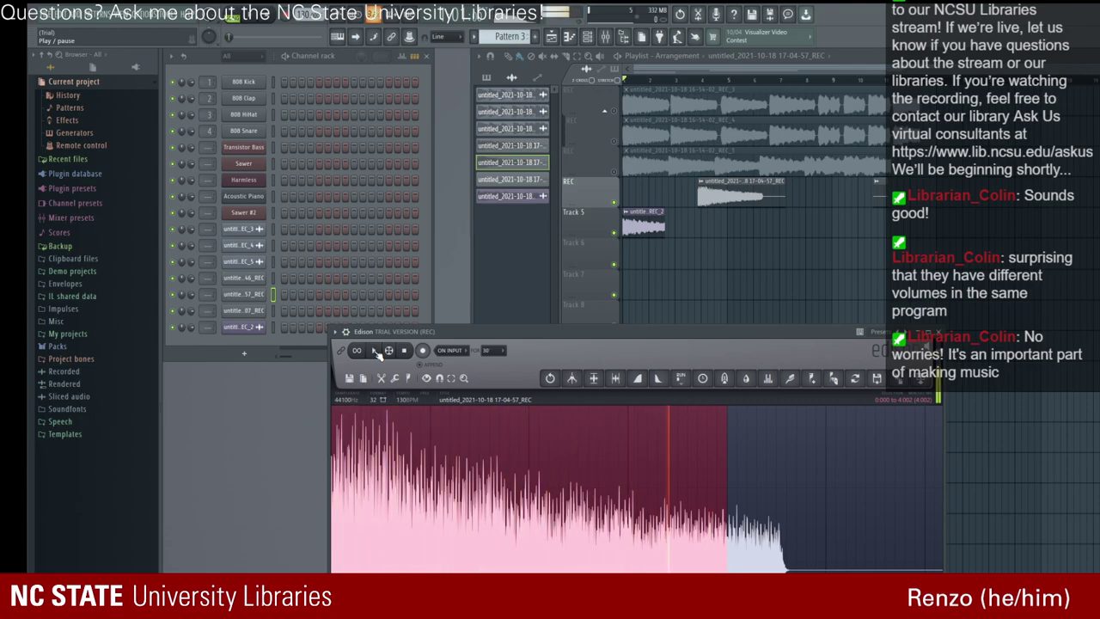
pyautogui.click(379, 354)
# Step: Cut everything after 3 seconds from the second take in Edison
pyautogui.keyDown('shift'); pyautogui.click(627, 479); pyautogui.keyUp('shift')
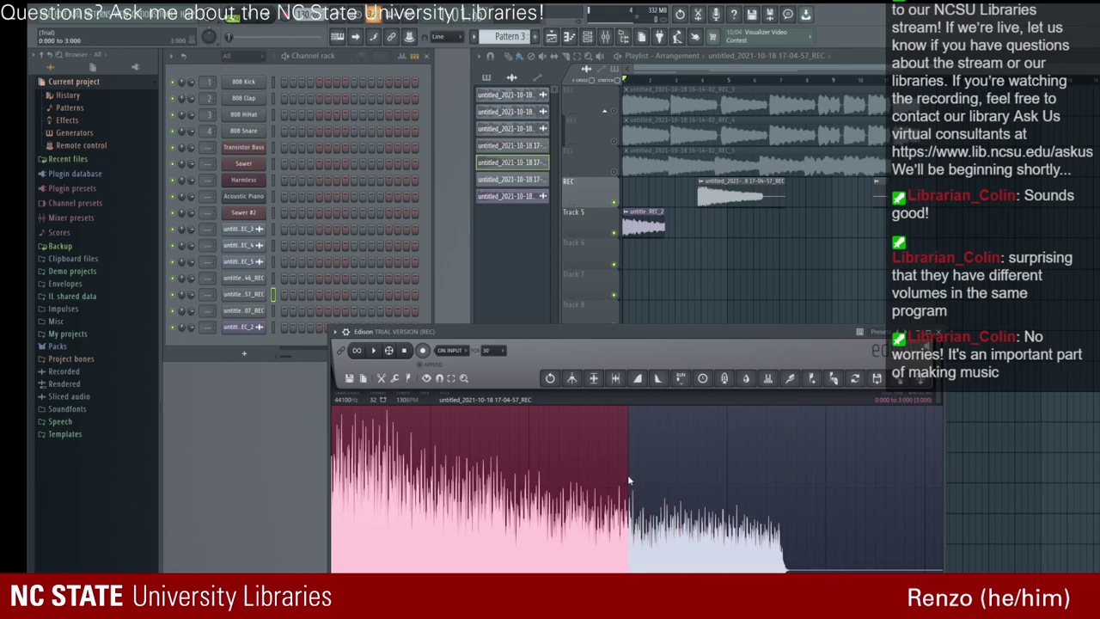
pyautogui.keyDown('shift'); pyautogui.click(567, 501); pyautogui.keyUp('shift')
pyautogui.doubleClick(568, 545)
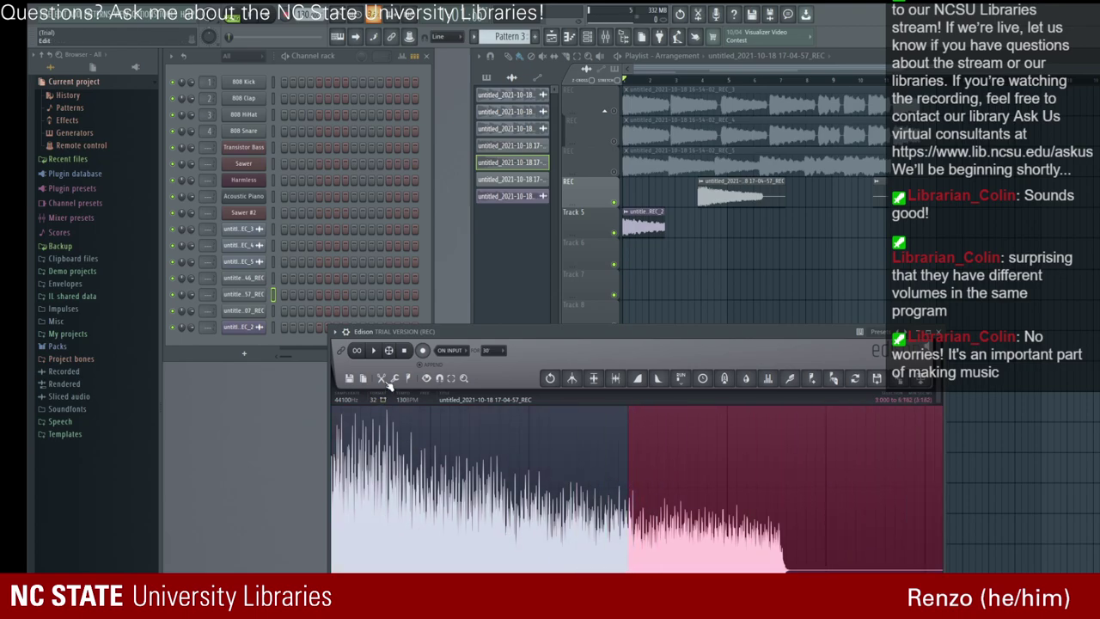
pyautogui.press('Delete')
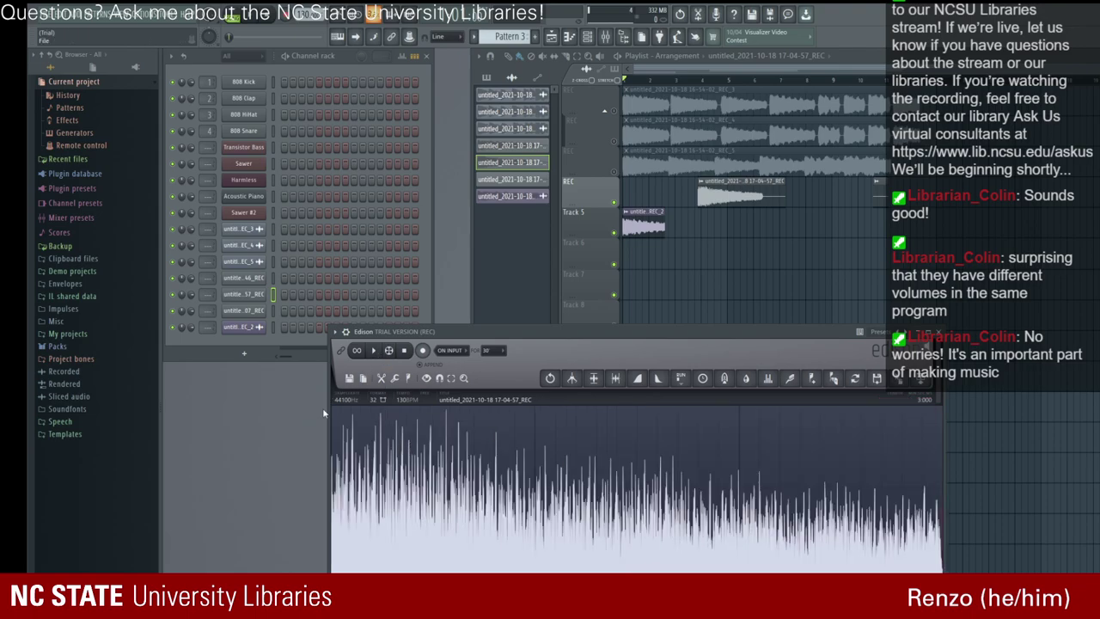
# Step: Place the trimmed second take on Track 6 directly after the Track 5 clip and erase the raw recordings from the REC track
pyautogui.click(921, 379)
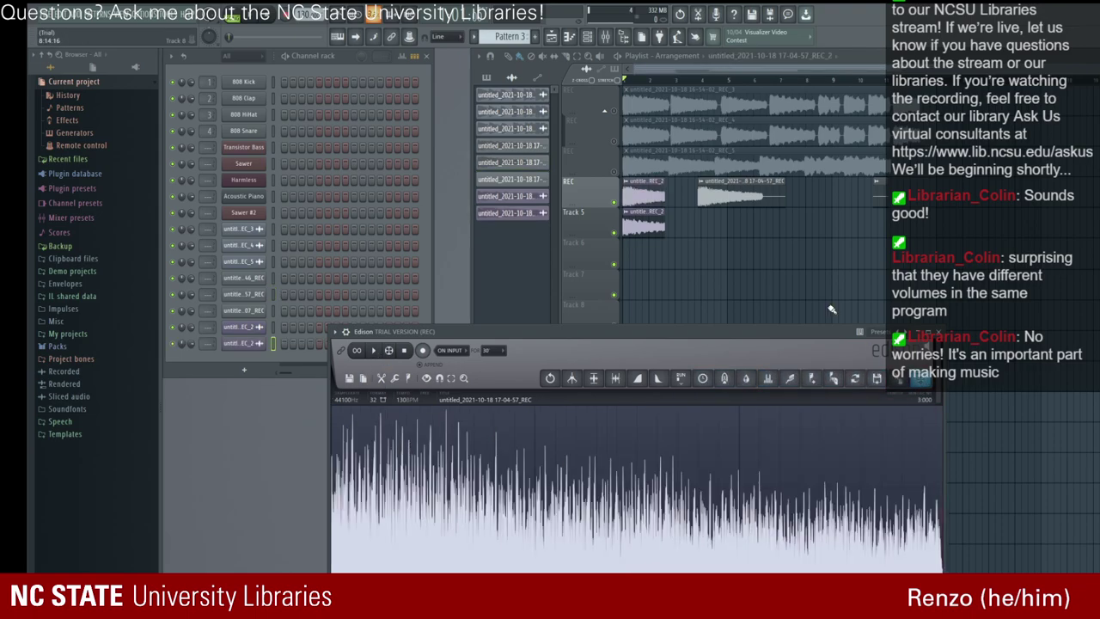
pyautogui.moveTo(645, 187); pyautogui.dragTo(688, 251)
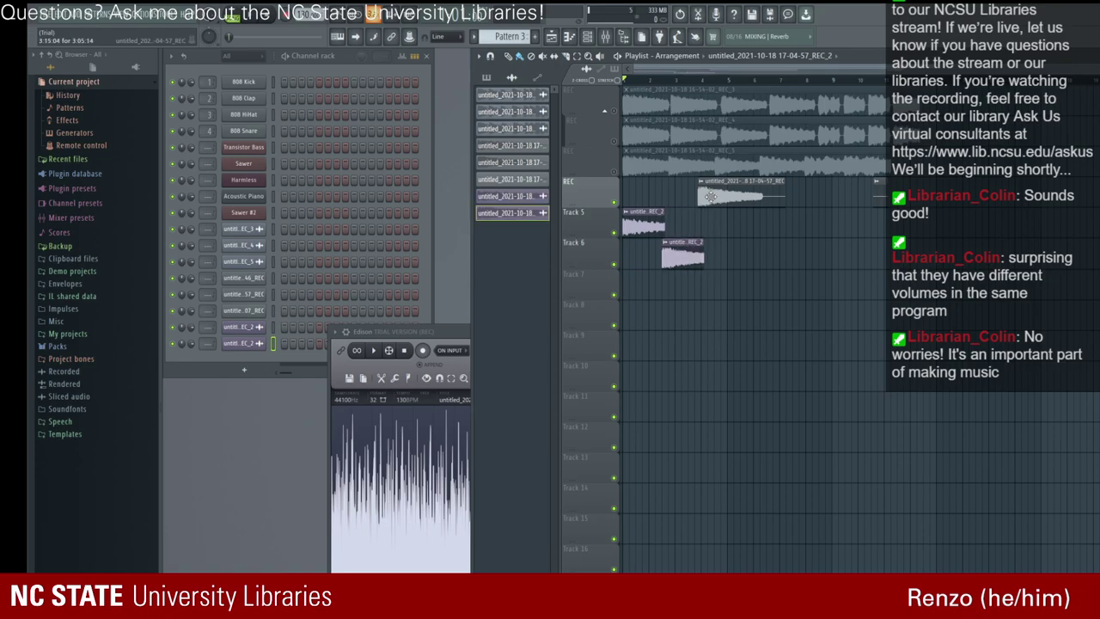
pyautogui.moveTo(712, 196); pyautogui.dragTo(882, 196)
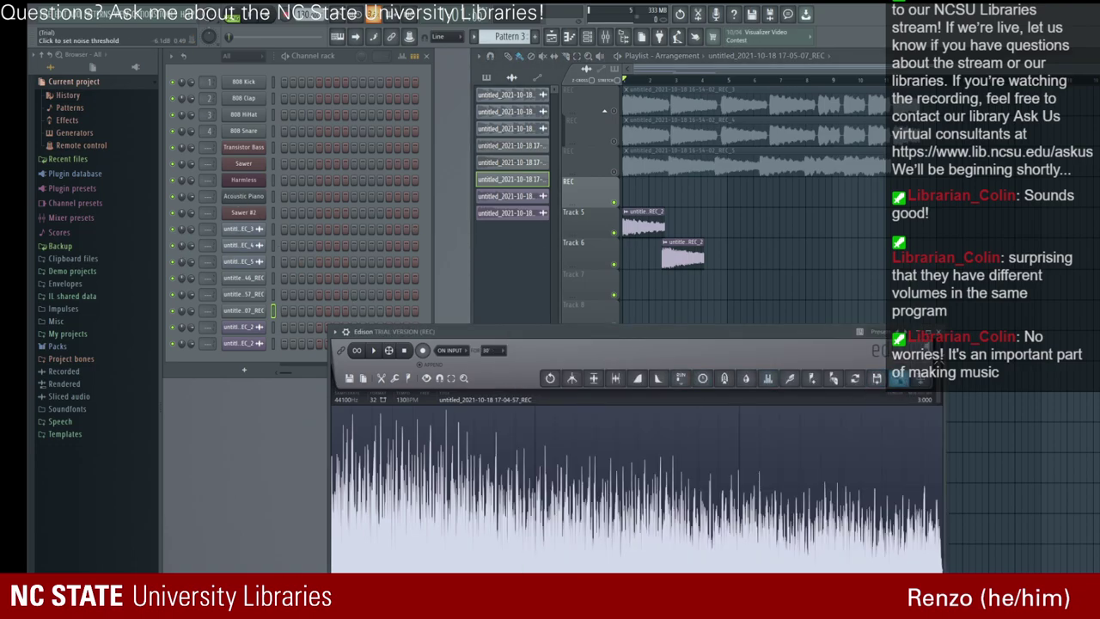
pyautogui.press('Escape')
# Step: Try the Sawer #2 sound and then Harmless, closing both instruments and leaving Harmless as the active channel
pyautogui.click(243, 212)
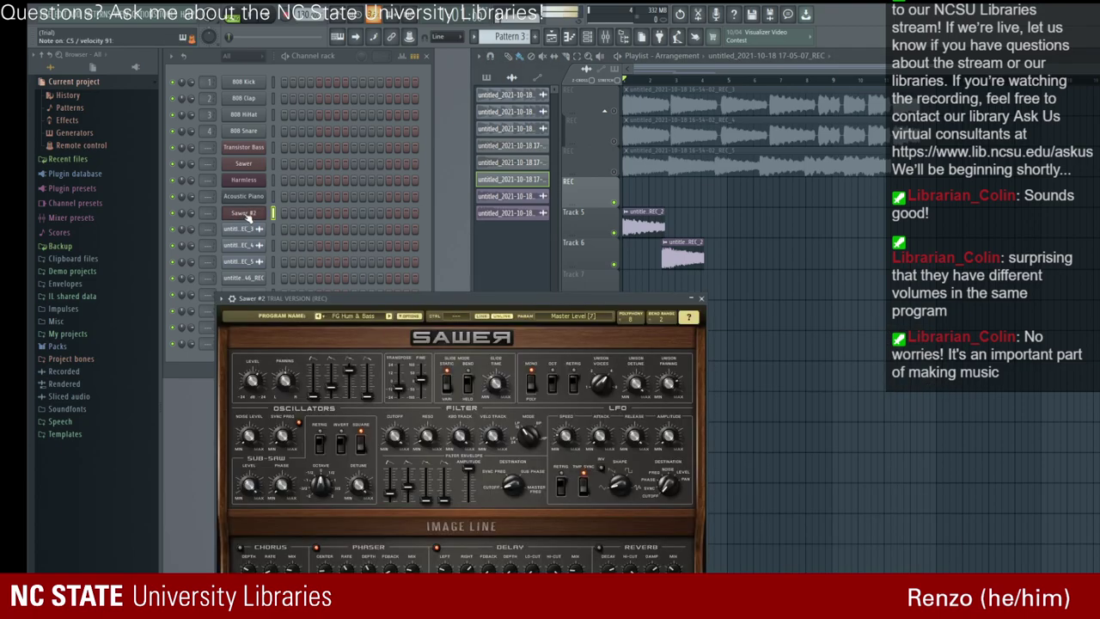
pyautogui.click(702, 297)
pyautogui.click(243, 180)
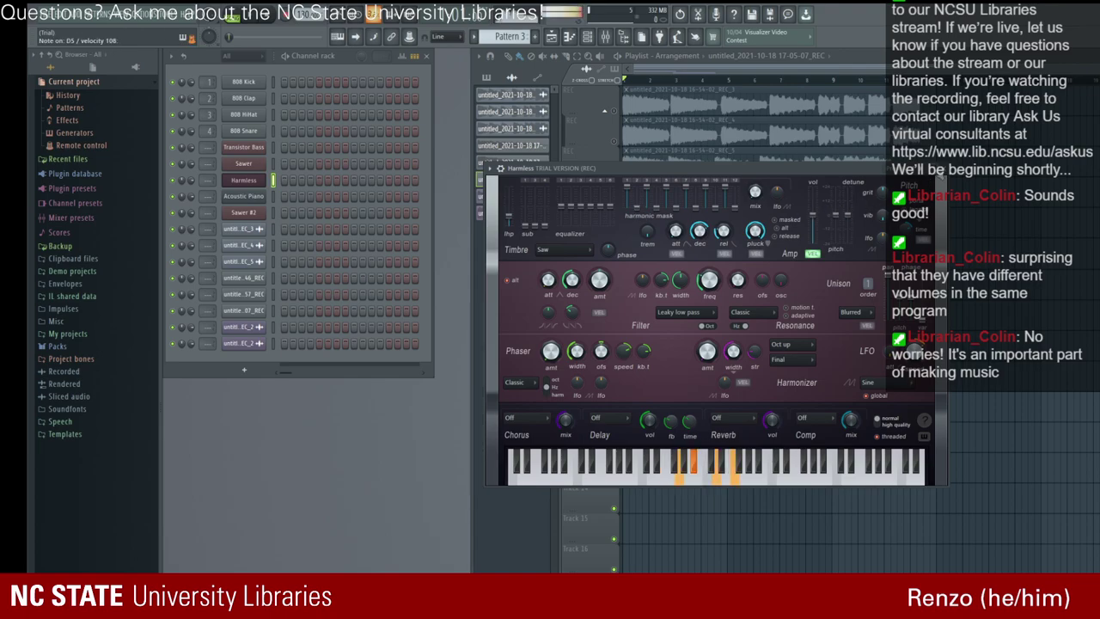
pyautogui.click(940, 168)
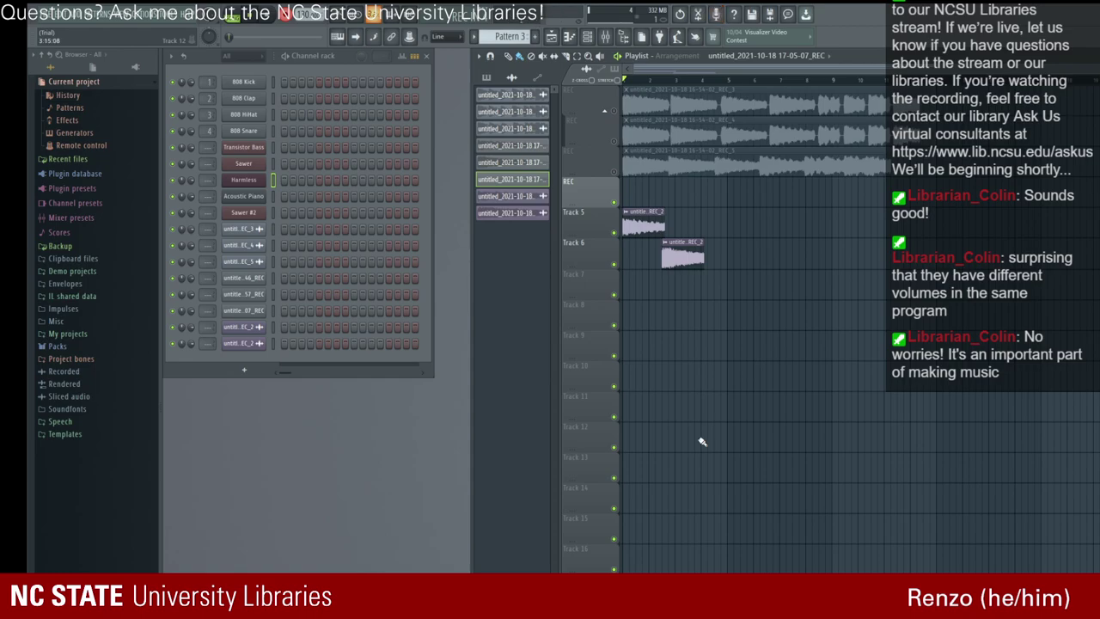
# Step: Record another Harmless chord take from the song start and remove its clip from the playlist
pyautogui.press('space')
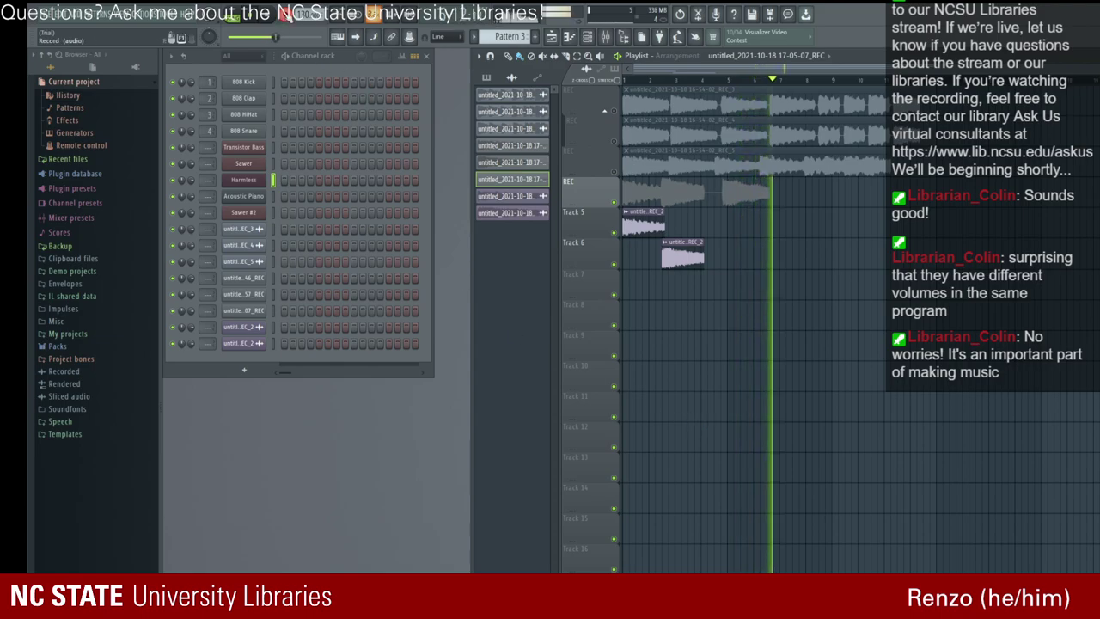
pyautogui.click(286, 15)
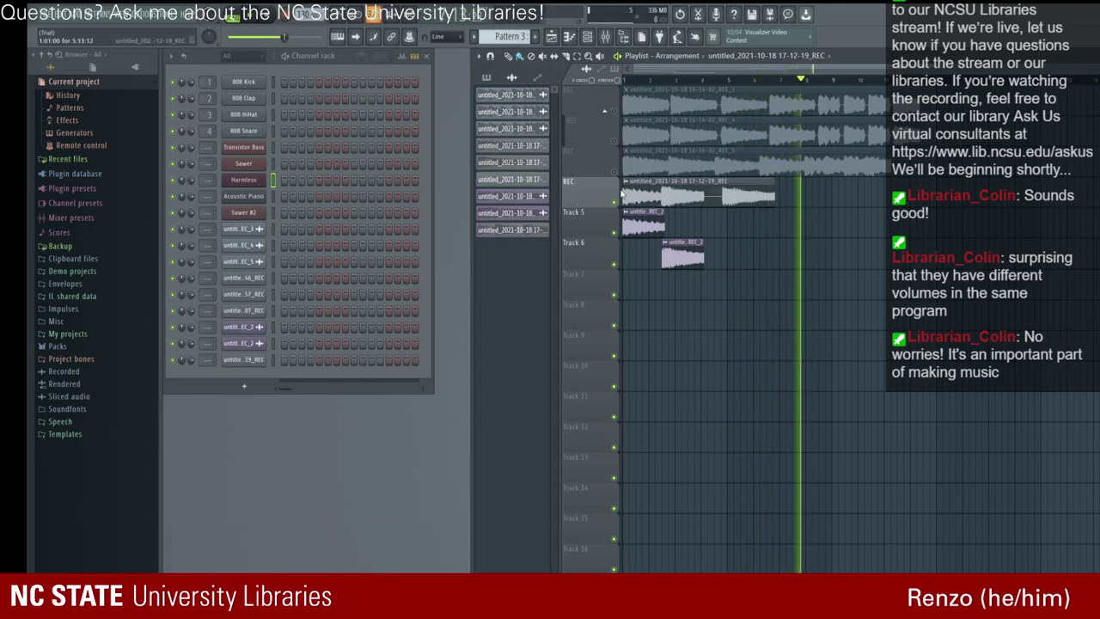
pyautogui.click(282, 23)
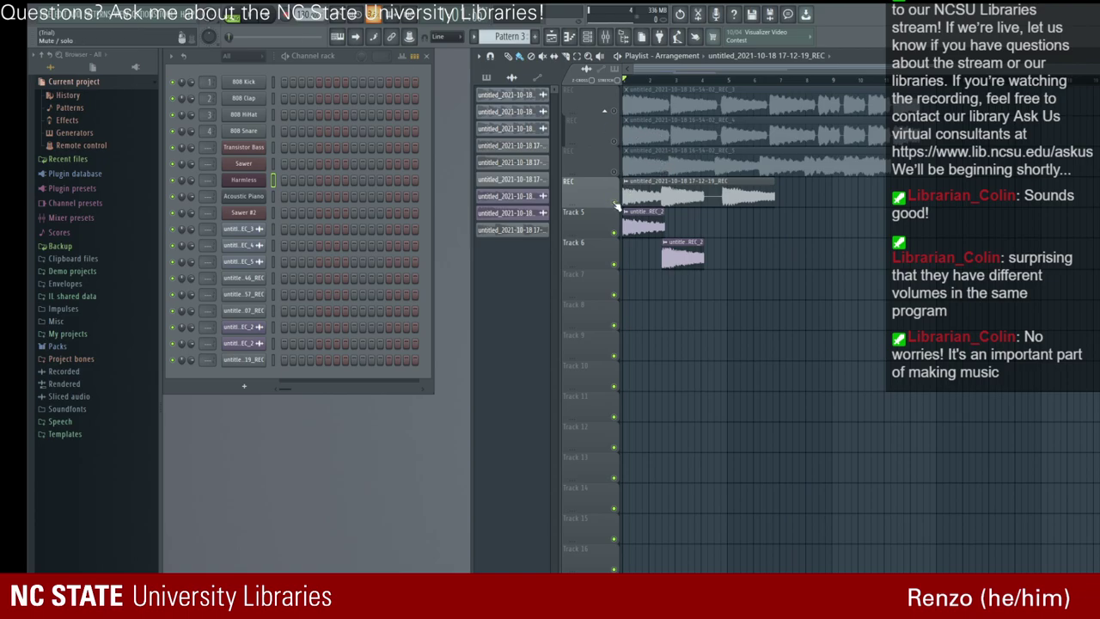
pyautogui.rightClick(649, 201)
# Step: Mute the empty REC track and Tracks 5 and 6 in the playlist
pyautogui.click(616, 205)
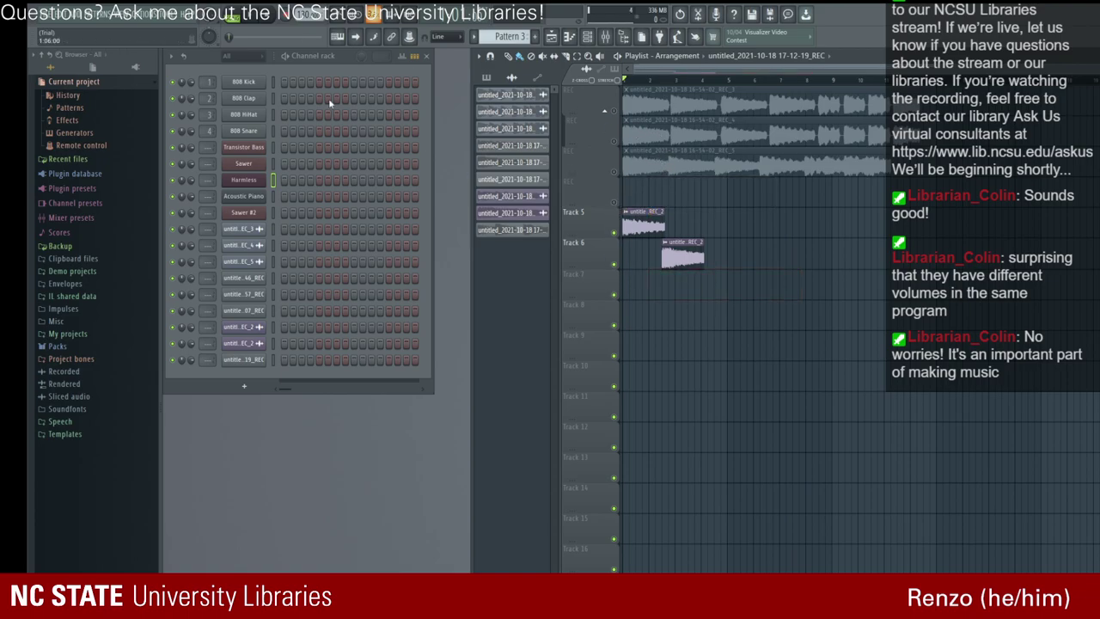
pyautogui.click(615, 263)
pyautogui.click(616, 234)
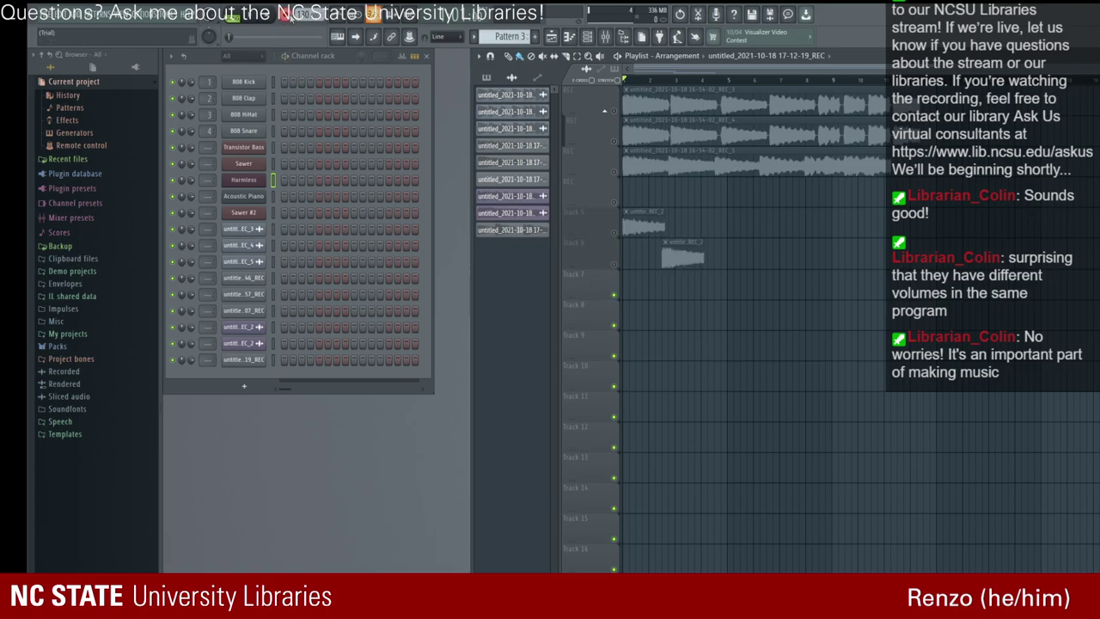
# Step: Record a new four-chord Harmless take from the song start and move its clip down to the start of Track 7
pyautogui.press('space')
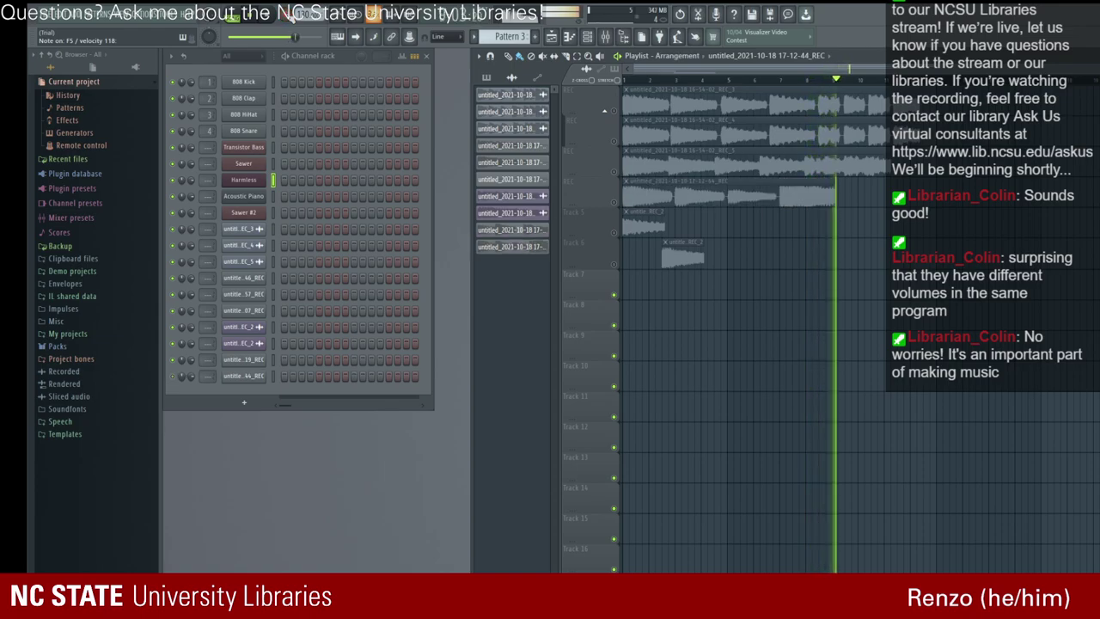
pyautogui.press('space')
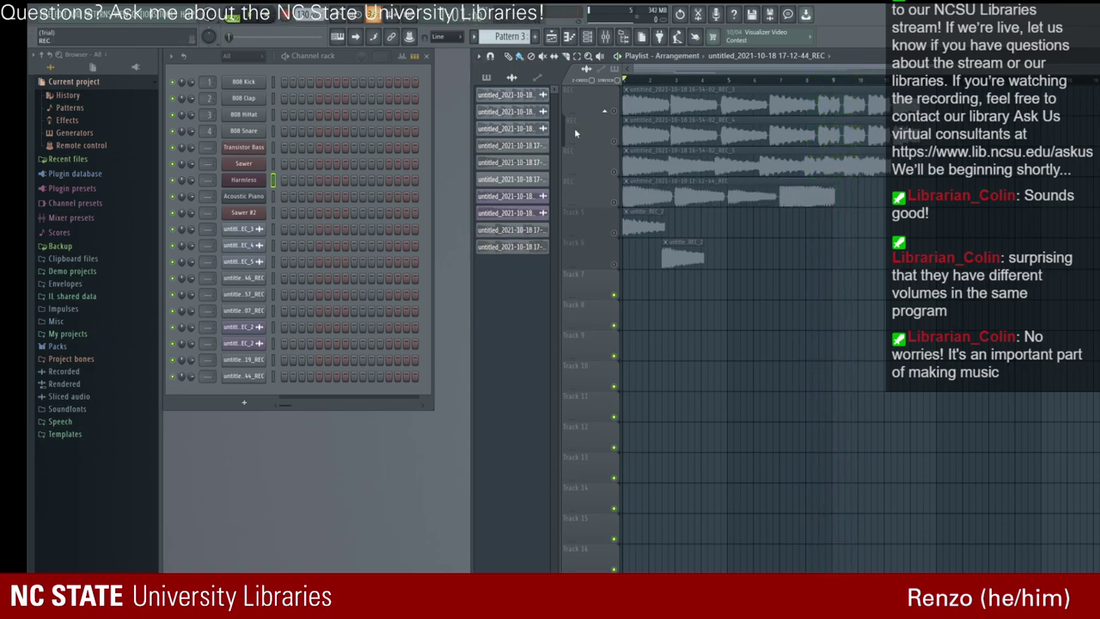
pyautogui.moveTo(630, 187); pyautogui.dragTo(623, 273)
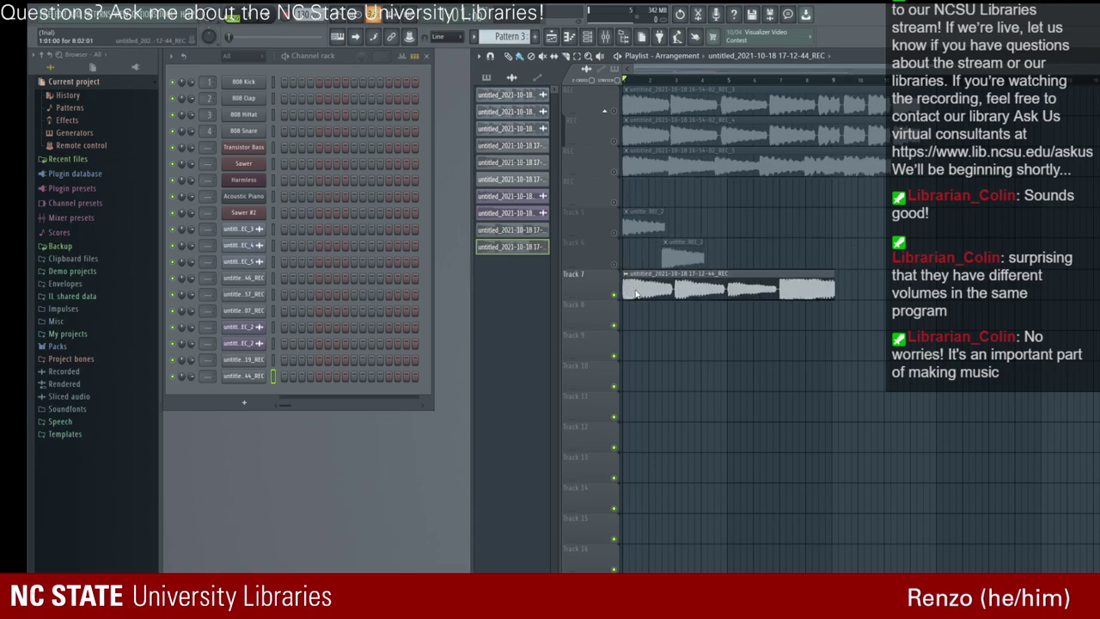
# Step: Open the Track 7 recording in Edison and play it through to compare its chords
pyautogui.doubleClick(729, 303)
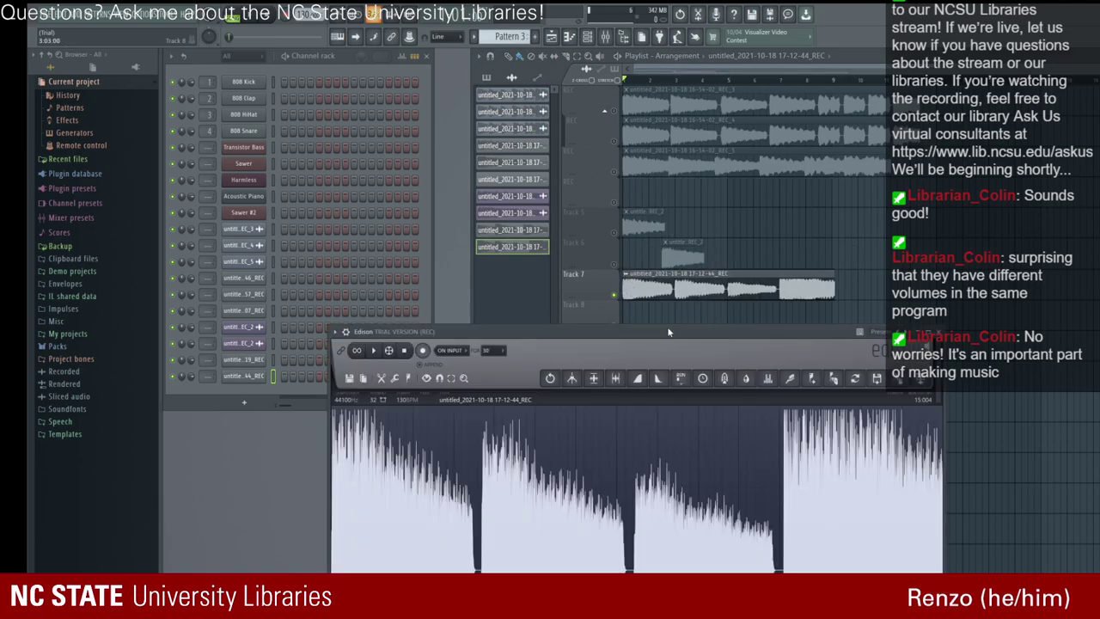
pyautogui.click(371, 351)
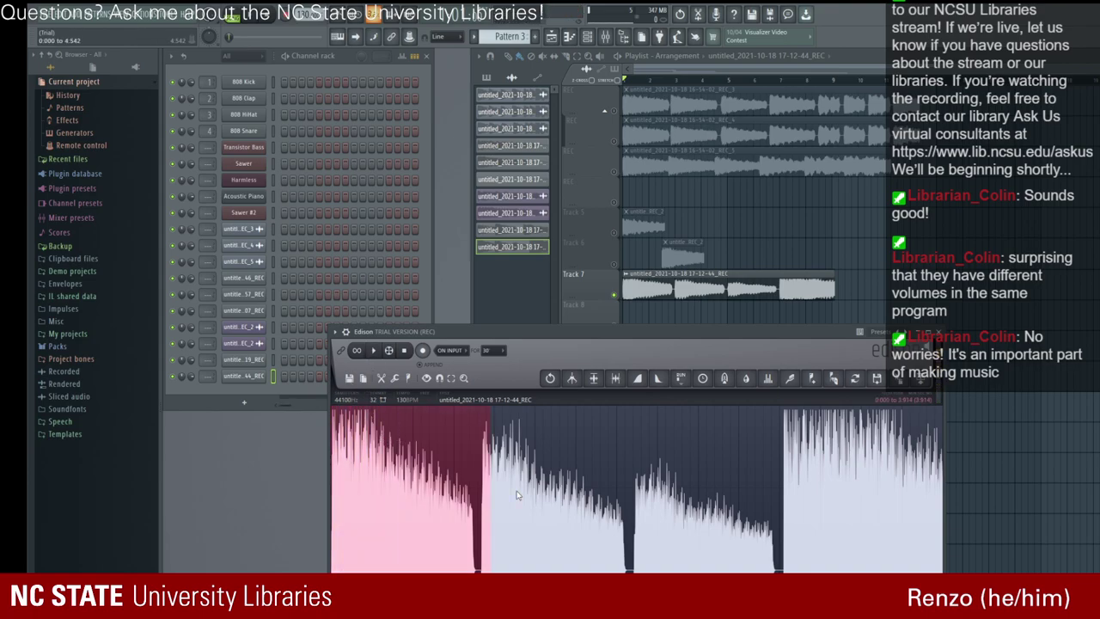
pyautogui.click(373, 351)
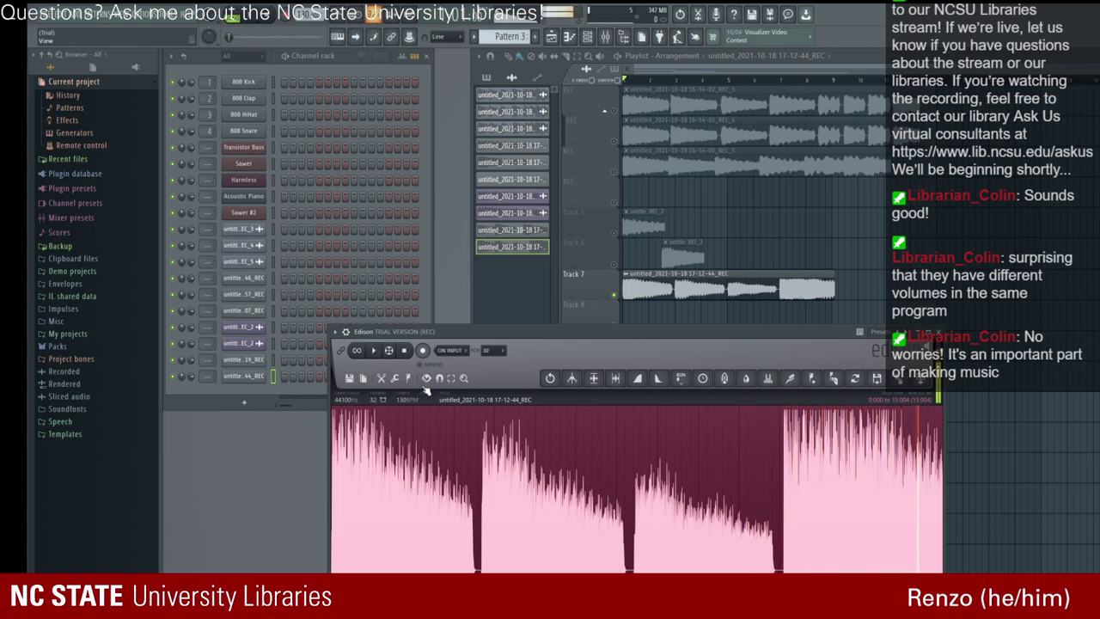
pyautogui.click(492, 456)
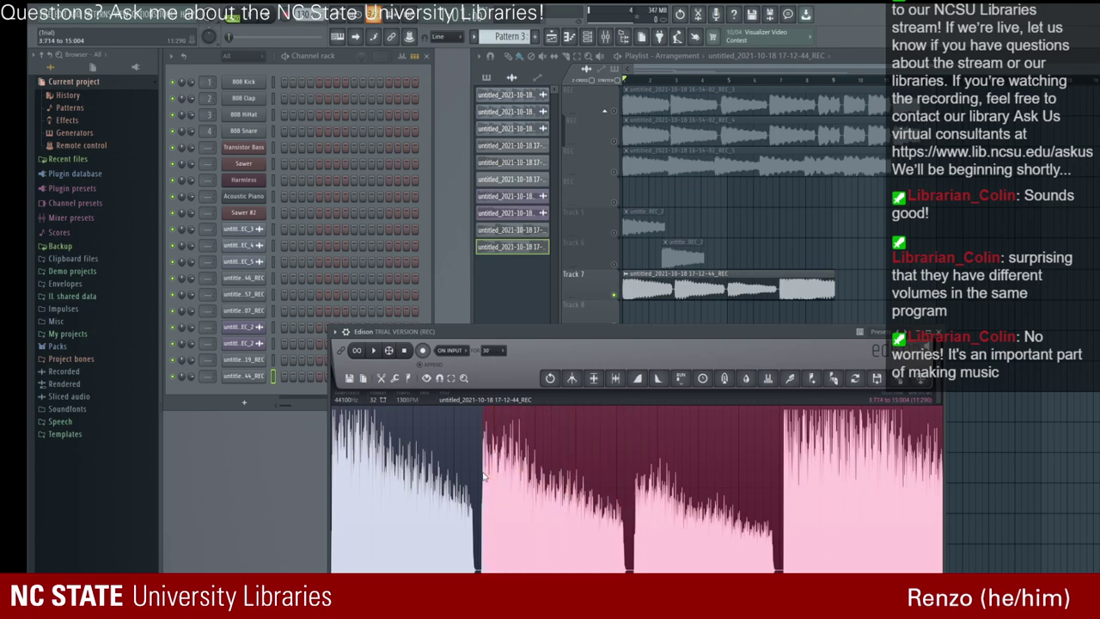
# Step: Trim the recording in Edison to its second chord by deleting the first chord and everything after the second
pyautogui.moveTo(484, 476); pyautogui.dragTo(689, 532)
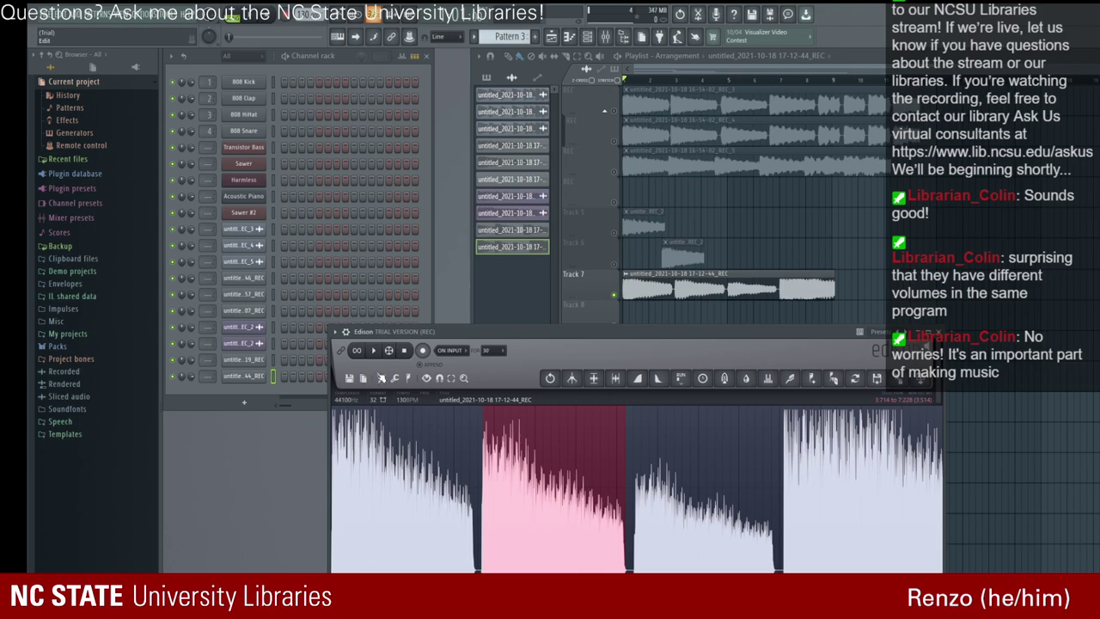
pyautogui.click(375, 352)
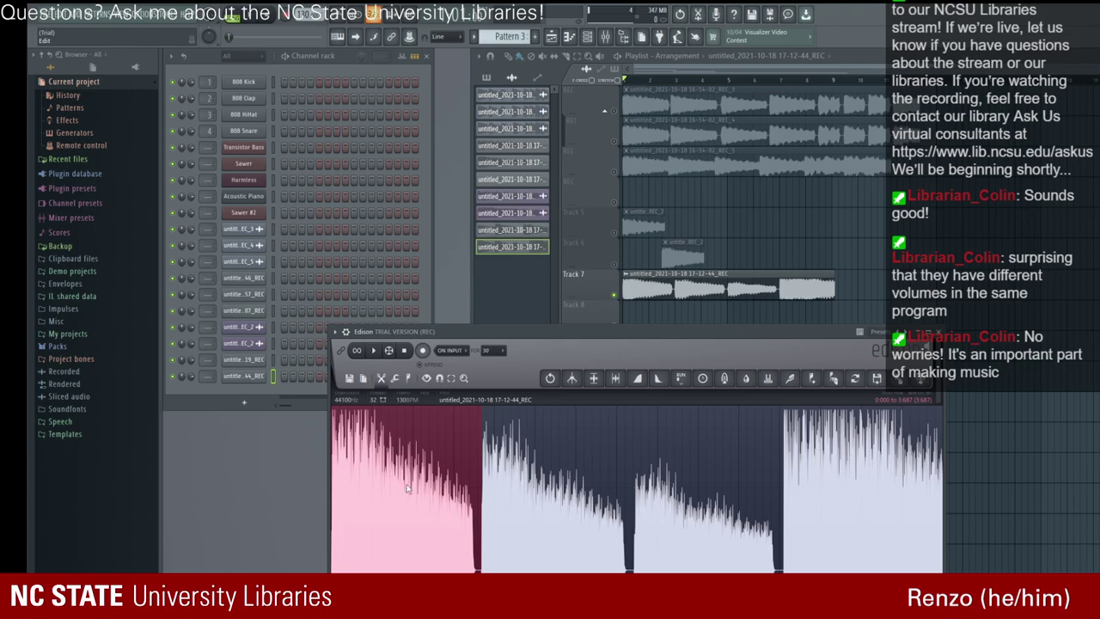
pyautogui.press('Delete')
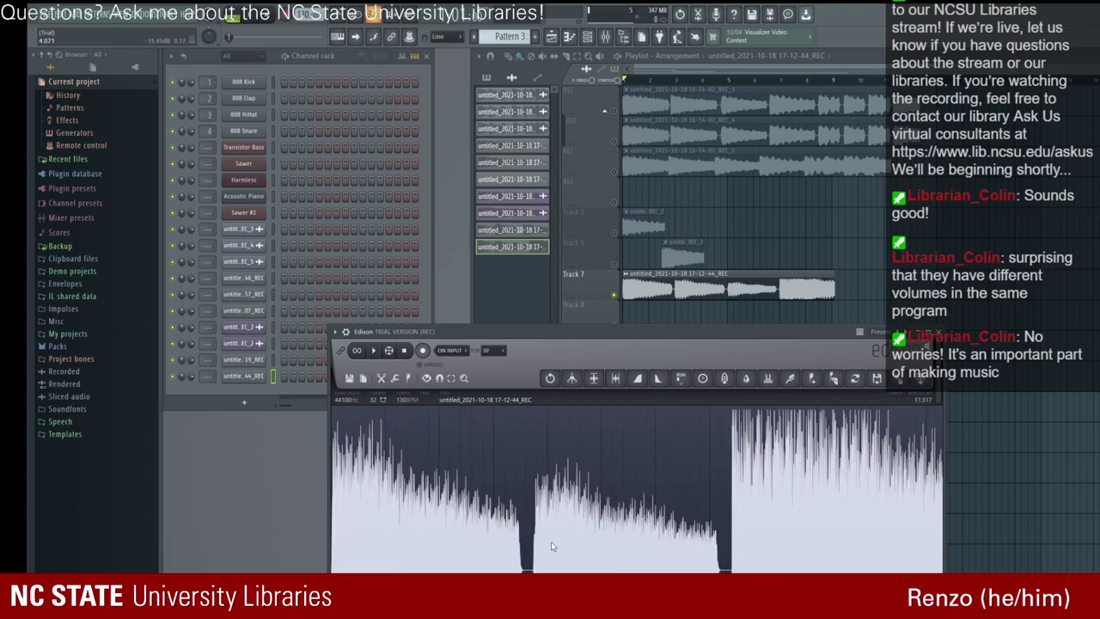
pyautogui.moveTo(522, 545); pyautogui.dragTo(942, 541)
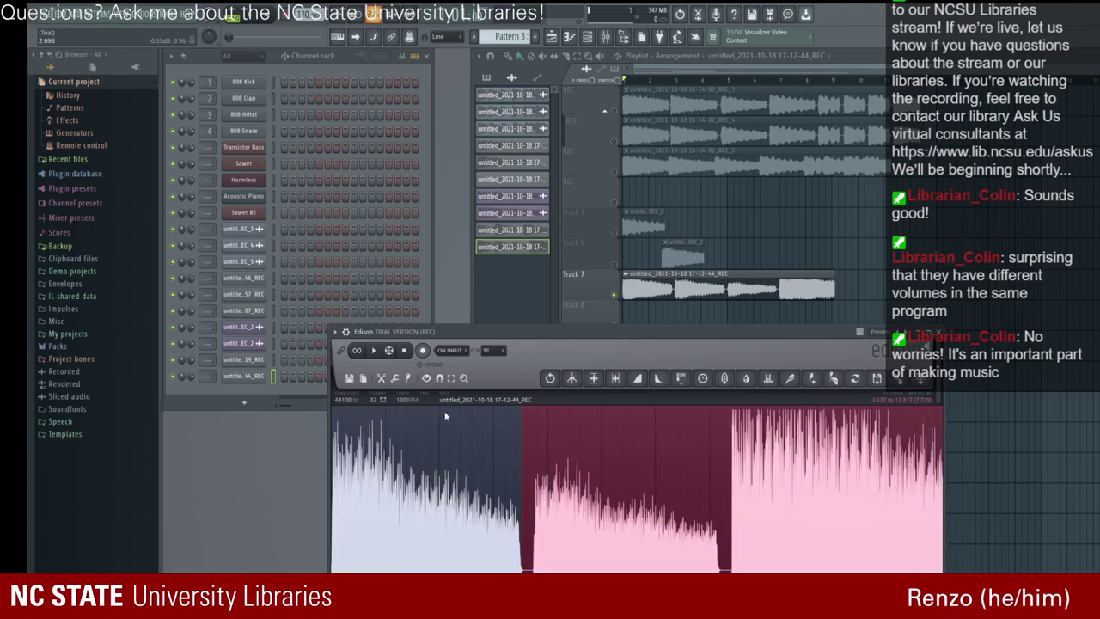
pyautogui.press('Delete')
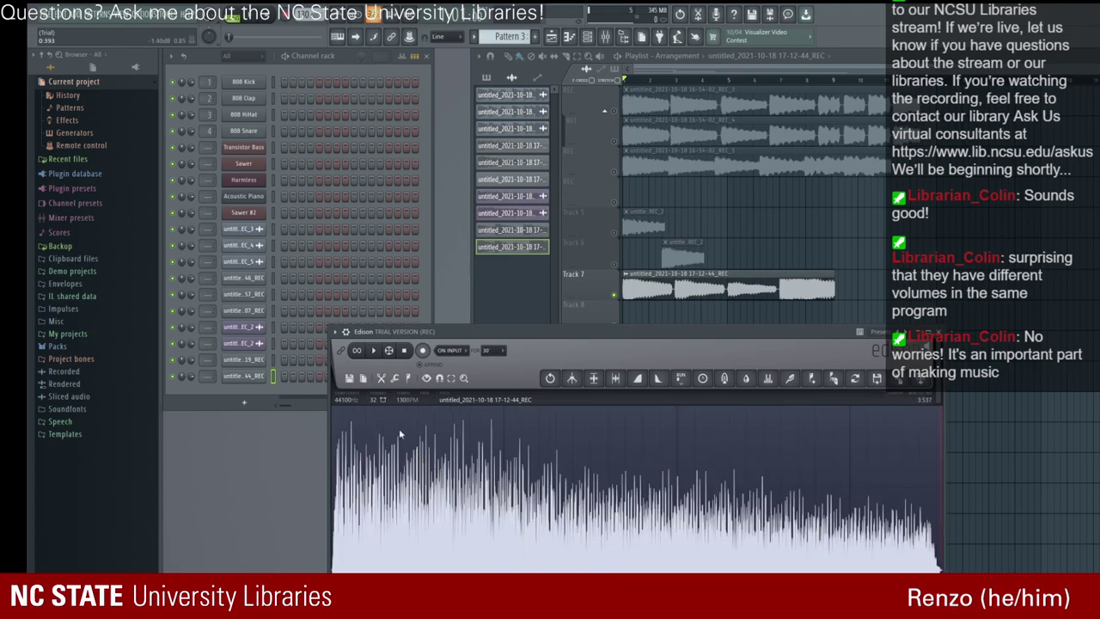
# Step: Select the entire trimmed chord in Edison and listen to it
pyautogui.hotkey('ctrl', 'a')
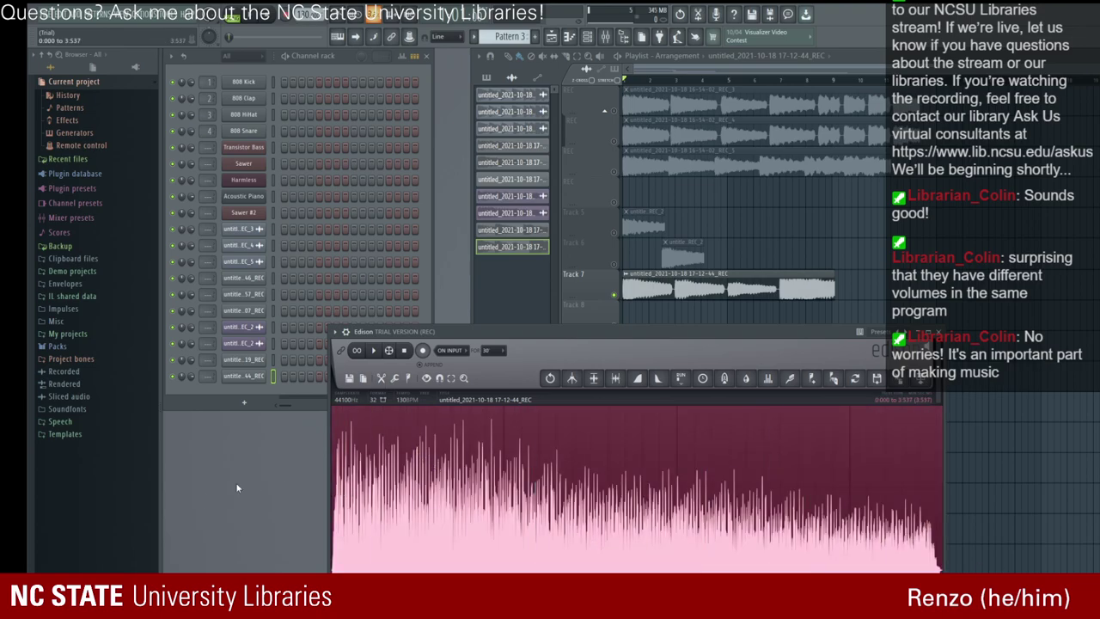
pyautogui.click(376, 350)
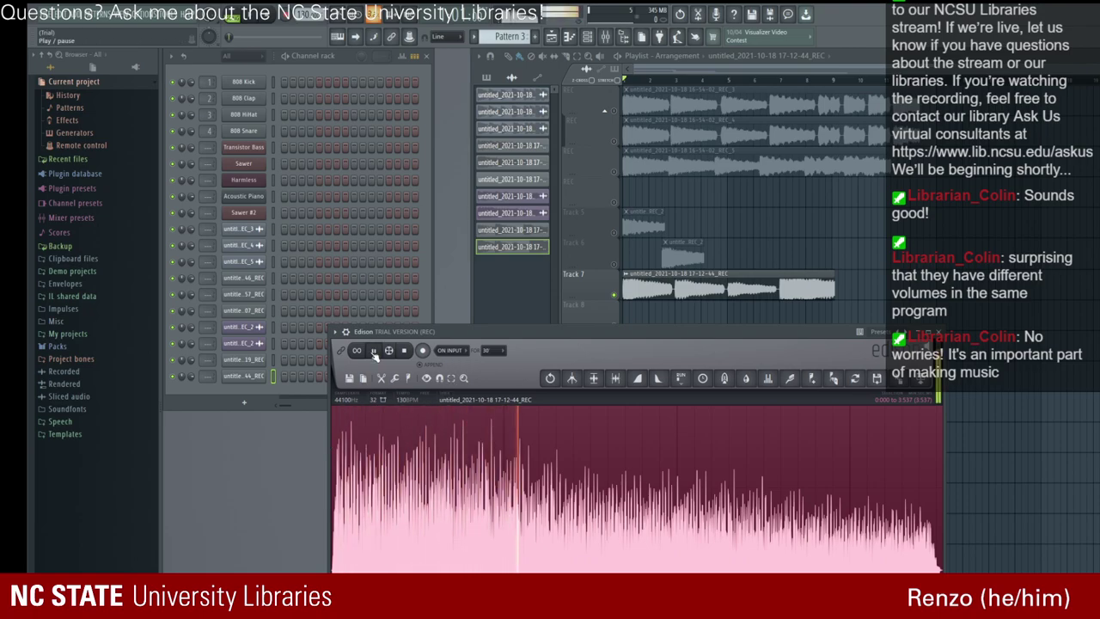
pyautogui.click(374, 353)
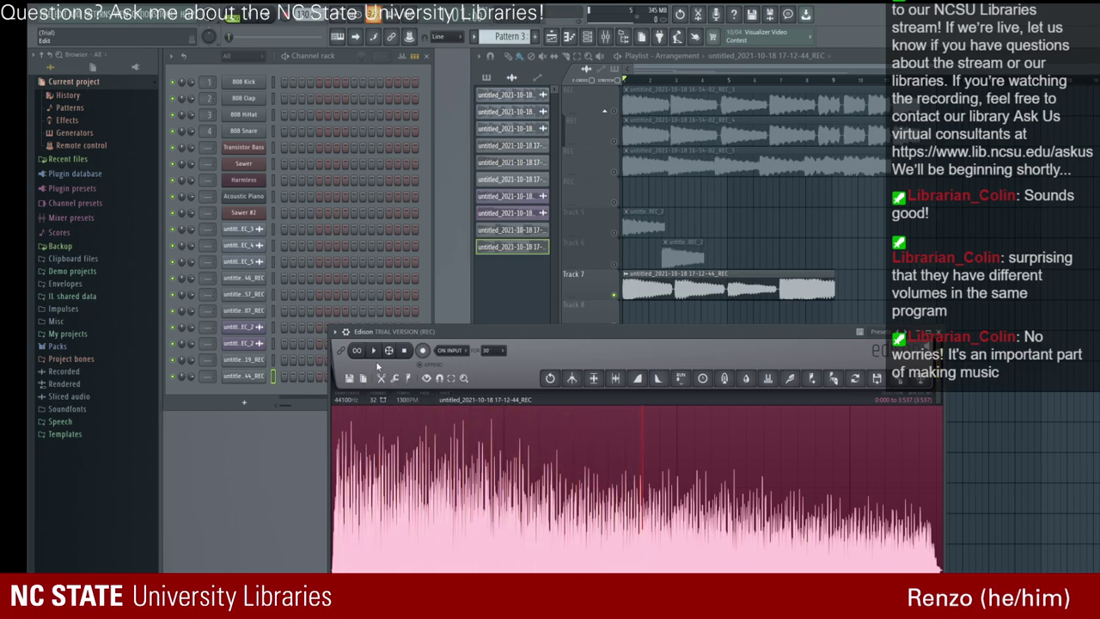
pyautogui.click(378, 360)
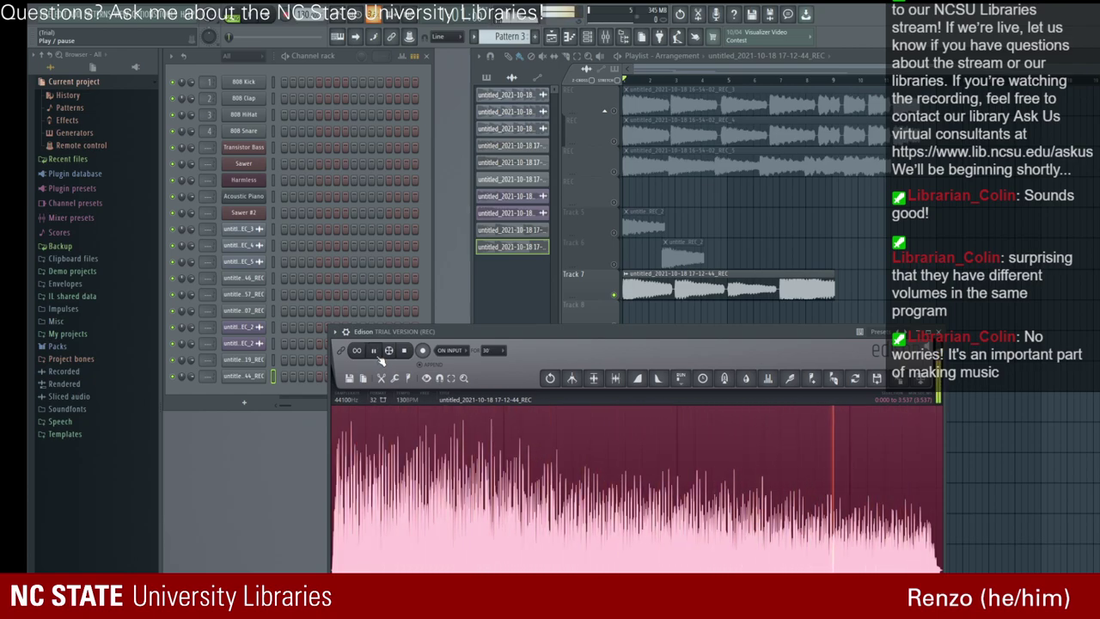
pyautogui.click(379, 356)
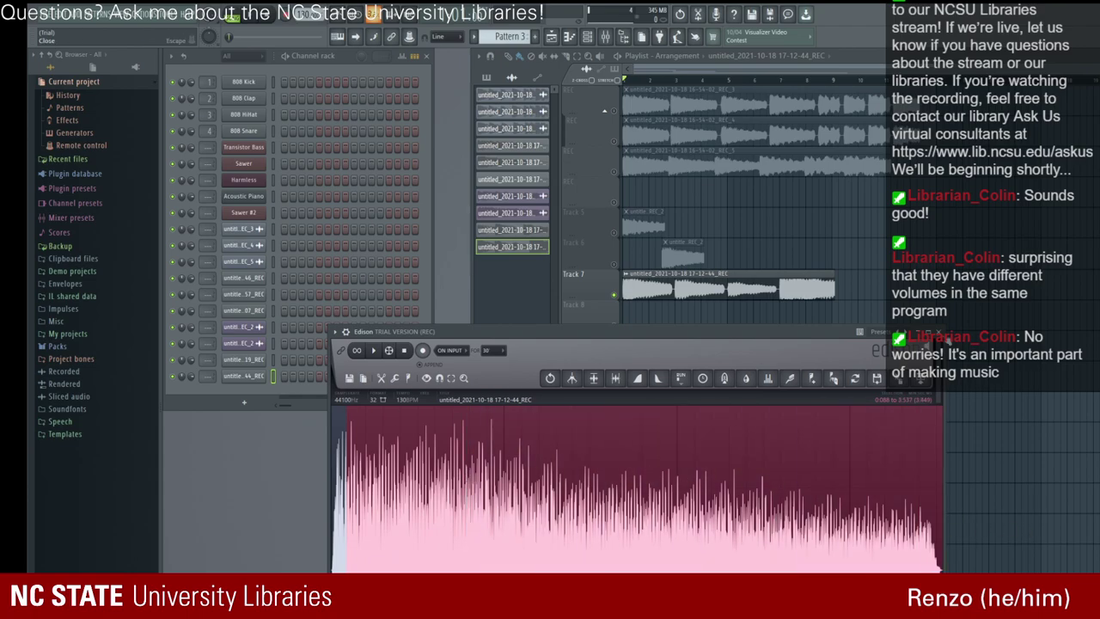
# Step: Send the trimmed chord from Edison to the playlist, erase the raw Track 7 recording and shift the Track 6 clip onto Track 5
pyautogui.moveTo(351, 537); pyautogui.dragTo(303, 524)
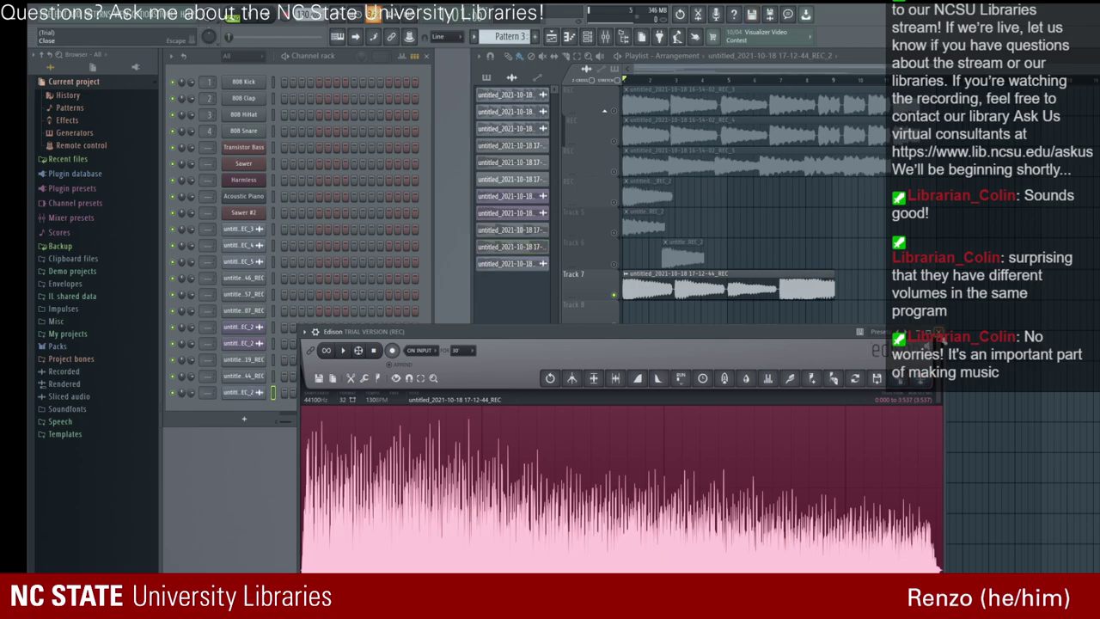
pyautogui.click(935, 332)
pyautogui.moveTo(651, 196); pyautogui.dragTo(692, 226)
pyautogui.rightClick(752, 281)
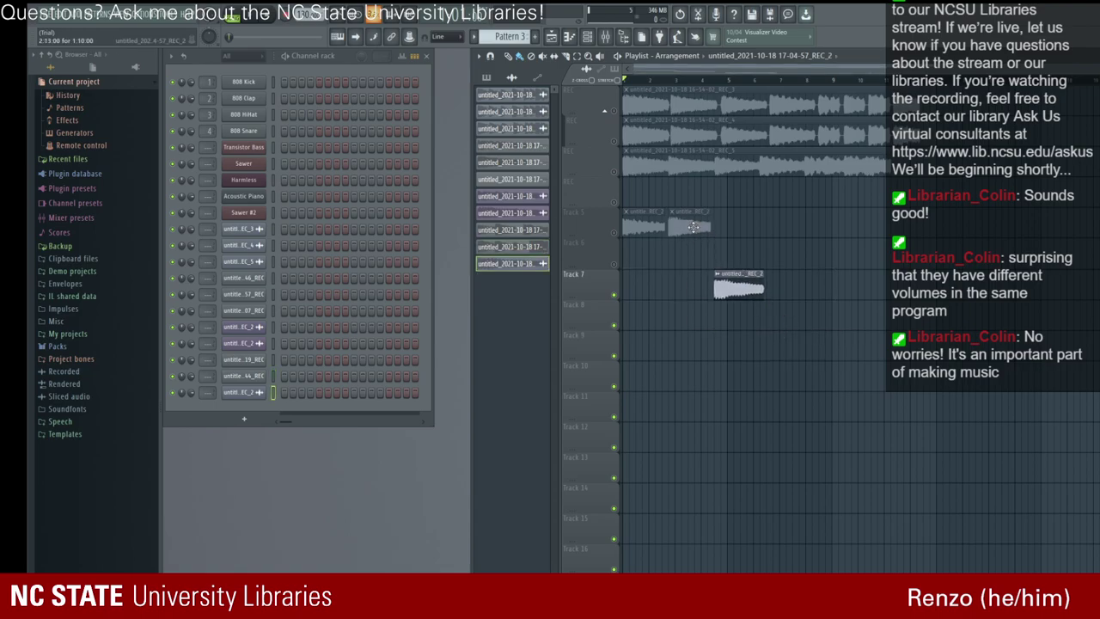
# Step: Unmute Track 5, place the trimmed third take after the two clips there and play the sequence
pyautogui.click(614, 232)
pyautogui.moveTo(740, 282); pyautogui.dragTo(741, 220)
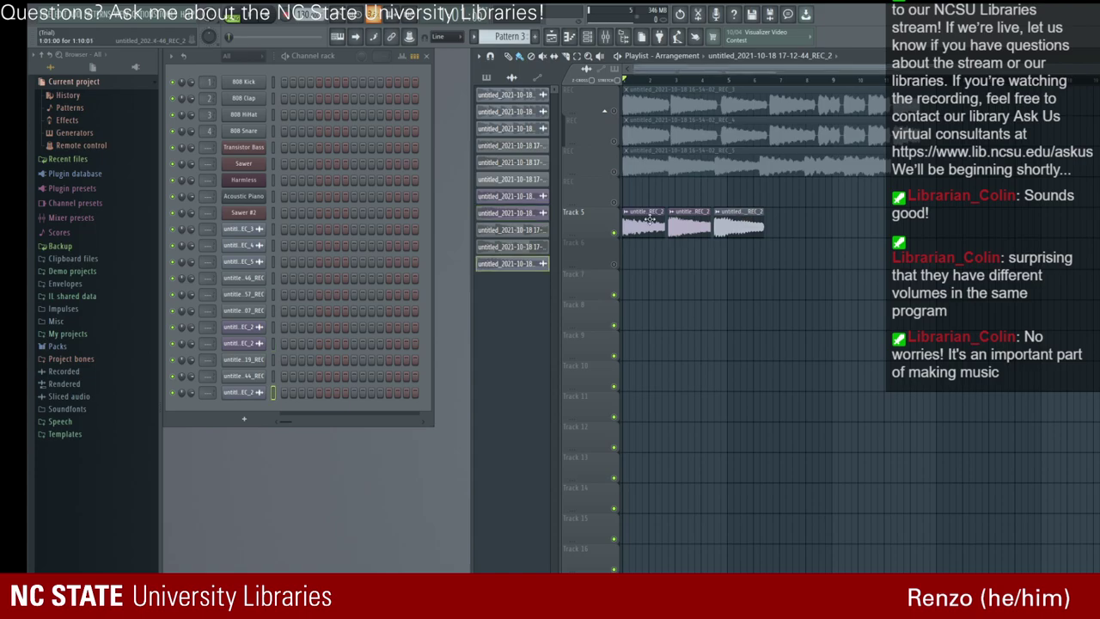
pyautogui.click(259, 17)
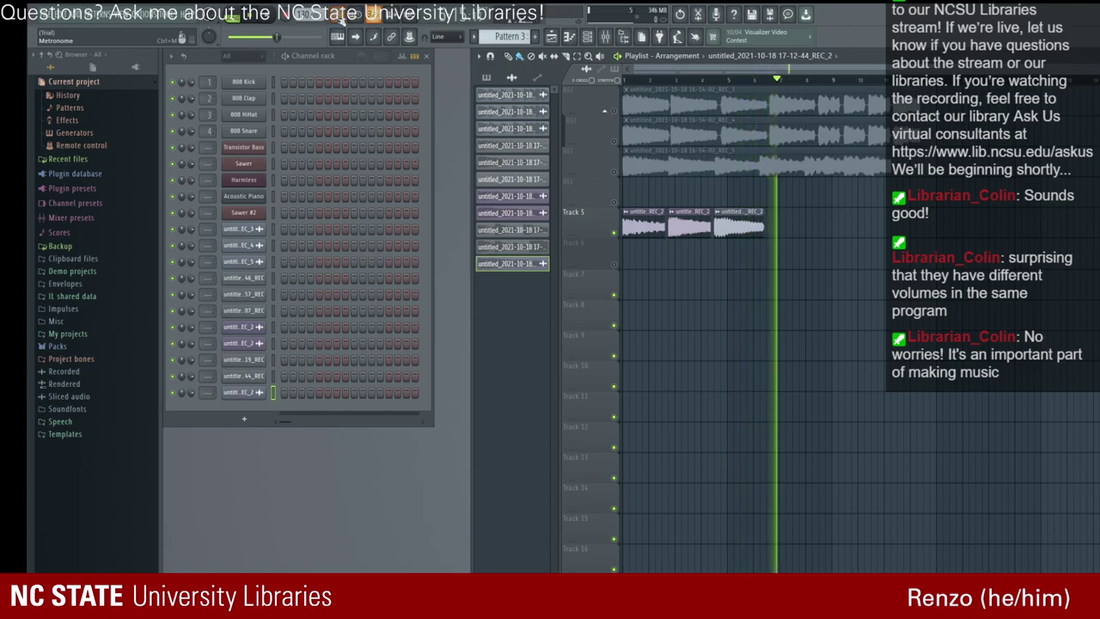
pyautogui.press('space')
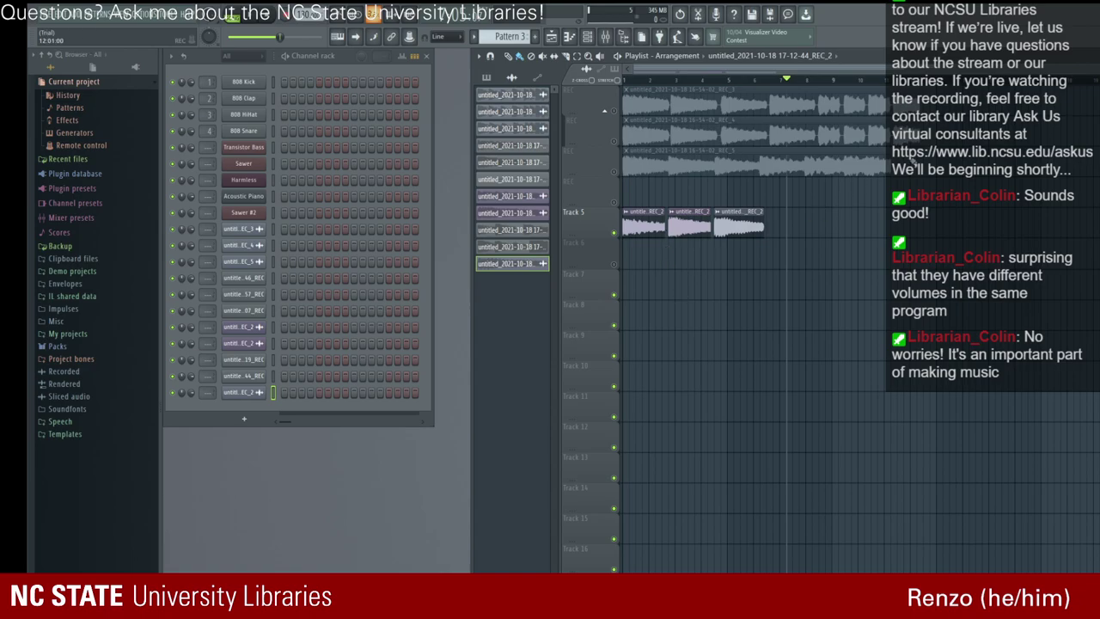
# Step: Stagger the second take on Track 6 and the third on Track 7, each following the previous clip, and play the arrangement
pyautogui.moveTo(687, 225); pyautogui.dragTo(677, 276)
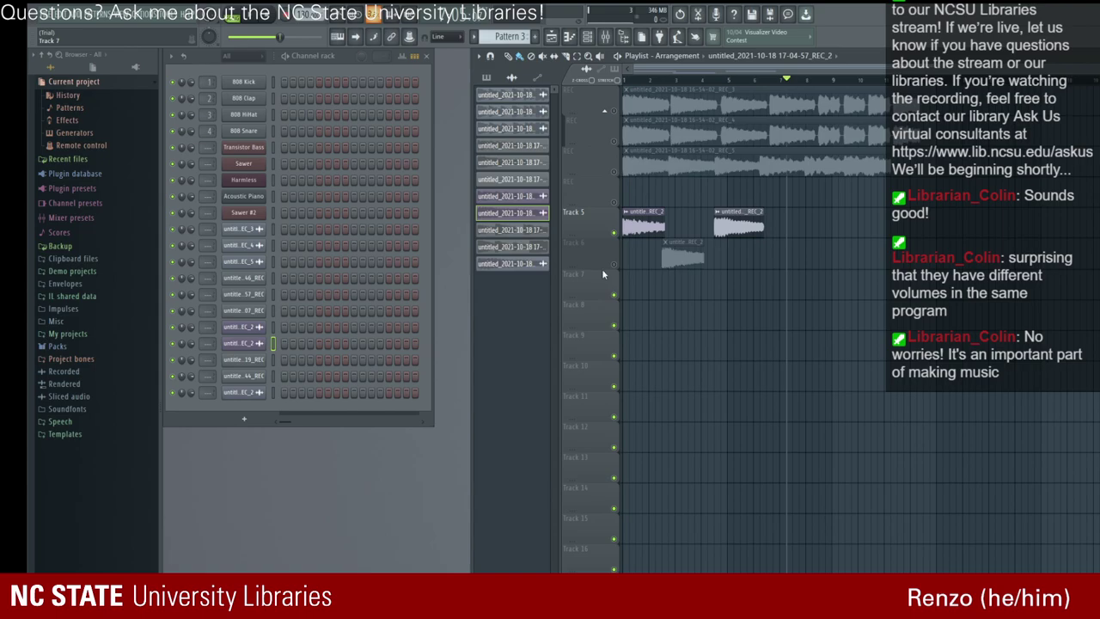
pyautogui.moveTo(719, 228); pyautogui.dragTo(720, 298)
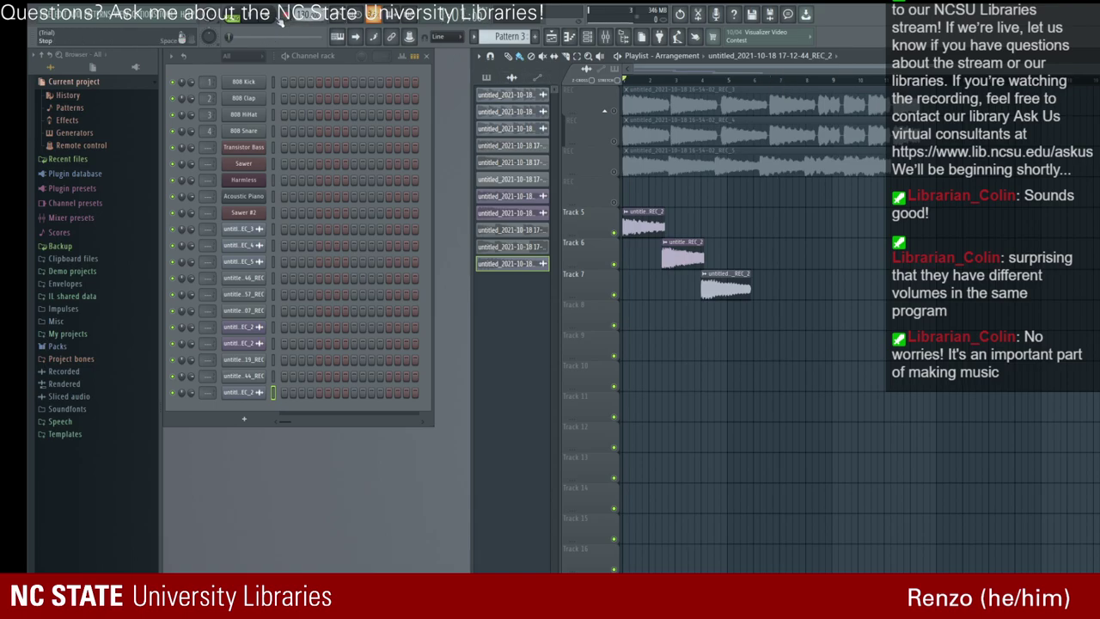
pyautogui.press('space')
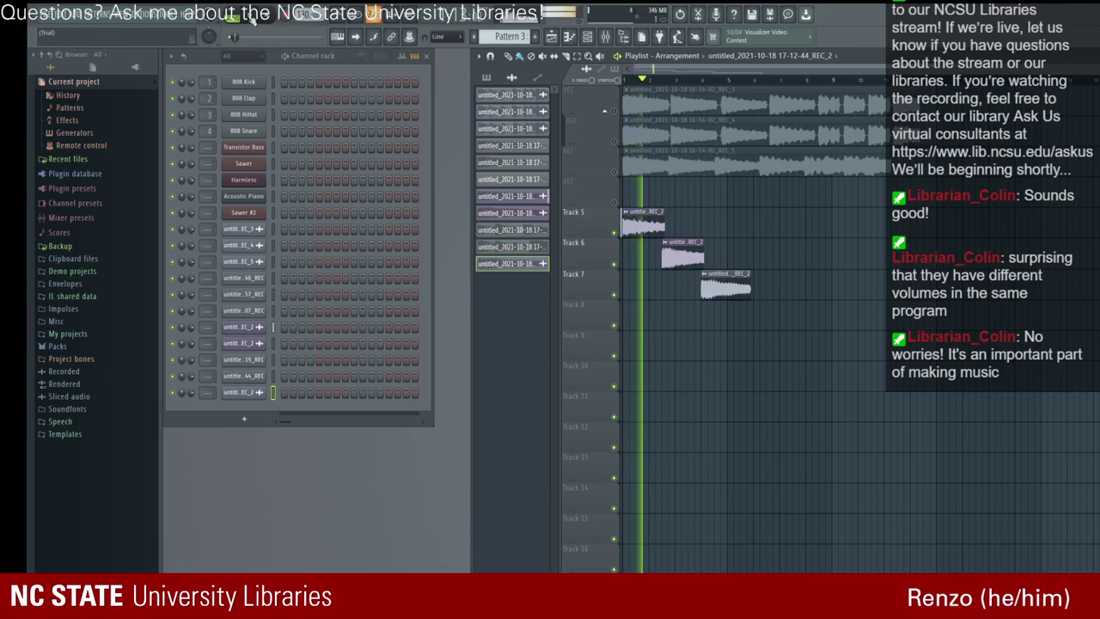
pyautogui.press('space')
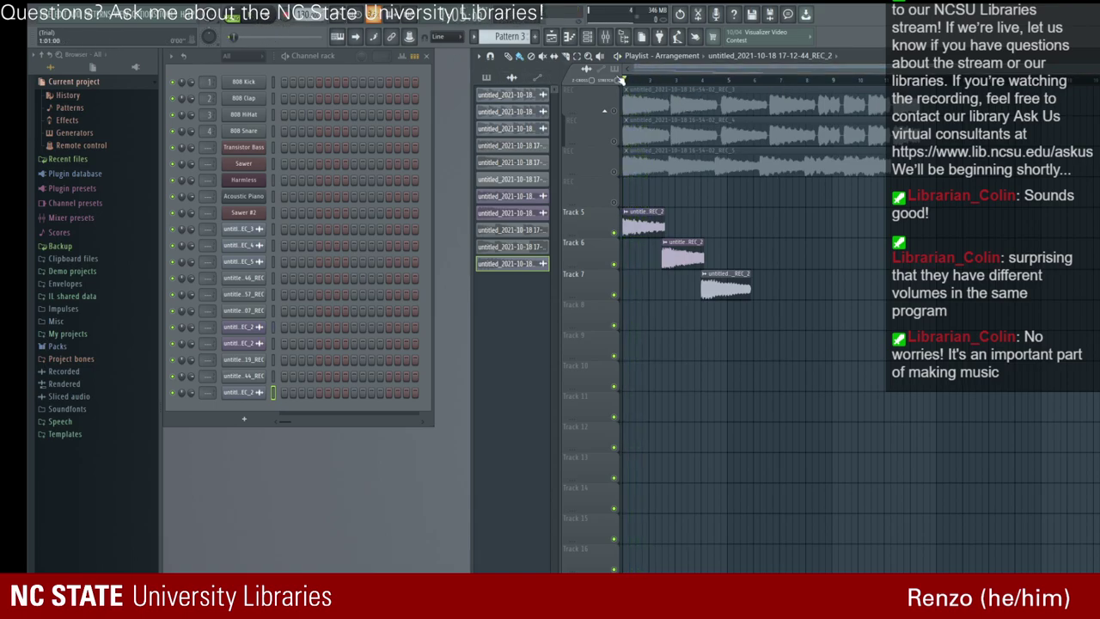
pyautogui.press('space')
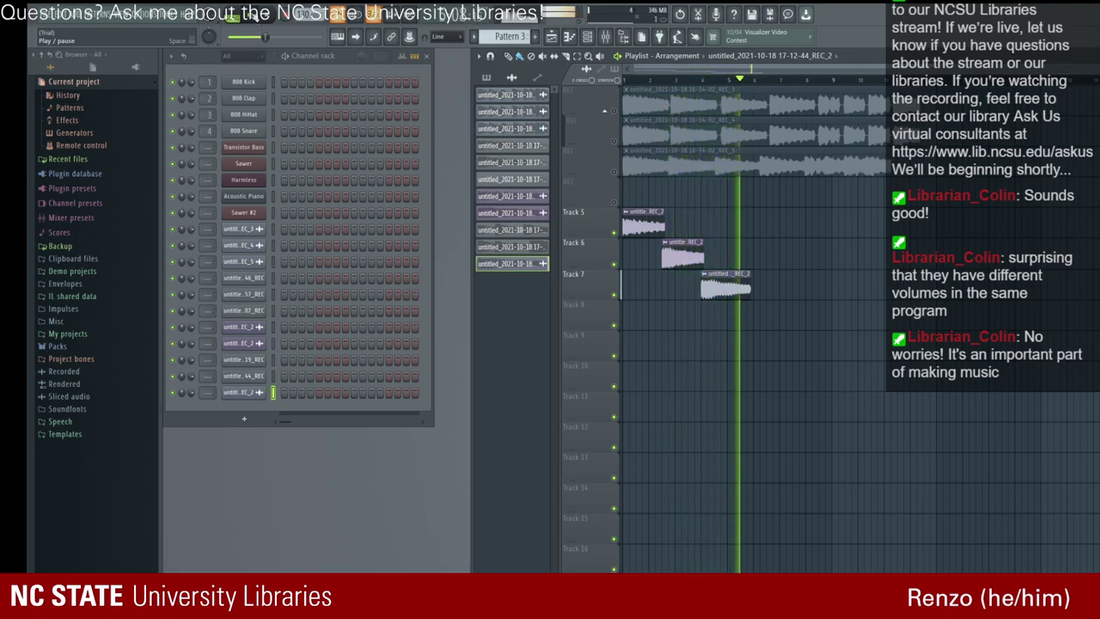
pyautogui.click(255, 17)
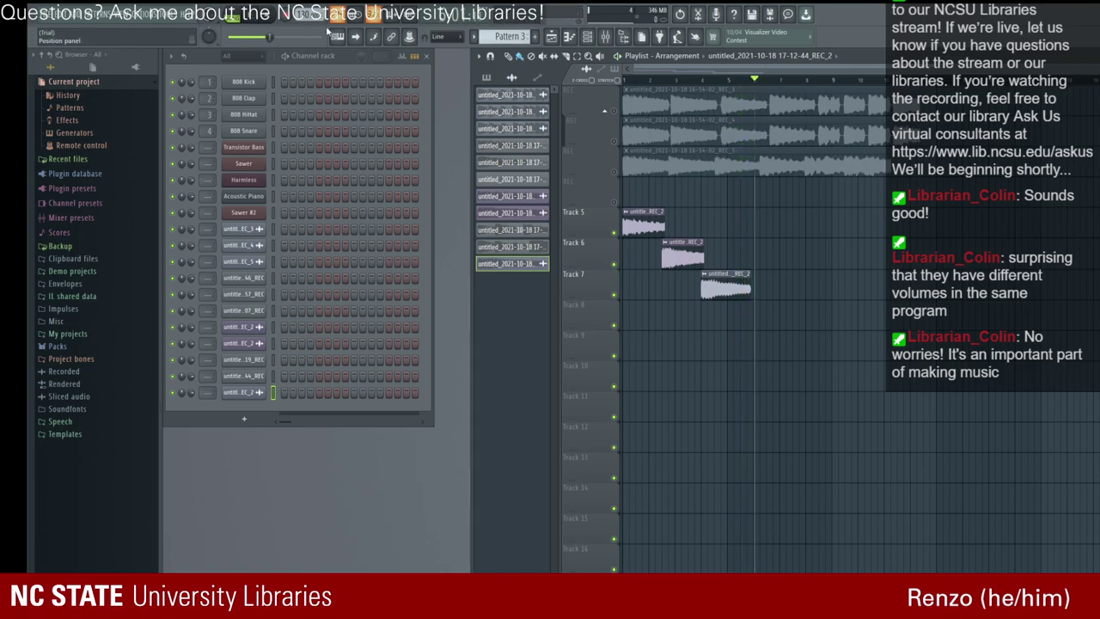
# Step: Mute Track 6, play the first take on Track 5 and return the playhead to the song start
pyautogui.click(650, 226)
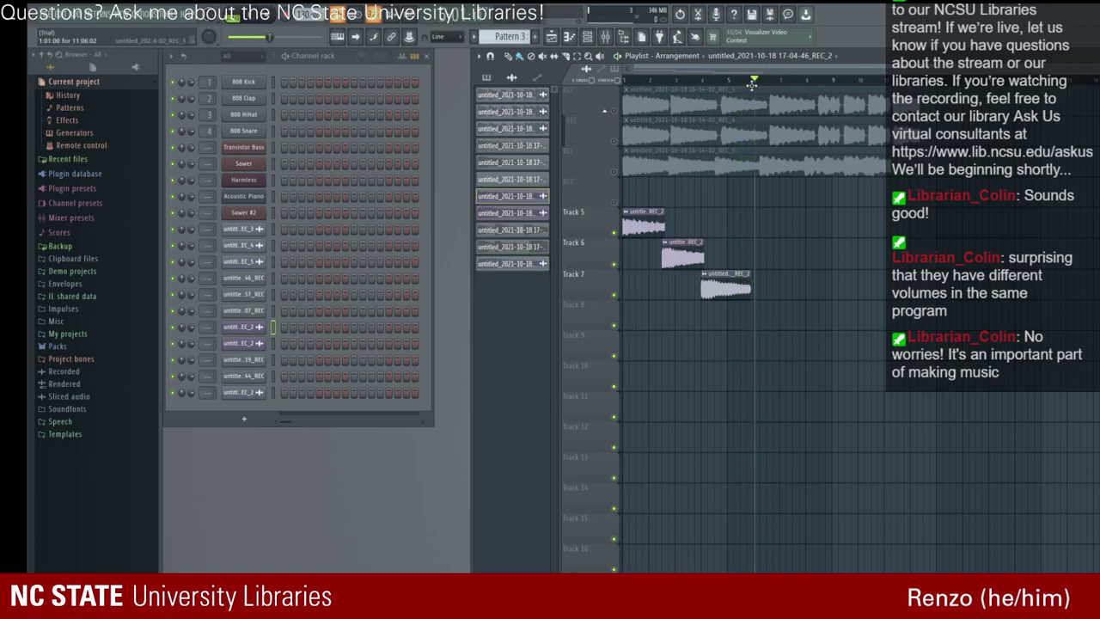
pyautogui.press('space')
pyautogui.click(615, 265)
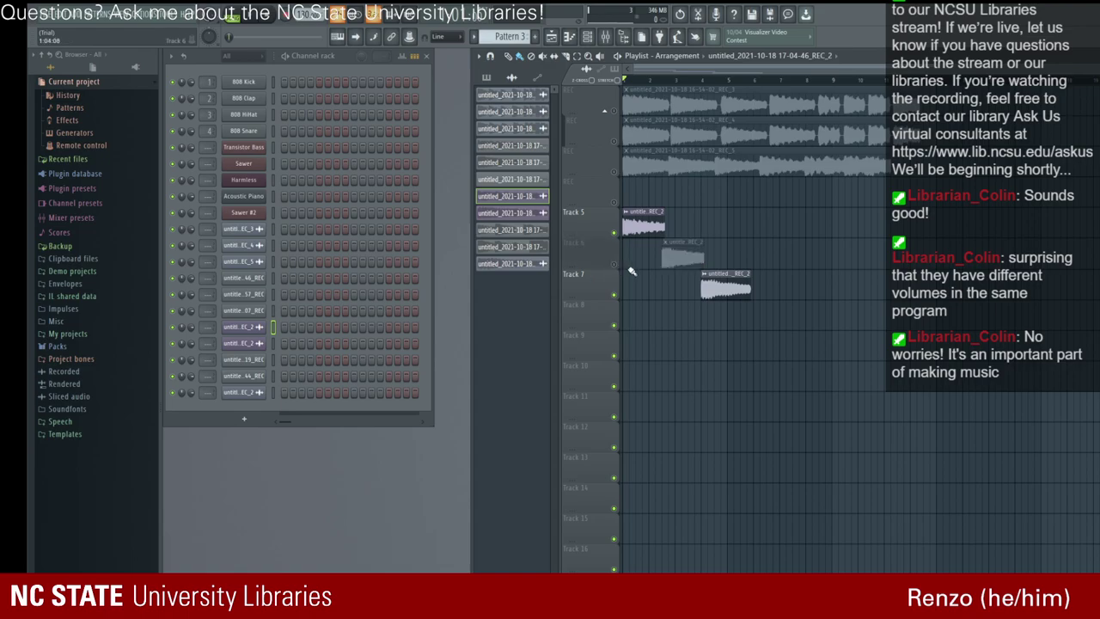
pyautogui.press('space')
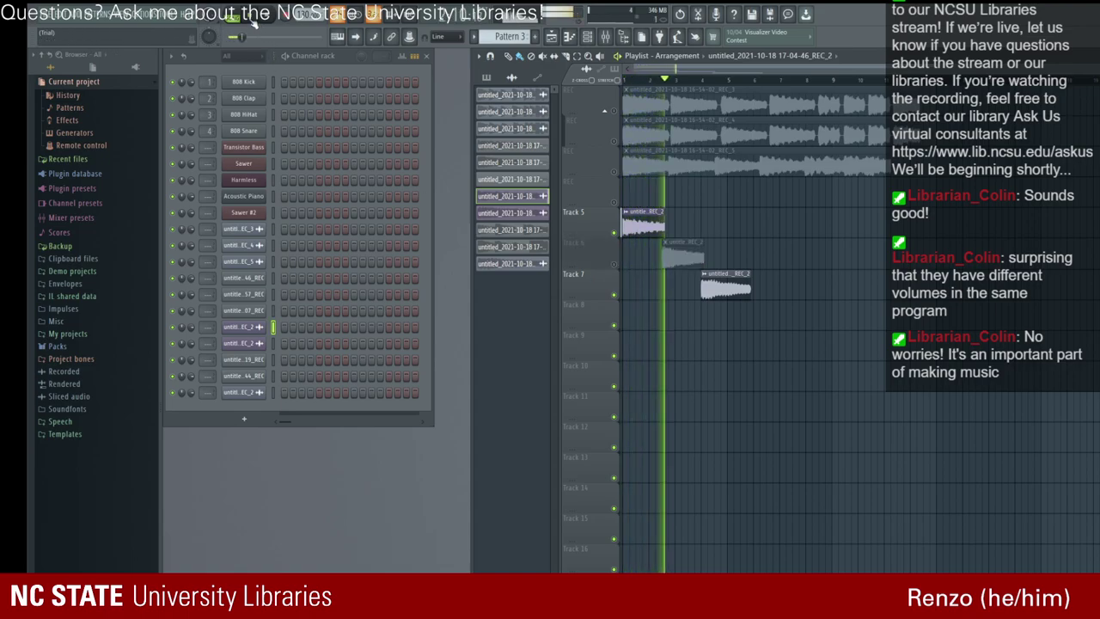
pyautogui.press('space')
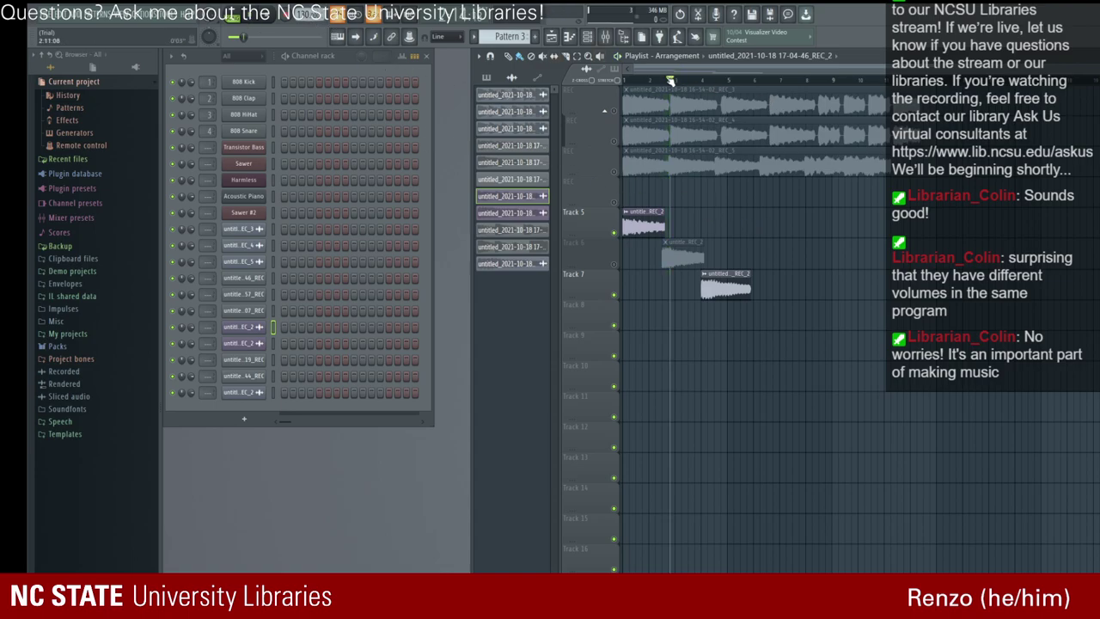
pyautogui.moveTo(671, 80); pyautogui.dragTo(605, 78)
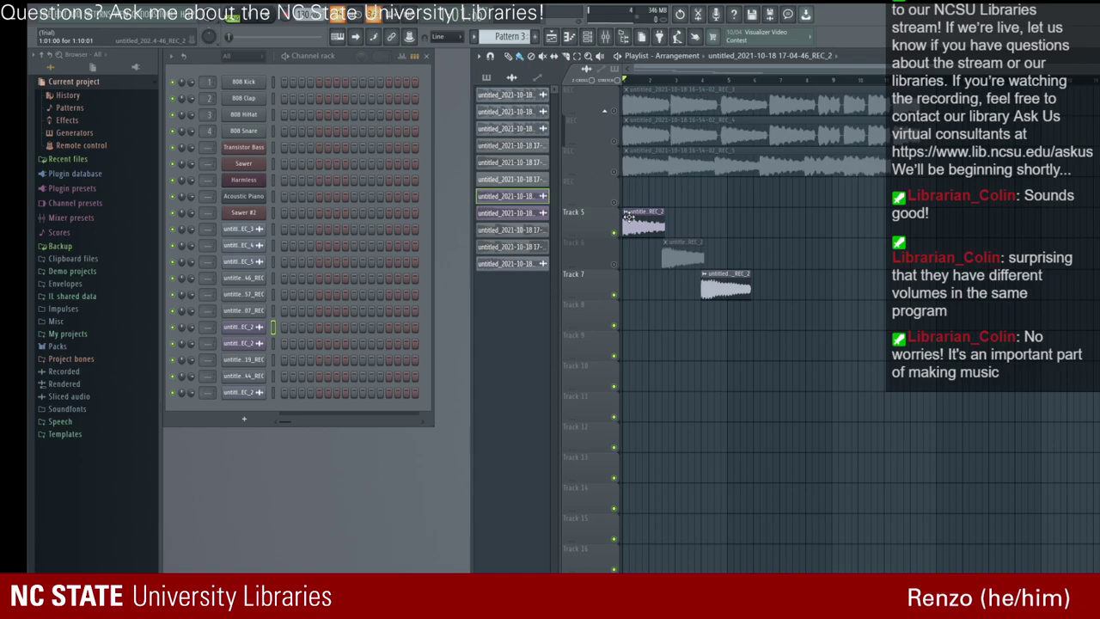
# Step: Select the Harmless channel for playing and erase the first take's clip from Track 5
pyautogui.click(243, 212)
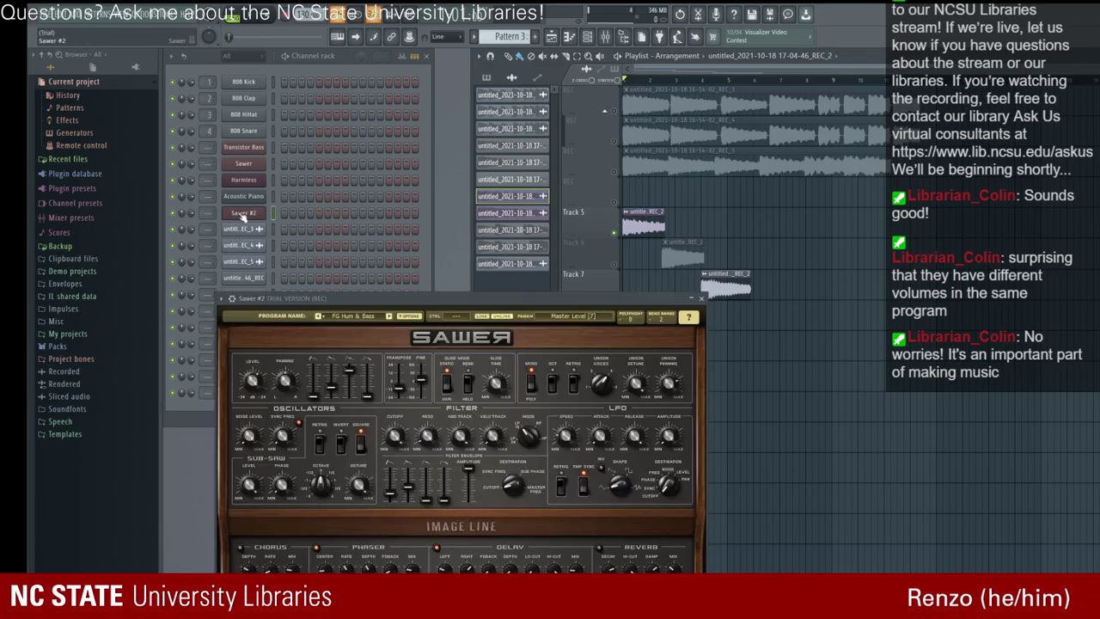
pyautogui.click(701, 298)
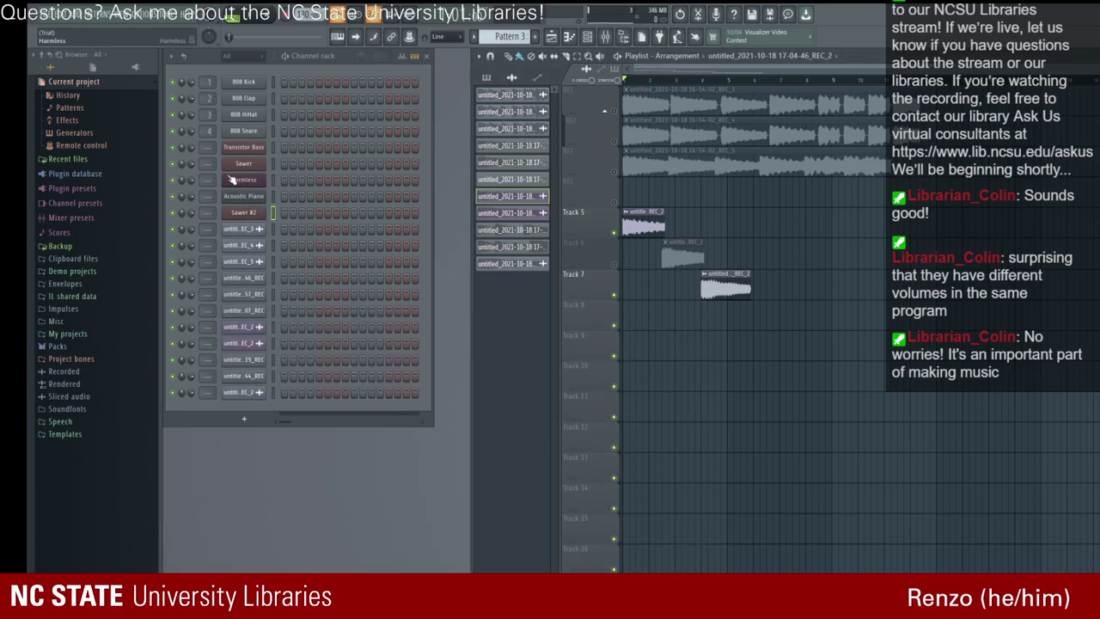
pyautogui.click(239, 179)
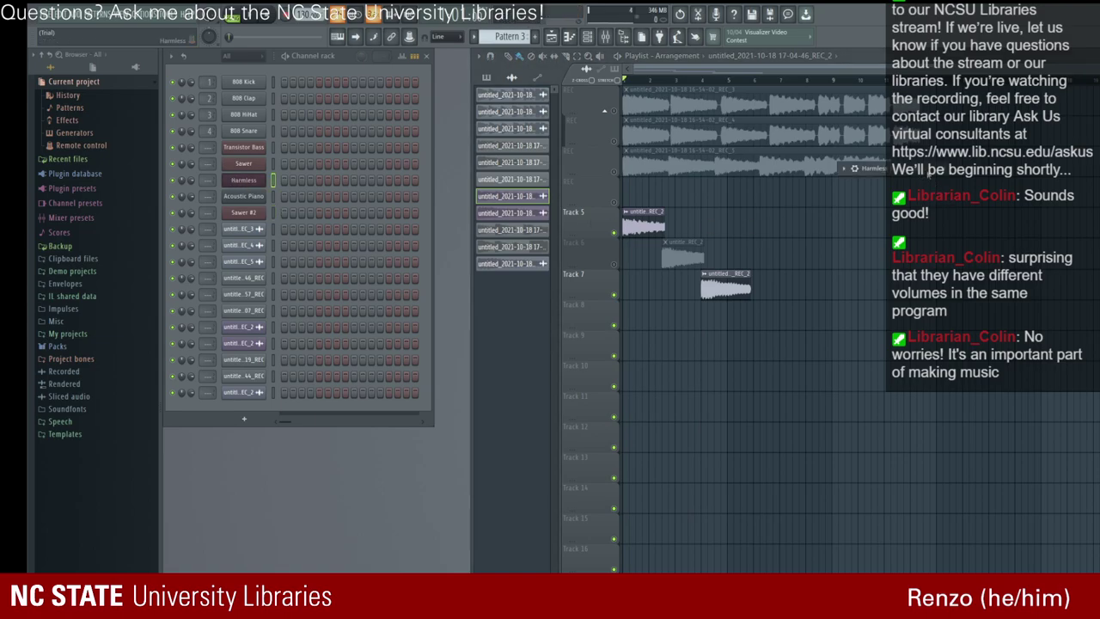
pyautogui.rightClick(644, 226)
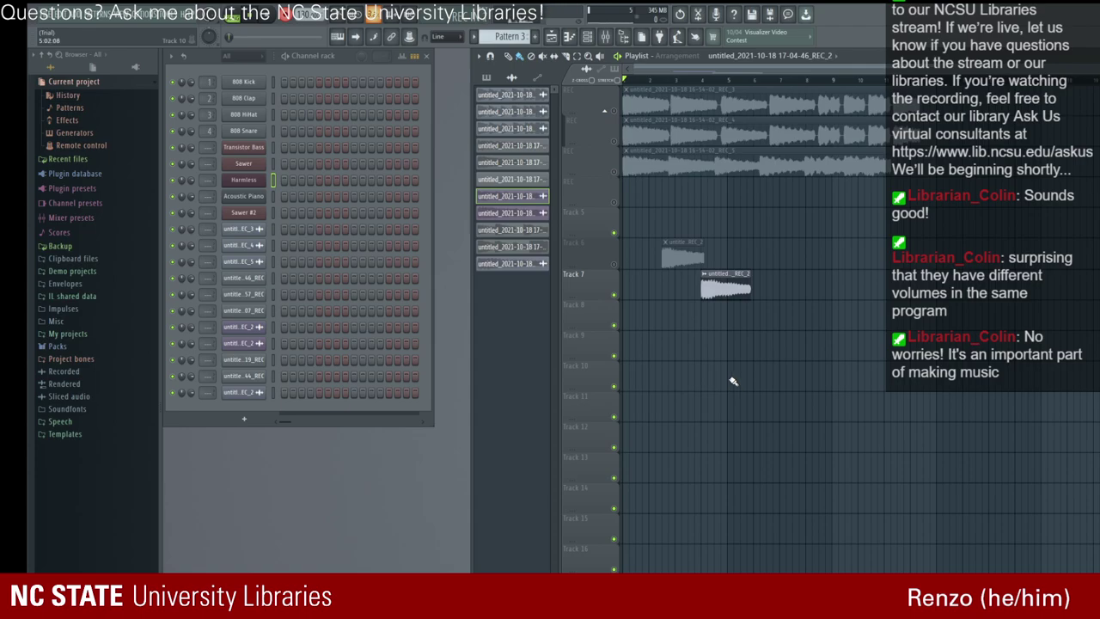
pyautogui.press('space')
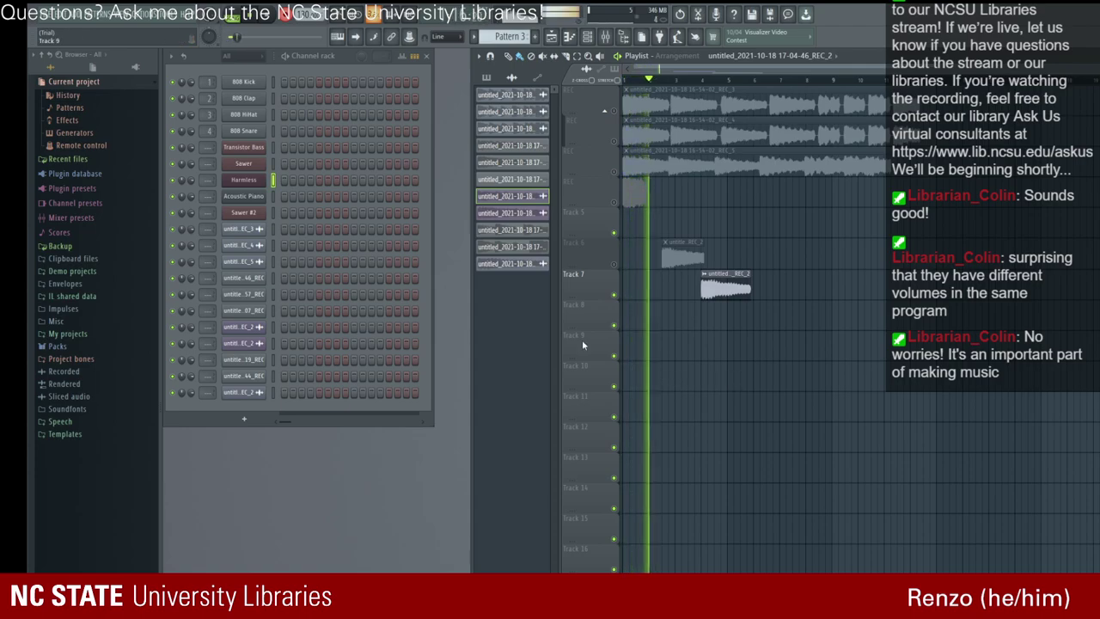
pyautogui.click(253, 20)
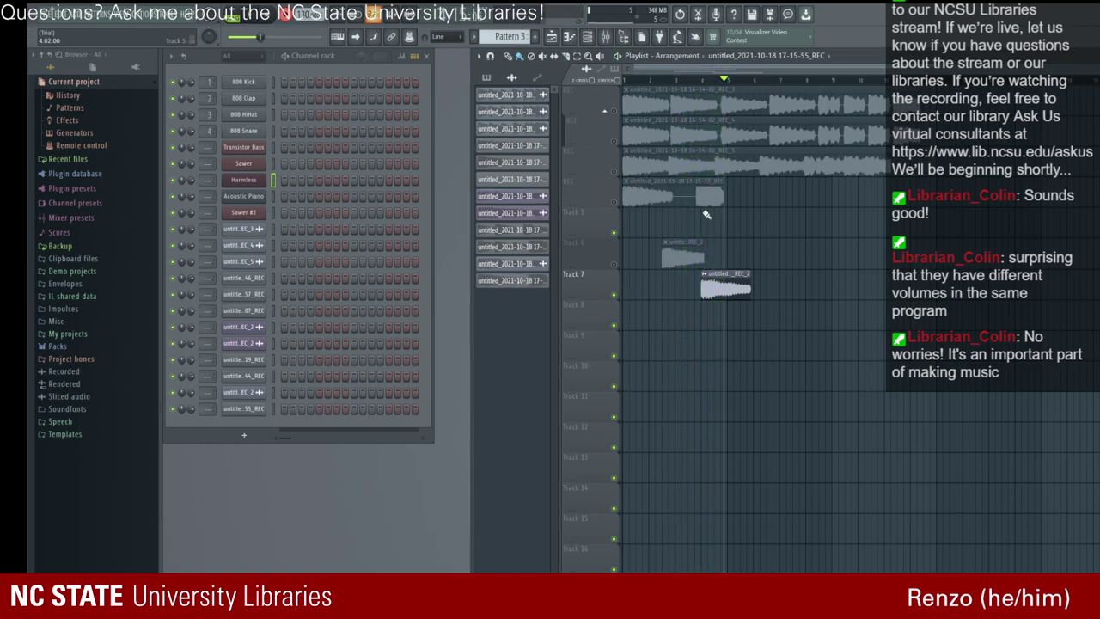
pyautogui.rightClick(699, 205)
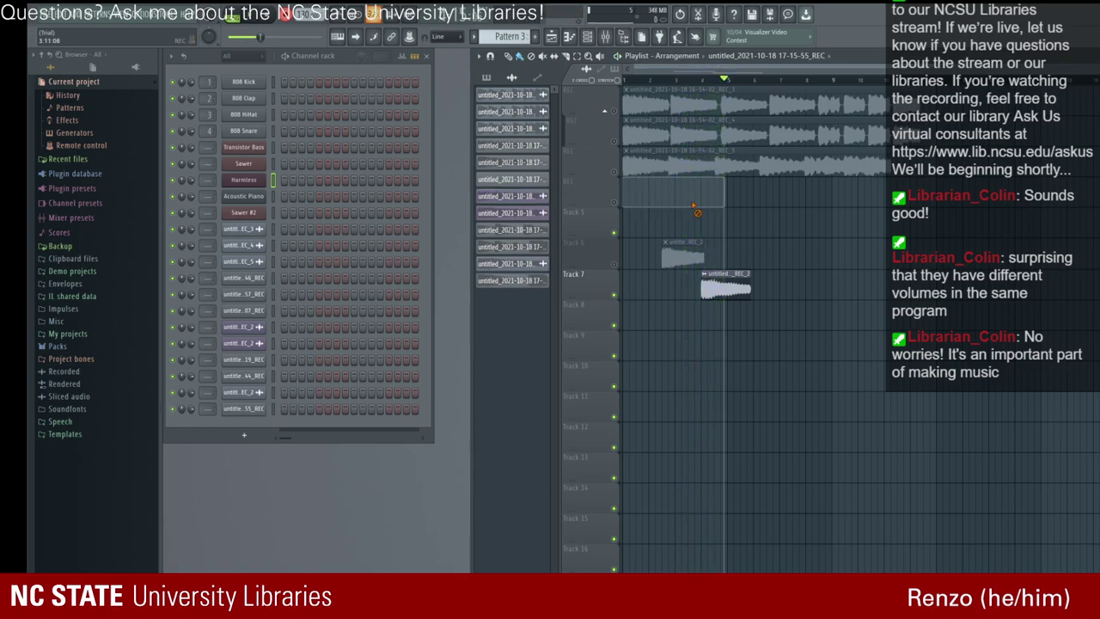
# Step: Mute Track 7 and record a new take of two Harmless chords from the song start on the REC track
pyautogui.click(613, 292)
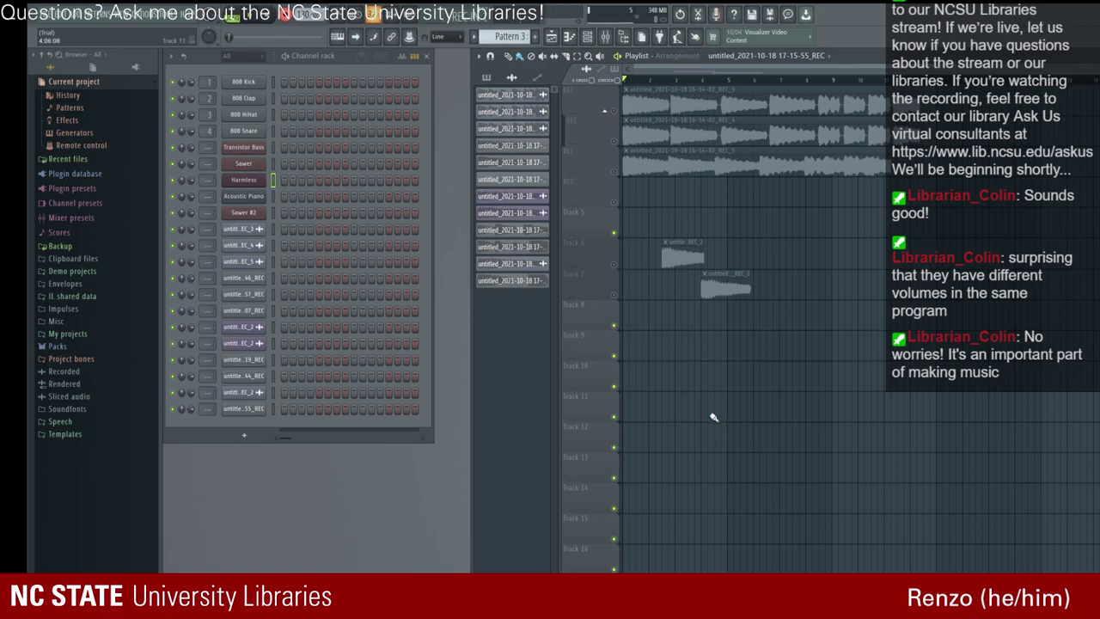
pyautogui.press('space')
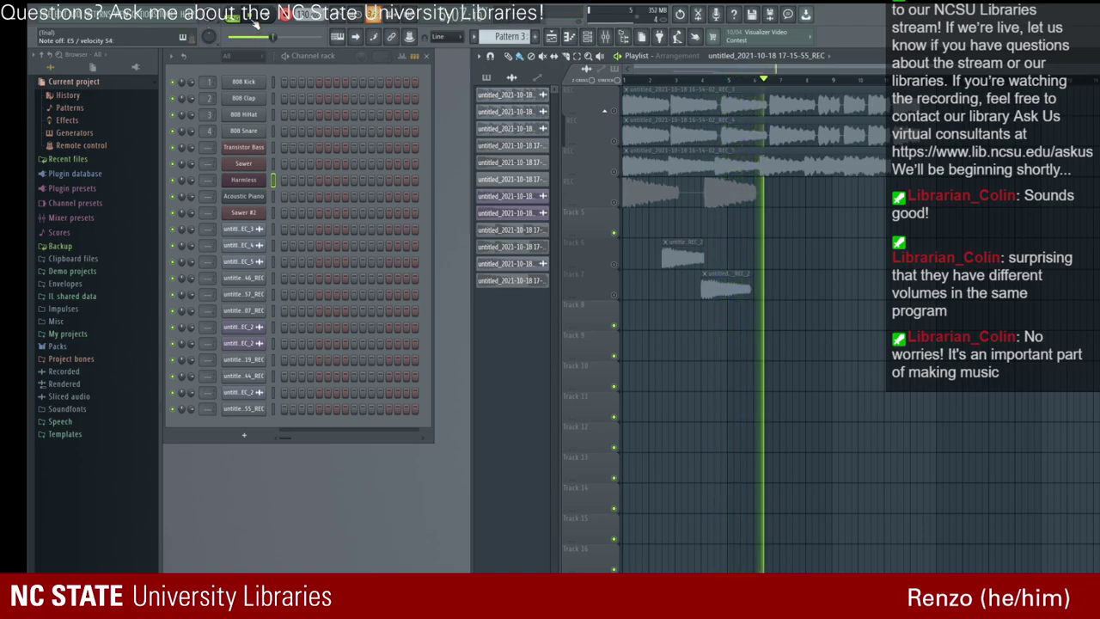
pyautogui.click(255, 21)
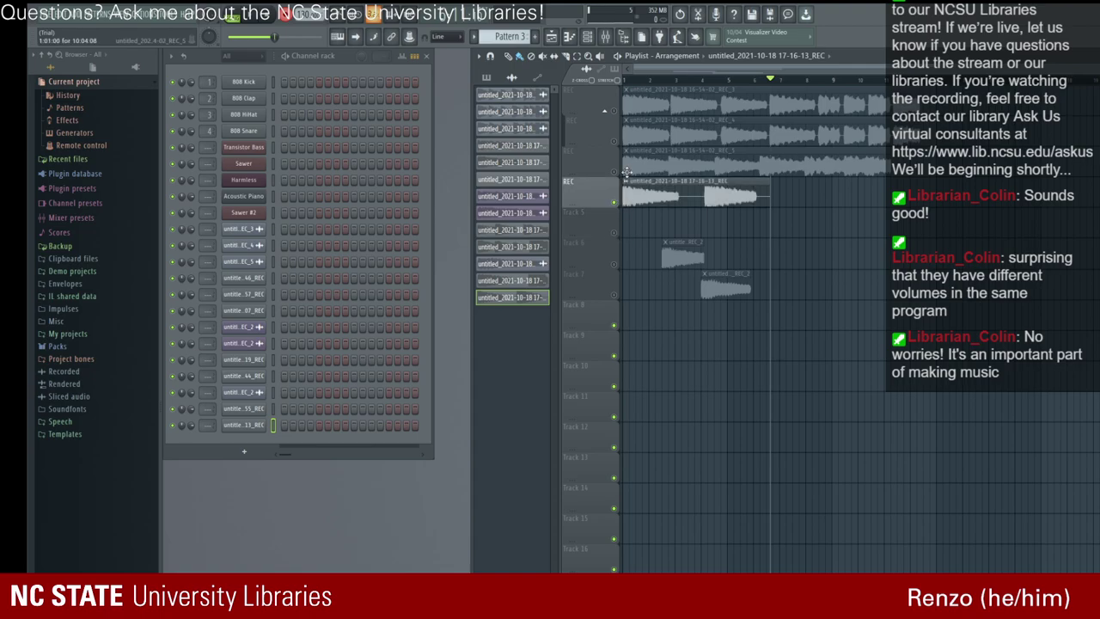
# Step: Open the new REC track recording in Edison and play back its first chord
pyautogui.doubleClick(737, 209)
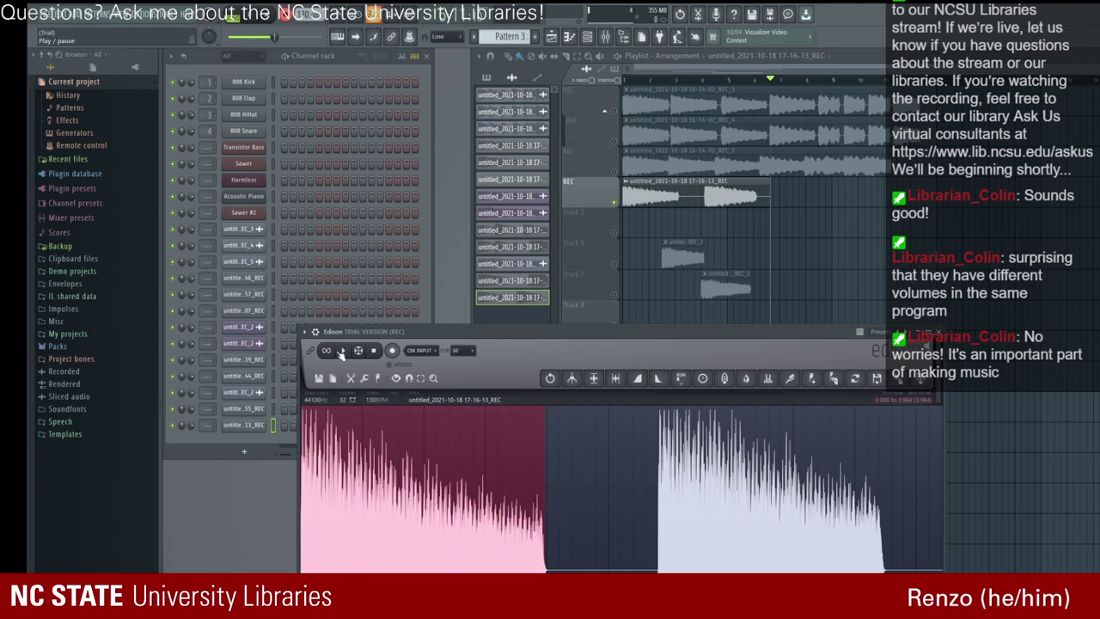
pyautogui.click(341, 351)
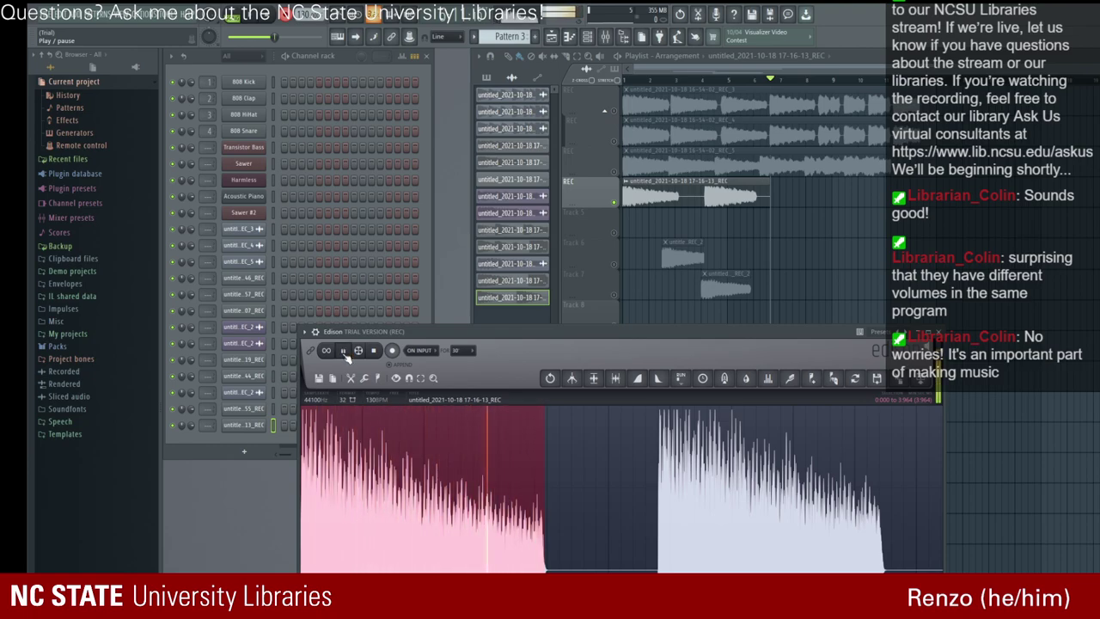
pyautogui.click(343, 352)
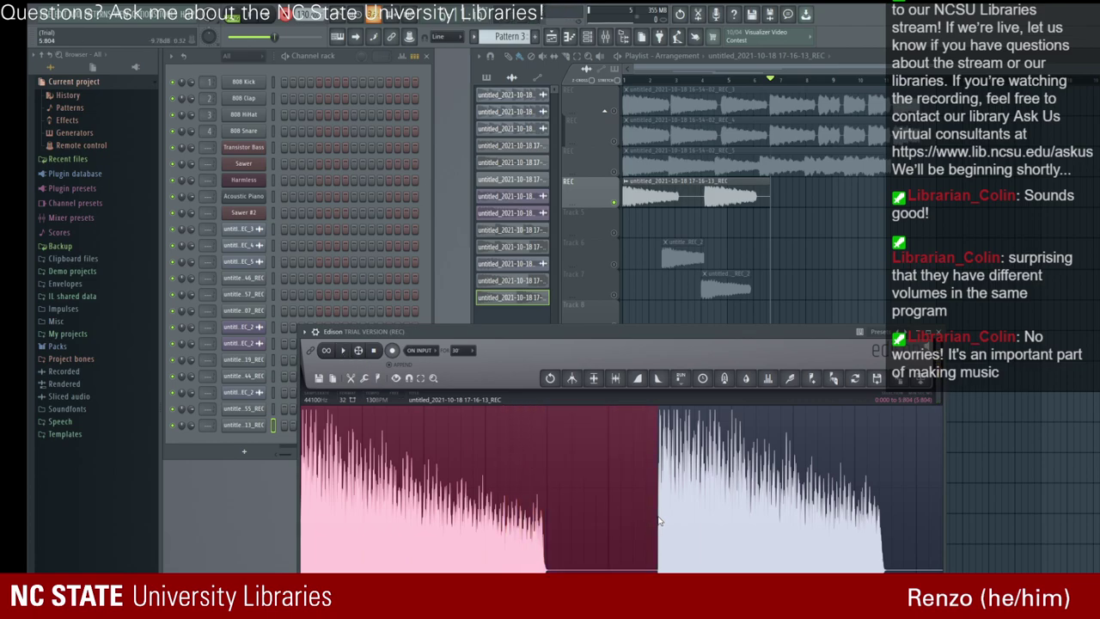
# Step: Audition the second note of the recording in Edison with different selection ends to find its cut-off point
pyautogui.click(344, 351)
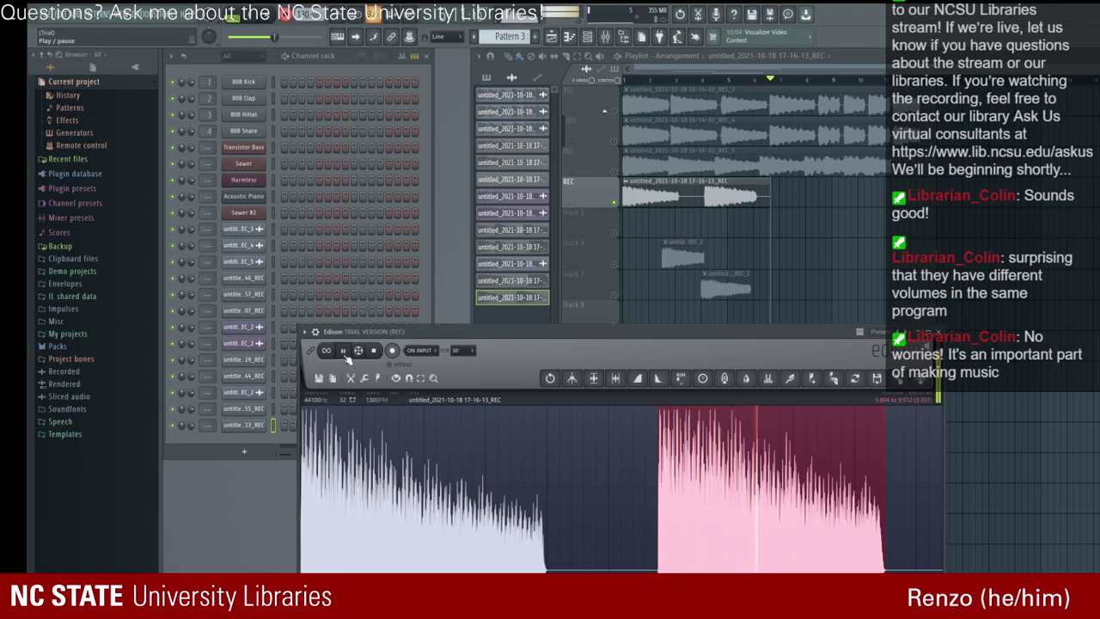
pyautogui.click(344, 352)
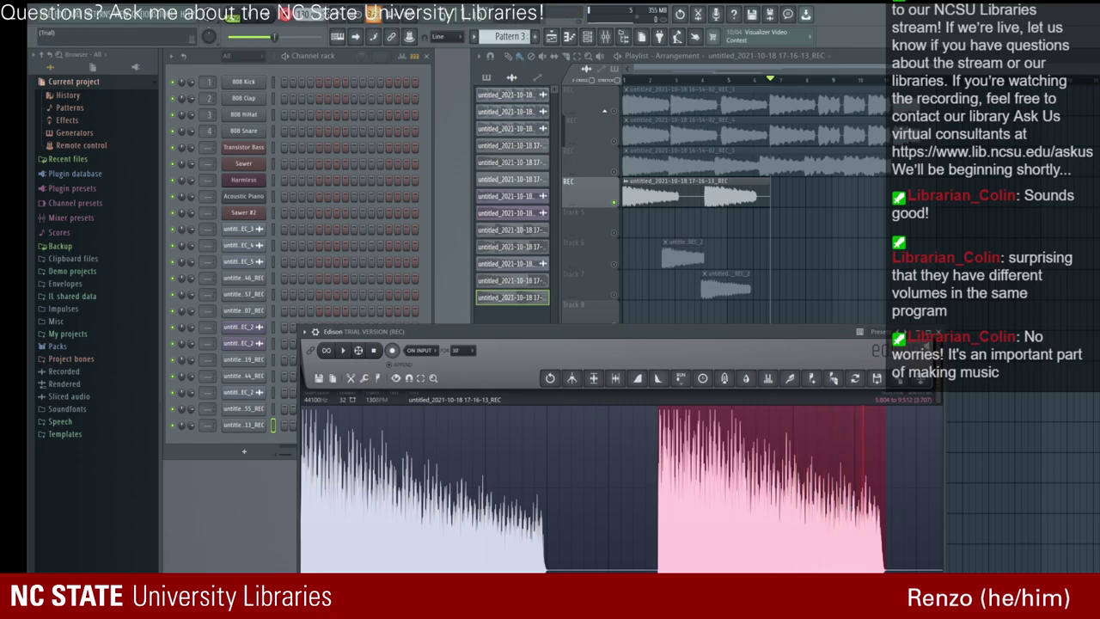
pyautogui.click(345, 351)
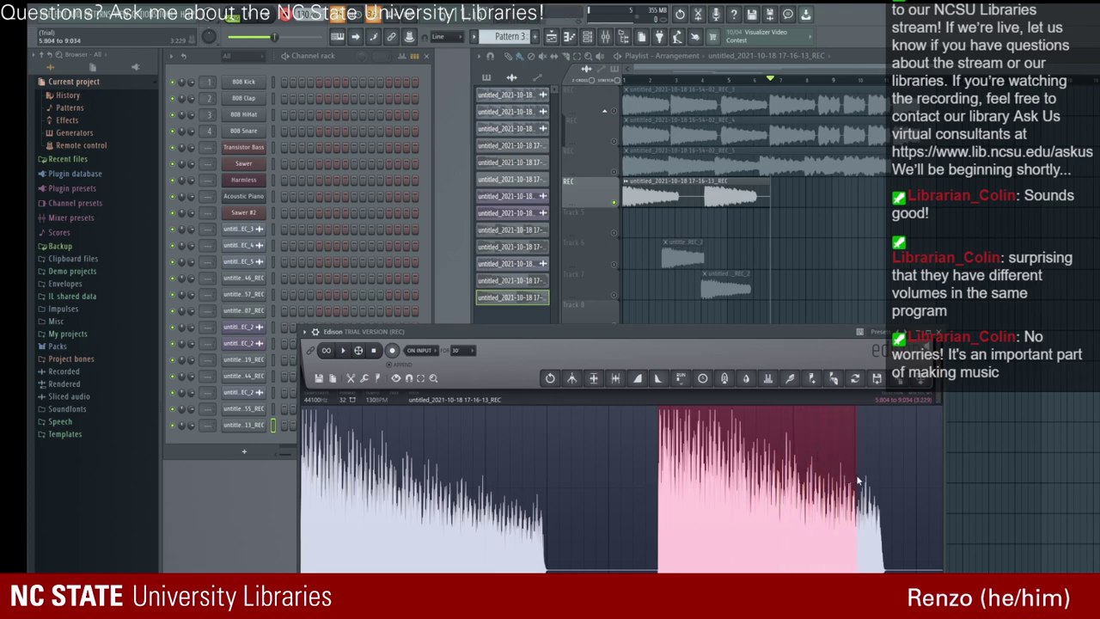
pyautogui.click(343, 351)
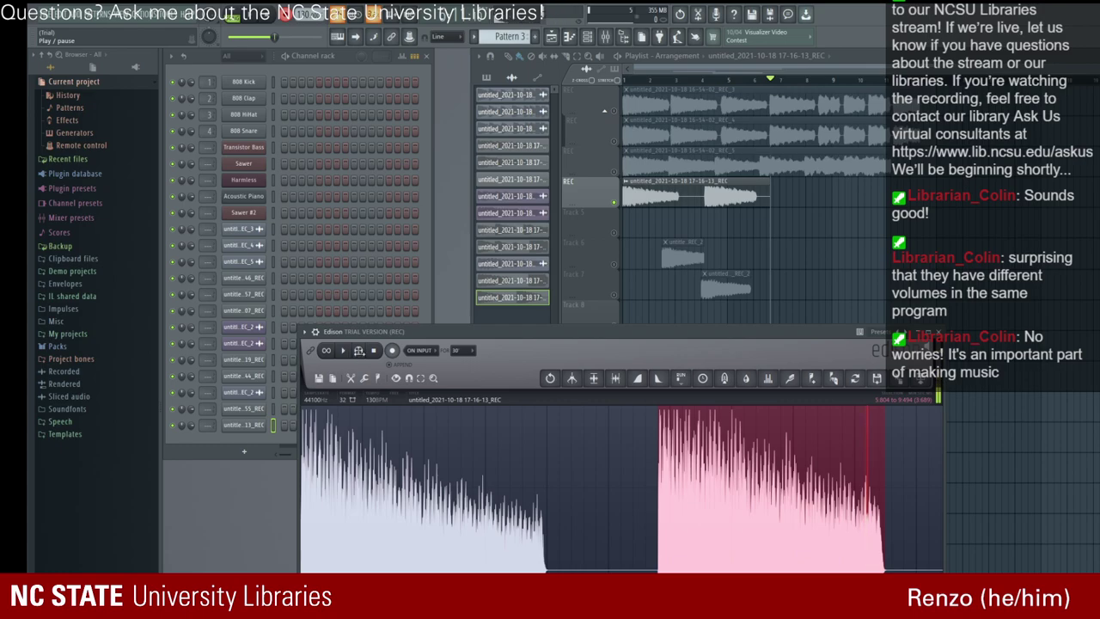
pyautogui.moveTo(884, 487); pyautogui.dragTo(891, 489)
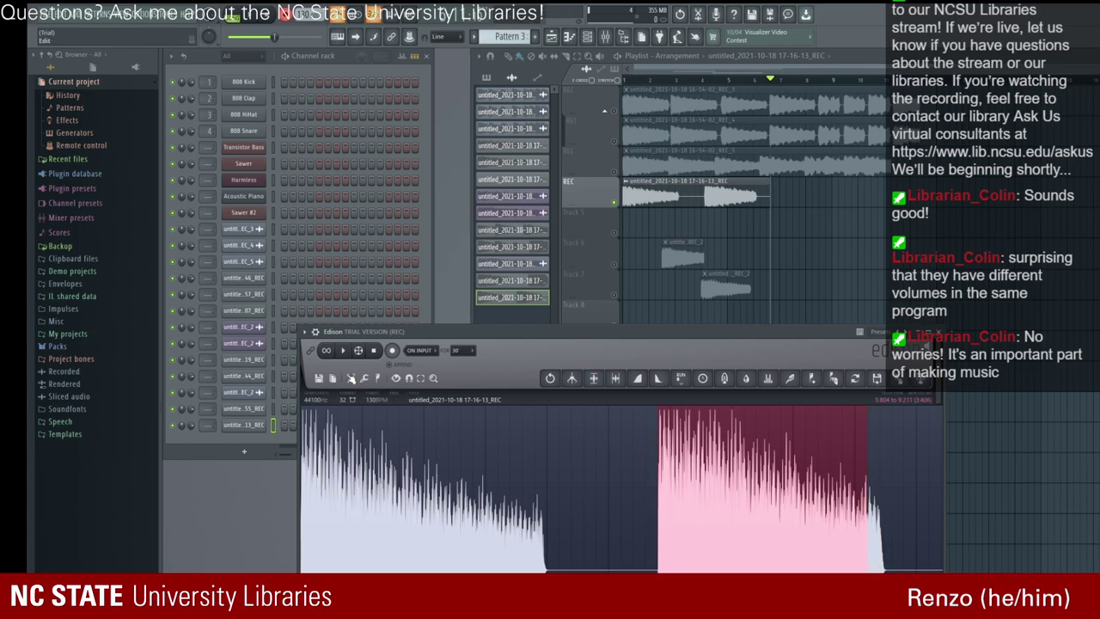
pyautogui.click(342, 350)
# Step: Trim the recording in Edison to its second note, from 5.805 to 9.211, send it to the playlist and close the editor
pyautogui.moveTo(658, 524); pyautogui.dragTo(662, 526)
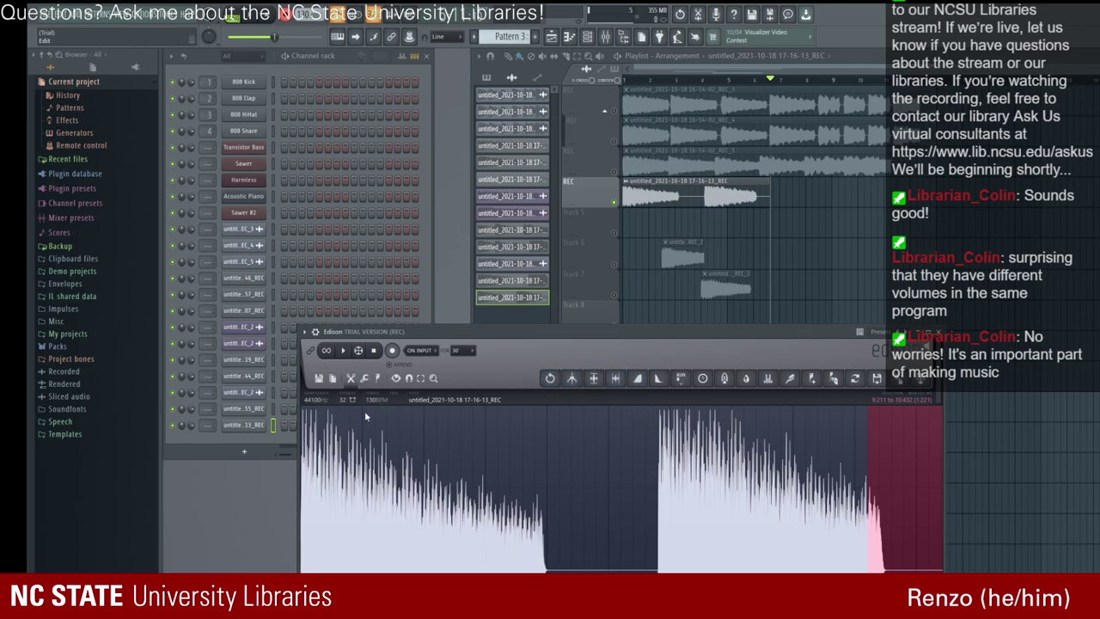
pyautogui.scroll(1, 385, 453)
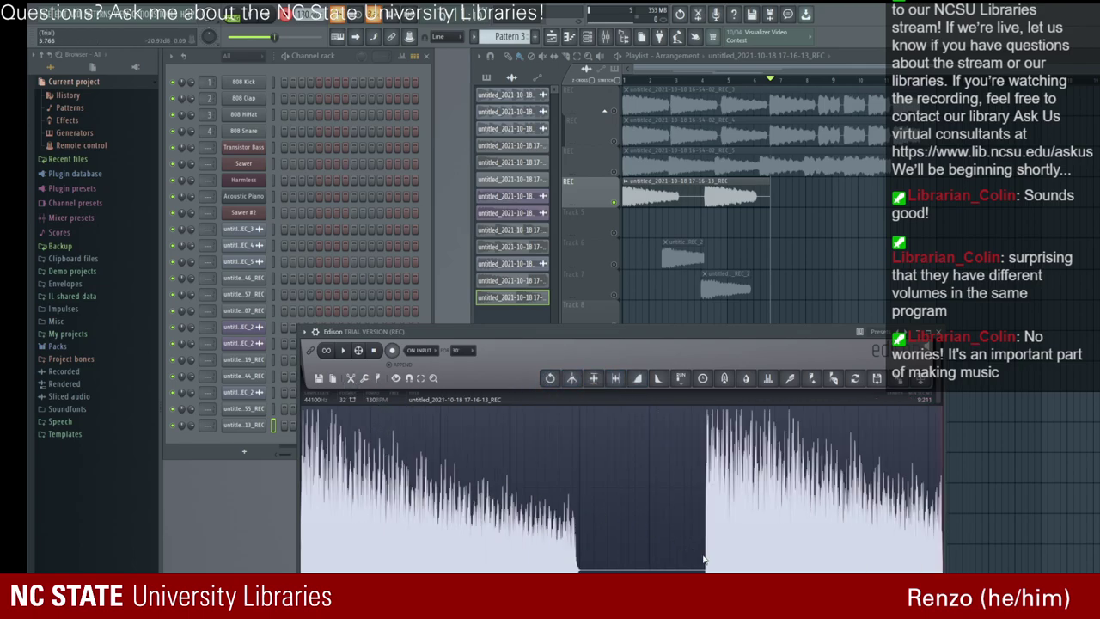
pyautogui.moveTo(706, 561); pyautogui.dragTo(610, 561)
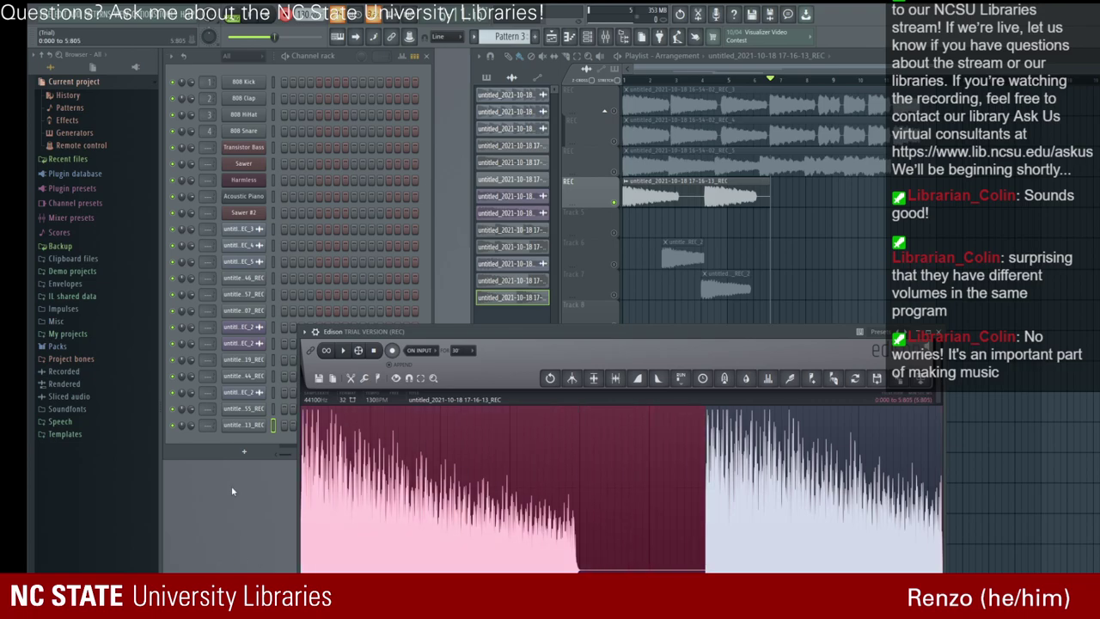
pyautogui.click(374, 456)
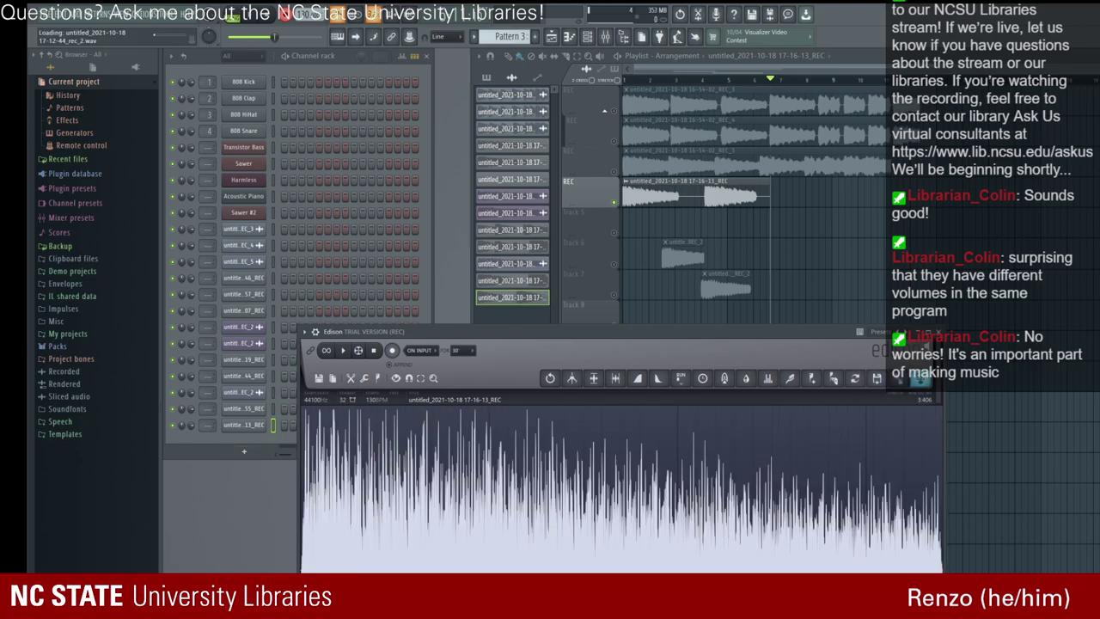
pyautogui.click(936, 332)
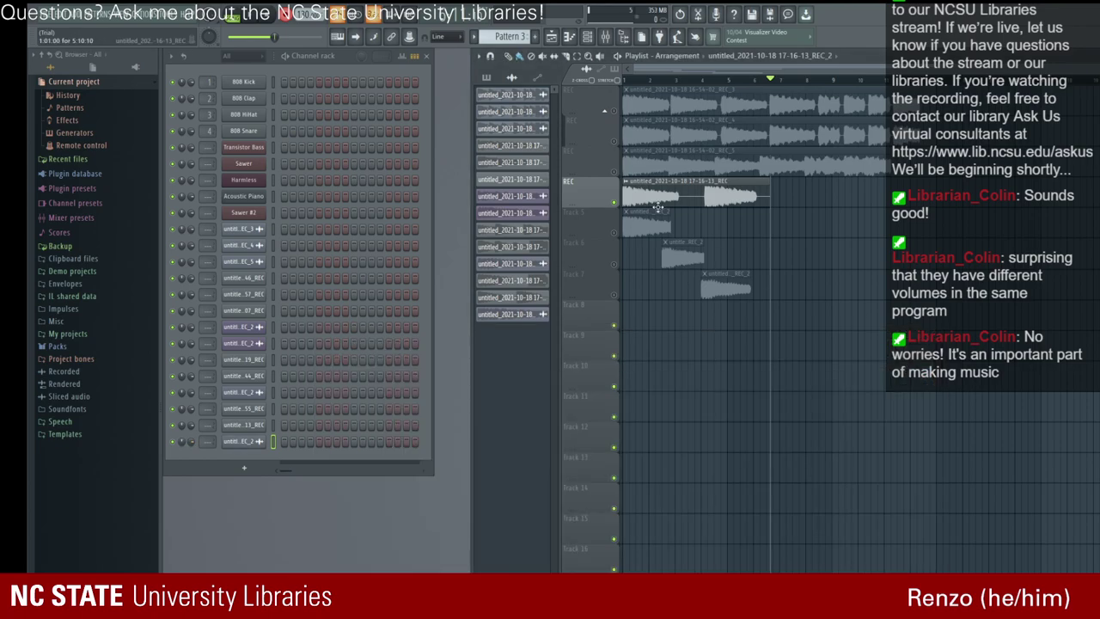
# Step: Replace the untrimmed recording on the lowest REC track with the trimmed clip and move the other two clips to Track 6 and Track 8
pyautogui.rightClick(696, 194)
pyautogui.moveTo(643, 225); pyautogui.dragTo(644, 194)
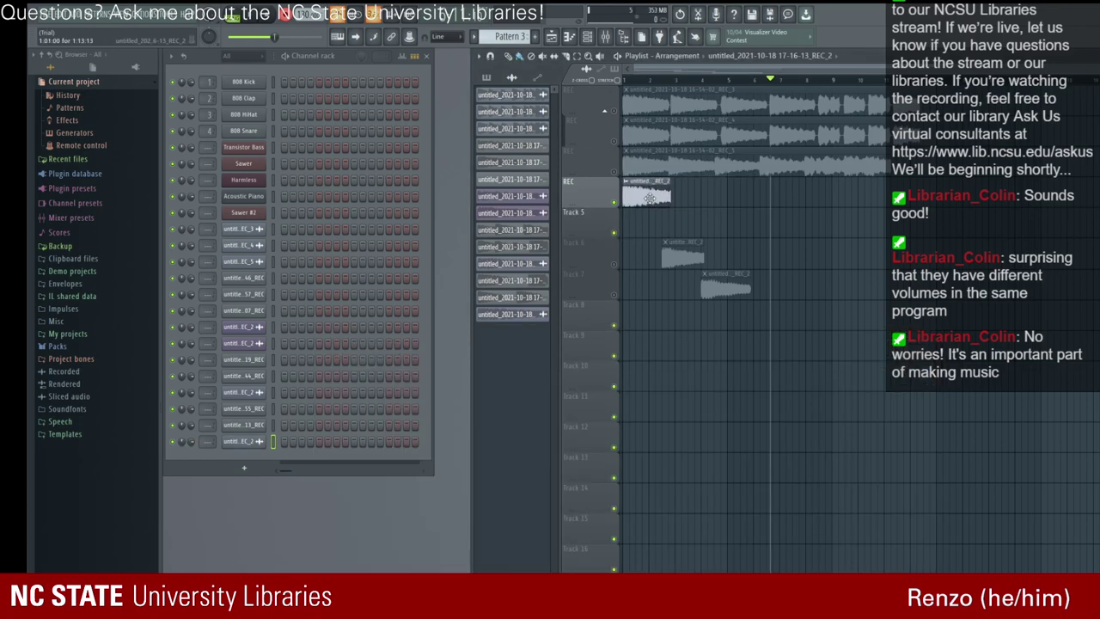
pyautogui.moveTo(686, 244); pyautogui.dragTo(699, 204)
pyautogui.moveTo(746, 274); pyautogui.dragTo(766, 242)
pyautogui.moveTo(678, 219); pyautogui.dragTo(683, 220)
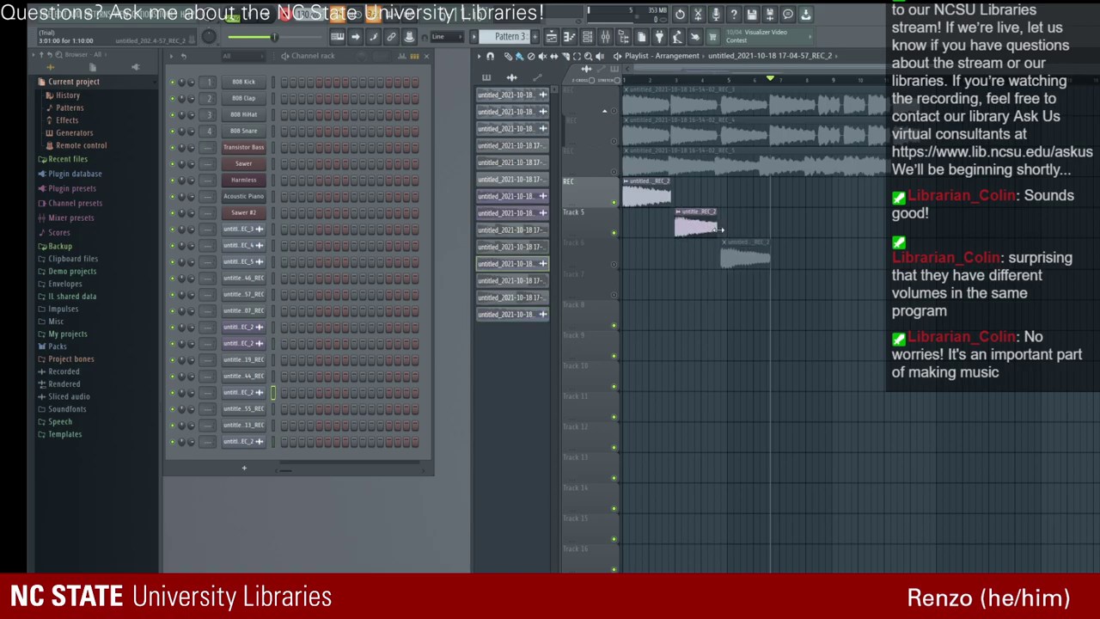
pyautogui.moveTo(689, 227); pyautogui.dragTo(690, 317)
# Step: Play the trimmed clip from the start of the arrangement and place a copy directly after it on the same REC track
pyautogui.click(650, 198)
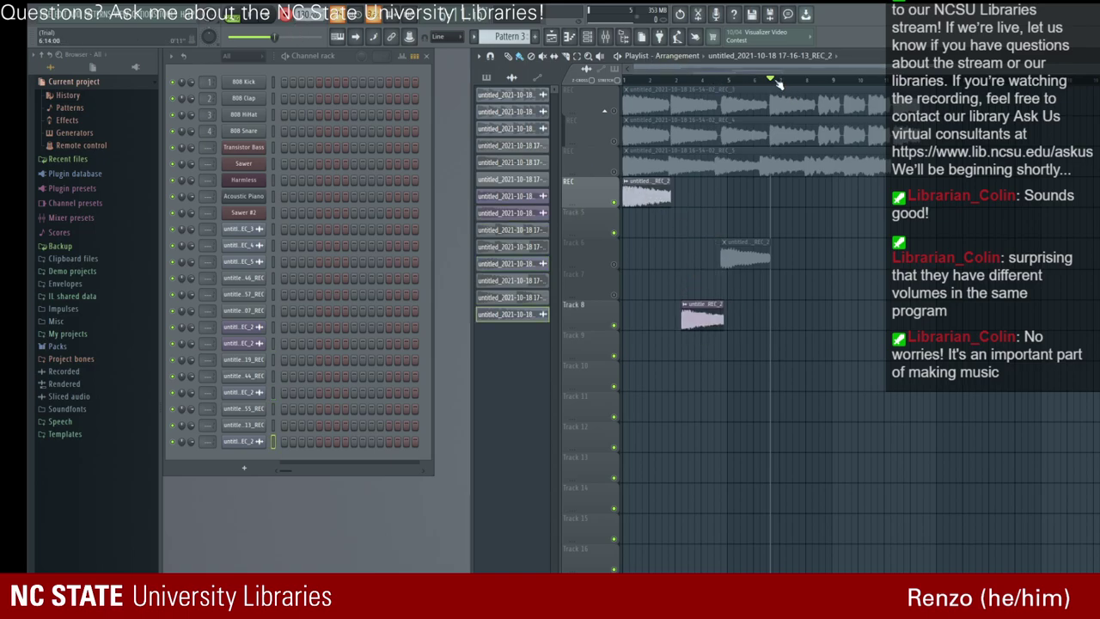
pyautogui.moveTo(771, 79); pyautogui.dragTo(649, 79)
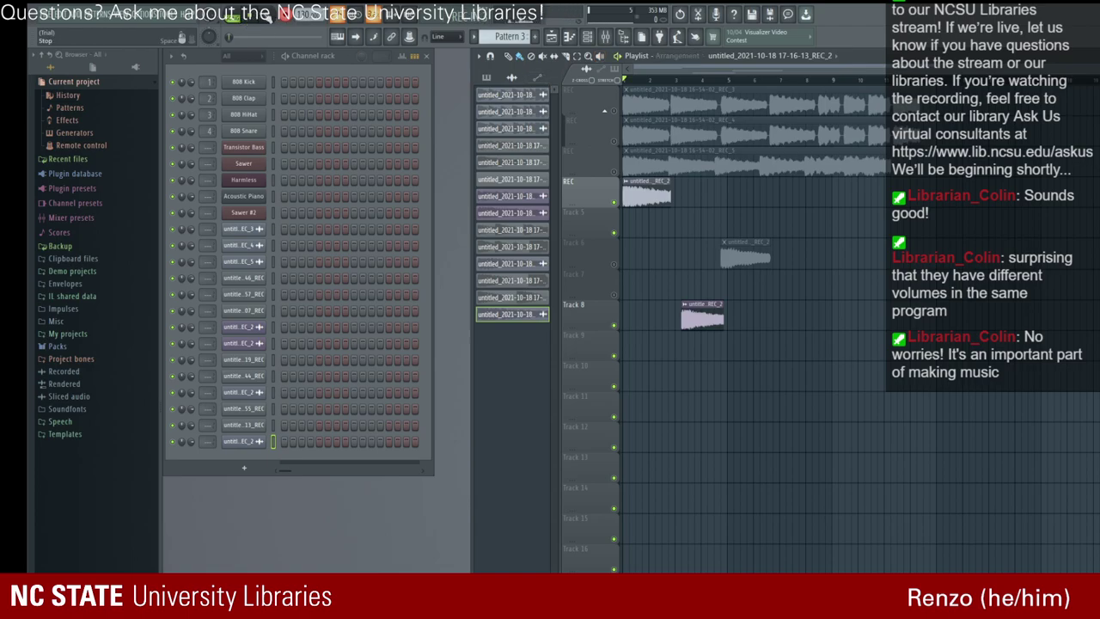
pyautogui.click(256, 20)
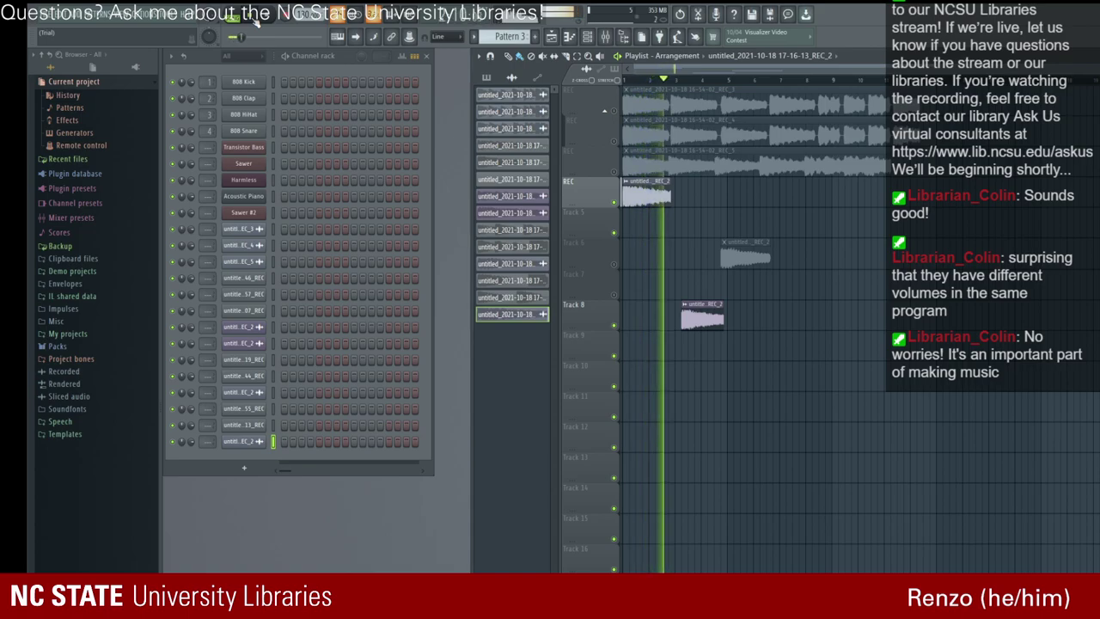
pyautogui.click(255, 21)
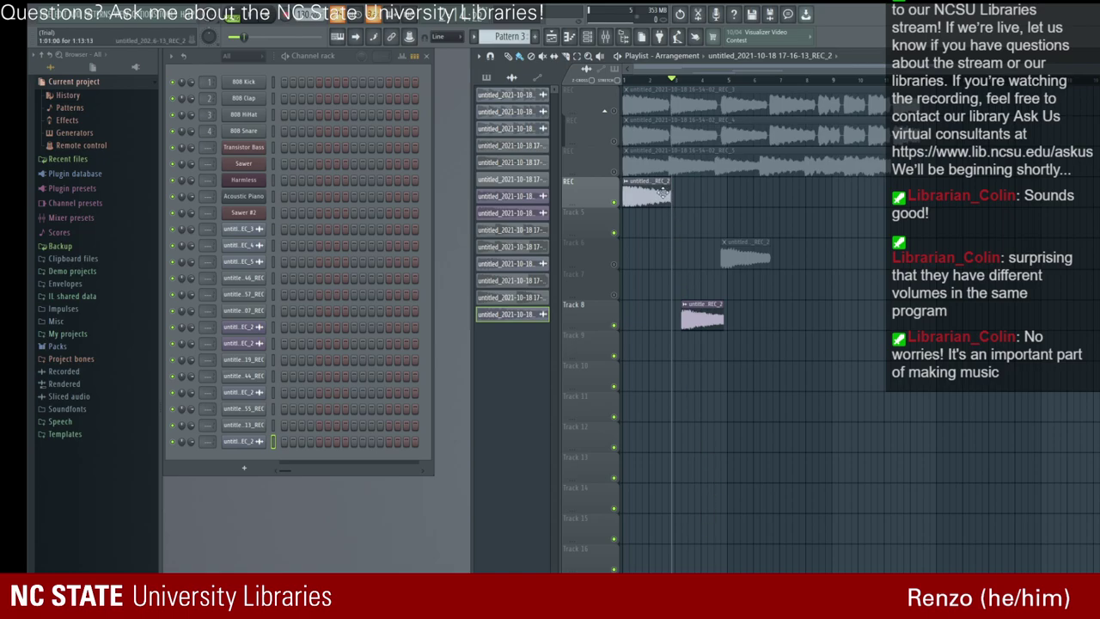
pyautogui.moveTo(663, 195); pyautogui.dragTo(681, 198)
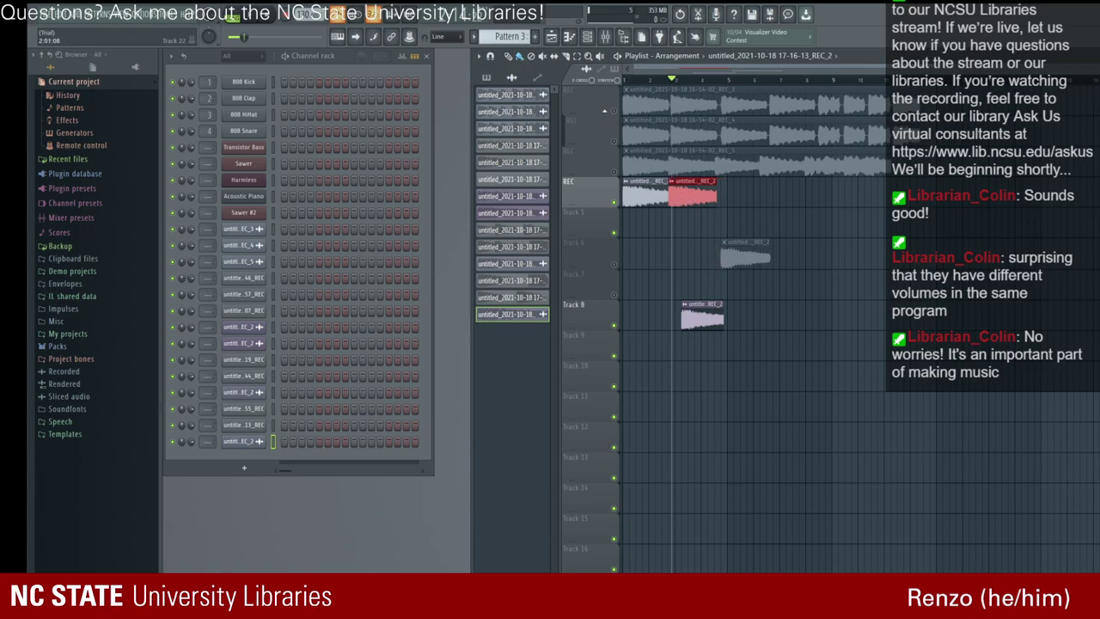
# Step: Mute the trimmed clips' REC track and Track 8, unmute Track 6 and play its clip on its own
pyautogui.click(739, 257)
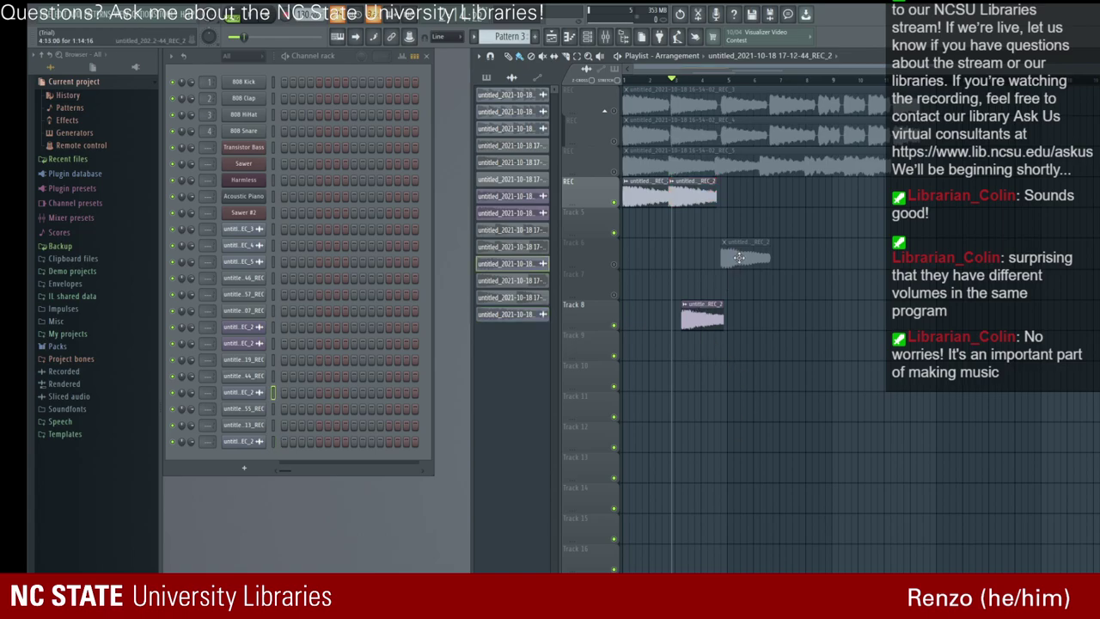
pyautogui.click(615, 202)
pyautogui.click(615, 324)
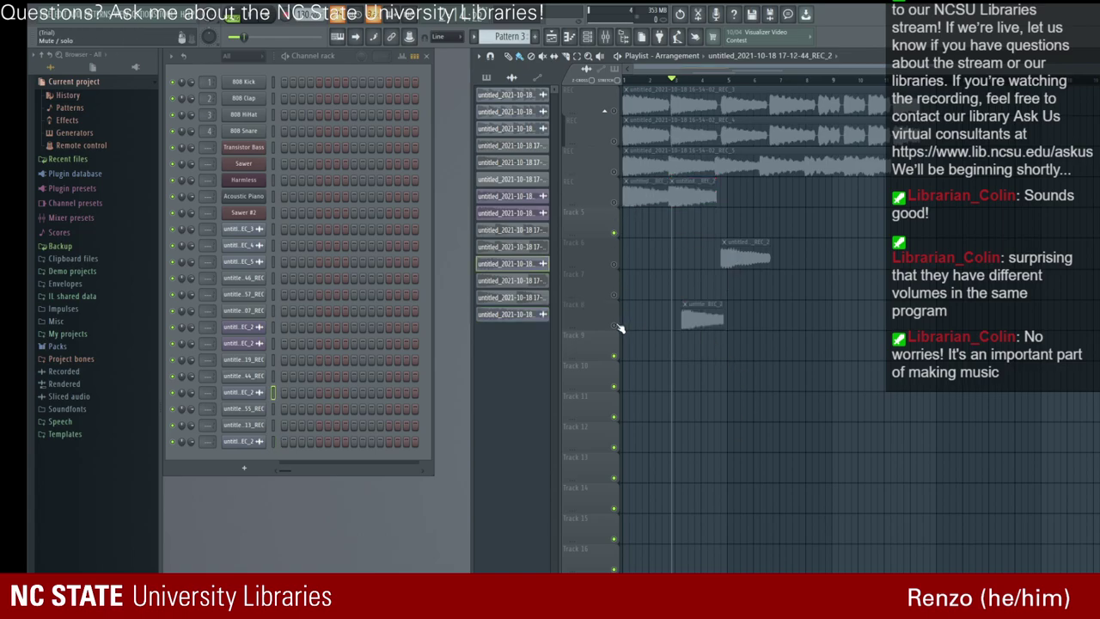
pyautogui.click(233, 15)
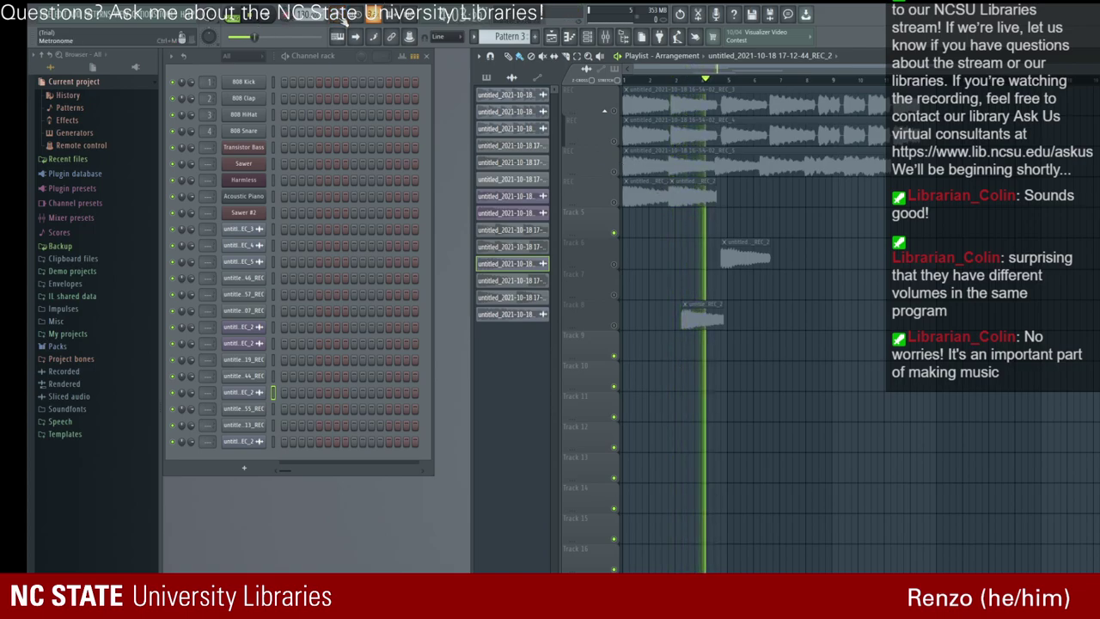
pyautogui.click(614, 263)
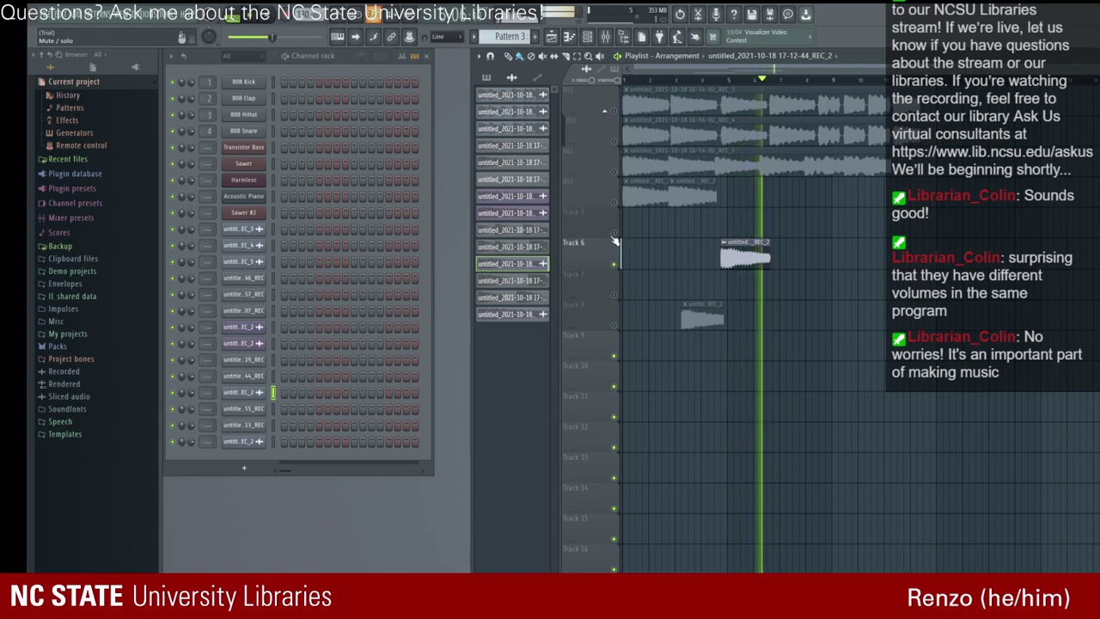
pyautogui.press('space')
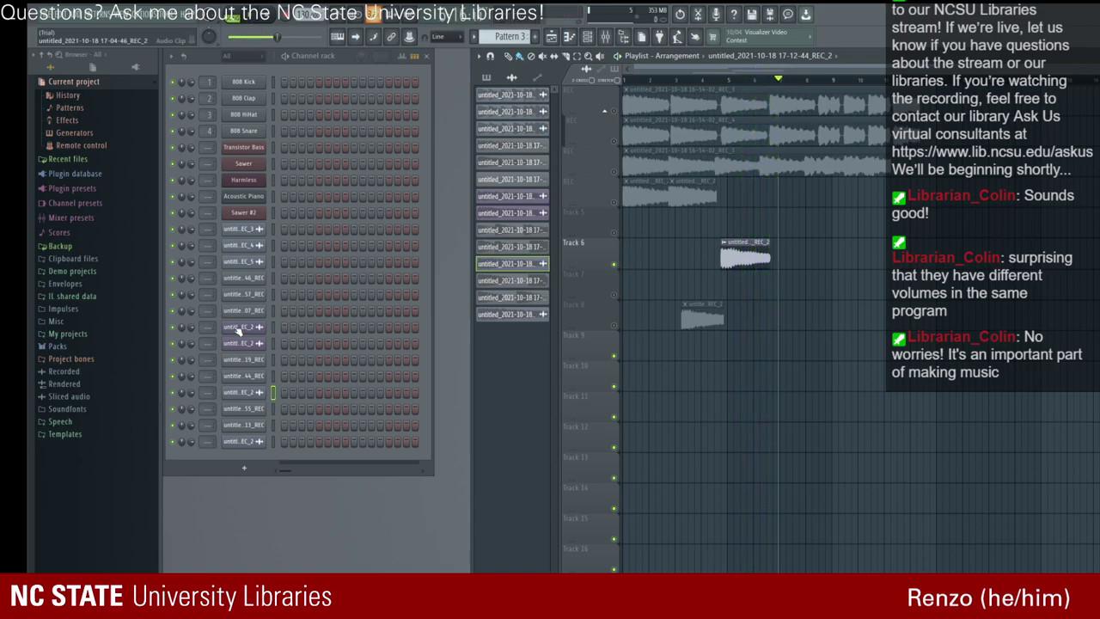
# Step: Audition the Sawer #2 and Harmless instruments against the recorded clips
pyautogui.click(245, 212)
pyautogui.click(702, 300)
pyautogui.click(250, 180)
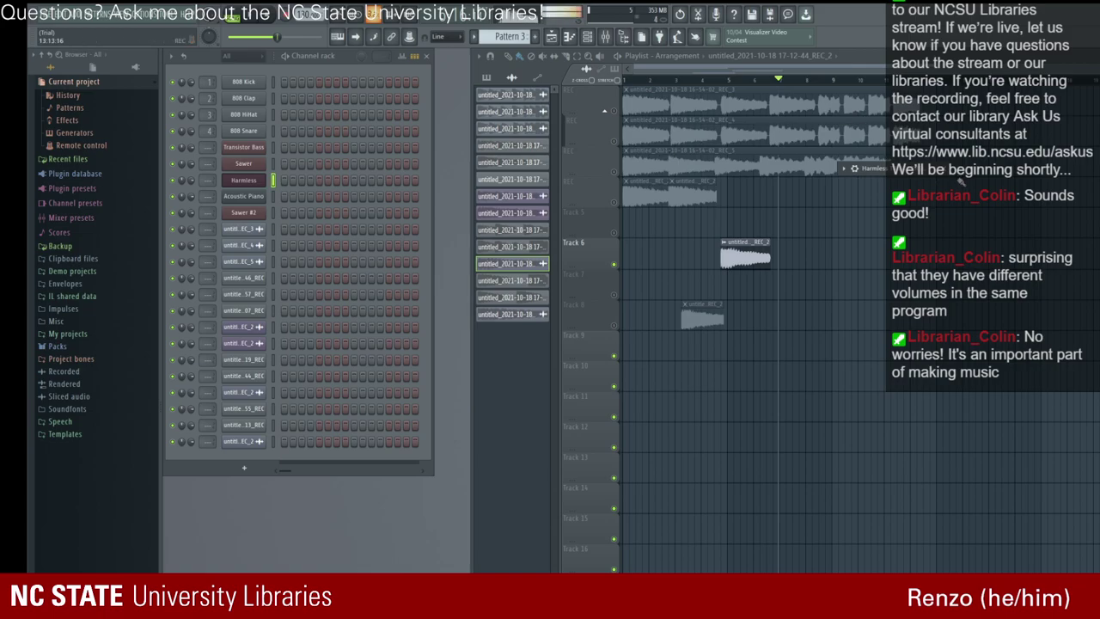
# Step: Move the Track 6 clip to Track 10, mute that track, and play the Track 8 clip from its start just after bar 3
pyautogui.moveTo(745, 257); pyautogui.dragTo(738, 379)
pyautogui.click(711, 327)
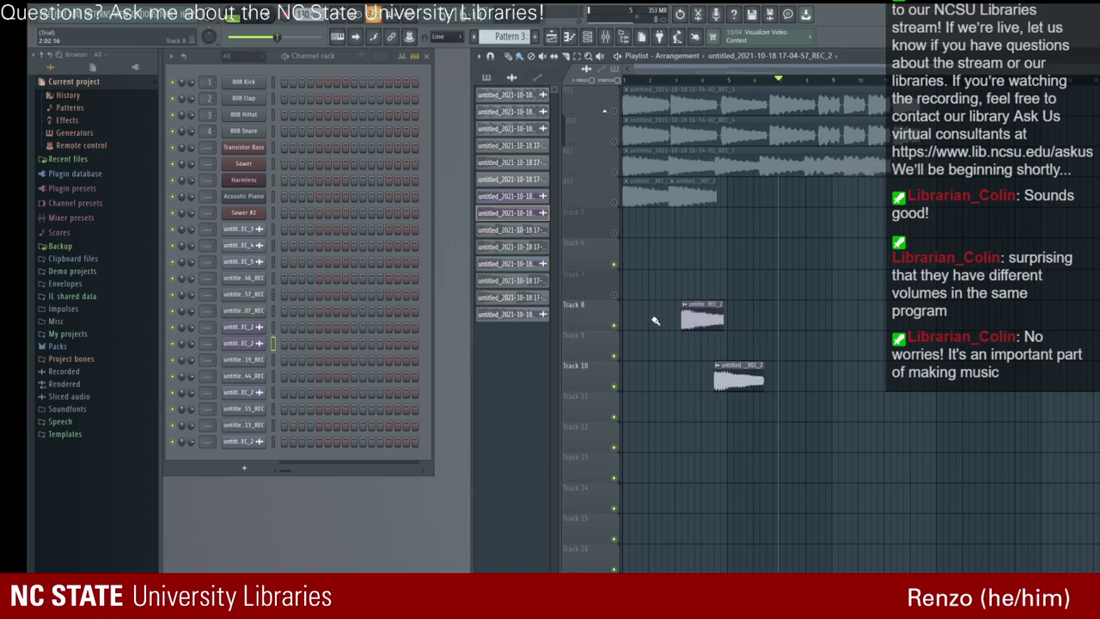
pyautogui.click(707, 80)
pyautogui.moveTo(708, 80); pyautogui.dragTo(681, 80)
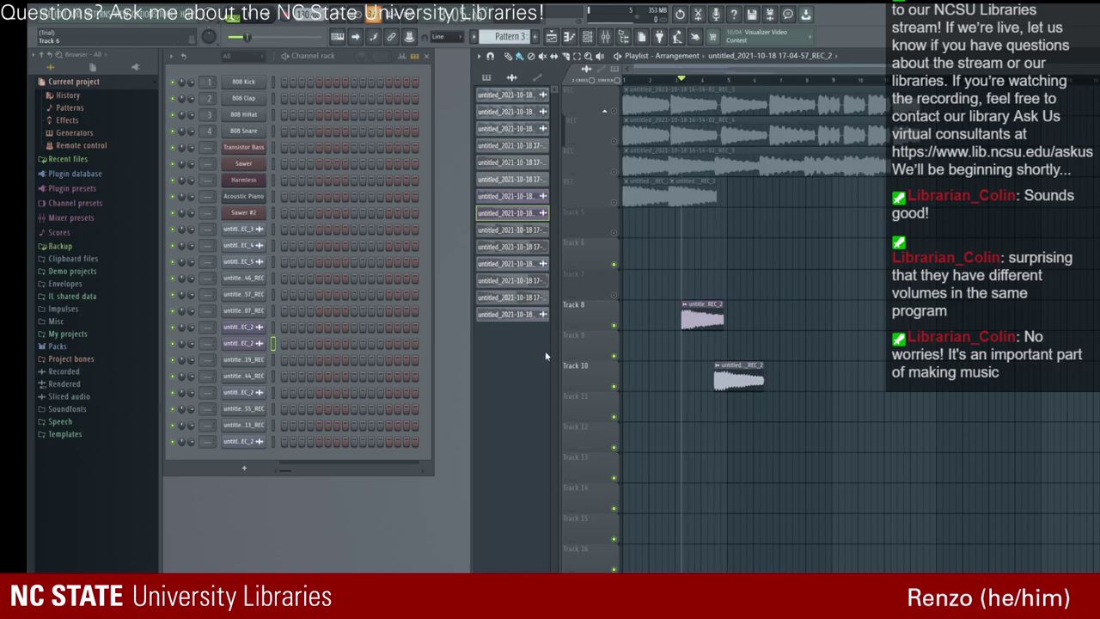
pyautogui.click(615, 389)
pyautogui.click(250, 17)
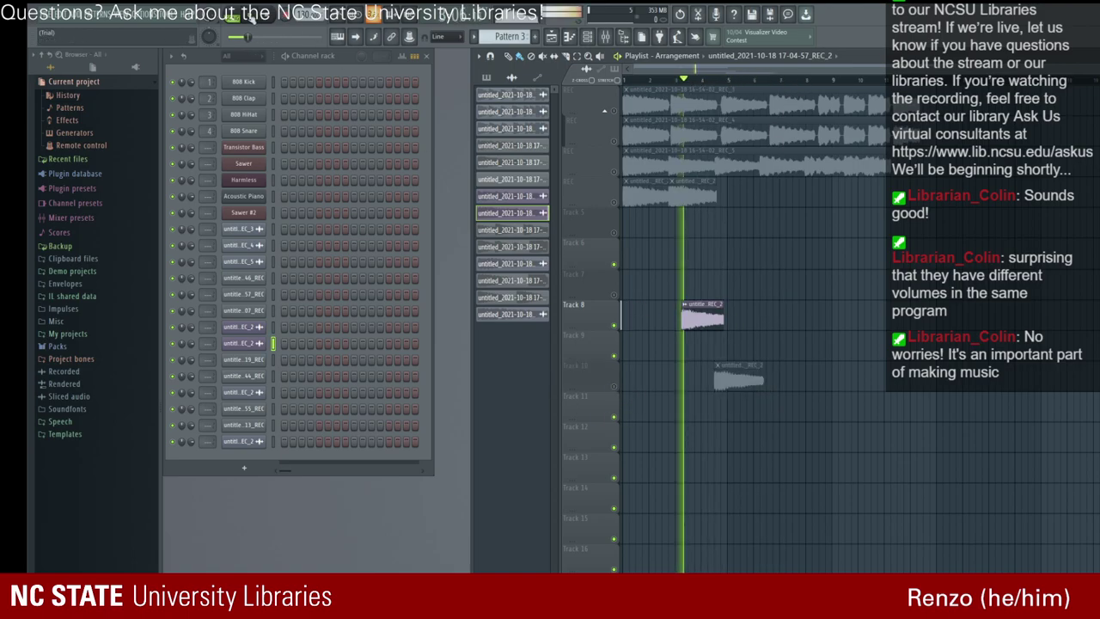
pyautogui.click(251, 18)
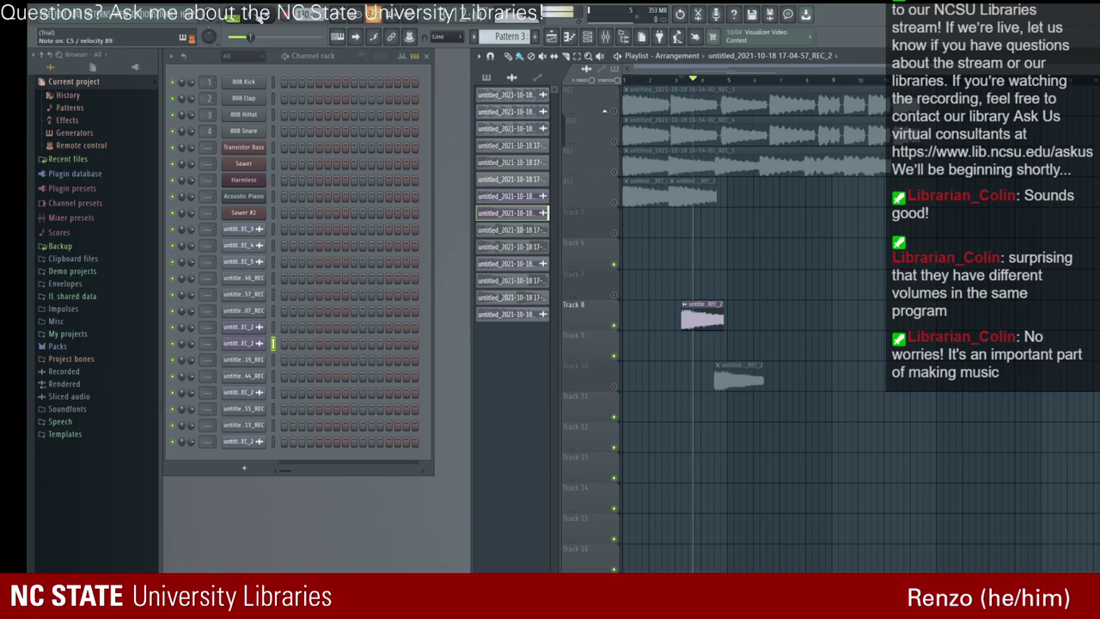
# Step: Move the Track 8 clip to Track 5, directly after the two REC track clips, and unmute Track 5
pyautogui.moveTo(703, 304); pyautogui.dragTo(728, 207)
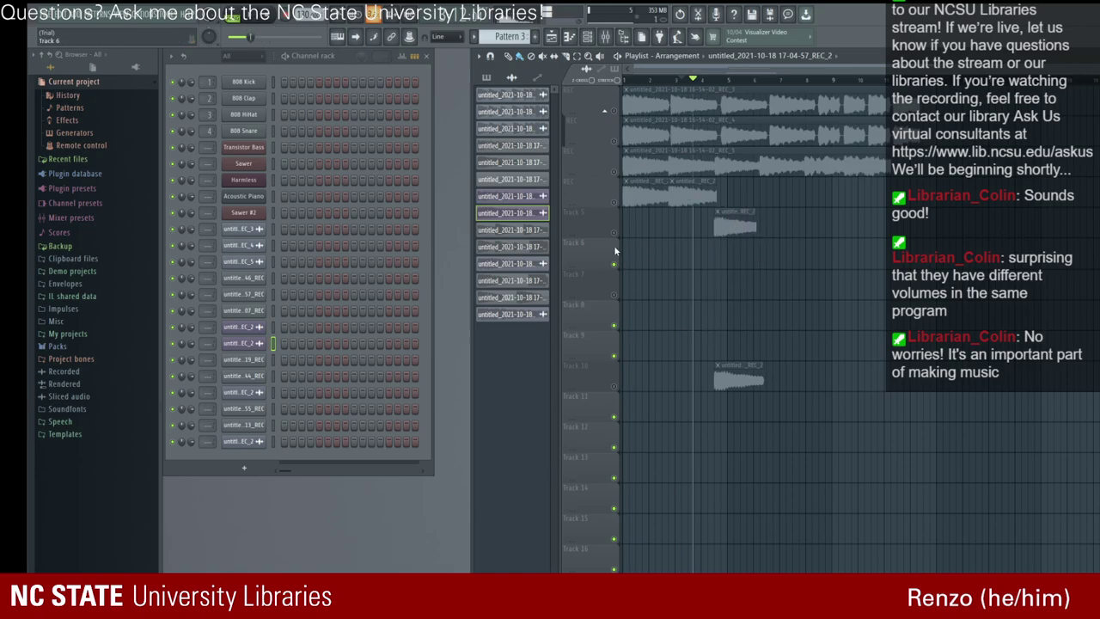
pyautogui.click(765, 225)
pyautogui.rightClick(770, 225)
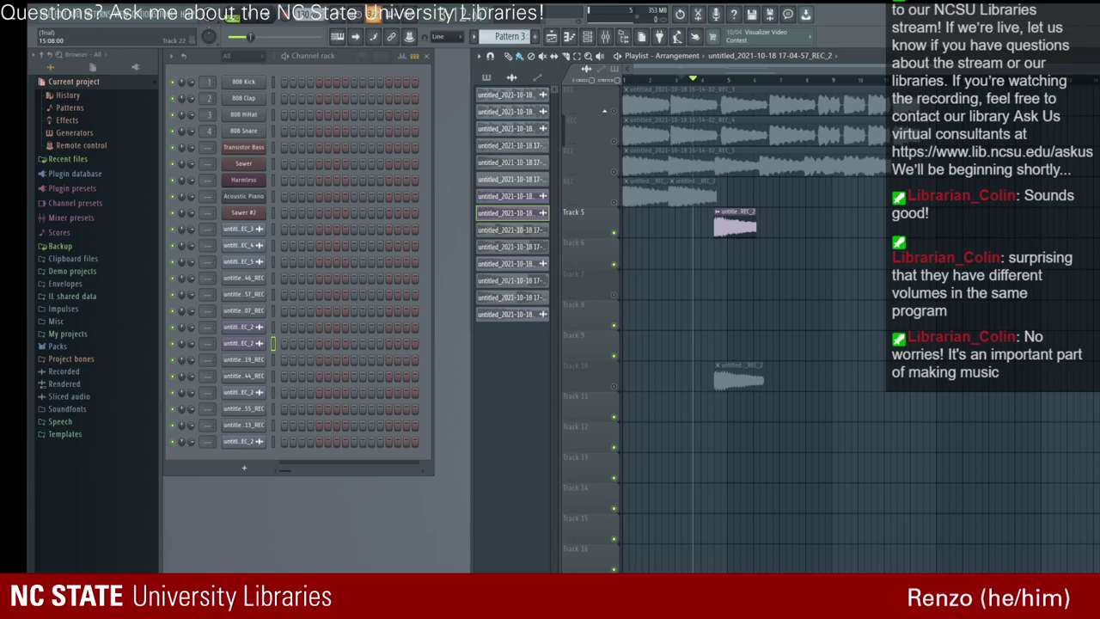
# Step: Unmute the REC track holding the trimmed clips and place a copy of its clip on Track 6, directly after the Track 5 clip
pyautogui.click(694, 180)
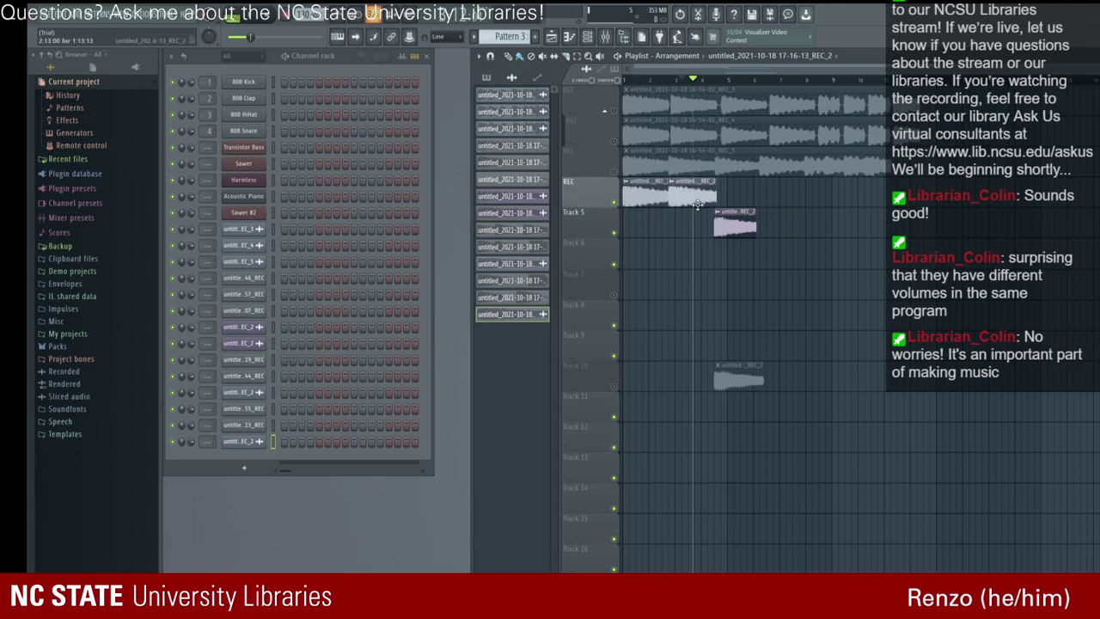
pyautogui.click(755, 195)
pyautogui.moveTo(753, 198); pyautogui.dragTo(782, 277)
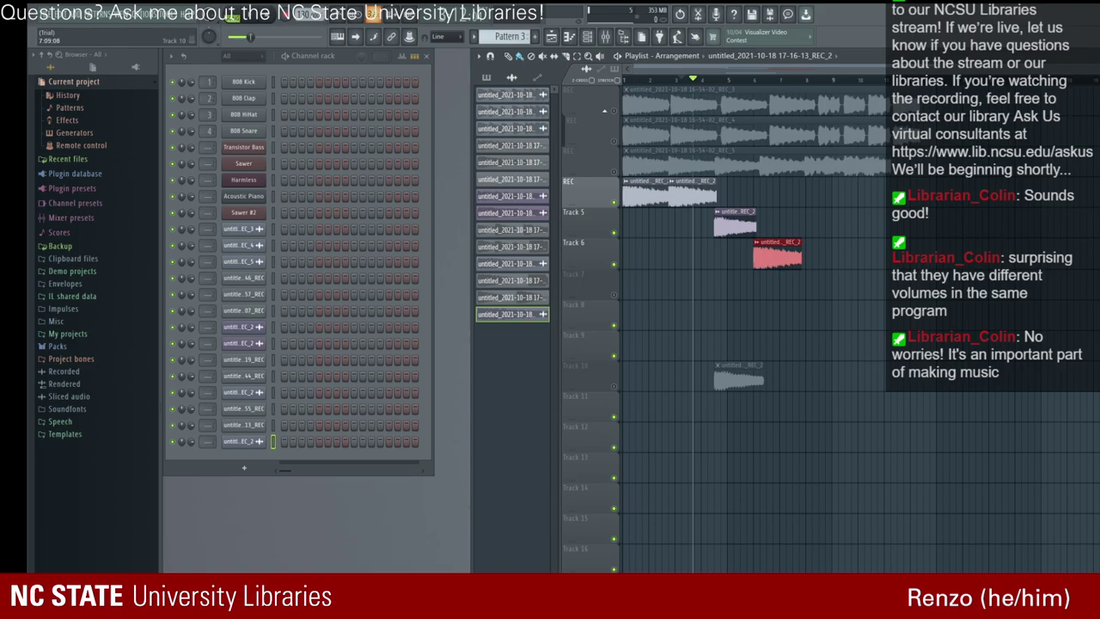
# Step: Move the Track 10 clip to Track 7 at about bar 8 and copy the Track 5 clip onto Track 8 at about bar 10
pyautogui.click(752, 371)
pyautogui.moveTo(755, 378); pyautogui.dragTo(846, 278)
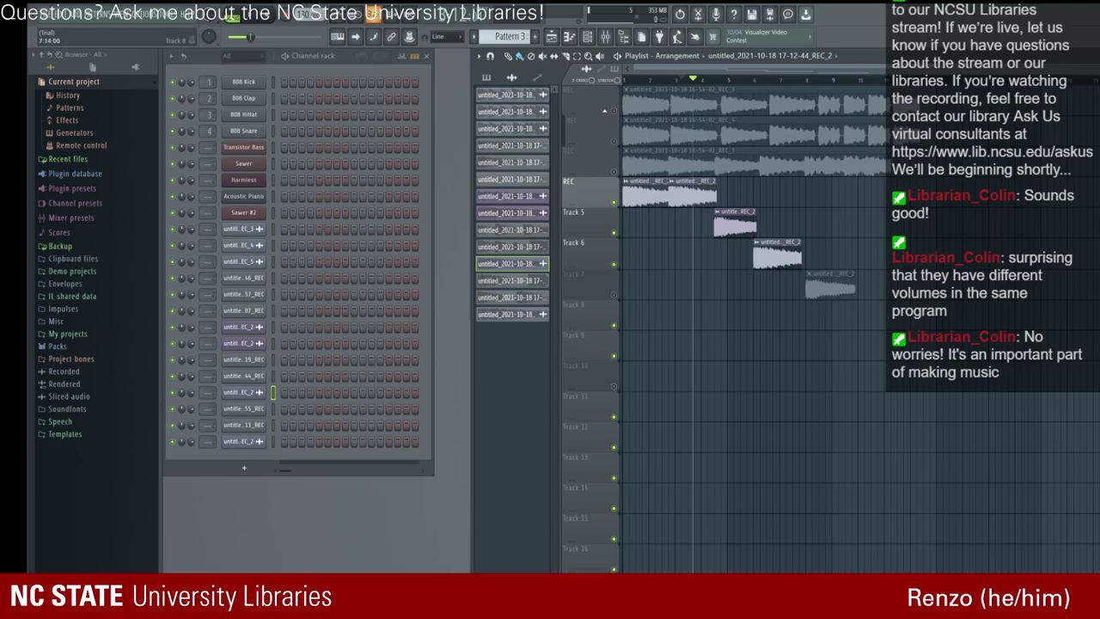
pyautogui.click(739, 222)
pyautogui.moveTo(739, 222); pyautogui.dragTo(871, 315)
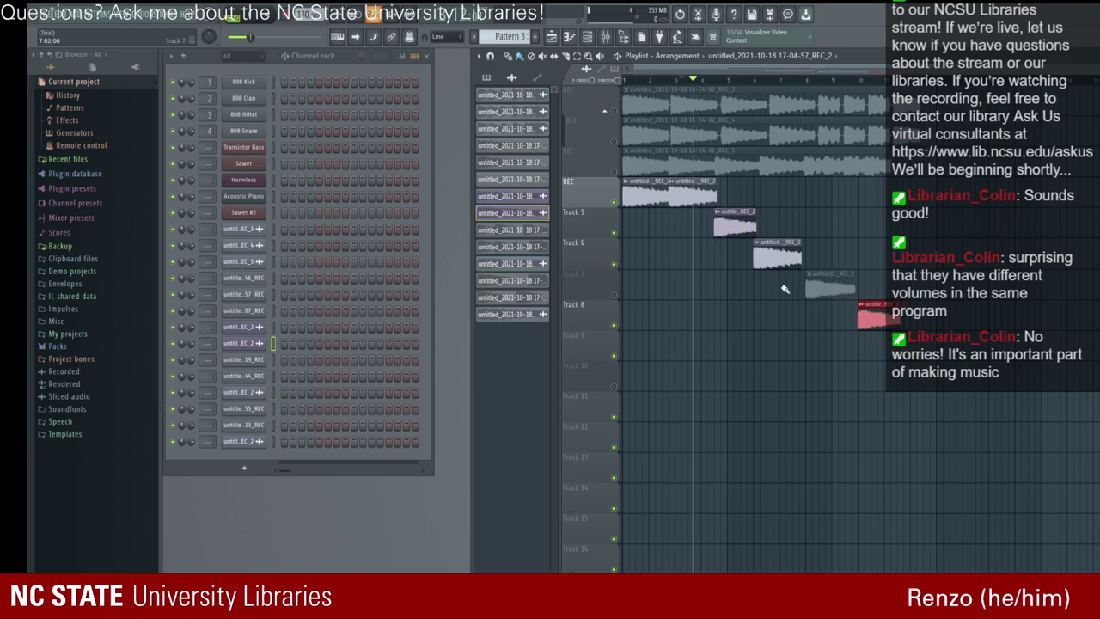
# Step: Continue the sequence with a copy of the trimmed REC clip on Track 9 and a copy of the Track 7 clip on Track 10
pyautogui.click(698, 195)
pyautogui.moveTo(698, 194); pyautogui.dragTo(921, 348)
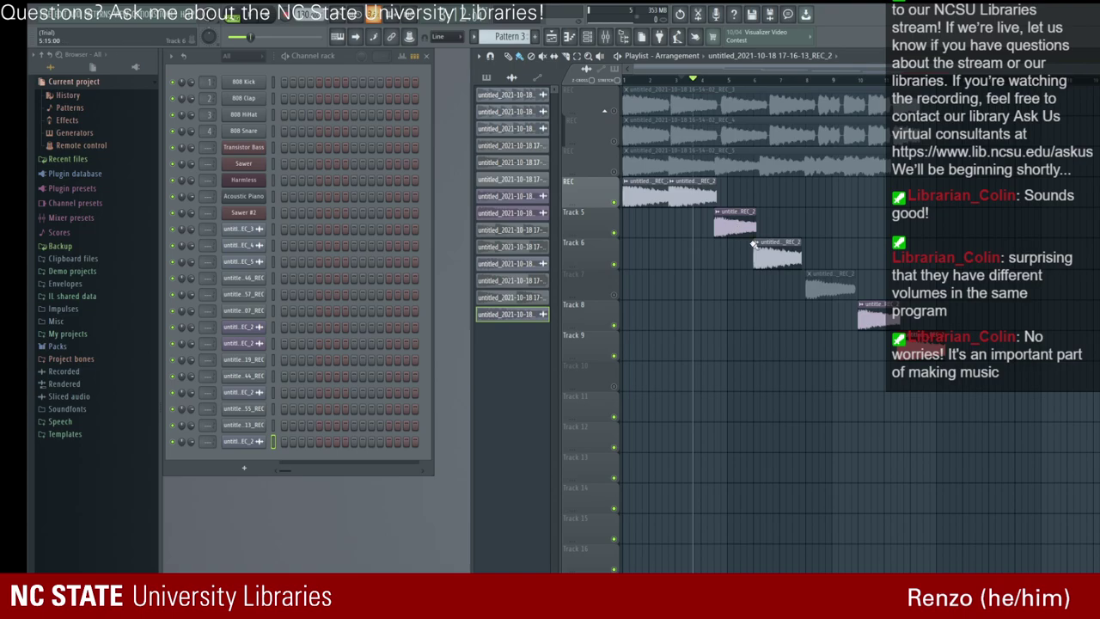
pyautogui.moveTo(758, 257); pyautogui.dragTo(947, 380)
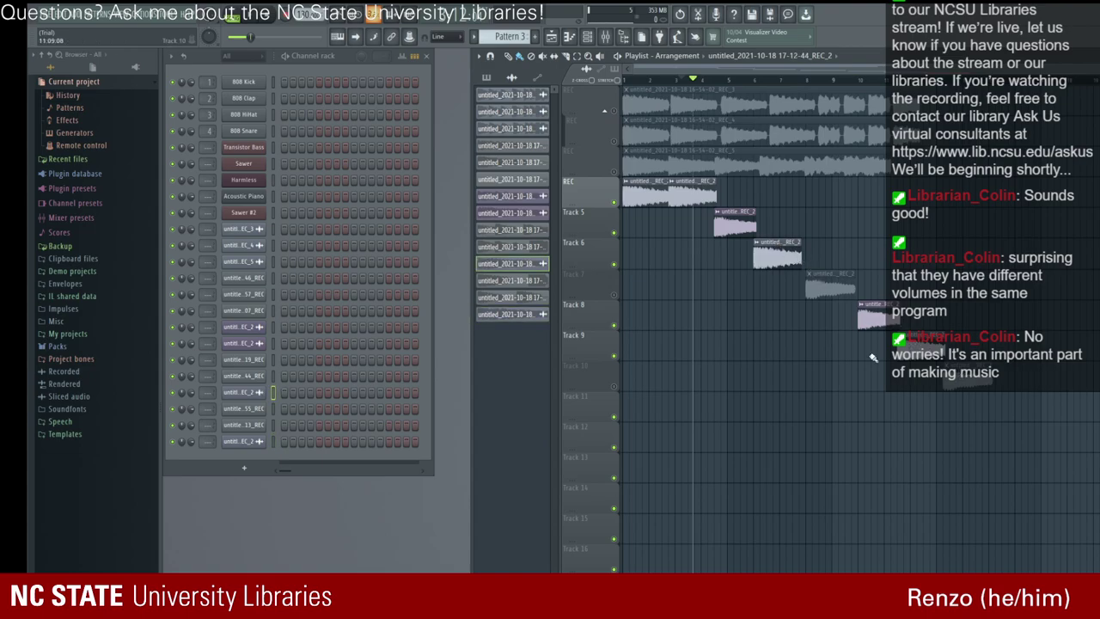
# Step: Unmute Tracks 7 and 10 and play the staggered clip sequence from the start of the playlist
pyautogui.click(630, 80)
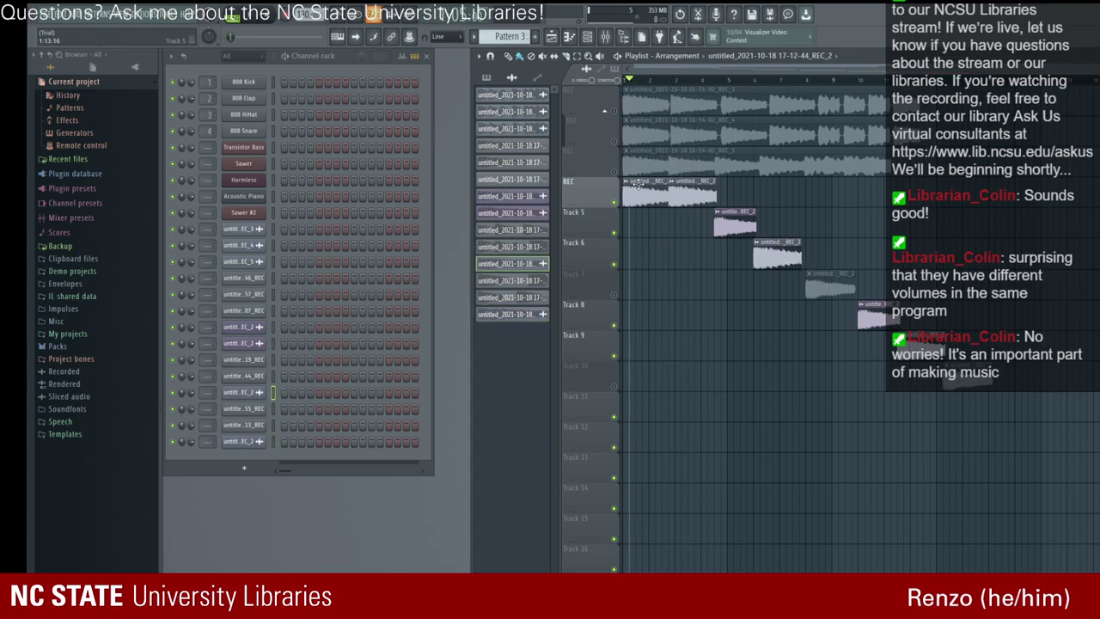
pyautogui.click(613, 294)
pyautogui.click(614, 386)
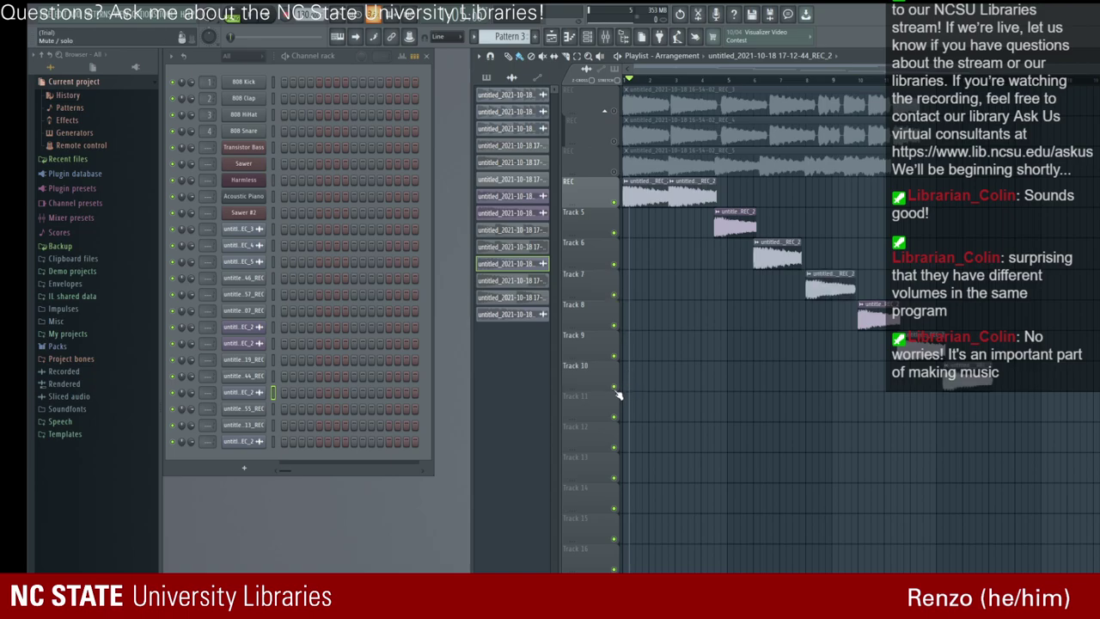
pyautogui.press('space')
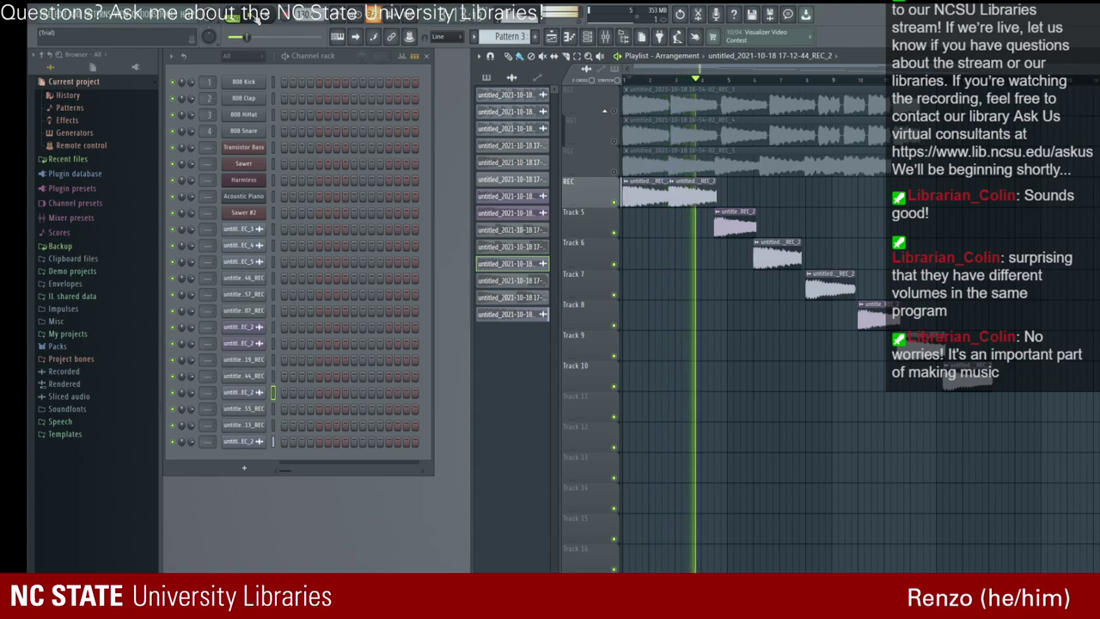
pyautogui.press('space')
# Step: Shift the second REC clip to bar 3, the Track 5 clip to bar 5, and the Track 6 clip directly after it
pyautogui.moveTo(672, 196); pyautogui.dragTo(679, 196)
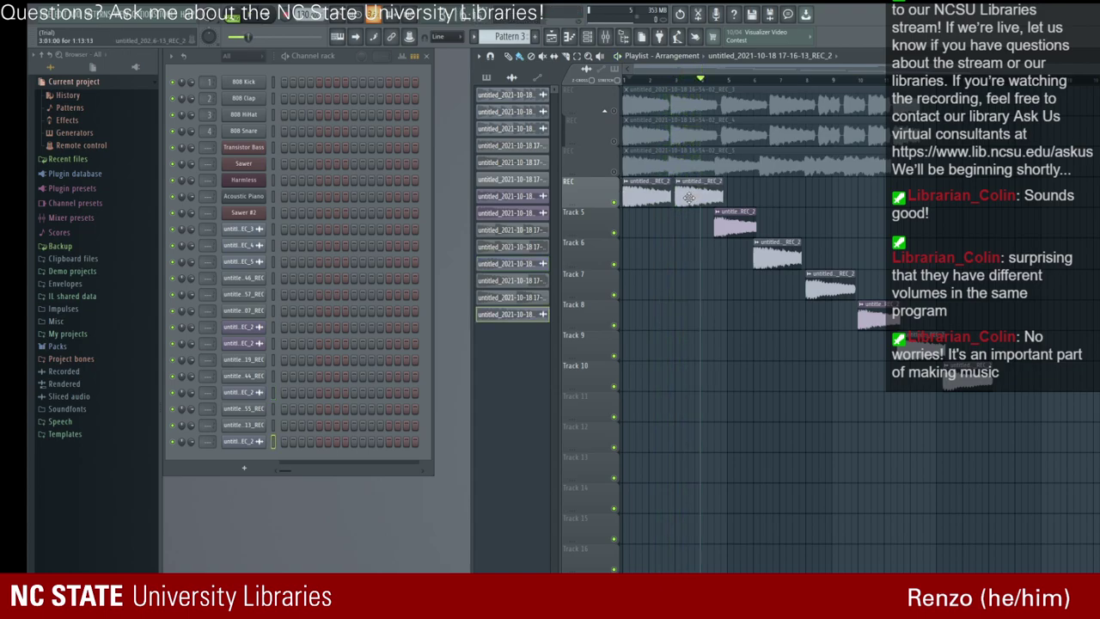
pyautogui.moveTo(732, 226); pyautogui.dragTo(780, 253)
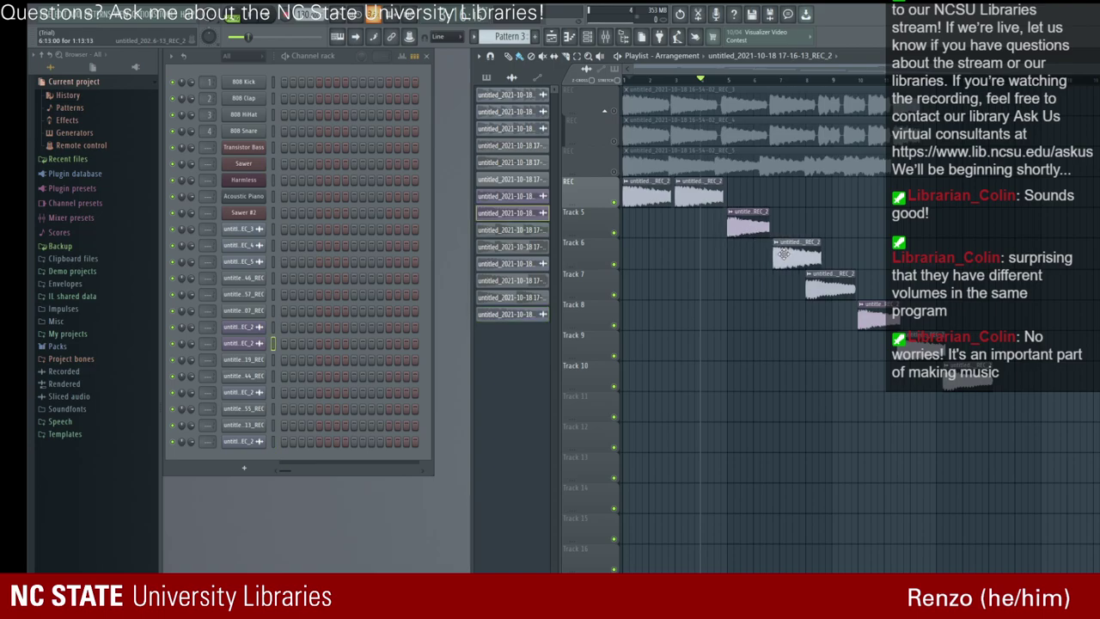
# Step: Play the respaced sequence from near the start and try notes on the Sawer #2 synth for comparison
pyautogui.moveTo(244, 36); pyautogui.dragTo(231, 37)
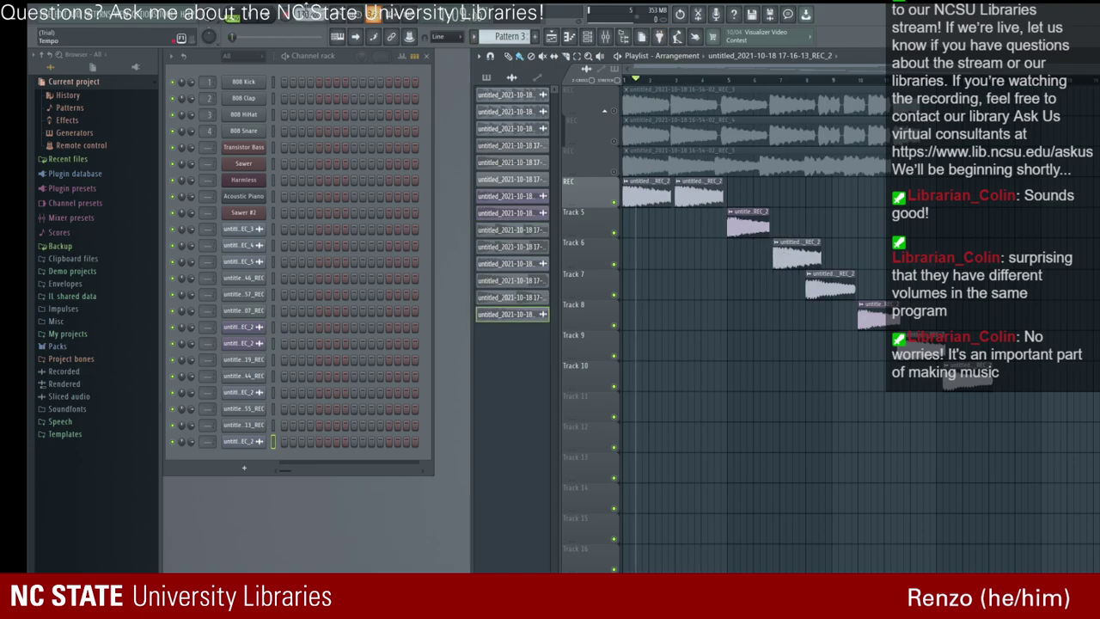
pyautogui.press('space')
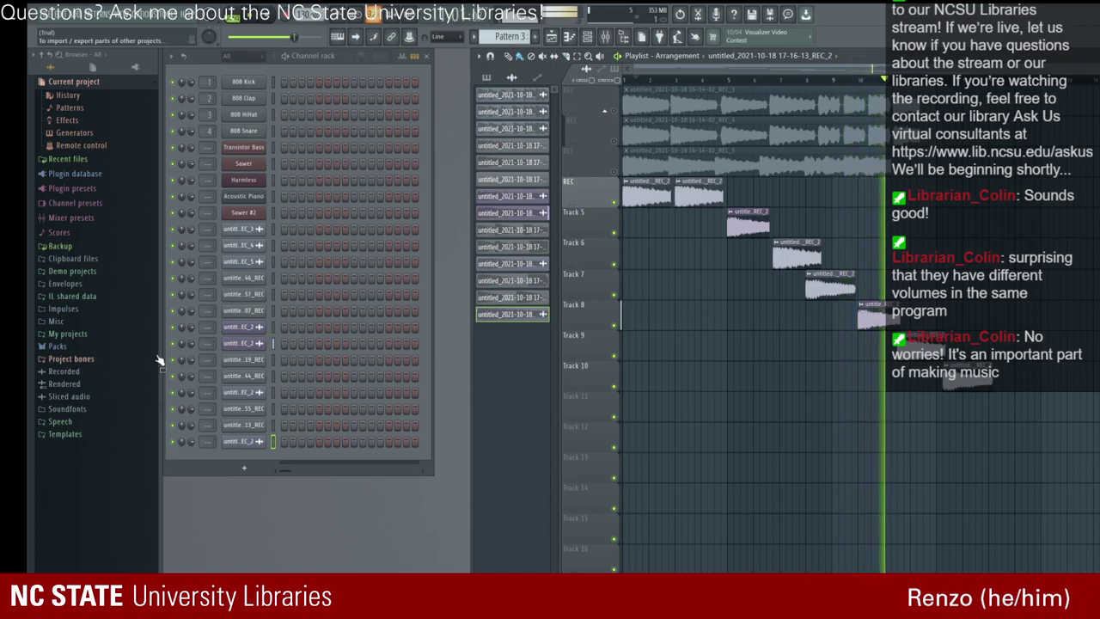
pyautogui.click(244, 213)
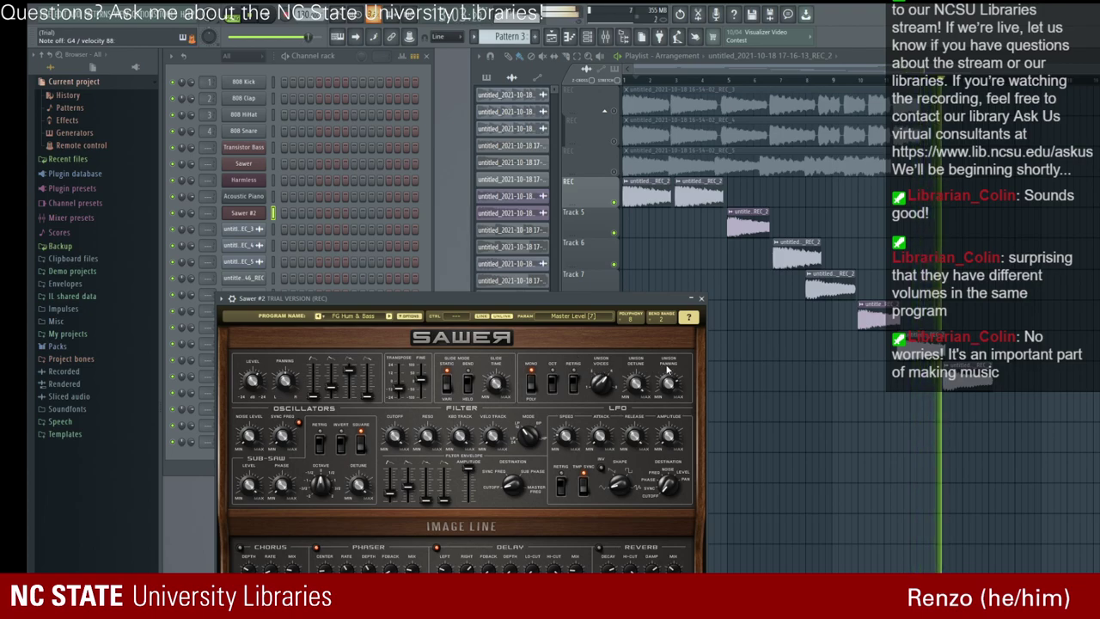
pyautogui.click(701, 299)
pyautogui.press('space')
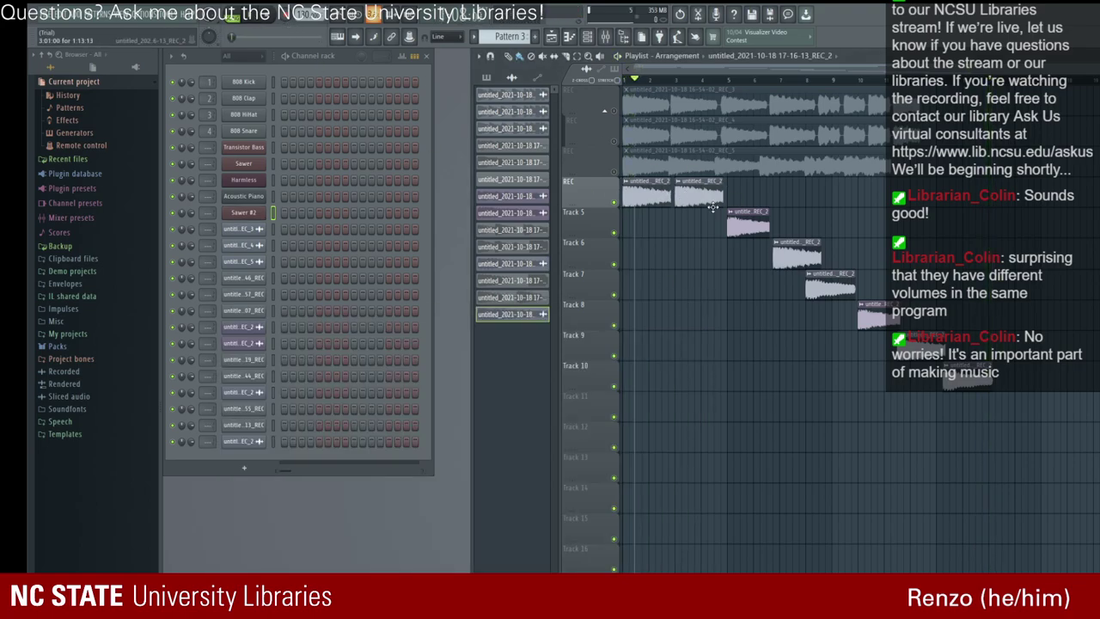
# Step: Delete the REC clip at bar 3 and check the remaining first clip in Edison and by playing it back
pyautogui.rightClick(701, 199)
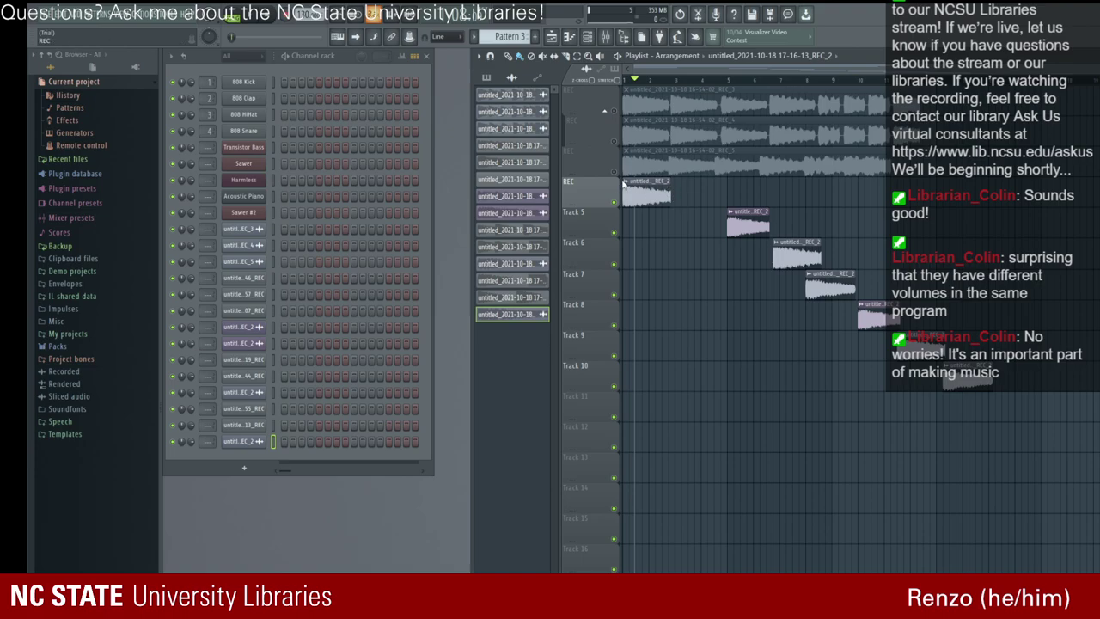
pyautogui.click(625, 184)
pyautogui.click(474, 109)
pyautogui.doubleClick(736, 208)
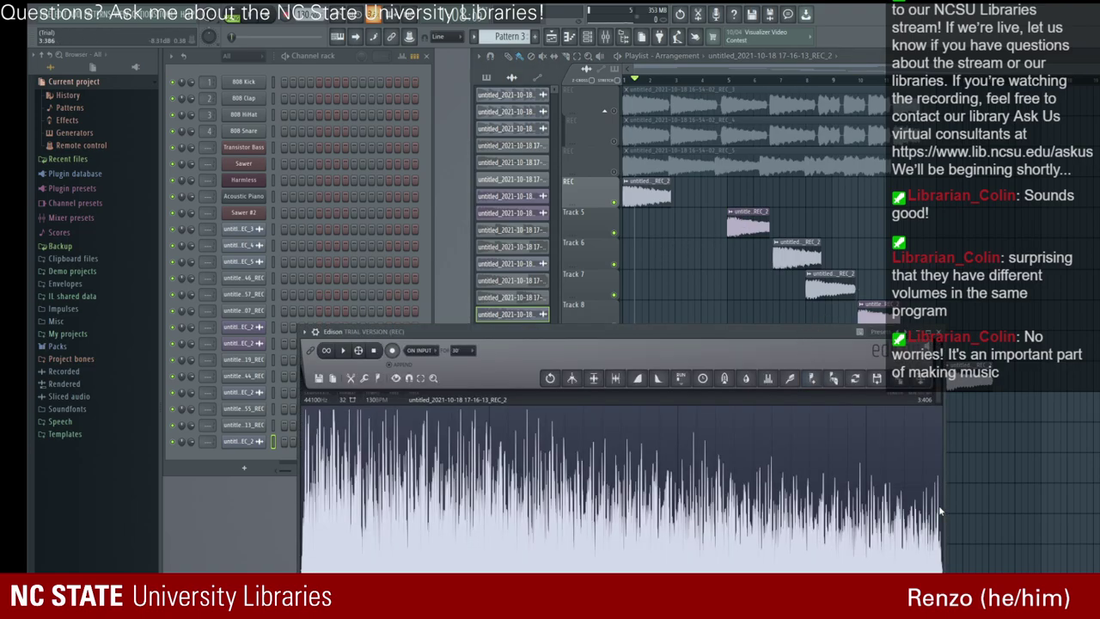
pyautogui.click(944, 332)
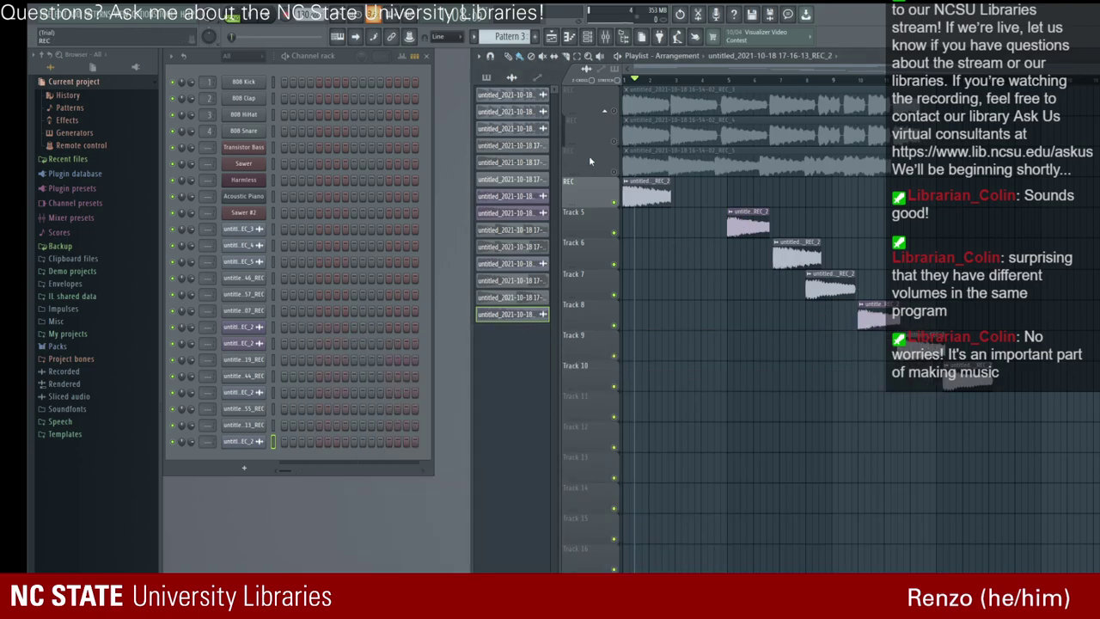
pyautogui.click(463, 14)
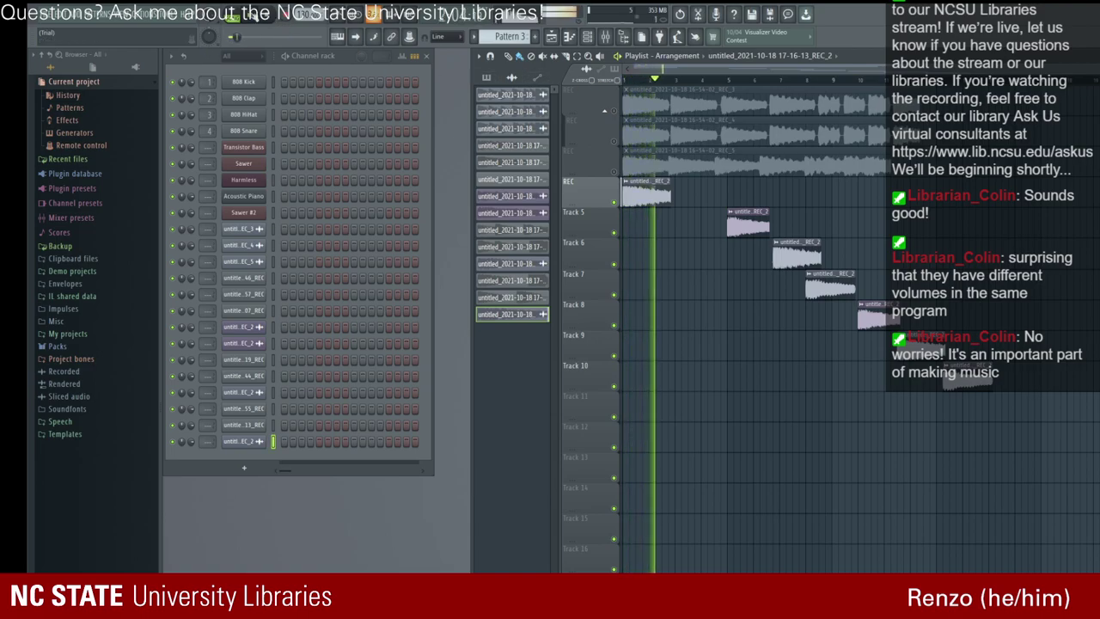
pyautogui.press('space')
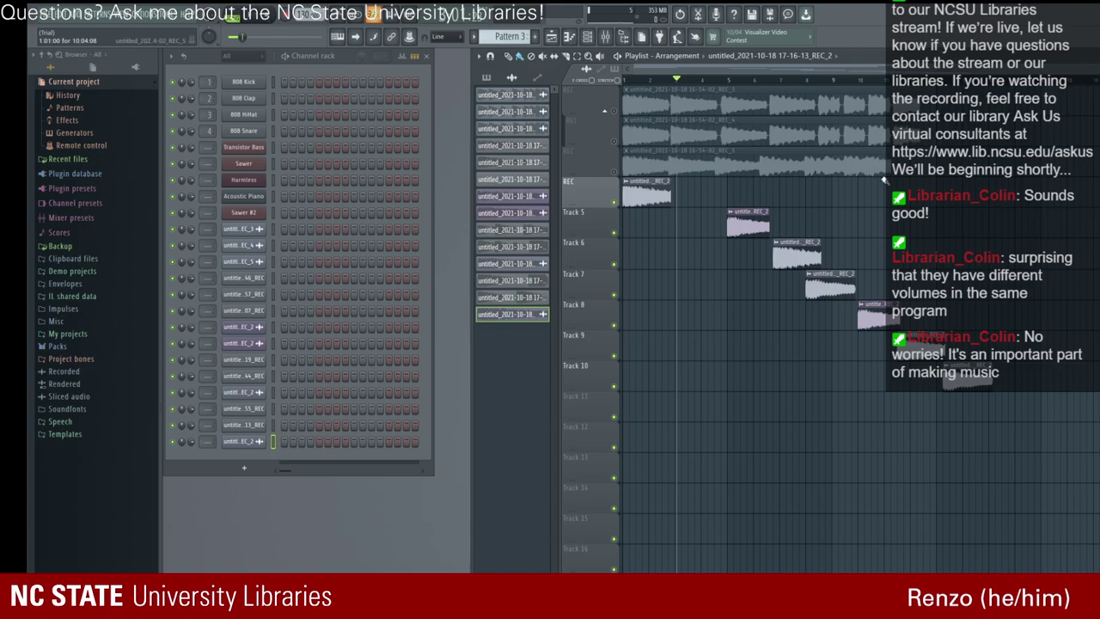
# Step: Move the Track 5 clip to the REC track at bar 3 and play it back together with the first clip
pyautogui.moveTo(754, 217); pyautogui.dragTo(705, 196)
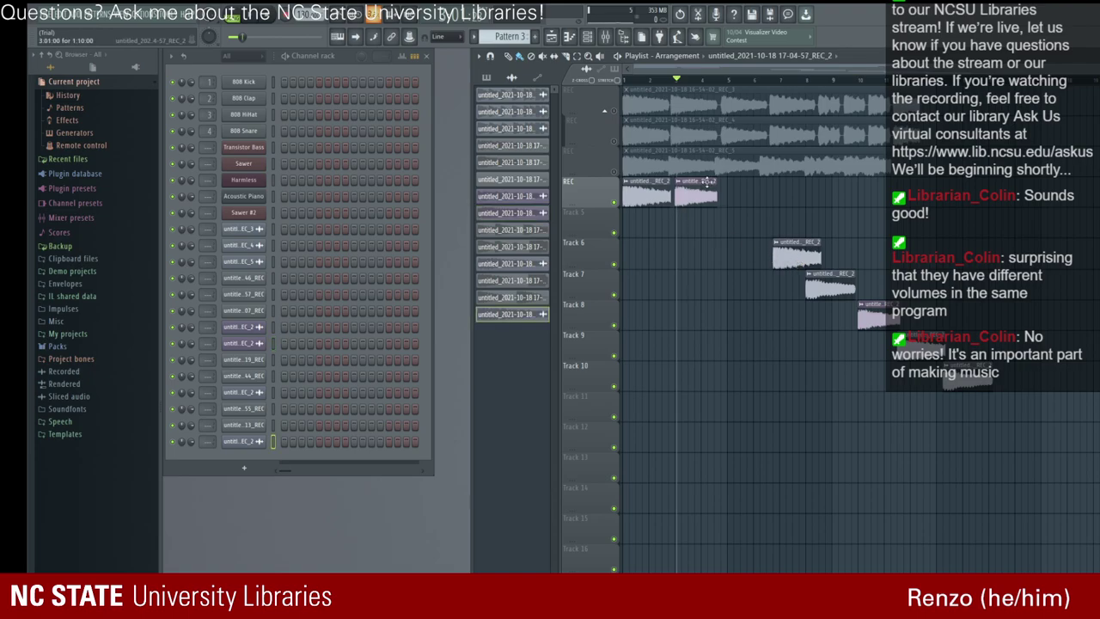
pyautogui.click(704, 193)
pyautogui.moveTo(687, 87); pyautogui.dragTo(642, 82)
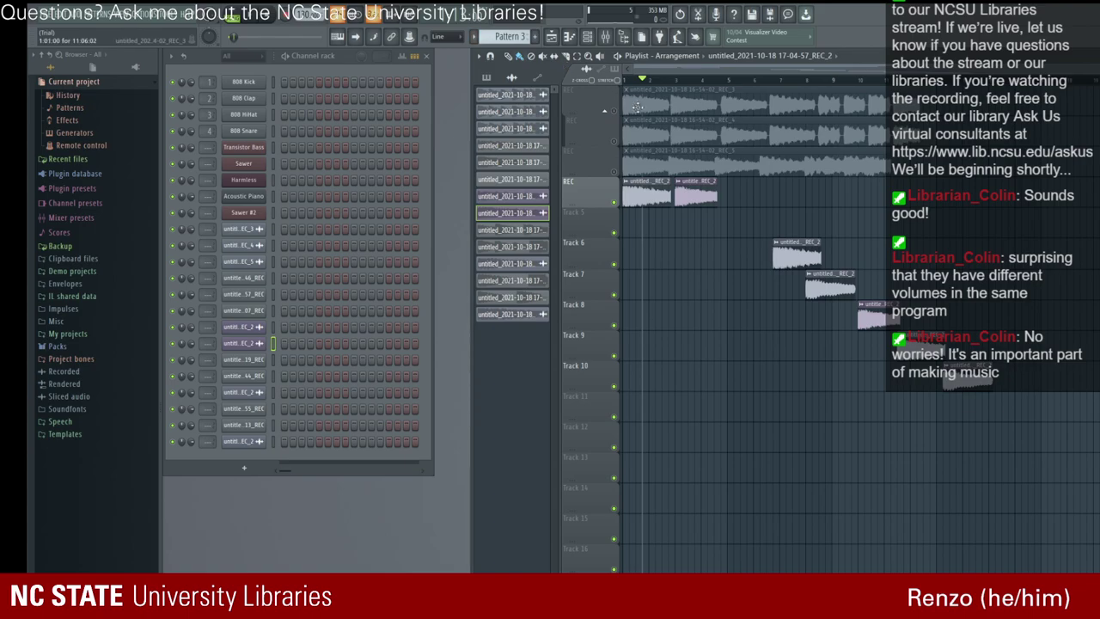
pyautogui.press('space')
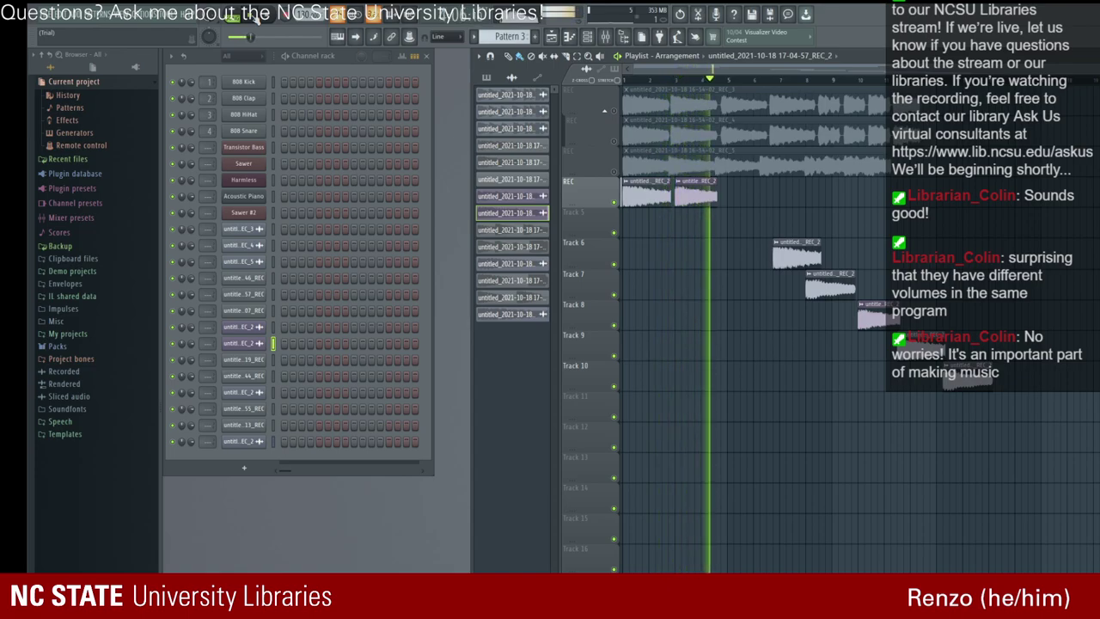
pyautogui.press('space')
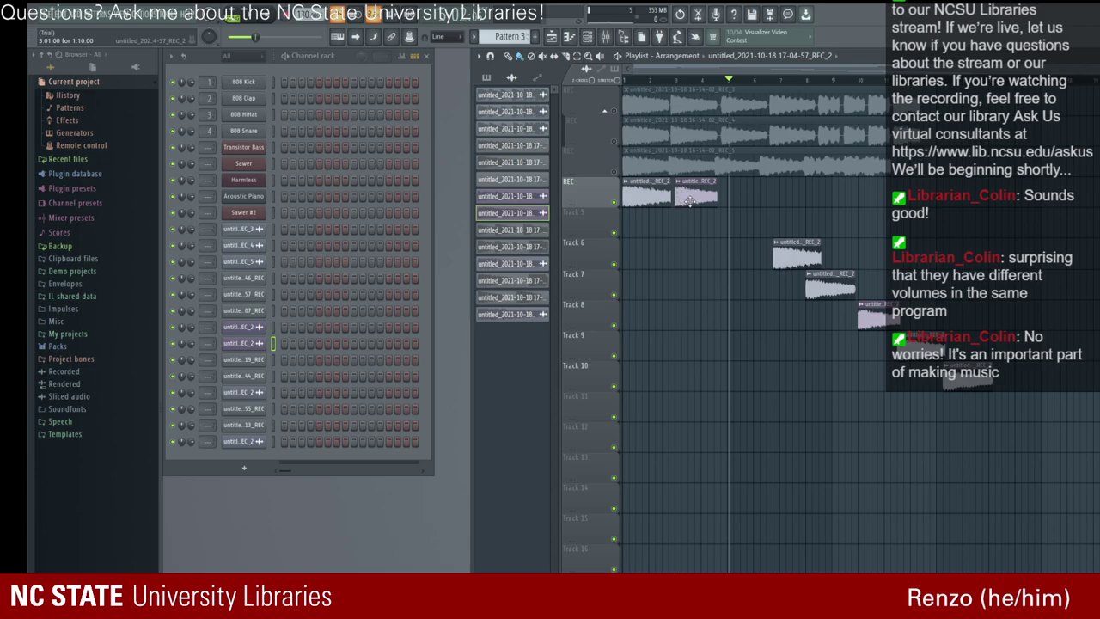
# Step: Replace the REC clip at bar 3 with a copy of the first REC clip and play both clips back
pyautogui.moveTo(689, 200)
pyautogui.mouseDown()
pyautogui.moveTo(722, 197)
pyautogui.moveTo(694, 194)
pyautogui.mouseUp()
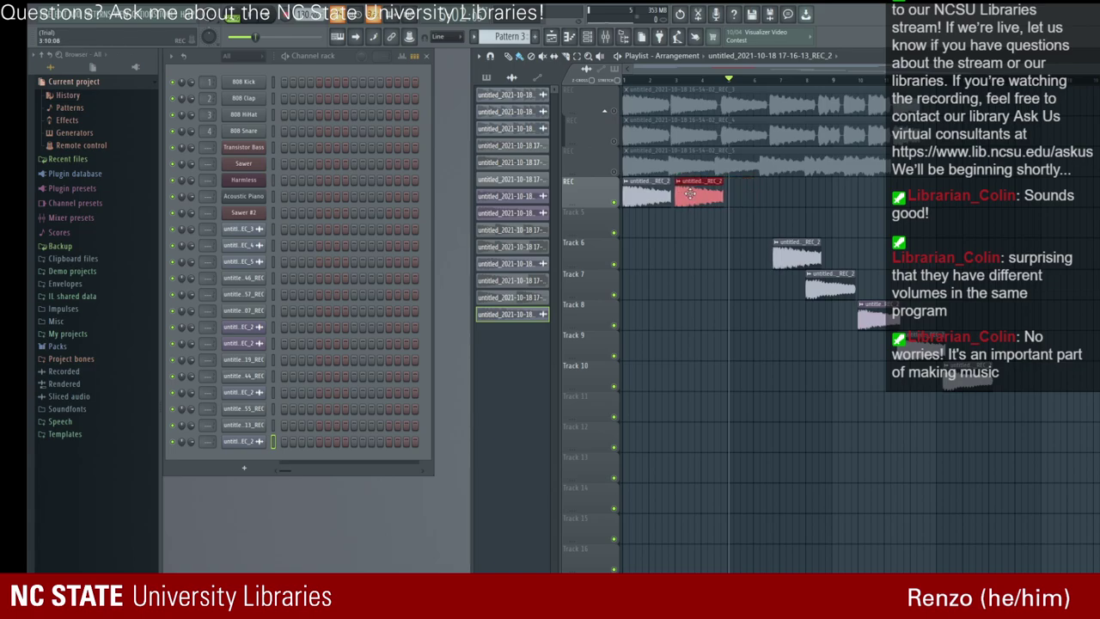
pyautogui.click(643, 79)
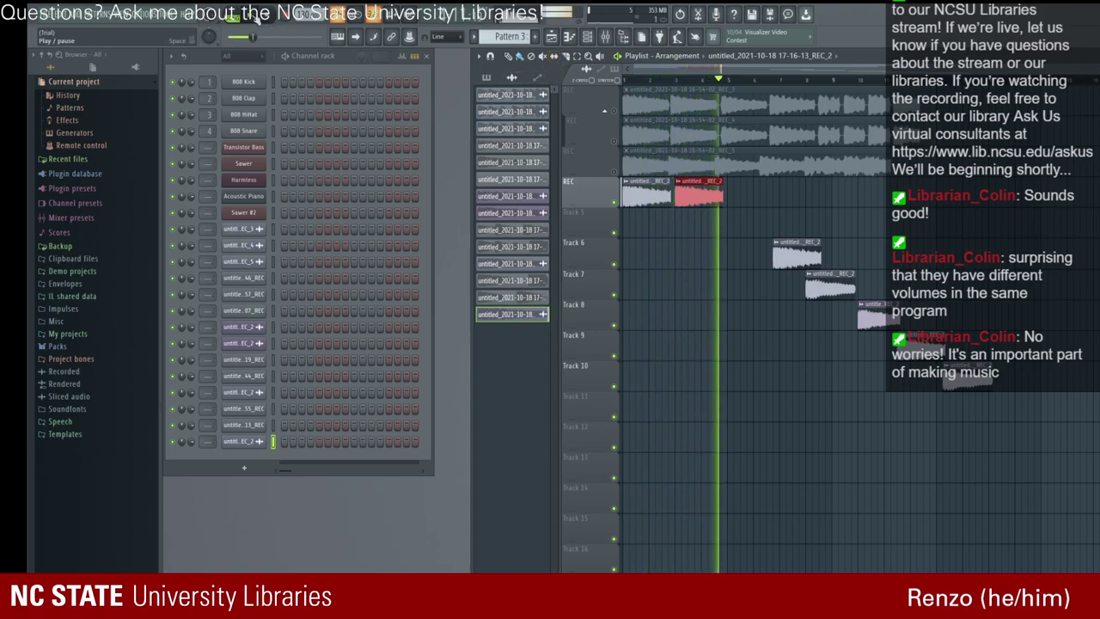
pyautogui.click(260, 18)
# Step: Try the Track 6 clip on the REC track at bar 5, play it, and remove it from there
pyautogui.moveTo(796, 260); pyautogui.dragTo(751, 200)
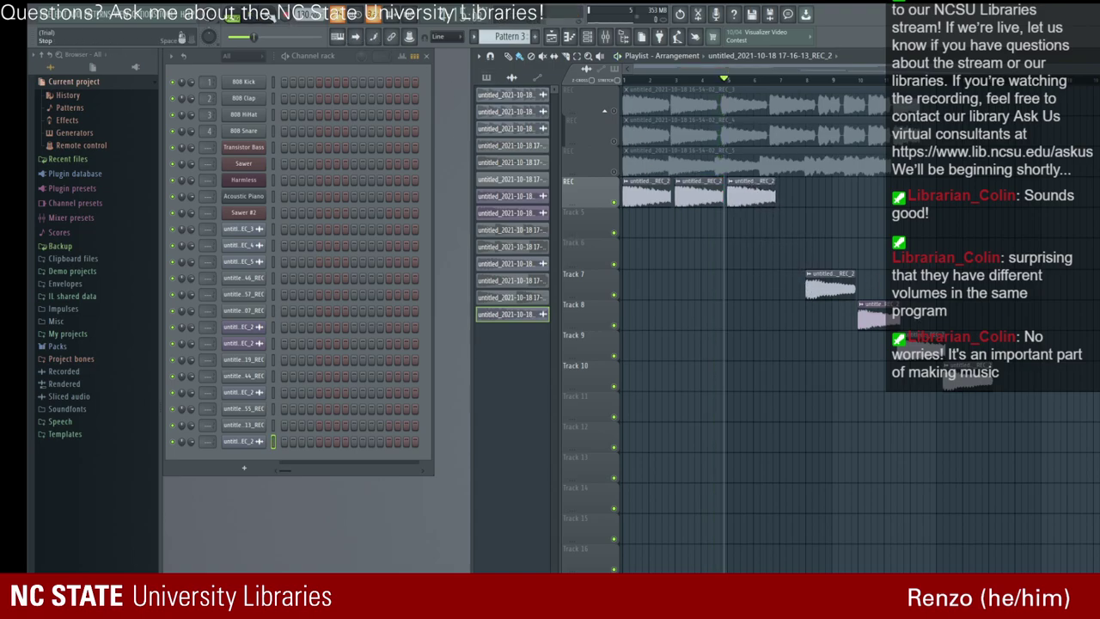
pyautogui.press('space')
pyautogui.press('space')
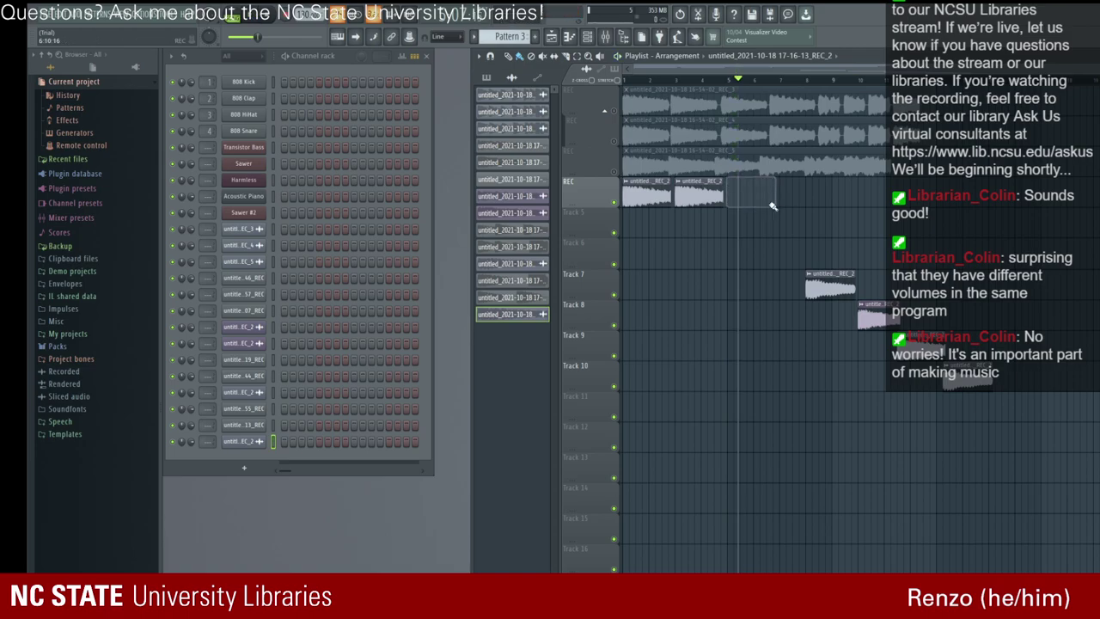
# Step: Move the Track 7 clip to the REC track at bar 5 and play back from about bar 4
pyautogui.moveTo(827, 275); pyautogui.dragTo(747, 179)
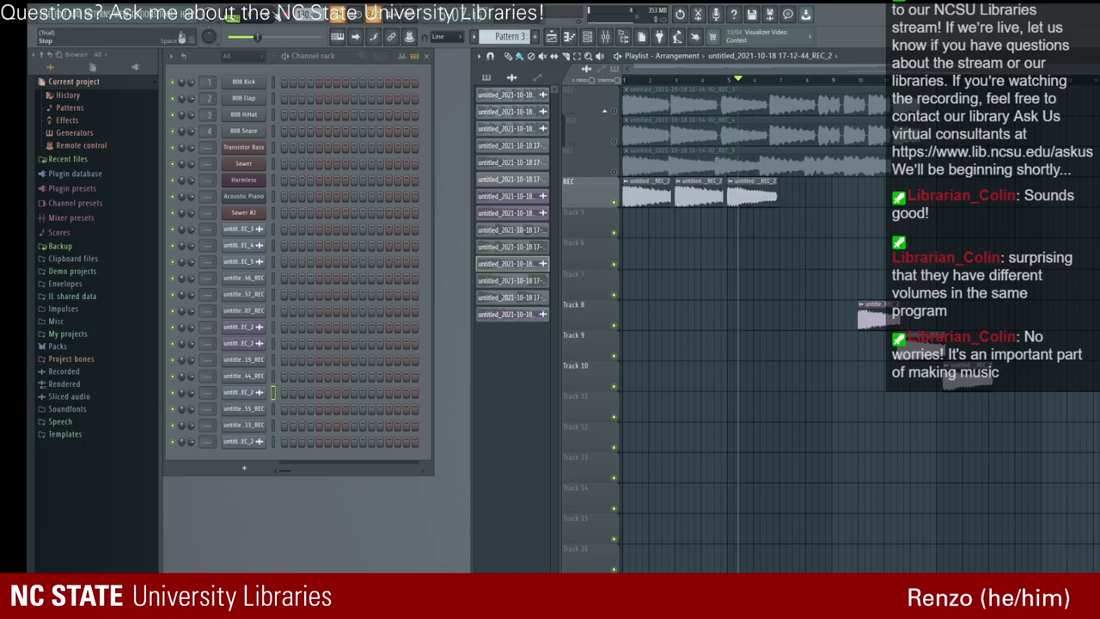
pyautogui.press('space')
pyautogui.click(689, 79)
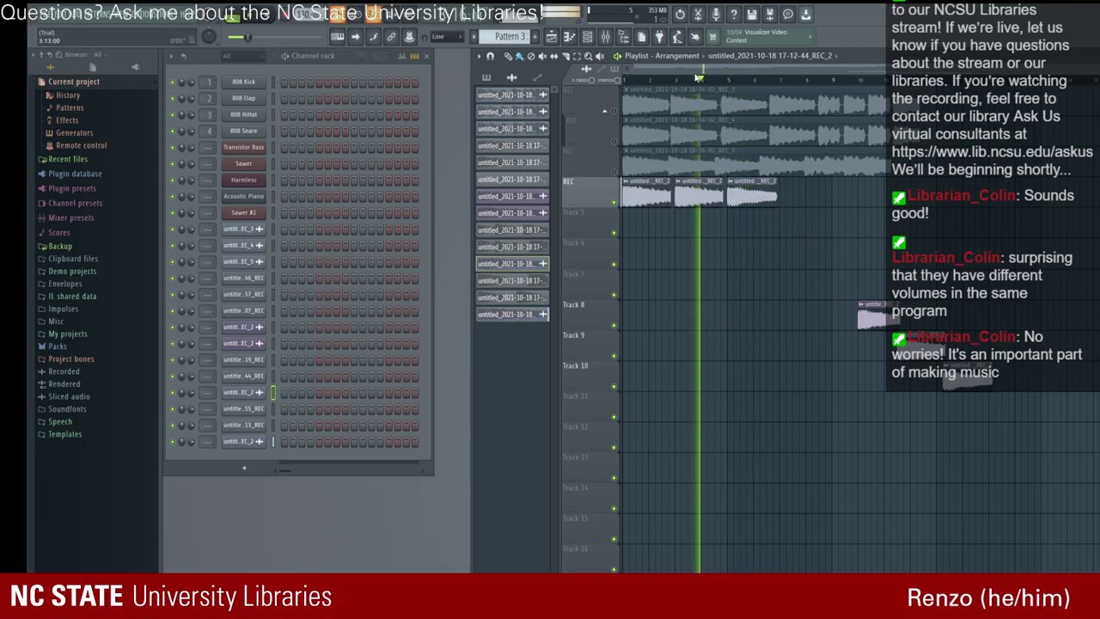
pyautogui.press('space')
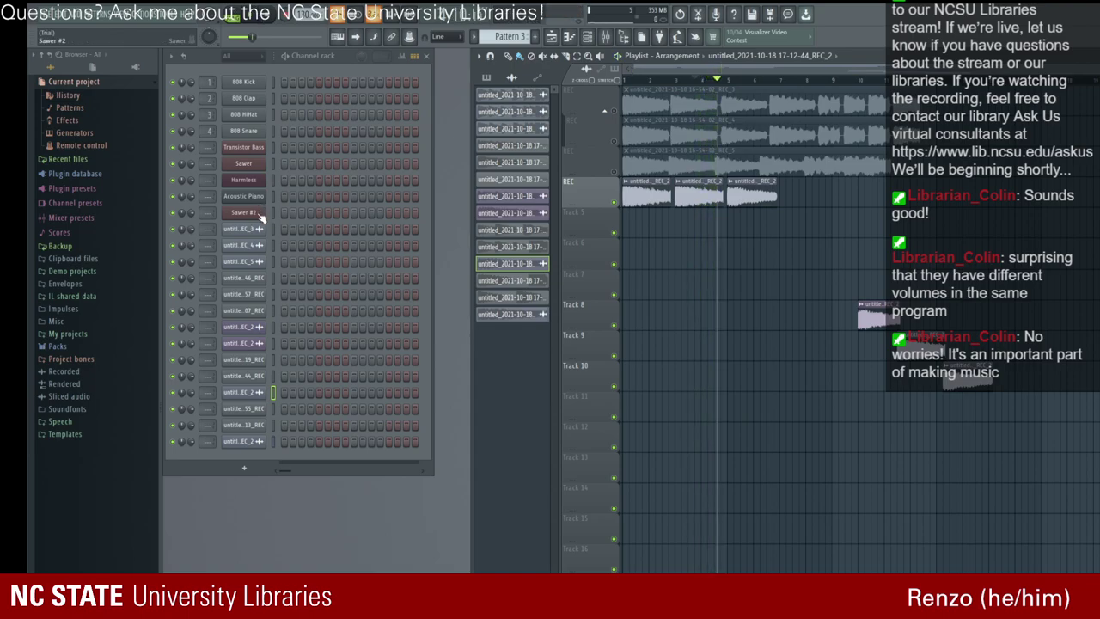
# Step: Move the REC clip at bar 5 to Track 7, put the Track 8 clip in its place, and play the change back
pyautogui.click(254, 182)
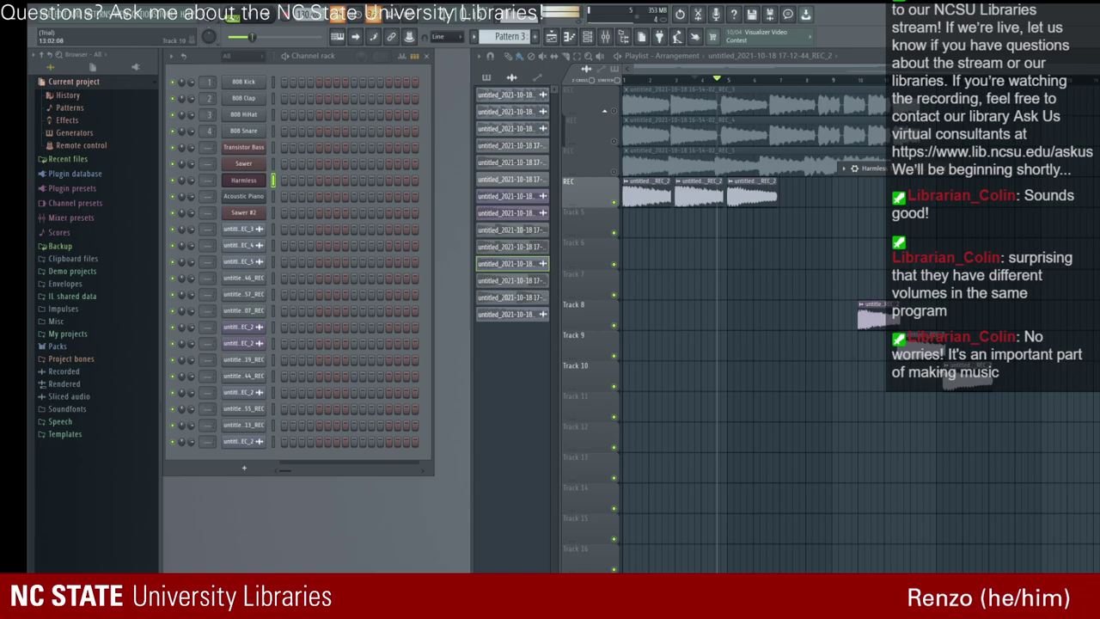
pyautogui.moveTo(877, 322); pyautogui.dragTo(739, 193)
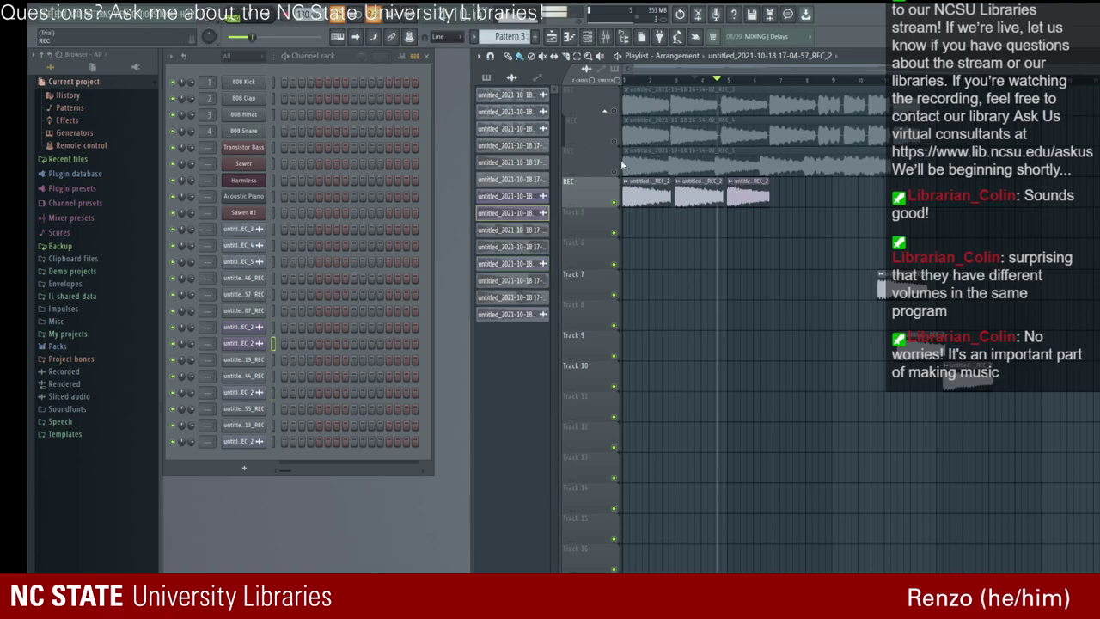
pyautogui.click(696, 82)
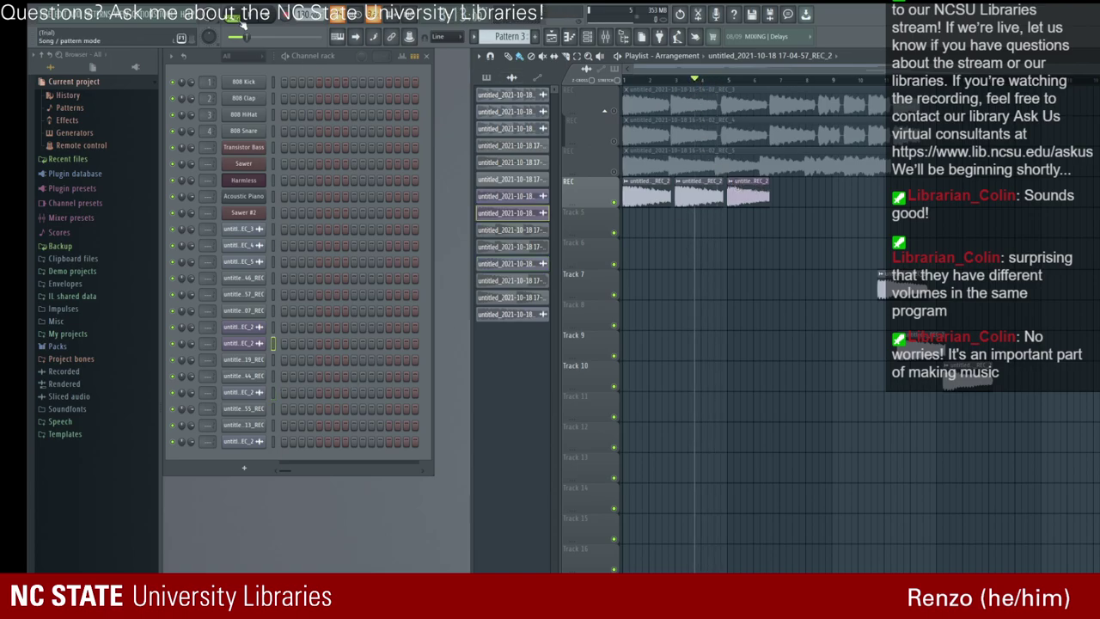
pyautogui.press('space')
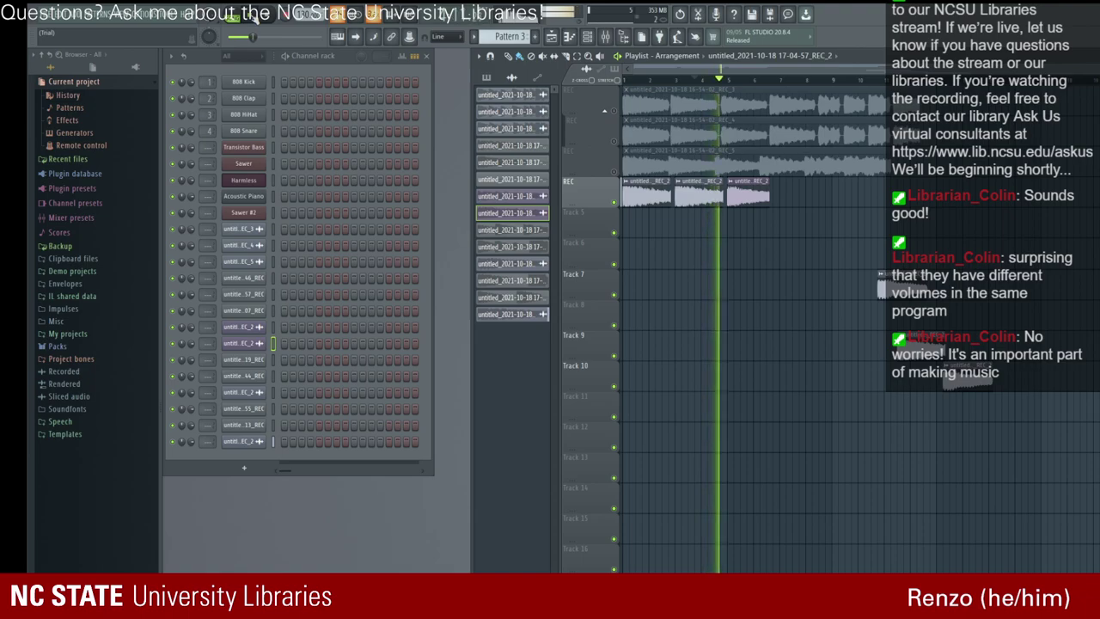
pyautogui.press('space')
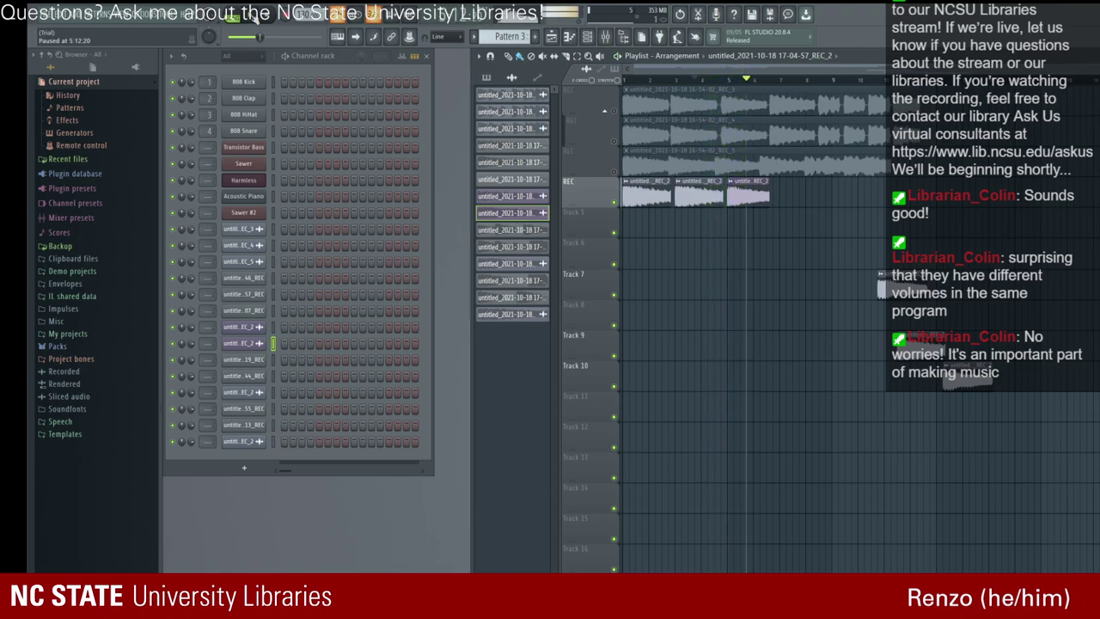
# Step: Try notes on the Harmless channel and play the rest of the third REC clip
pyautogui.click(257, 184)
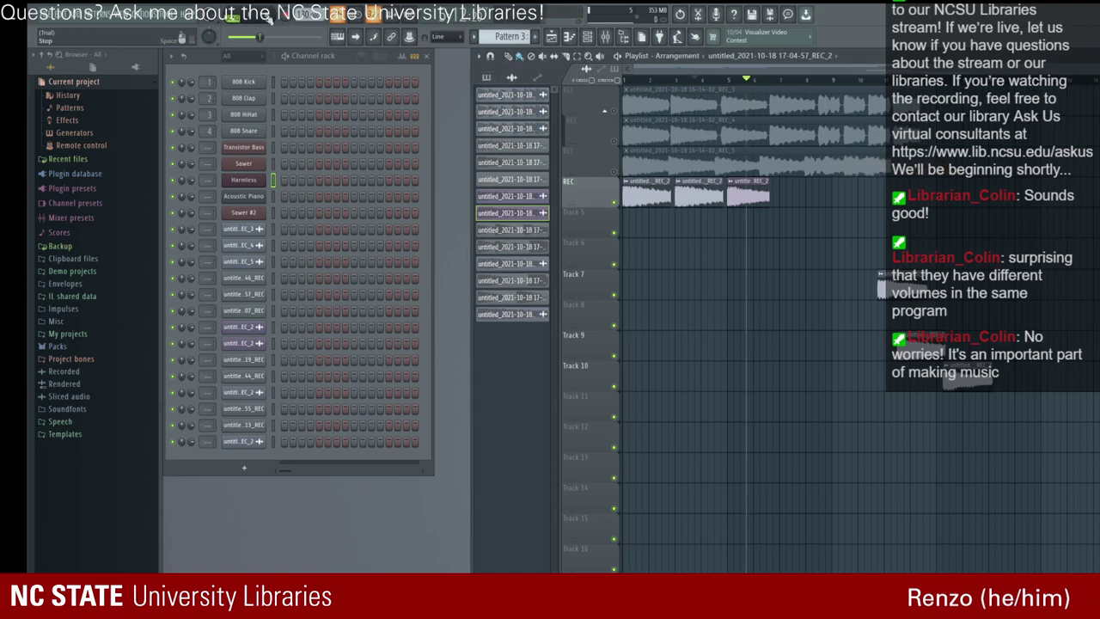
pyautogui.press('space')
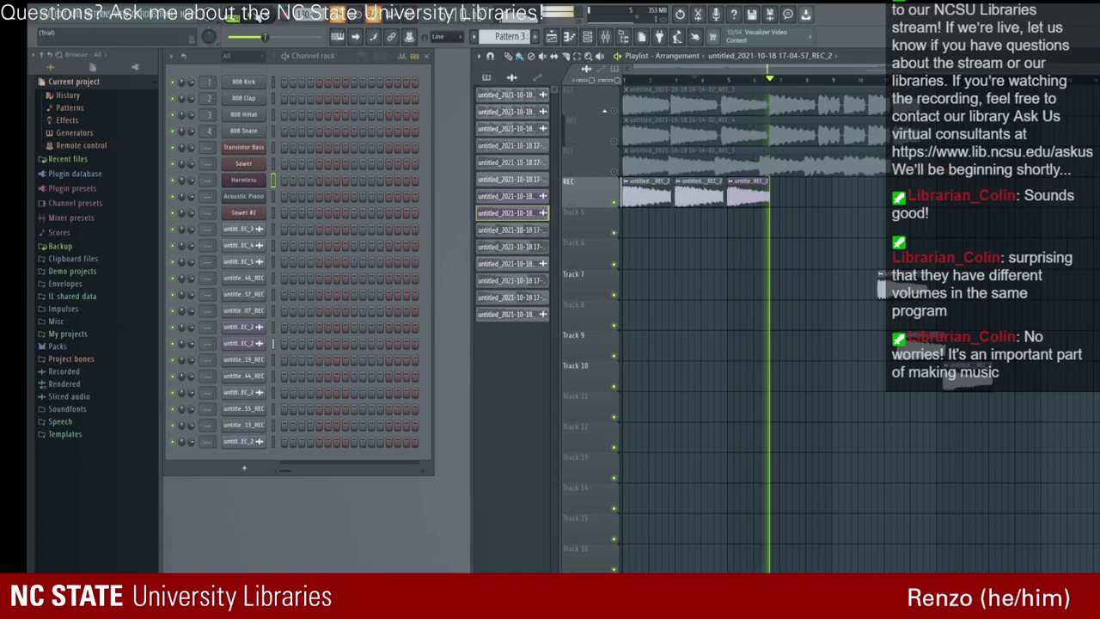
pyautogui.press('space')
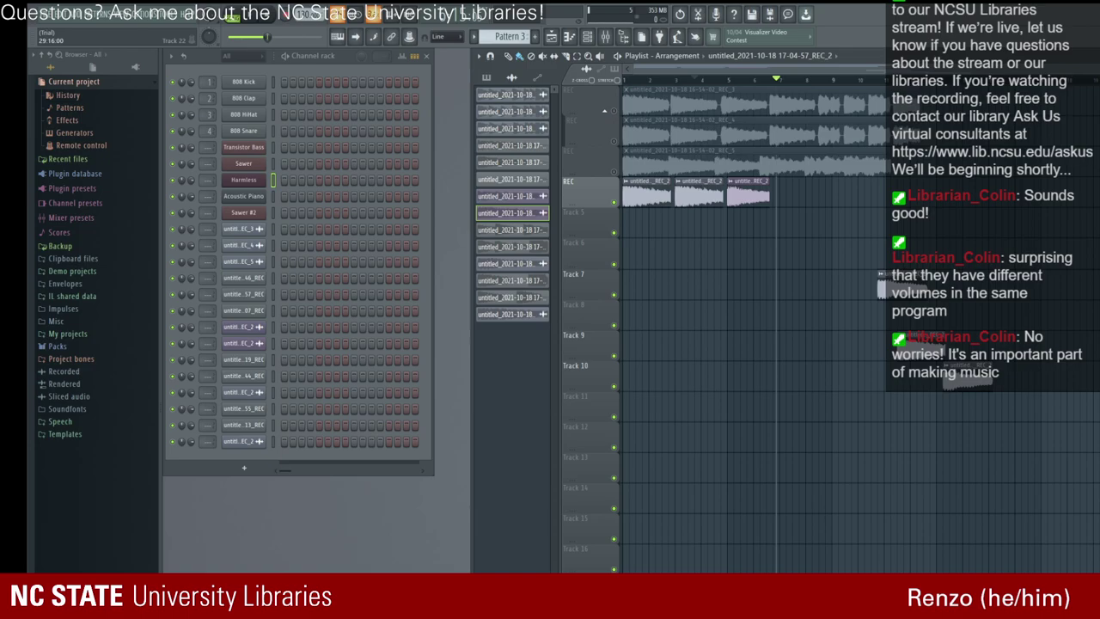
# Step: Place the last recorded clip from the clip list on the REC track as the fourth clip, directly after the third
pyautogui.click(511, 314)
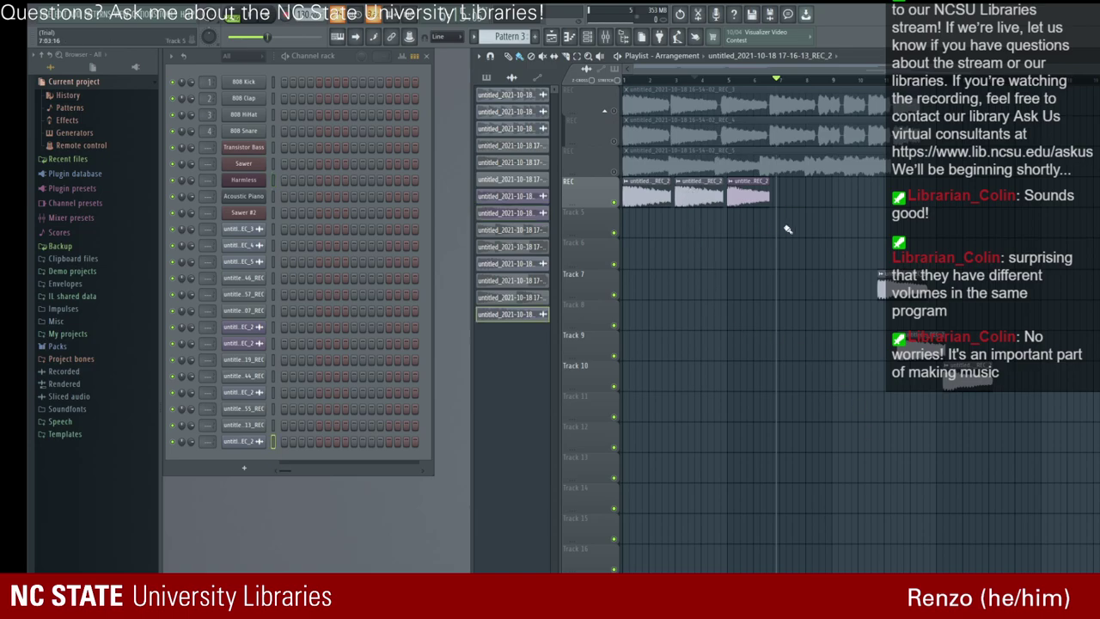
pyautogui.moveTo(806, 212); pyautogui.dragTo(793, 180)
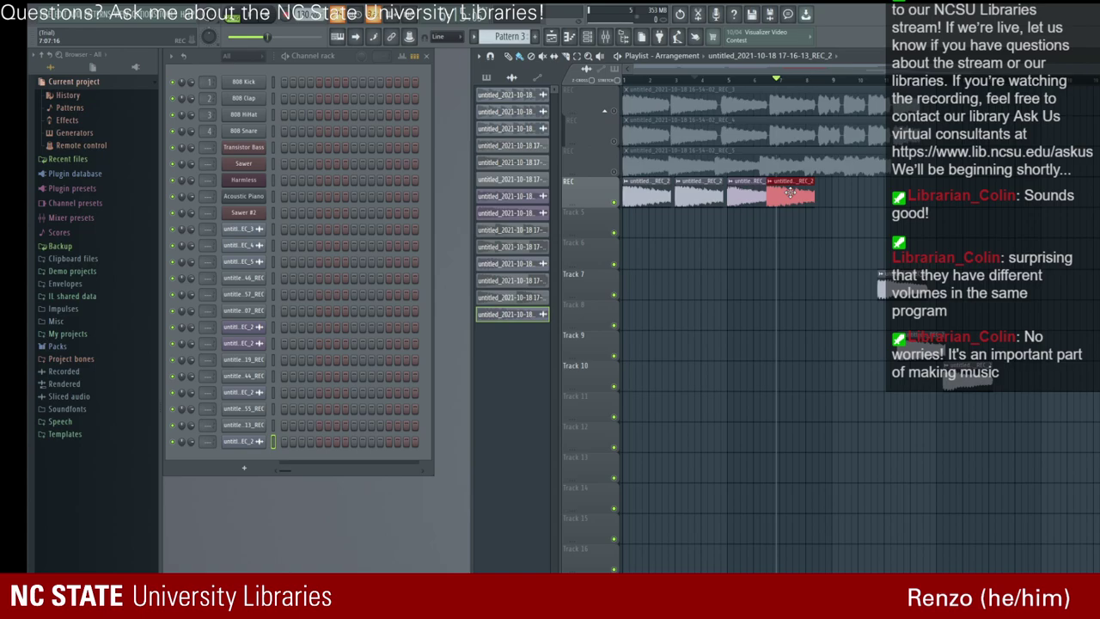
pyautogui.click(737, 191)
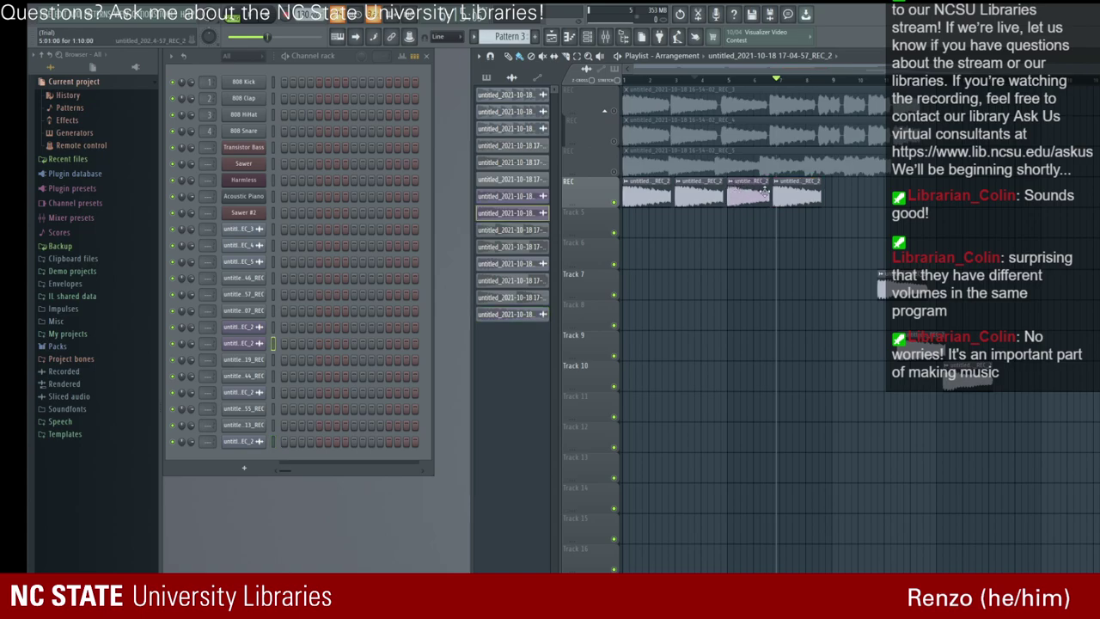
pyautogui.click(798, 196)
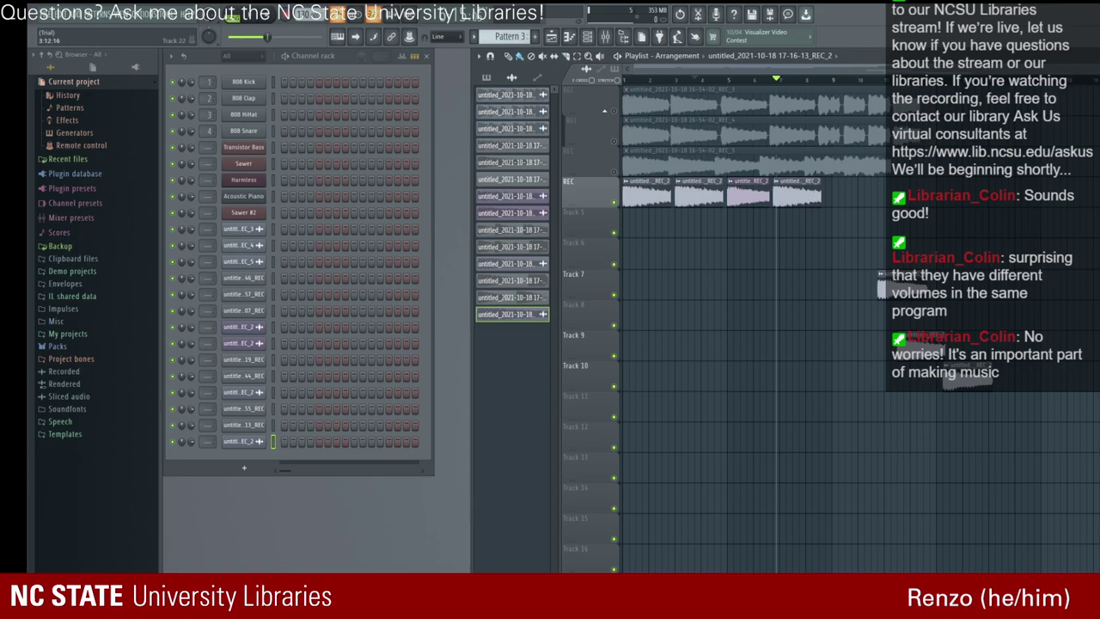
# Step: Delete the leftover clips on Tracks 7, 9 and 10, and mute the REC track holding the four note clips
pyautogui.rightClick(898, 284)
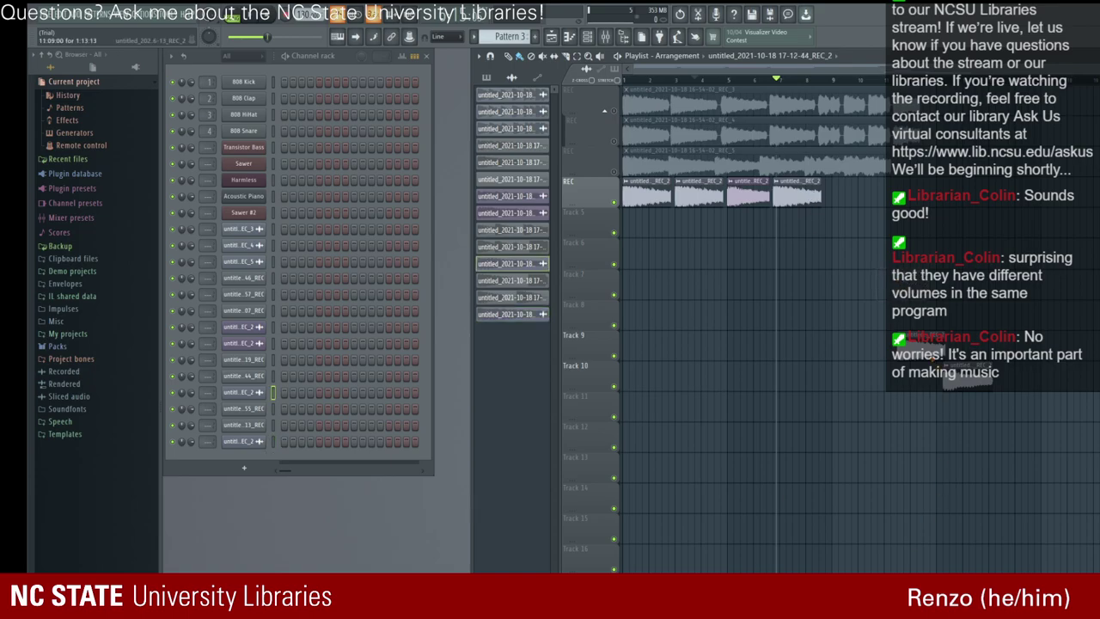
pyautogui.rightClick(924, 351)
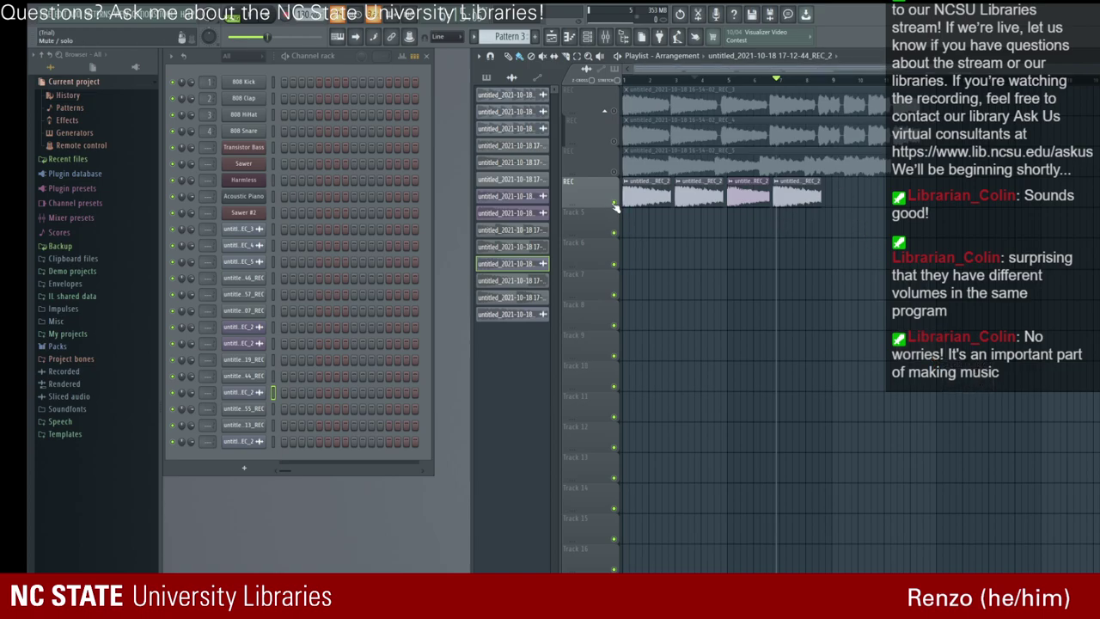
pyautogui.click(615, 204)
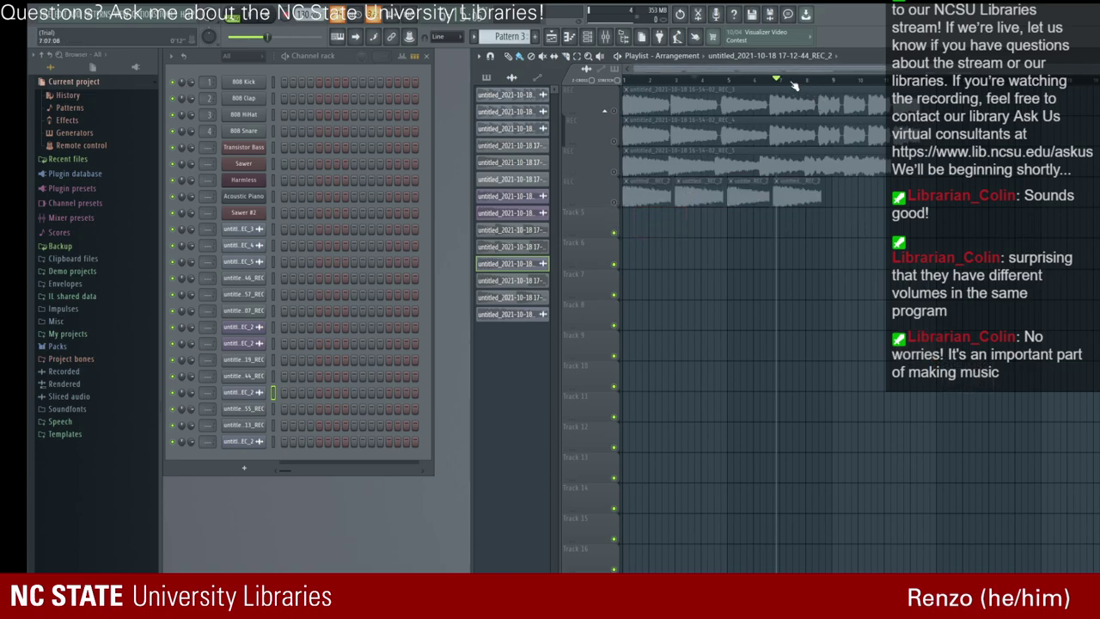
# Step: Record a new take of notes with the Harmless channel from bar 1 of the playlist
pyautogui.press('space')
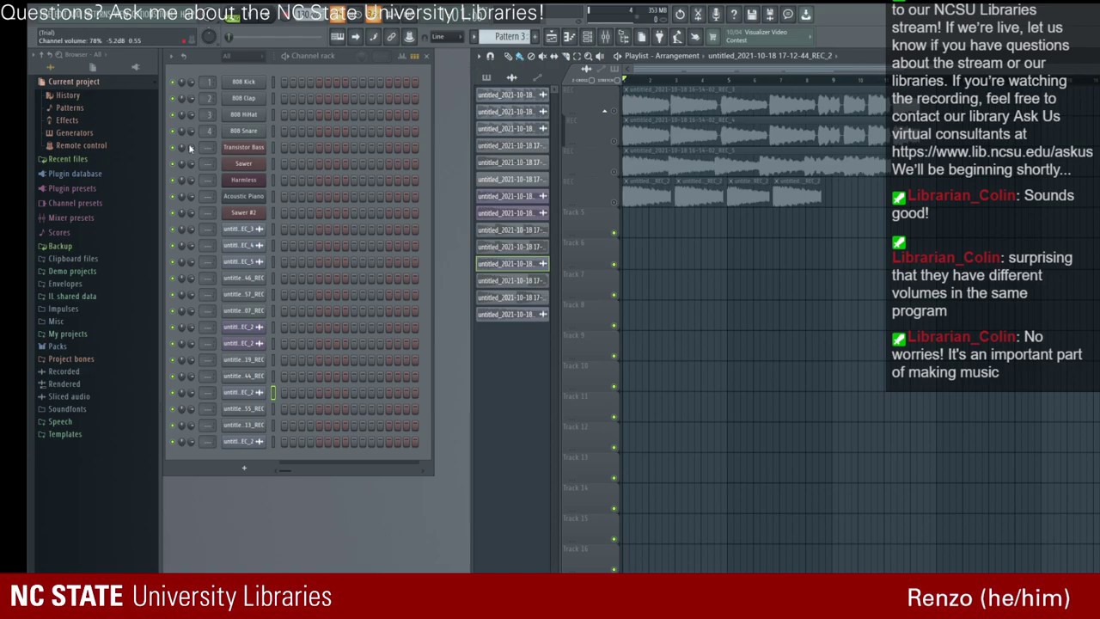
pyautogui.click(242, 181)
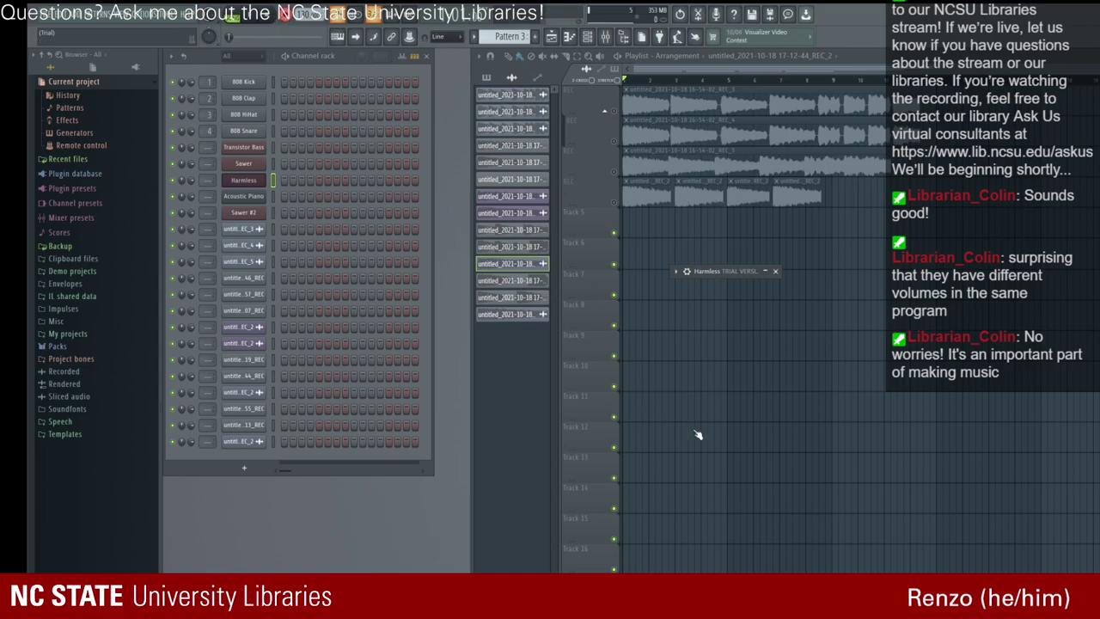
pyautogui.press('space')
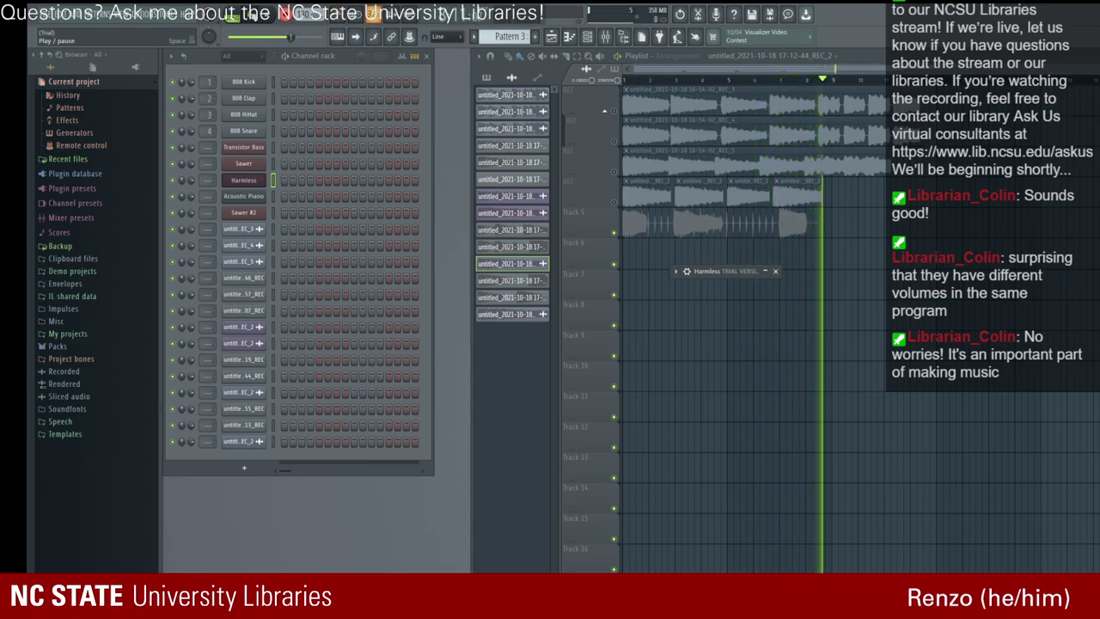
pyautogui.click(257, 19)
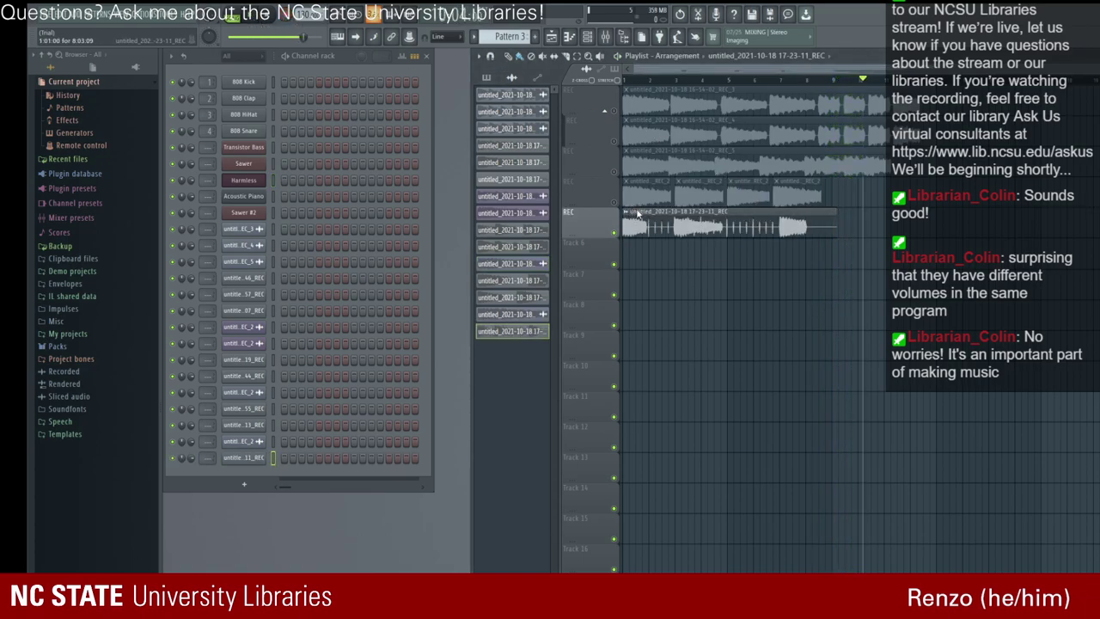
# Step: Open the new take in Edison and trim it to its last note, removing everything before it and the trailing silence
pyautogui.doubleClick(730, 240)
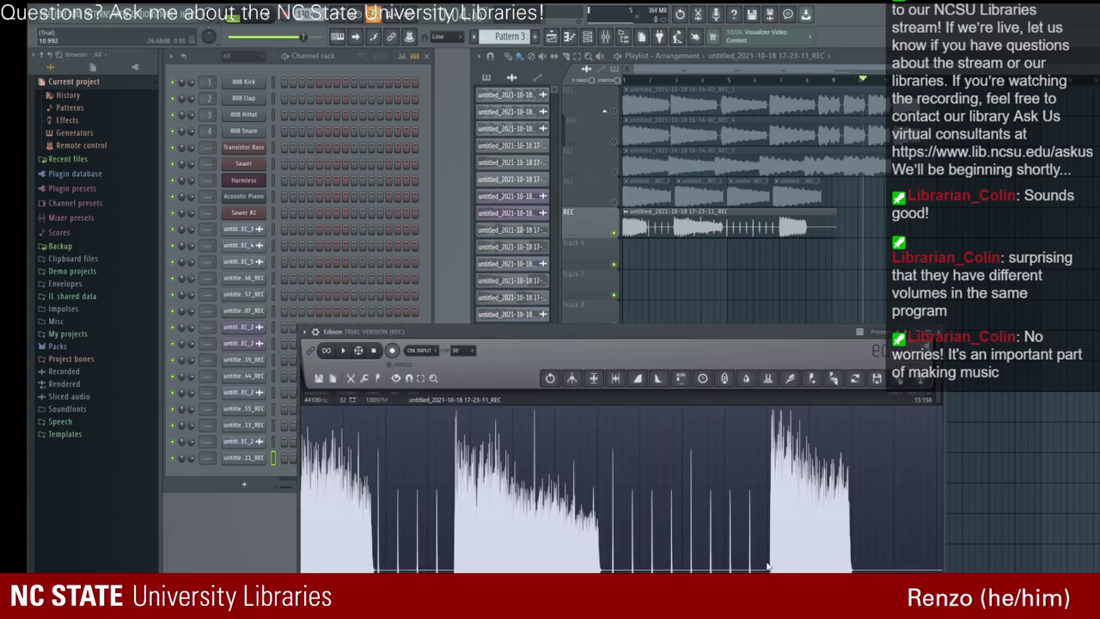
pyautogui.moveTo(767, 566); pyautogui.dragTo(763, 567)
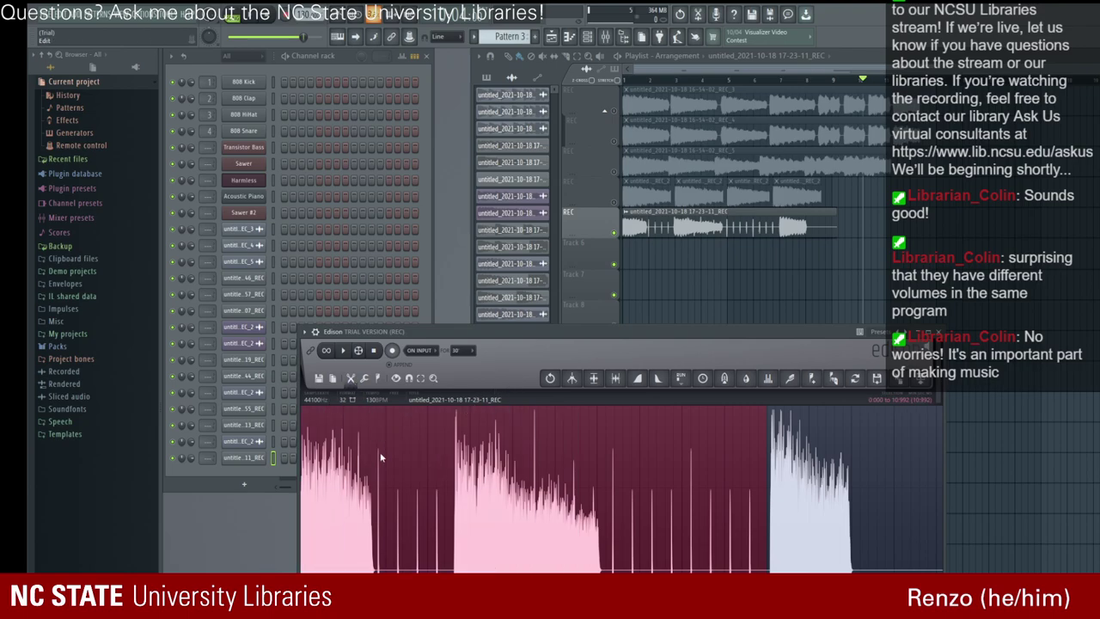
pyautogui.press('Delete')
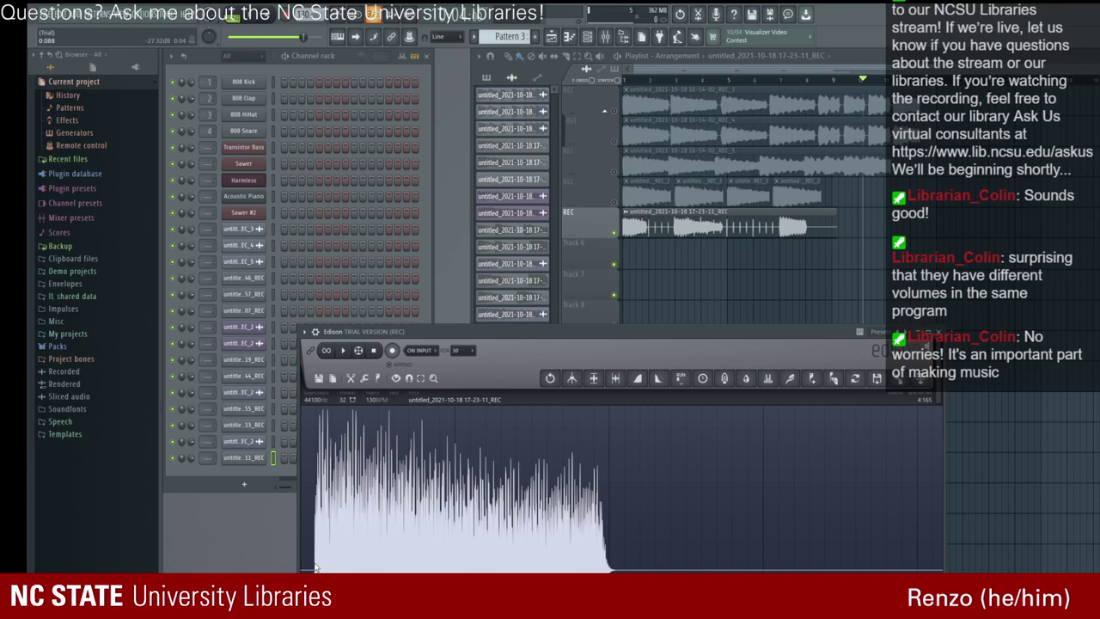
pyautogui.moveTo(314, 567); pyautogui.dragTo(289, 567)
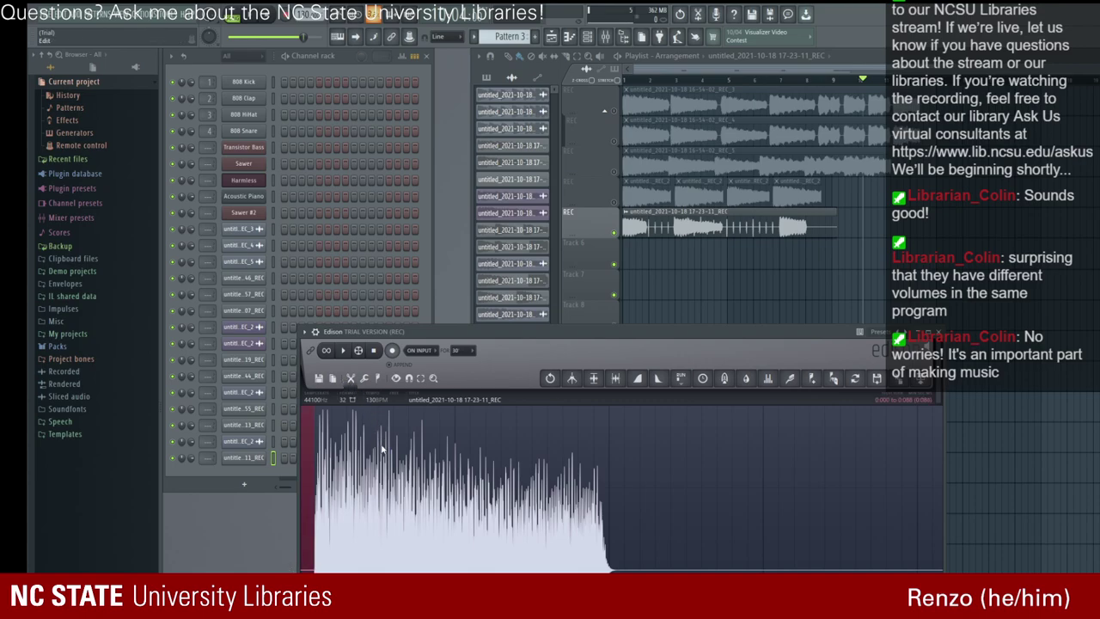
pyautogui.press('Delete')
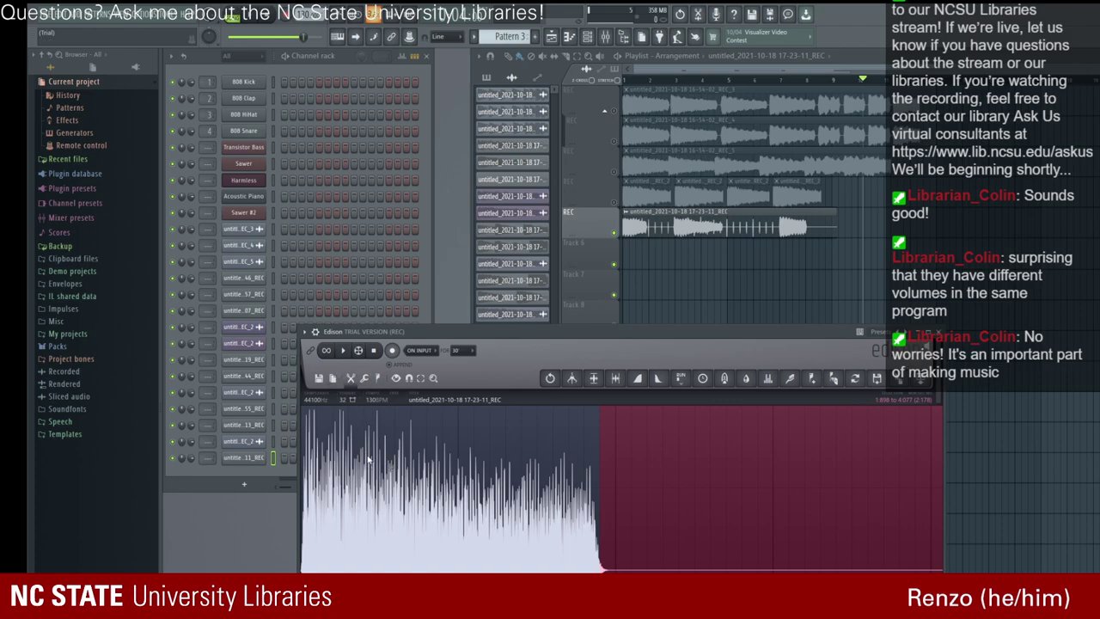
pyautogui.press('Delete')
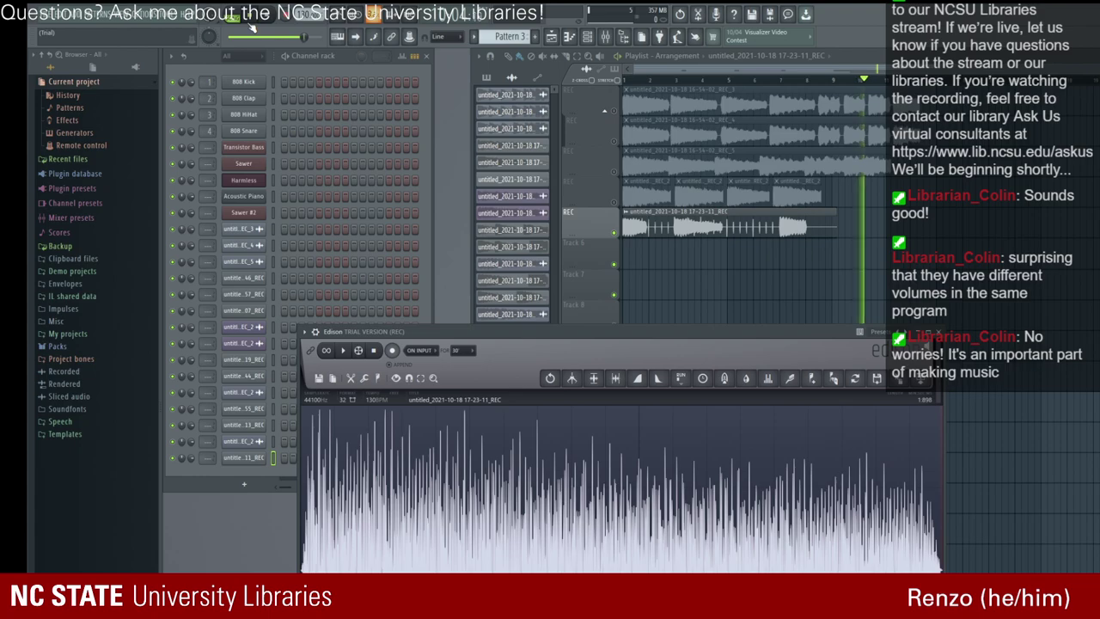
# Step: Select the whole trimmed note, play the playlist briefly from the start, and mute the new take's REC track
pyautogui.moveTo(373, 463); pyautogui.dragTo(294, 455)
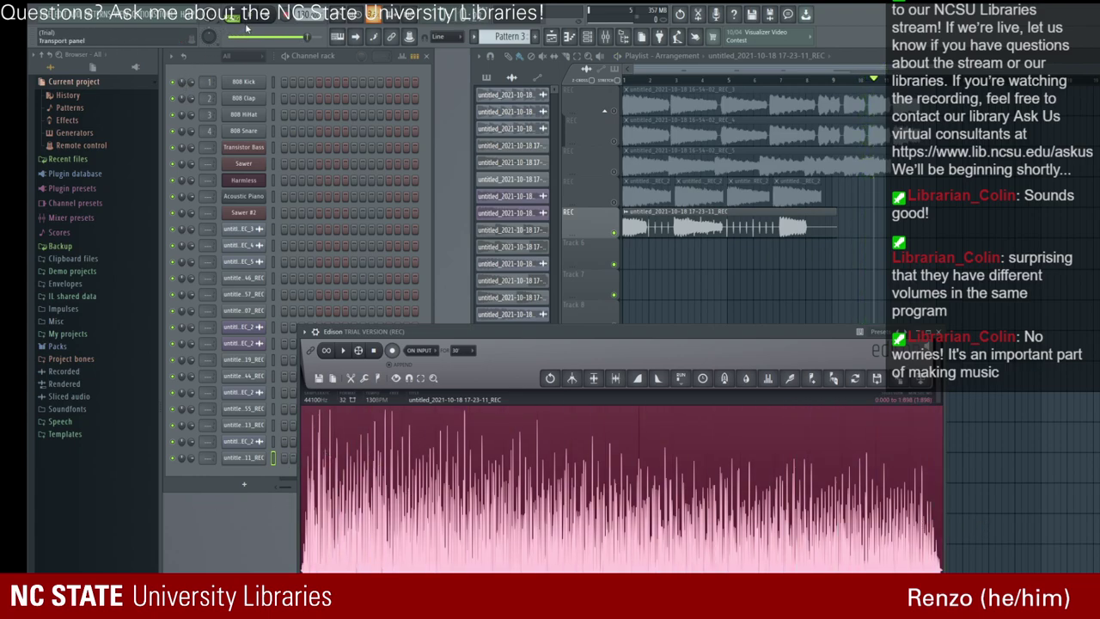
pyautogui.click(261, 15)
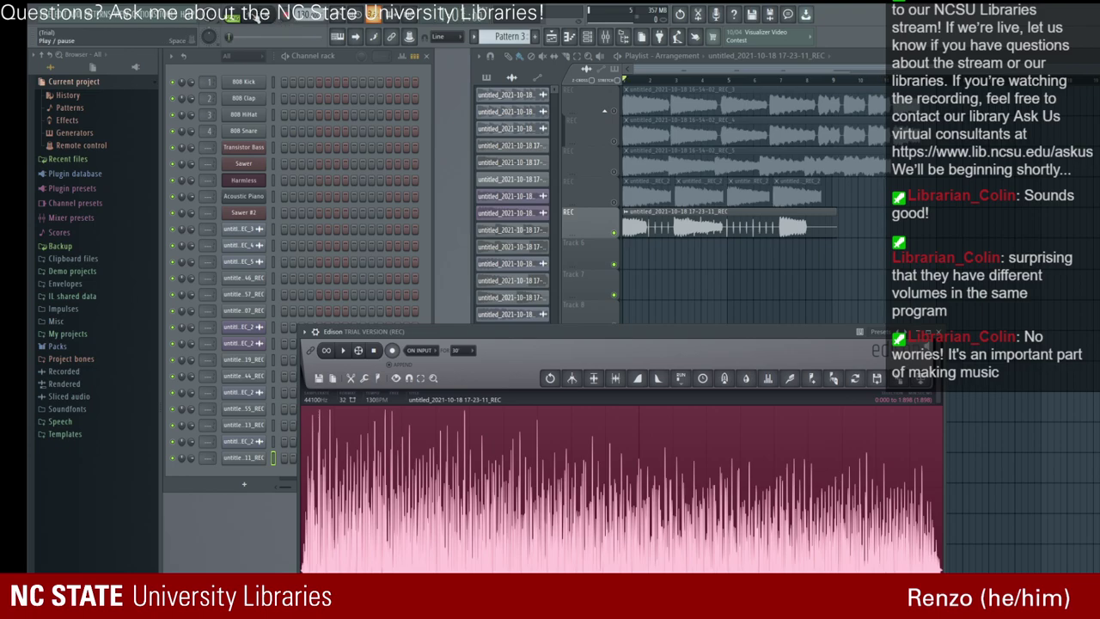
pyautogui.click(258, 17)
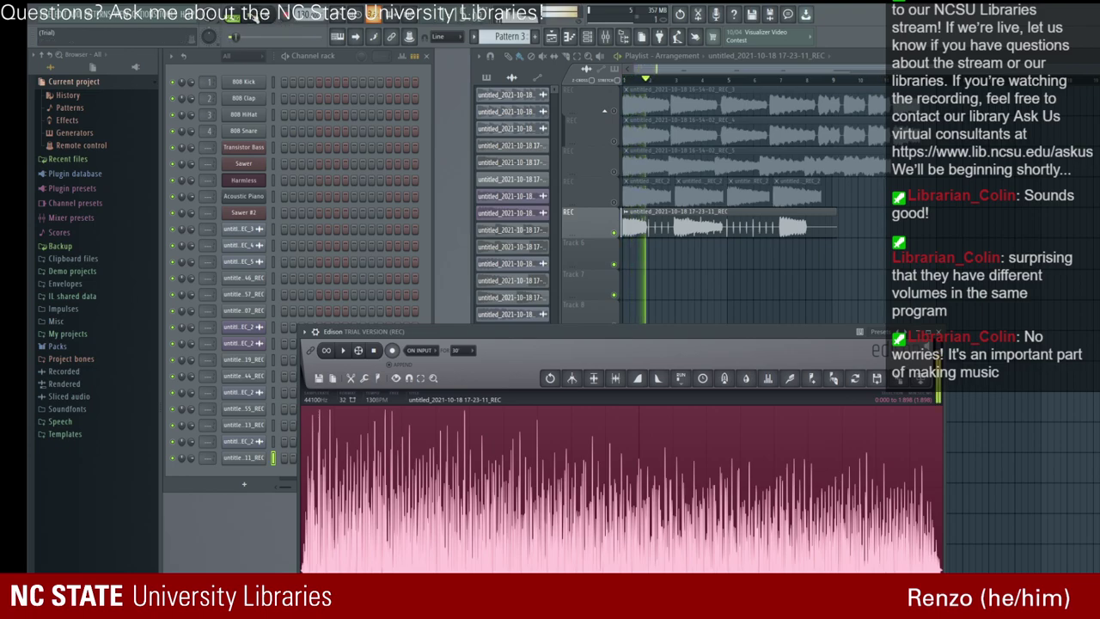
pyautogui.press('space')
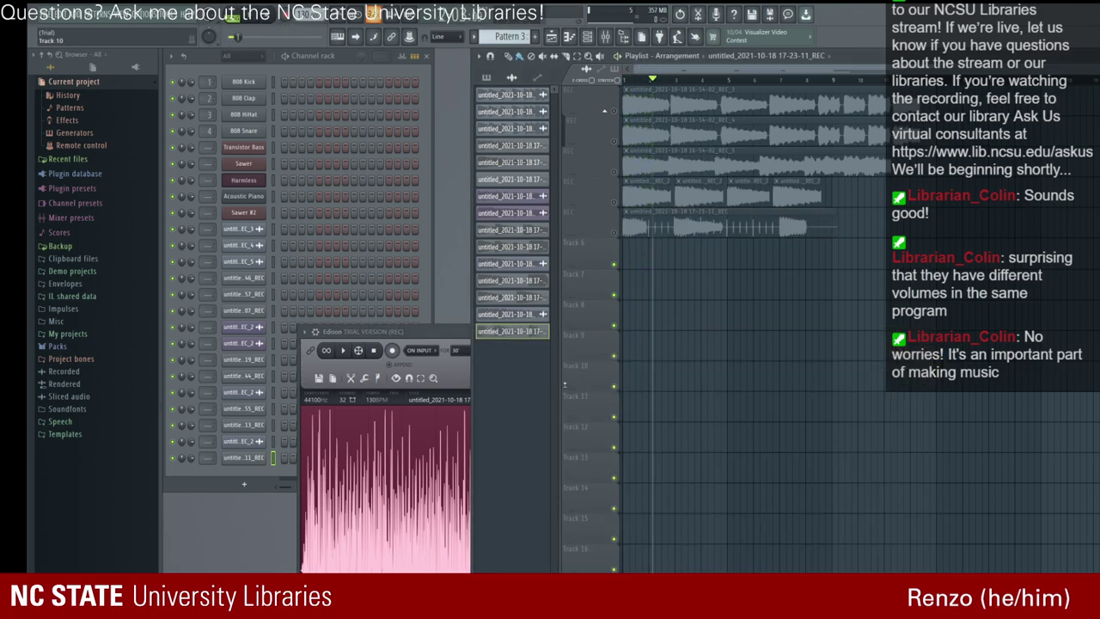
# Step: Play the whole note in Edison and audition shorter selections from its start, including one ending at 1.285
pyautogui.click(343, 351)
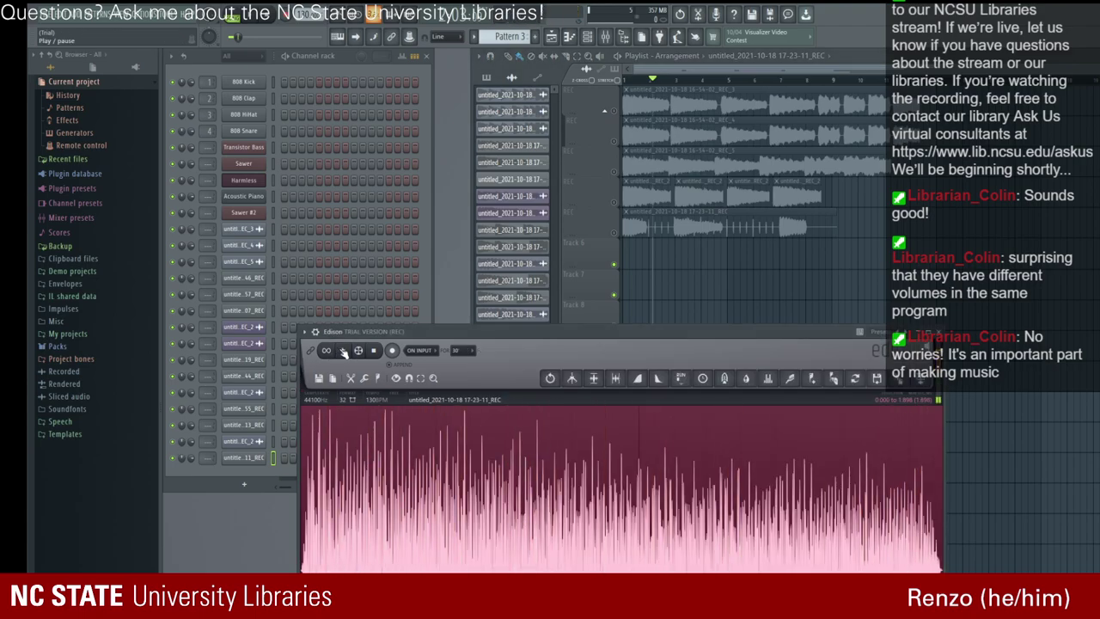
pyautogui.click(345, 351)
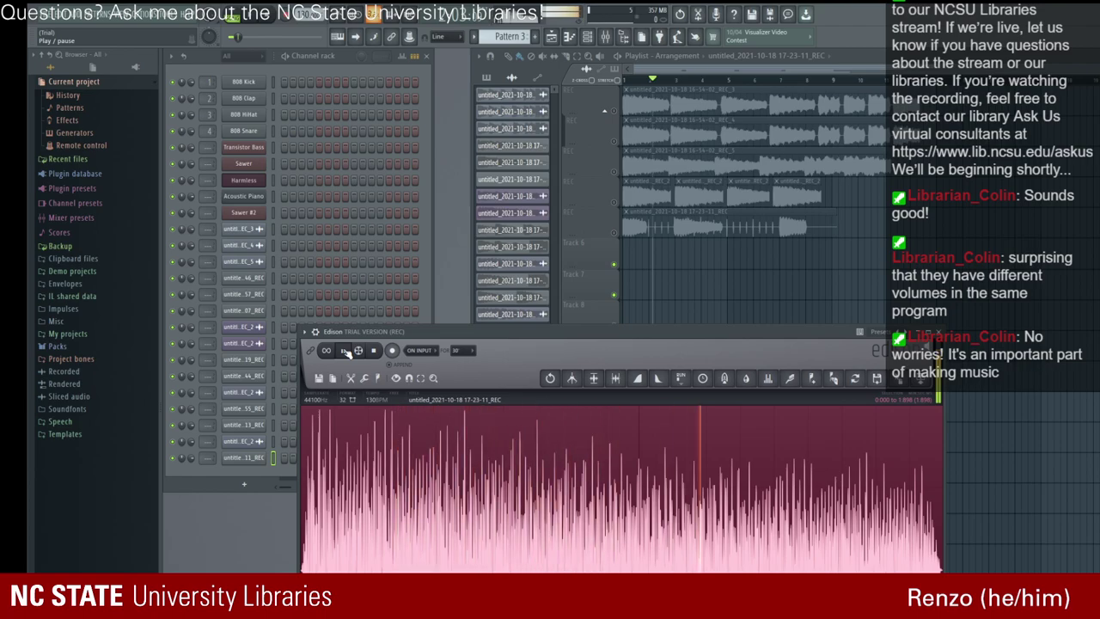
pyautogui.click(346, 351)
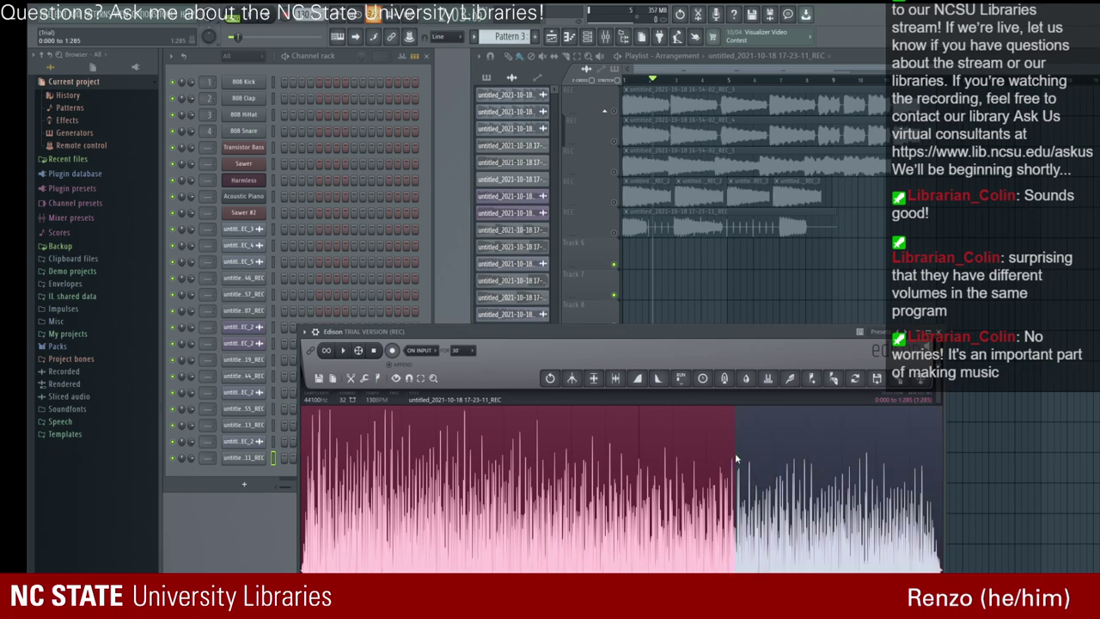
pyautogui.click(344, 353)
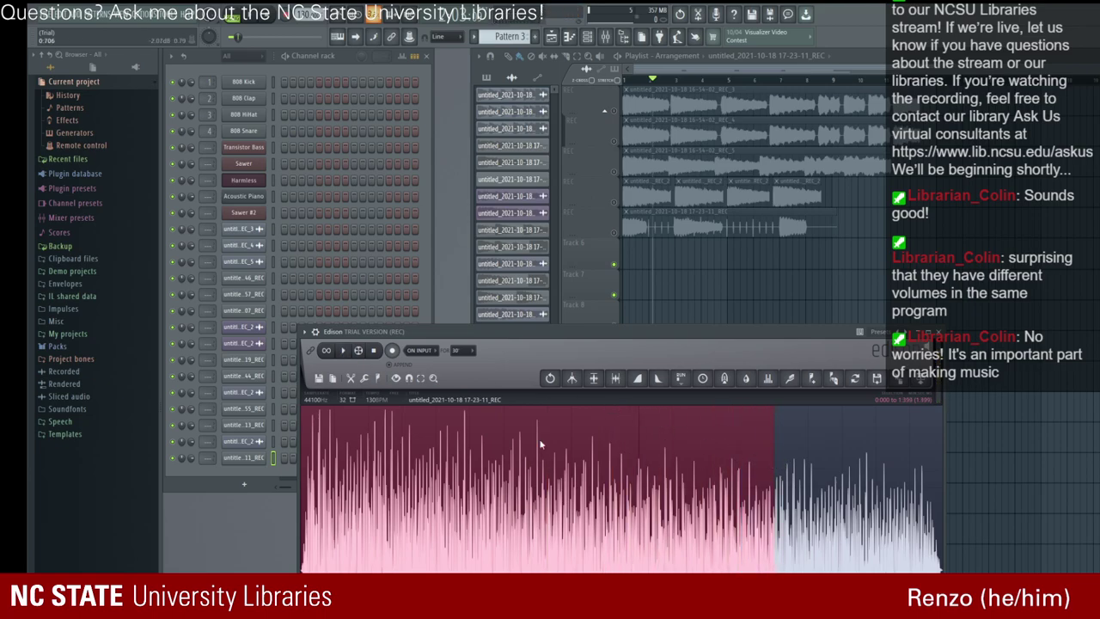
pyautogui.click(343, 351)
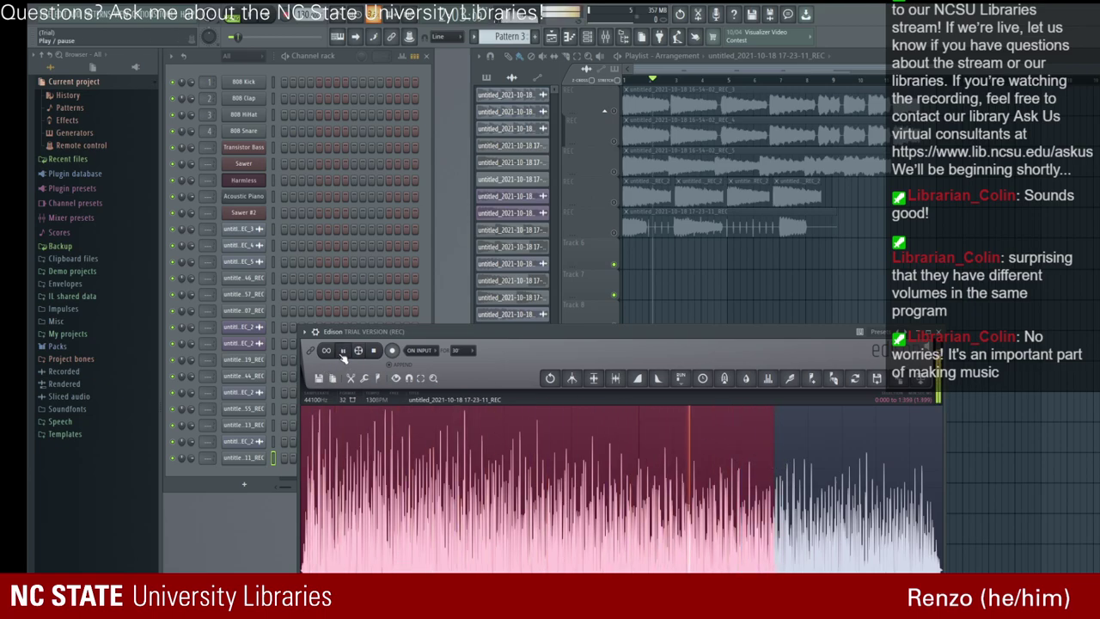
pyautogui.click(342, 352)
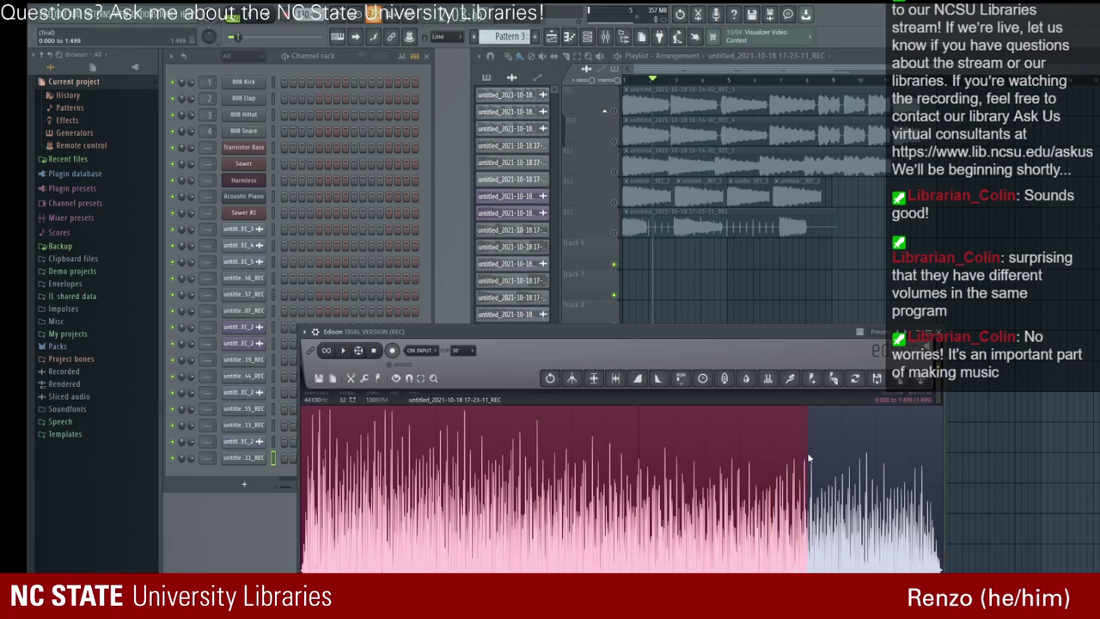
# Step: Extend the selection from the note's start to 1.602, auditioning the 1.499 and 1.568 end points along the way
pyautogui.moveTo(807, 452); pyautogui.dragTo(809, 453)
pyautogui.click(342, 354)
pyautogui.click(342, 353)
pyautogui.moveTo(808, 487); pyautogui.dragTo(832, 486)
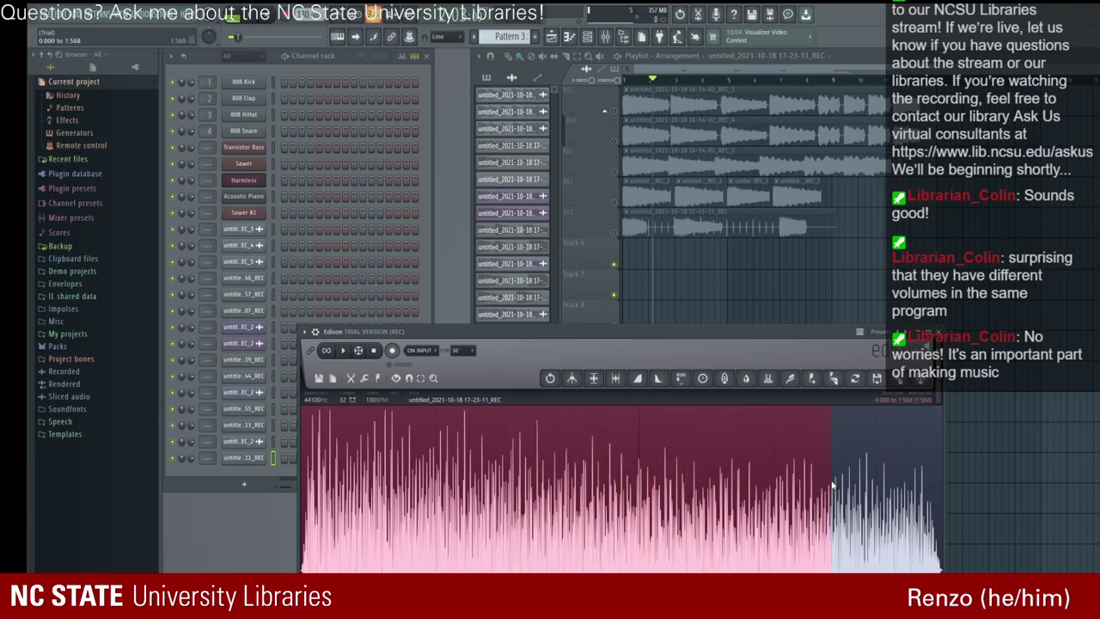
pyautogui.click(344, 352)
pyautogui.click(345, 356)
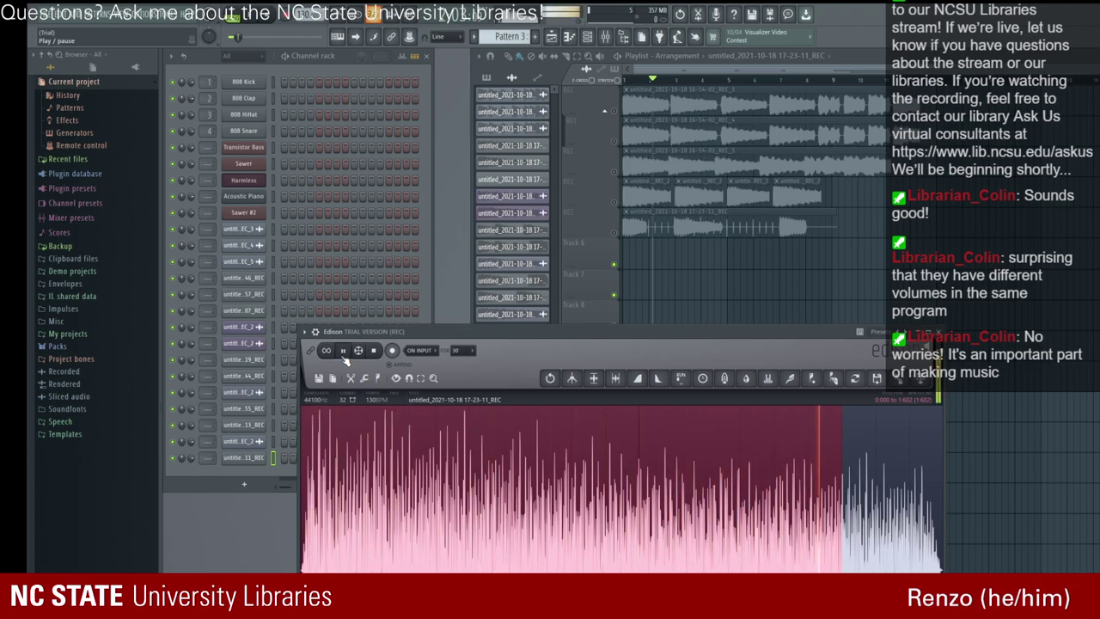
pyautogui.click(344, 354)
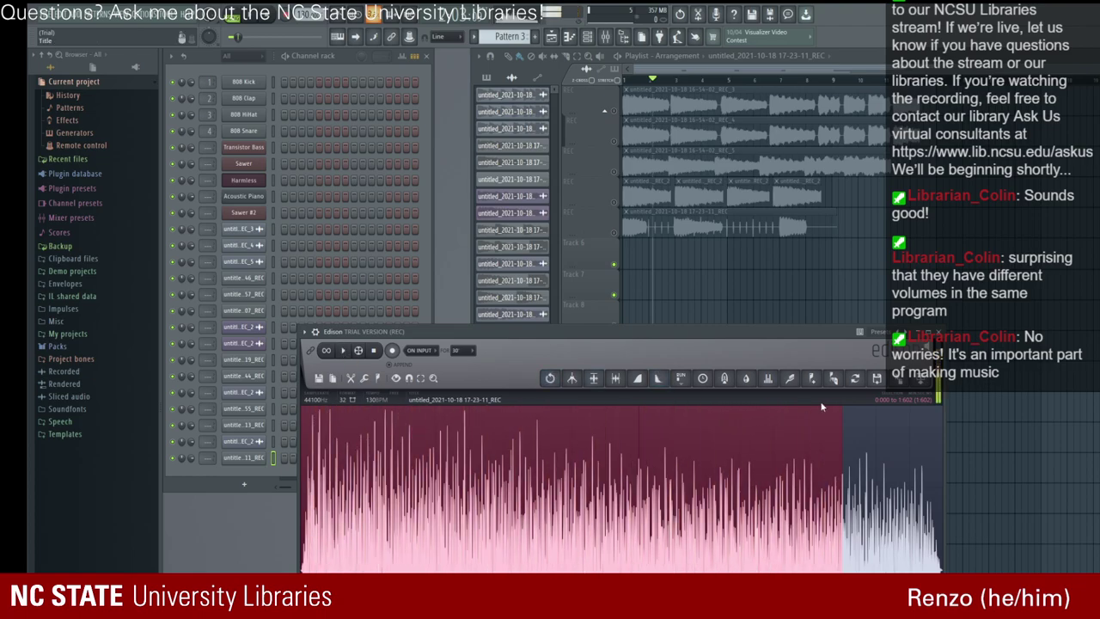
# Step: Send the selected audio to the playlist as a clip on Track 6, and delete the untrimmed take from the REC track above
pyautogui.click(877, 378)
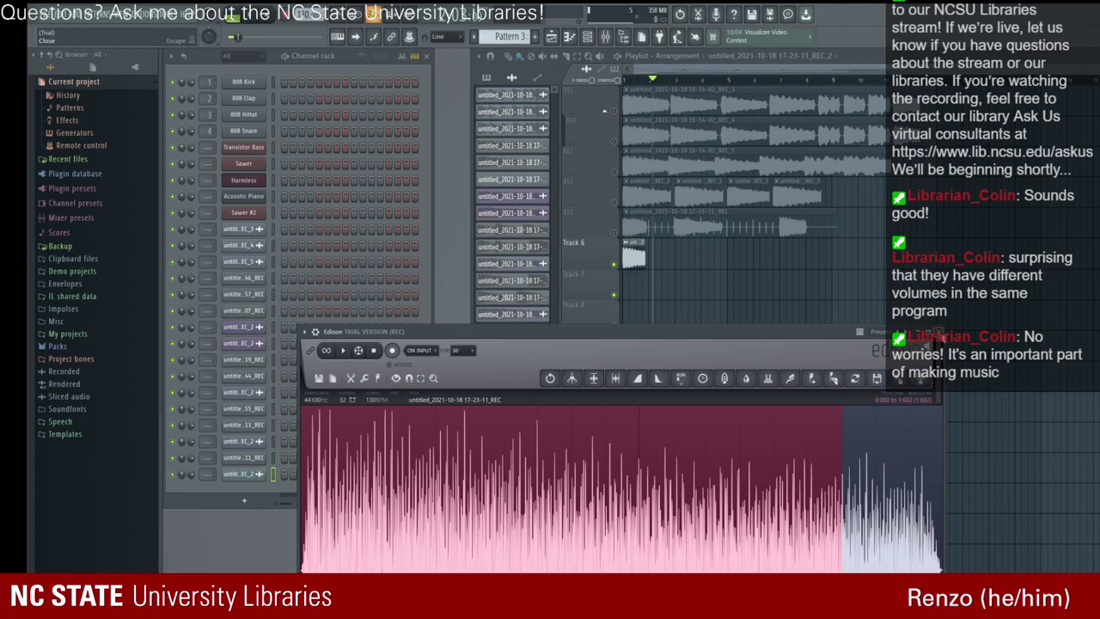
pyautogui.click(939, 333)
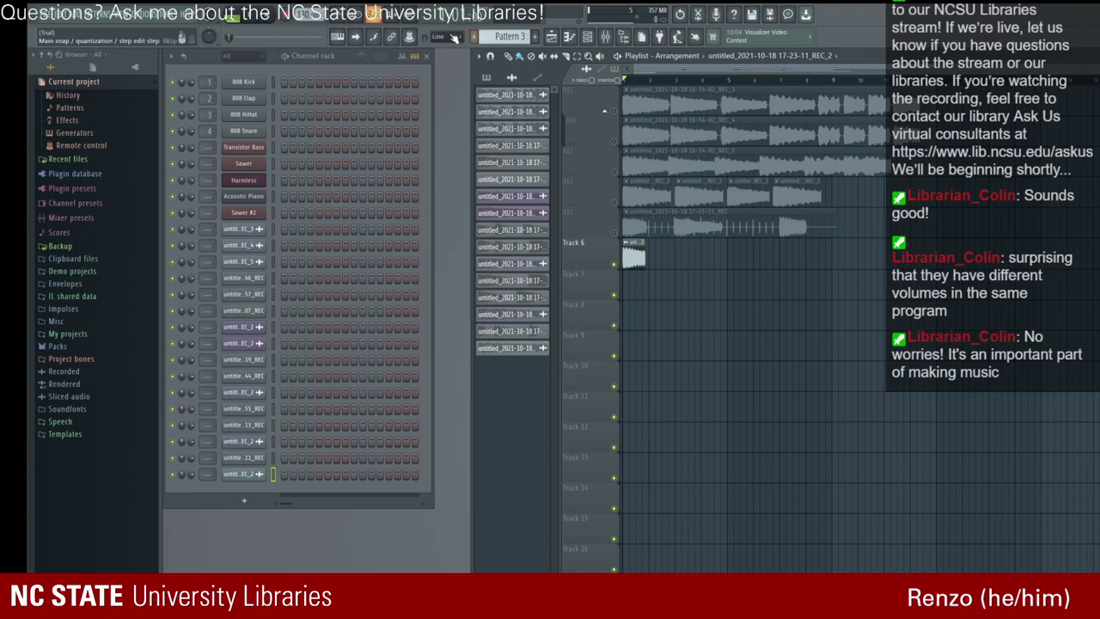
pyautogui.press('space')
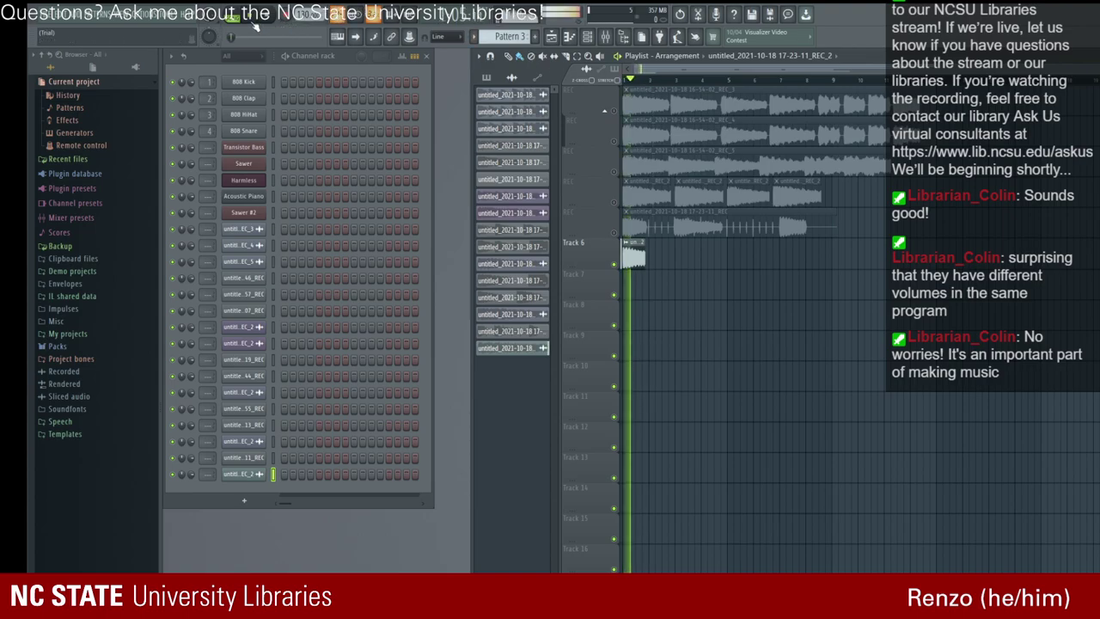
pyautogui.press('space')
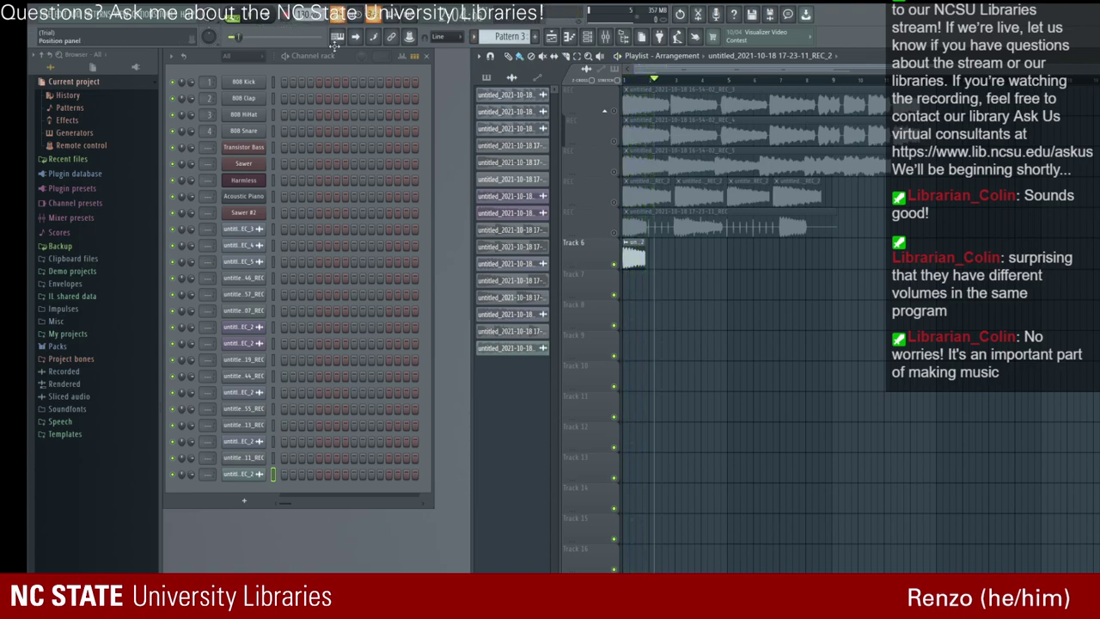
pyautogui.click(676, 221)
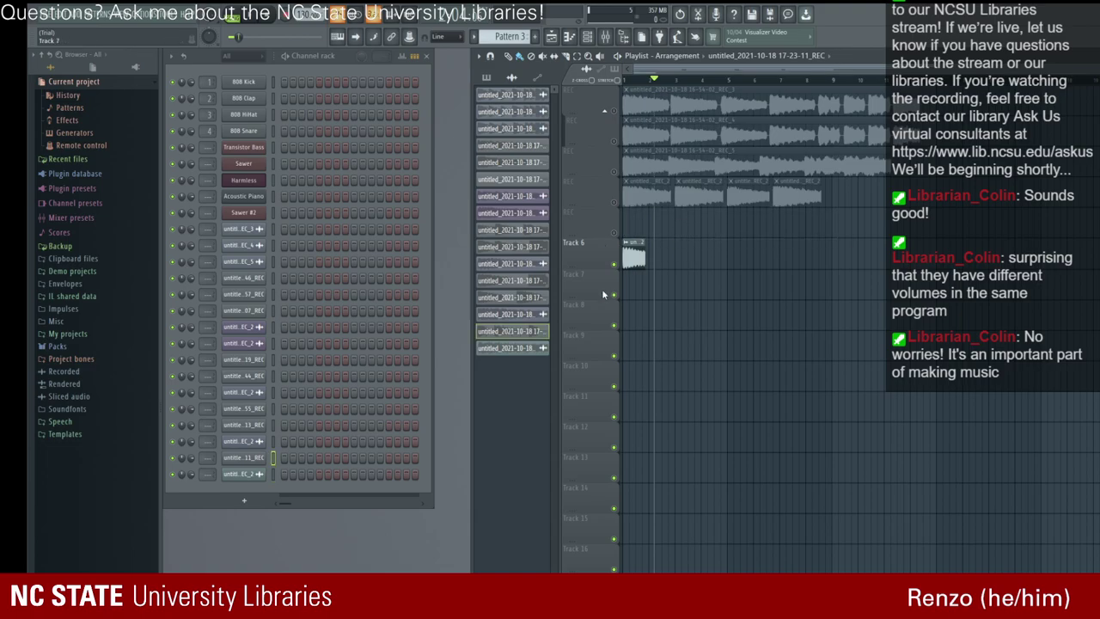
# Step: Move the trimmed clip from Track 6 to the end of the note row on the fourth playlist track and unmute that track
pyautogui.moveTo(635, 255); pyautogui.dragTo(838, 193)
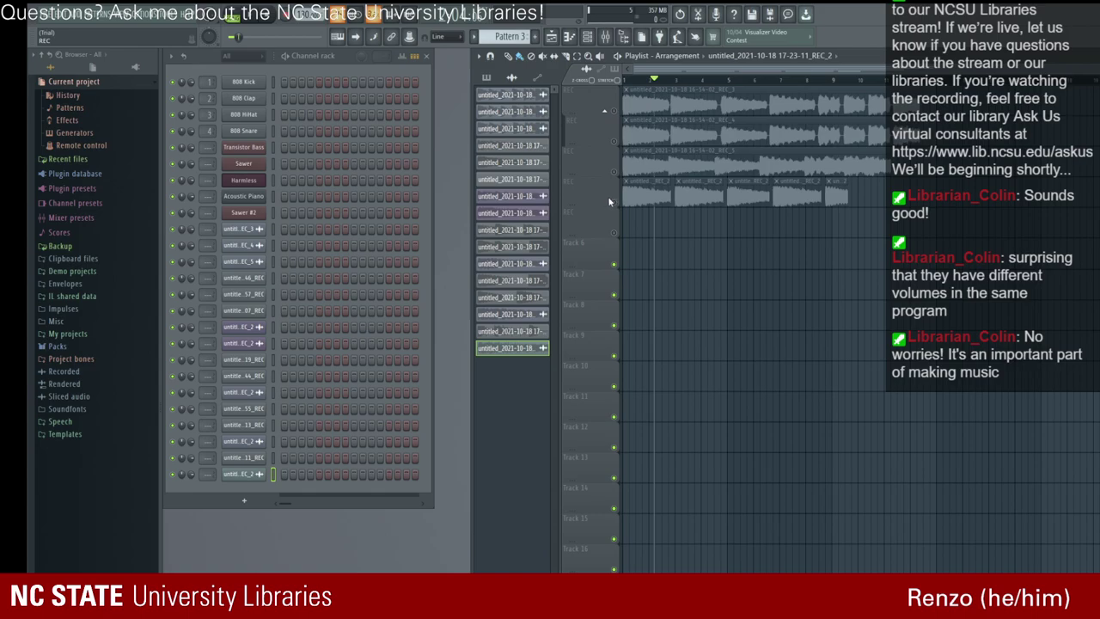
pyautogui.click(608, 196)
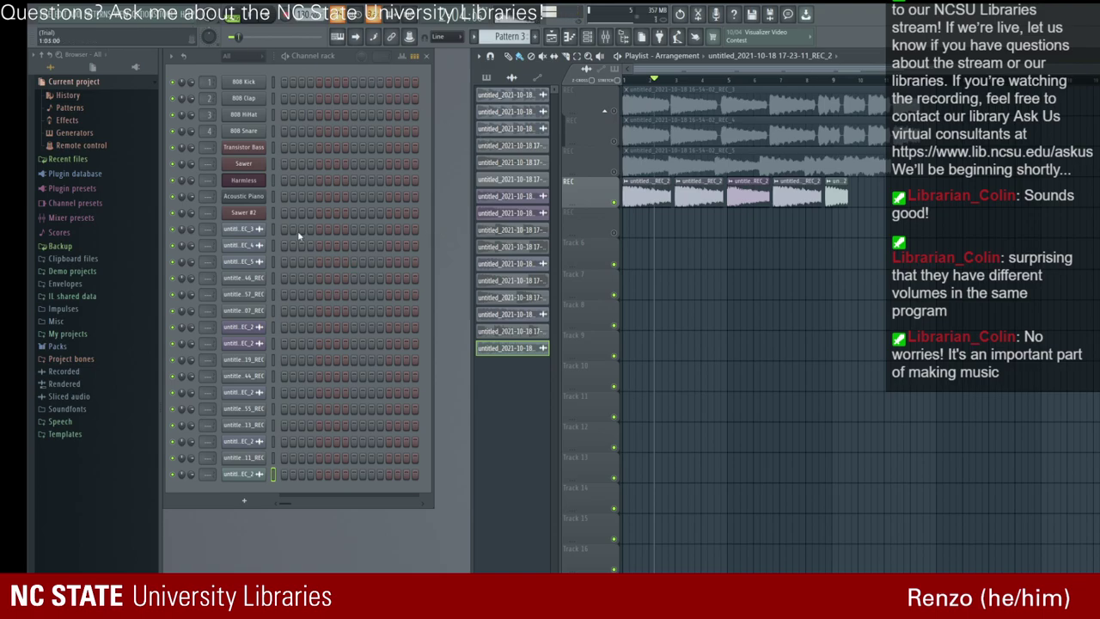
# Step: Record a new Harmless note onto the fifth playlist track, discarding the first take and recording again from the playlist start
pyautogui.click(245, 180)
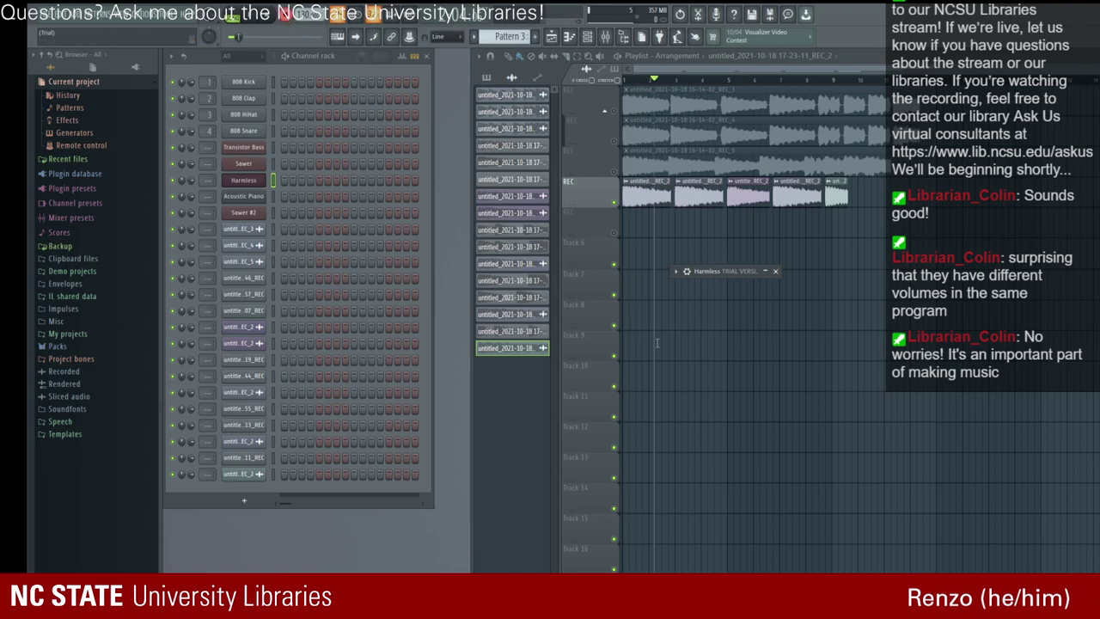
pyautogui.press('space')
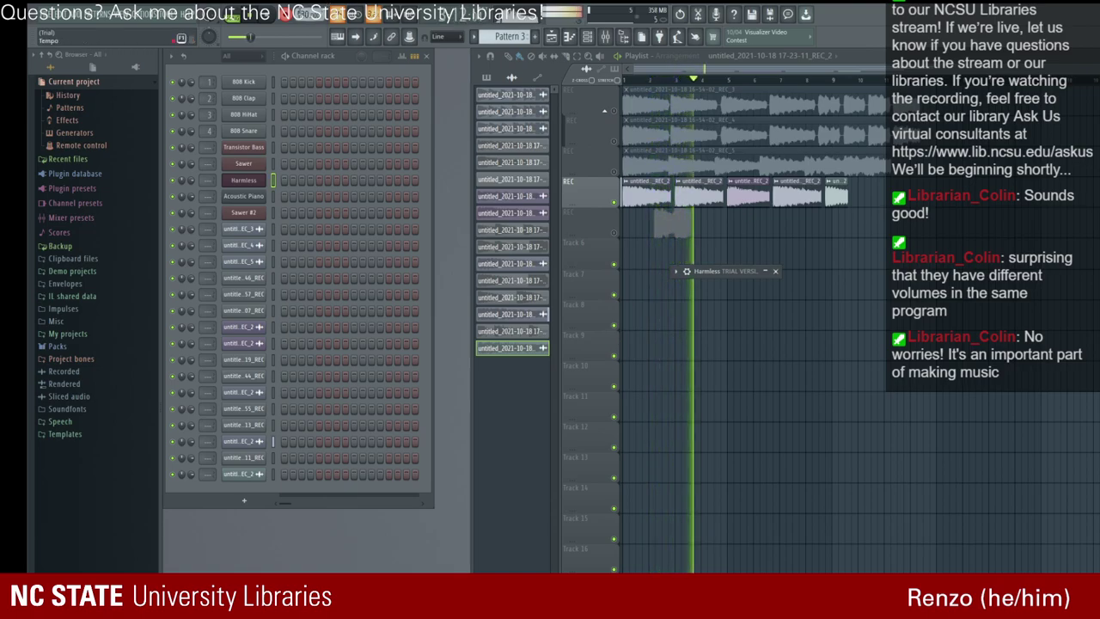
pyautogui.click(264, 16)
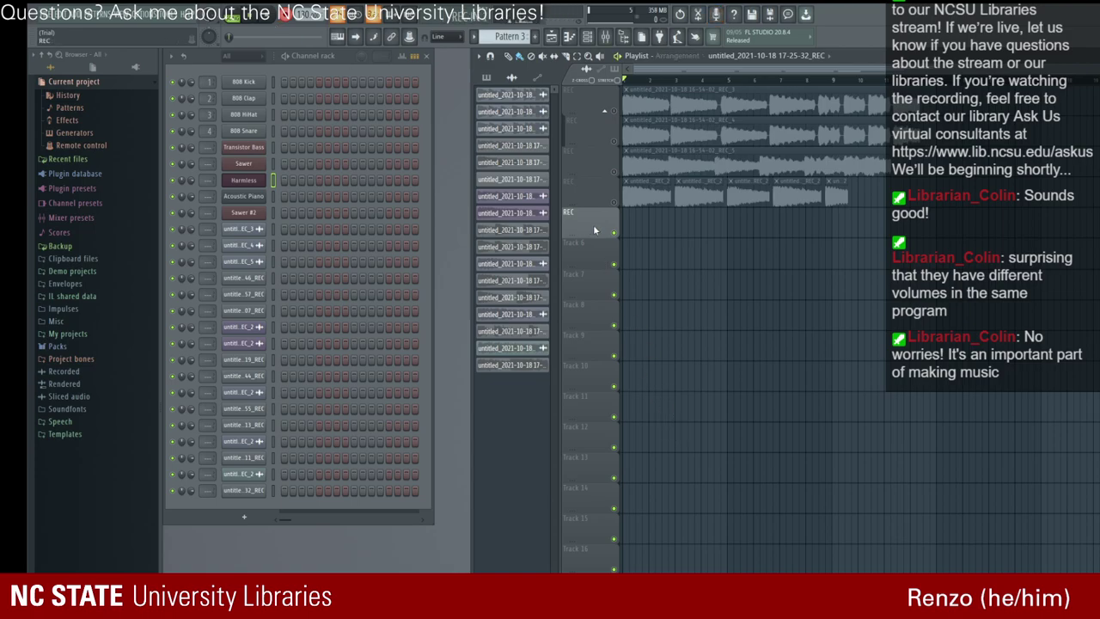
pyautogui.press('space')
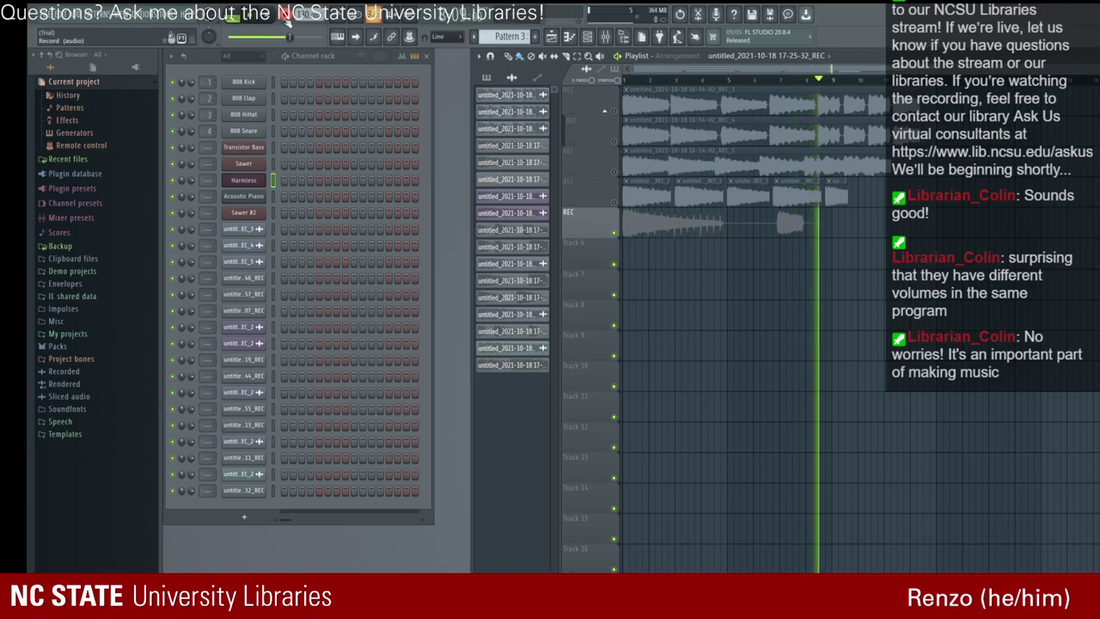
pyautogui.click(289, 19)
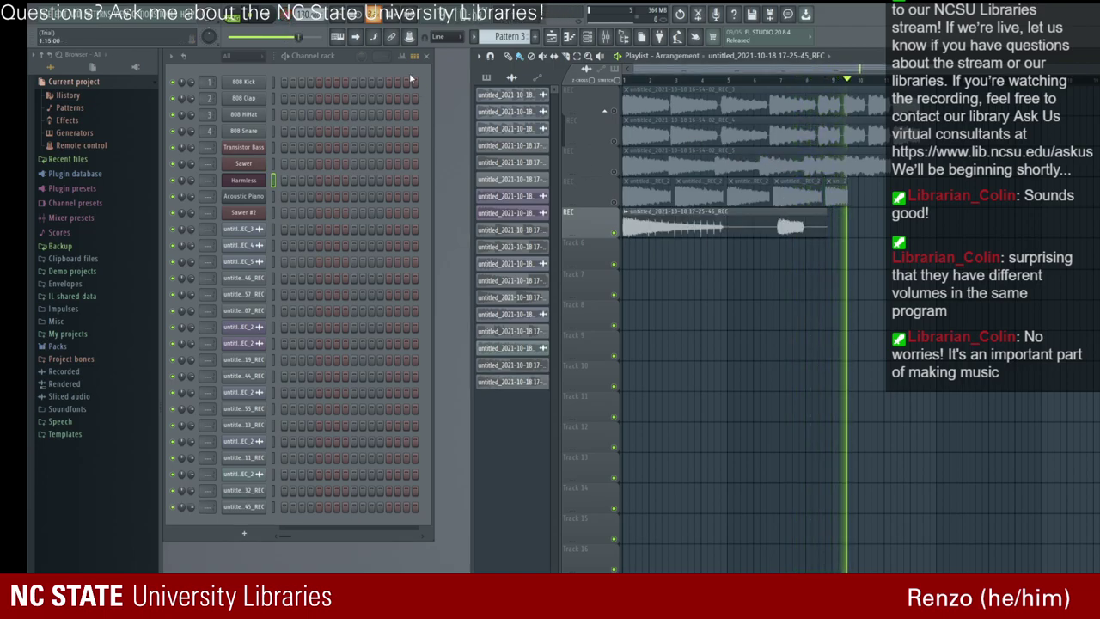
pyautogui.press('space')
# Step: Open the new take in Edison, delete everything before the second note up to 10.921, and remove the leftover 0.026 at its start
pyautogui.click(632, 221)
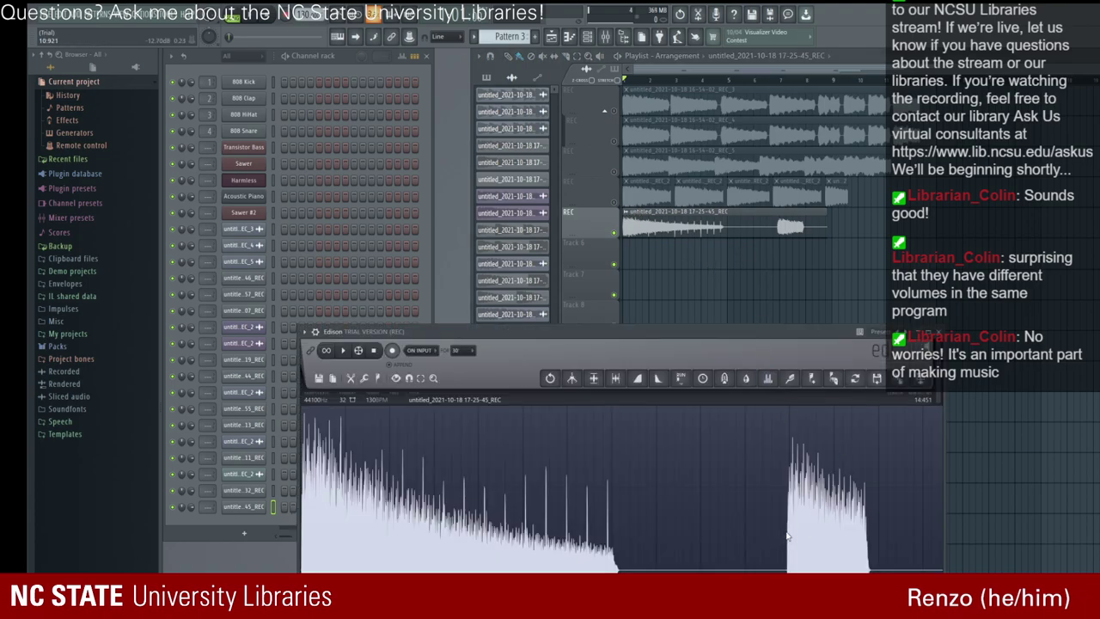
pyautogui.moveTo(787, 536); pyautogui.dragTo(354, 559)
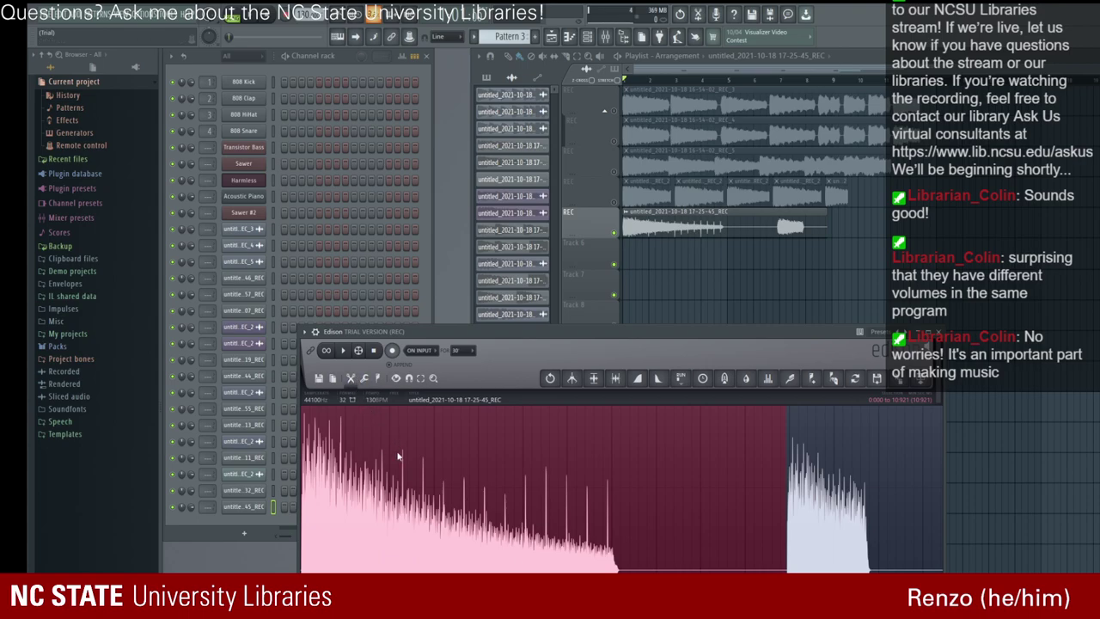
pyautogui.press('Delete')
pyautogui.moveTo(308, 554); pyautogui.dragTo(305, 553)
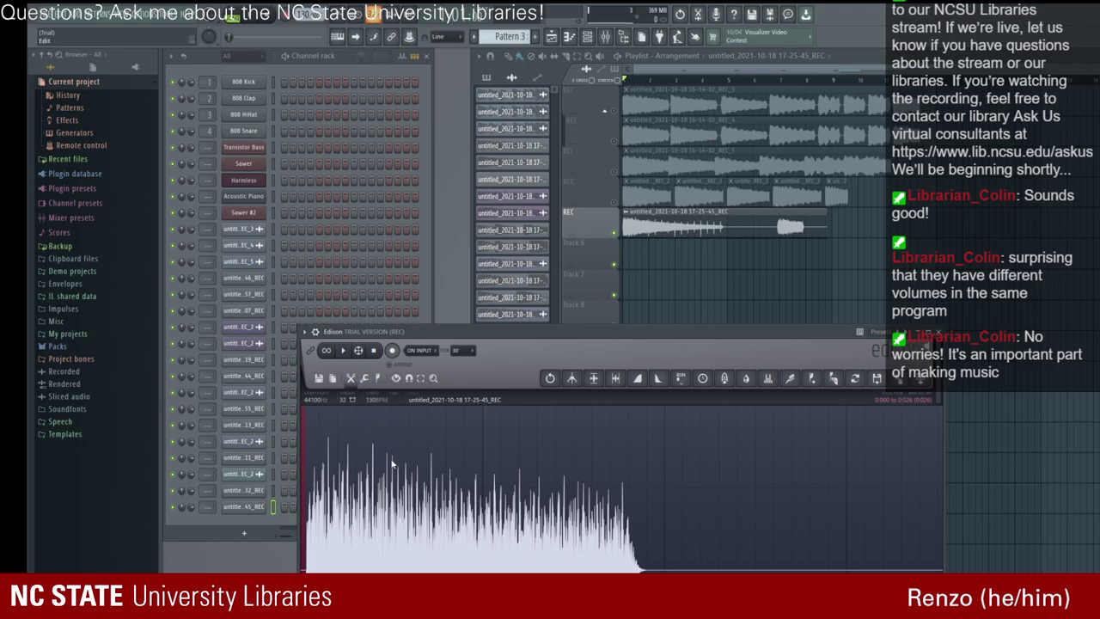
pyautogui.press('Delete')
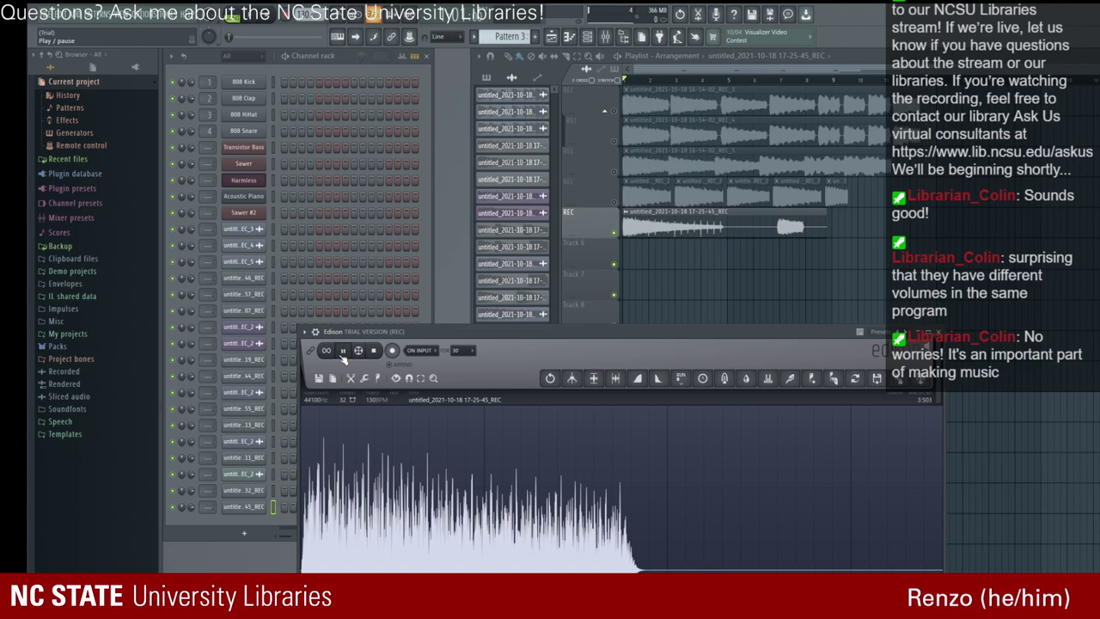
# Step: Play the isolated note and delete its fading tail and the silence from 1.732 to the end
pyautogui.click(343, 352)
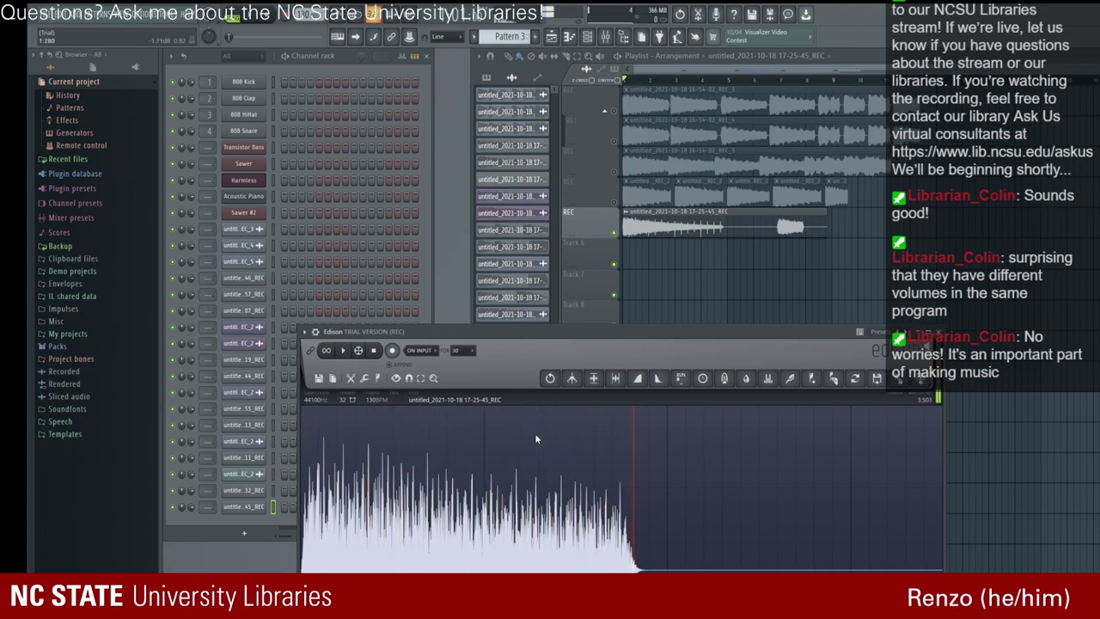
pyautogui.moveTo(623, 528); pyautogui.dragTo(957, 528)
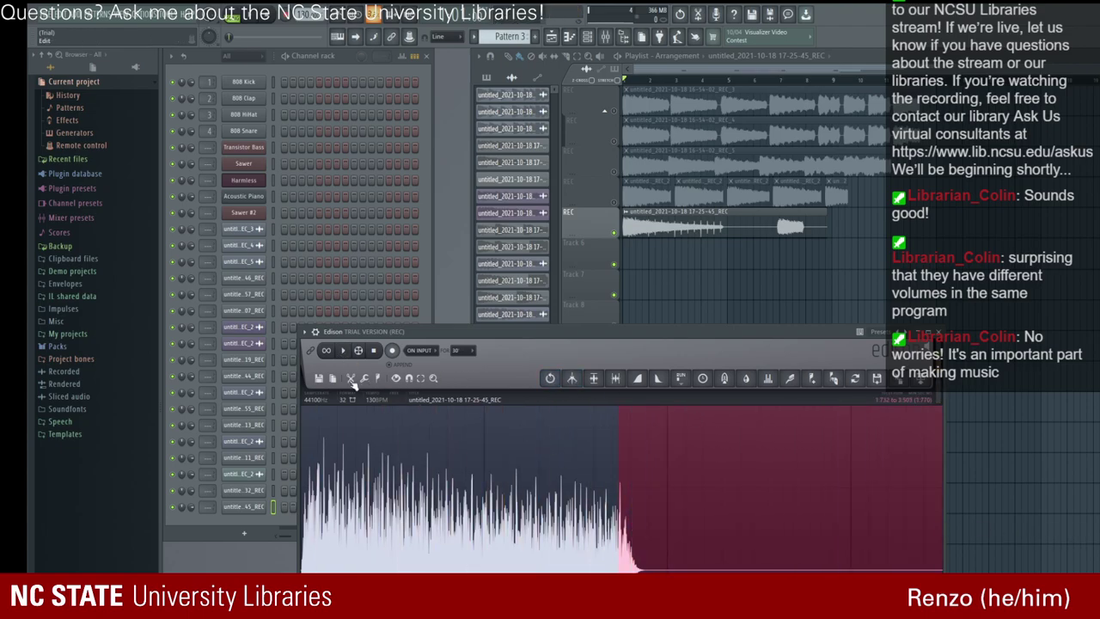
pyautogui.press('Delete')
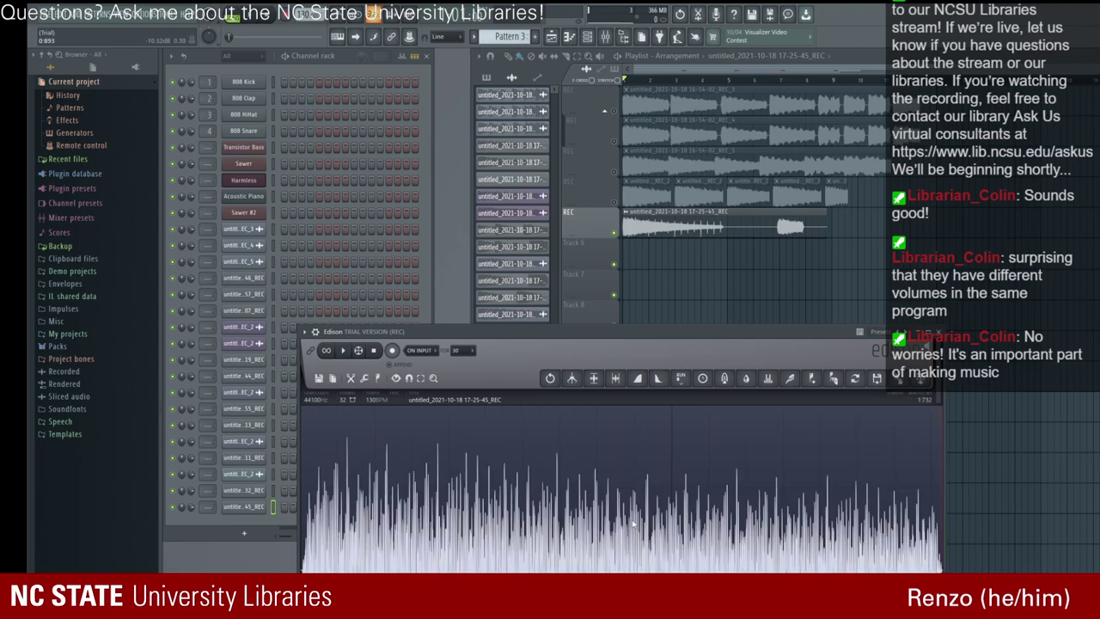
# Step: Audition the note from near its start to 1.501 several times and cut the audio after 1.501
pyautogui.doubleClick(302, 479)
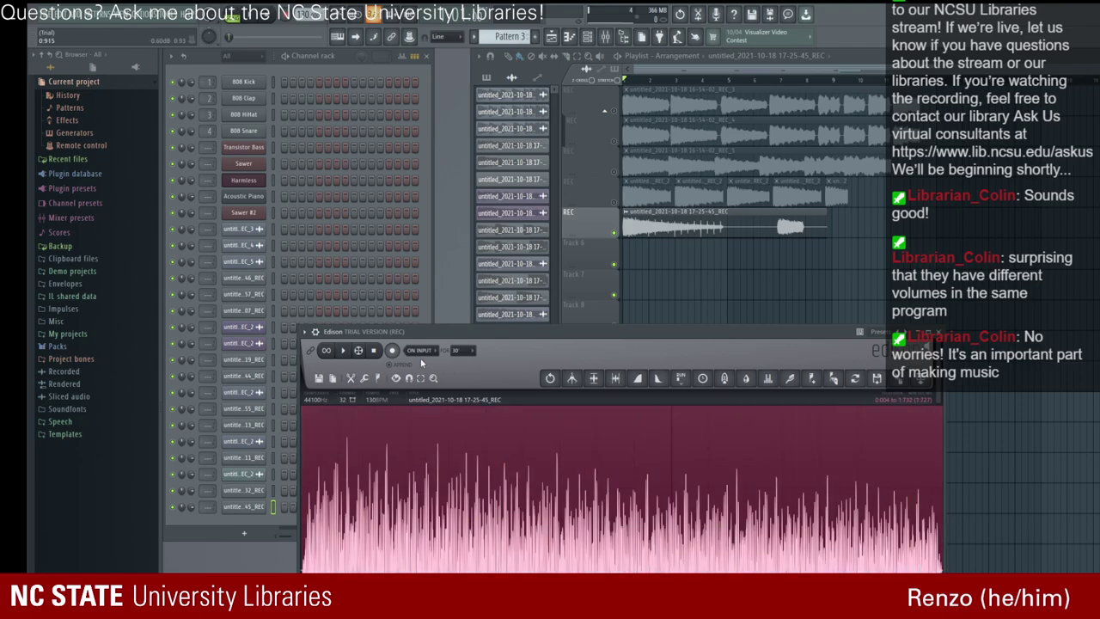
pyautogui.click(342, 351)
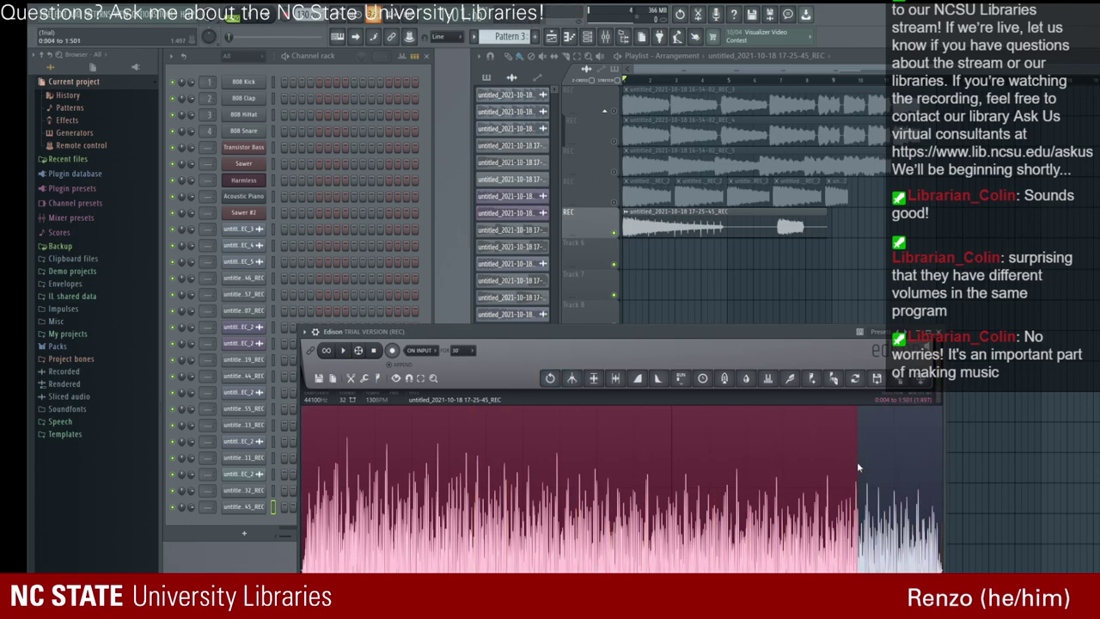
pyautogui.click(349, 354)
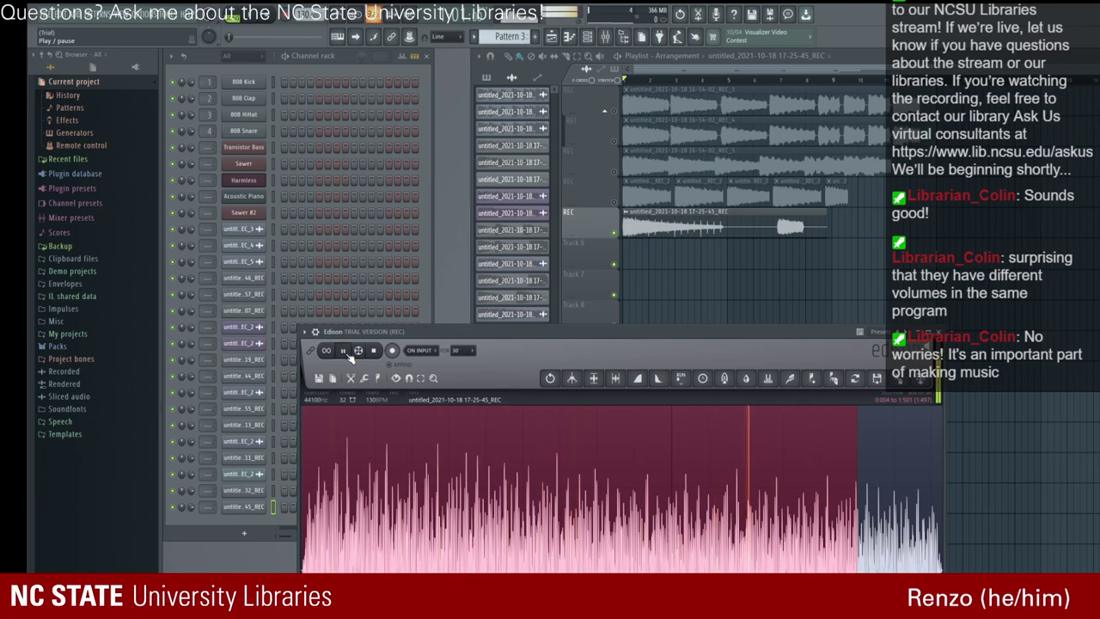
pyautogui.click(346, 353)
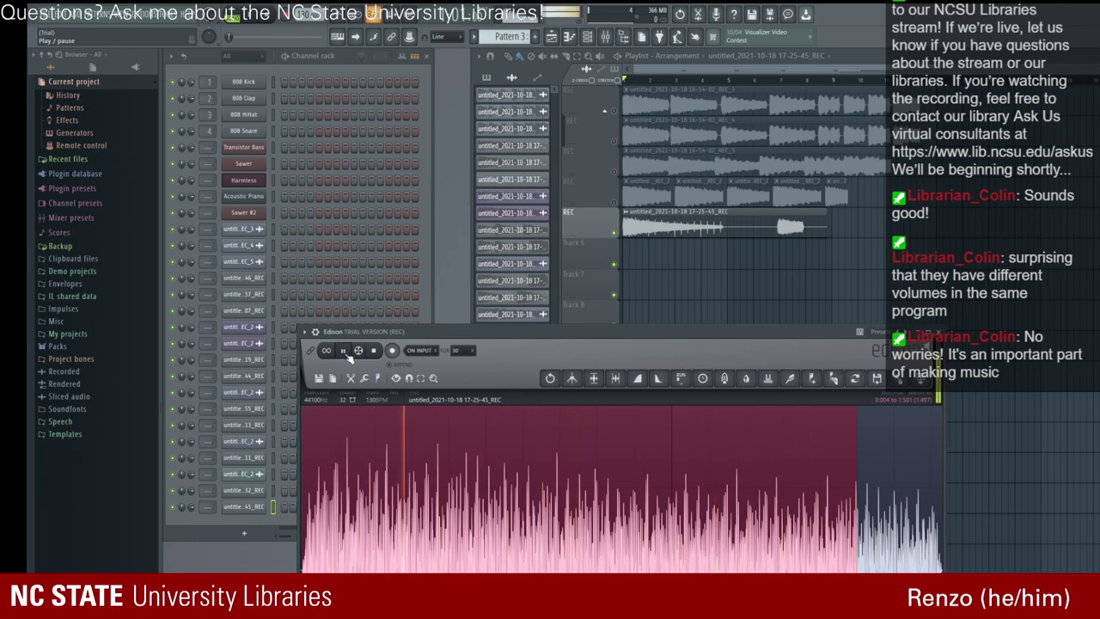
pyautogui.click(345, 355)
pyautogui.moveTo(732, 474); pyautogui.dragTo(942, 524)
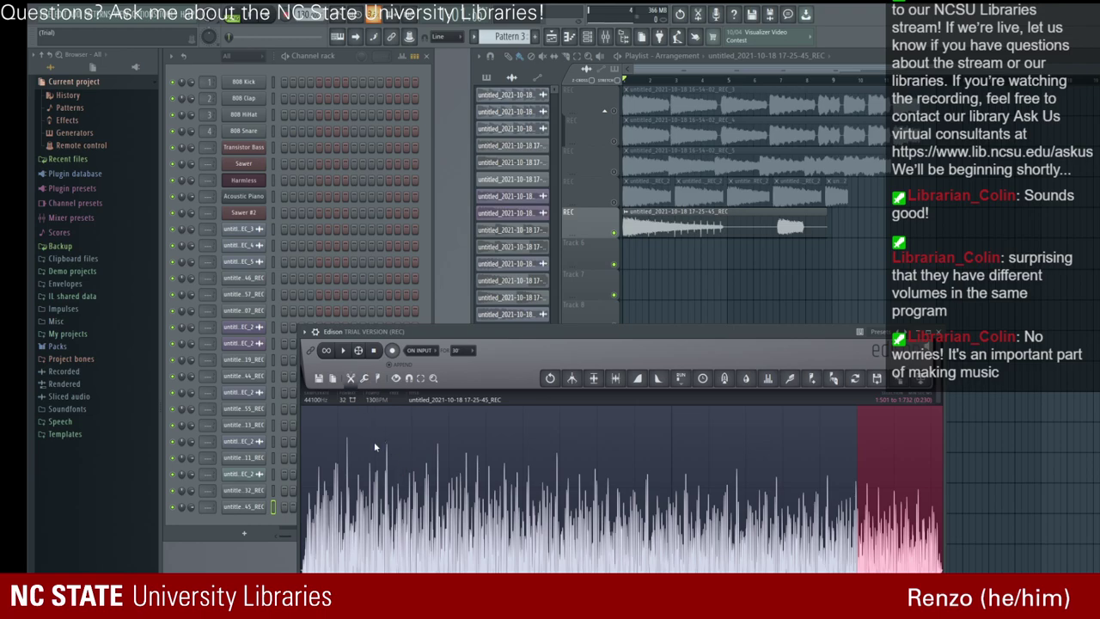
pyautogui.hotkey('ctrl', 'x')
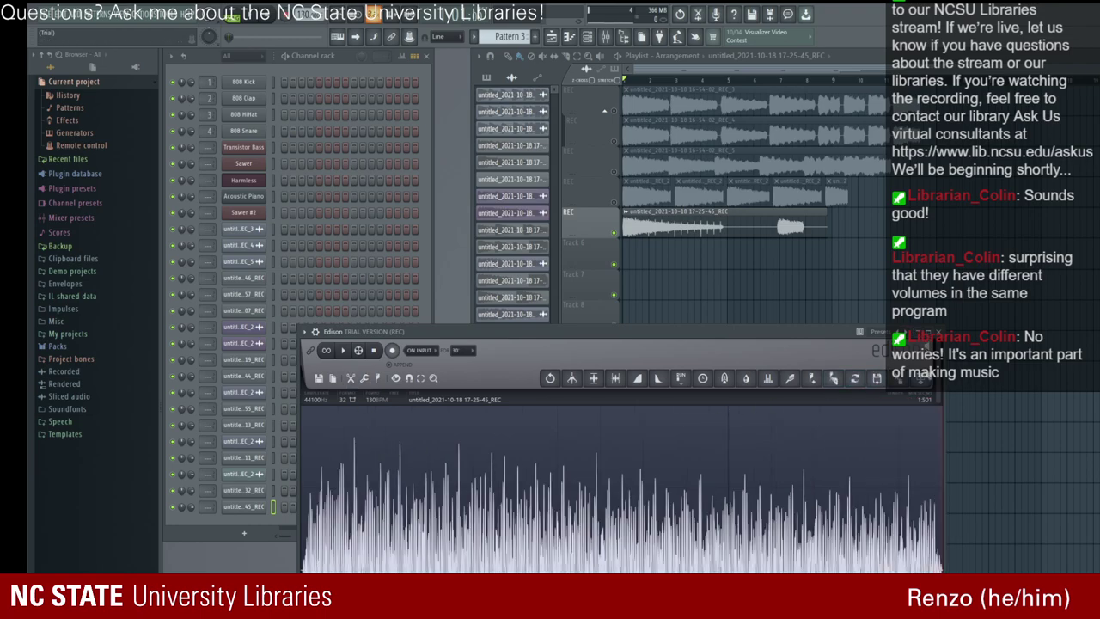
# Step: Send the trimmed note to the playlist as a clip on Track 6, close Edison, and delete the untrimmed take above it
pyautogui.click(920, 379)
pyautogui.click(937, 332)
pyautogui.rightClick(724, 228)
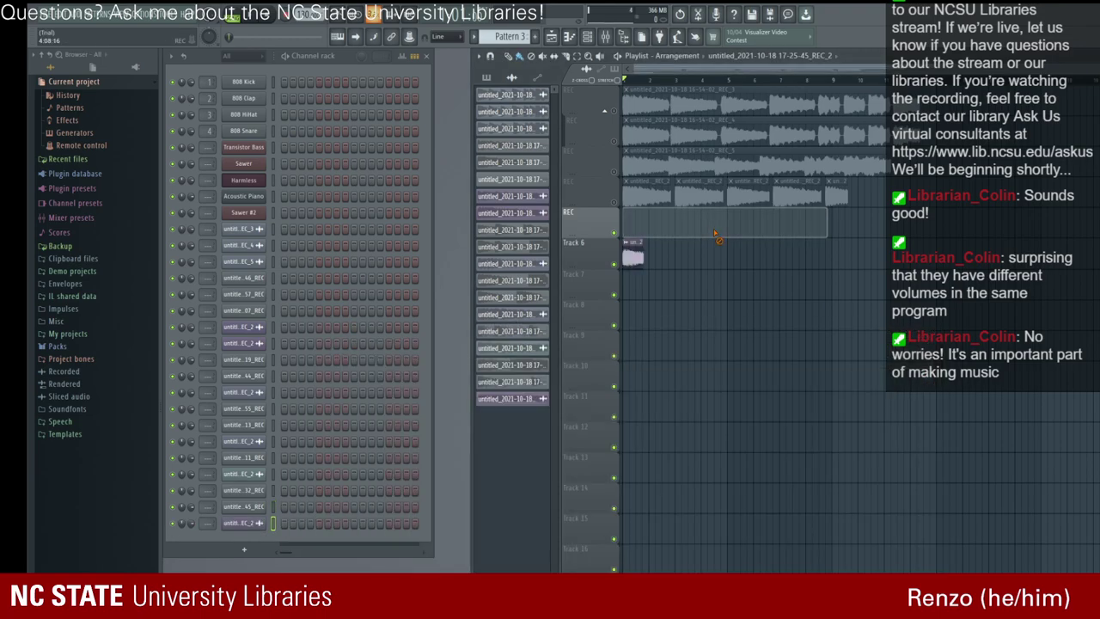
# Step: Move the new clip to the end of the fourth track's note row, briefly unmuting that track and muting it again
pyautogui.moveTo(635, 254); pyautogui.dragTo(862, 196)
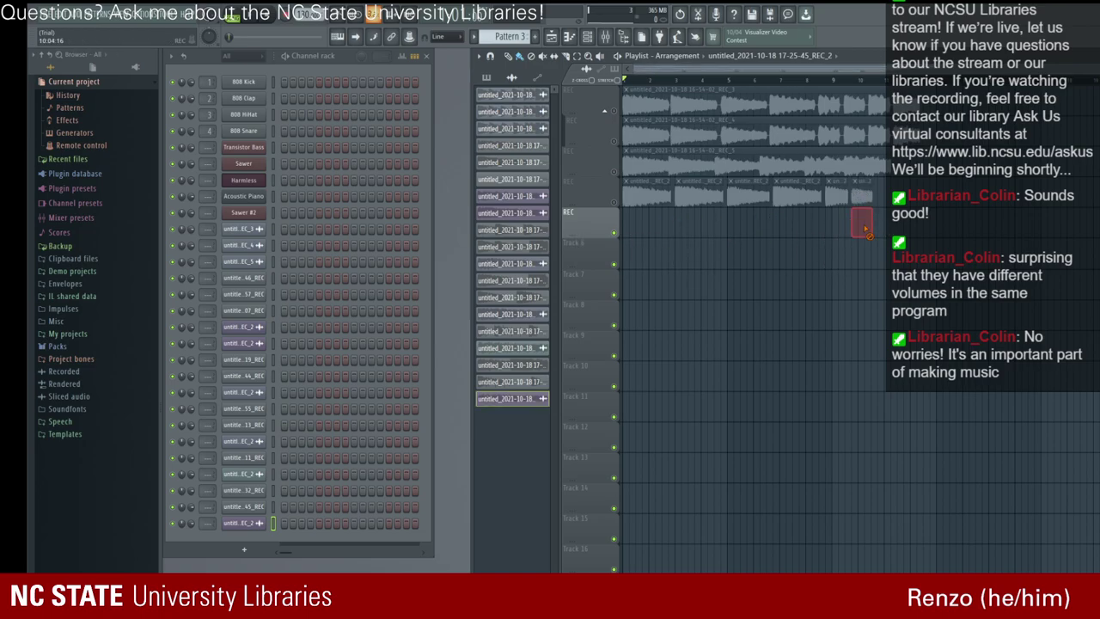
pyautogui.click(615, 203)
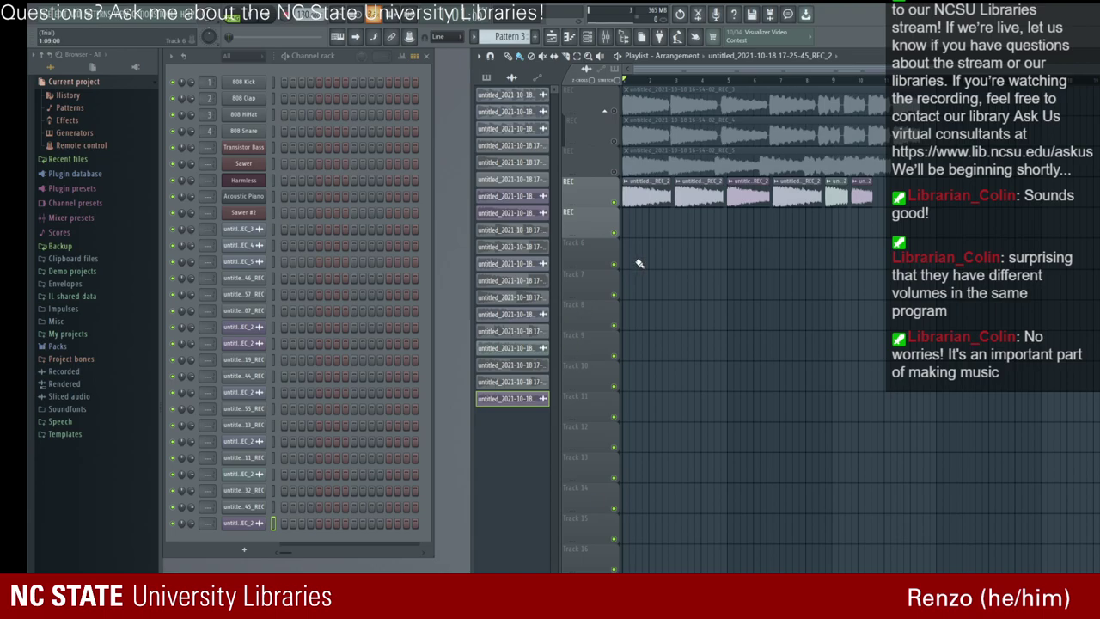
pyautogui.click(614, 202)
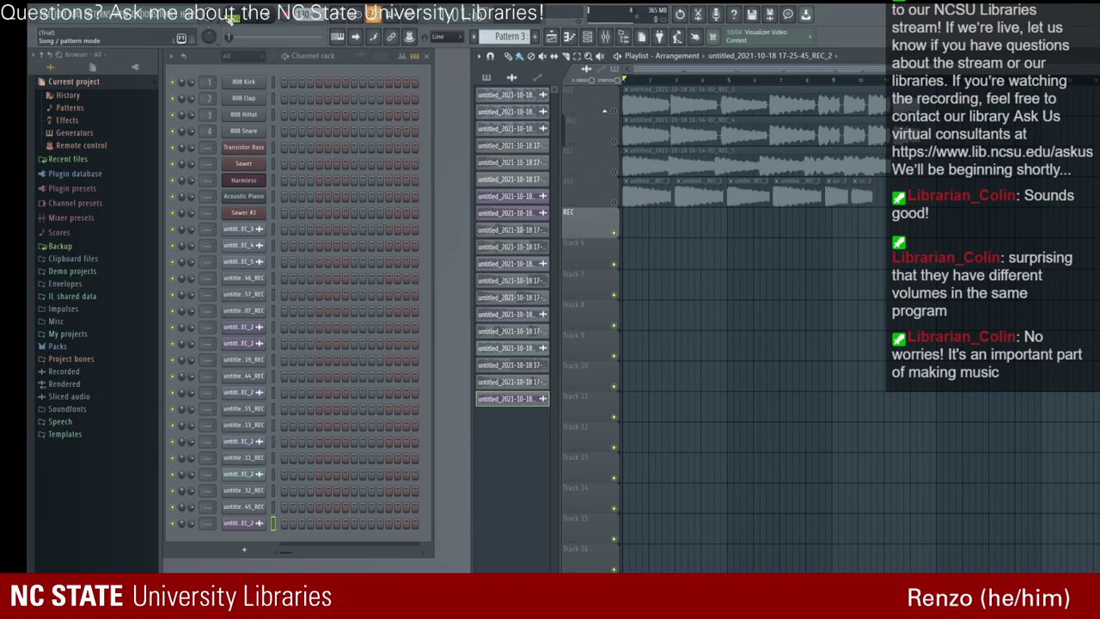
# Step: Record another Harmless note onto the fifth playlist track from the start of the playlist
pyautogui.click(243, 179)
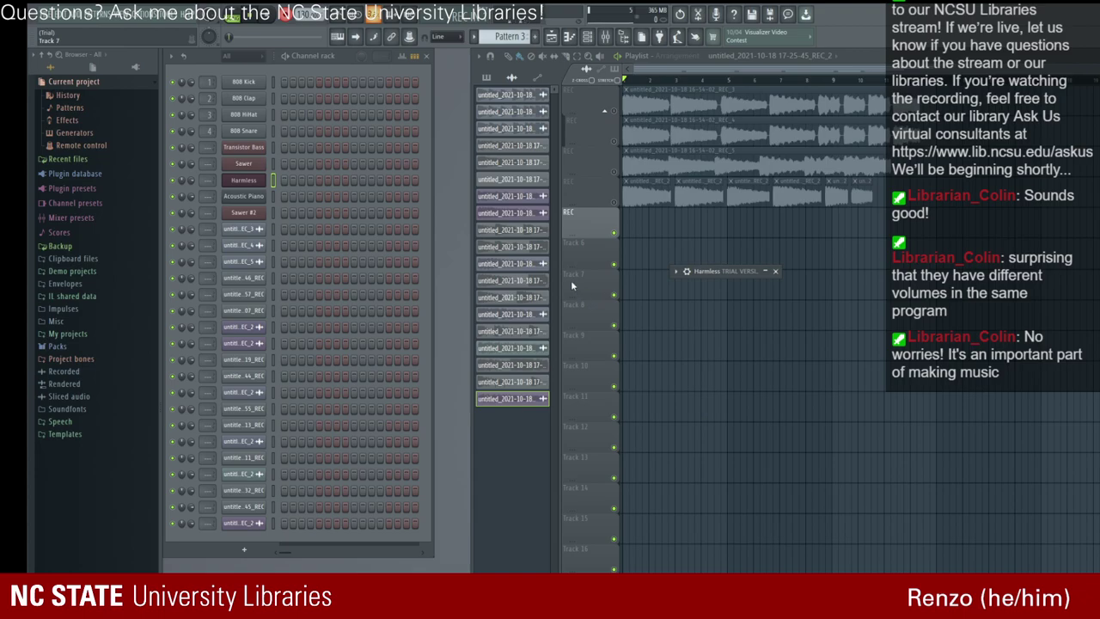
pyautogui.press('space')
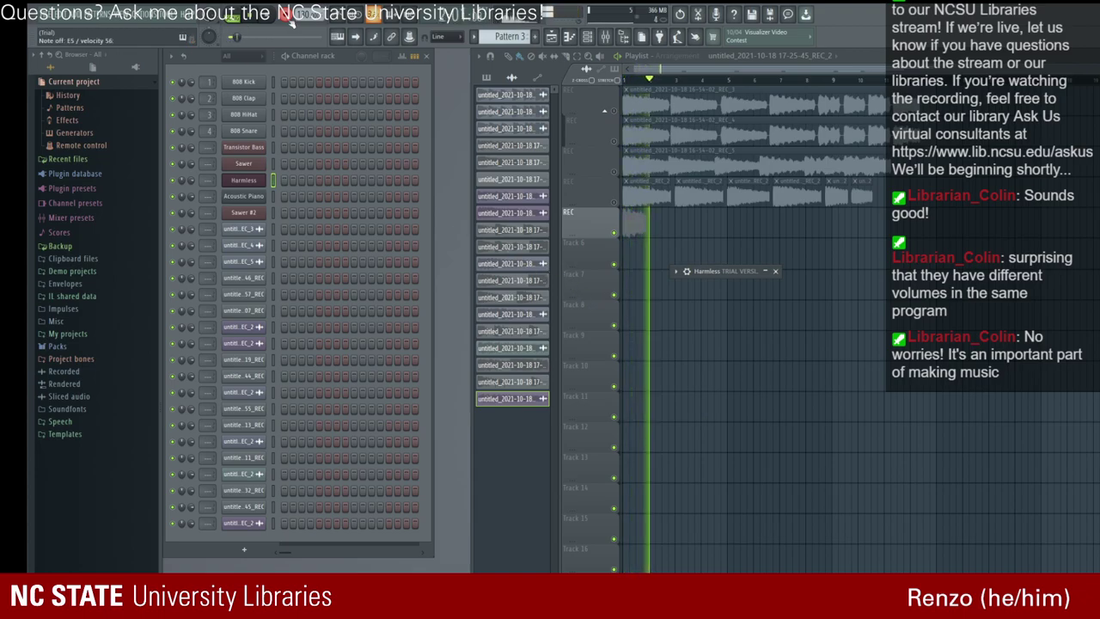
pyautogui.click(268, 22)
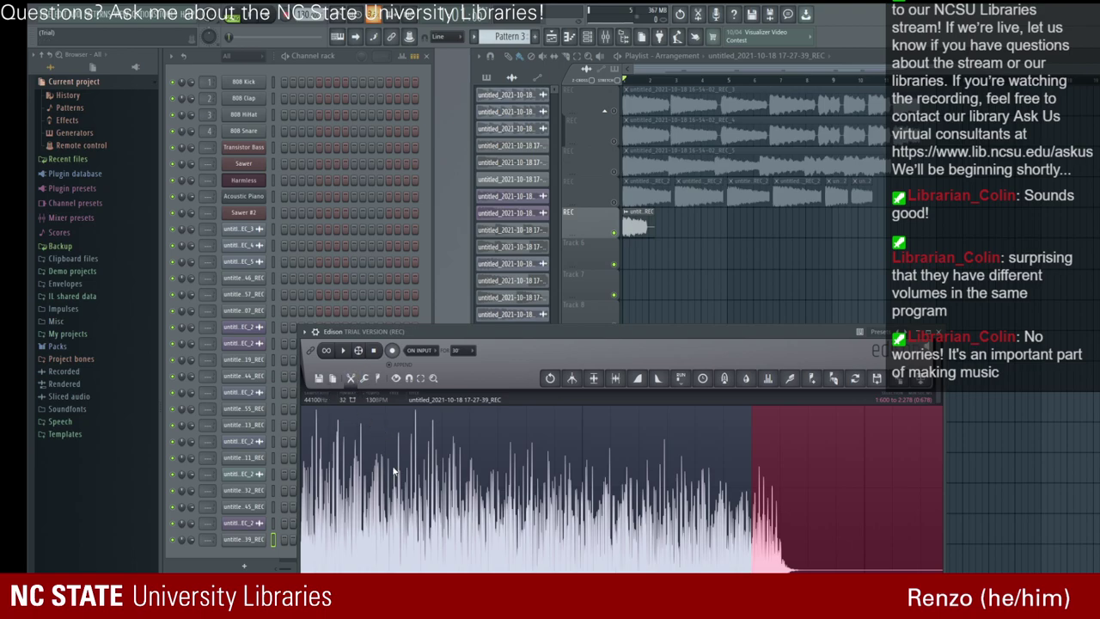
# Step: Trim the new note's end in Edison, first at 1.600 and again at 1.402, auditioning it after each cut
pyautogui.press('Delete')
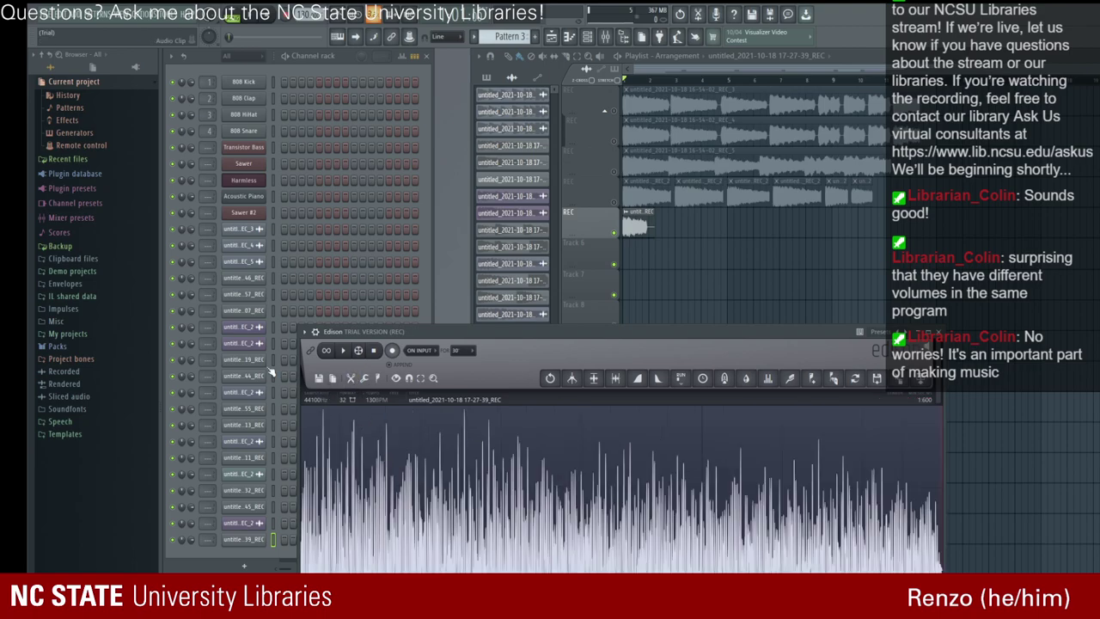
pyautogui.click(345, 353)
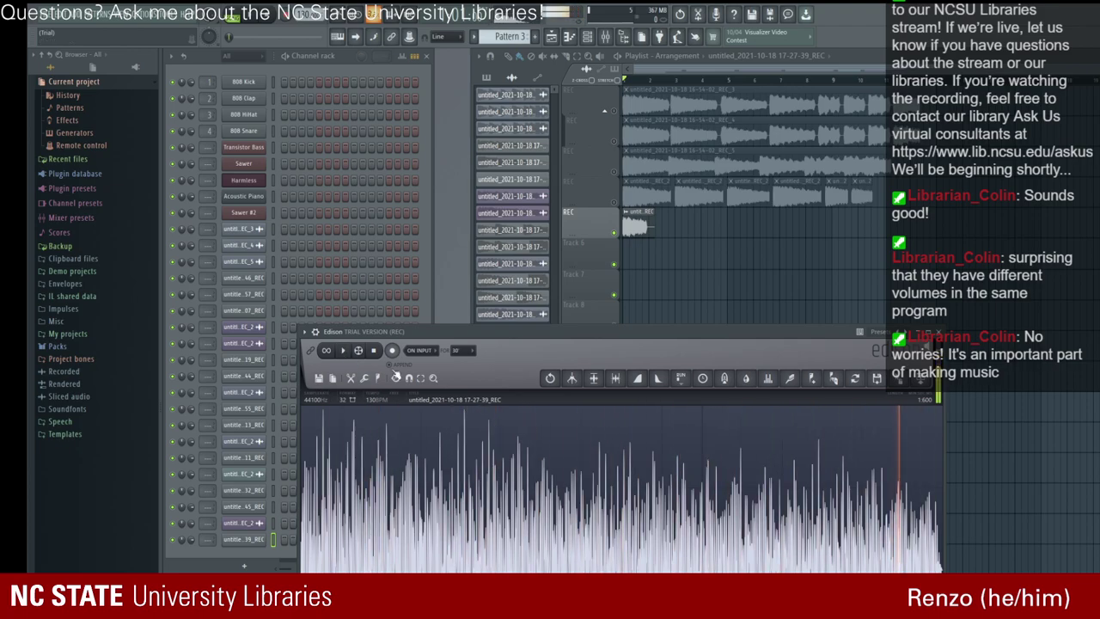
pyautogui.moveTo(865, 482); pyautogui.dragTo(1096, 521)
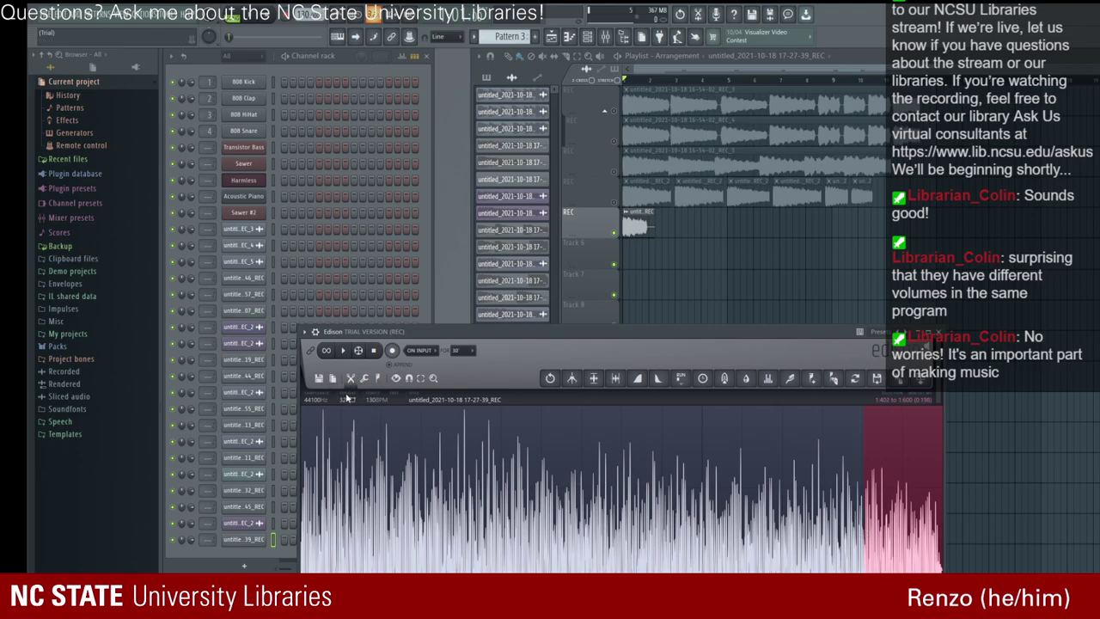
pyautogui.scroll(2, 363, 456)
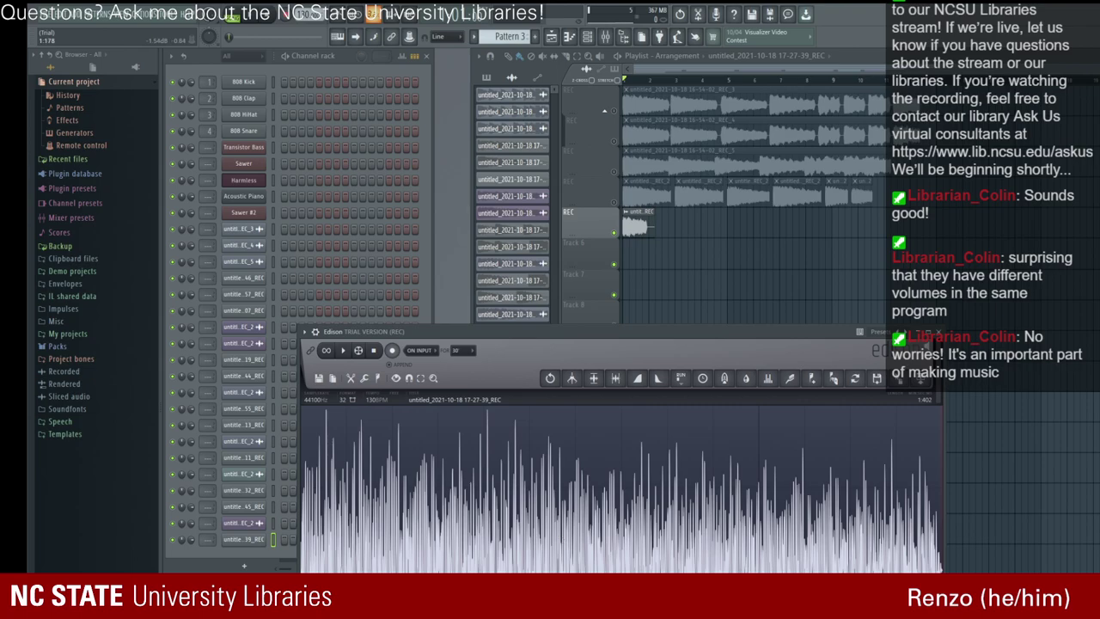
pyautogui.click(345, 352)
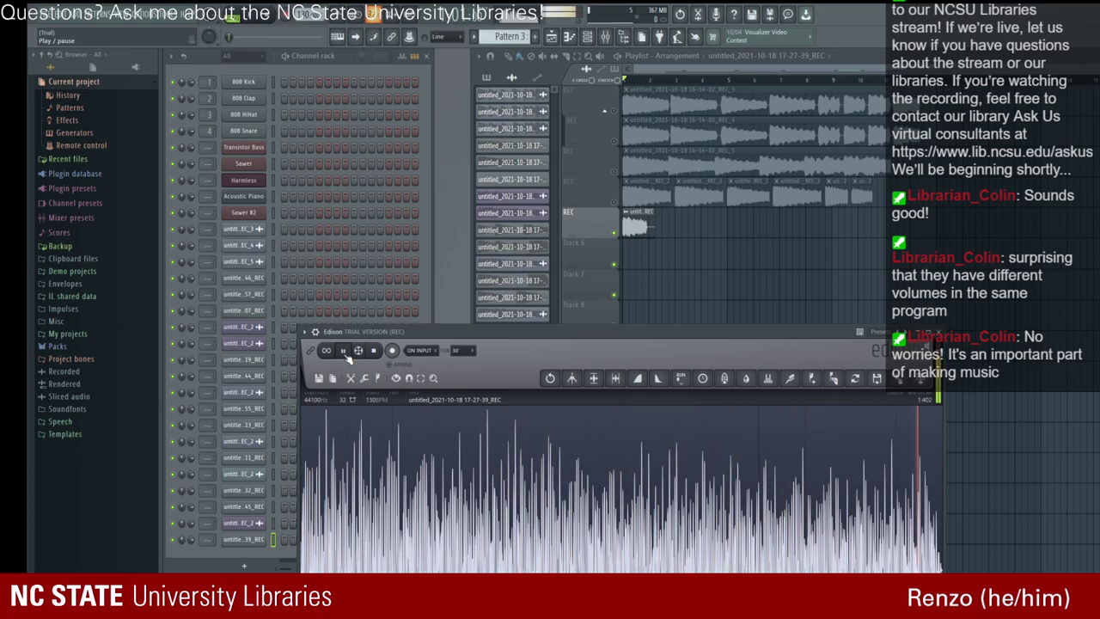
pyautogui.click(345, 352)
# Step: Replace the untrimmed take with the trimmed note as a playlist clip, placed at the end of the fourth track's note row
pyautogui.click(918, 378)
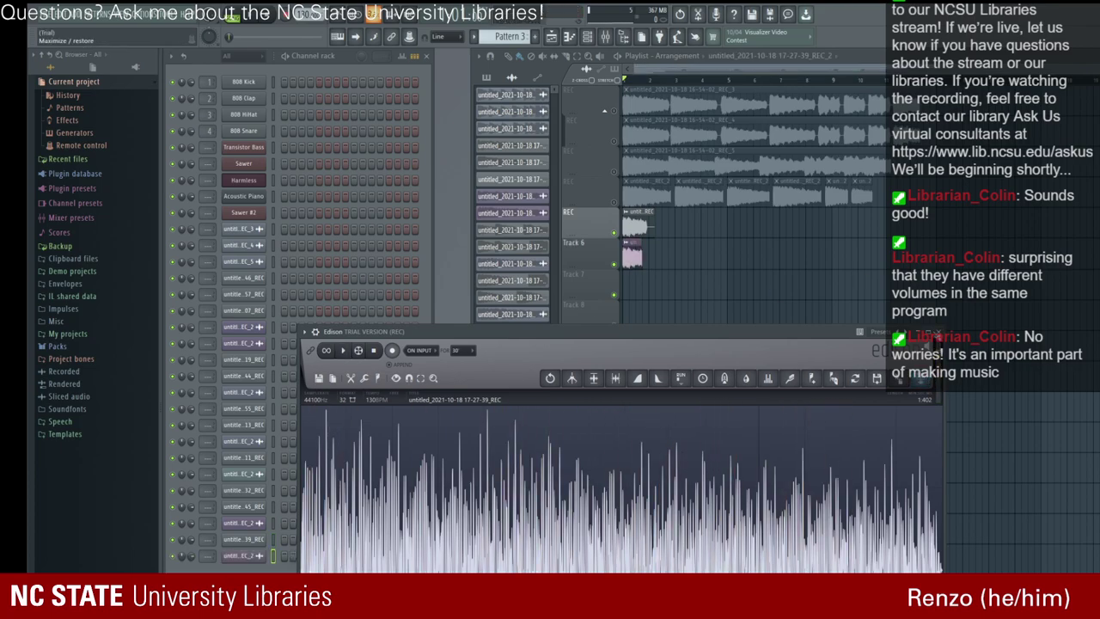
pyautogui.click(935, 331)
pyautogui.rightClick(636, 223)
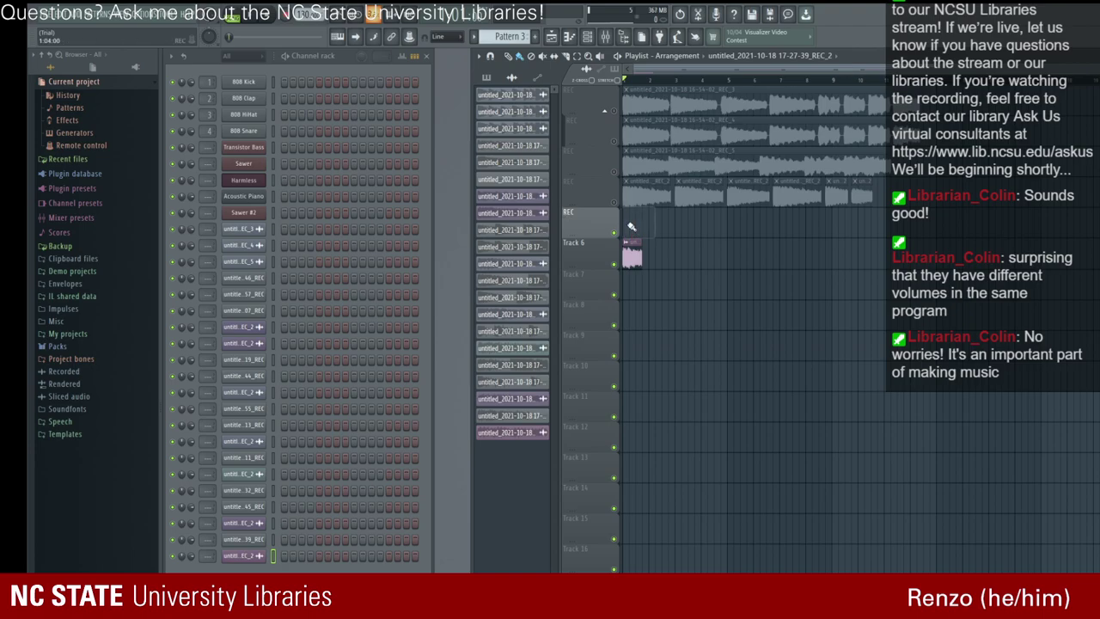
pyautogui.moveTo(632, 256); pyautogui.dragTo(877, 188)
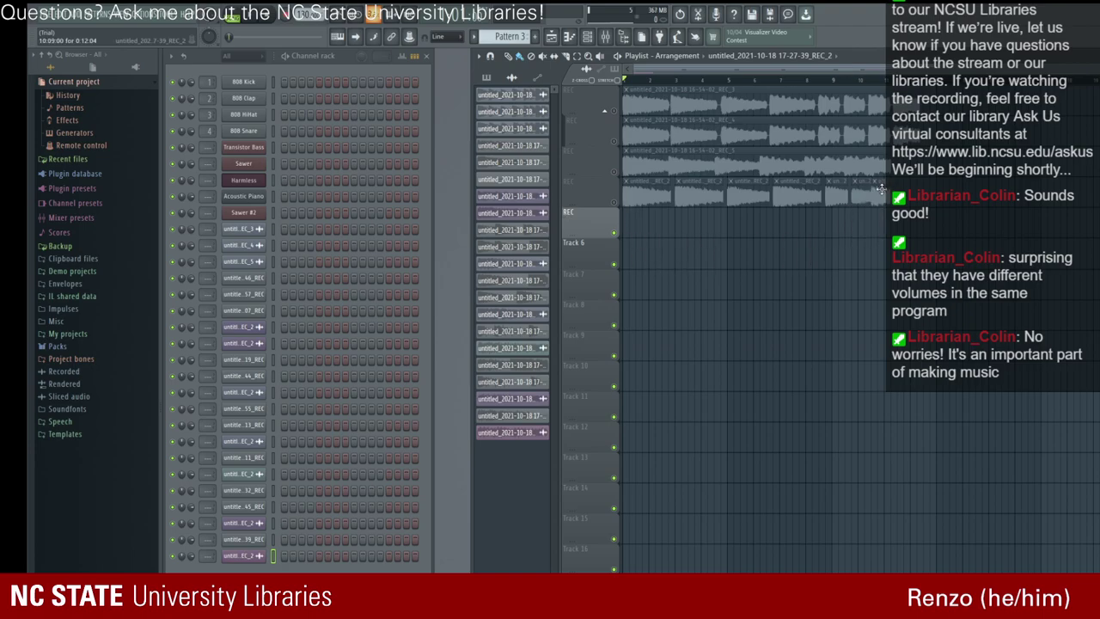
# Step: Unmute the fourth track and add another copy of its first short note clip at the end of the note row
pyautogui.moveTo(881, 189); pyautogui.dragTo(883, 187)
pyautogui.click(614, 204)
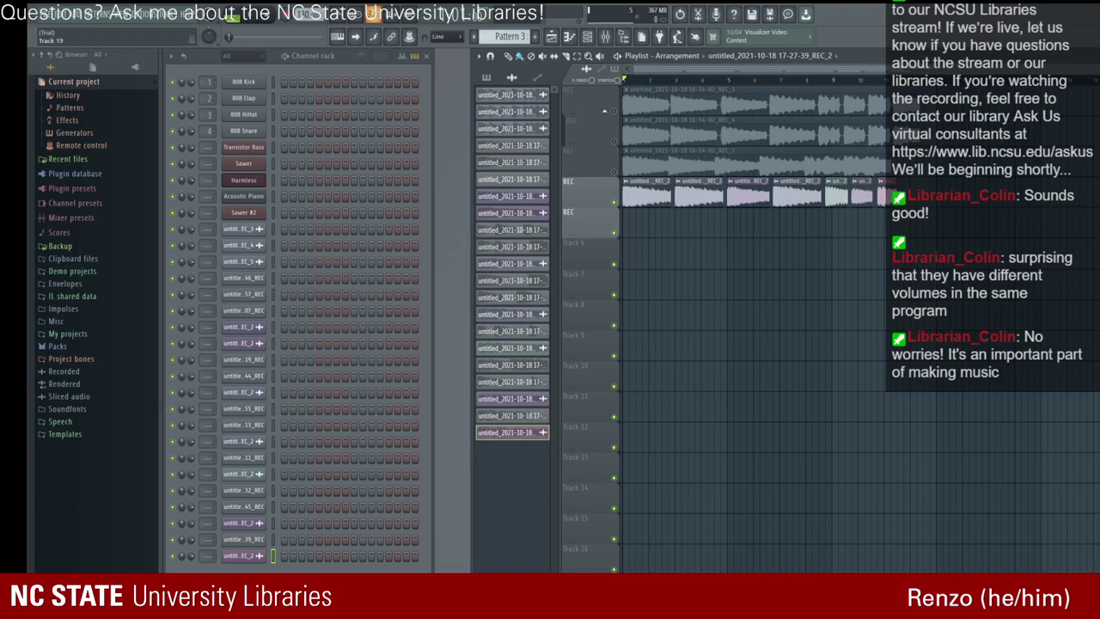
pyautogui.click(832, 199)
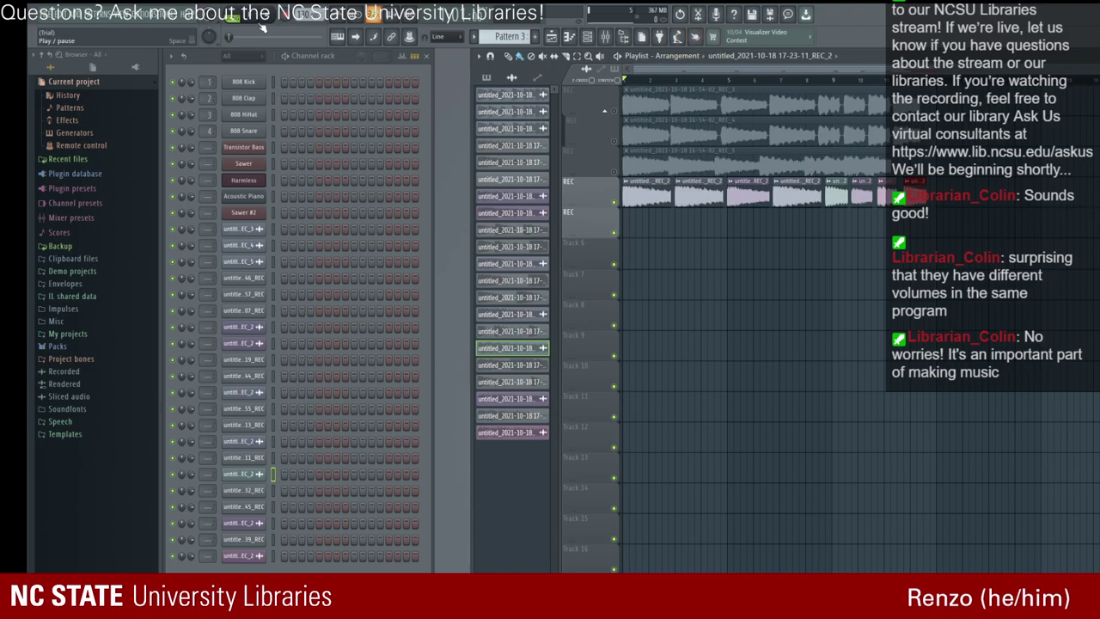
# Step: Play back the fourth track's note row while trying notes on the Sawer #2 synth, then close the synth and replay the opening
pyautogui.press('space')
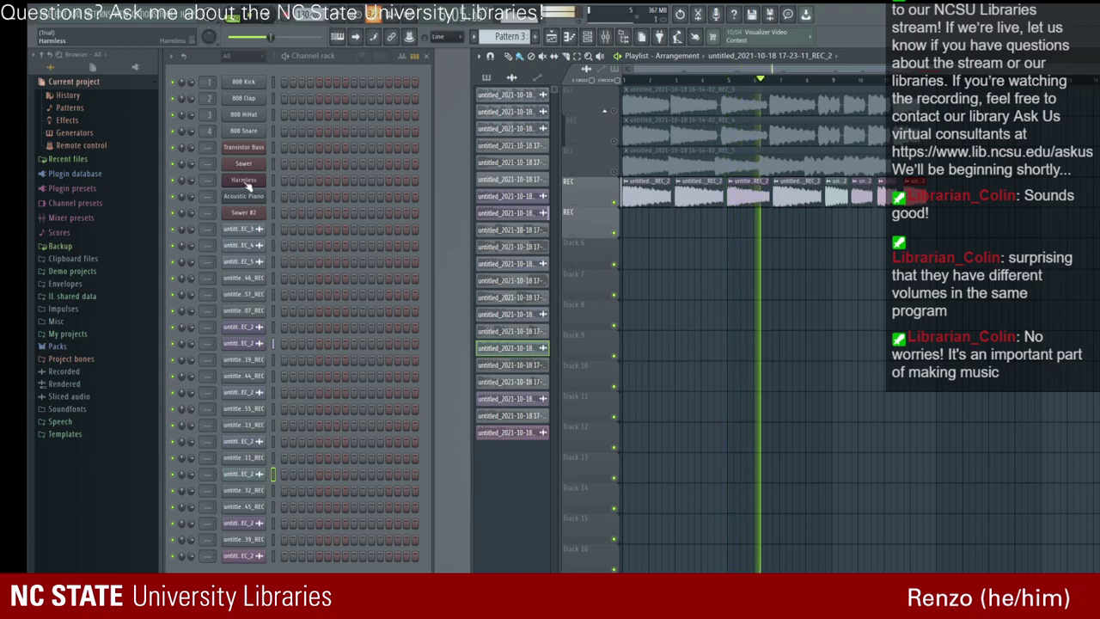
pyautogui.click(243, 212)
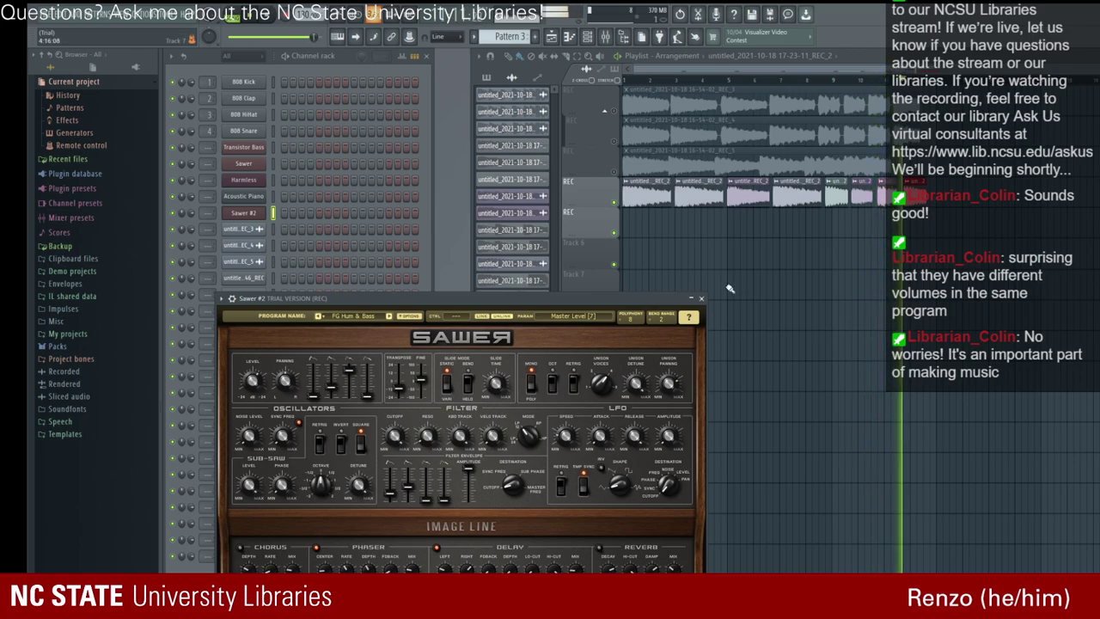
pyautogui.press('space')
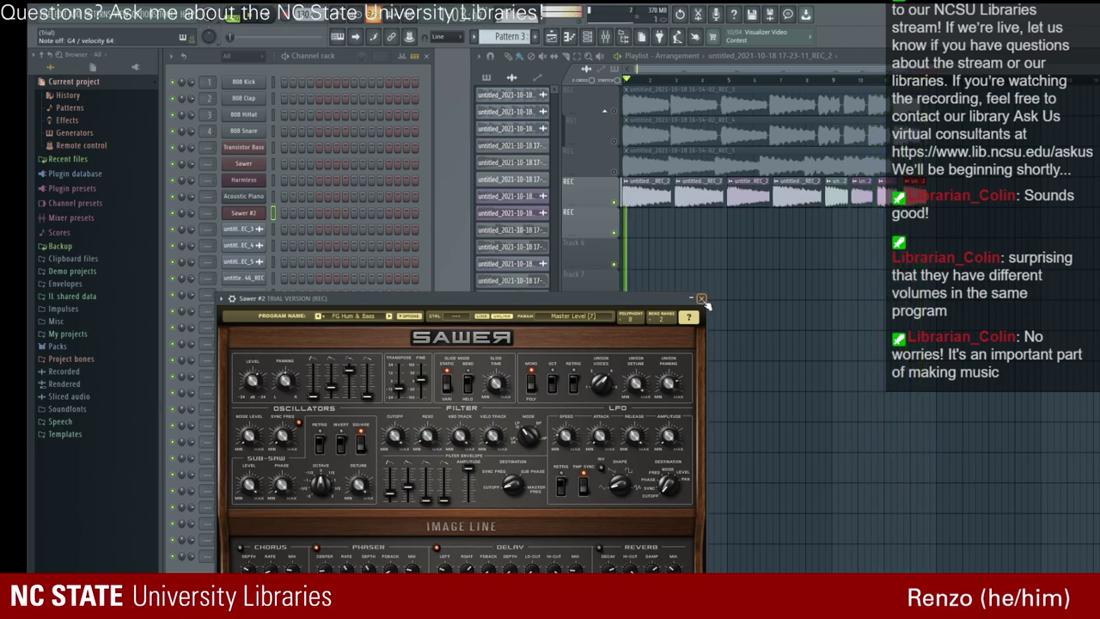
pyautogui.click(701, 299)
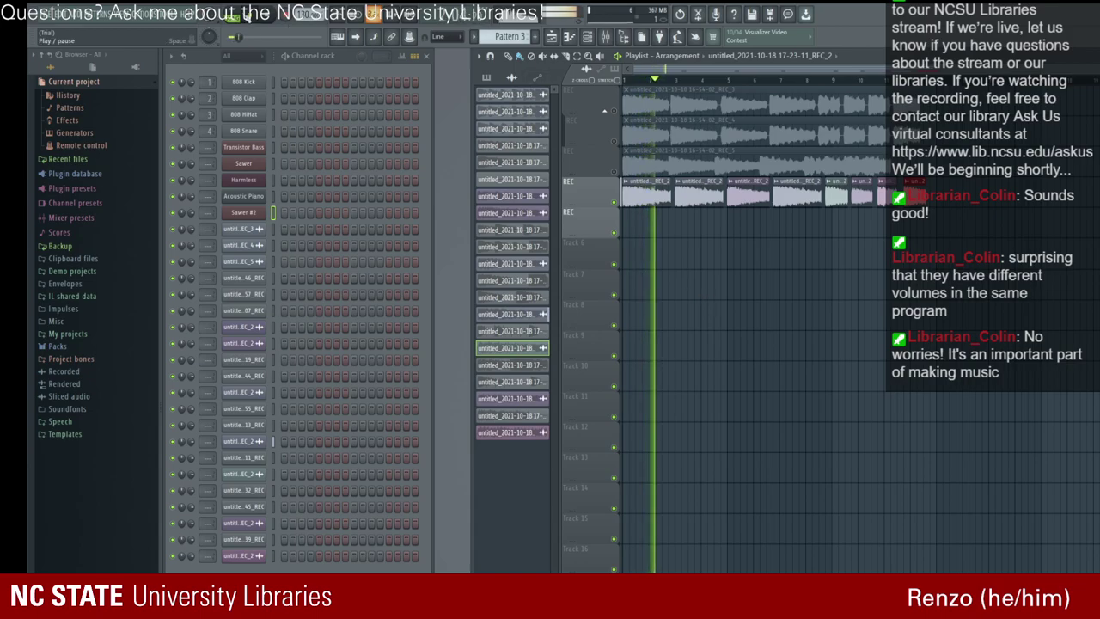
pyautogui.press('space')
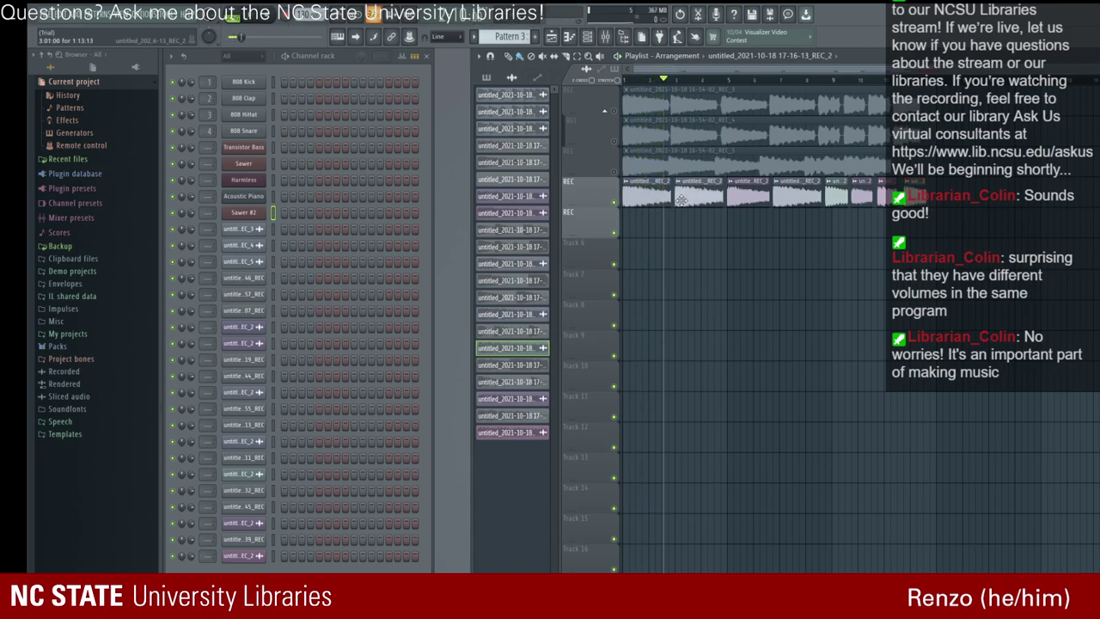
# Step: Close the gaps between the fourth track's note clips and play the row back, briefly opening the Sawer #2 synth
pyautogui.moveTo(677, 205); pyautogui.dragTo(881, 194)
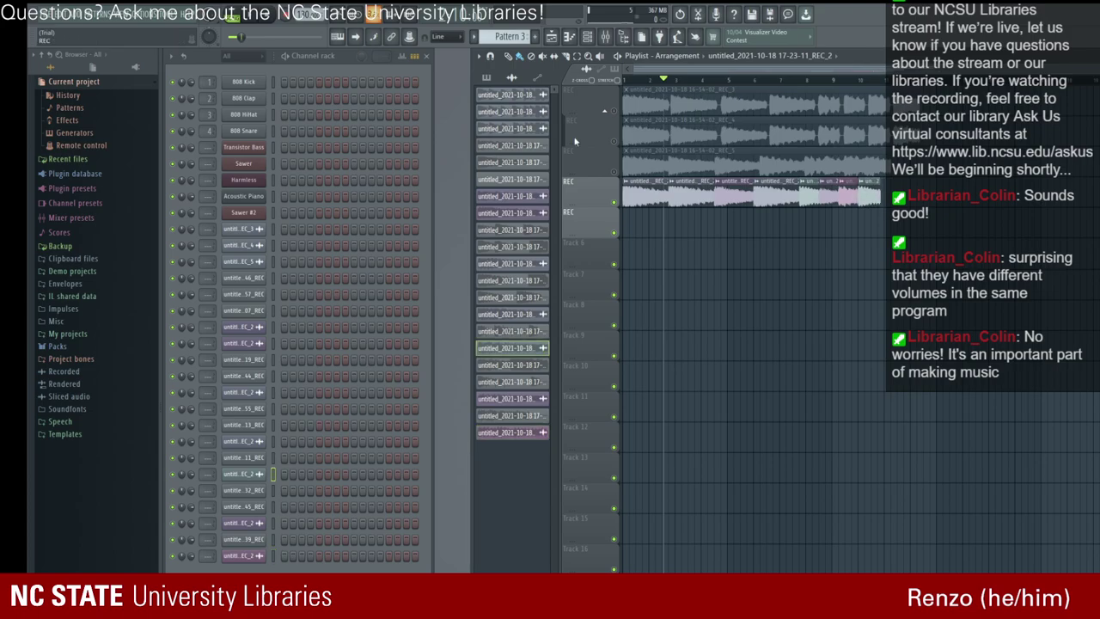
pyautogui.press('space')
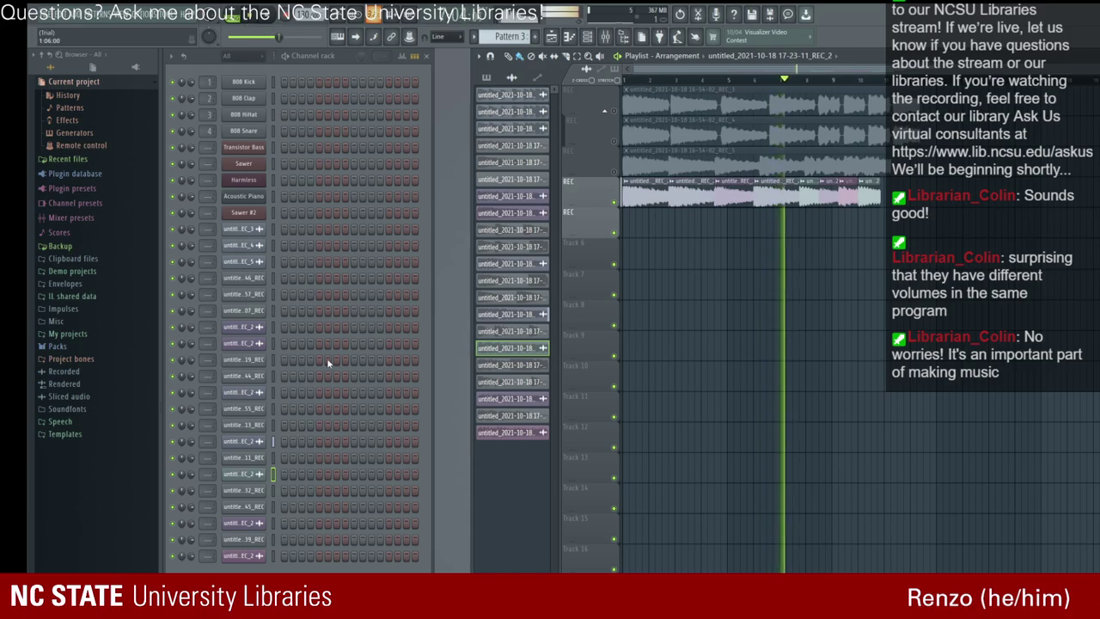
pyautogui.click(243, 212)
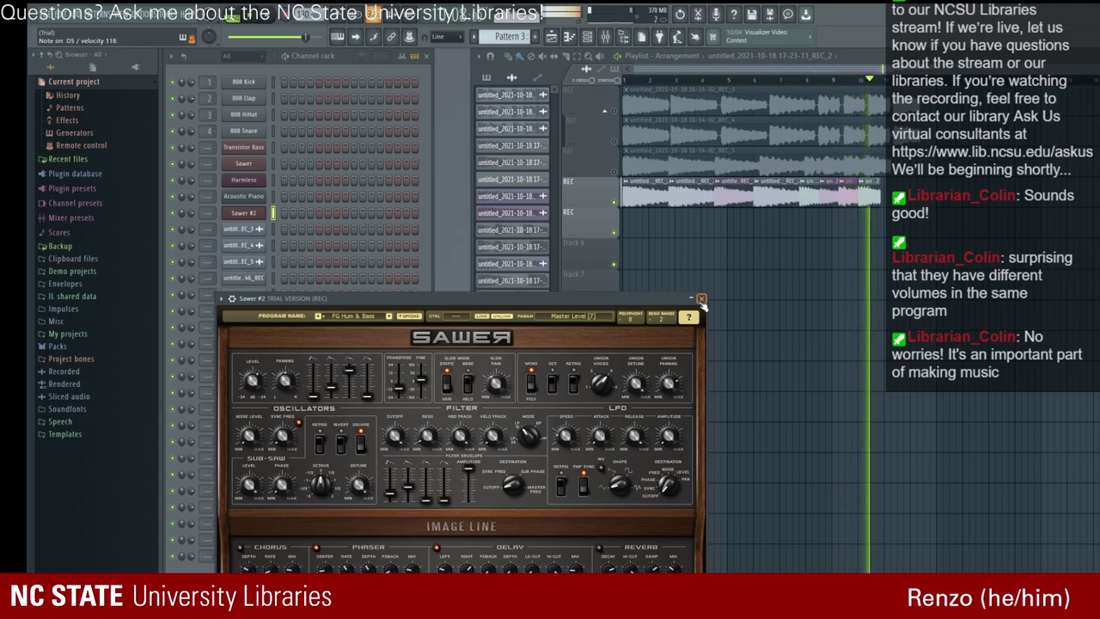
pyautogui.click(701, 299)
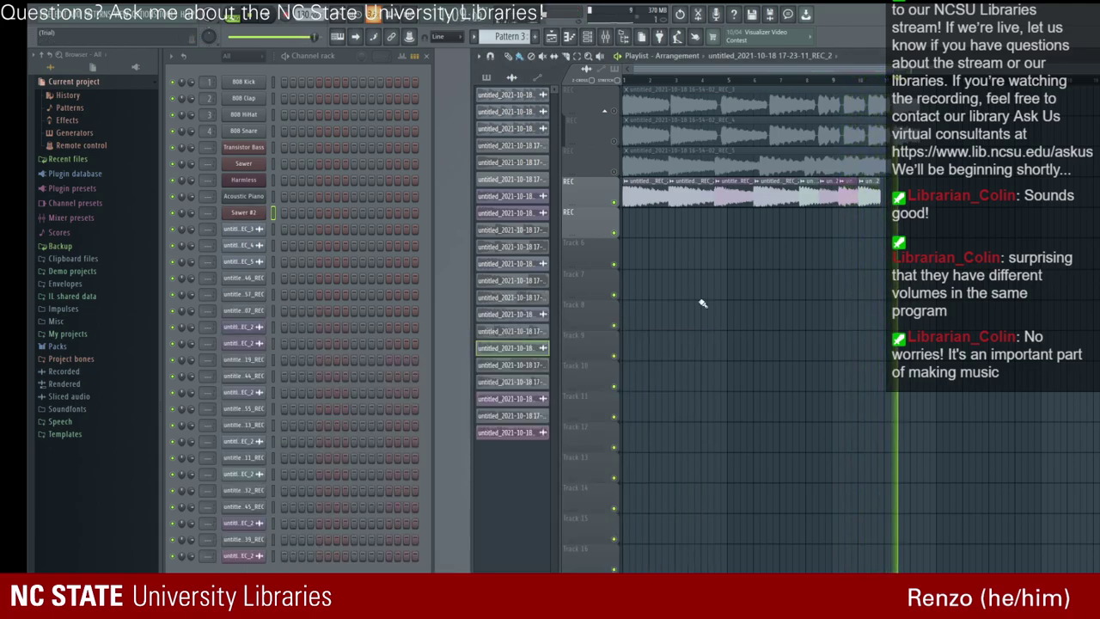
pyautogui.click(256, 23)
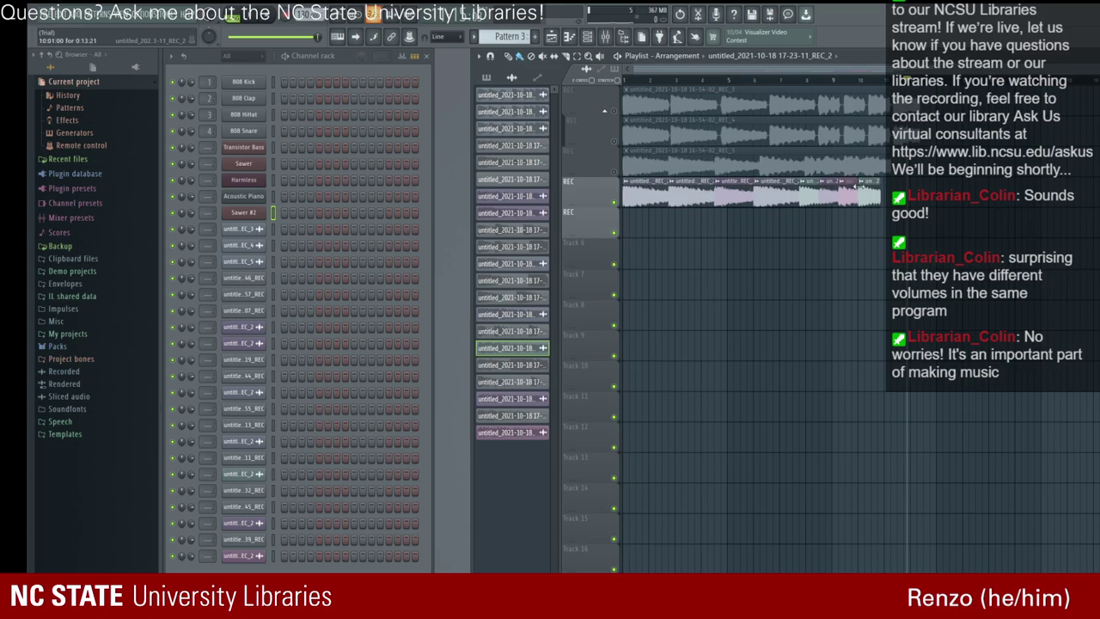
# Step: Spread the fourth track's short note clips further along the timeline and start the fourth long clip slightly after bar 6
pyautogui.moveTo(859, 186); pyautogui.dragTo(869, 194)
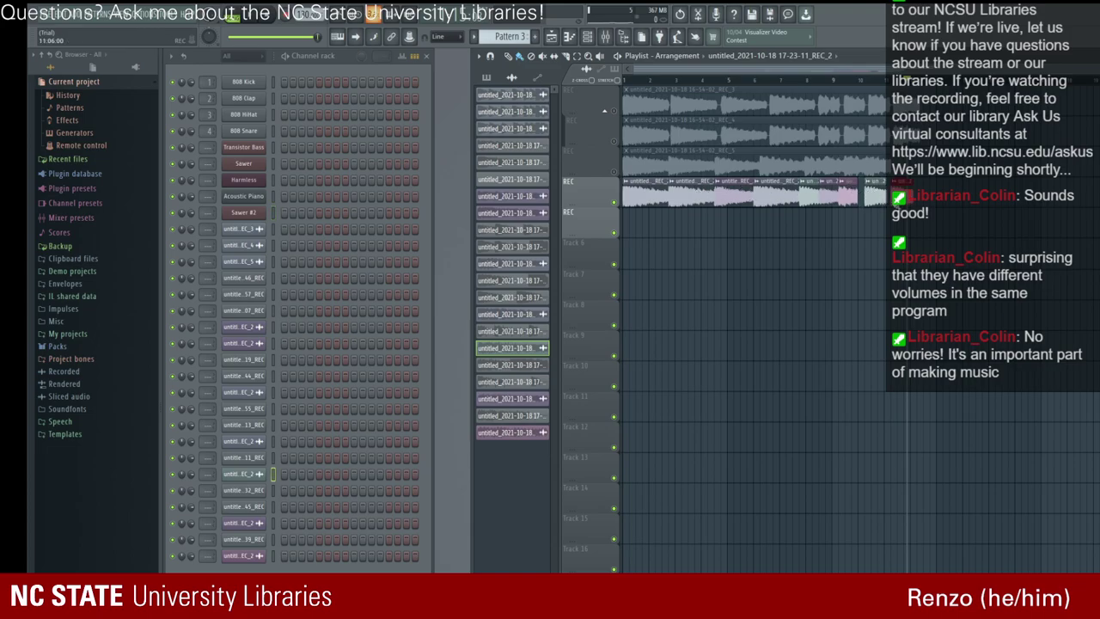
pyautogui.rightClick(870, 195)
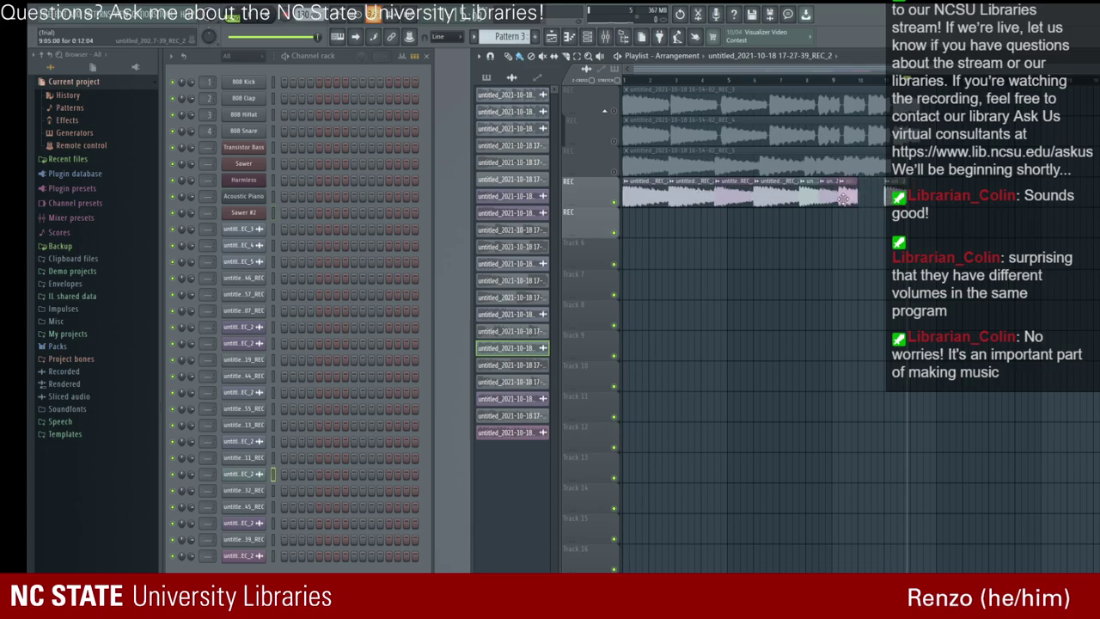
pyautogui.moveTo(844, 199); pyautogui.dragTo(865, 197)
pyautogui.click(838, 194)
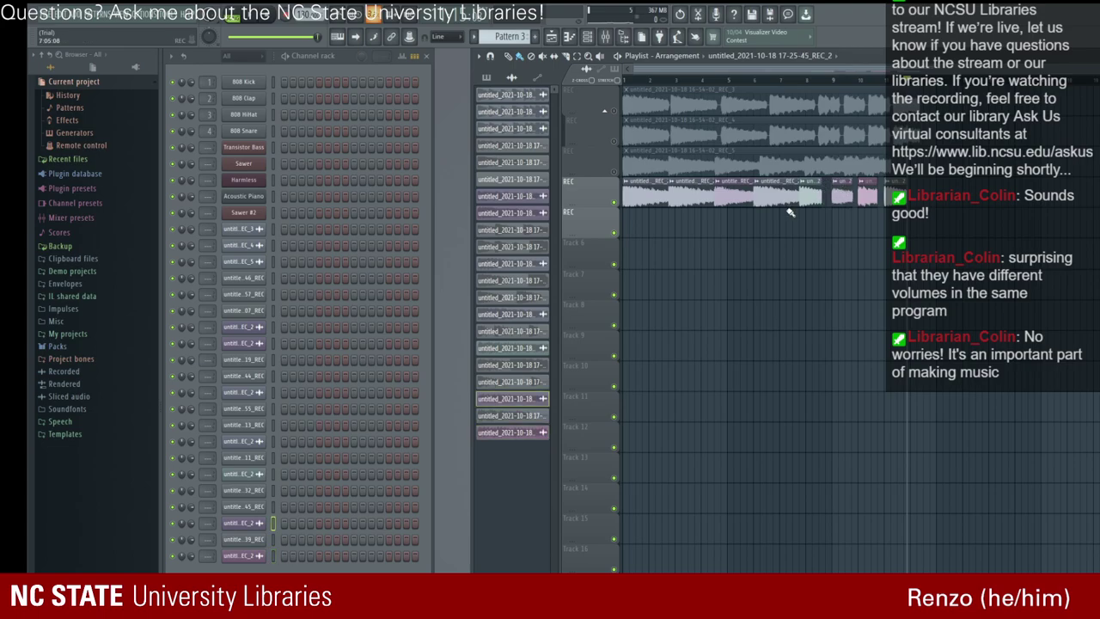
pyautogui.click(808, 194)
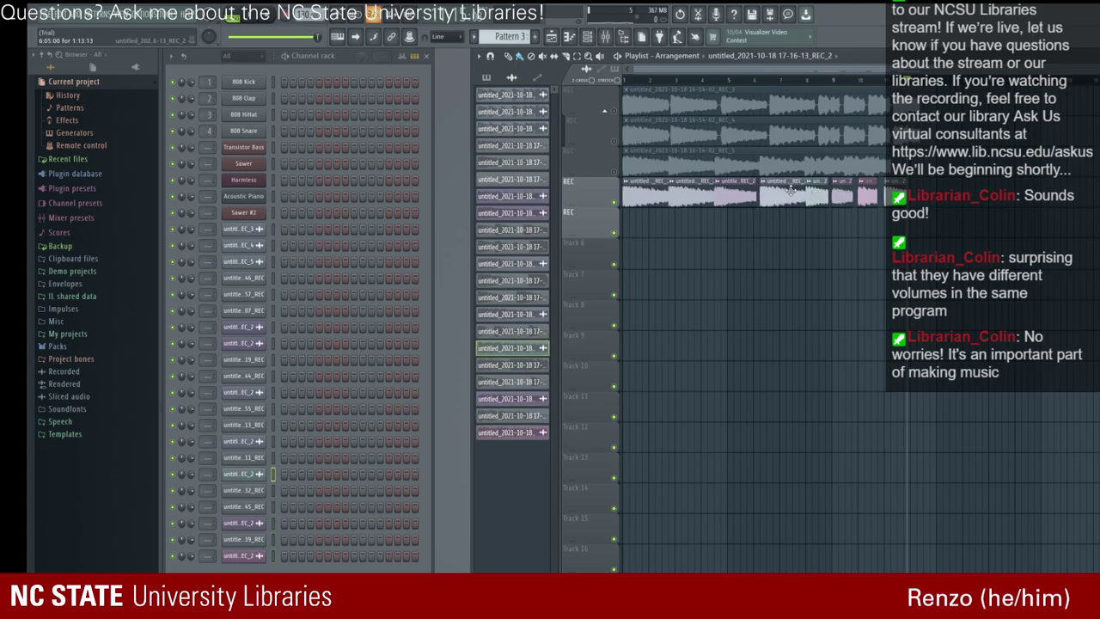
pyautogui.click(789, 193)
pyautogui.click(862, 197)
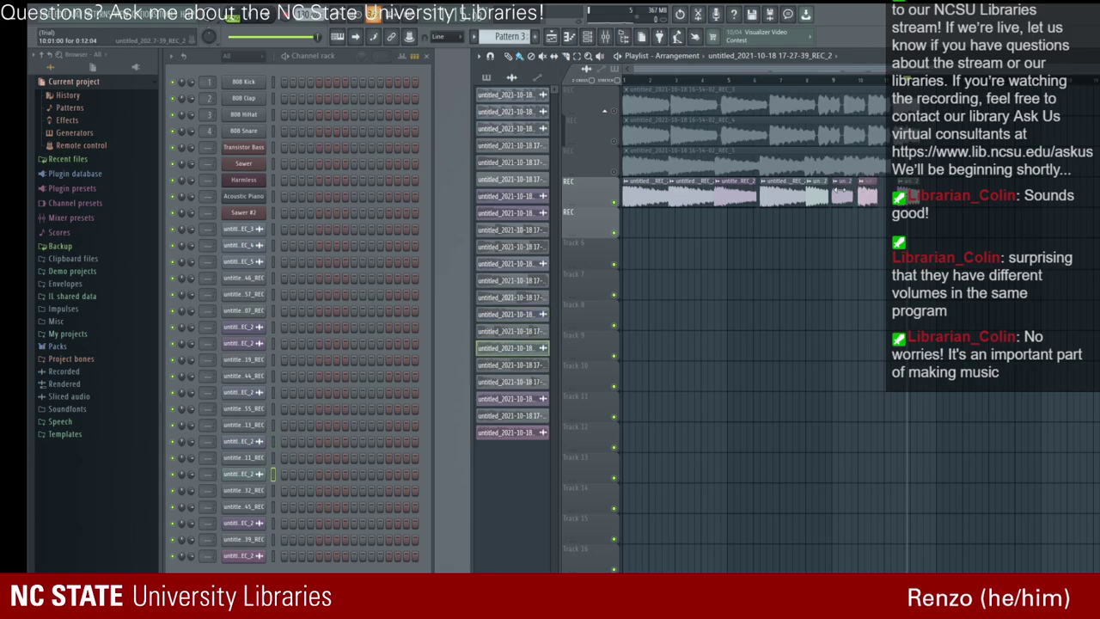
pyautogui.click(881, 194)
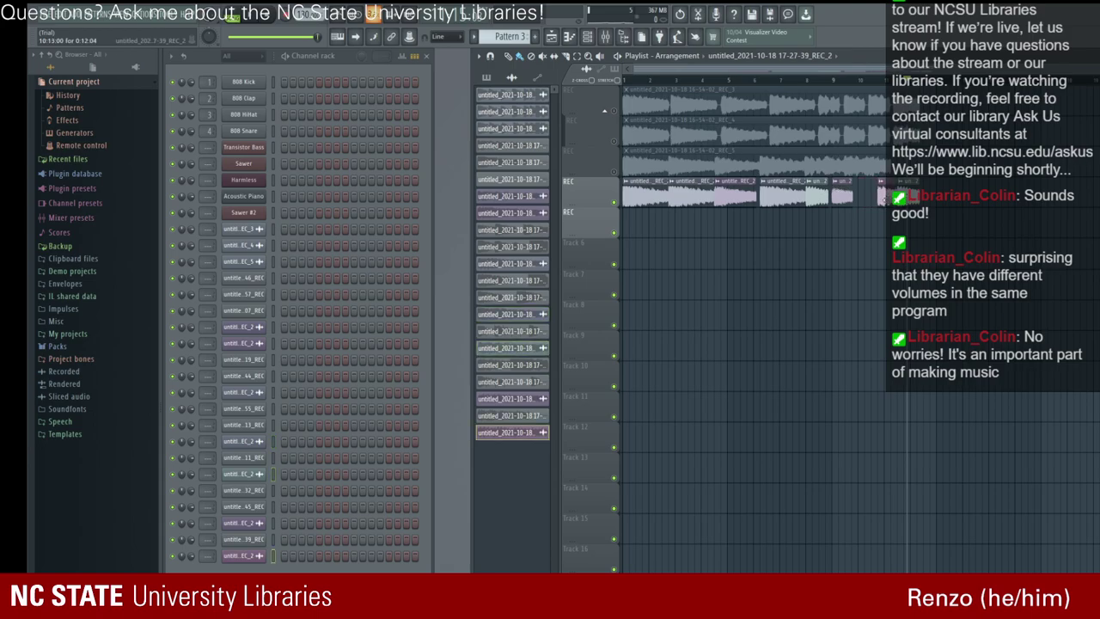
# Step: Move the fourth track's second long clip to bar 3 and regroup the short clips slightly after bar 9
pyautogui.click(691, 196)
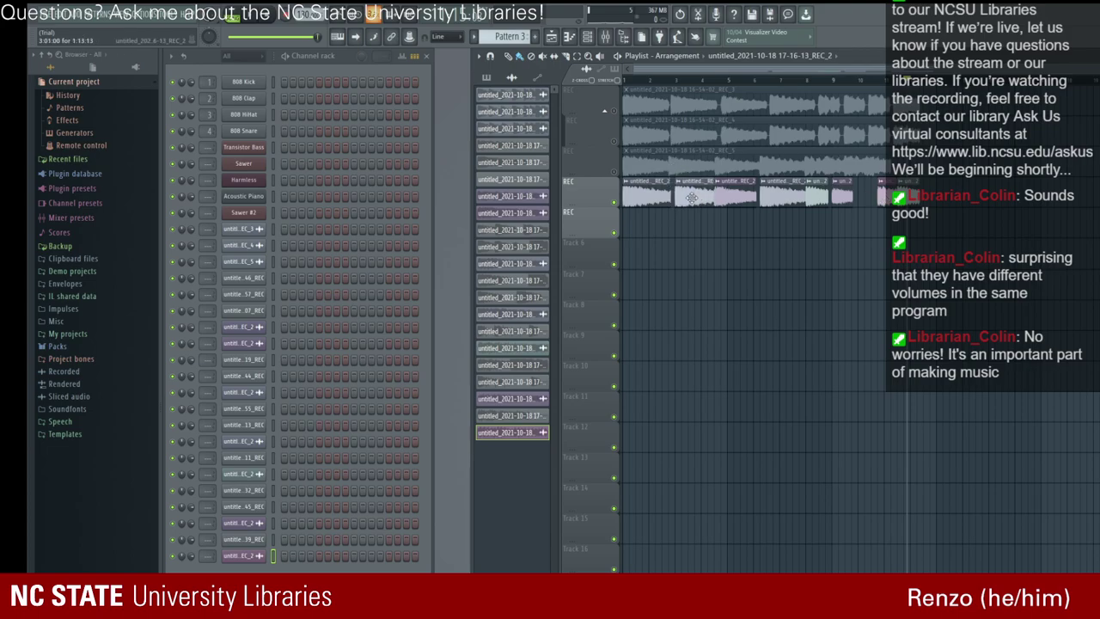
pyautogui.click(703, 196)
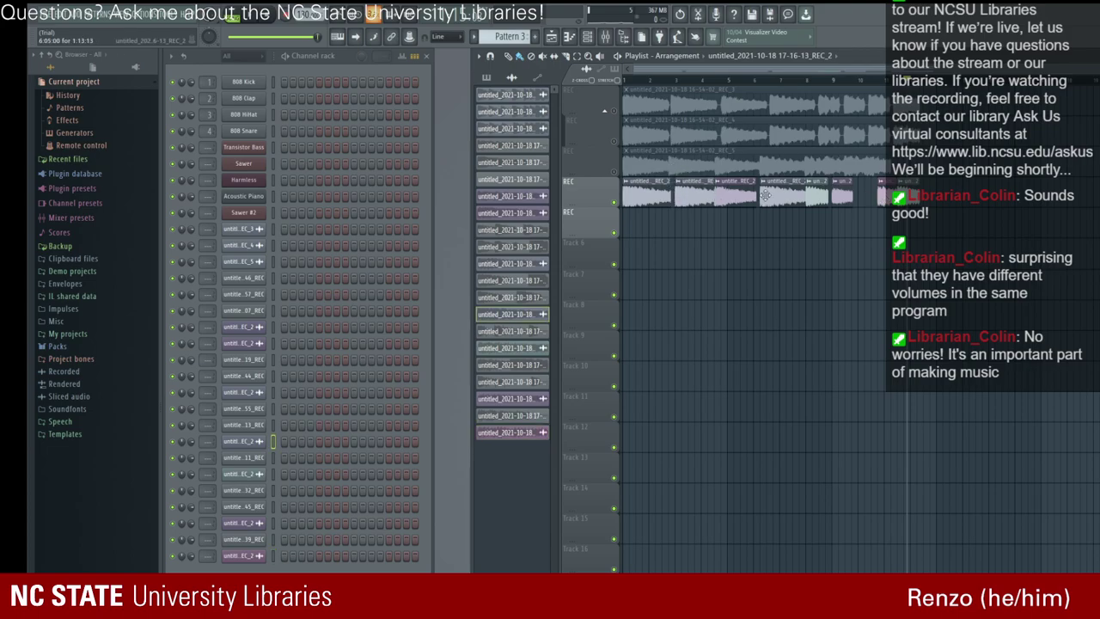
pyautogui.moveTo(840, 196)
pyautogui.mouseDown()
pyautogui.moveTo(862, 196)
pyautogui.moveTo(844, 192)
pyautogui.mouseUp()
pyautogui.click(844, 202)
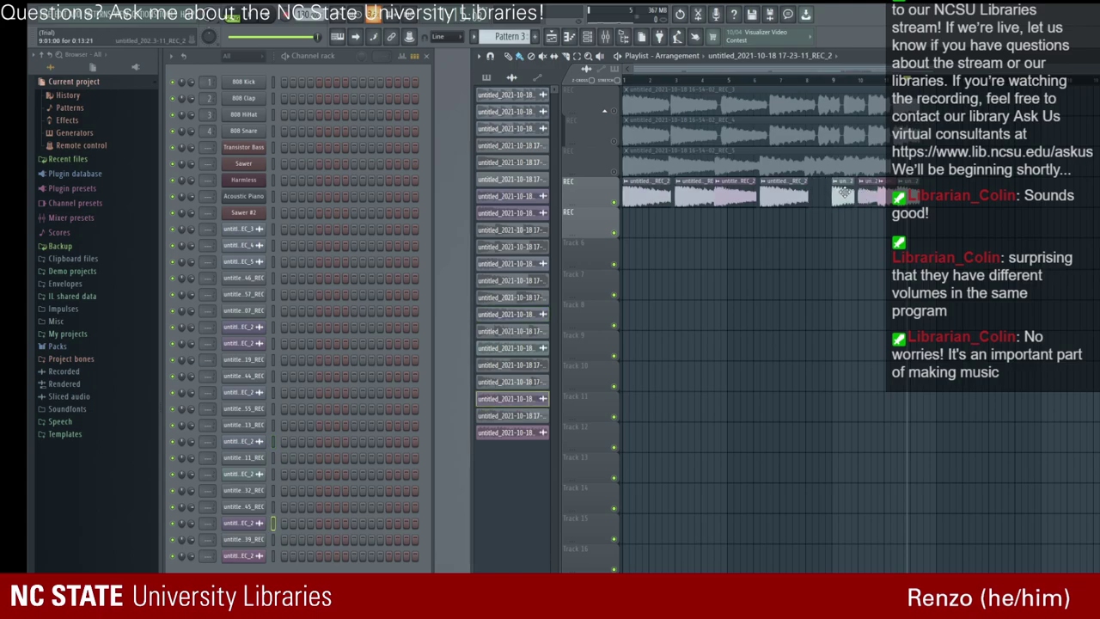
pyautogui.click(799, 193)
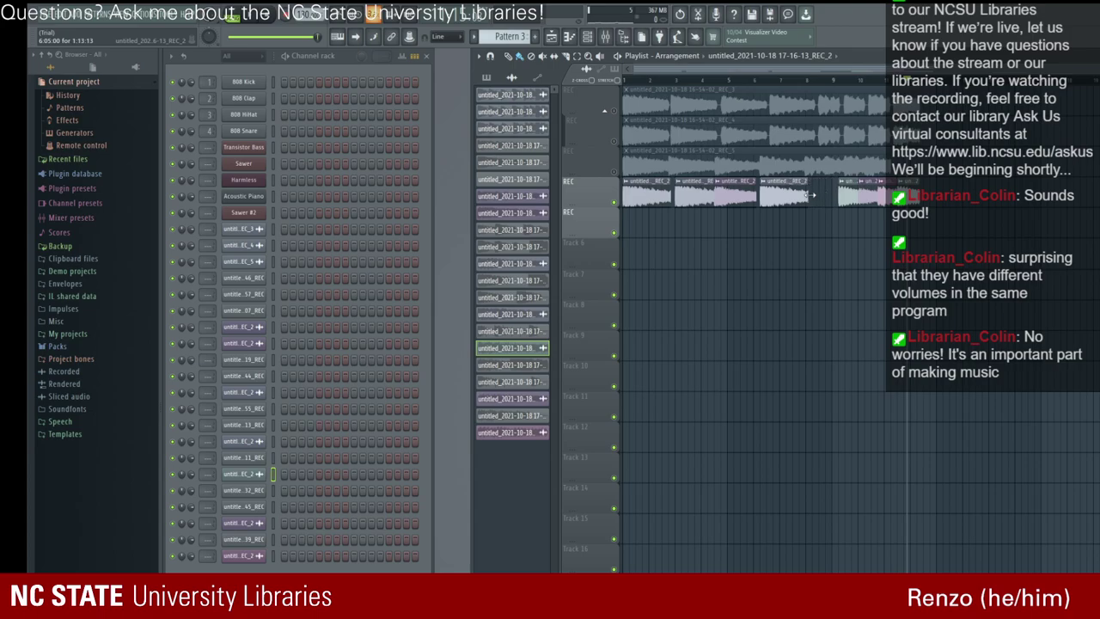
# Step: Play the fourth track's regrouped short clips from slightly after bar 9 to check their timing
pyautogui.moveTo(844, 79); pyautogui.dragTo(838, 79)
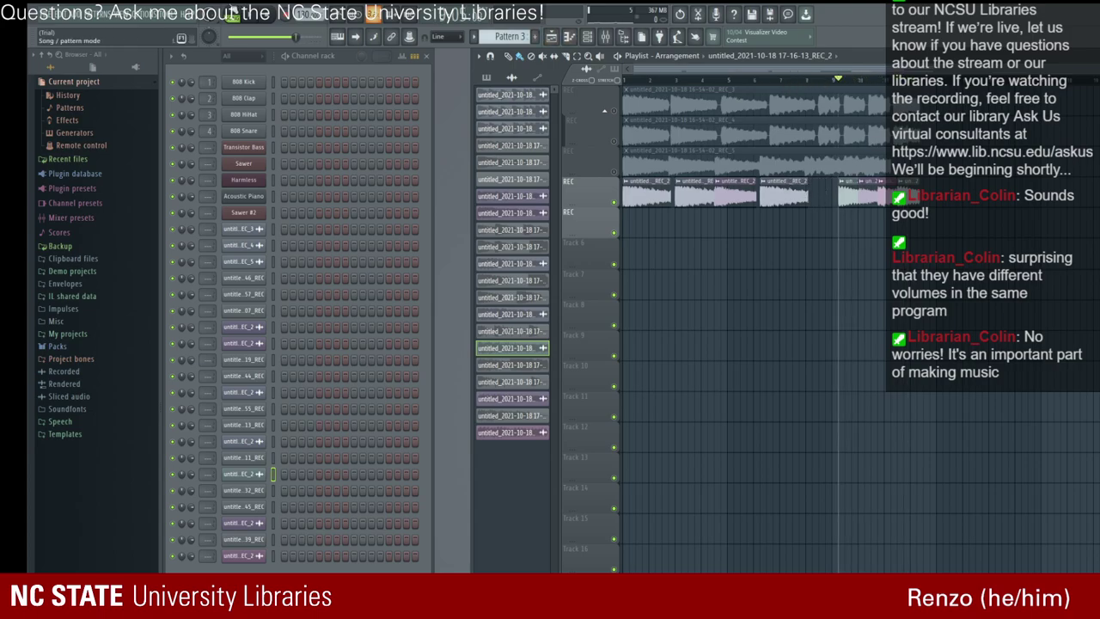
pyautogui.click(182, 38)
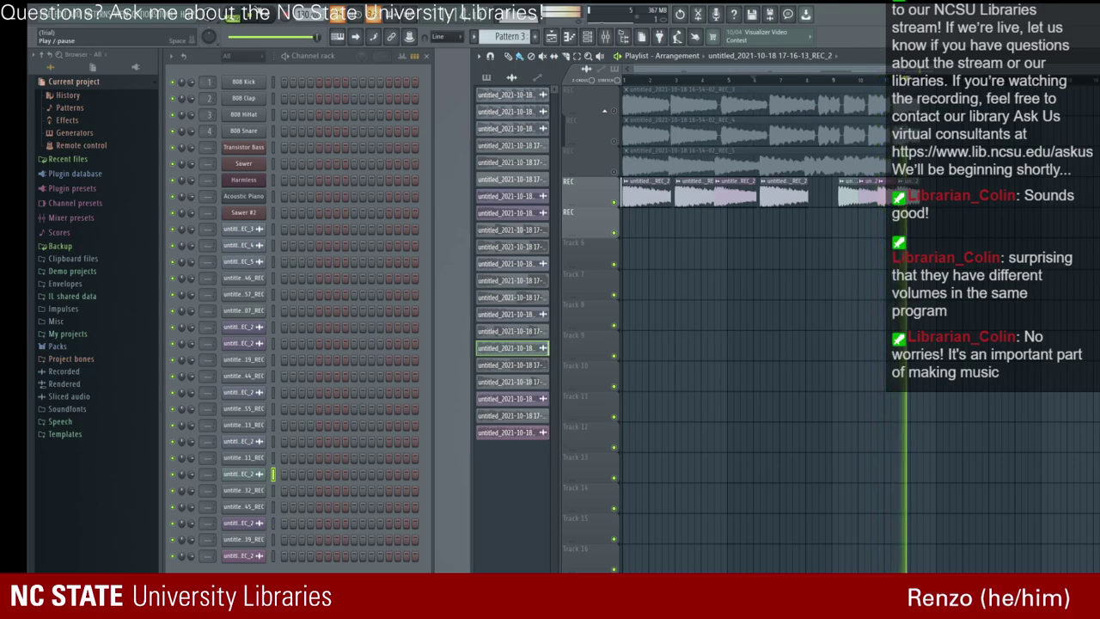
pyautogui.press('space')
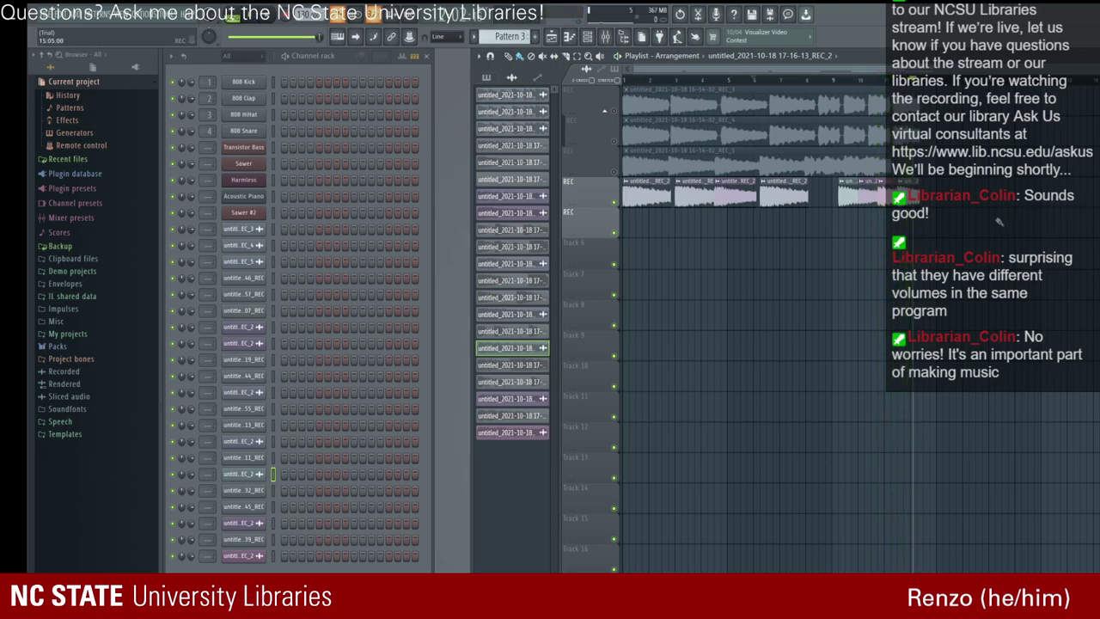
# Step: Spread the last short clips on the fourth track evenly apart and play them back from before bar 9
pyautogui.click(898, 196)
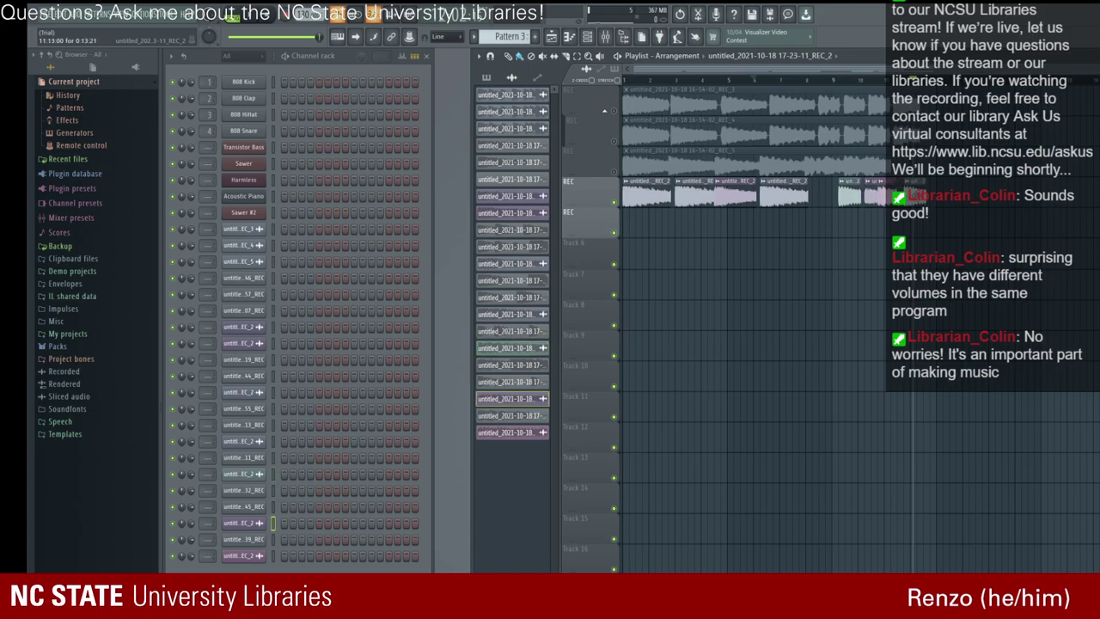
pyautogui.click(885, 196)
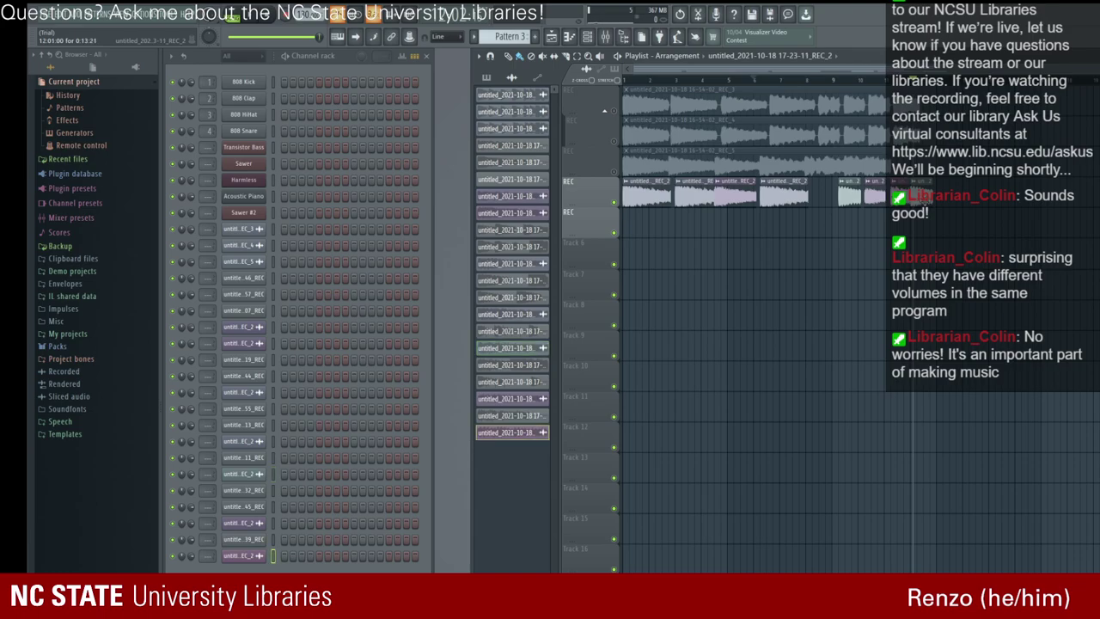
pyautogui.moveTo(858, 80); pyautogui.dragTo(828, 83)
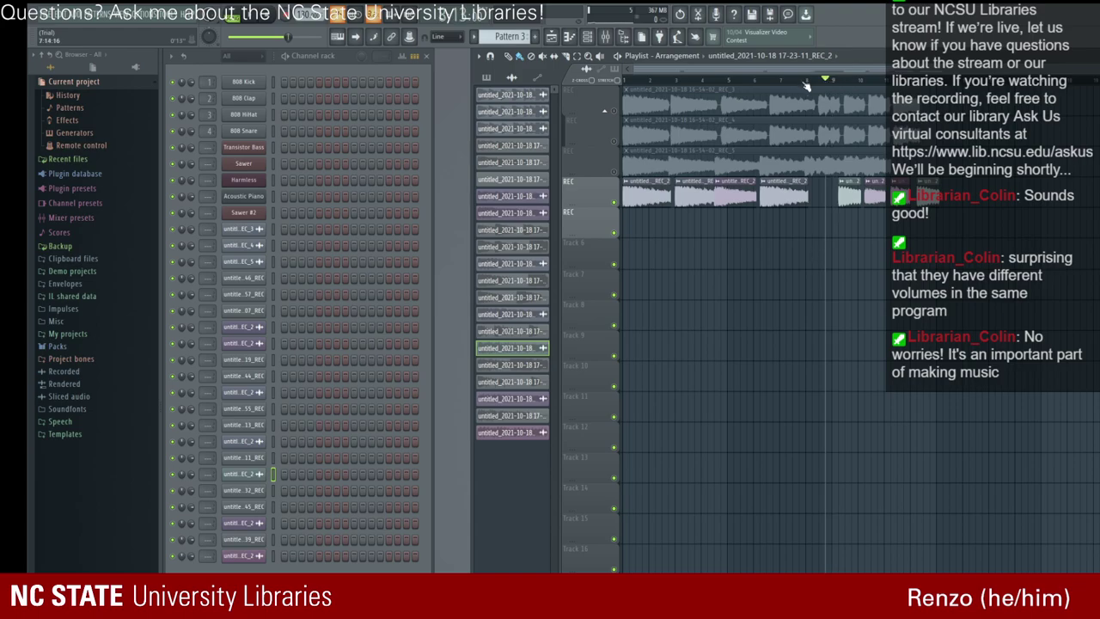
pyautogui.press('space')
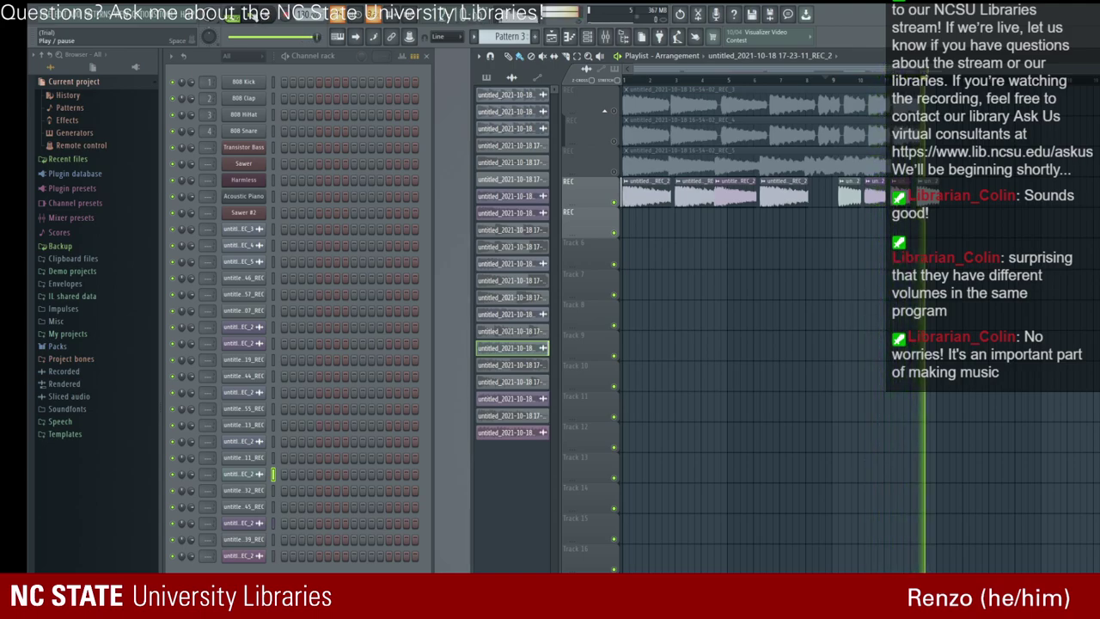
pyautogui.press('space')
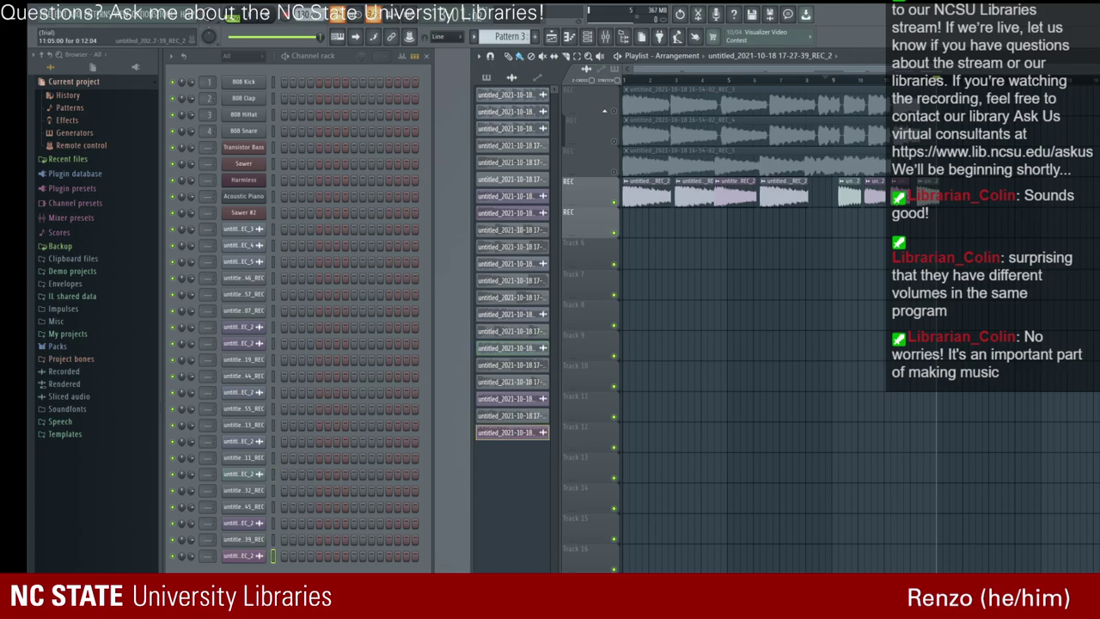
# Step: Place four copies of the trimmed short note end to end at the start of the fifth track and mute the fourth track
pyautogui.moveTo(755, 222); pyautogui.dragTo(688, 228)
pyautogui.click(679, 222)
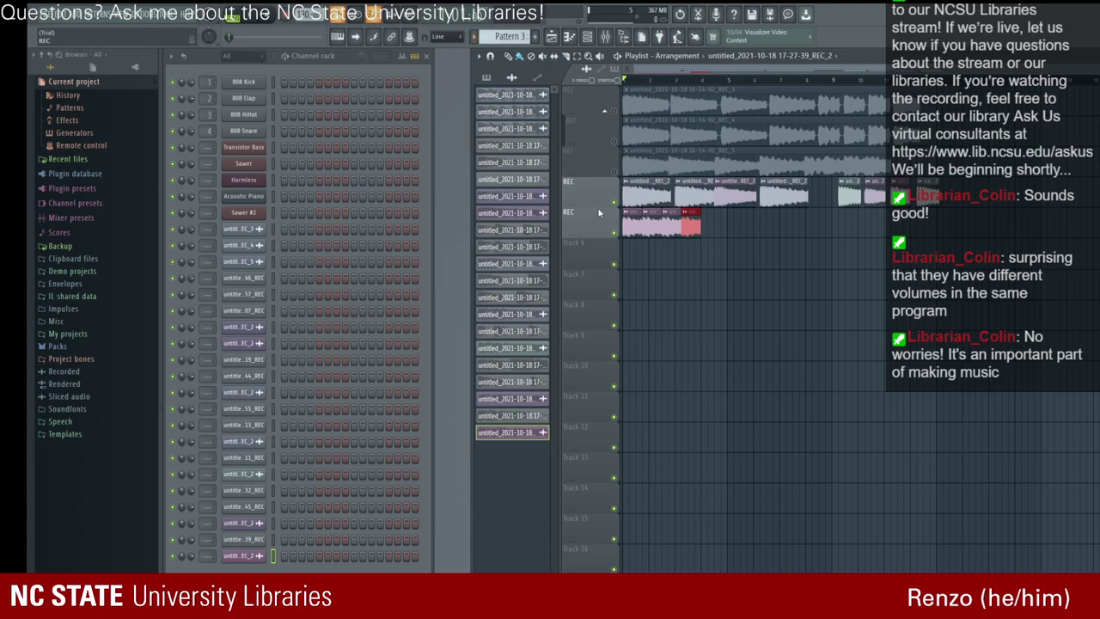
pyautogui.click(614, 203)
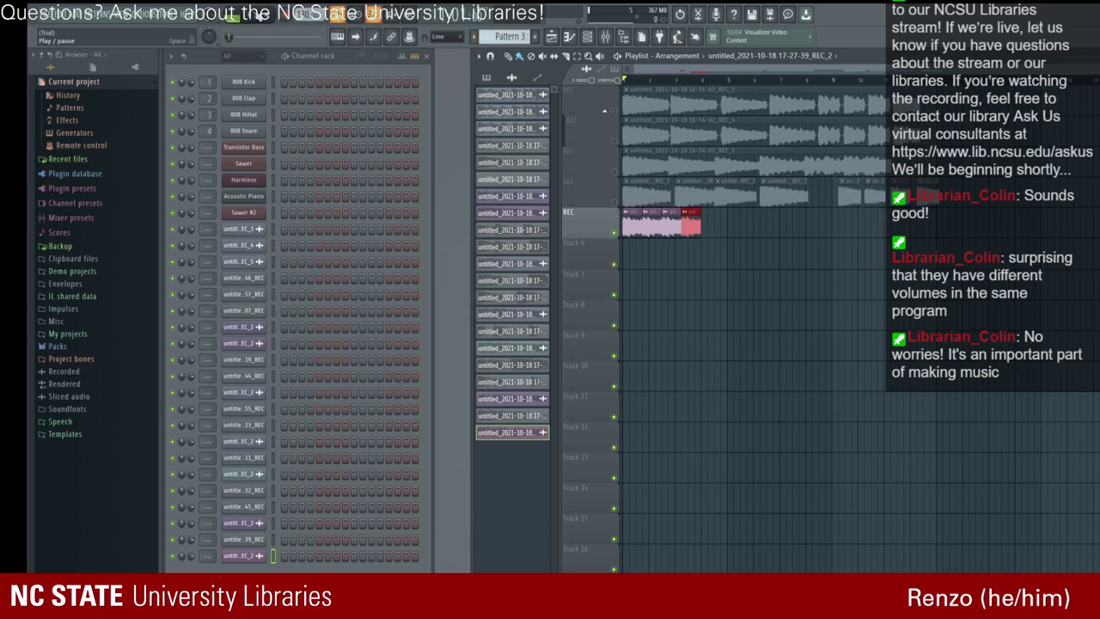
# Step: Play the fifth track's four short clips, then spread them one bar apart so they start at bars 1, 2, 3 and 4
pyautogui.click(355, 37)
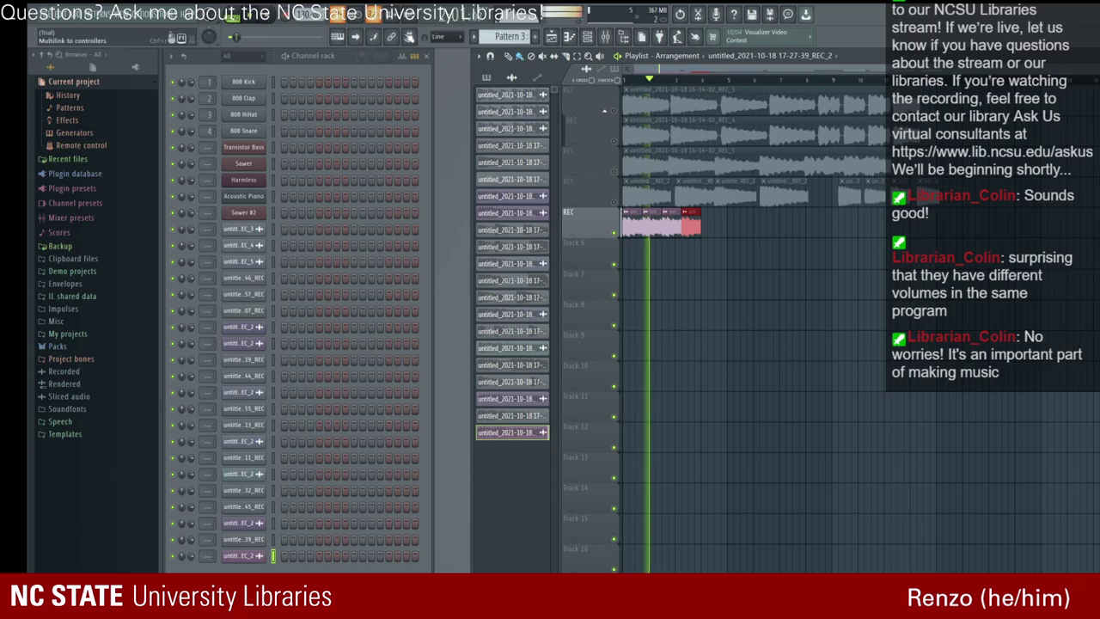
pyautogui.press('space')
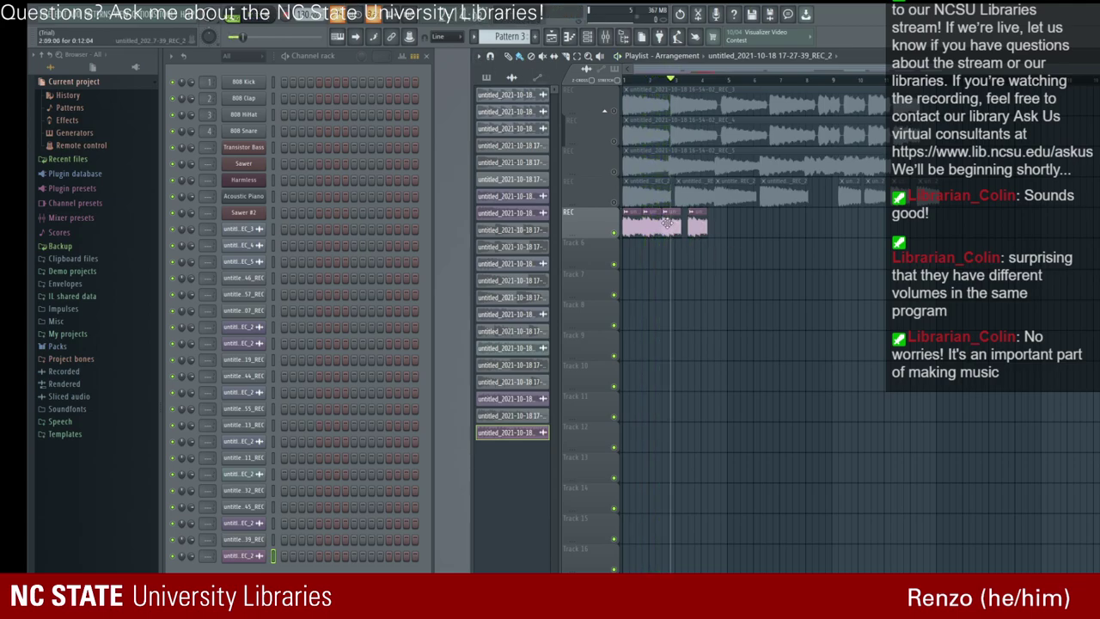
pyautogui.moveTo(673, 222); pyautogui.dragTo(696, 225)
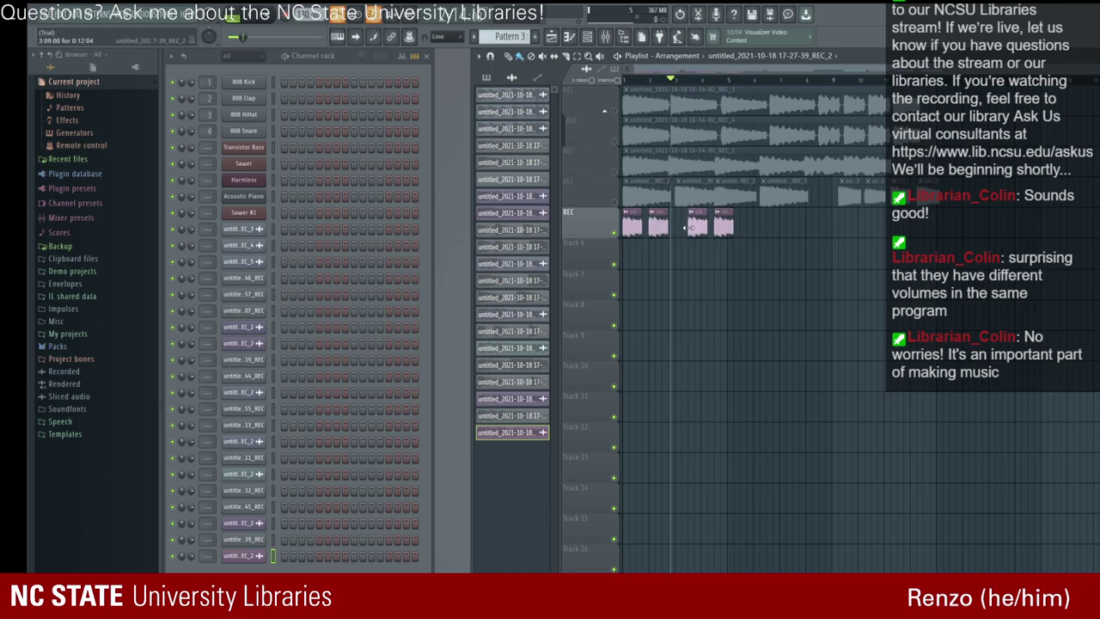
pyautogui.moveTo(720, 228); pyautogui.dragTo(700, 230)
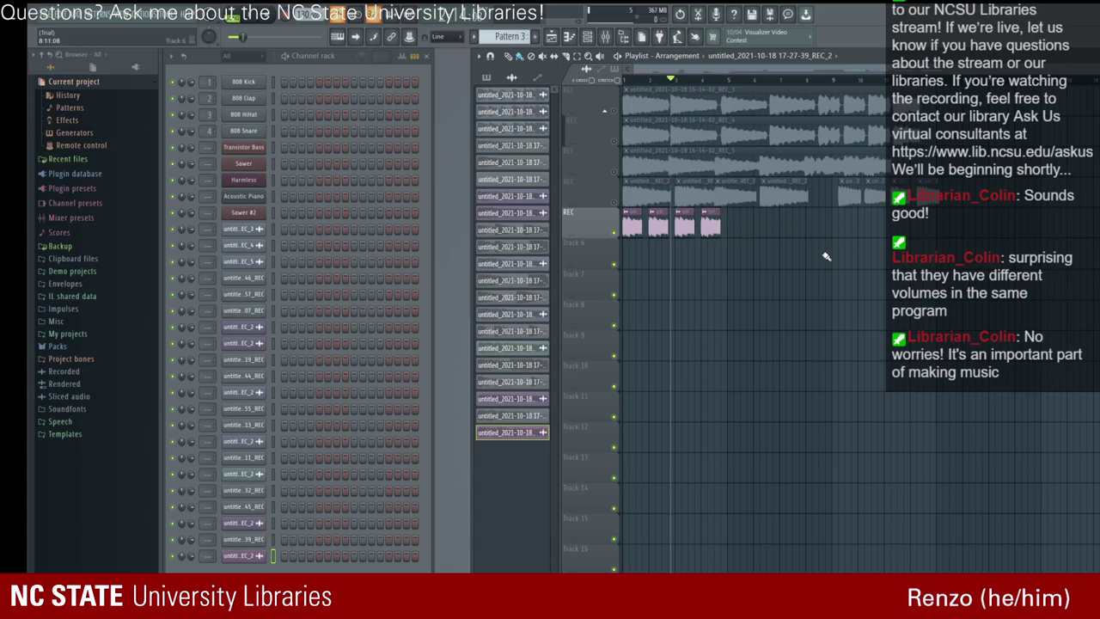
# Step: Unmute the fourth track and add two 17-25-45 clips at bars 5 and 6 and two 17-27-39 clips at bars 7 and 8 on the fifth track
pyautogui.click(615, 204)
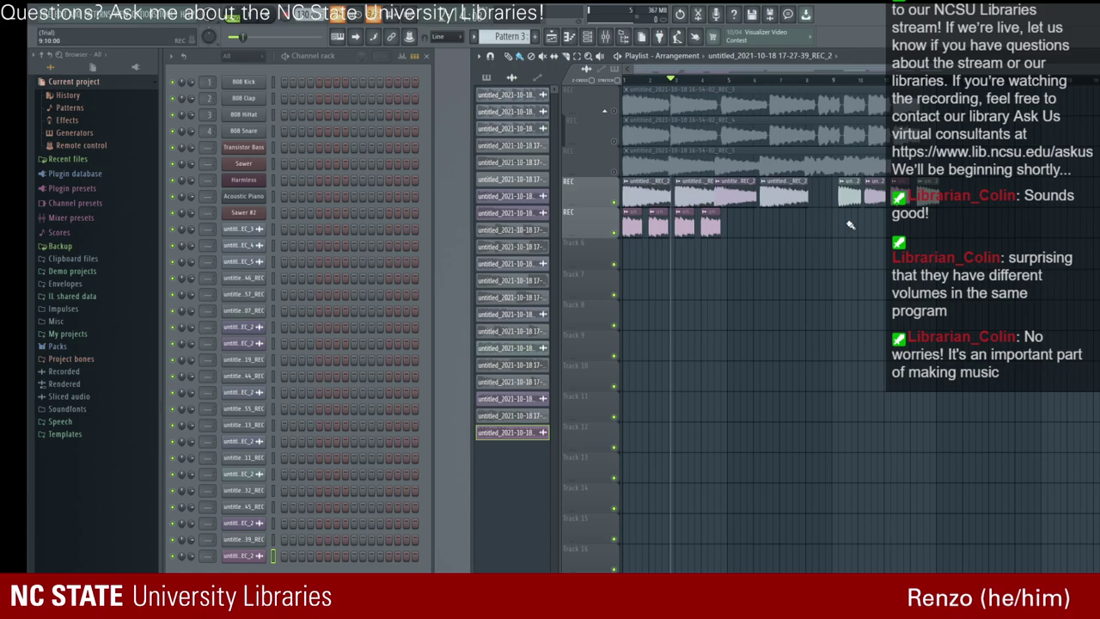
pyautogui.click(871, 196)
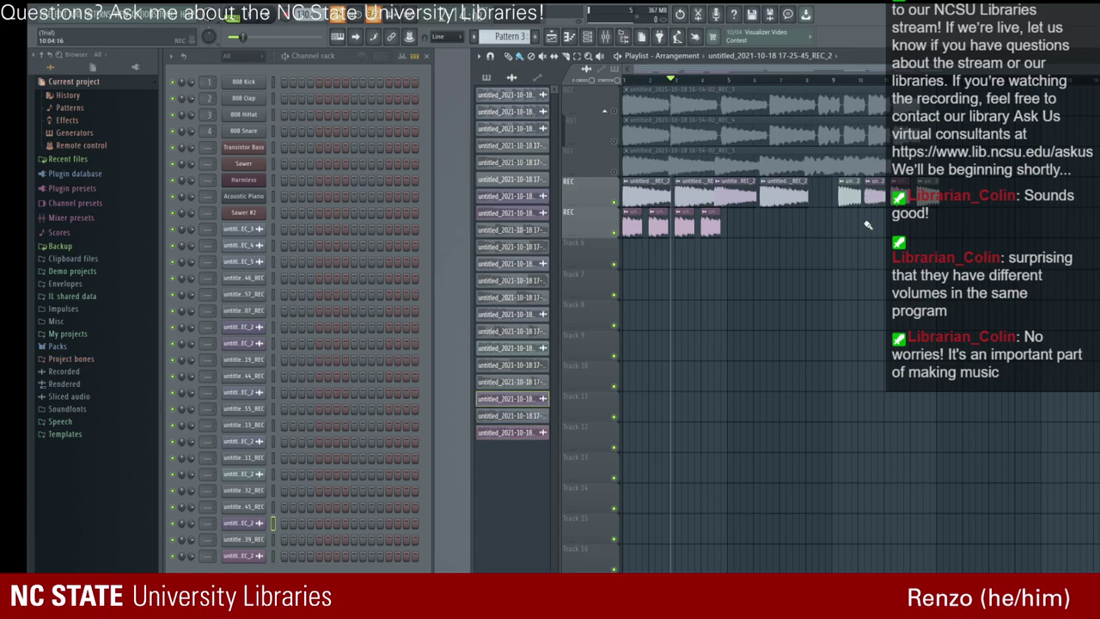
pyautogui.click(732, 227)
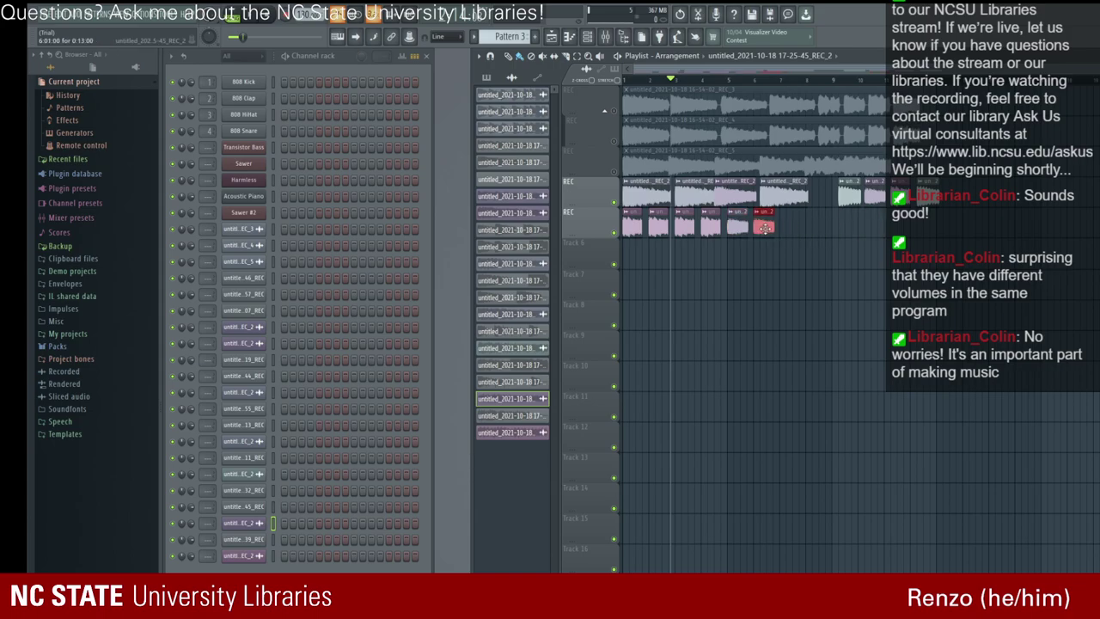
pyautogui.moveTo(736, 255); pyautogui.dragTo(791, 222)
pyautogui.click(810, 225)
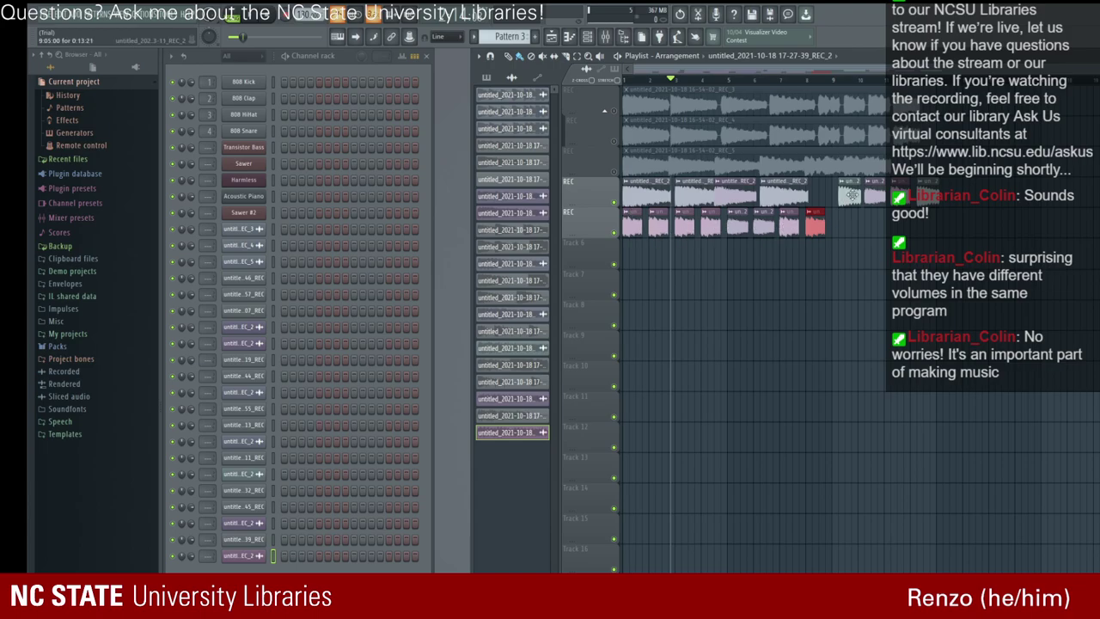
# Step: Continue the fifth track with clips 17-23-11, 17-25-45, 17-27-39 and 17-23-11 from bar 9, one per bar, and mute the fourth track
pyautogui.click(511, 347)
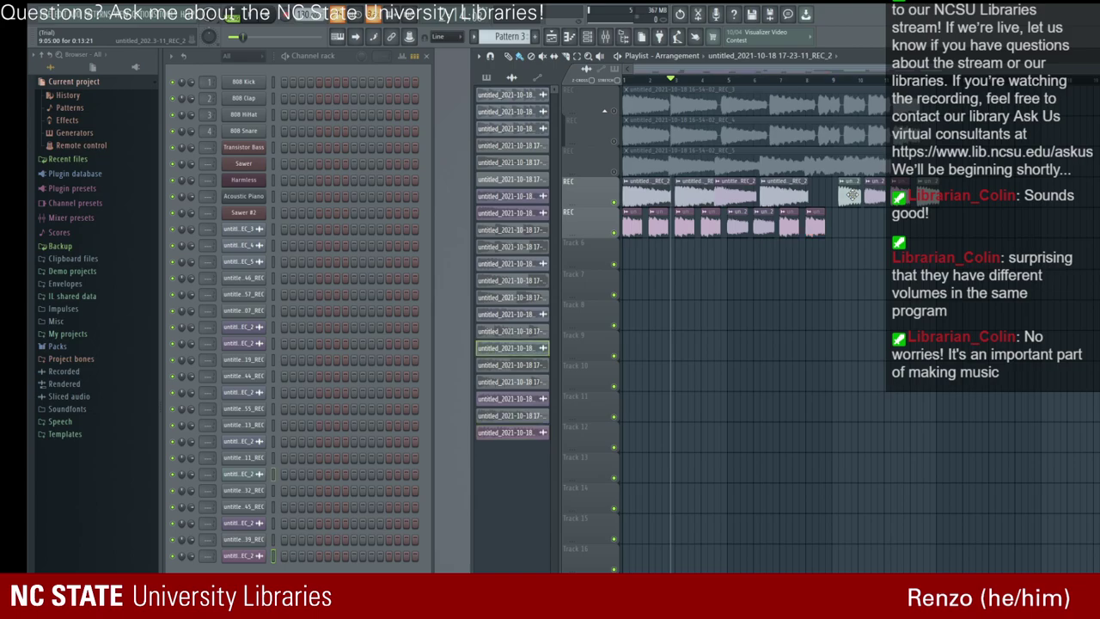
pyautogui.moveTo(846, 227); pyautogui.dragTo(842, 225)
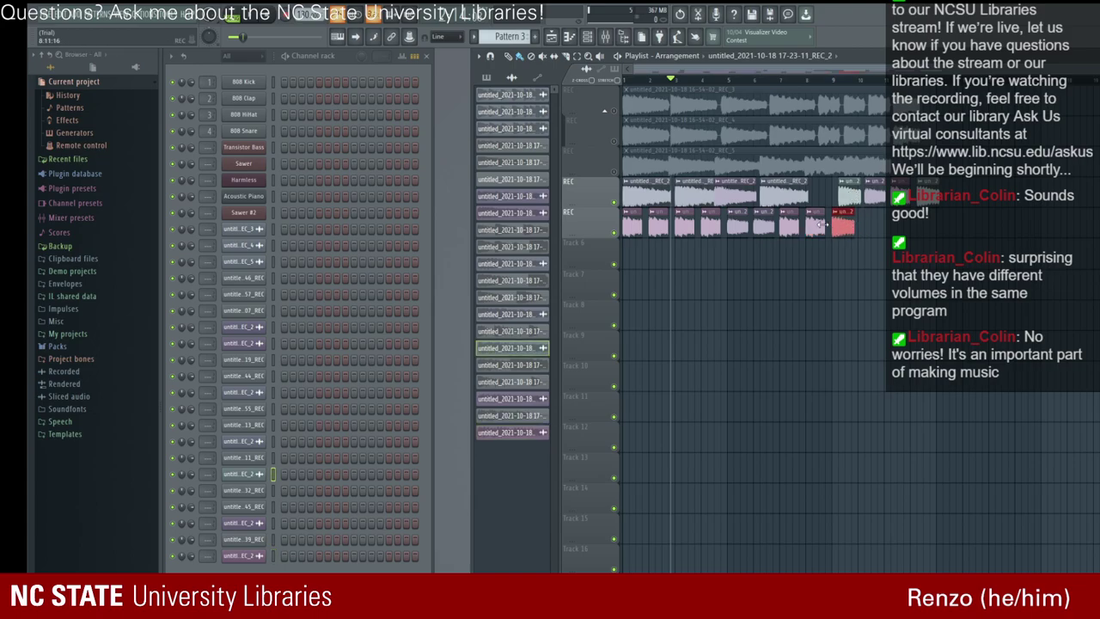
pyautogui.click(877, 205)
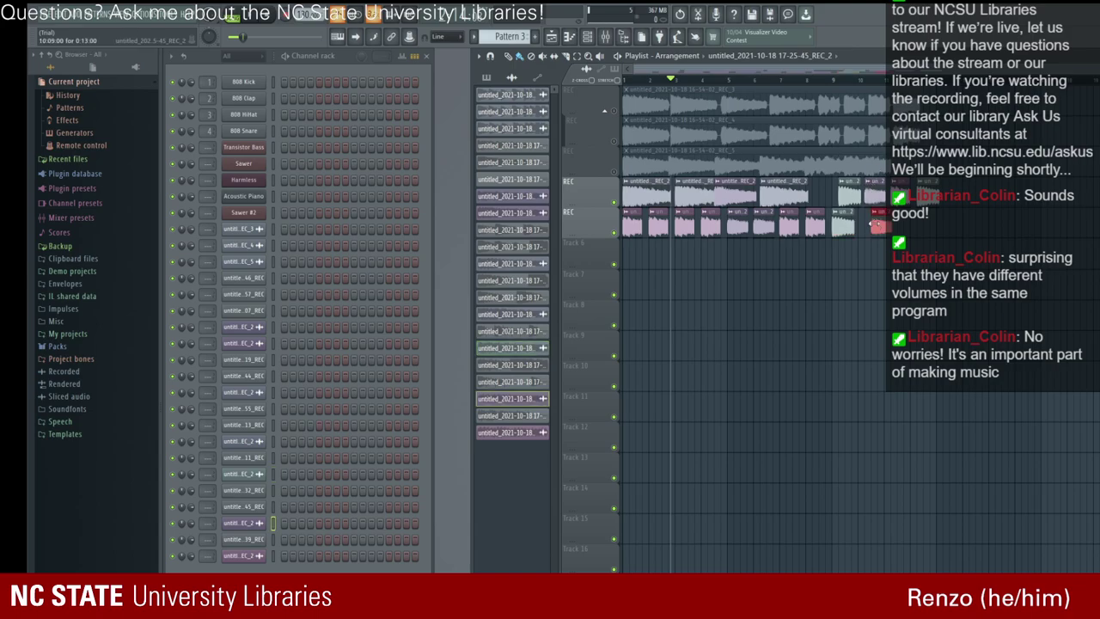
pyautogui.click(869, 224)
pyautogui.moveTo(862, 226); pyautogui.dragTo(885, 227)
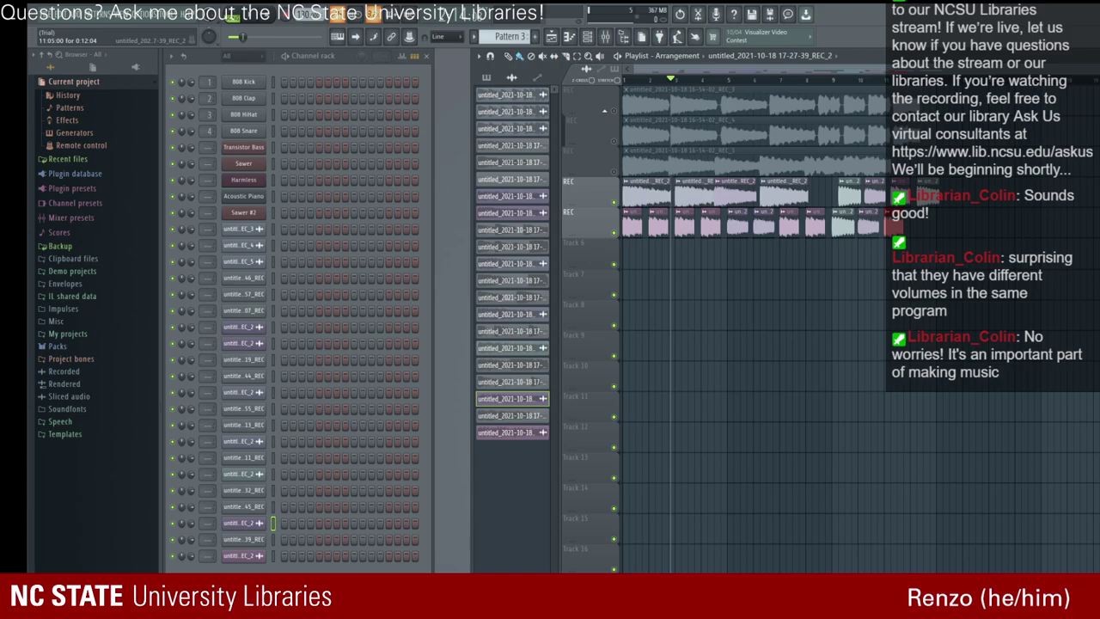
pyautogui.rightClick(894, 226)
pyautogui.click(849, 225)
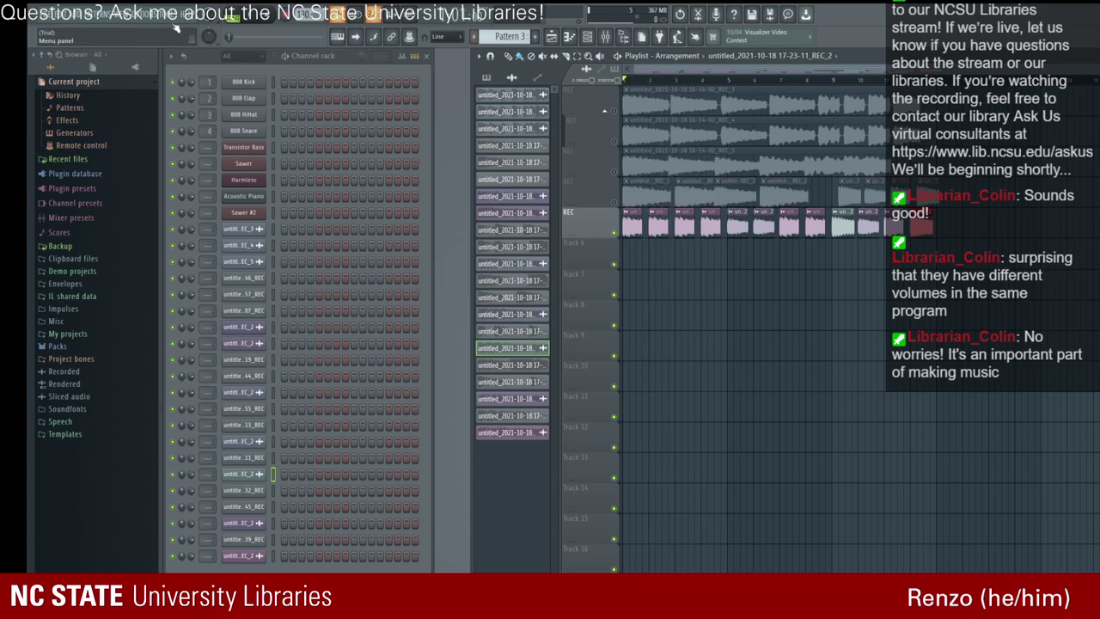
# Step: Play the fifth track's note sequence and select the Sawer #2 synth for playing along, closing its window
pyautogui.click(247, 19)
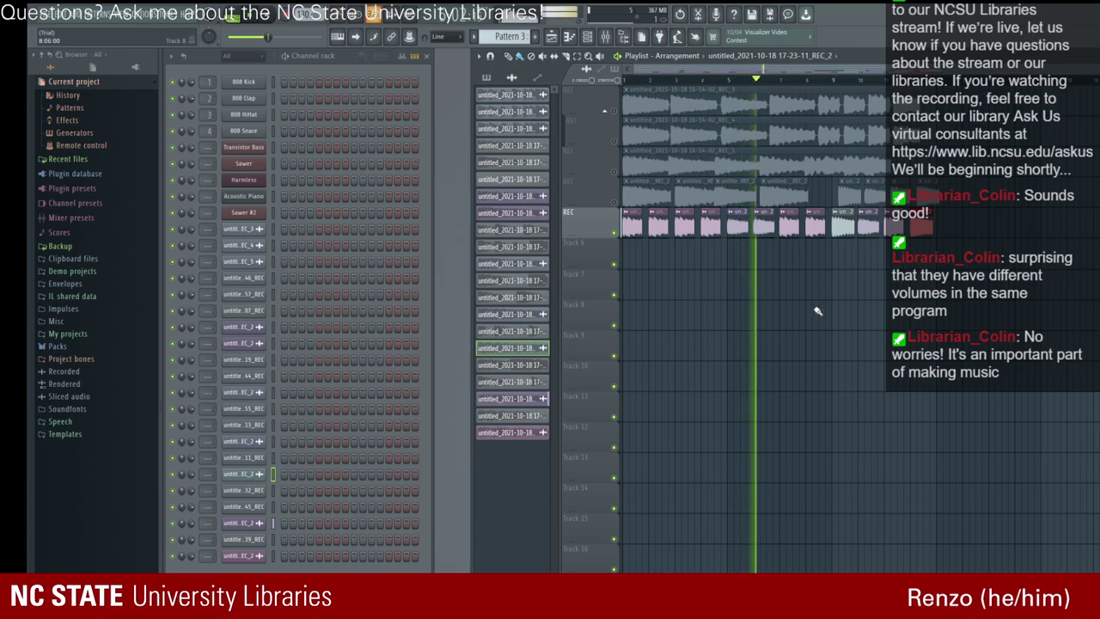
pyautogui.click(245, 212)
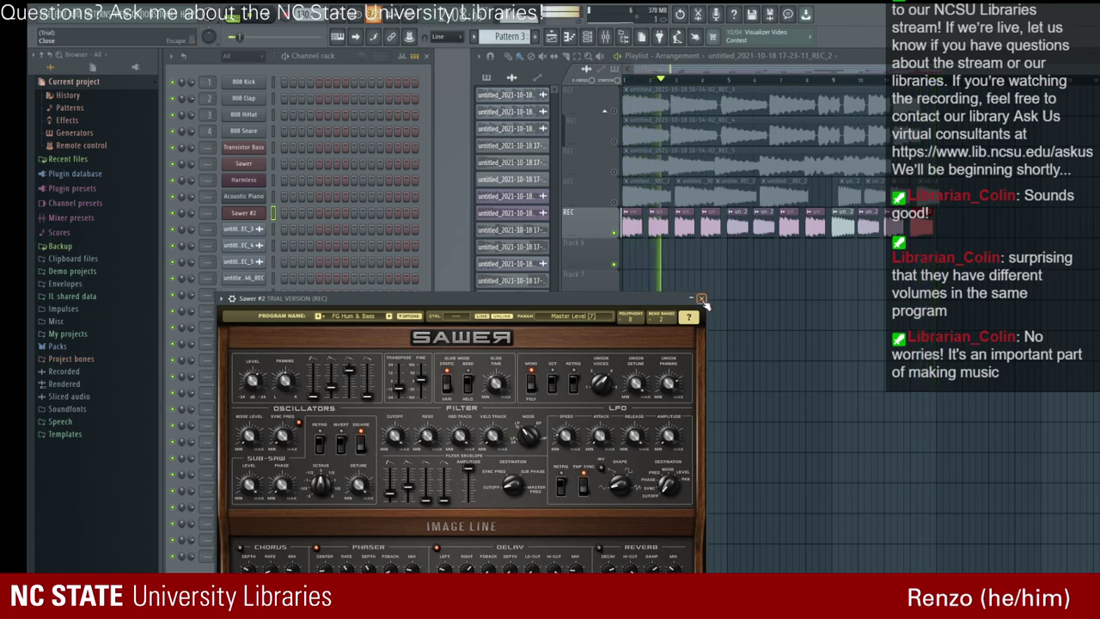
pyautogui.click(701, 299)
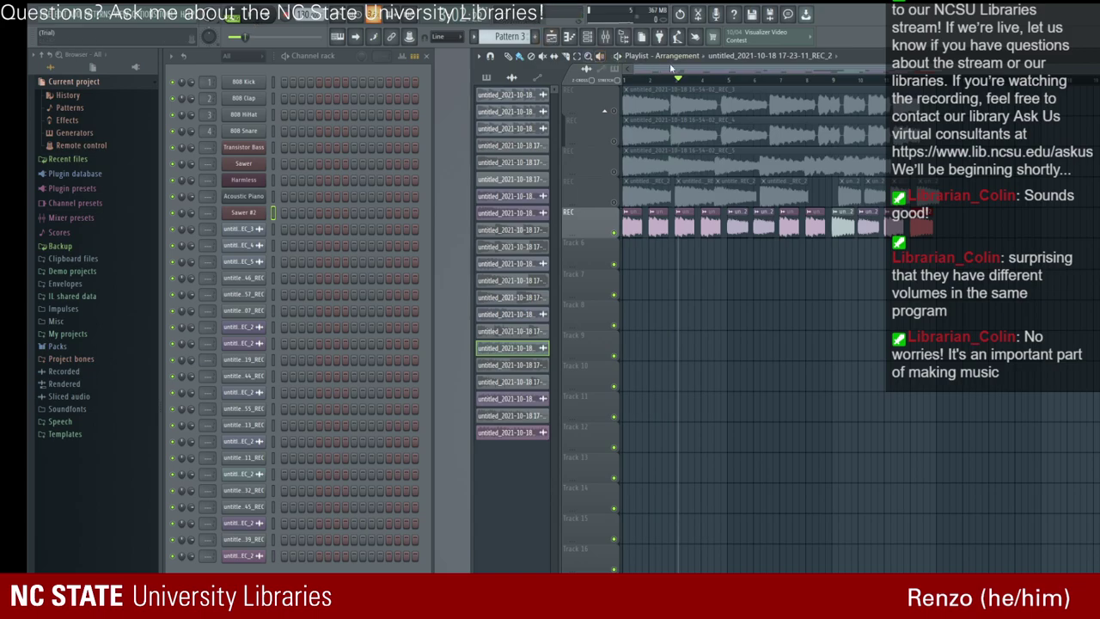
# Step: Play the fifth track from the start again and try out Sawer #2 notes over it
pyautogui.moveTo(680, 79); pyautogui.dragTo(622, 79)
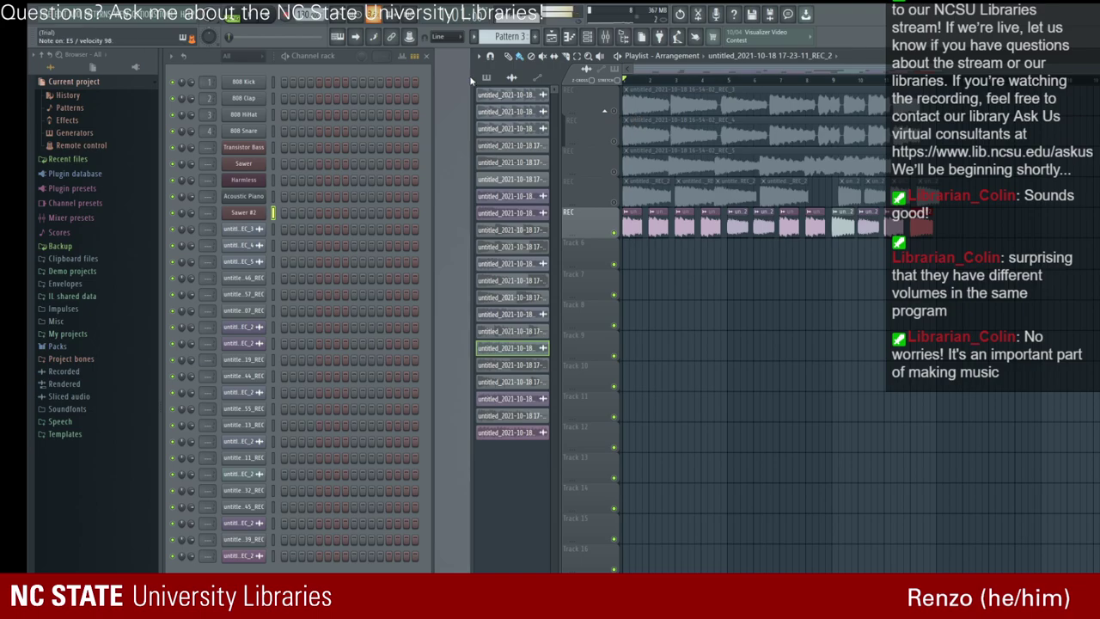
pyautogui.press('space')
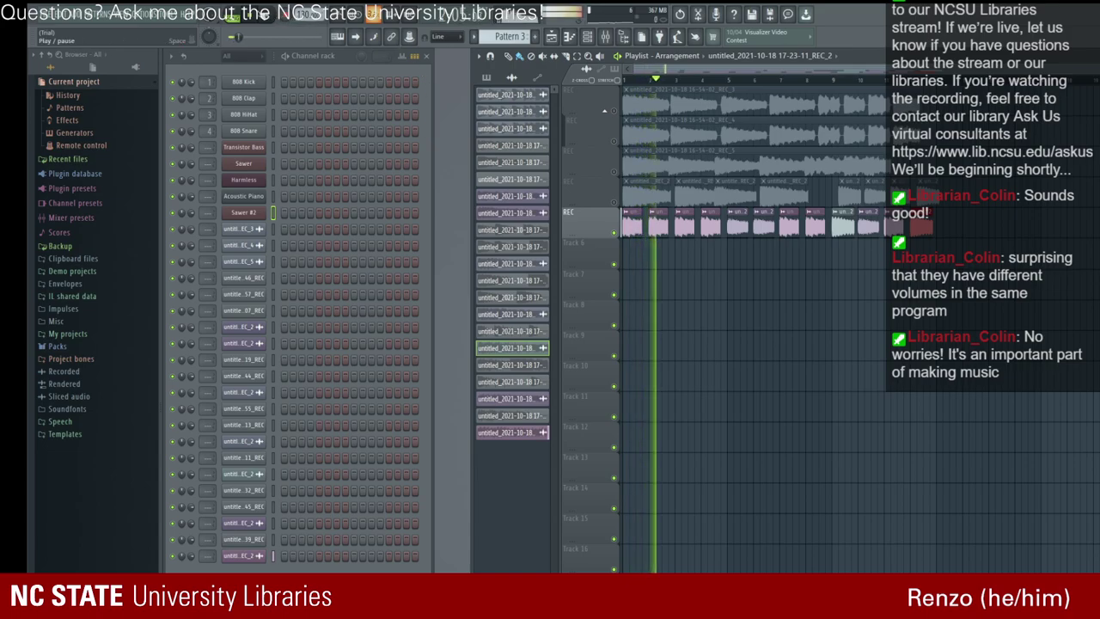
pyautogui.press('space')
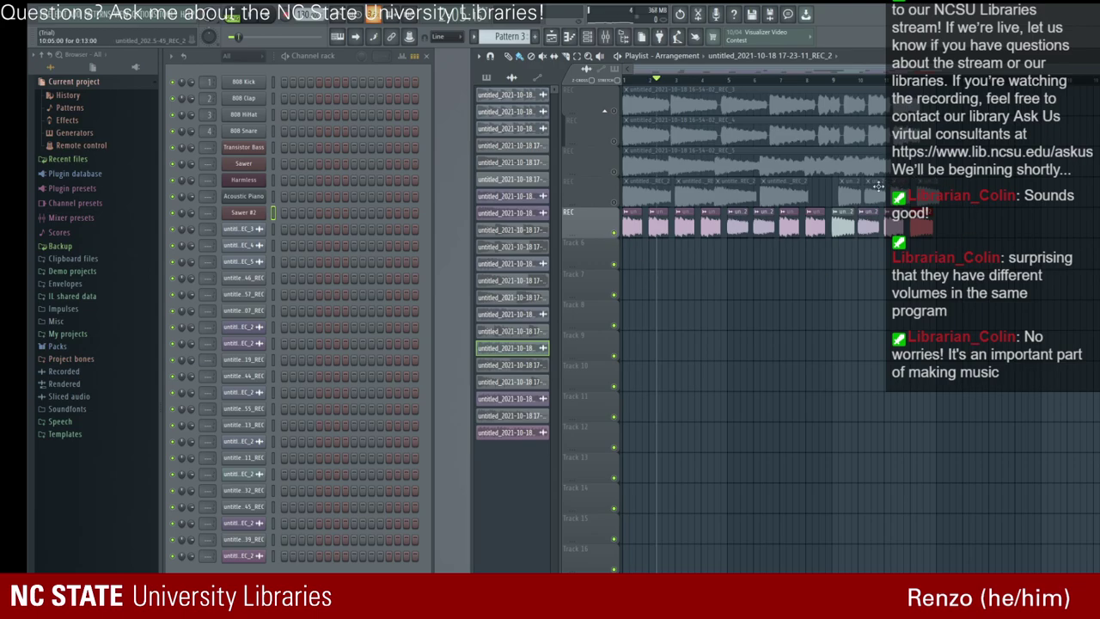
pyautogui.moveTo(657, 81); pyautogui.dragTo(572, 78)
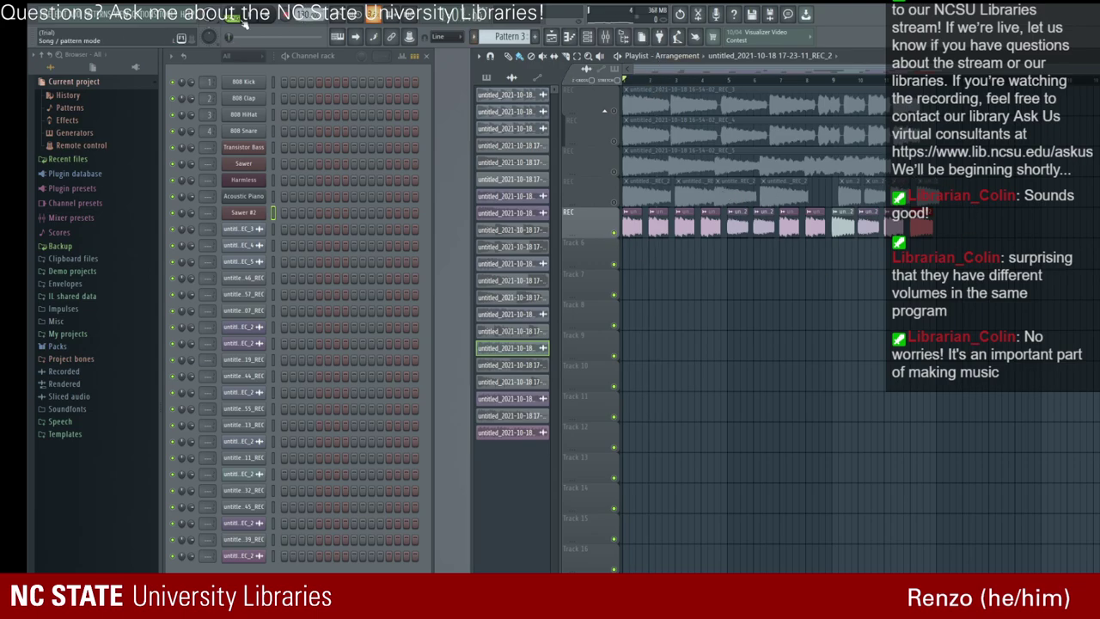
pyautogui.press('space')
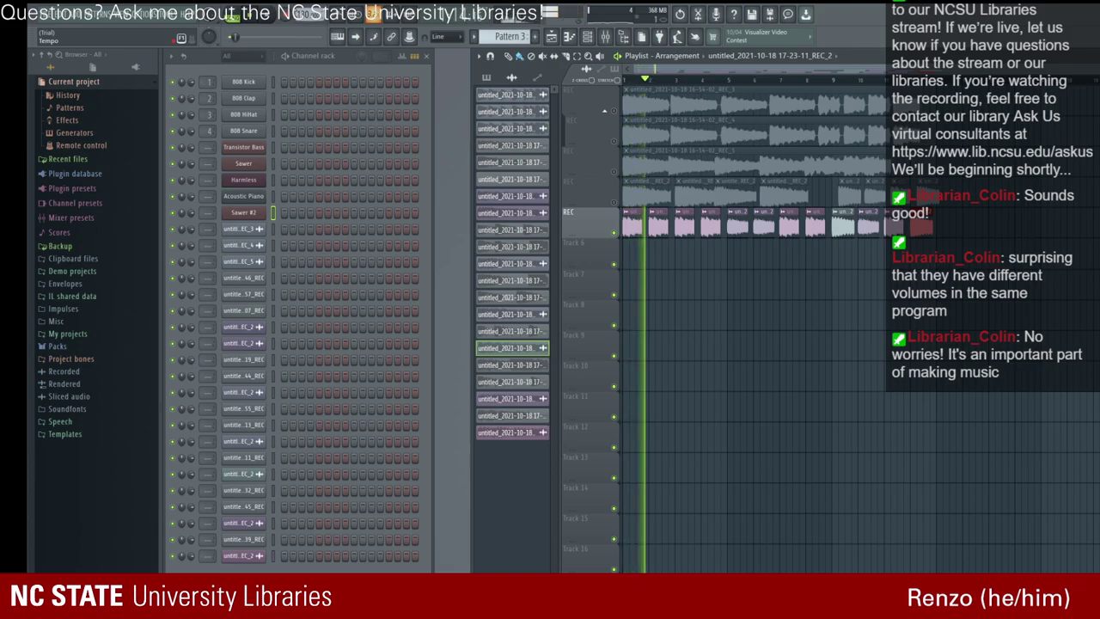
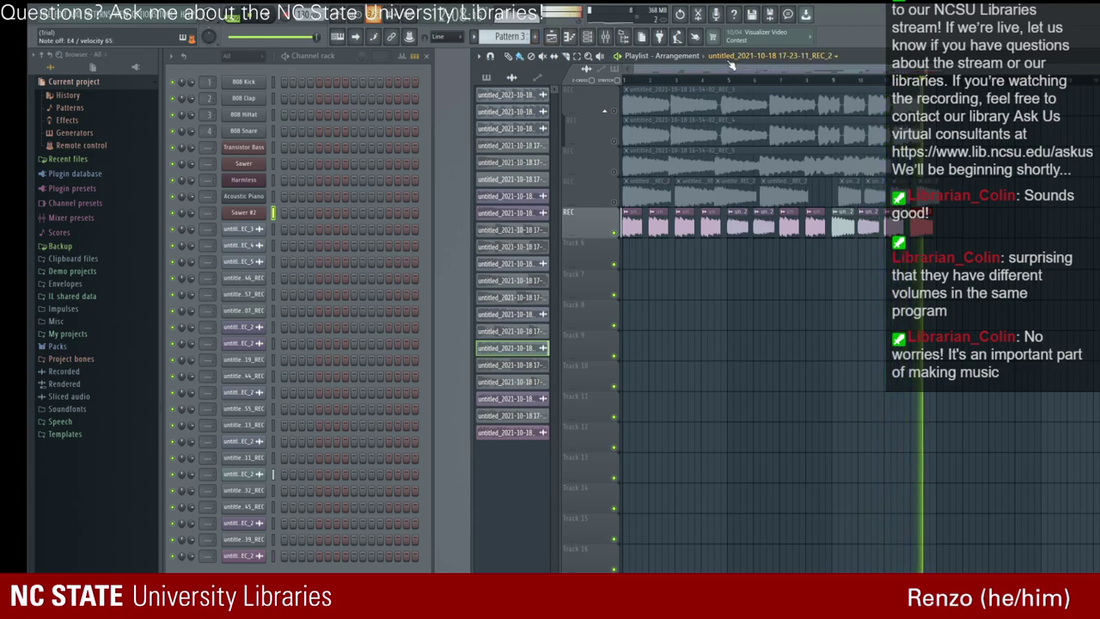
pyautogui.press('space')
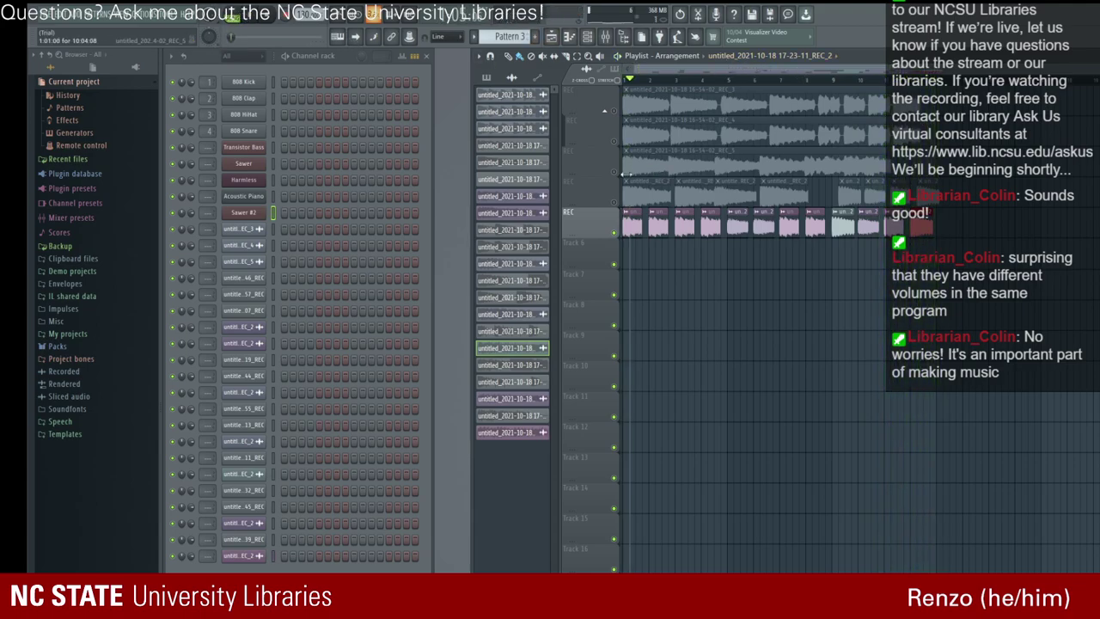
# Step: Delete all the muted clips from the first four playlist tracks
pyautogui.click(639, 178)
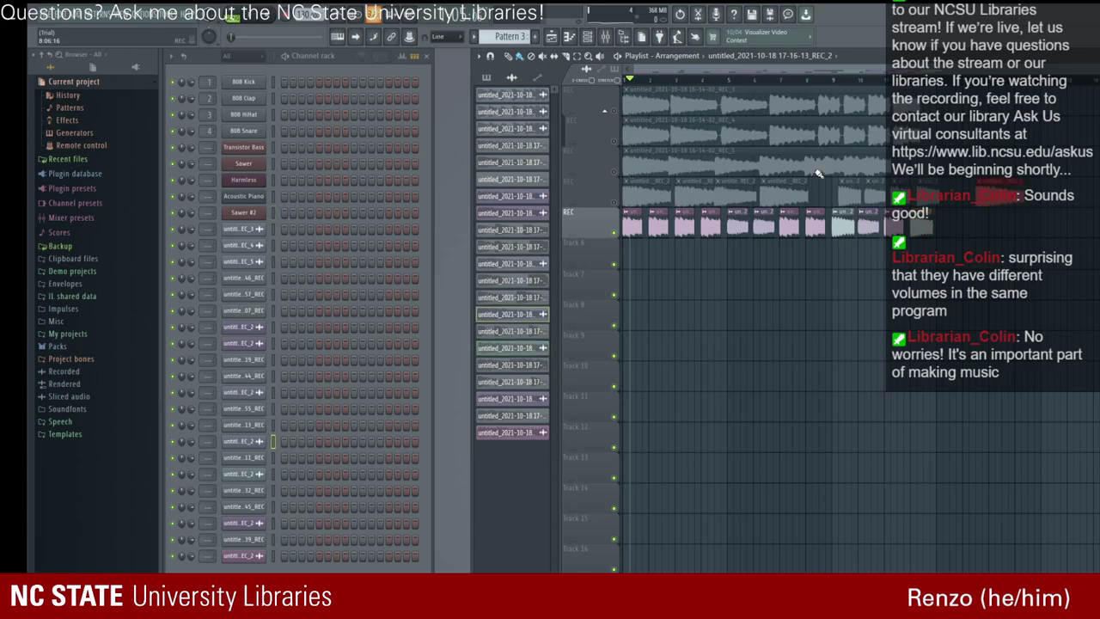
pyautogui.rightClick(656, 99)
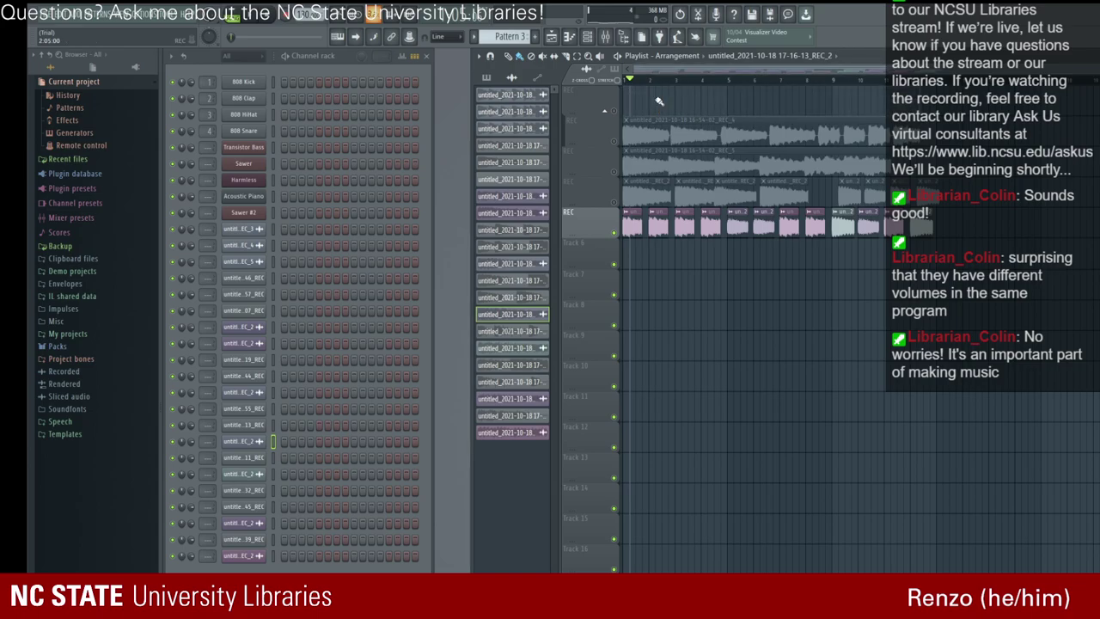
pyautogui.rightClick(675, 129)
pyautogui.rightClick(688, 159)
pyautogui.rightClick(701, 185)
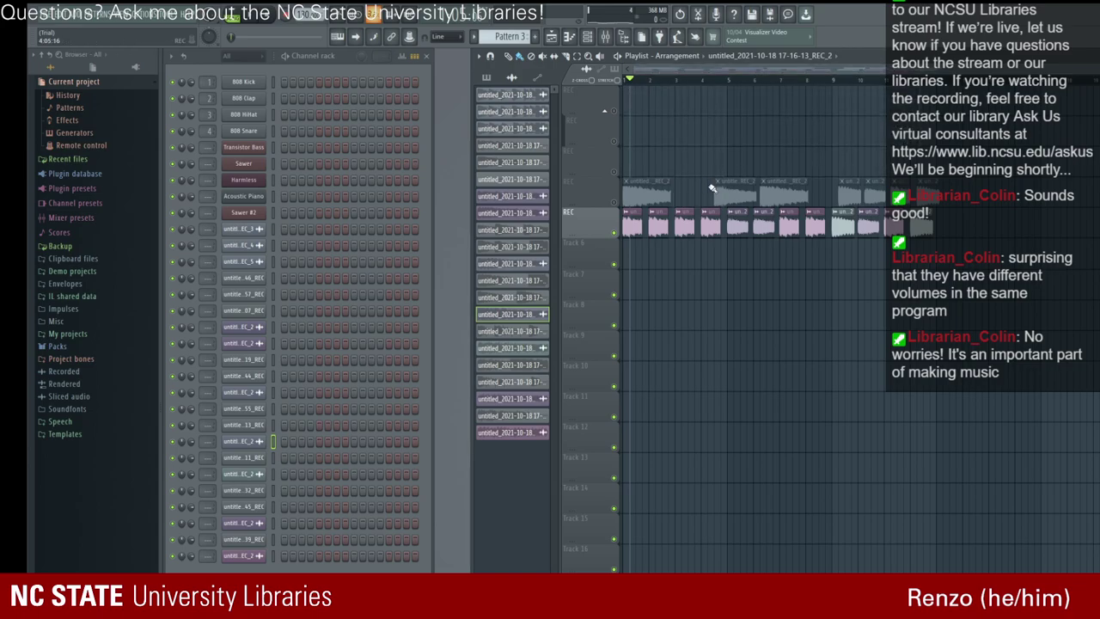
pyautogui.rightClick(741, 185)
pyautogui.rightClick(784, 184)
pyautogui.rightClick(862, 185)
pyautogui.rightClick(925, 185)
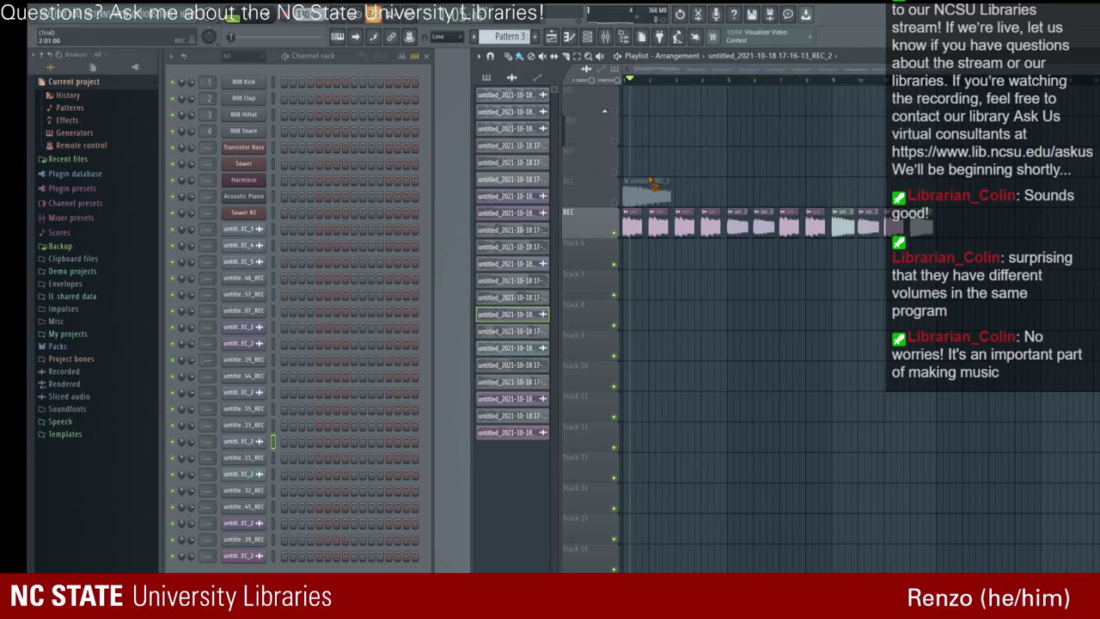
pyautogui.rightClick(653, 185)
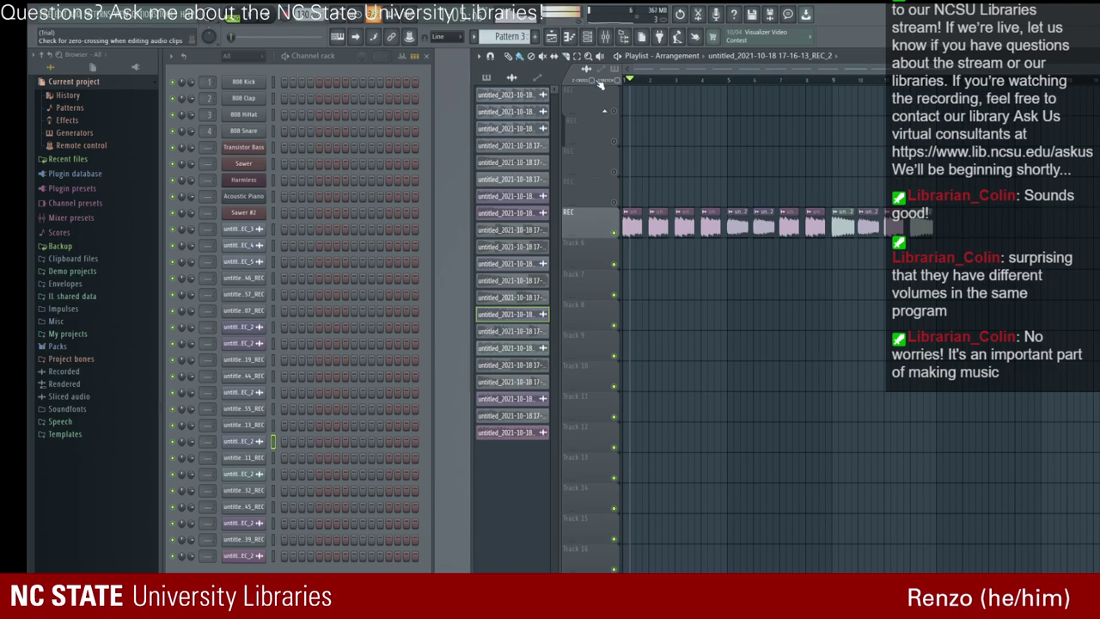
# Step: Return the playhead to the start and select the Sawer synth with the MC Rock Lite program for recording
pyautogui.moveTo(628, 80); pyautogui.dragTo(622, 80)
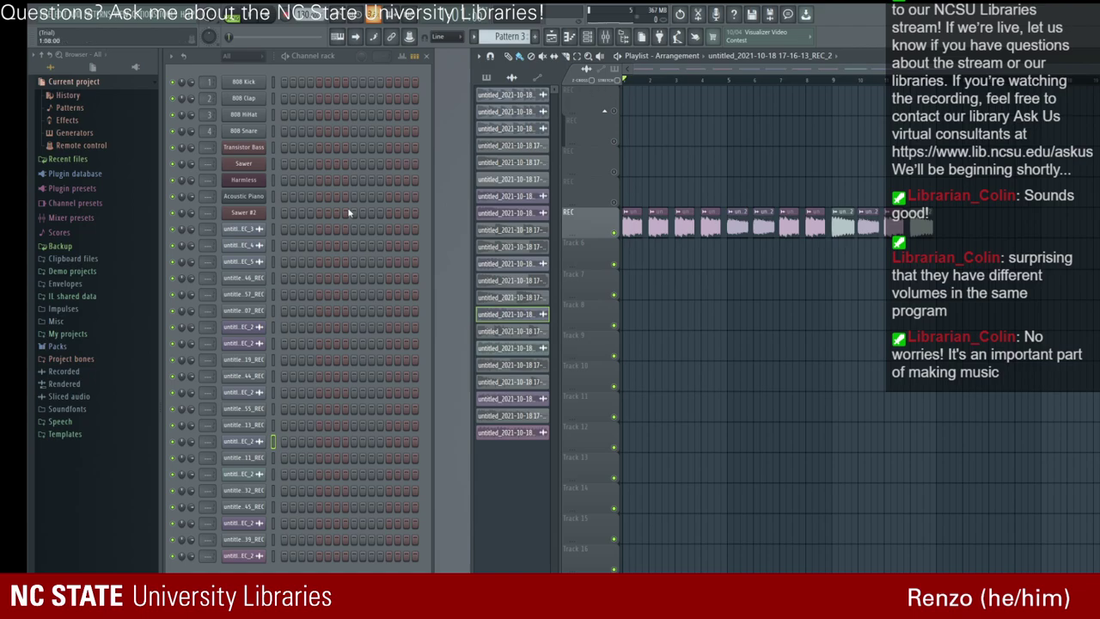
pyautogui.click(252, 186)
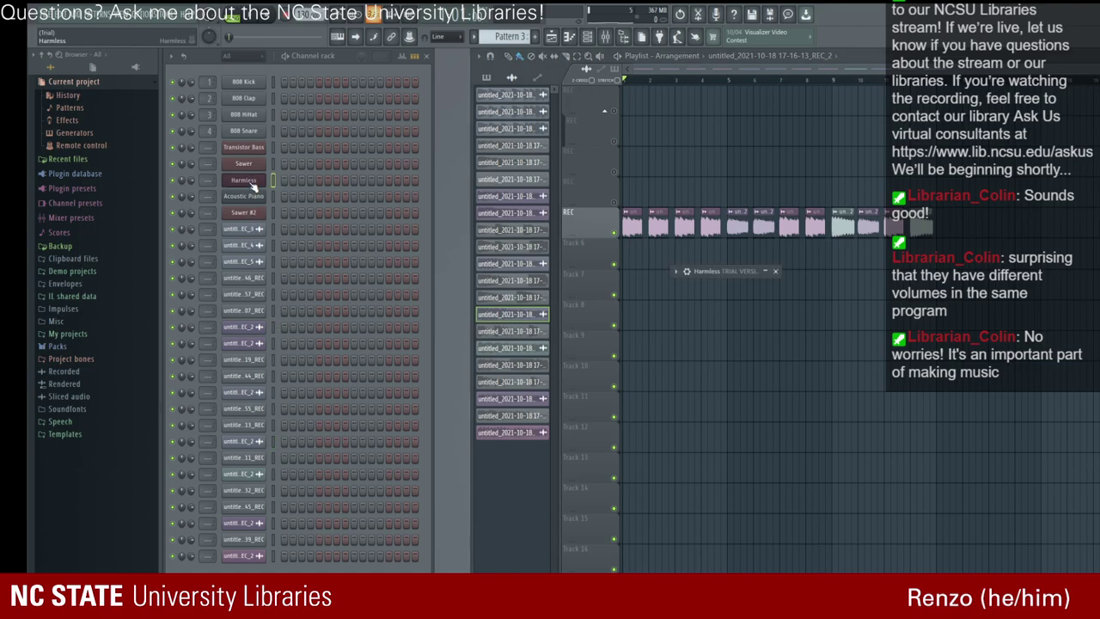
pyautogui.click(262, 213)
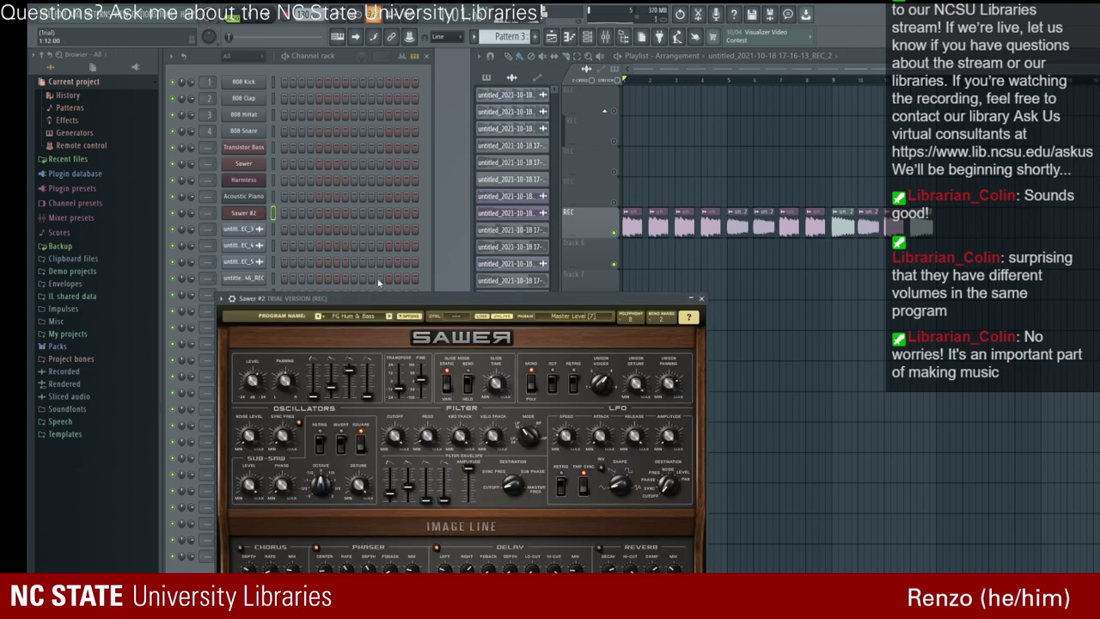
pyautogui.click(257, 165)
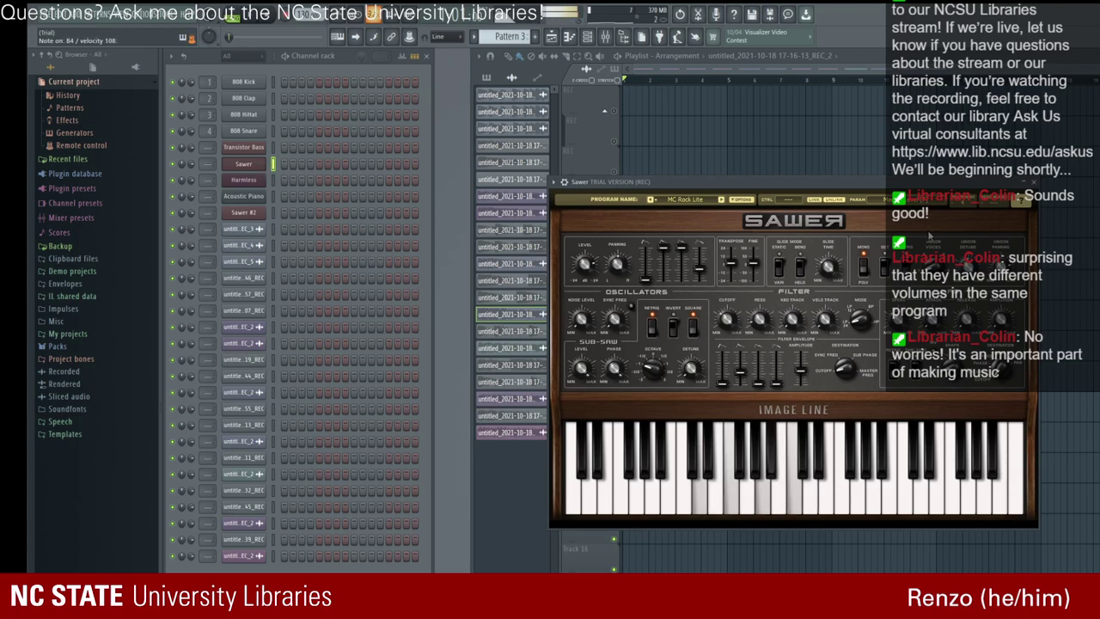
pyautogui.click(1030, 182)
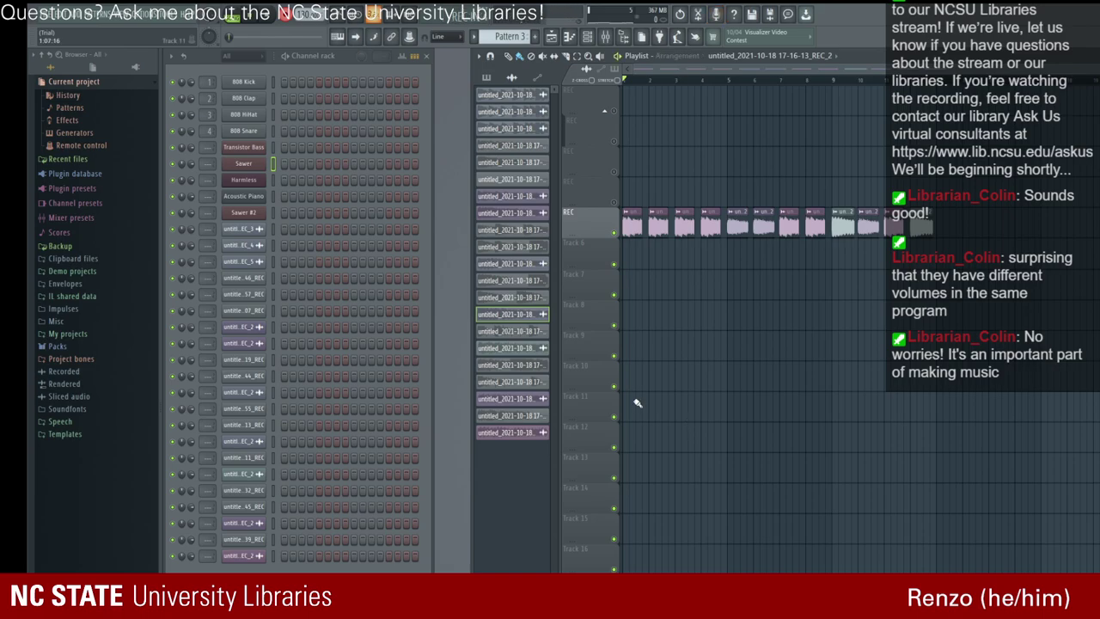
# Step: Record a short take with the fifth track muted, stop it and delete the new clip from the first track
pyautogui.press('space')
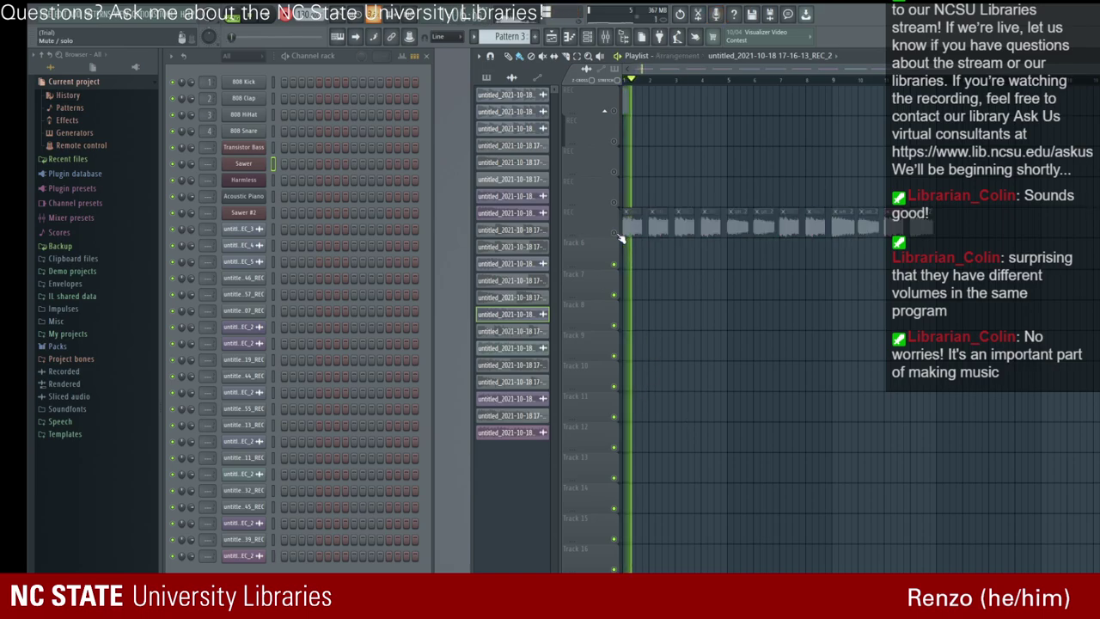
pyautogui.press('space')
pyautogui.rightClick(636, 108)
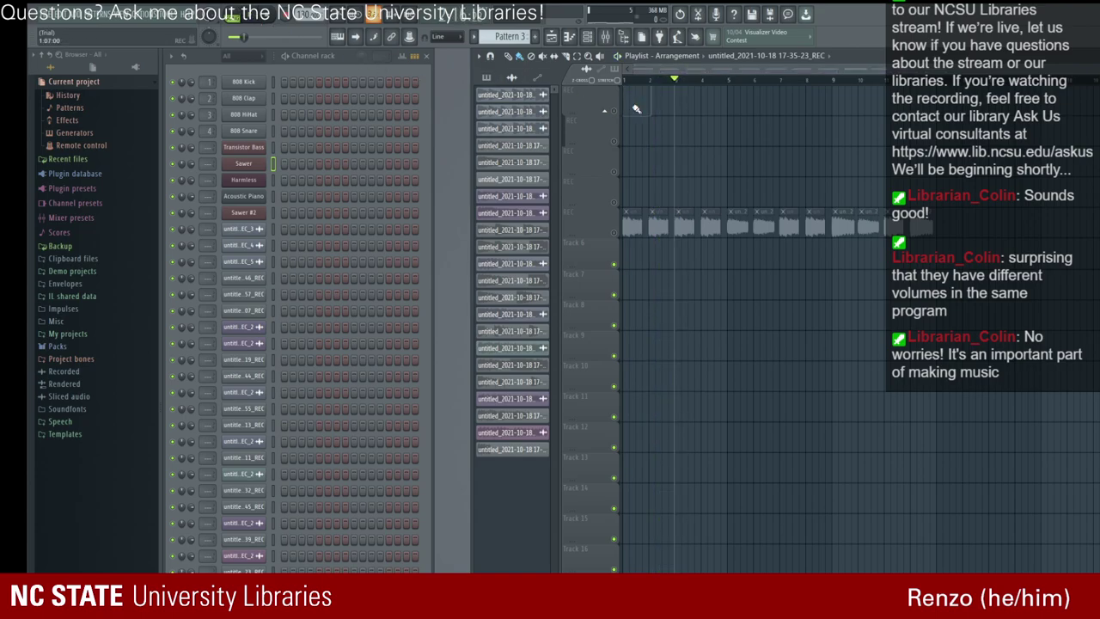
# Step: Unmute the fifth track and record a short trial take, deleting its clip from the first track
pyautogui.press('space')
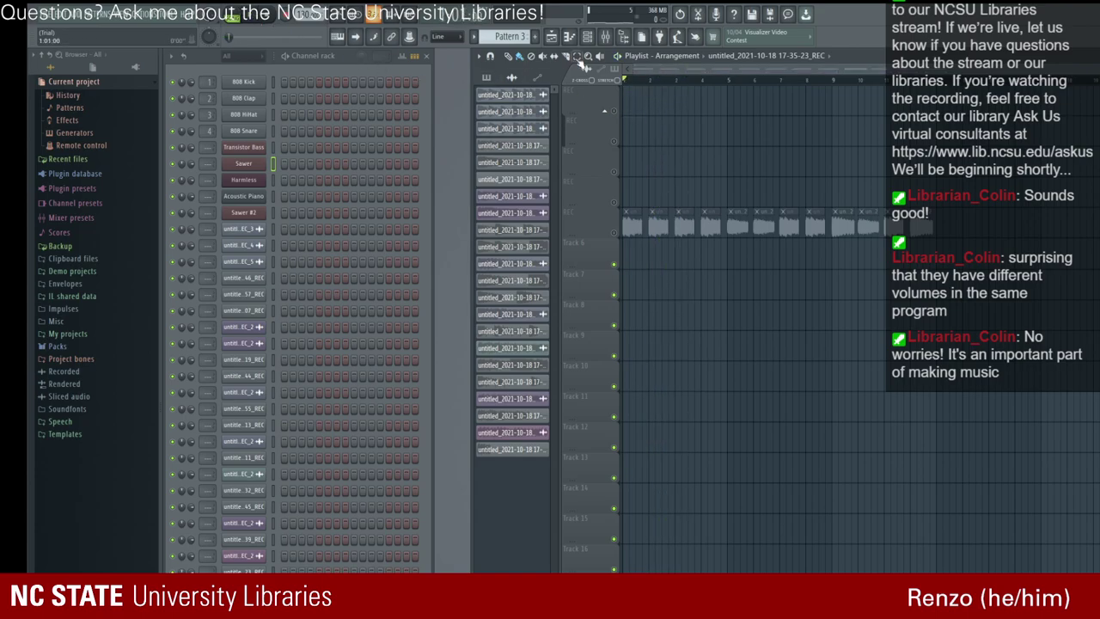
pyautogui.click(615, 234)
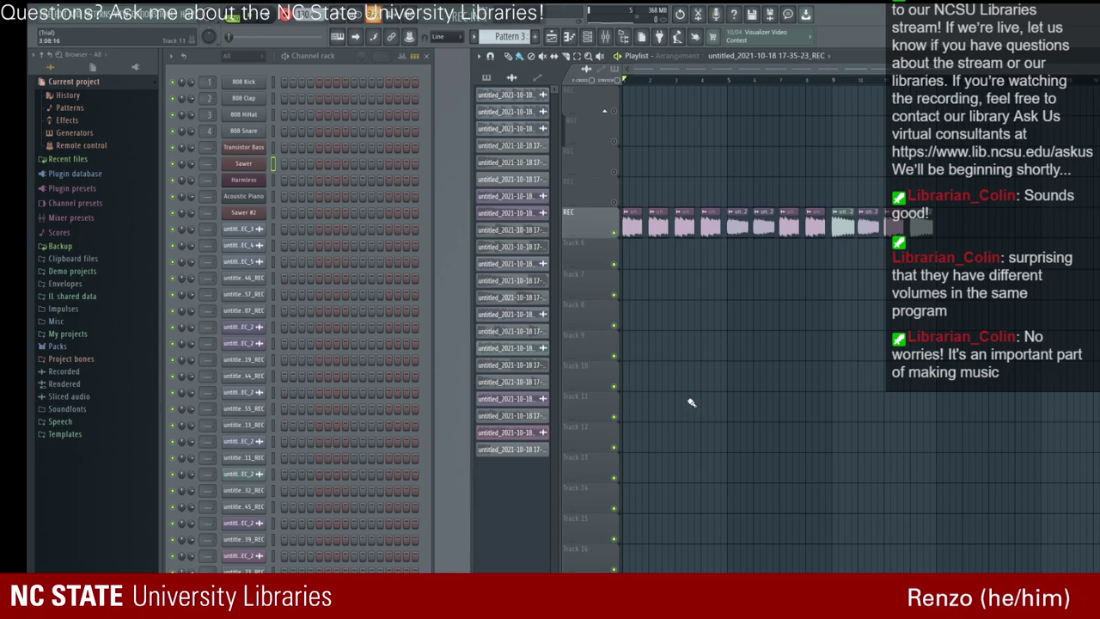
pyautogui.press('space')
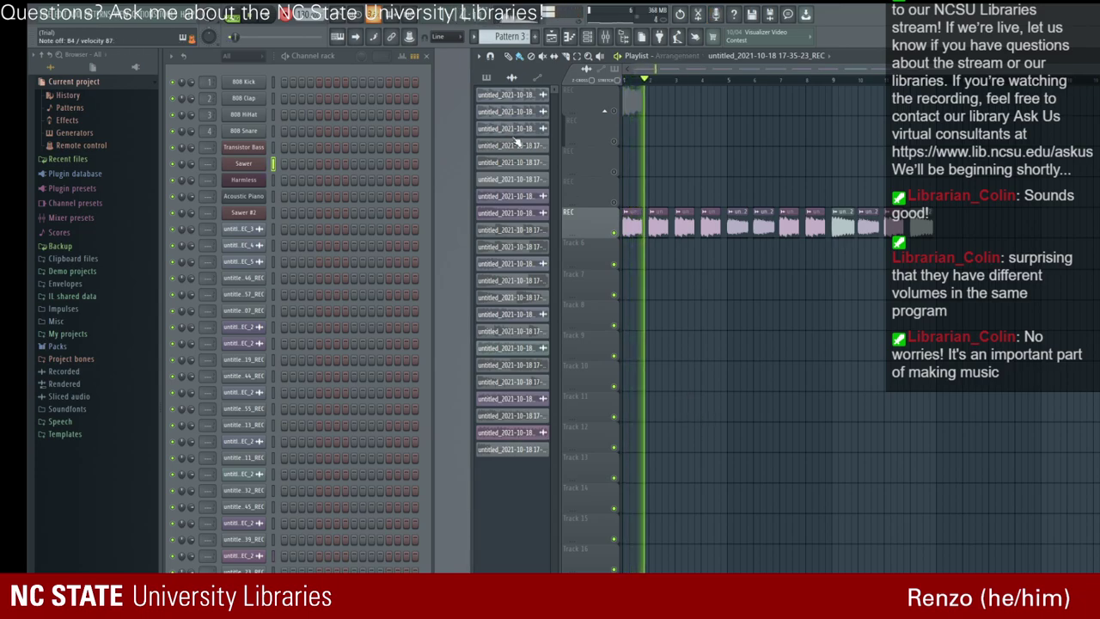
pyautogui.press('space')
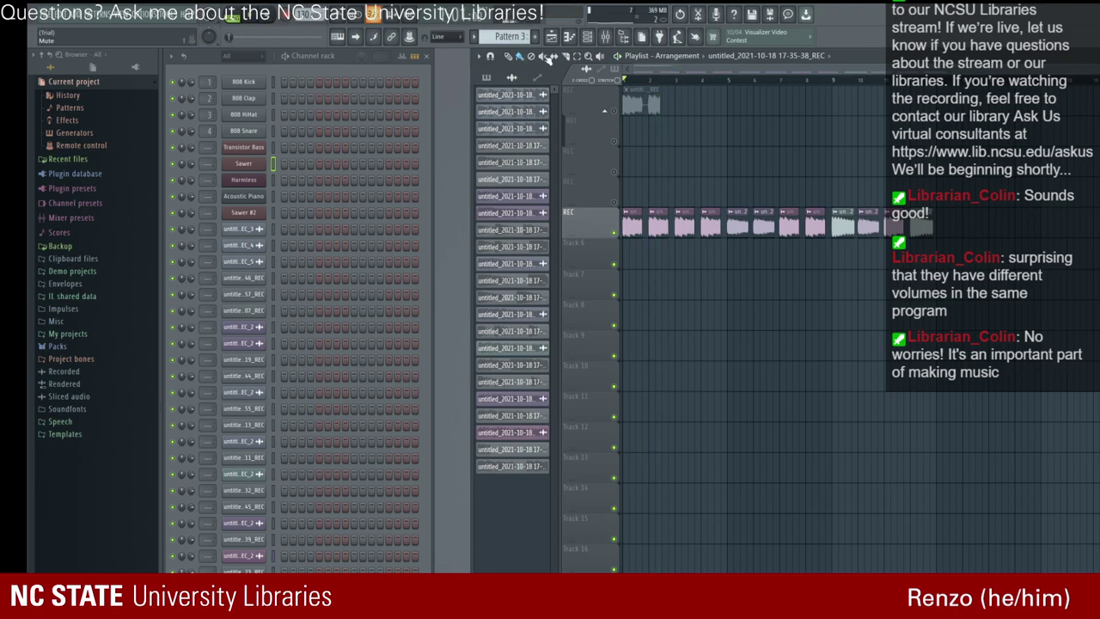
pyautogui.rightClick(641, 104)
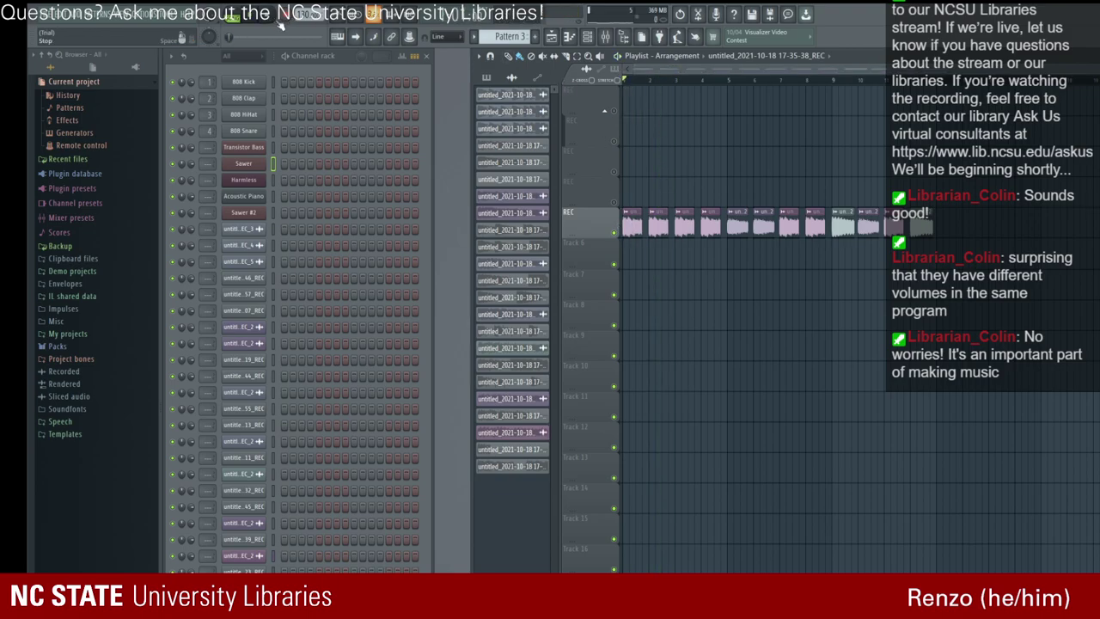
# Step: Try the notes on the Sawer synth and record a take from bar 1 to just past bar 5
pyautogui.click(262, 168)
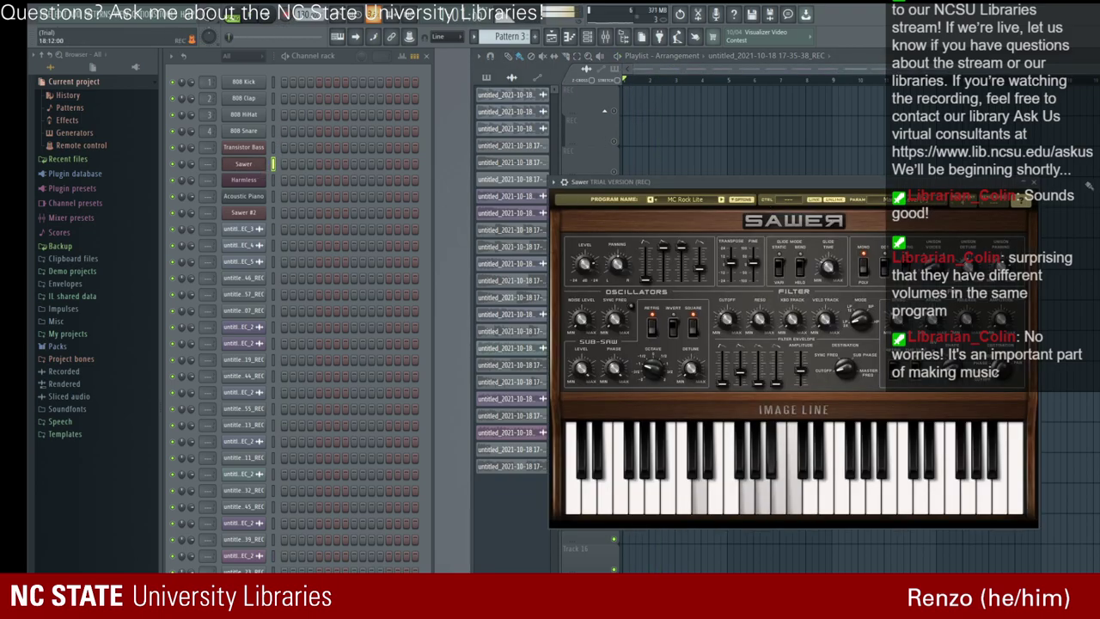
pyautogui.click(1034, 183)
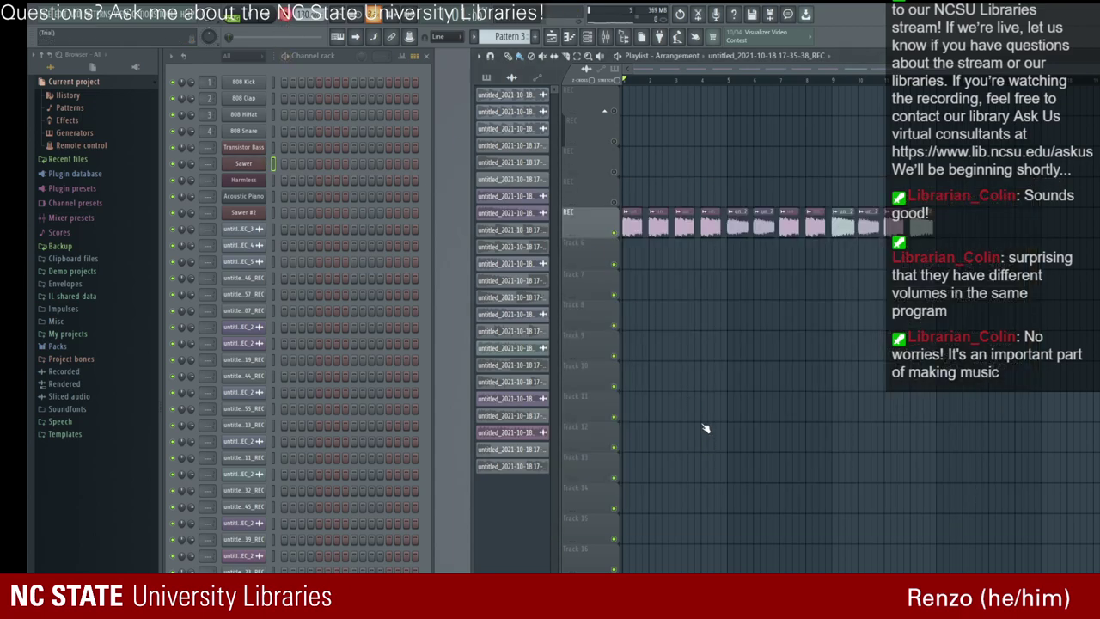
pyautogui.press('space')
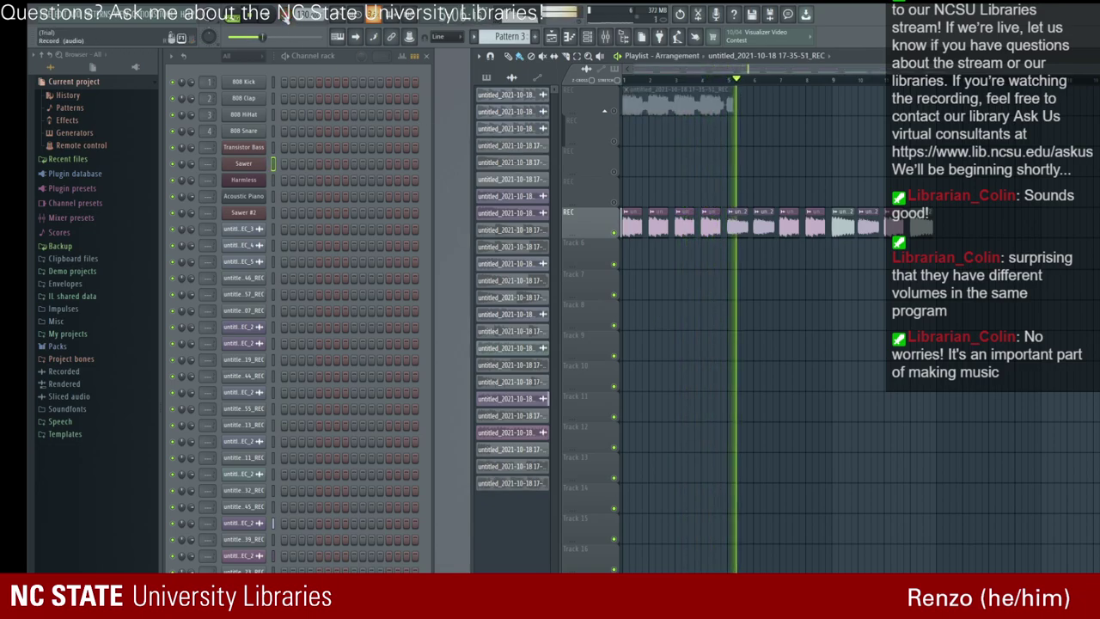
pyautogui.press('space')
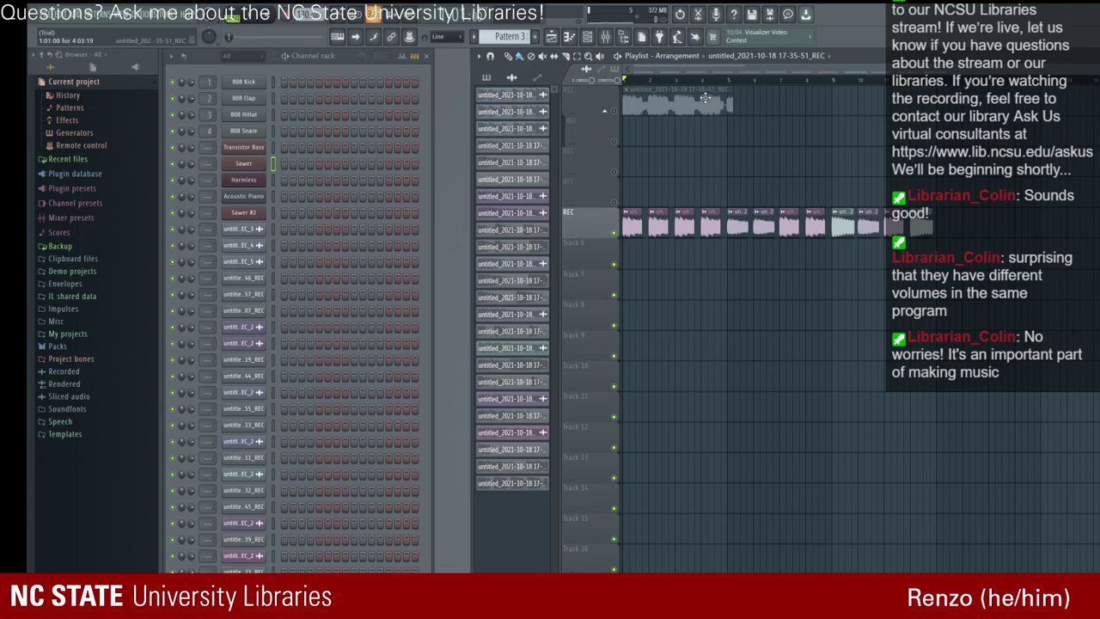
# Step: Unmute the first track, trim its new take in Edison from 6:999 to the end and send the trimmed copy to the playlist
pyautogui.click(608, 114)
pyautogui.click(607, 114)
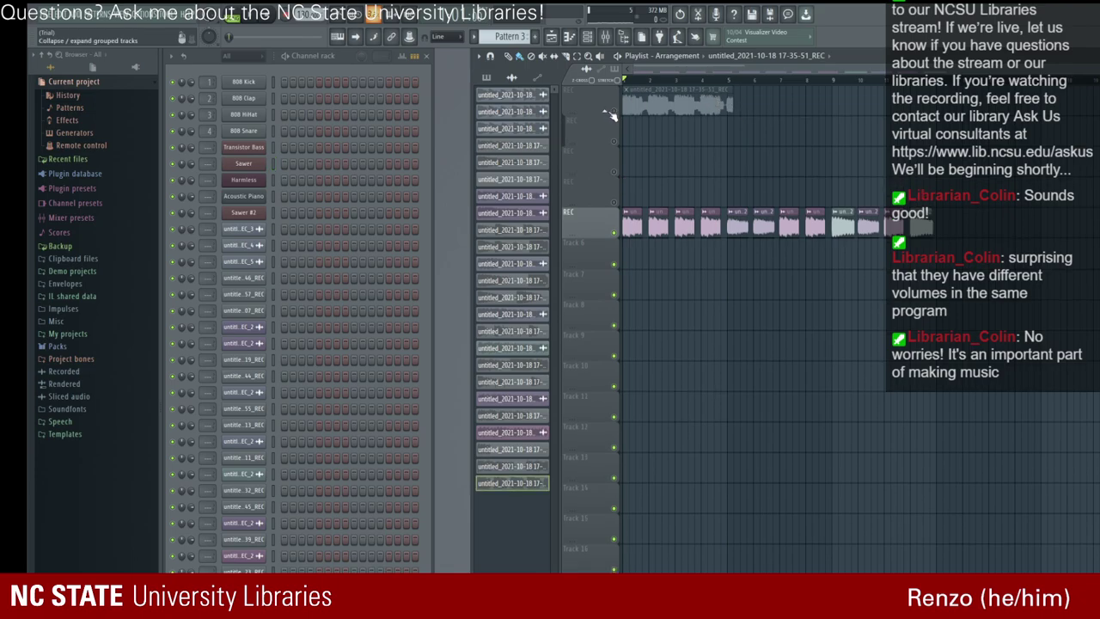
pyautogui.doubleClick(704, 127)
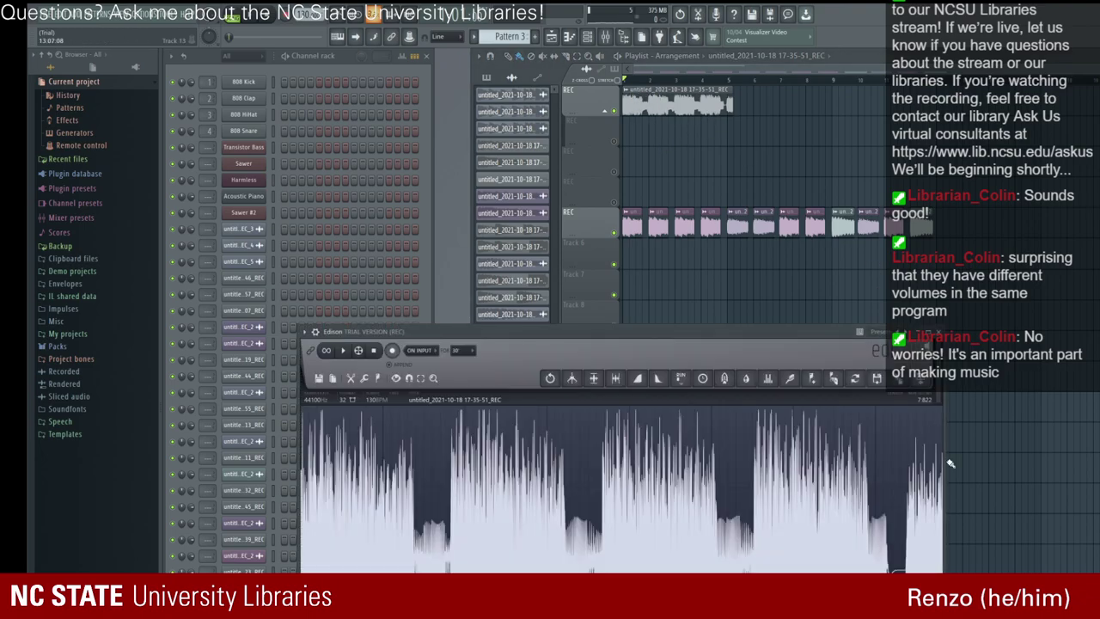
pyautogui.click(345, 353)
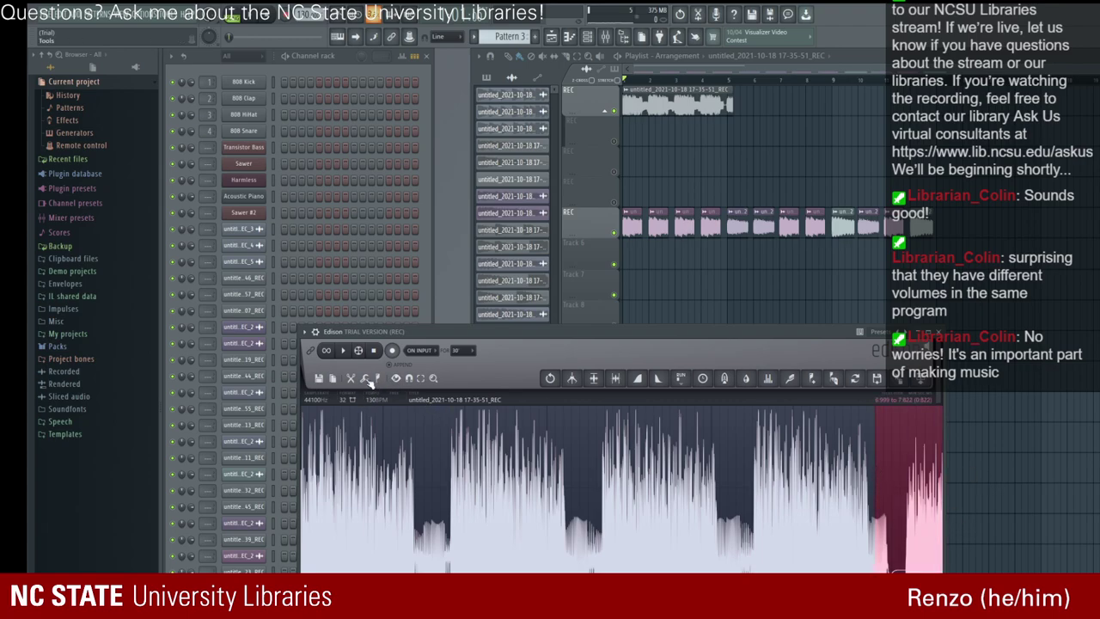
pyautogui.scroll(1, 855, 476)
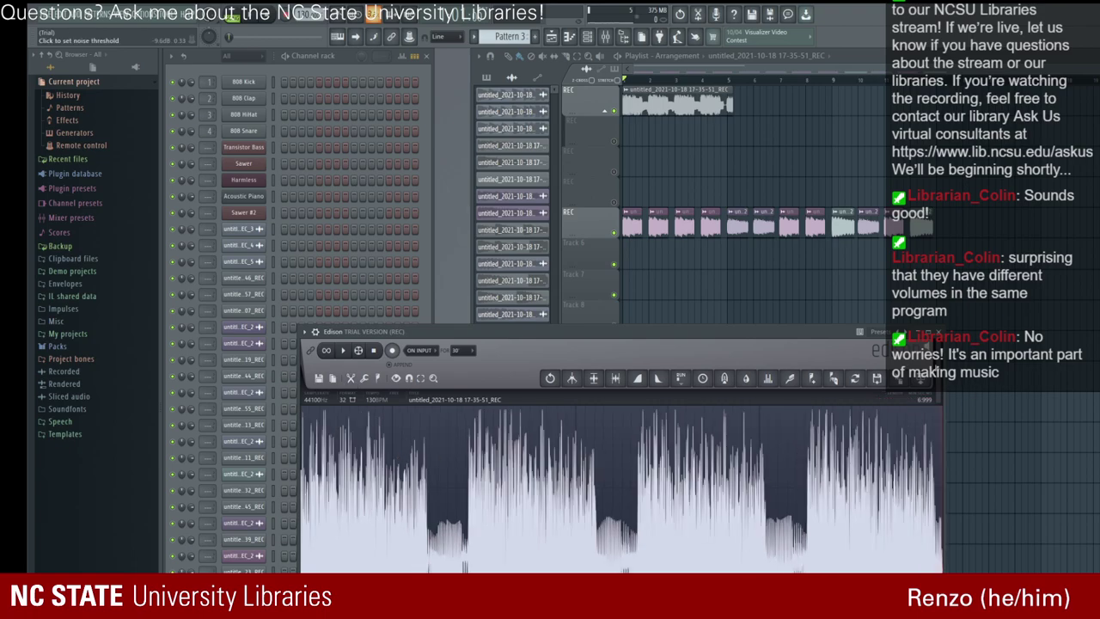
pyautogui.click(898, 379)
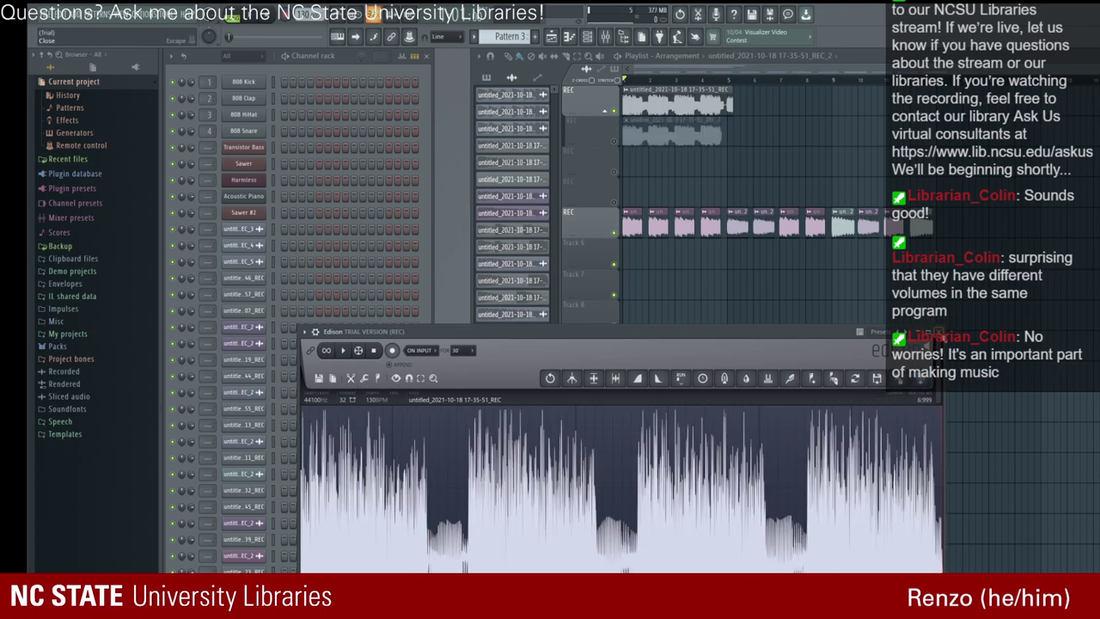
pyautogui.click(935, 331)
# Step: Move the trimmed clip to the start of Track 6 and set the playhead to bar 5
pyautogui.moveTo(663, 137); pyautogui.dragTo(631, 263)
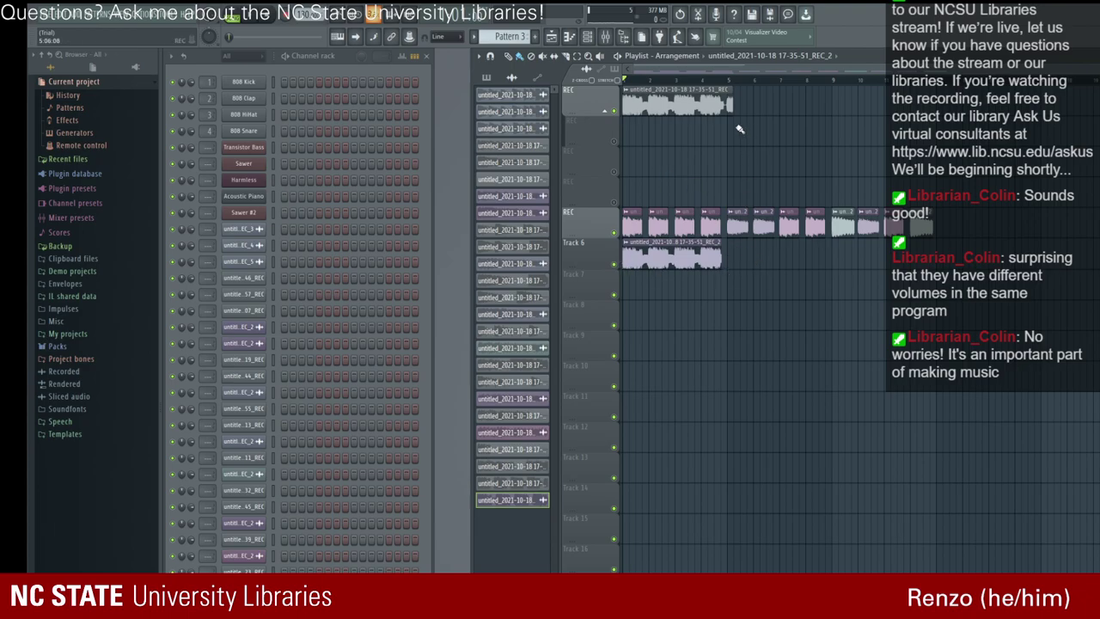
pyautogui.click(732, 150)
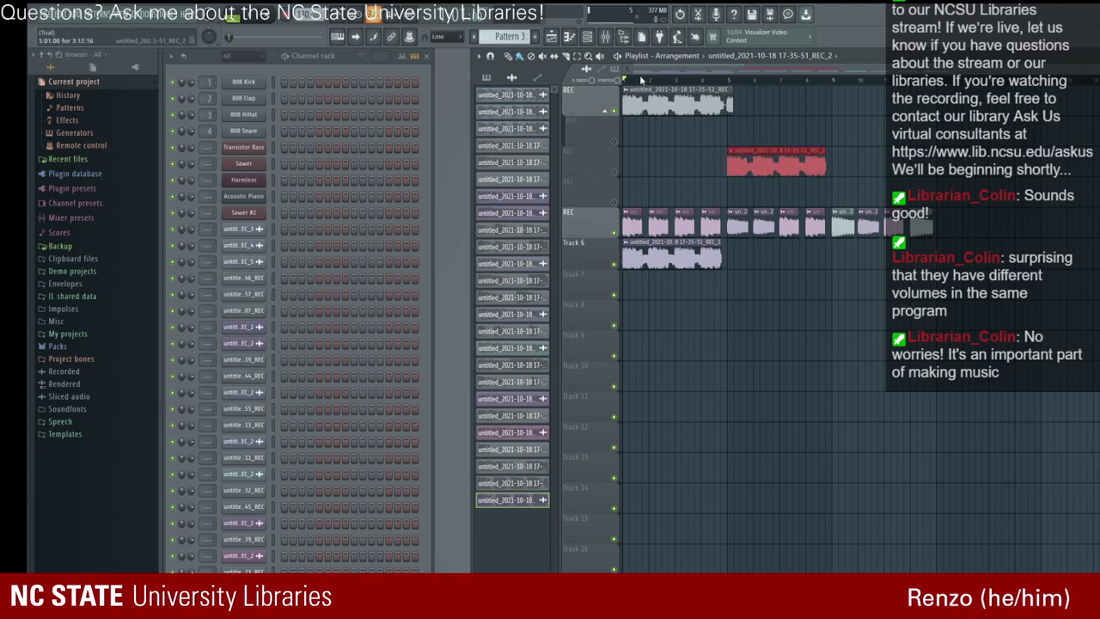
pyautogui.click(641, 80)
pyautogui.rightClick(736, 159)
pyautogui.moveTo(641, 80); pyautogui.dragTo(729, 103)
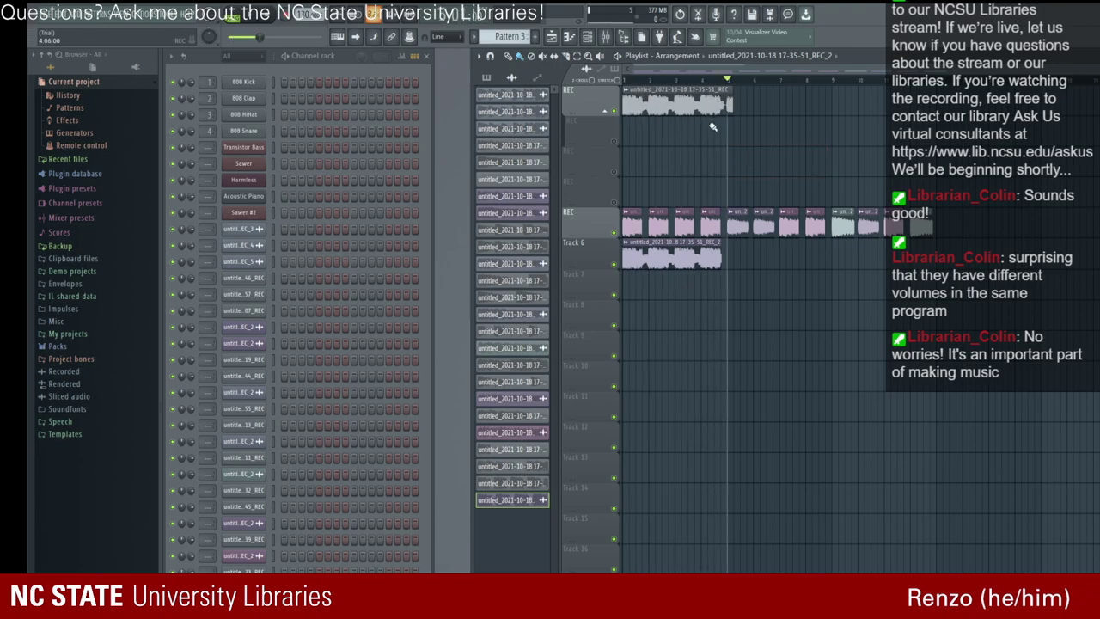
# Step: Rehearse the next notes on the Sawer synth and record a take from bar 5 to just past bar 7
pyautogui.click(242, 166)
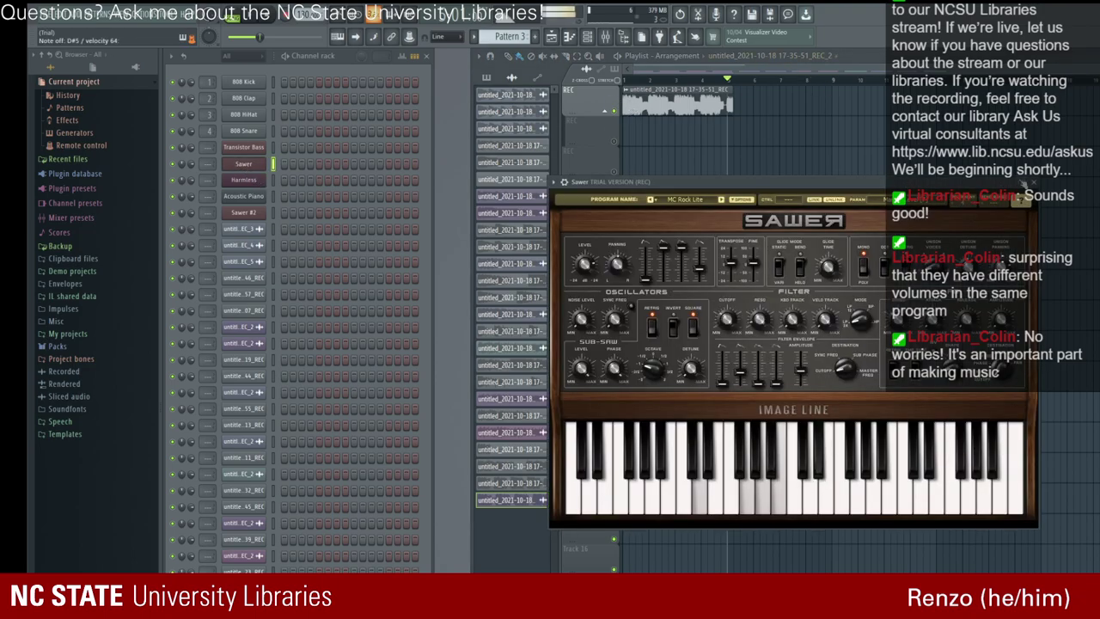
pyautogui.click(712, 217)
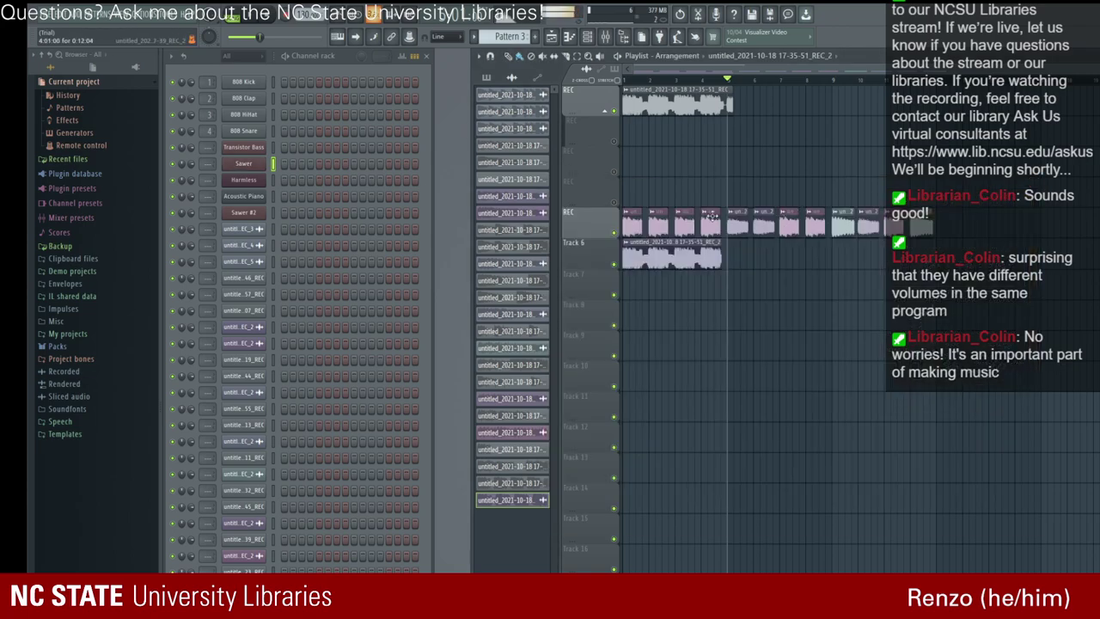
pyautogui.click(260, 163)
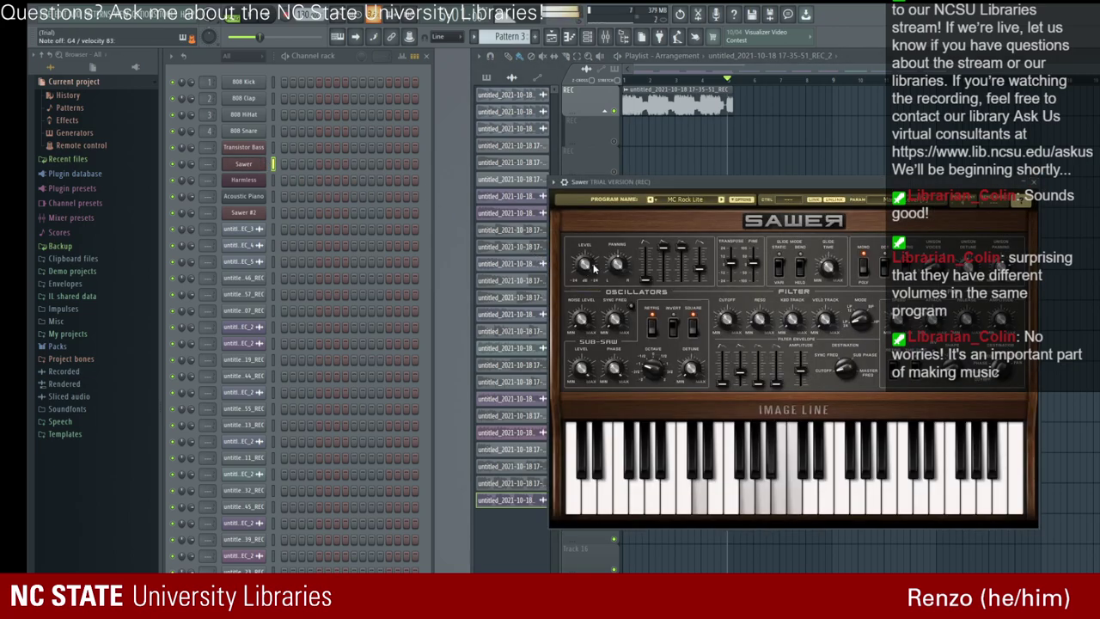
pyautogui.click(430, 102)
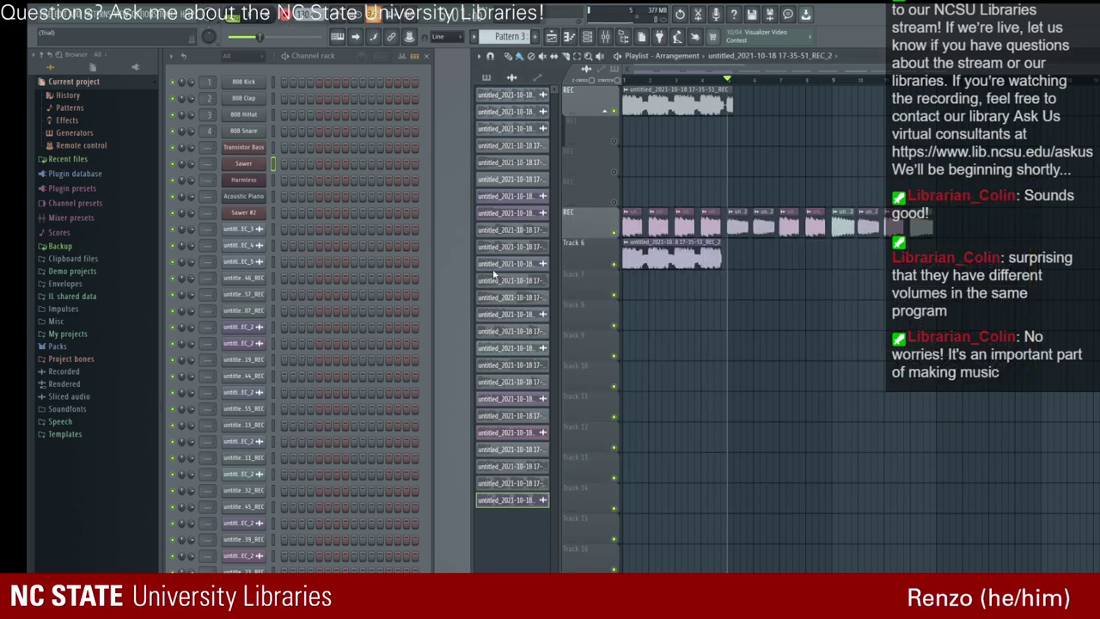
pyautogui.press('space')
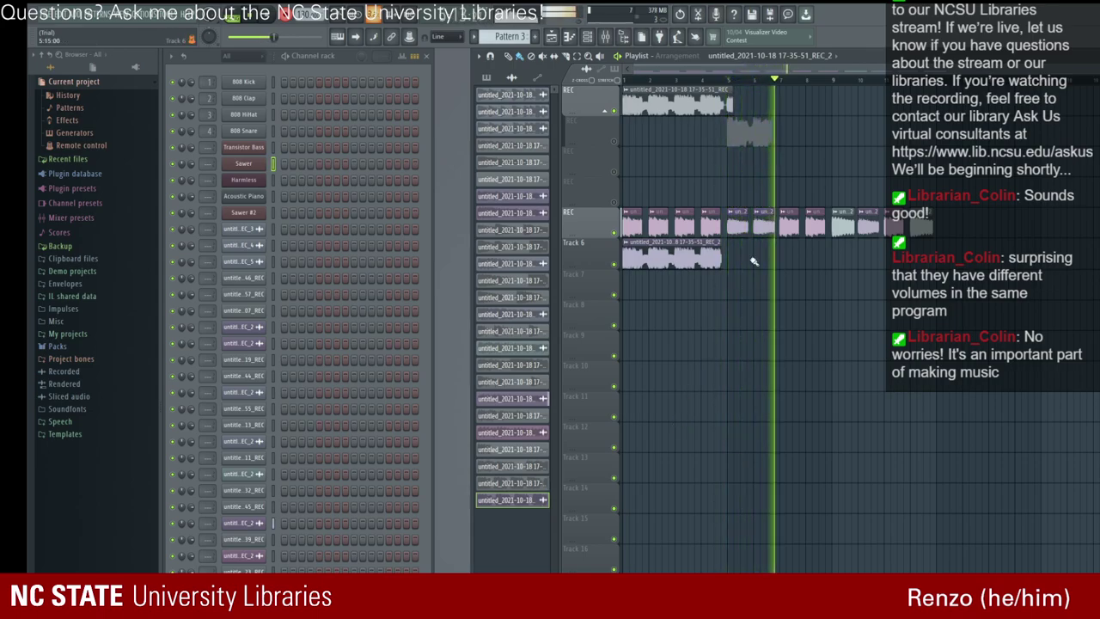
pyautogui.press('space')
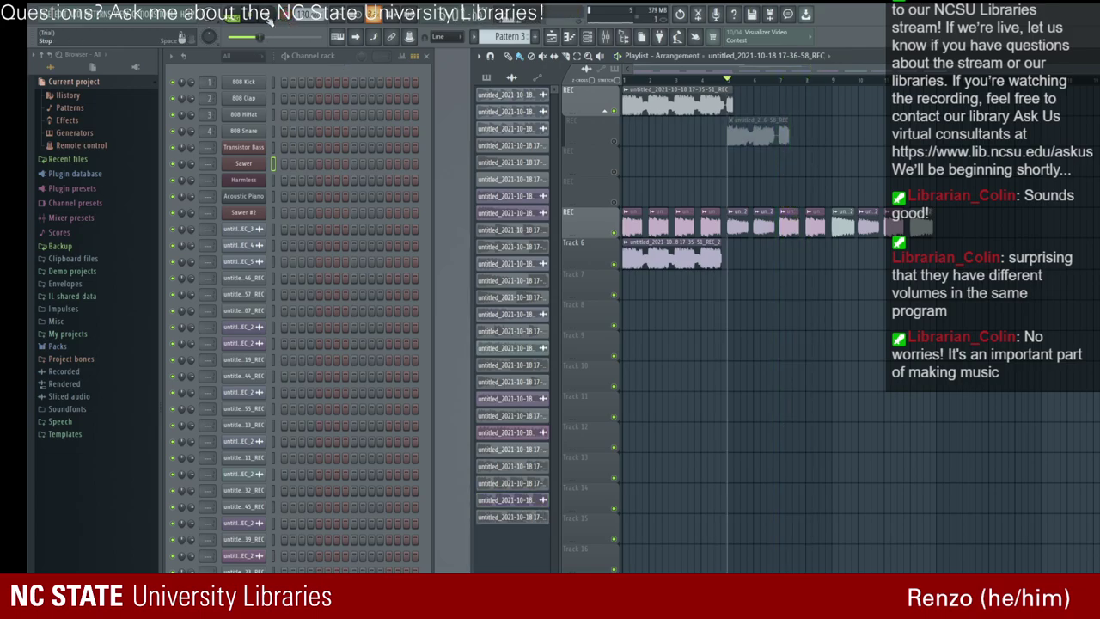
# Step: Unmute the second track, open its new take in Edison and listen to the part from the quiet dip onward
pyautogui.click(766, 121)
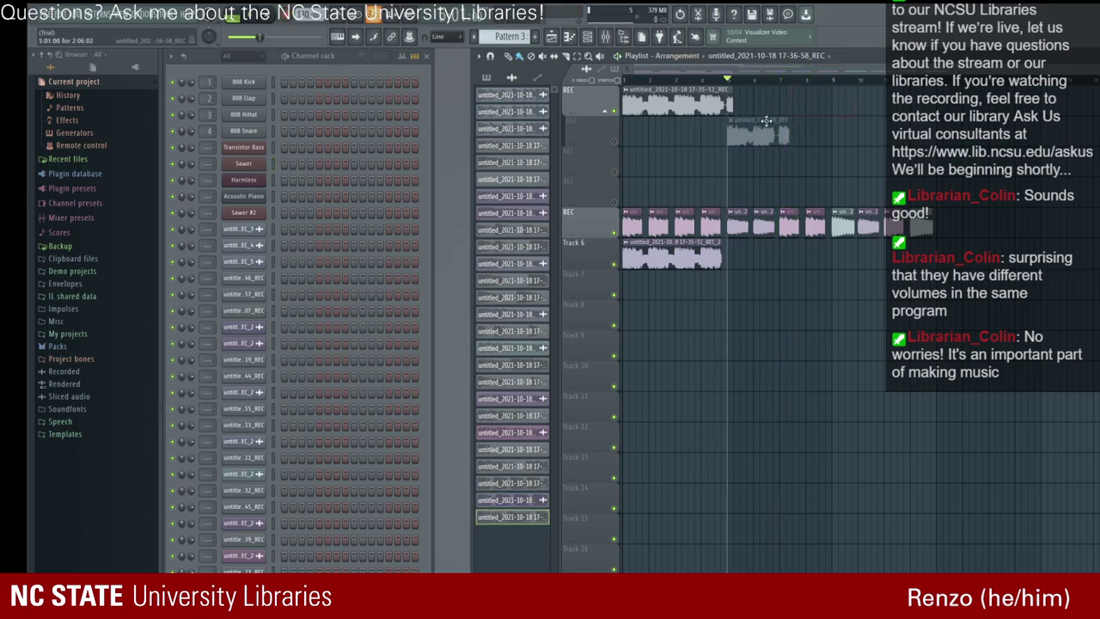
pyautogui.click(614, 142)
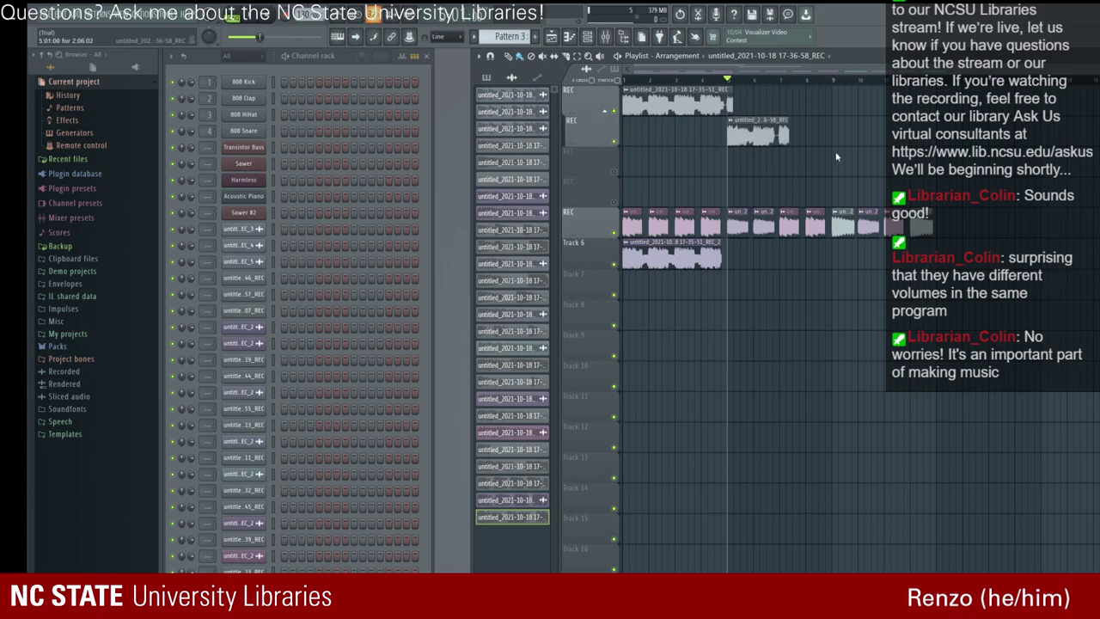
pyautogui.hotkey('ctrl', 'e')
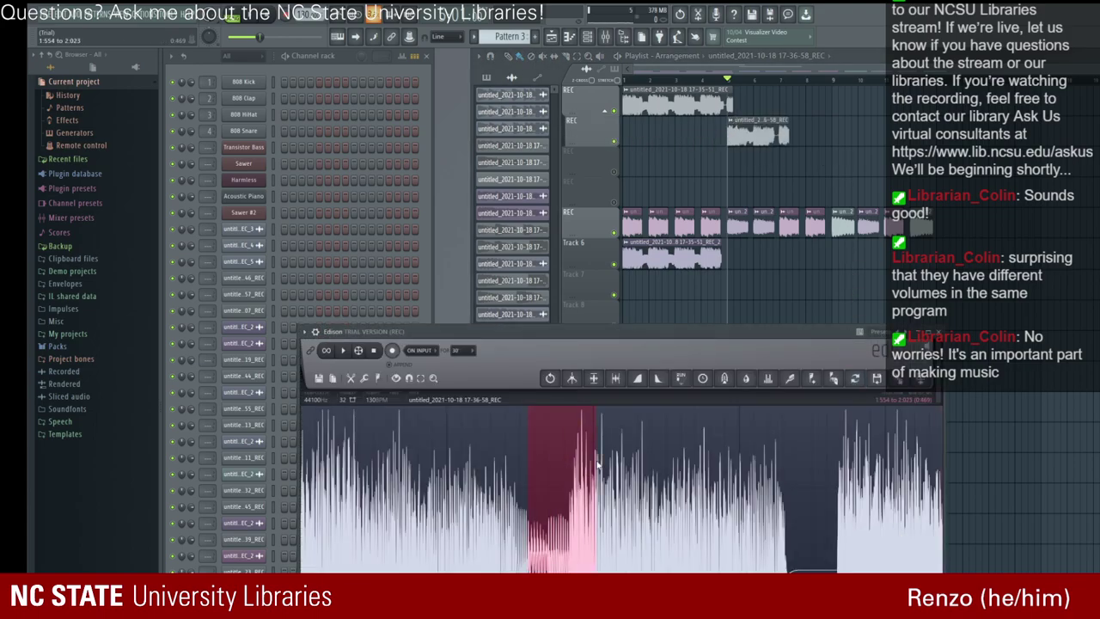
pyautogui.click(343, 351)
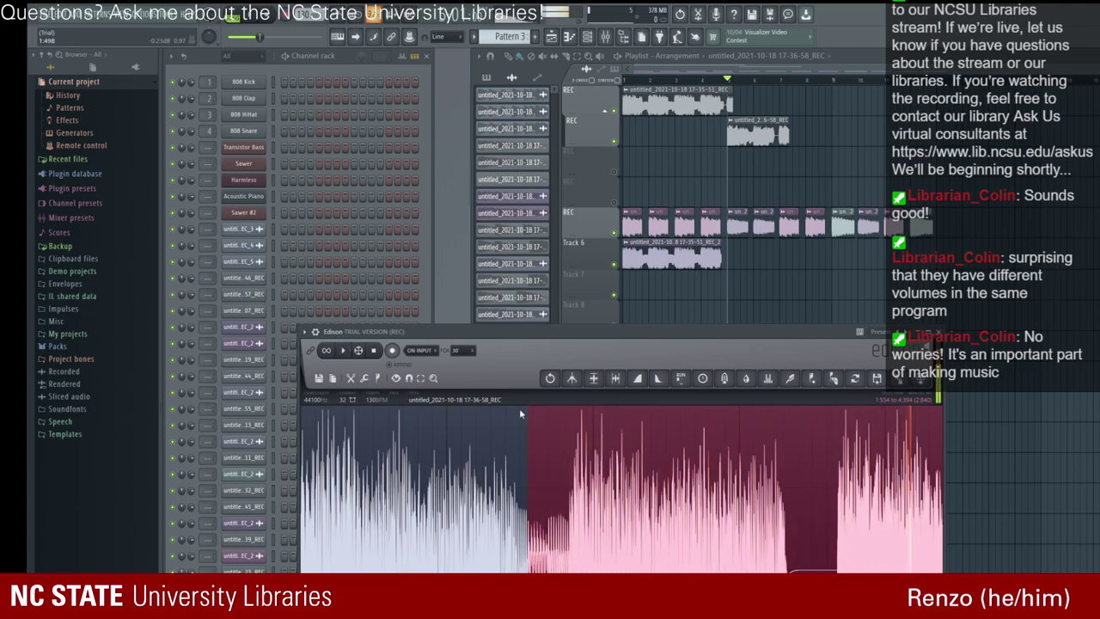
# Step: Delete the end of the take from 3:399 onward in Edison and send the trimmed copy to the playlist
pyautogui.moveTo(528, 409); pyautogui.dragTo(1027, 569)
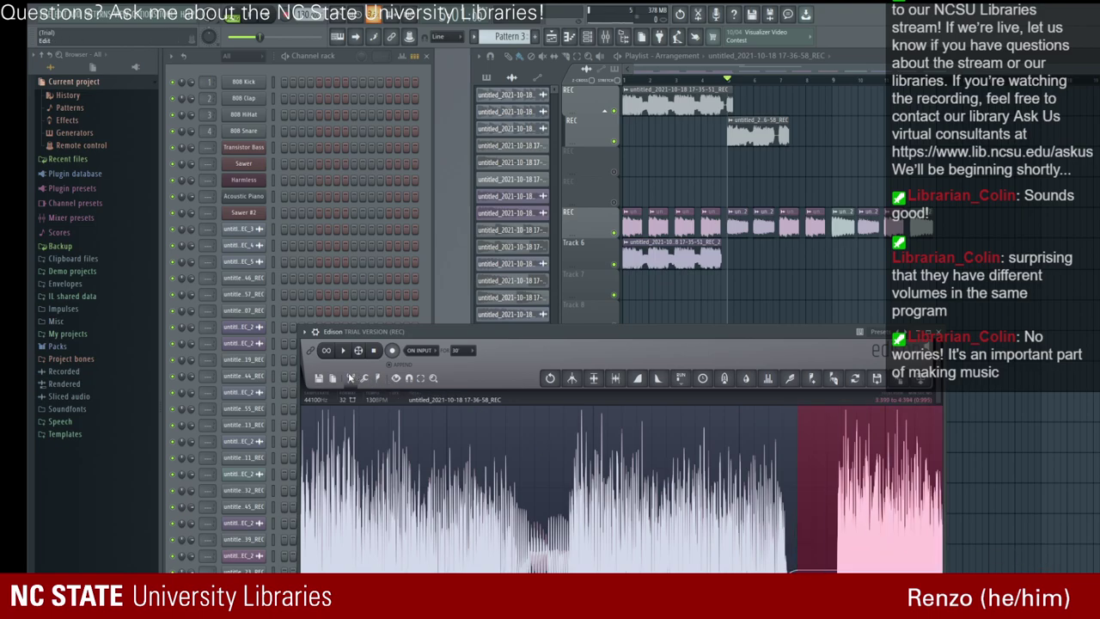
pyautogui.press('Delete')
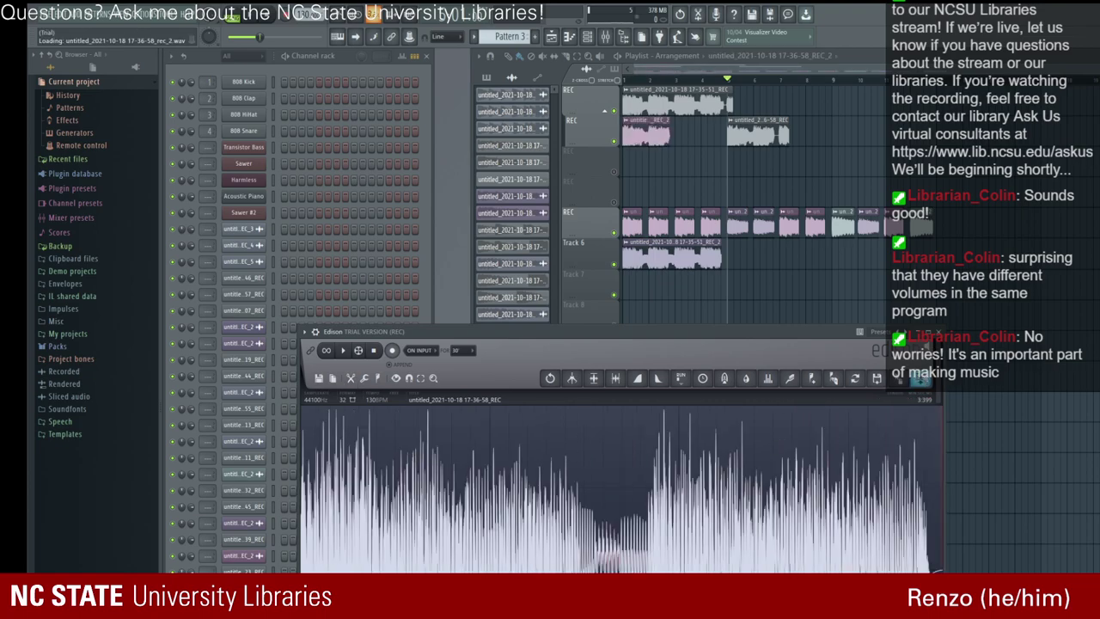
pyautogui.click(920, 378)
pyautogui.click(935, 332)
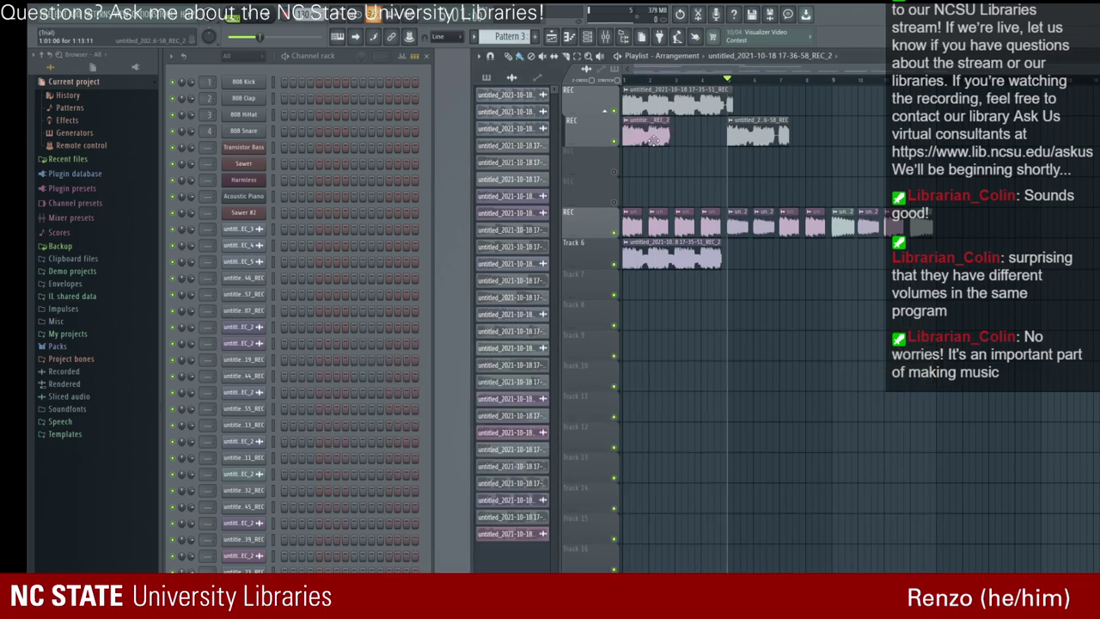
# Step: Move the trimmed clip to bar 5 of Track 6 and delete the untrimmed takes from the first two tracks
pyautogui.moveTo(653, 140); pyautogui.dragTo(755, 273)
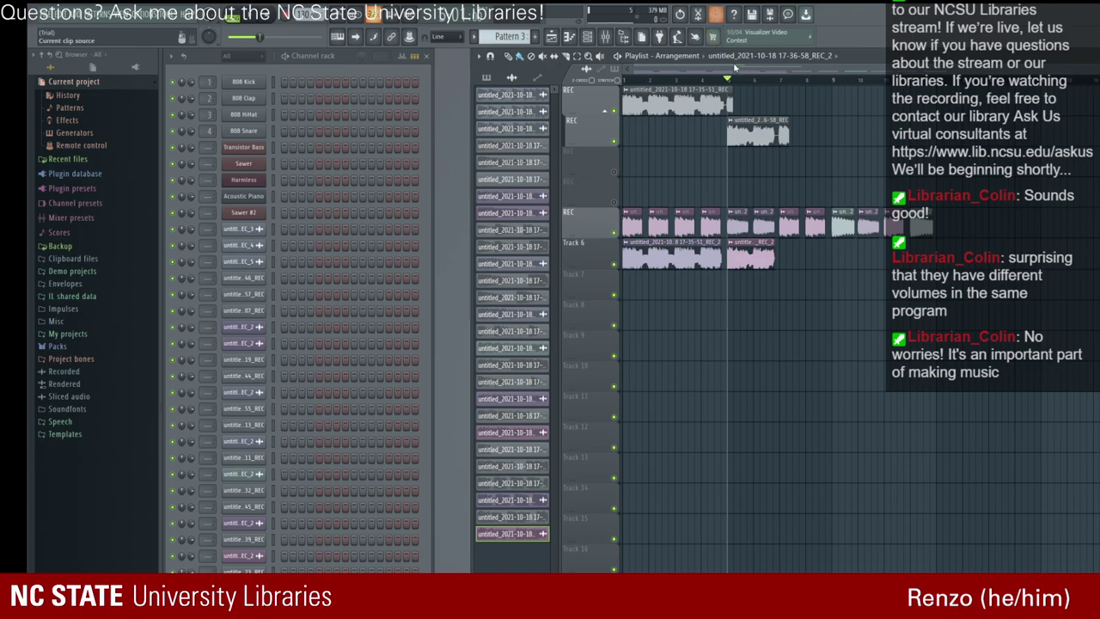
pyautogui.rightClick(756, 134)
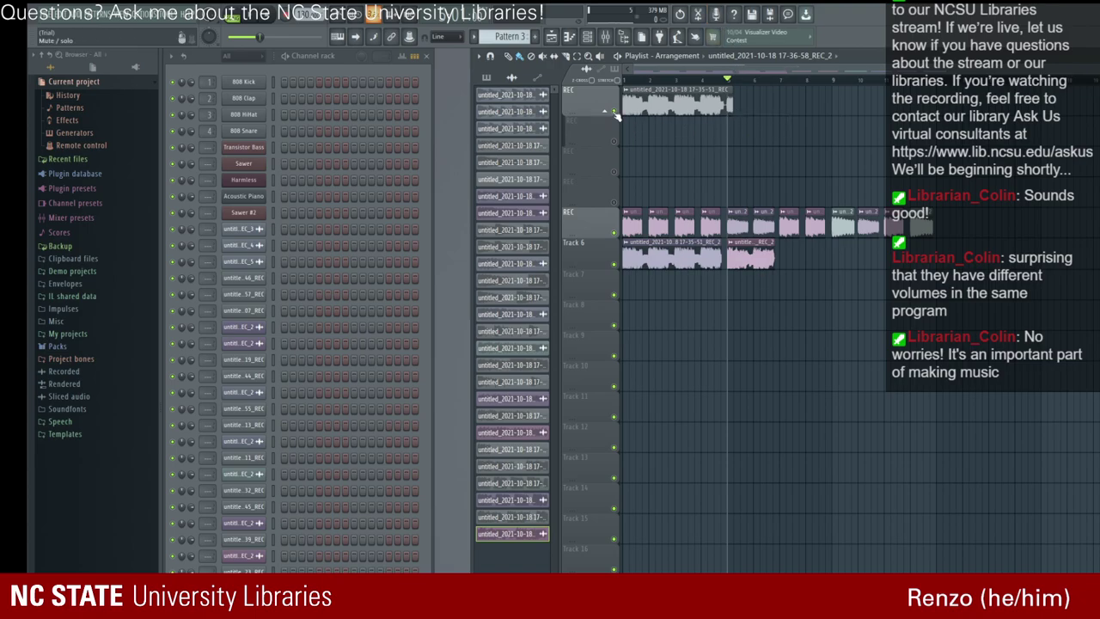
pyautogui.rightClick(631, 109)
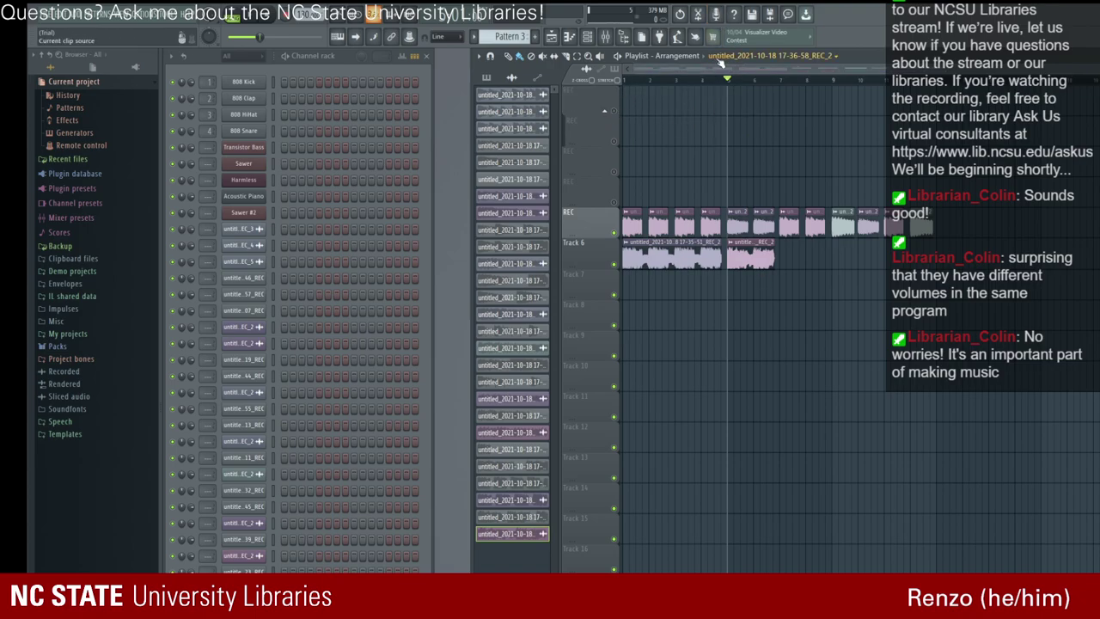
# Step: Rehearse the next notes on the Sawer synth against the melody and record a take from bar 7 to just past bar 9
pyautogui.moveTo(727, 82); pyautogui.dragTo(779, 81)
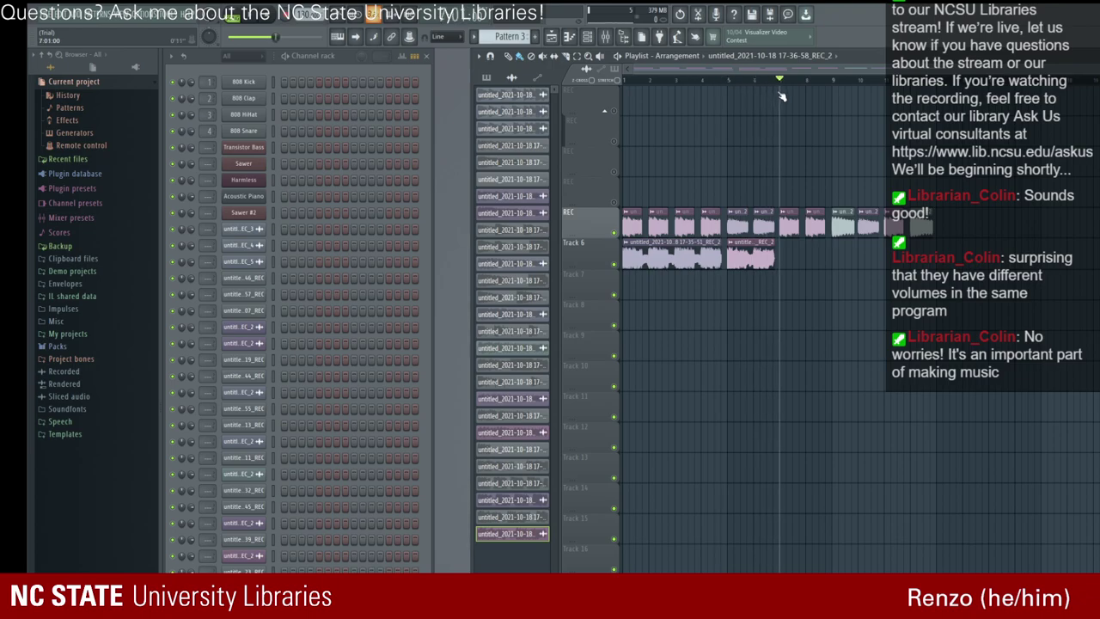
pyautogui.press('space')
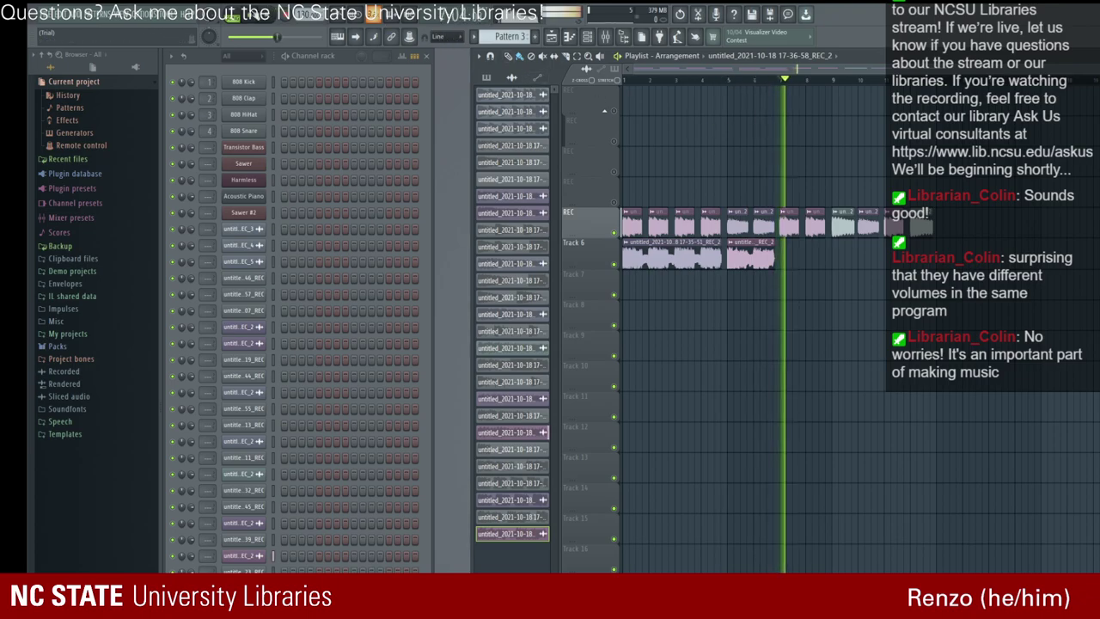
pyautogui.press('space')
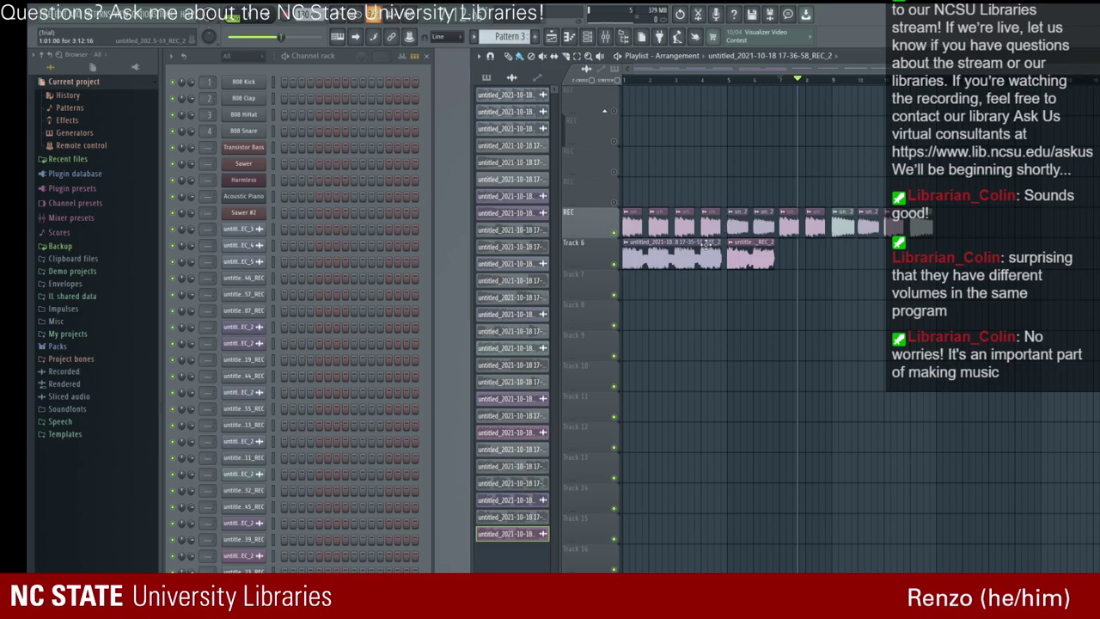
pyautogui.moveTo(798, 83); pyautogui.dragTo(785, 82)
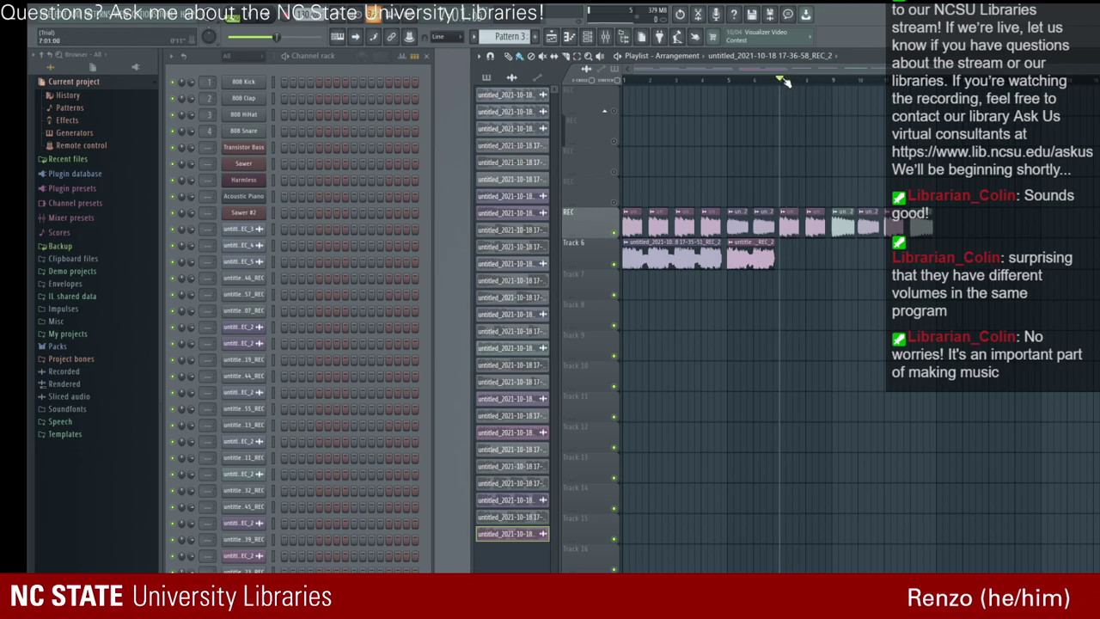
pyautogui.click(243, 167)
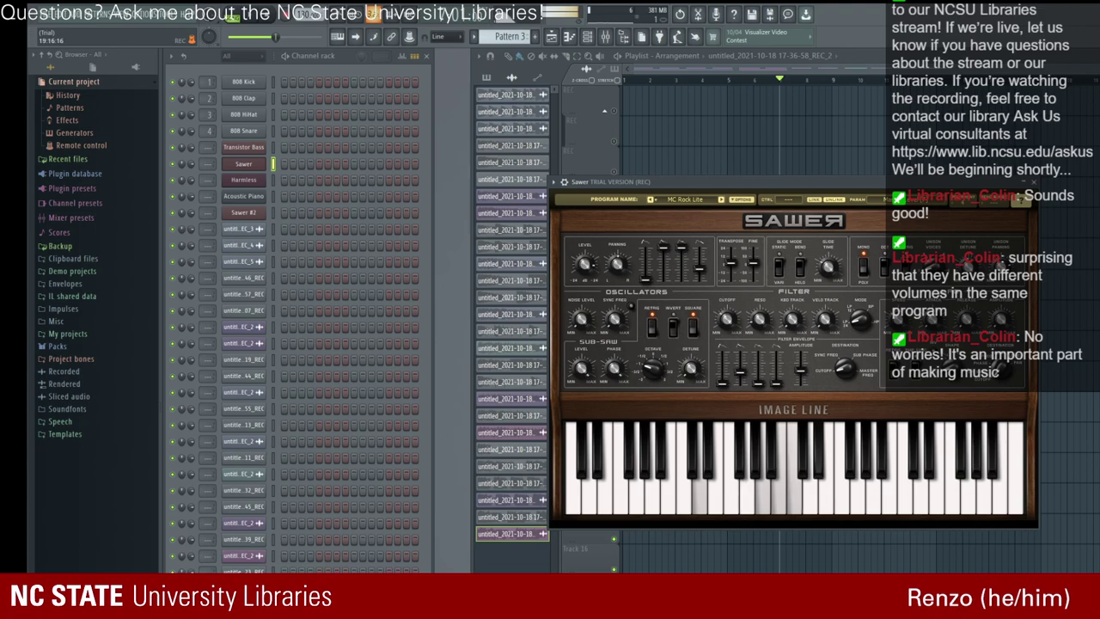
pyautogui.press('Escape')
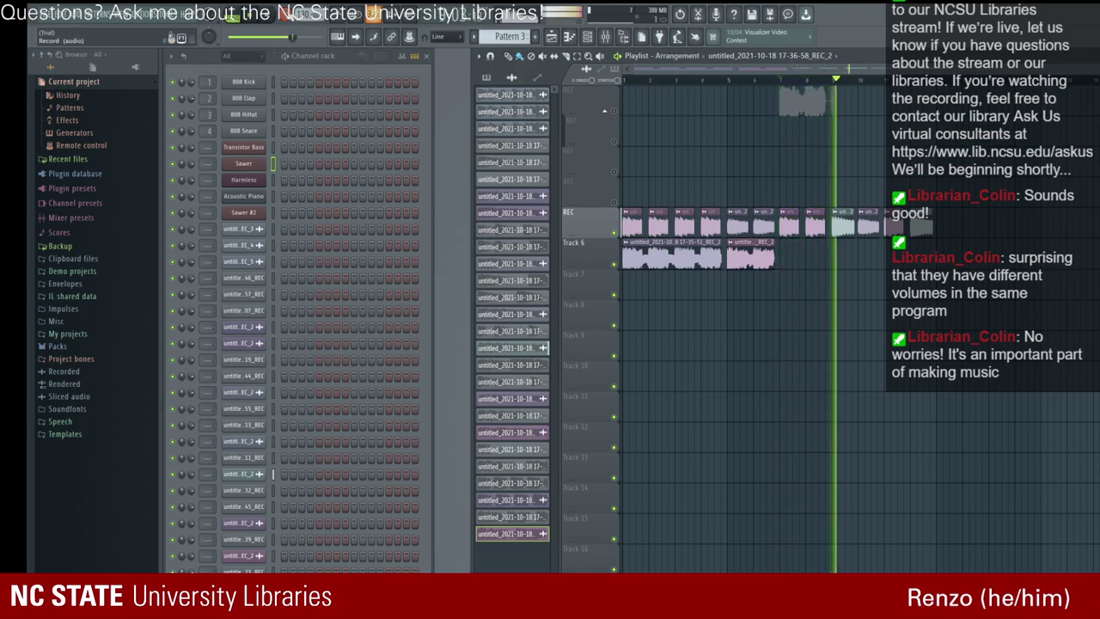
pyautogui.click(278, 15)
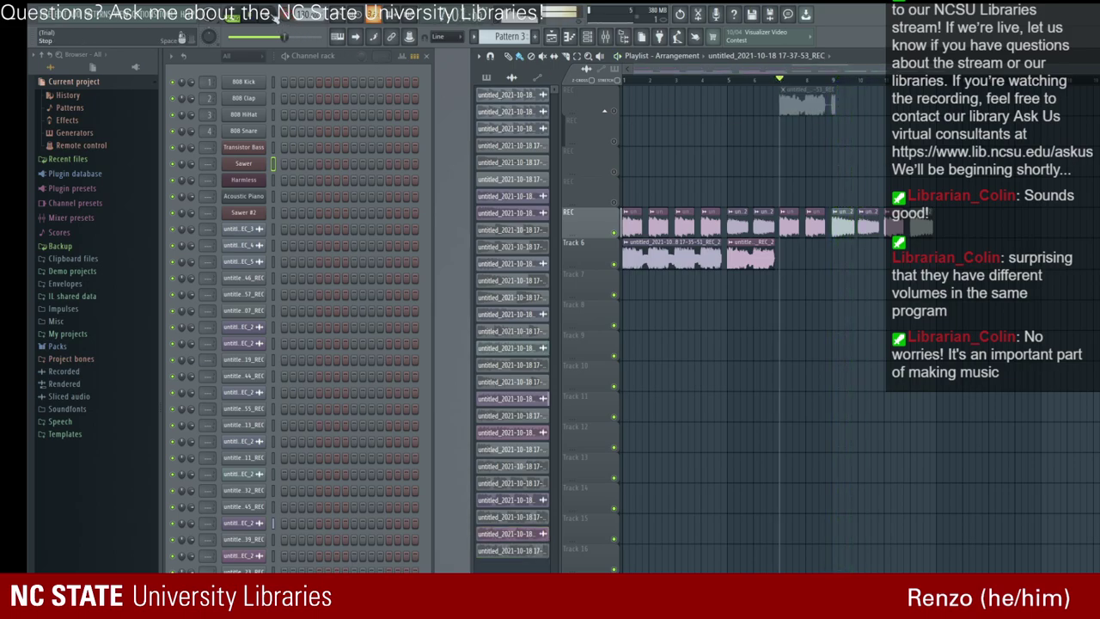
# Step: Move the new take to bar 7 of Track 6 and try trimming its end from 3:317 onward in Edison
pyautogui.moveTo(804, 99); pyautogui.dragTo(806, 263)
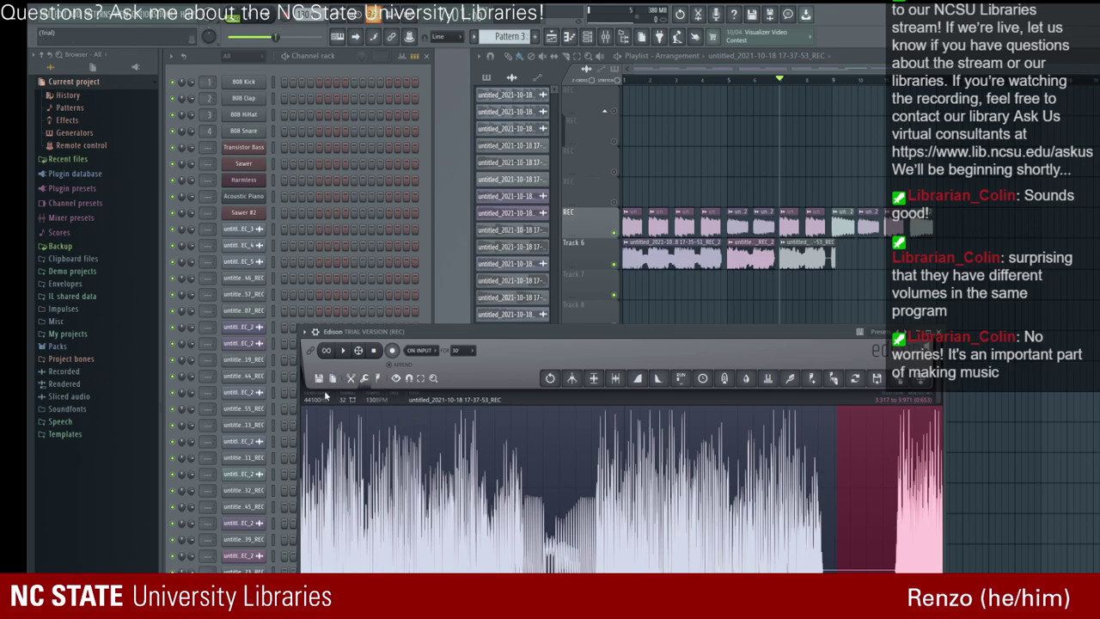
pyautogui.press('Delete')
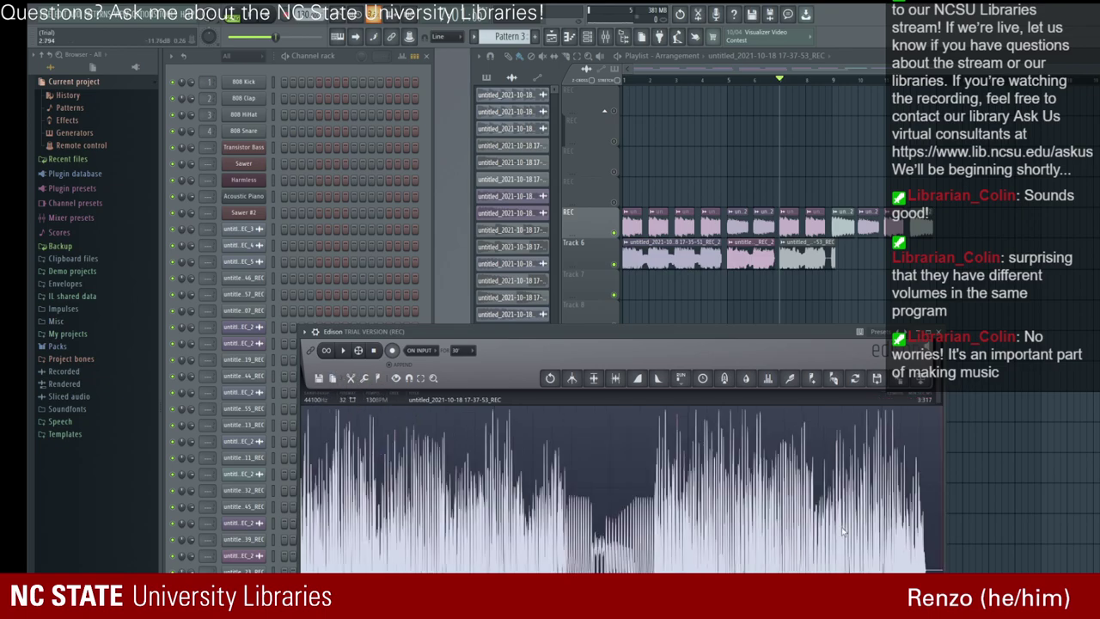
pyautogui.click(340, 352)
pyautogui.click(344, 351)
pyautogui.click(938, 332)
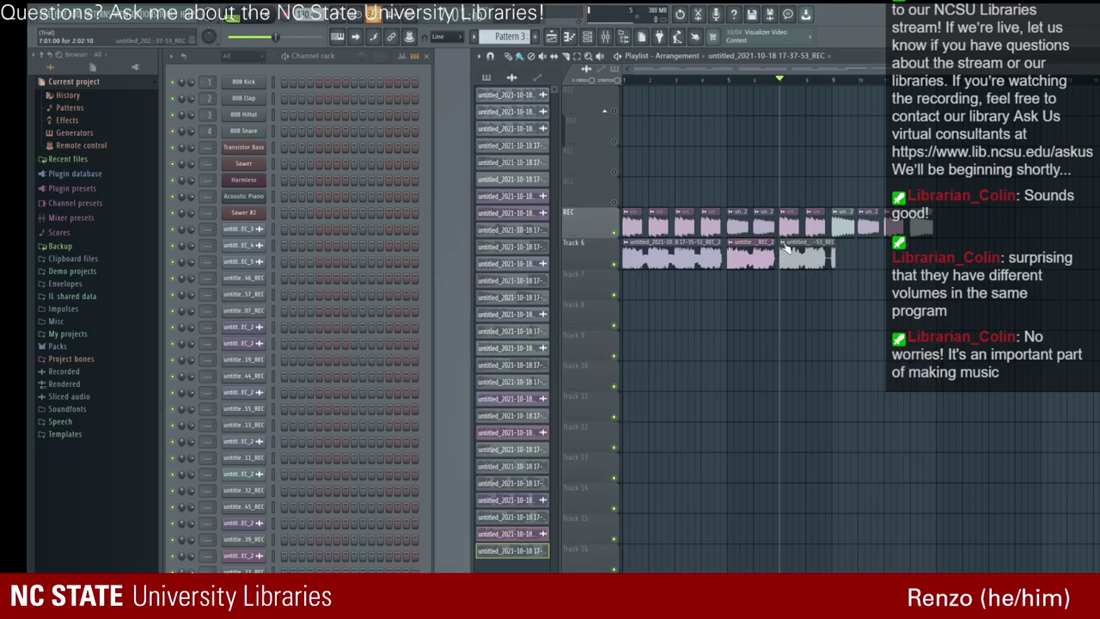
# Step: Delete the take's end from 3:314 onward in Edison and replace the untrimmed clip at bar 7 of Track 6 with the trimmed copy
pyautogui.hotkey('ctrl', 'e')
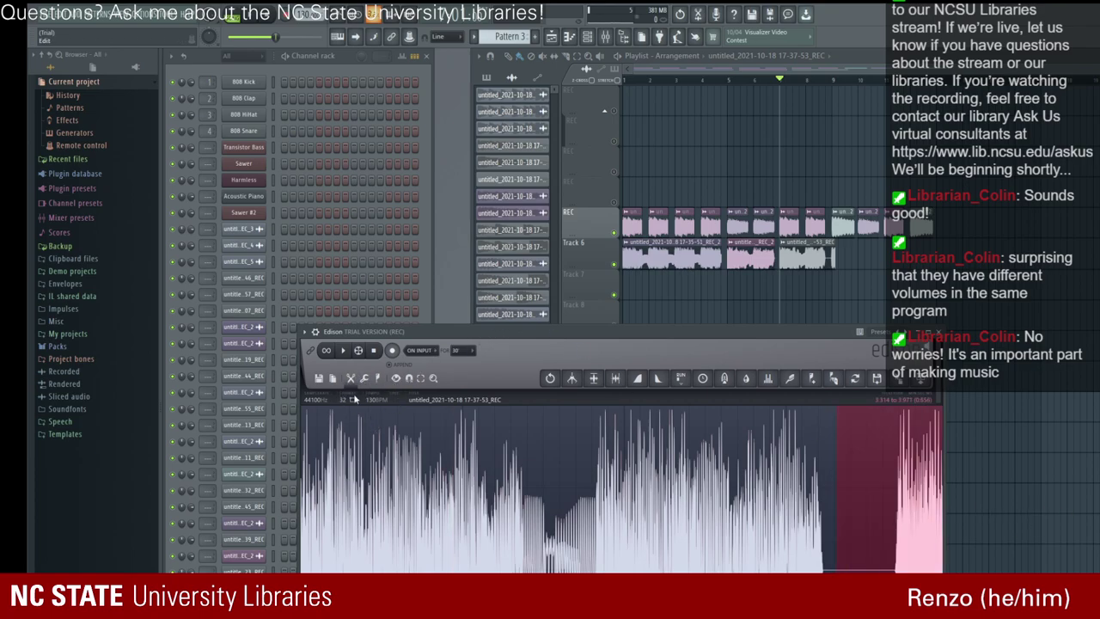
pyautogui.click(375, 451)
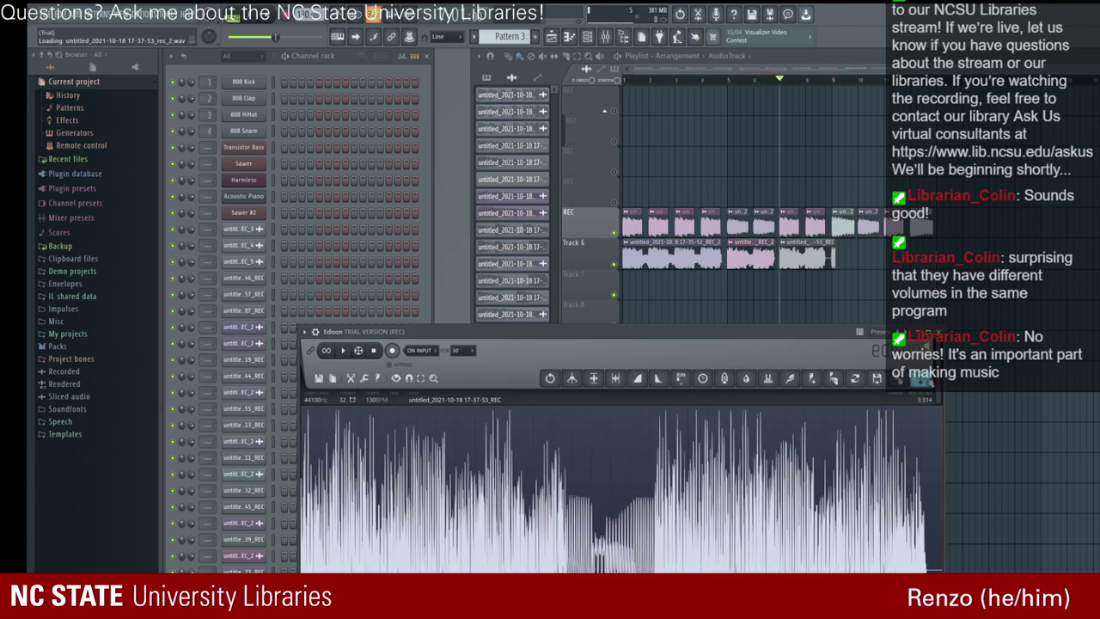
pyautogui.click(920, 379)
pyautogui.click(938, 332)
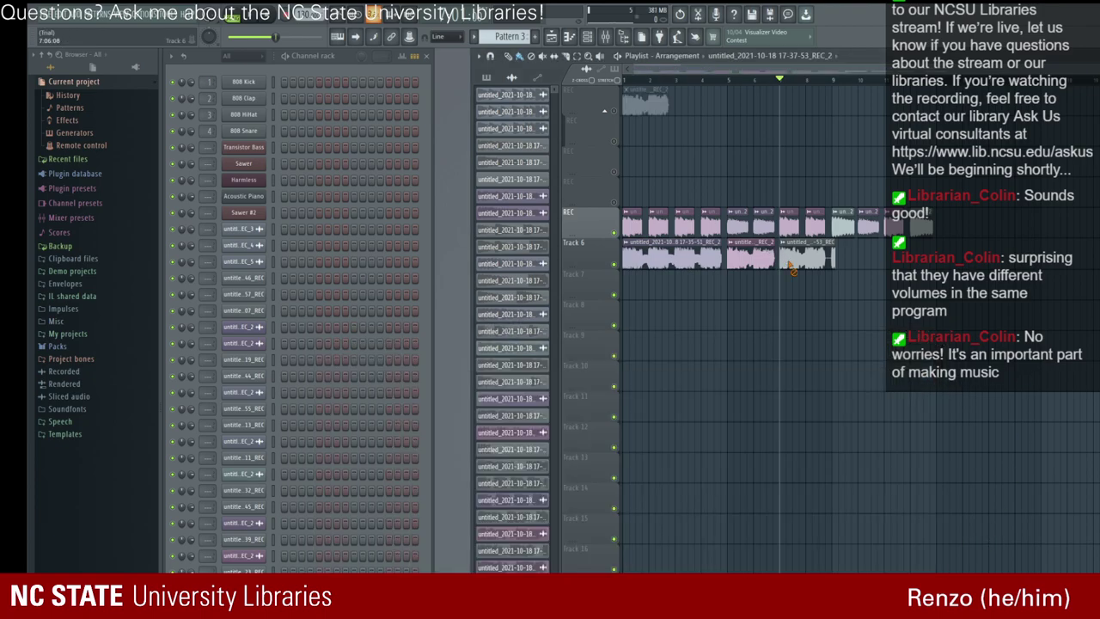
pyautogui.rightClick(792, 269)
pyautogui.moveTo(644, 102); pyautogui.dragTo(809, 265)
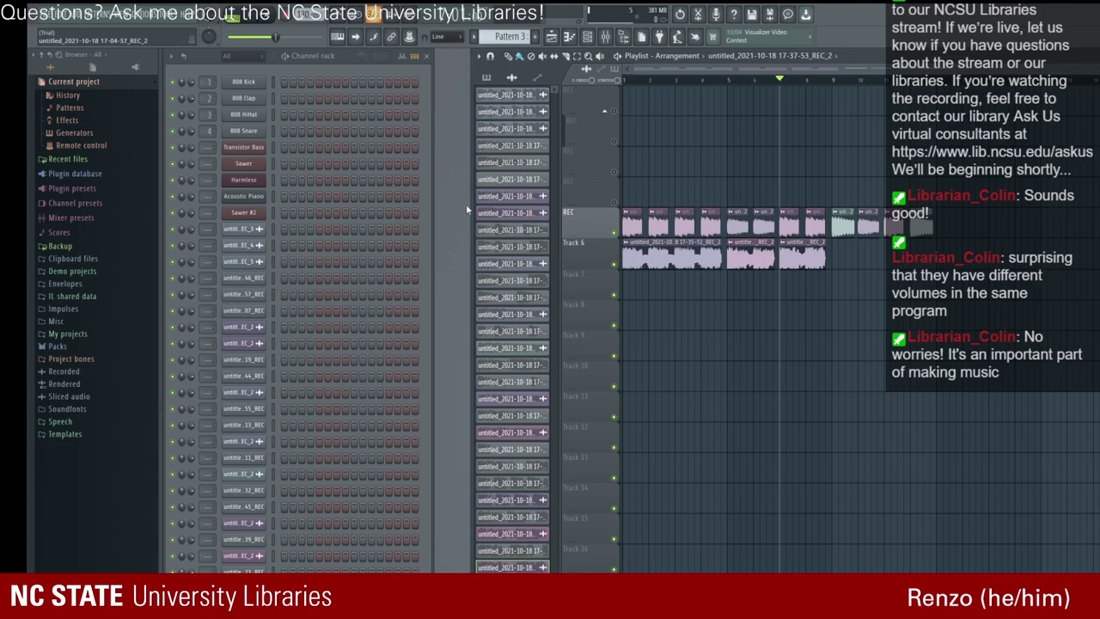
# Step: Rehearse the notes of the next section on the Sawer synth
pyautogui.click(245, 164)
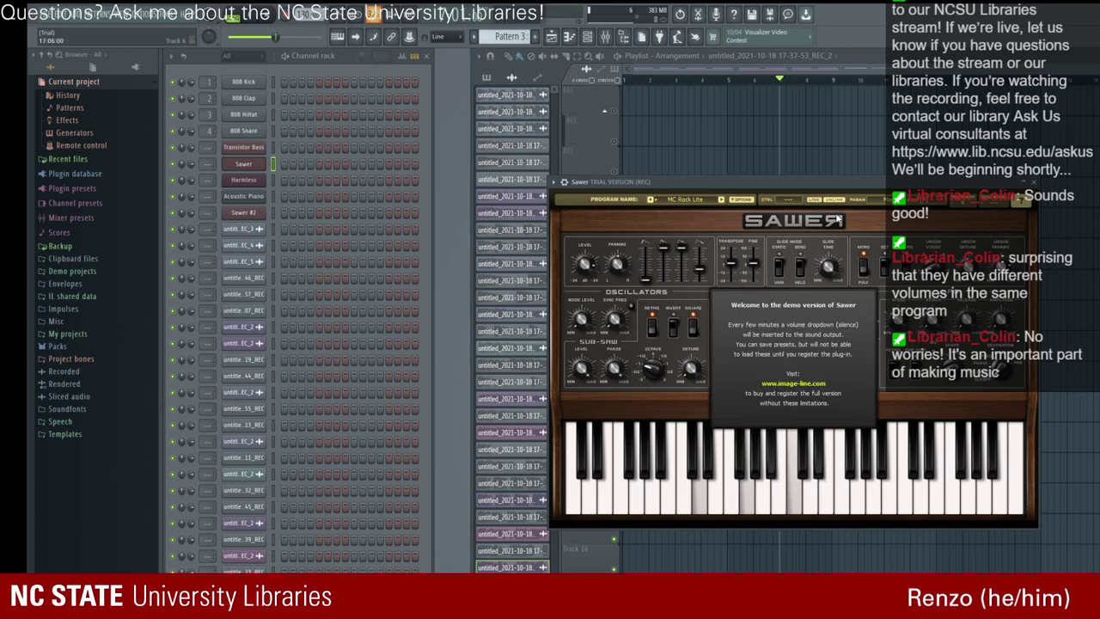
pyautogui.click(1033, 182)
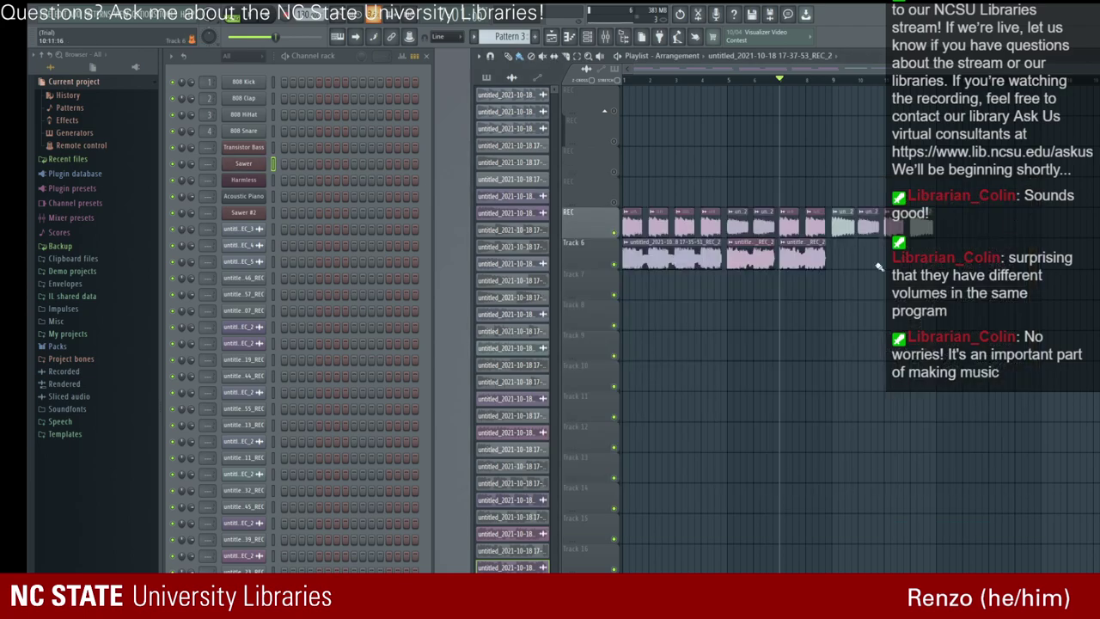
pyautogui.click(264, 164)
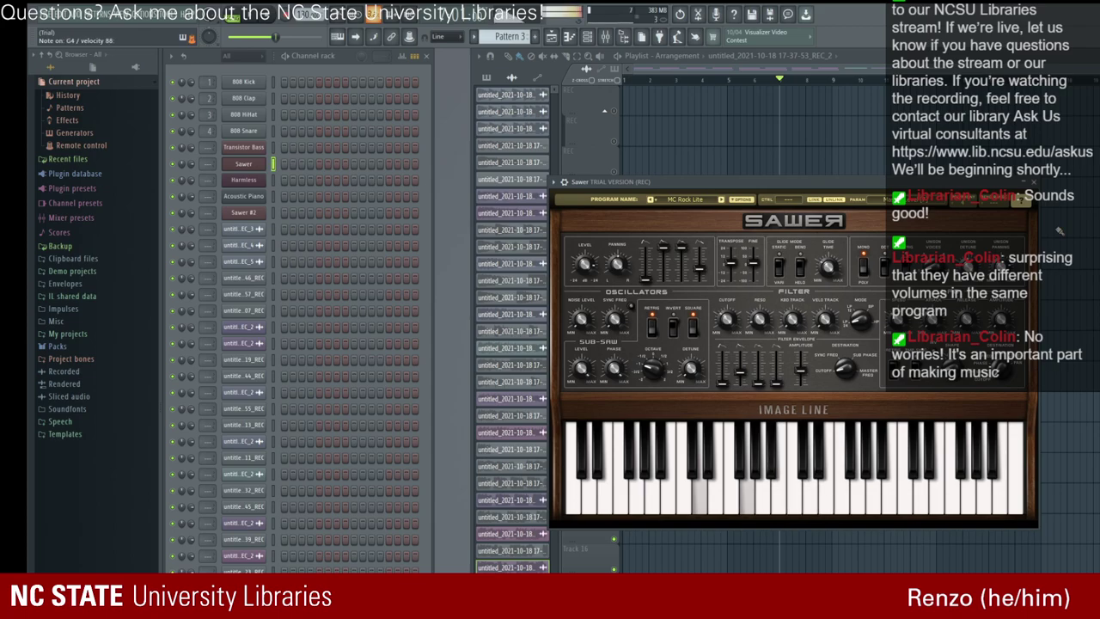
pyautogui.click(1034, 183)
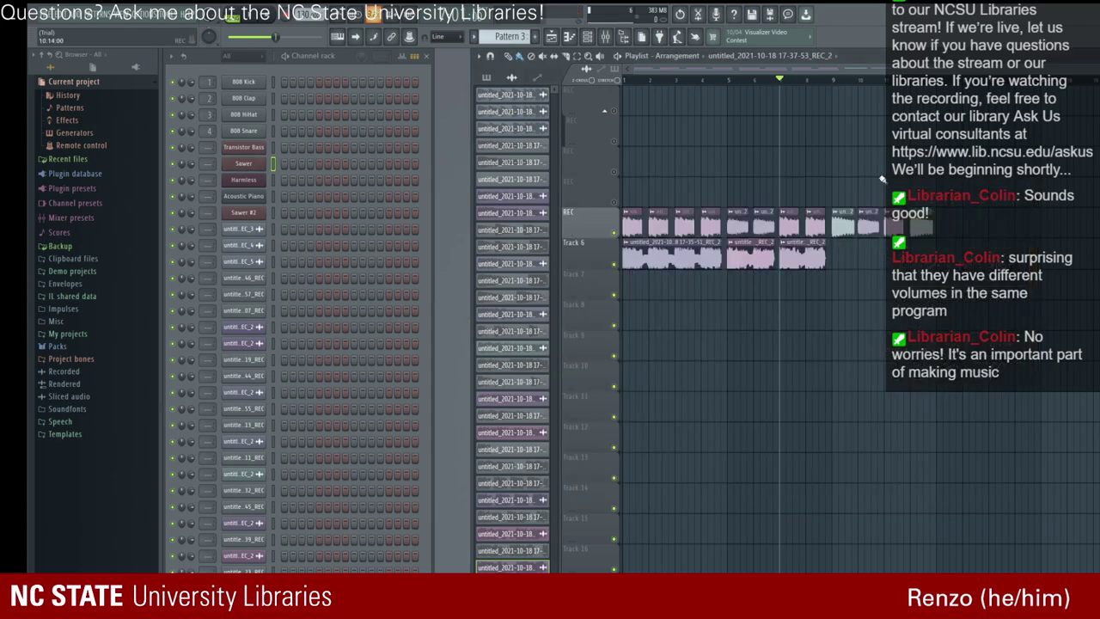
# Step: Try two Sawer takes from bar 9, stopping the second one just past bar 10
pyautogui.moveTo(782, 88); pyautogui.dragTo(834, 83)
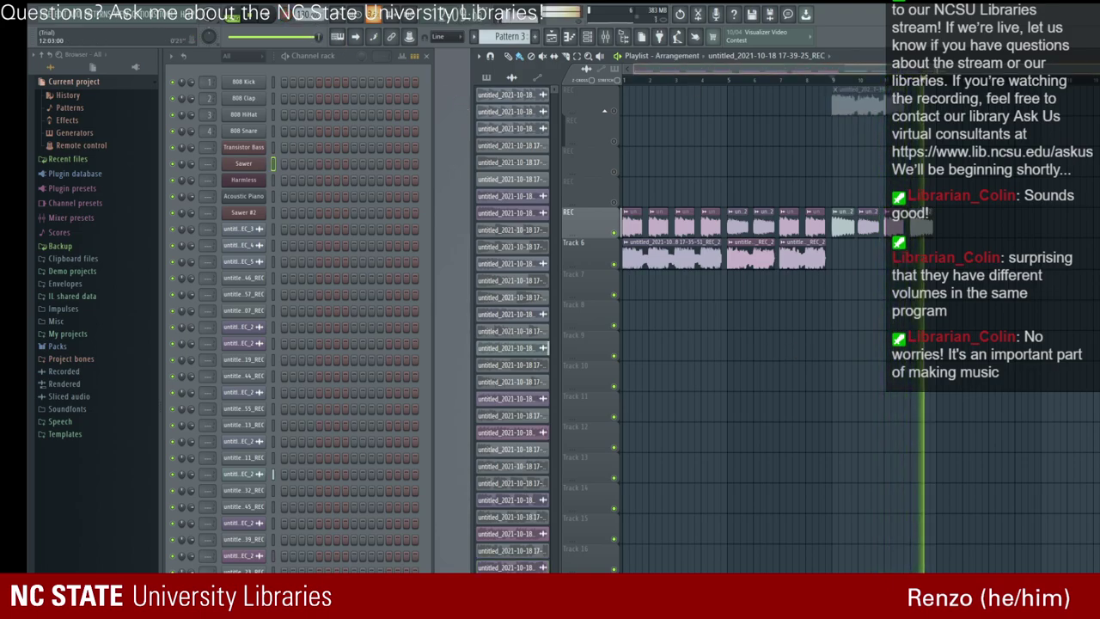
pyautogui.click(828, 80)
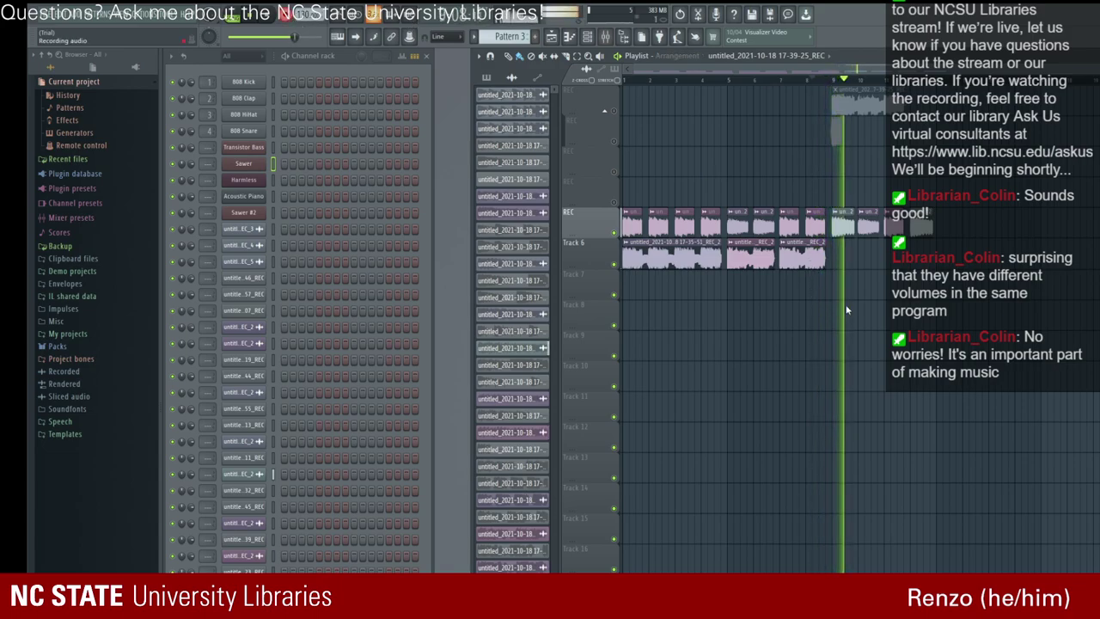
pyautogui.click(255, 25)
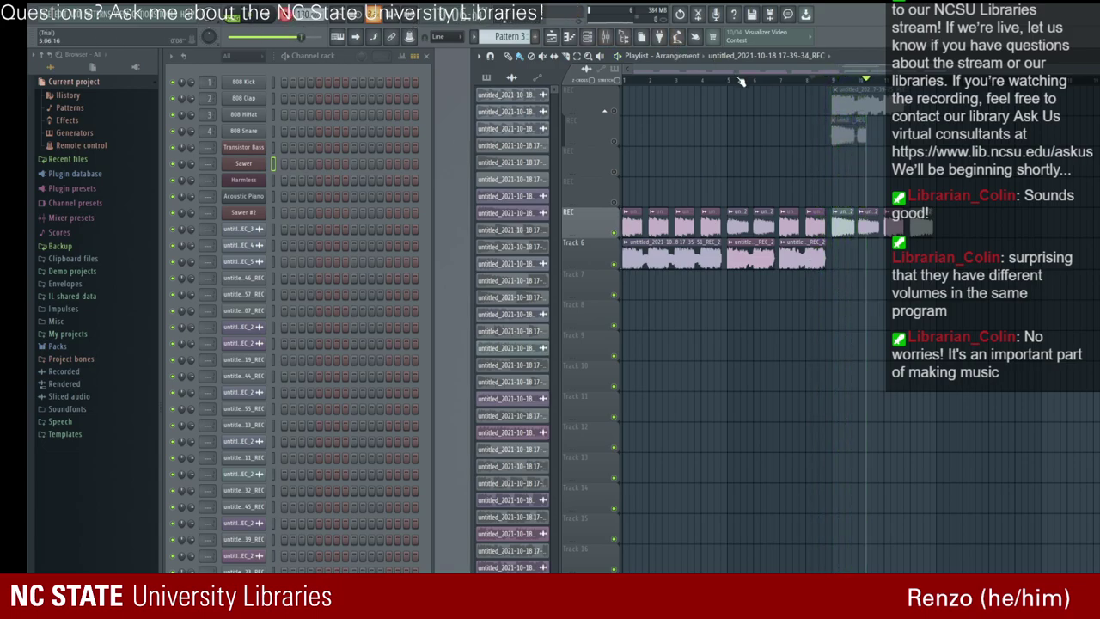
# Step: Play the arrangement from the start and compare the Track 6 synth clips with the melody track muted and unmuted
pyautogui.moveTo(873, 88); pyautogui.dragTo(833, 81)
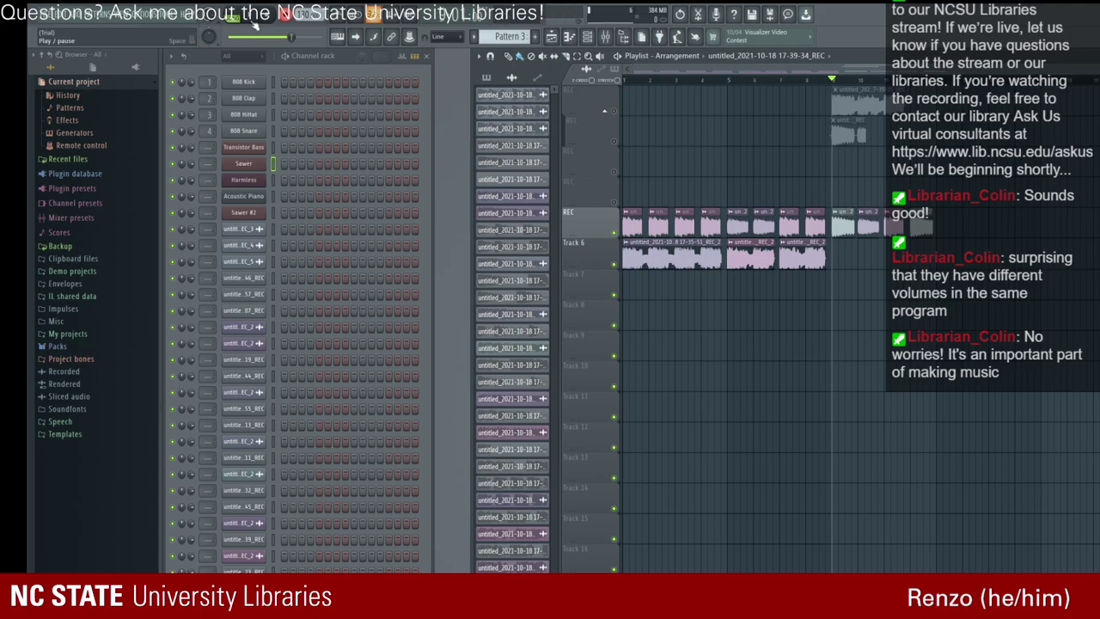
pyautogui.click(254, 26)
pyautogui.click(254, 26)
pyautogui.click(245, 18)
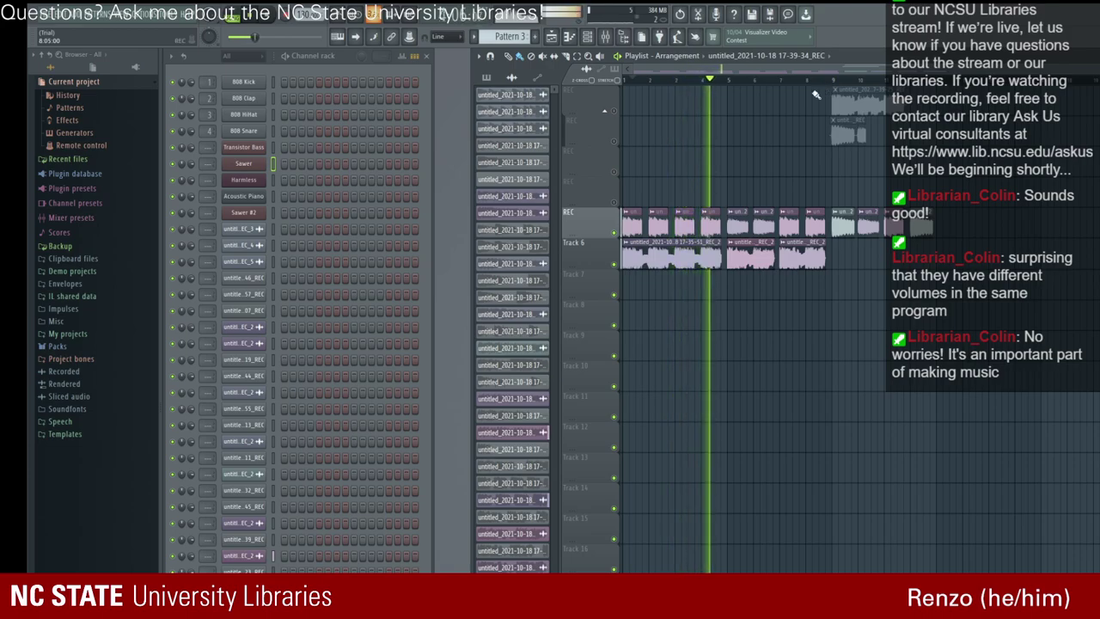
pyautogui.click(614, 232)
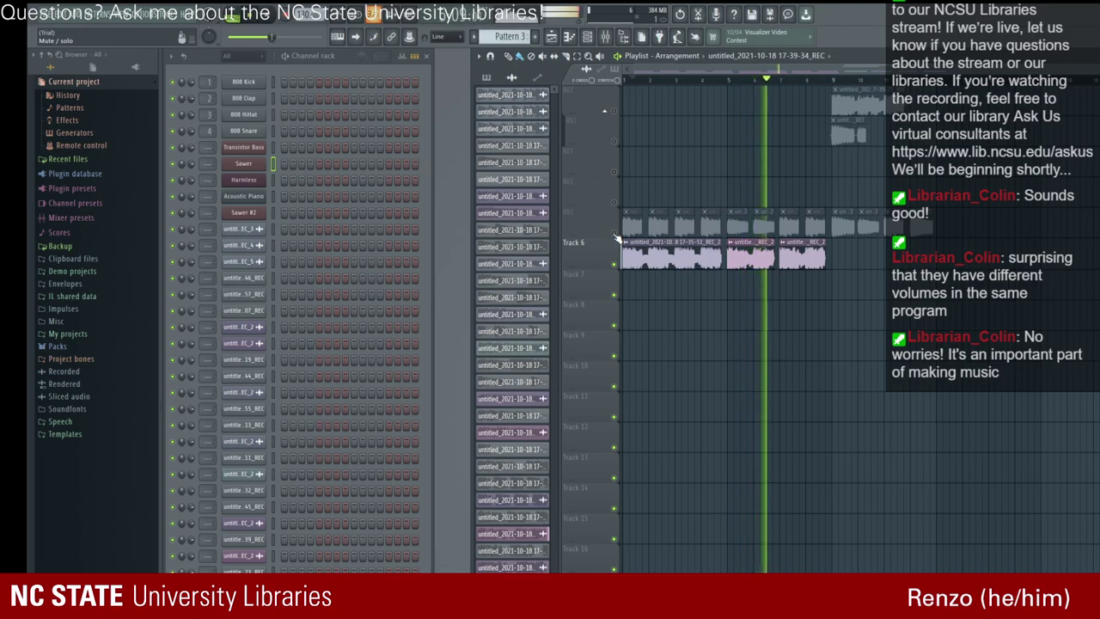
pyautogui.click(615, 233)
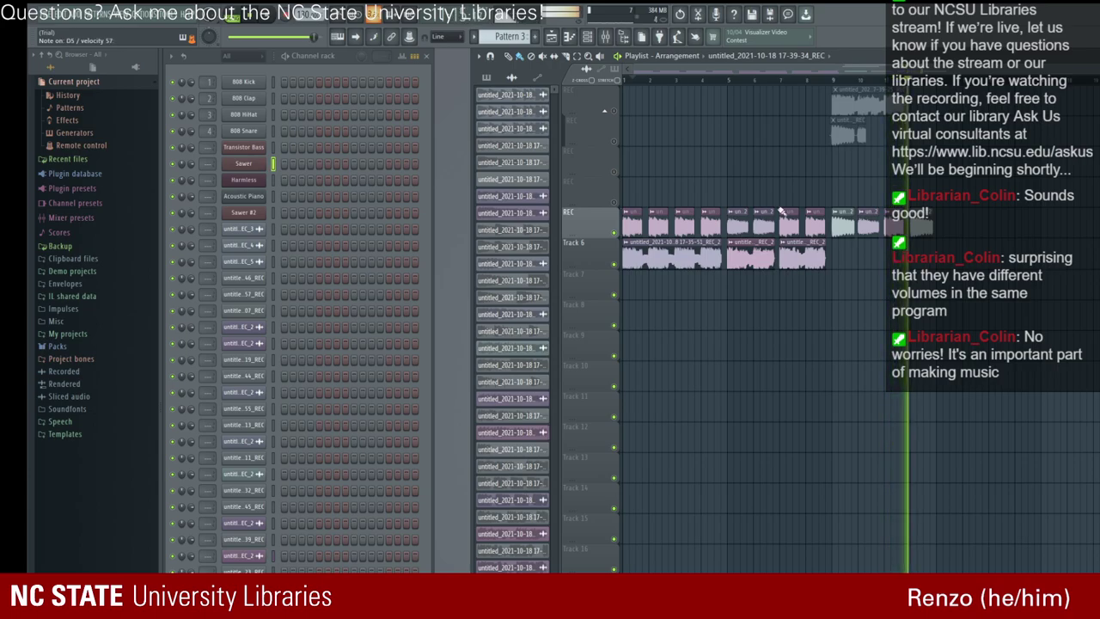
pyautogui.click(277, 17)
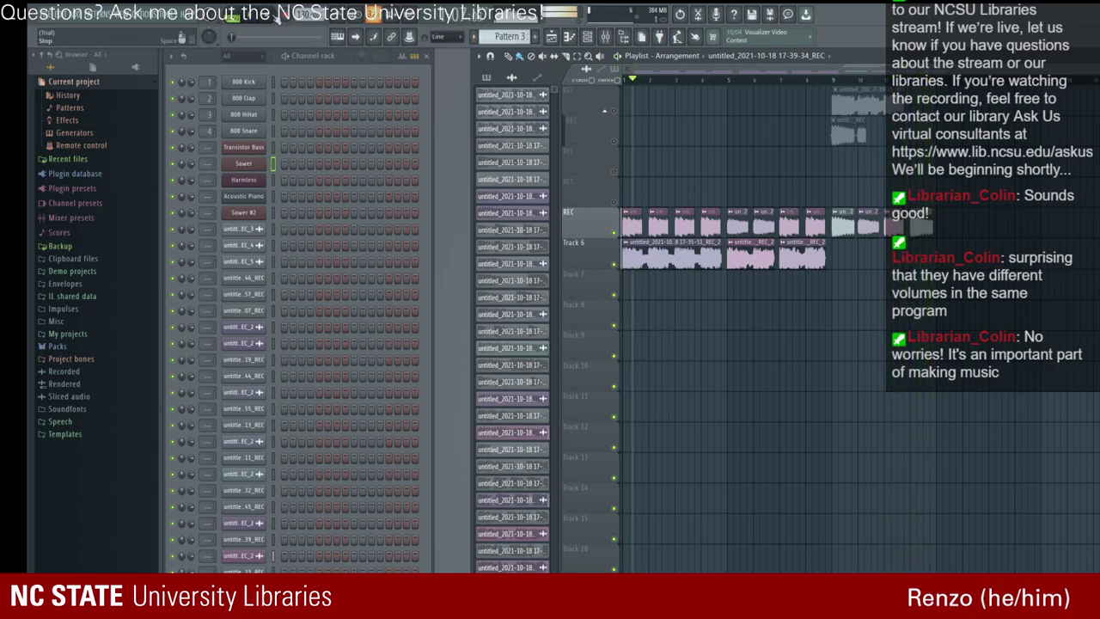
# Step: Record another Sawer take from bar 9 to just past bar 13
pyautogui.click(830, 81)
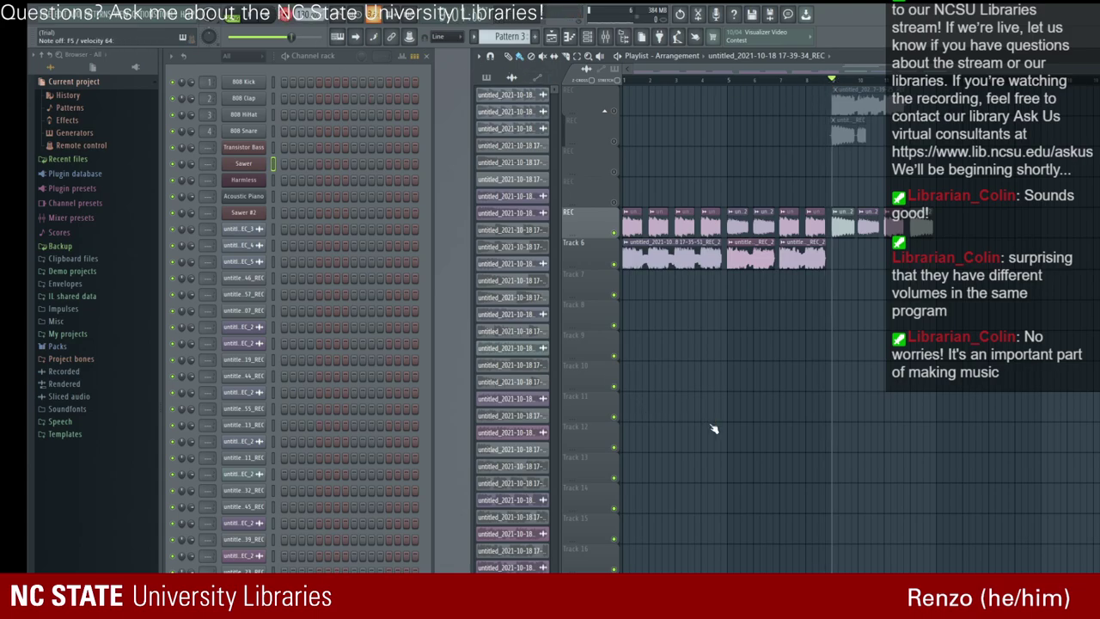
pyautogui.press('space')
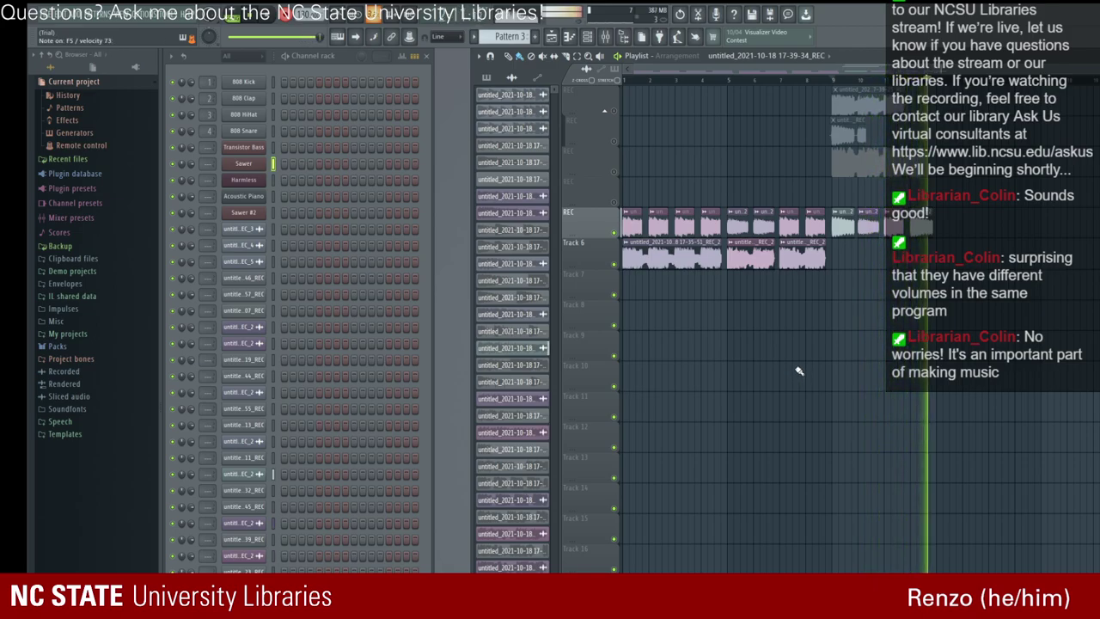
pyautogui.press('space')
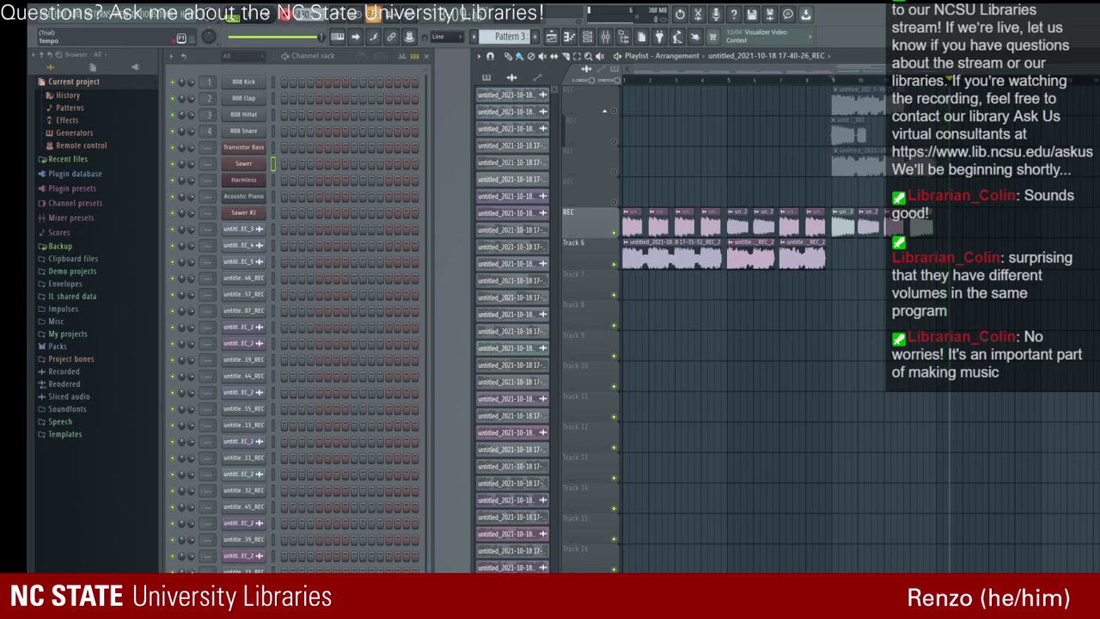
# Step: Move the latest take to bar 9 of Track 6 and delete its silent end from 7:441 onward in Edison
pyautogui.moveTo(846, 149); pyautogui.dragTo(840, 247)
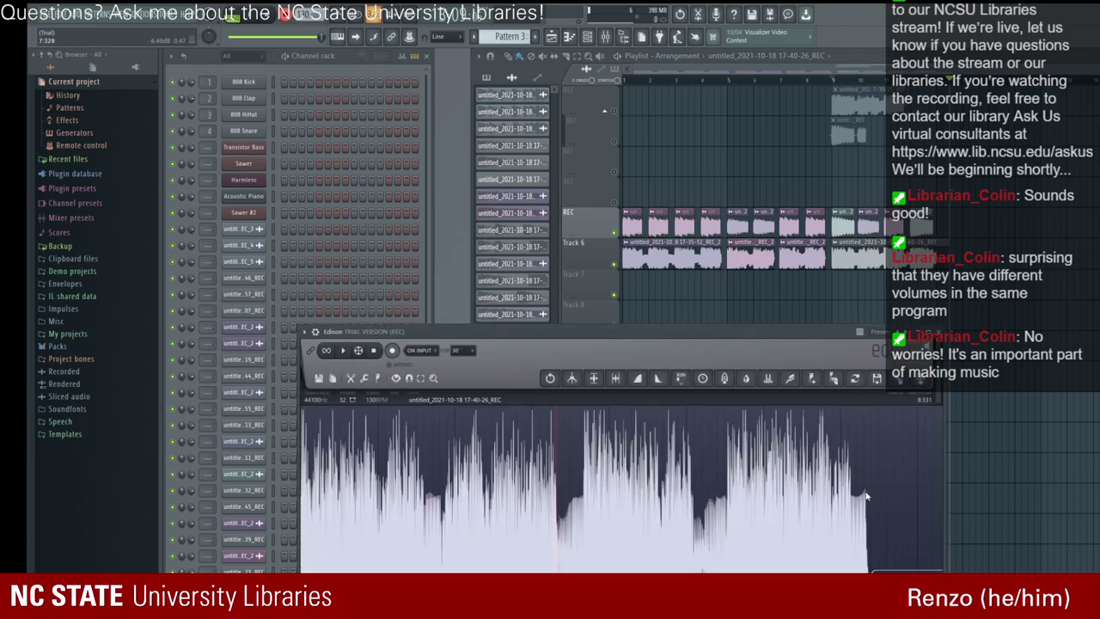
pyautogui.moveTo(866, 496); pyautogui.dragTo(941, 496)
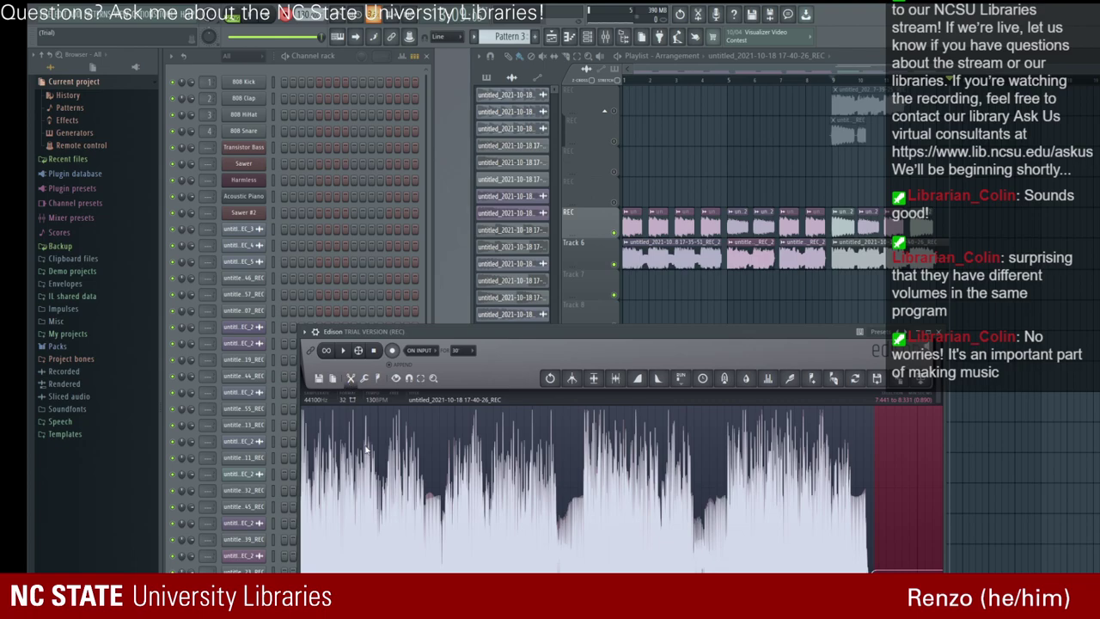
pyautogui.press('Delete')
# Step: Delete the end of the take from 7:005 onward in Edison and place the trimmed take at bar 9 of Track 6
pyautogui.doubleClick(834, 501)
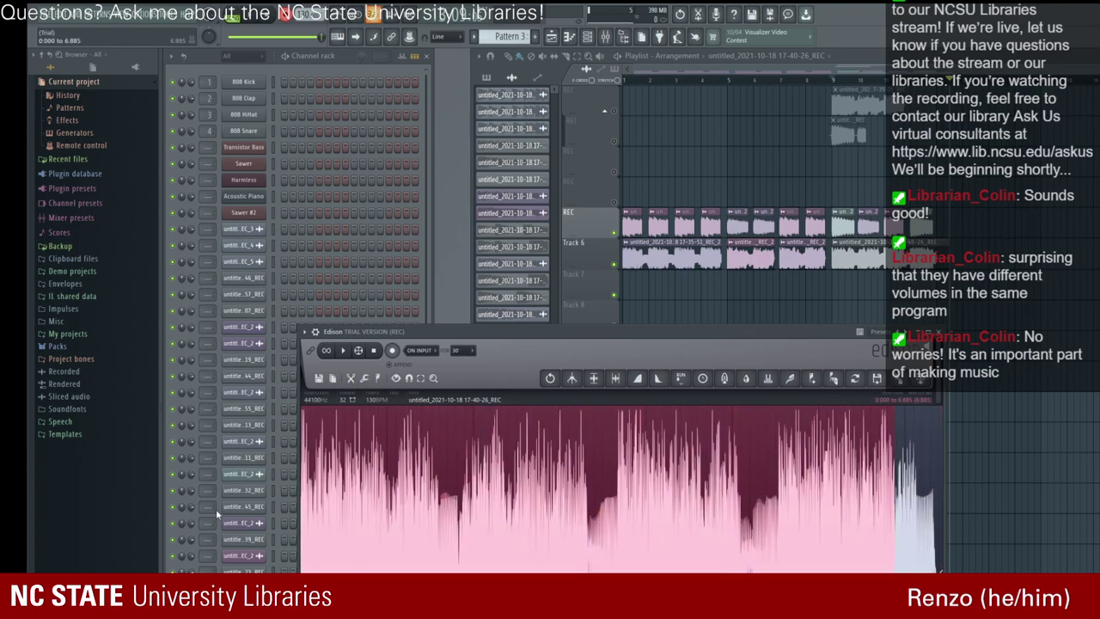
pyautogui.keyDown('shift'); pyautogui.click(767, 556); pyautogui.keyUp('shift')
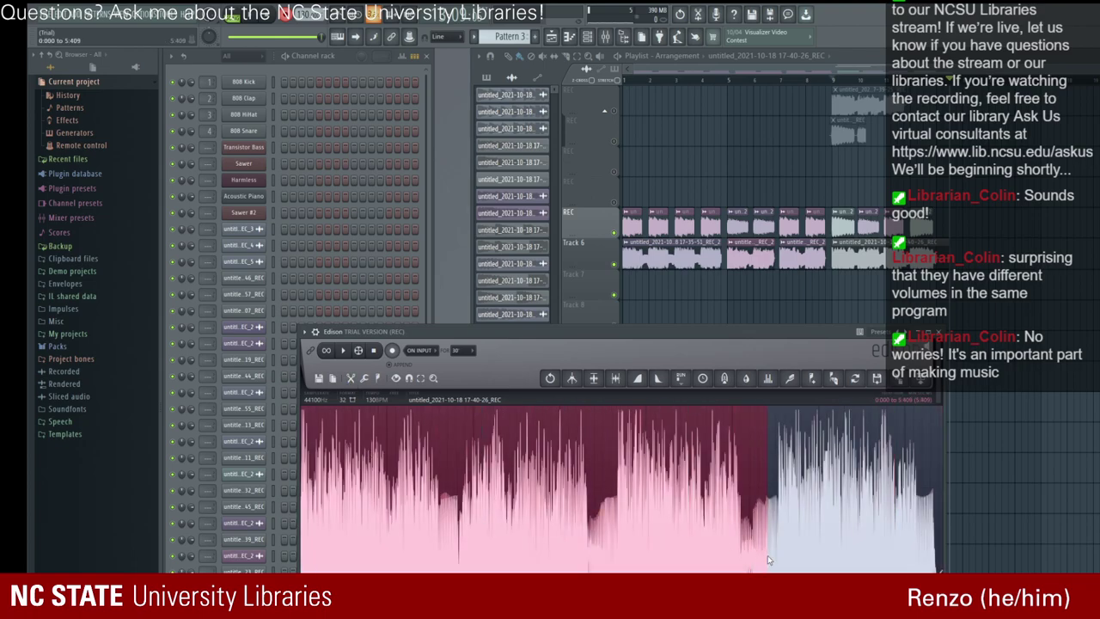
pyautogui.click(347, 354)
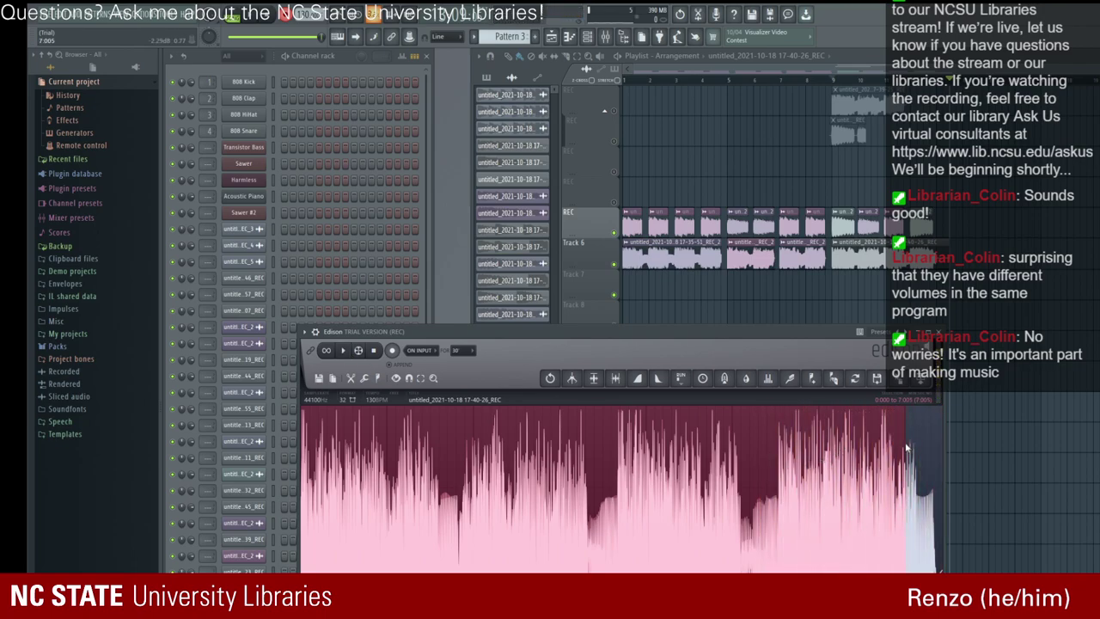
pyautogui.moveTo(905, 489); pyautogui.dragTo(1096, 556)
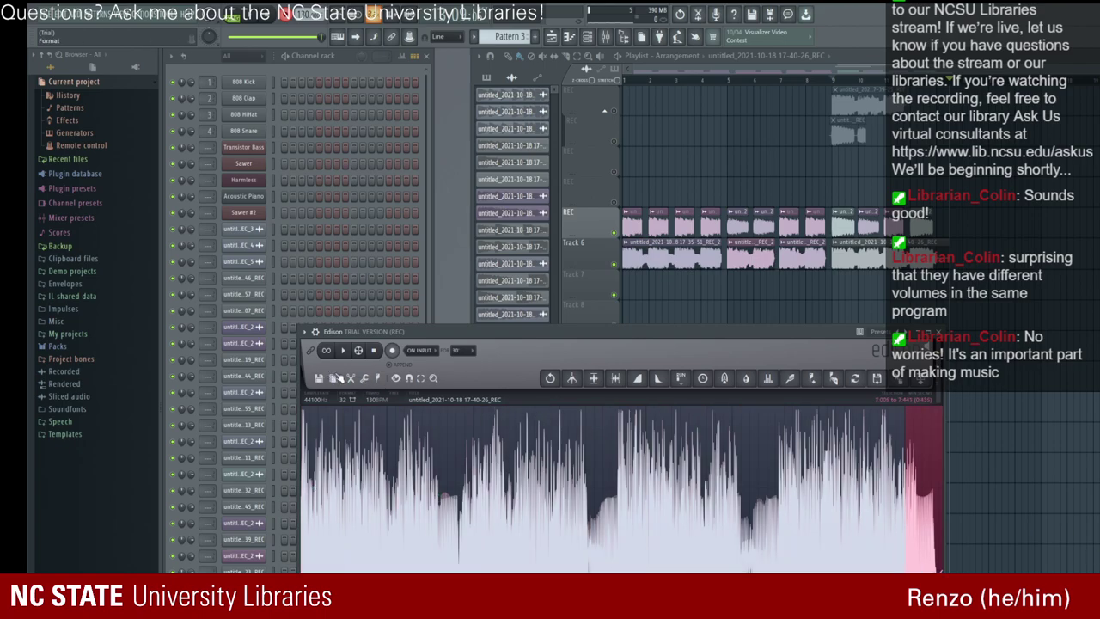
pyautogui.scroll(1, 368, 462)
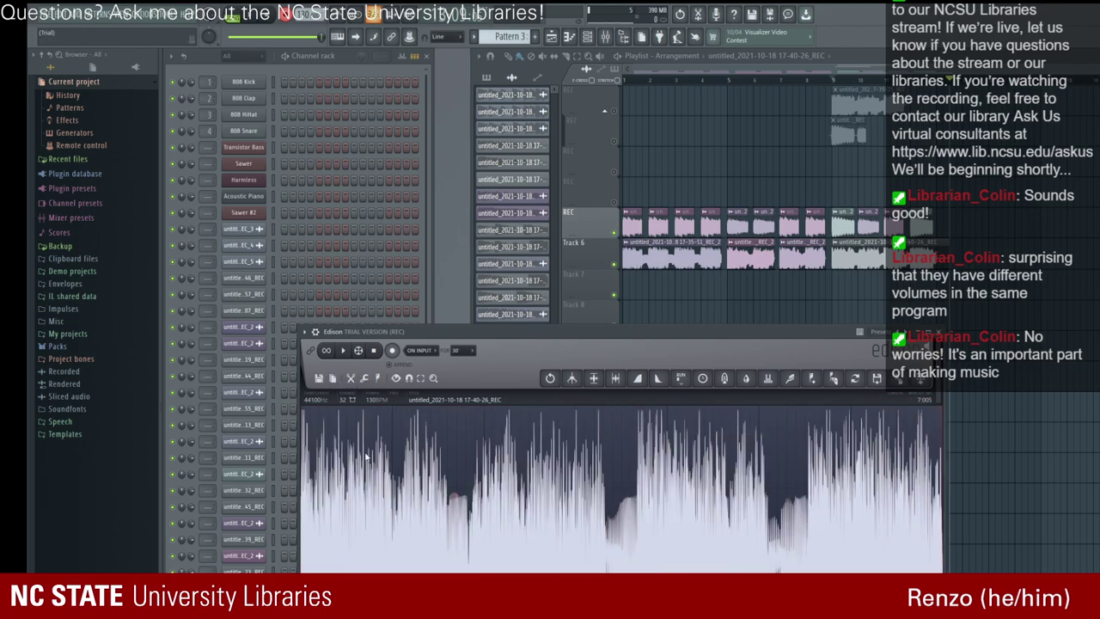
pyautogui.click(899, 379)
pyautogui.click(938, 334)
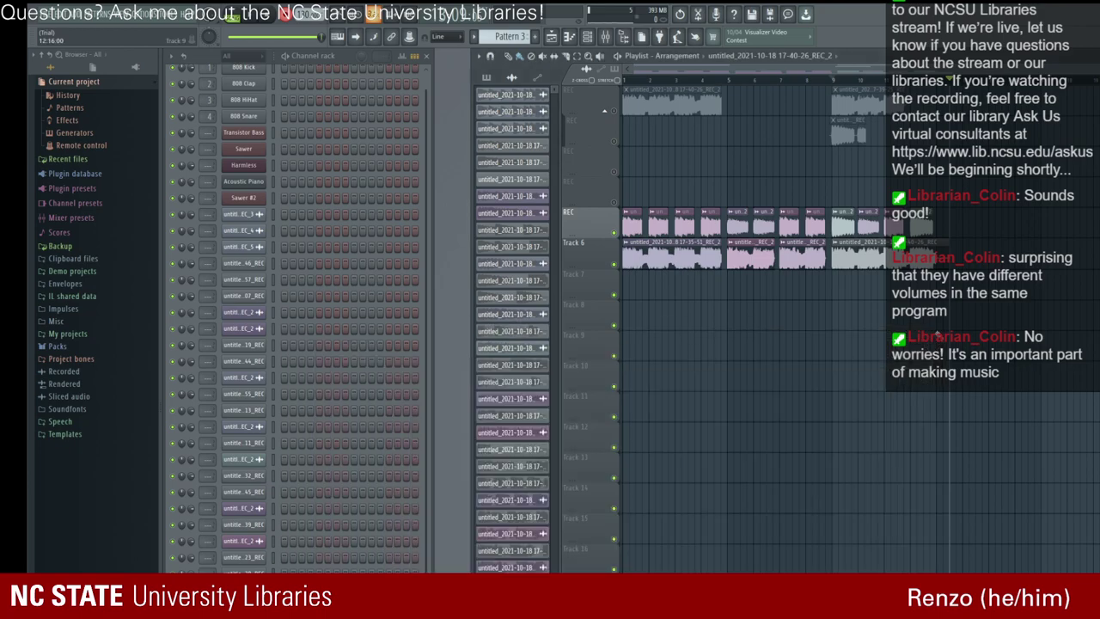
pyautogui.moveTo(681, 101); pyautogui.dragTo(889, 248)
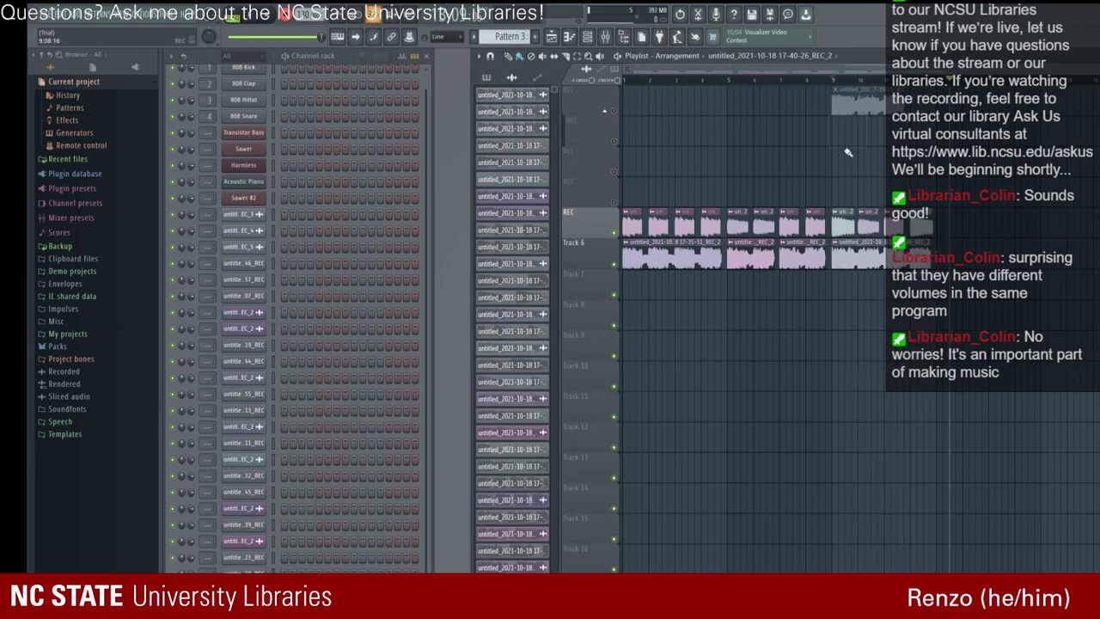
# Step: Mute the melody track above Track 6 and play the arrangement from the start, trying notes along with it on Sawer #2
pyautogui.click(615, 232)
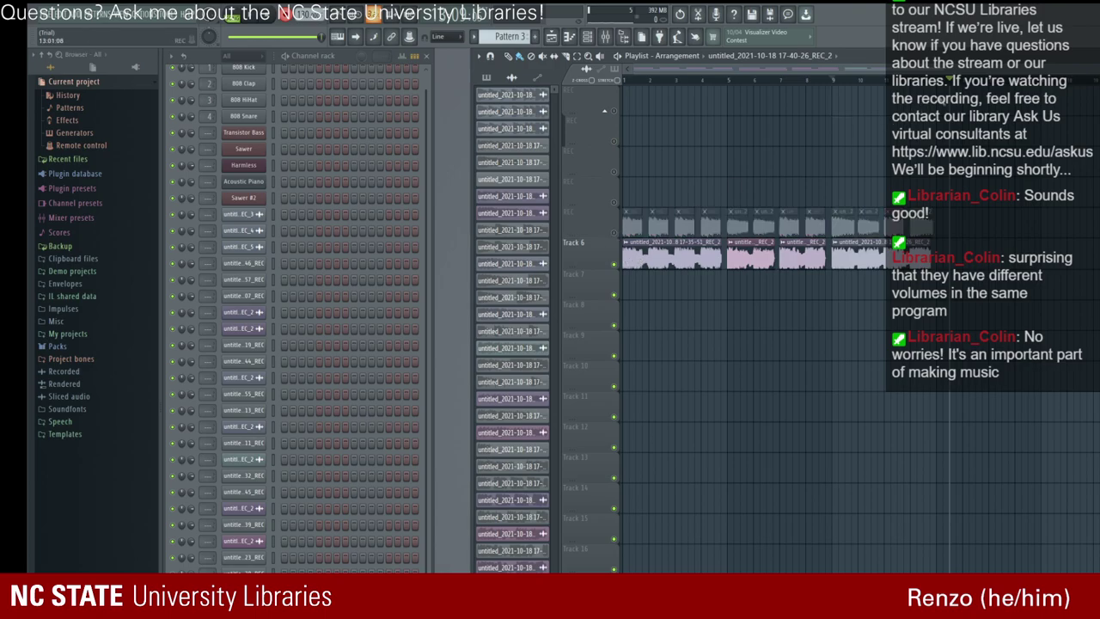
pyautogui.press('space')
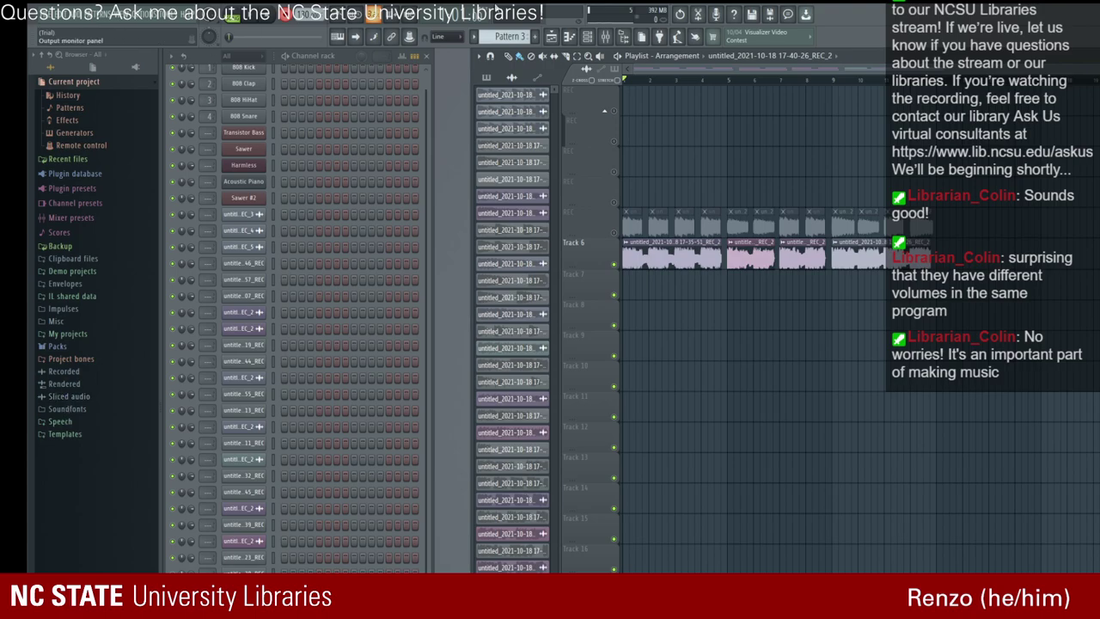
pyautogui.press('space')
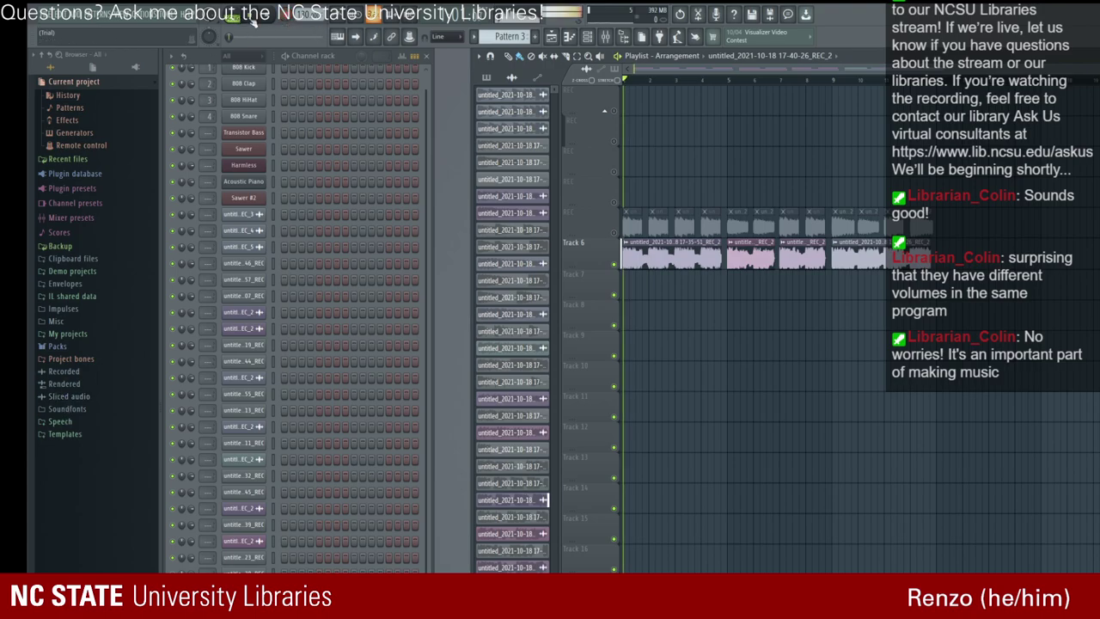
pyautogui.click(244, 199)
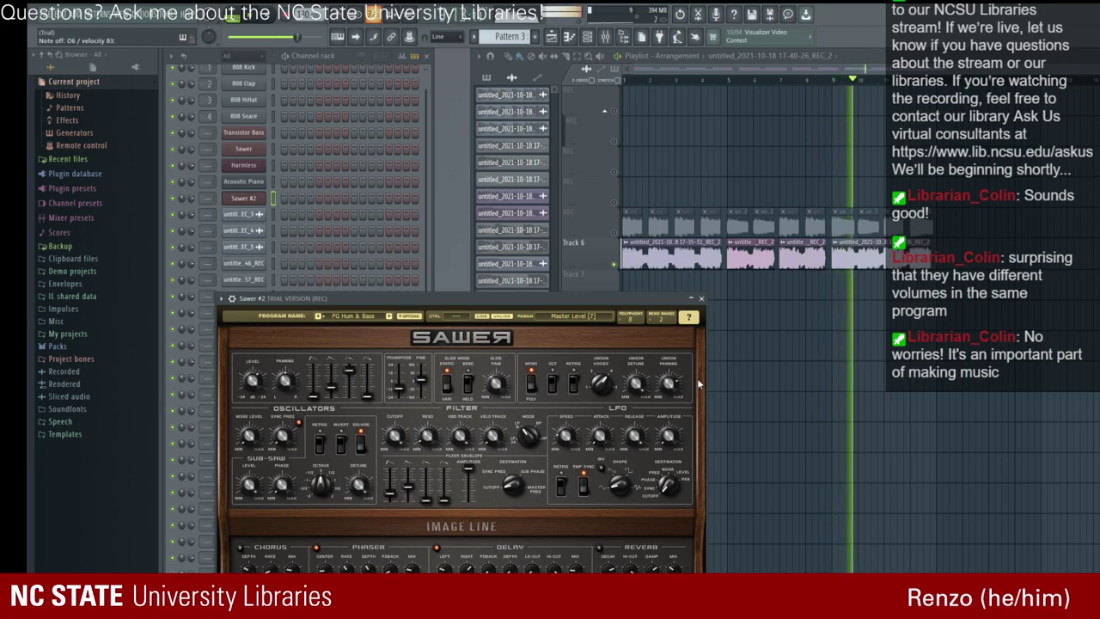
pyautogui.click(701, 298)
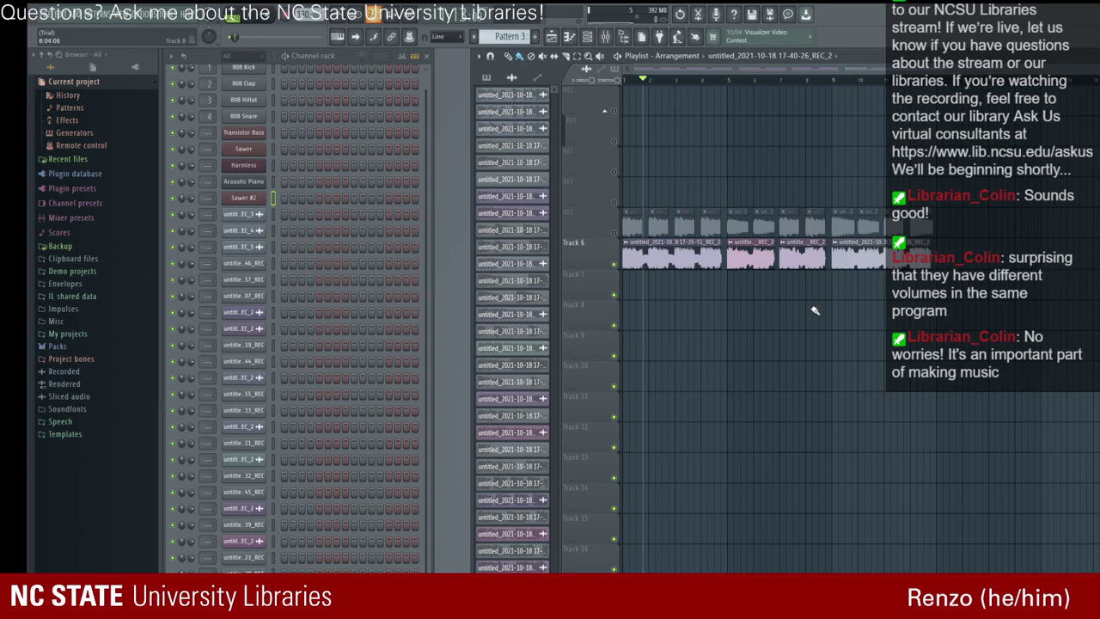
# Step: Open the Acoustic Piano instrument to try its sound, and close it again
pyautogui.click(667, 203)
pyautogui.rightClick(704, 183)
pyautogui.click(249, 181)
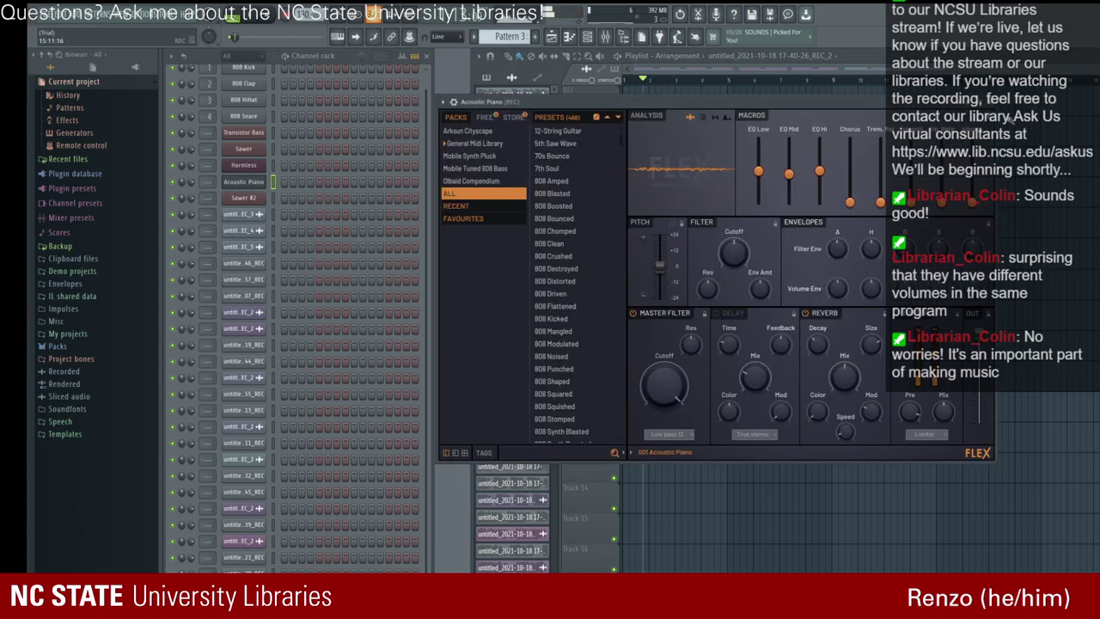
pyautogui.click(990, 107)
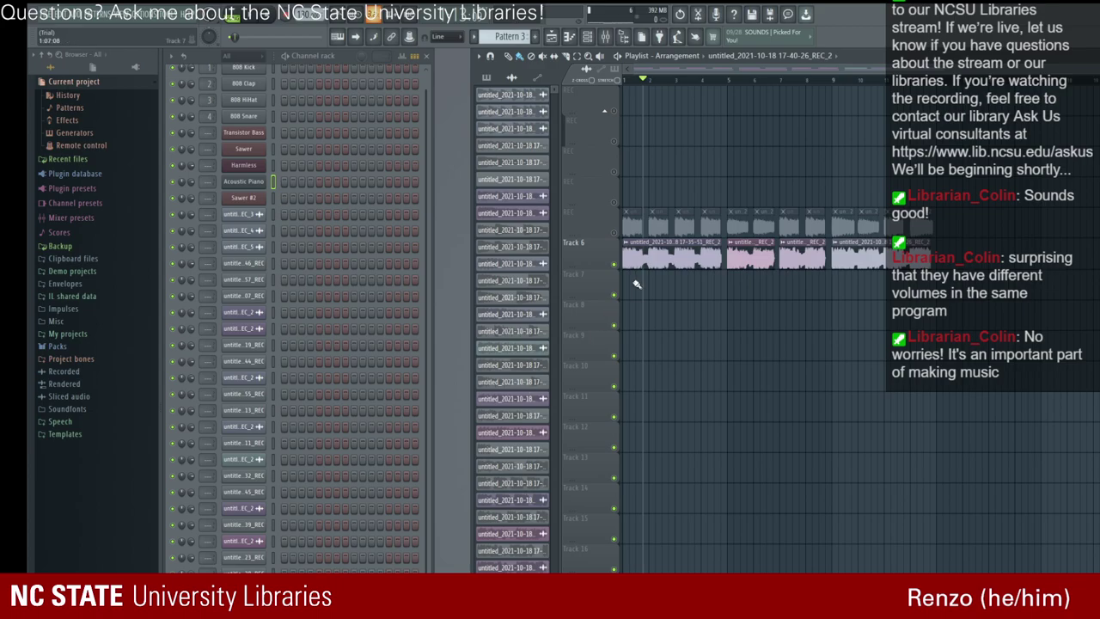
pyautogui.scroll(1, 341, 263)
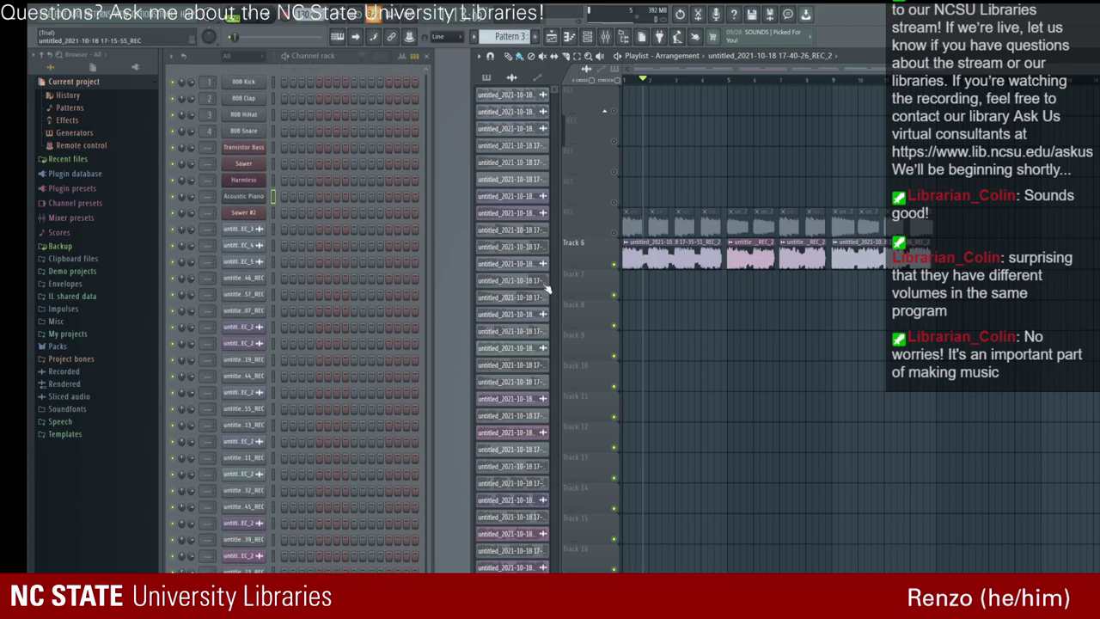